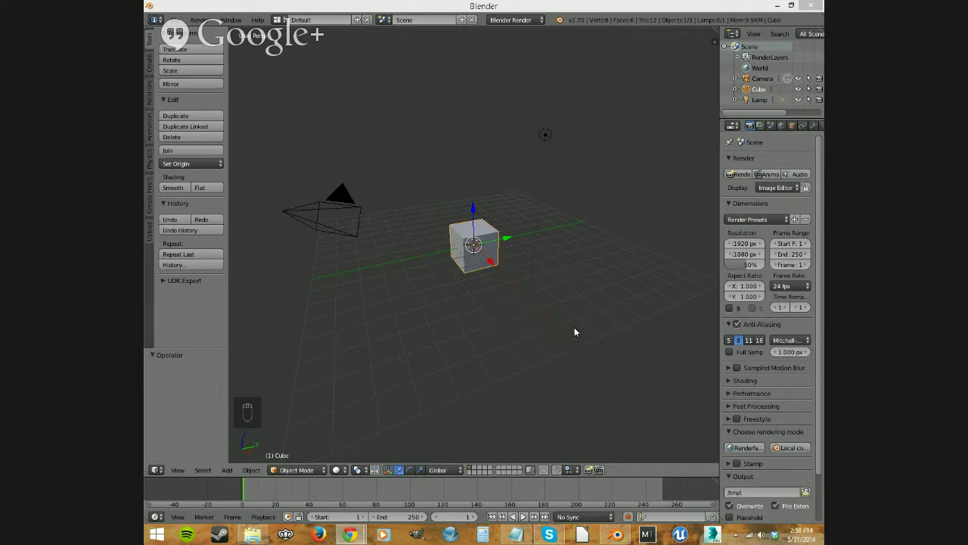
# Select the camera, then the lamp, in the default scene.
pyautogui.moveTo(619, 536)
pyautogui.click(530, 6)
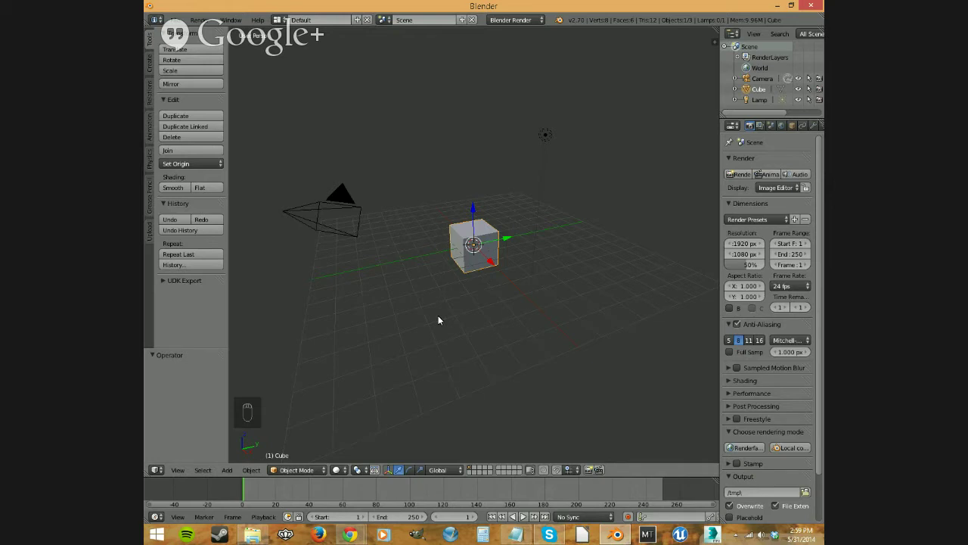
pyautogui.rightClick(333, 198)
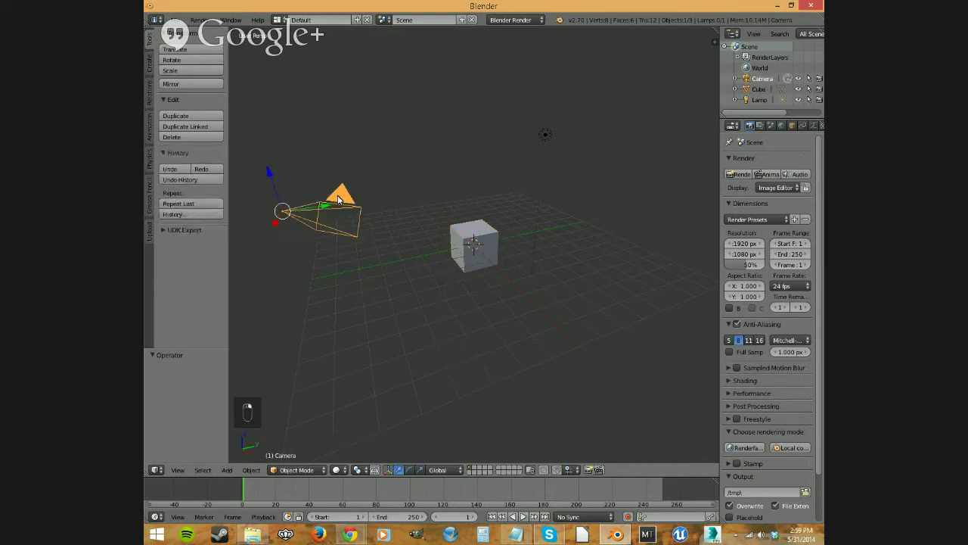
pyautogui.rightClick(545, 136)
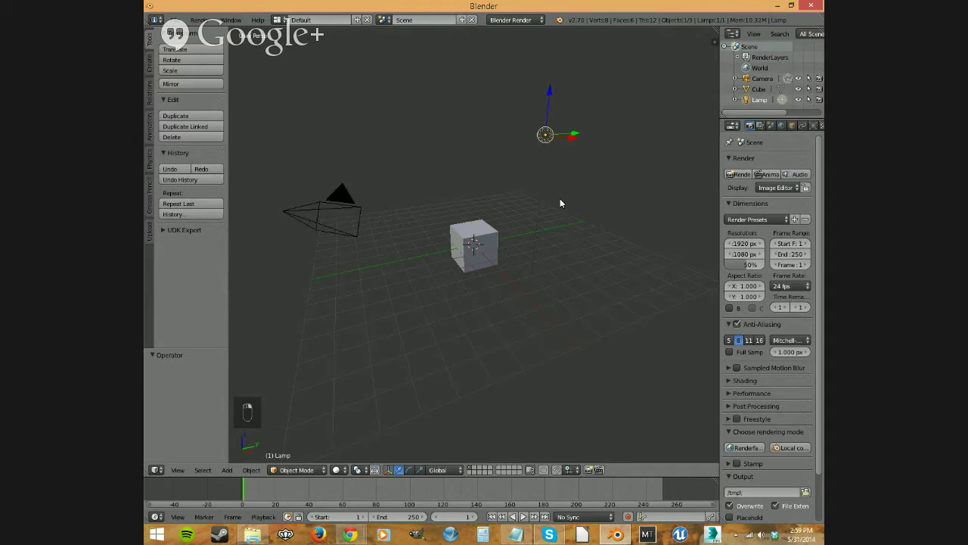
# Start a new file from the startup scene.
pyautogui.click(175, 20)
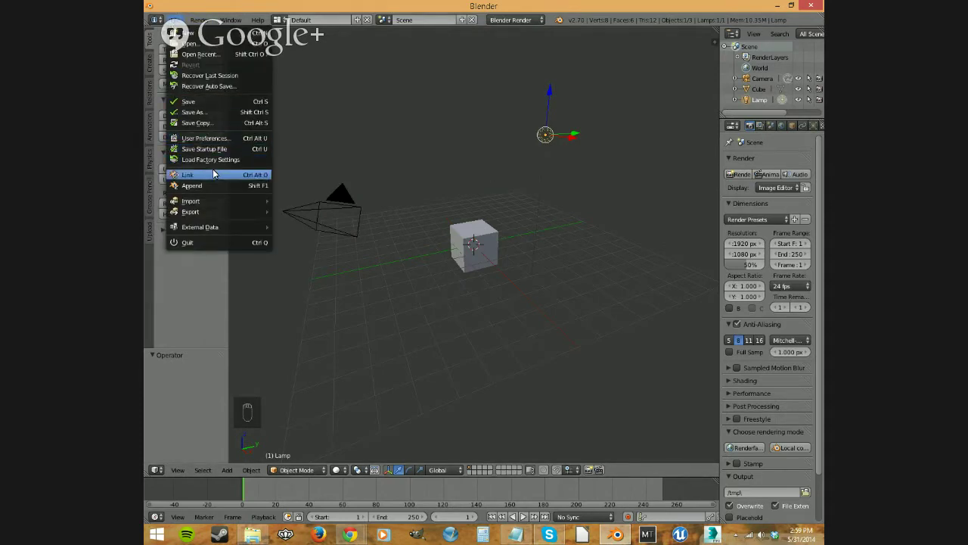
pyautogui.click(186, 32)
pyautogui.click(198, 47)
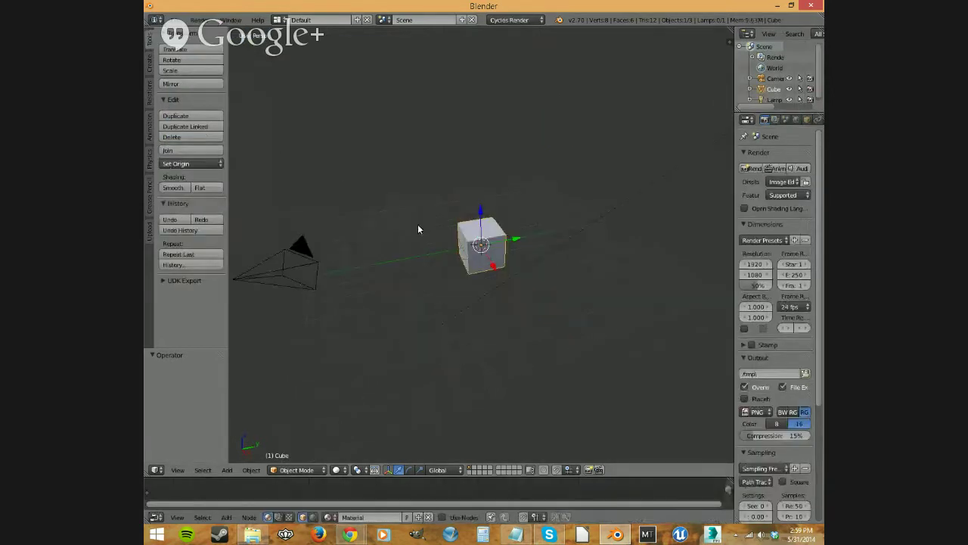
# Place the 3D cursor behind and above the cube, at about X -1.97, Y -1.30, Z 2.29.
pyautogui.click(551, 219)
pyautogui.click(379, 233)
pyautogui.click(446, 195)
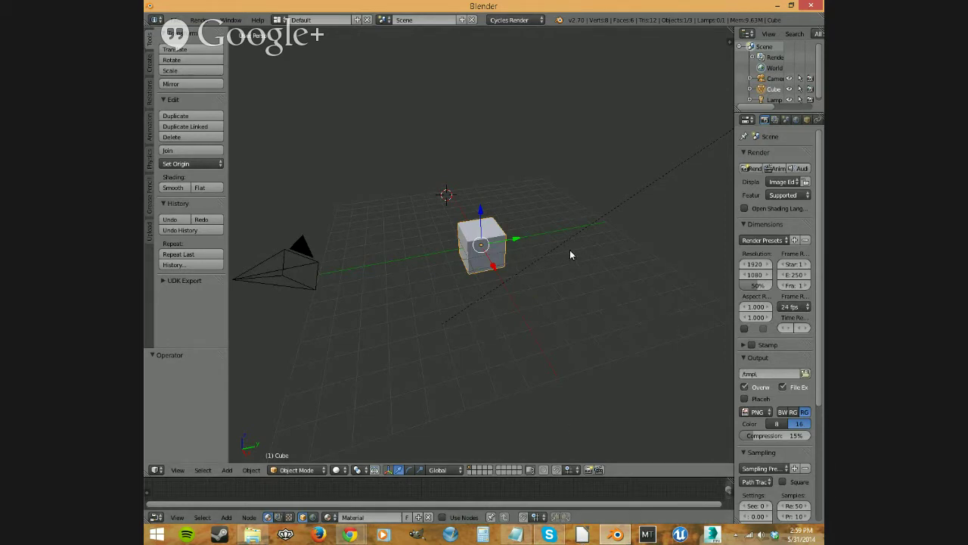
# Select the camera, the cube, the camera again and finally the lamp, leaving only the lamp selected.
pyautogui.rightClick(307, 255)
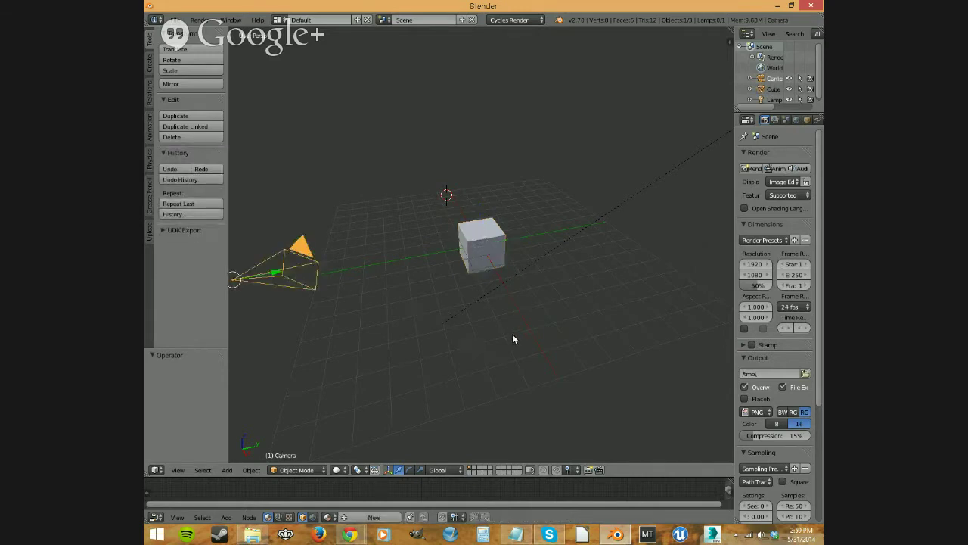
pyautogui.rightClick(488, 244)
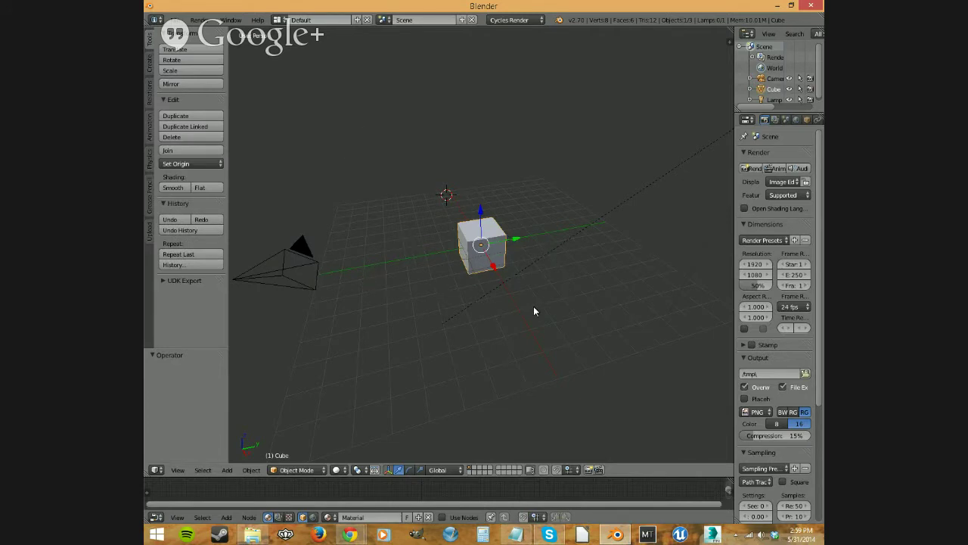
pyautogui.moveTo(517, 236); pyautogui.dragTo(371, 250, button='middle')
pyautogui.rightClick(348, 256)
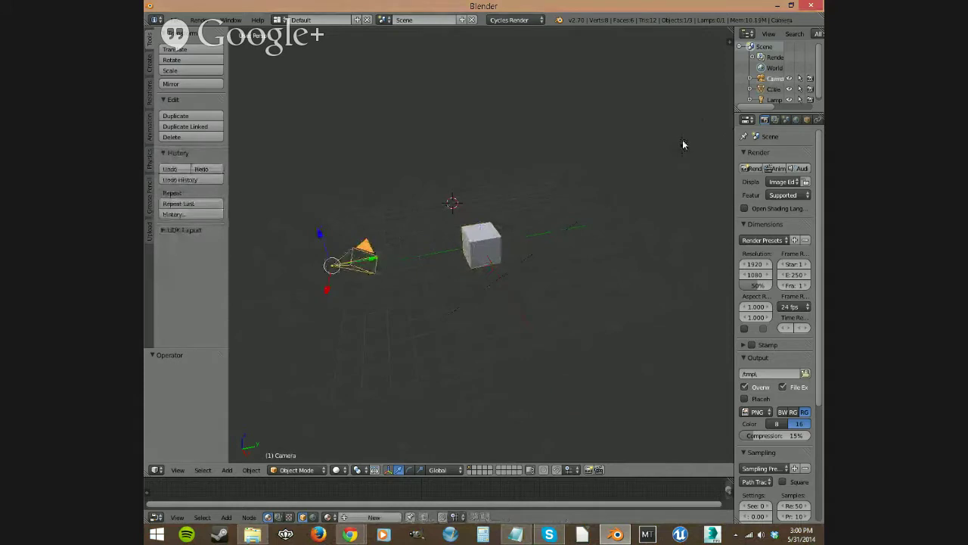
pyautogui.rightClick(683, 145)
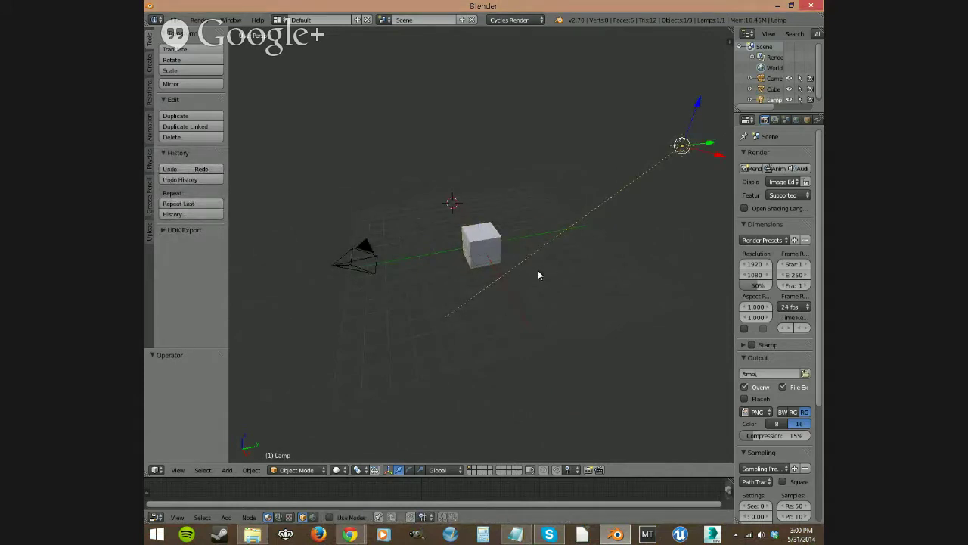
# Inspect the cube from several angles and switch the viewport to orthographic projection.
pyautogui.moveTo(538, 274)
pyautogui.mouseDown(button='middle')
pyautogui.moveTo(521, 253)
pyautogui.moveTo(447, 240)
pyautogui.moveTo(298, 277)
pyautogui.moveTo(676, 270)
pyautogui.moveTo(468, 237)
pyautogui.moveTo(508, 281)
pyautogui.moveTo(719, 260)
pyautogui.moveTo(309, 288)
pyautogui.moveTo(701, 253)
pyautogui.moveTo(613, 277)
pyautogui.moveTo(550, 265)
pyautogui.mouseUp(button='middle')
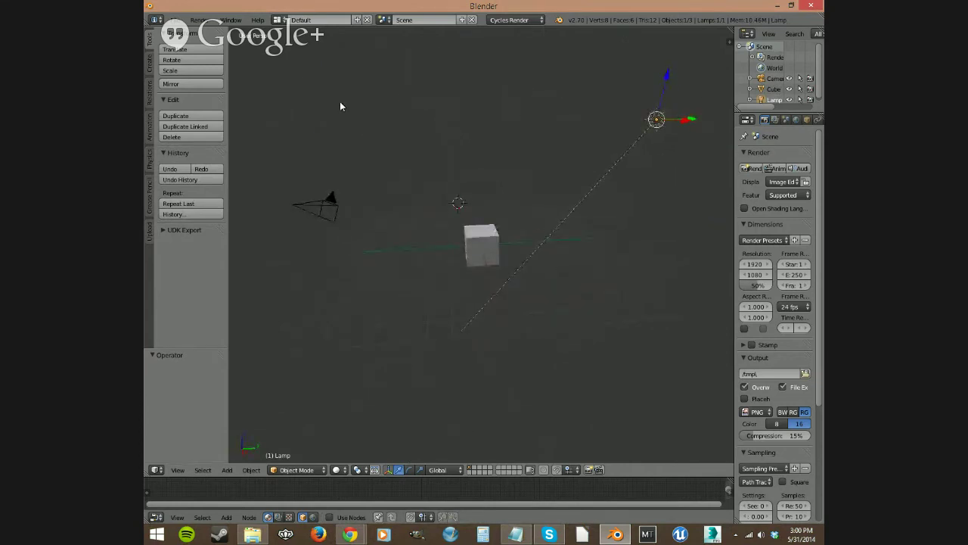
pyautogui.moveTo(422, 225); pyautogui.dragTo(427, 233, button='middle')
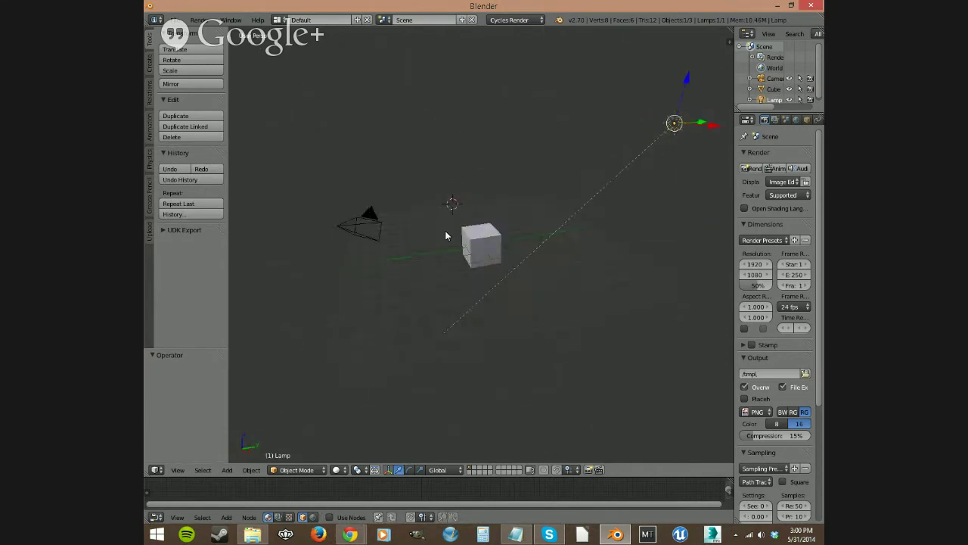
pyautogui.scroll(5, 482, 275)
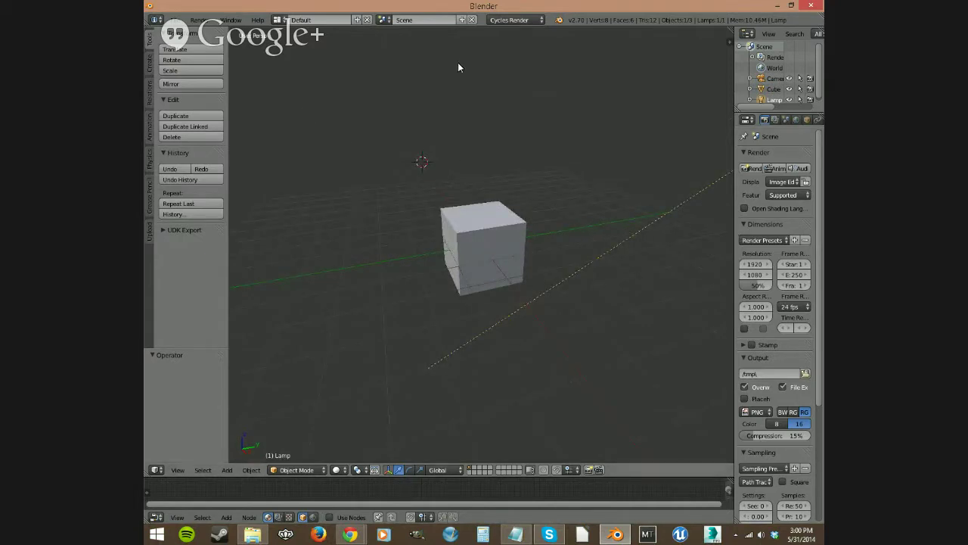
pyautogui.hotkey('shift', 'z')
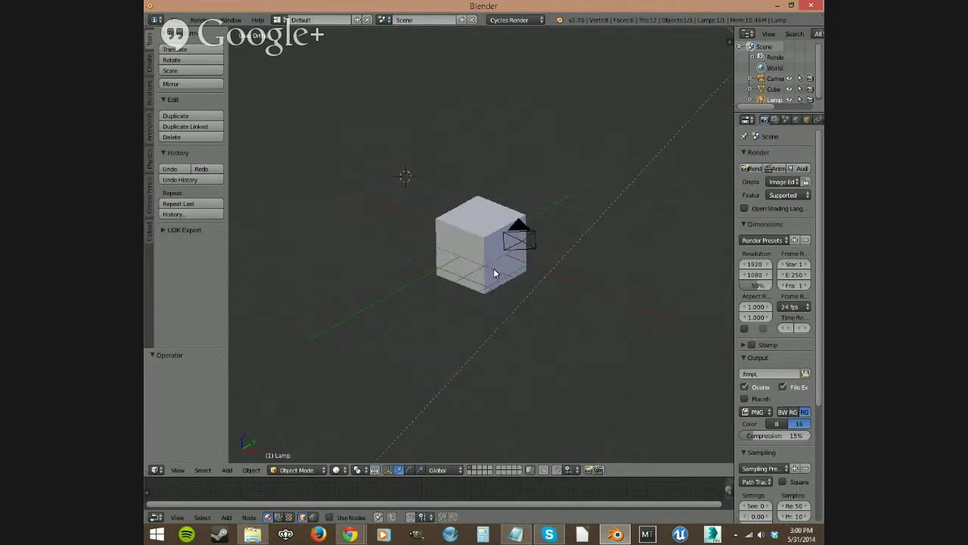
pyautogui.moveTo(486, 285); pyautogui.dragTo(459, 307, button='middle')
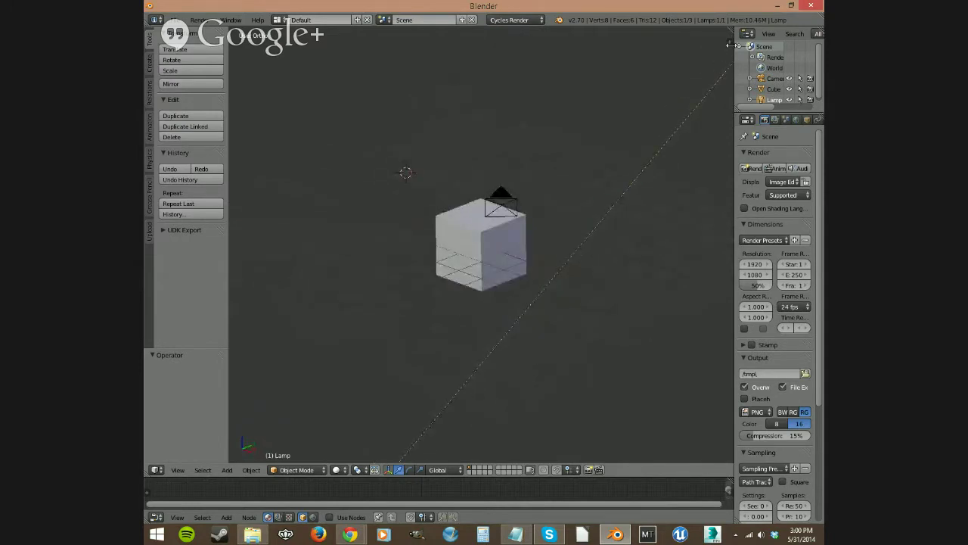
# Start the Screencast Keys display for the 3D view and hide the properties region again.
pyautogui.click(728, 43)
pyautogui.click(686, 441)
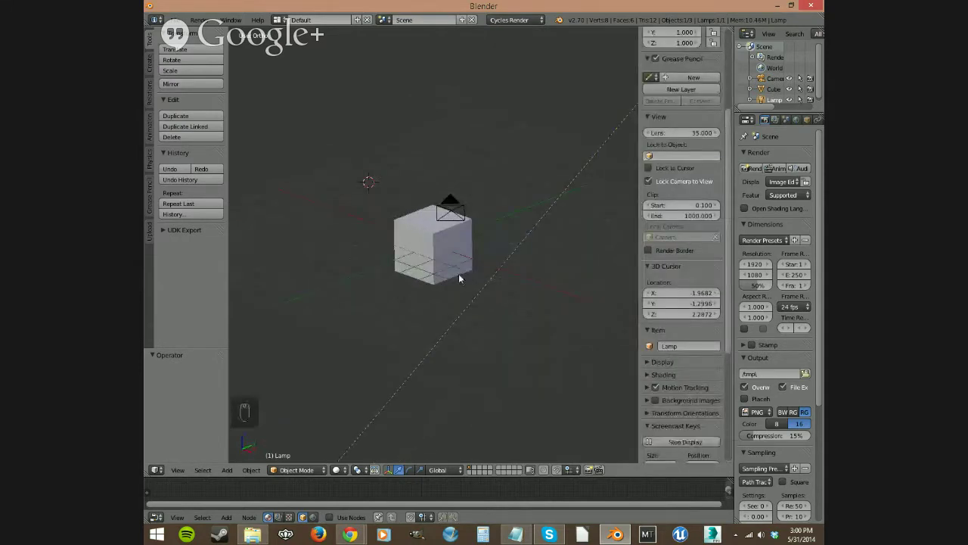
pyautogui.press('n')
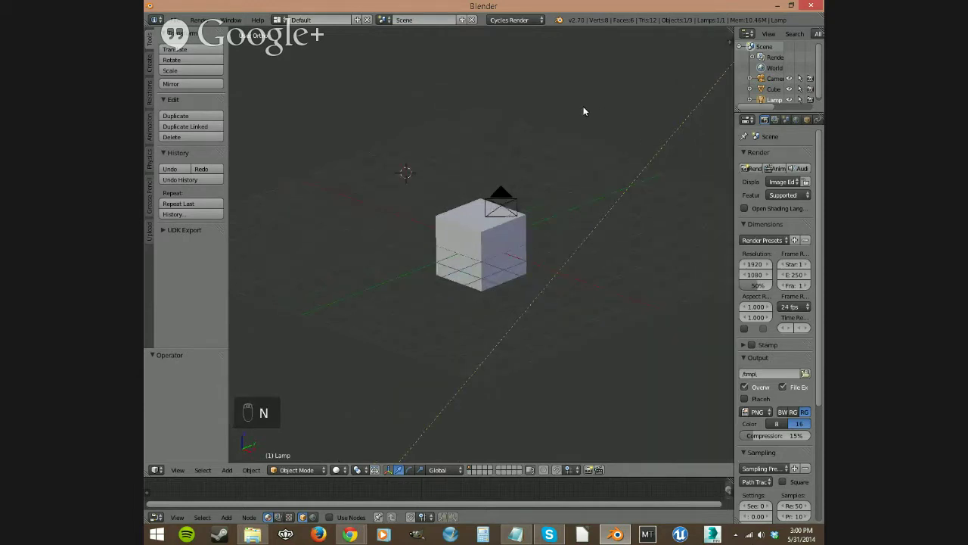
pyautogui.press('n')
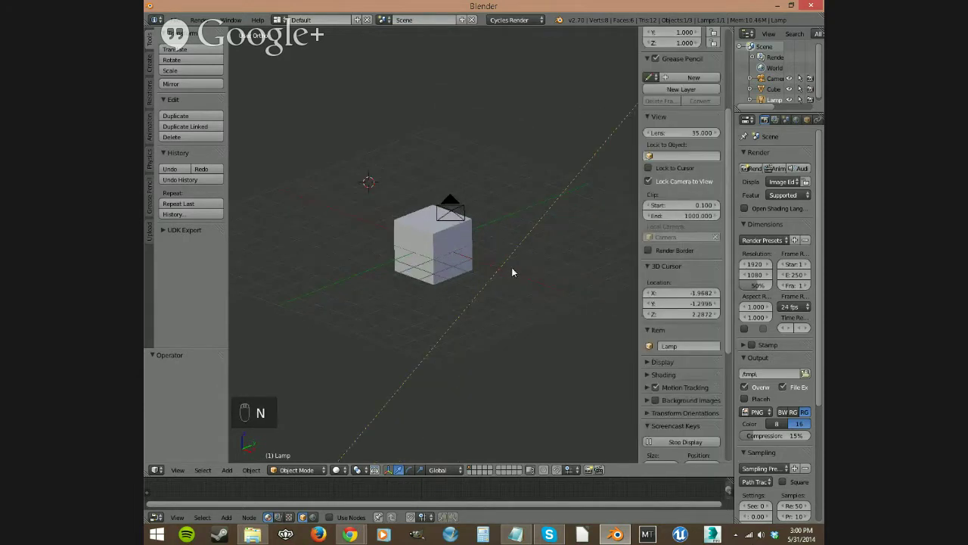
pyautogui.press('n')
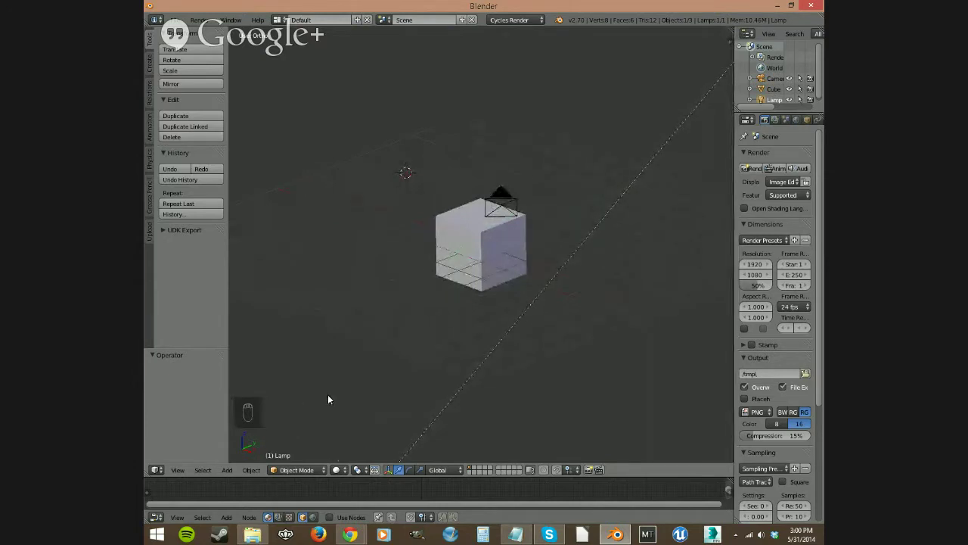
# Toggle the viewport repeatedly between orthographic and perspective projection to compare them, ending in perspective.
pyautogui.press('KP_5')
pyautogui.press('KP_5')
pyautogui.press('KP_5')
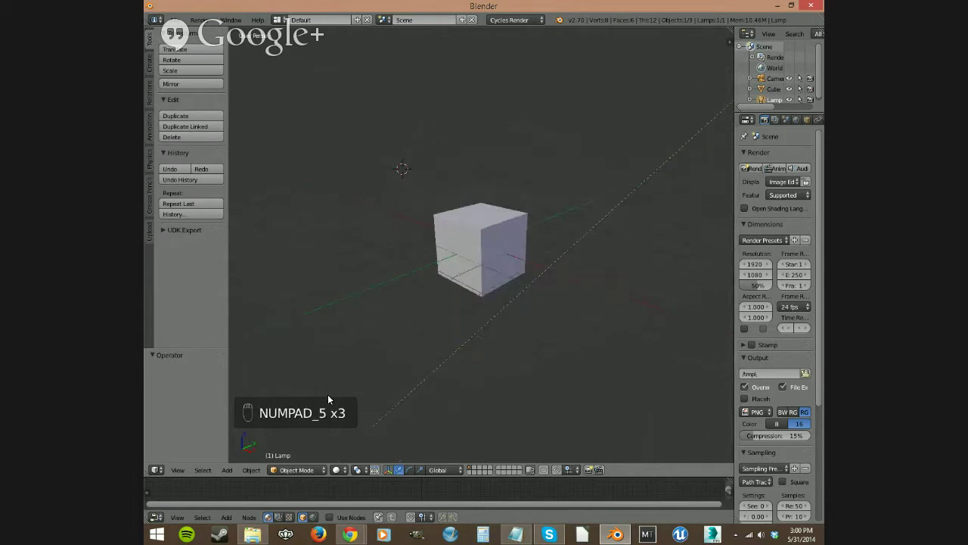
pyautogui.press('KP_5')
pyautogui.press('KP_5')
pyautogui.press('KP_5')
pyautogui.press('KP_5')
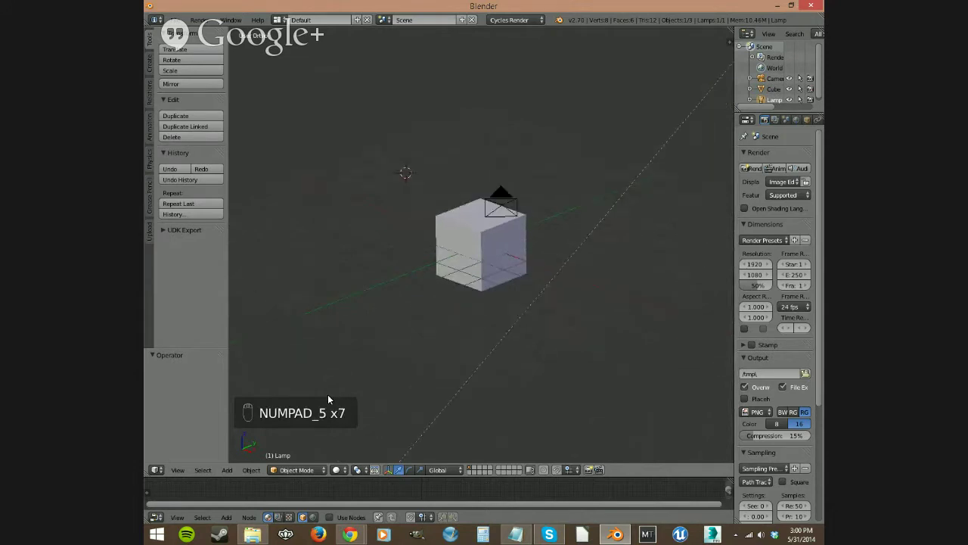
pyautogui.press('KP_5')
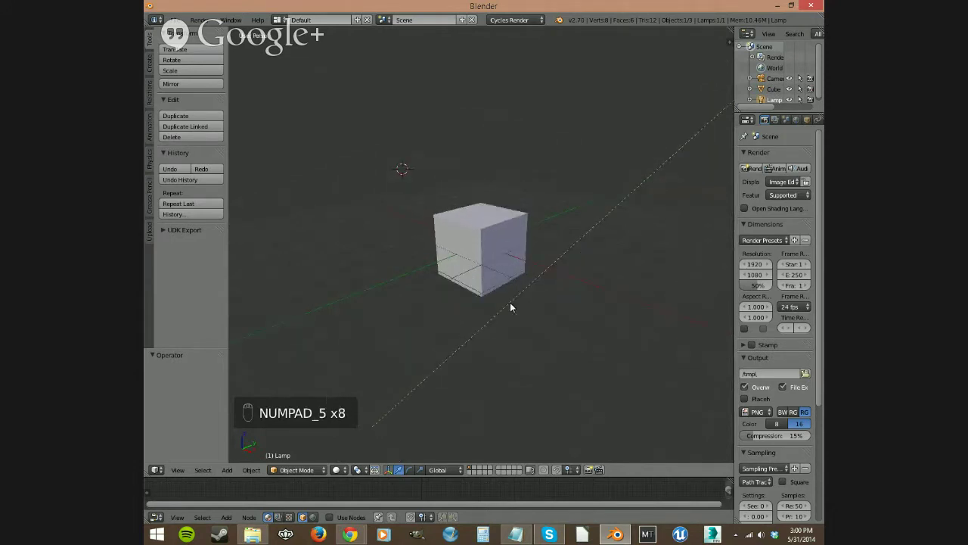
# Examine the cube in perspective by going through its surface to the inside and back out again.
pyautogui.moveTo(511, 303); pyautogui.dragTo(483, 305, button='middle')
pyautogui.scroll(10, 484, 261)
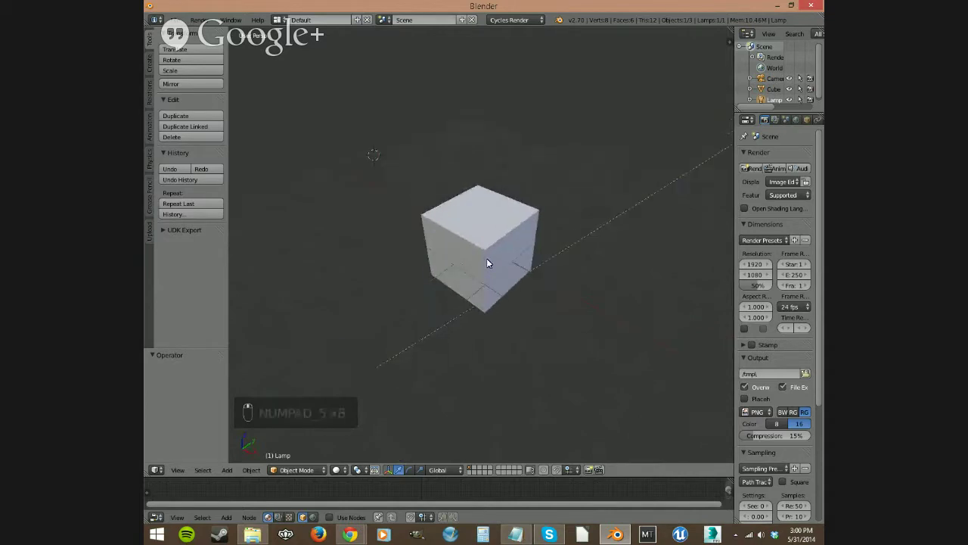
pyautogui.scroll(6, 480, 264)
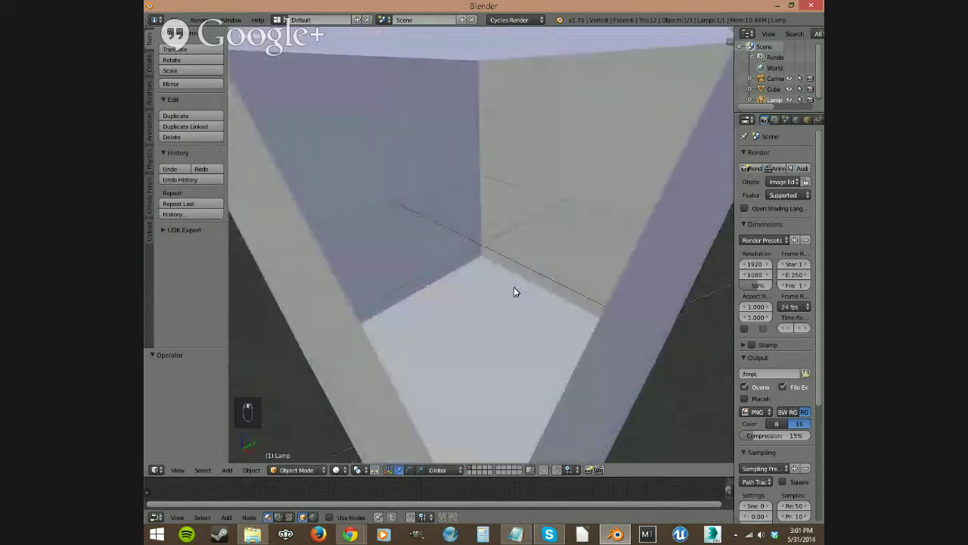
pyautogui.scroll(4, 504, 264)
pyautogui.scroll(3, 491, 265)
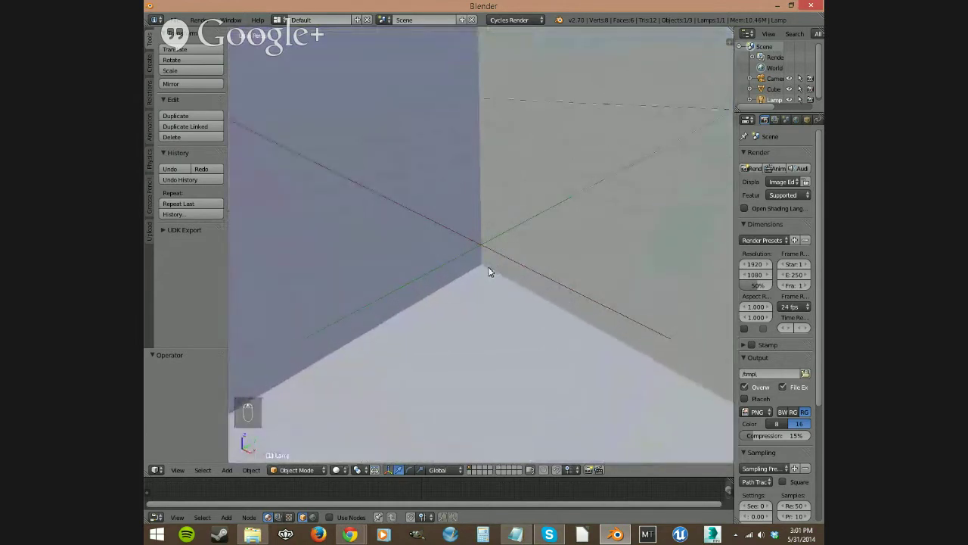
pyautogui.scroll(-10, 484, 257)
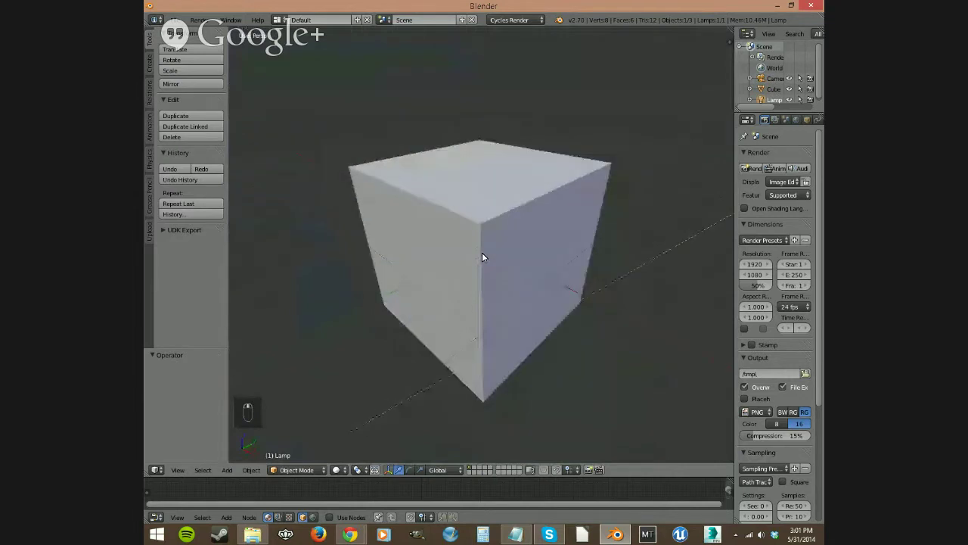
pyautogui.scroll(2, 484, 258)
# Switch to orthographic projection and examine the cube's upper corner at close range.
pyautogui.press('KP_5')
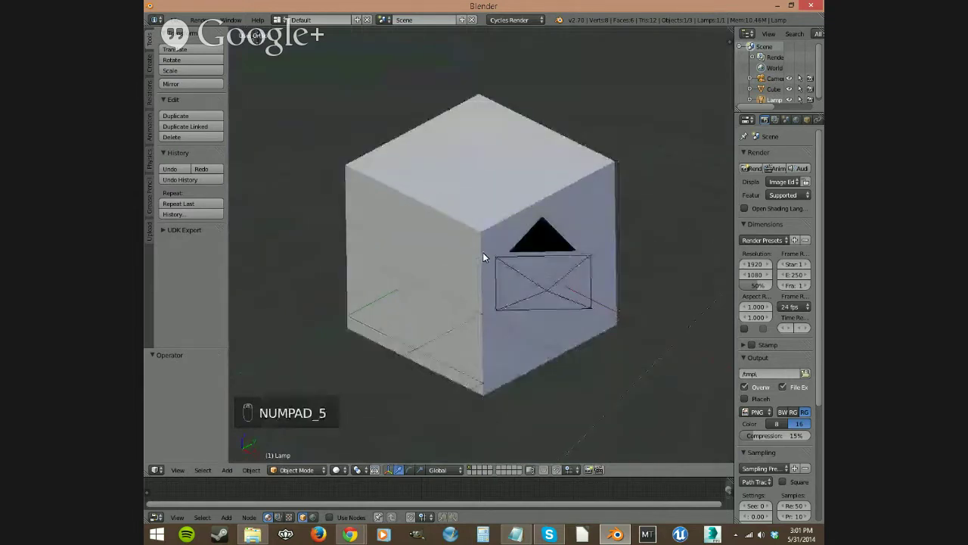
pyautogui.scroll(6, 457, 269)
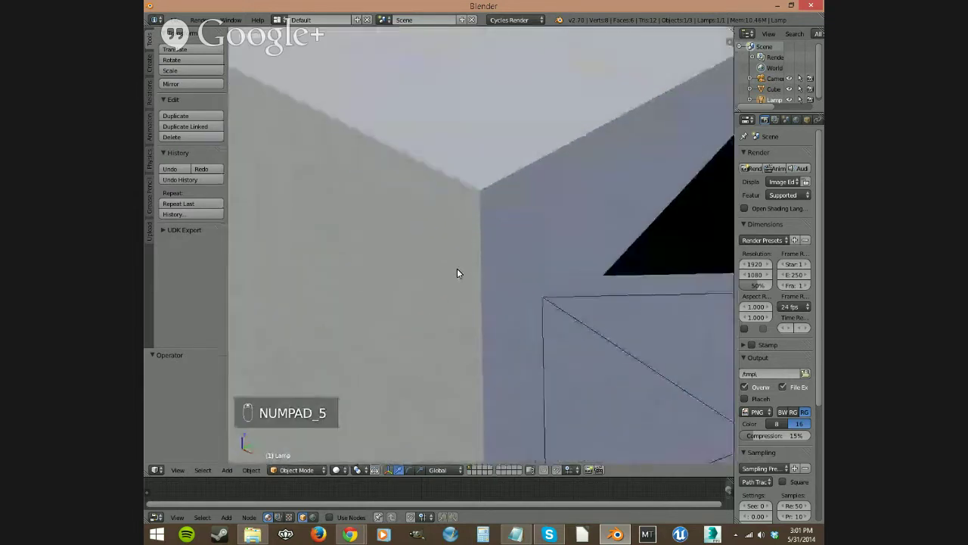
pyautogui.scroll(4, 491, 233)
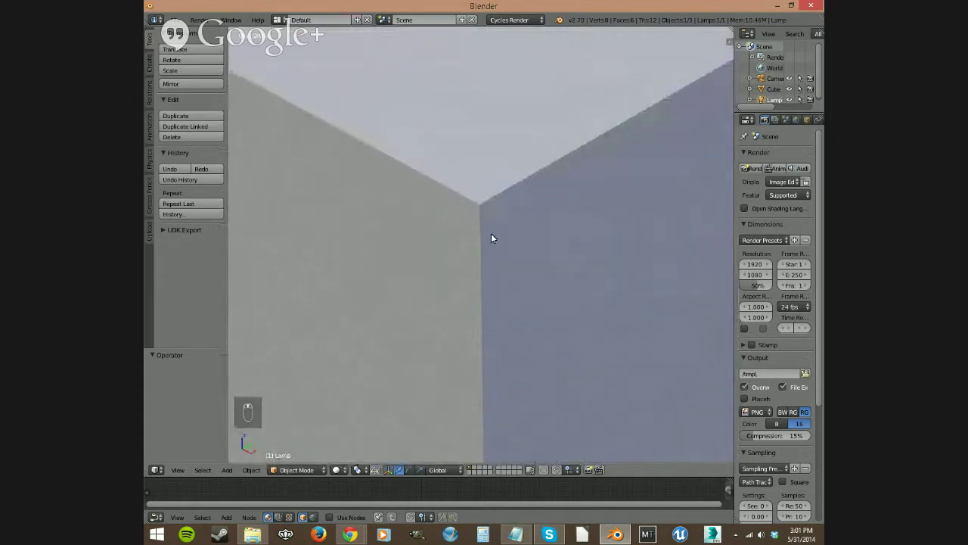
pyautogui.scroll(-4, 478, 184)
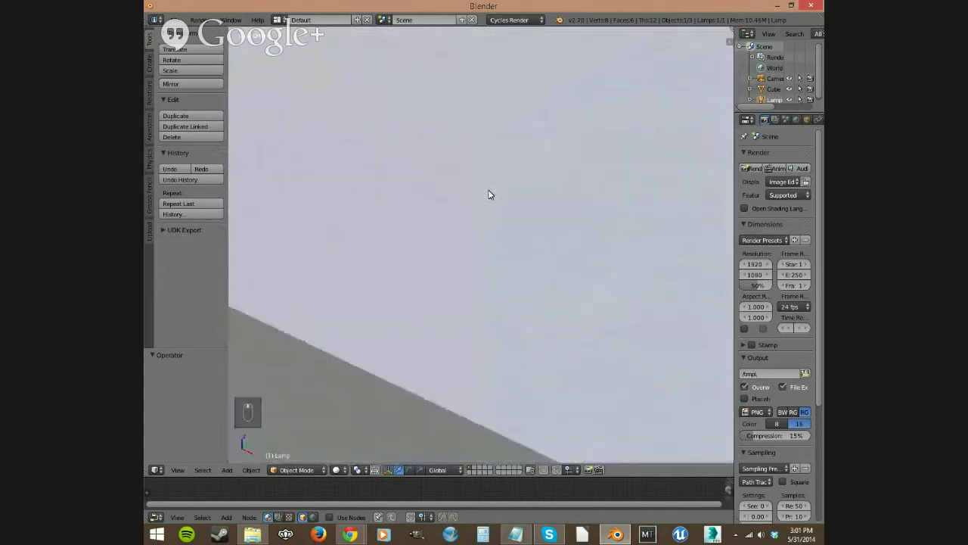
pyautogui.scroll(5, 474, 191)
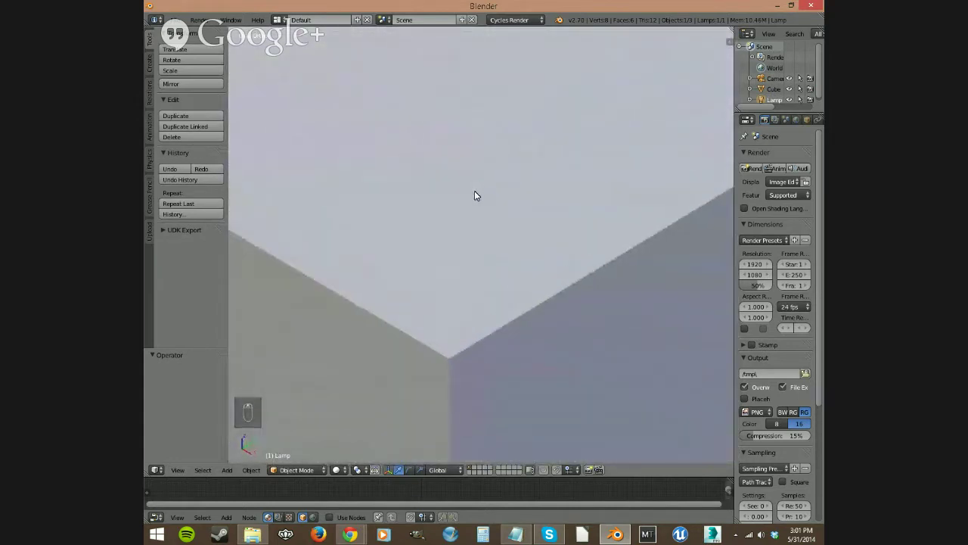
pyautogui.scroll(-2, 481, 226)
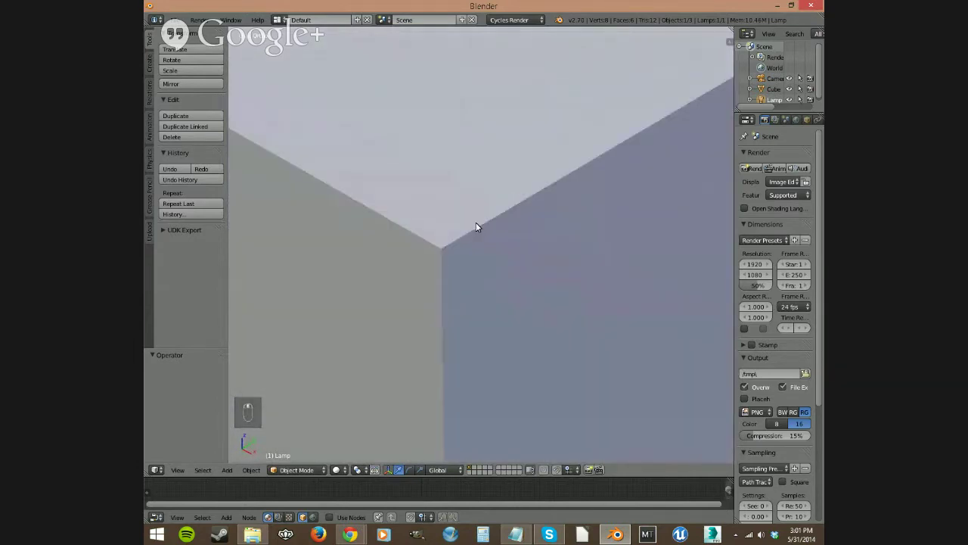
# Return the viewport to perspective projection and view the whole cube on the grid from the front.
pyautogui.press('KP_5')
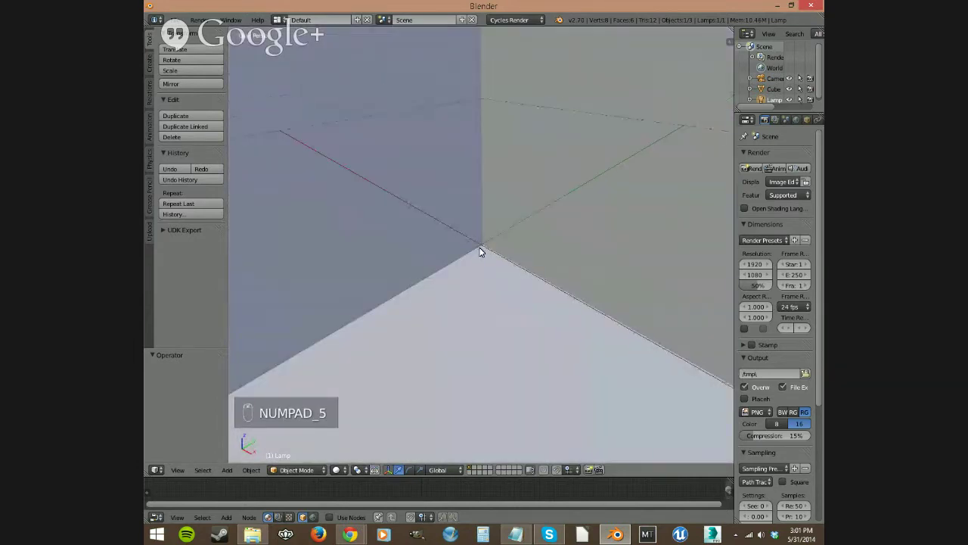
pyautogui.scroll(-10, 480, 252)
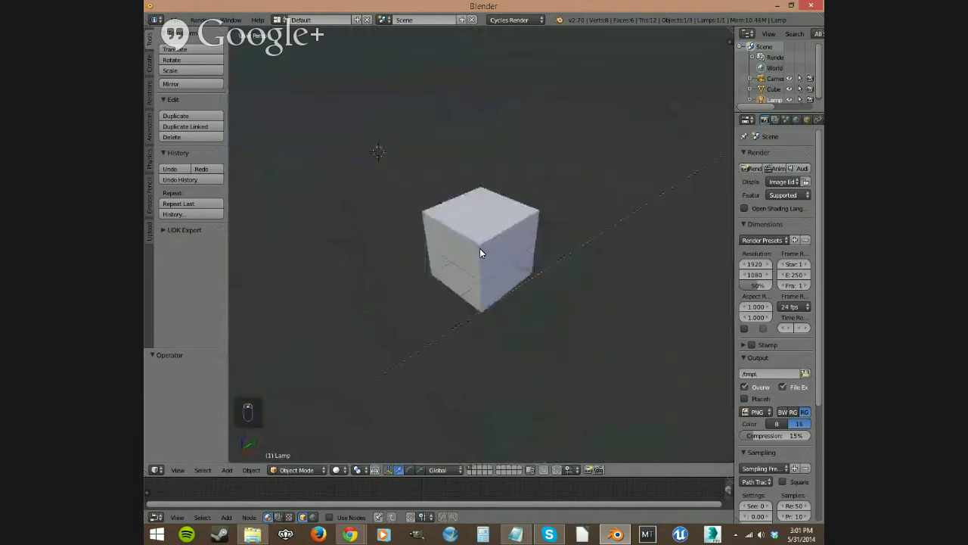
pyautogui.scroll(-4, 479, 248)
pyautogui.moveTo(558, 277); pyautogui.dragTo(505, 275, button='middle')
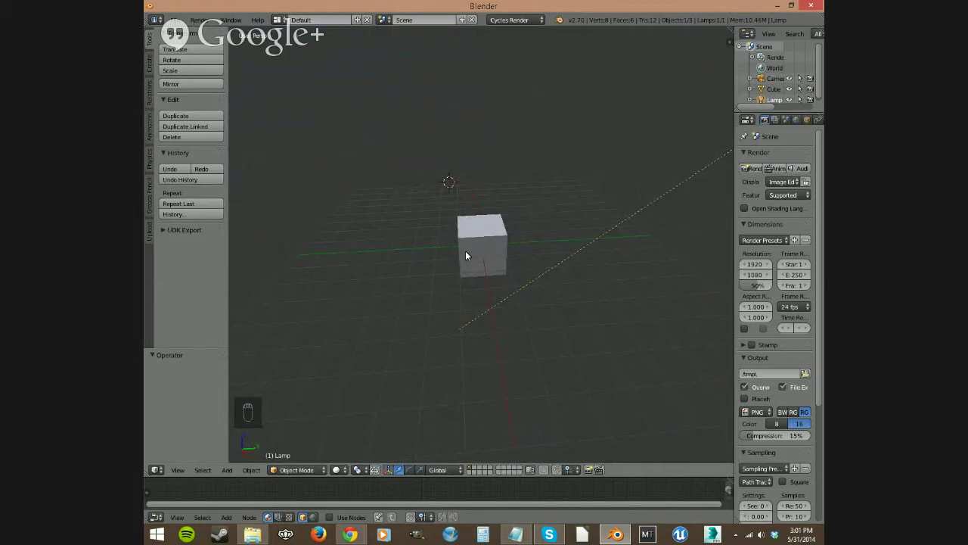
# Make the cube the selected object instead of the lamp.
pyautogui.moveTo(528, 251); pyautogui.dragTo(486, 296, button='middle')
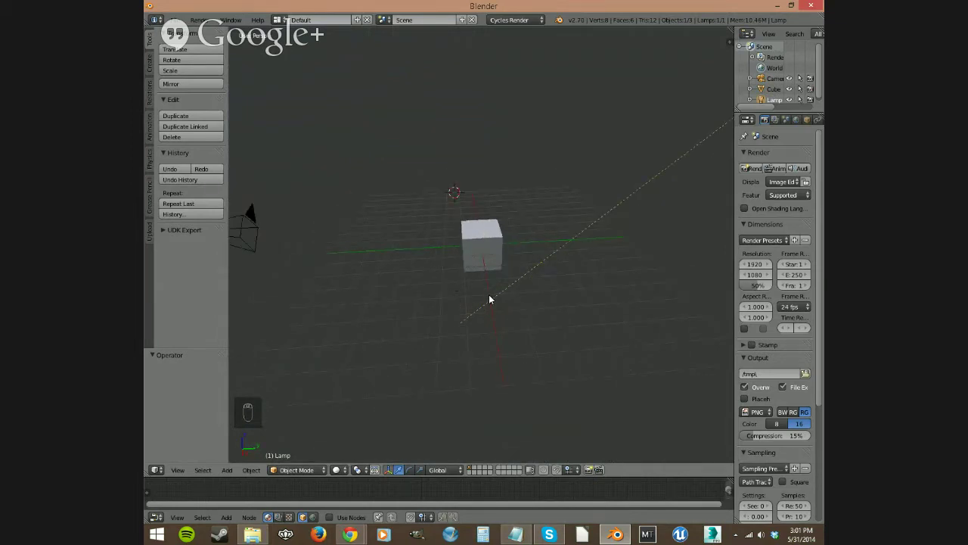
pyautogui.moveTo(489, 251); pyautogui.dragTo(485, 254, button='right')
pyautogui.click(484, 253)
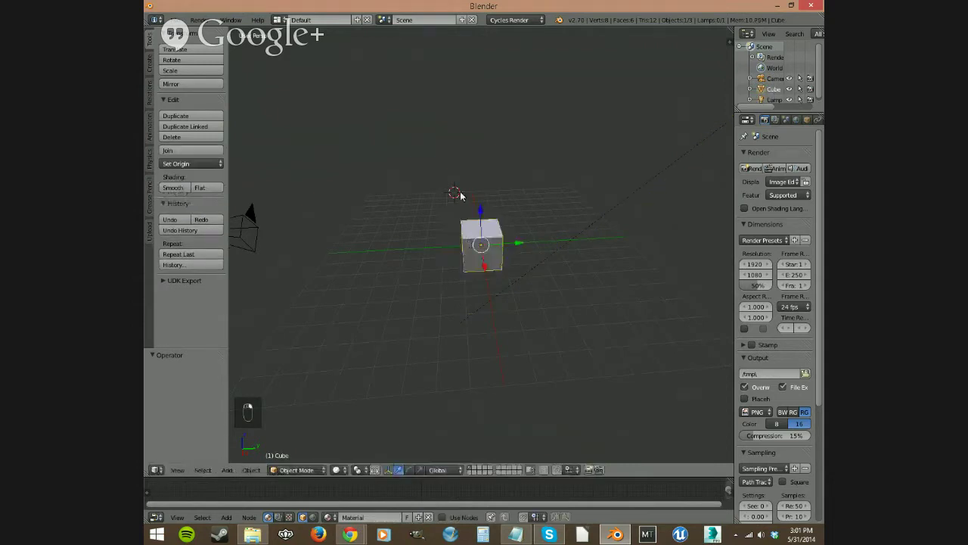
pyautogui.moveTo(400, 301); pyautogui.dragTo(426, 305, button='middle')
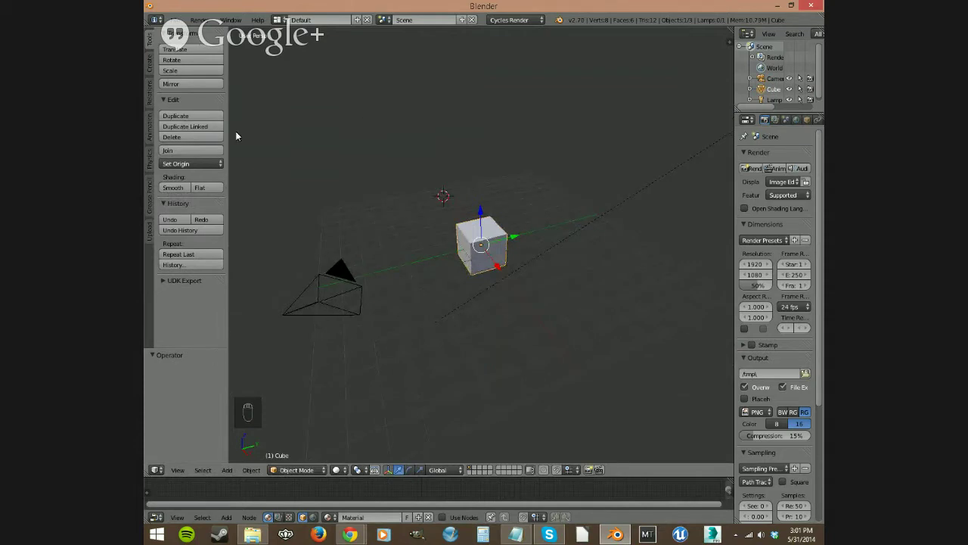
# Try the Translate and Rotate operations on the cube, cancelling each one.
pyautogui.click(203, 53)
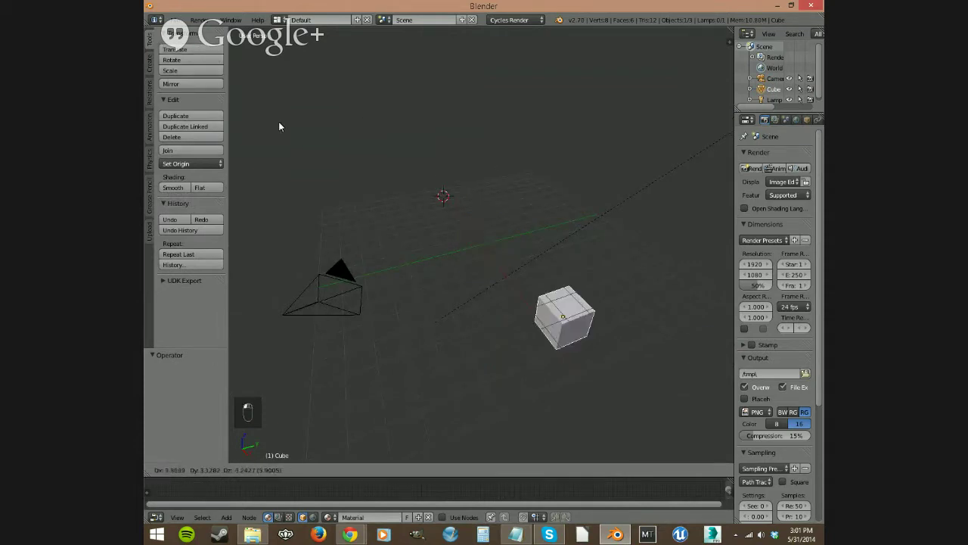
pyautogui.click(210, 64)
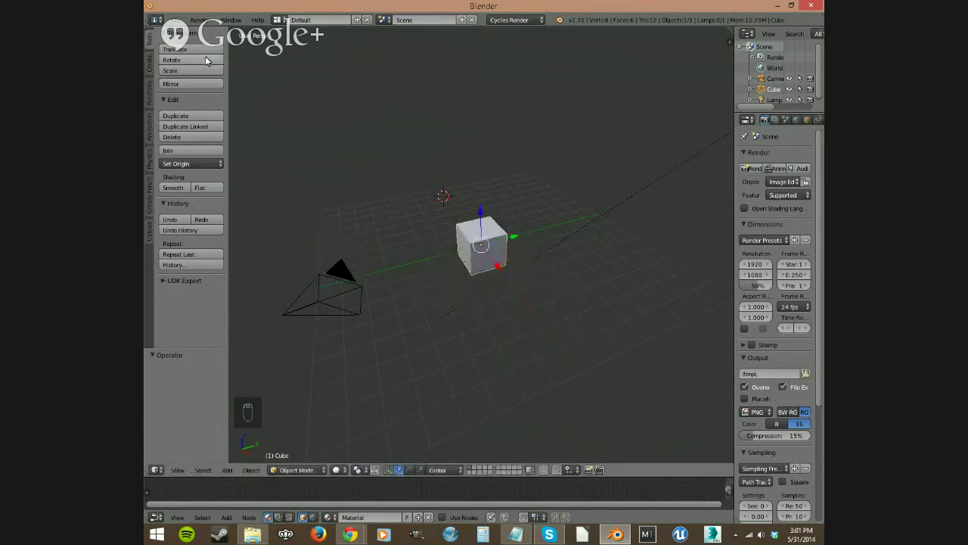
pyautogui.click(199, 60)
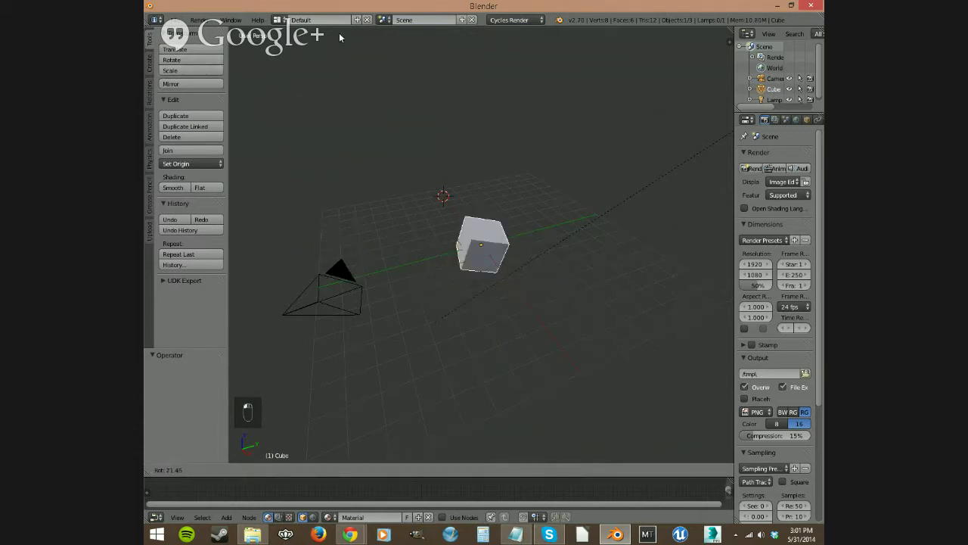
pyautogui.rightClick(447, 201)
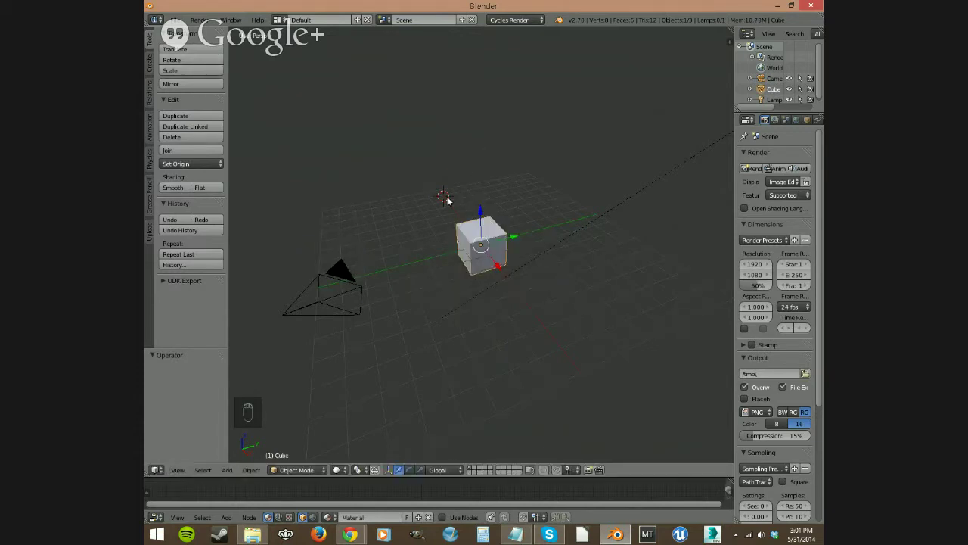
# Try scaling the cube up and starting the Mirror operation on it, leaving both without applying them.
pyautogui.click(176, 70)
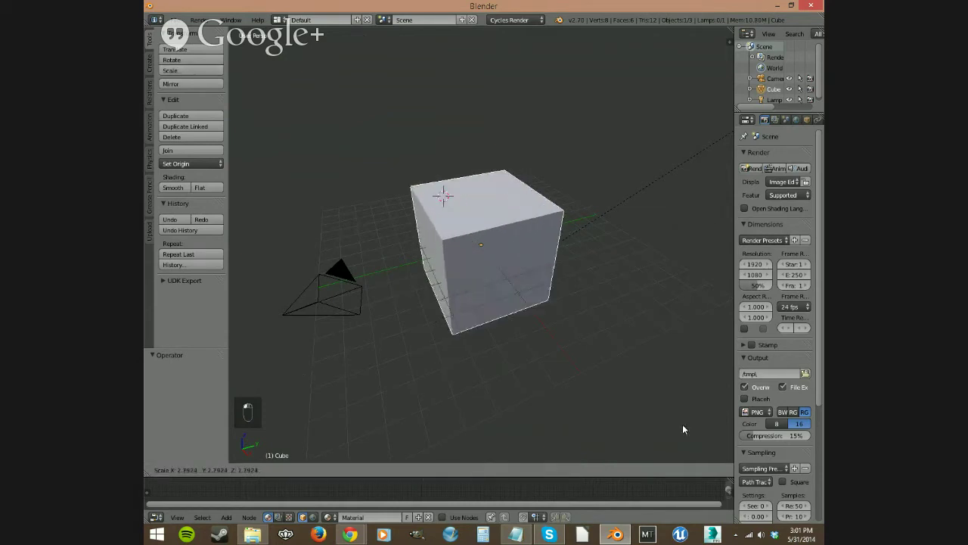
pyautogui.rightClick(481, 202)
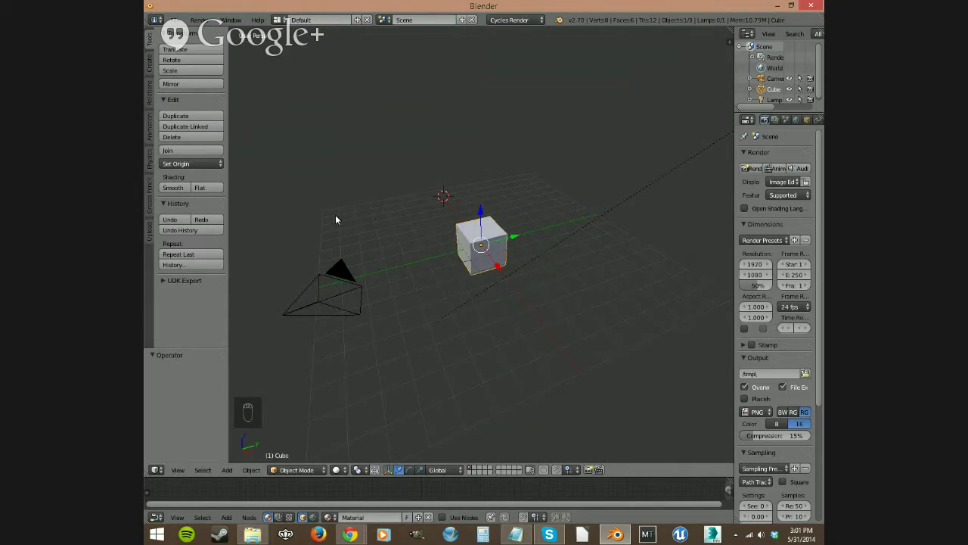
pyautogui.click(198, 85)
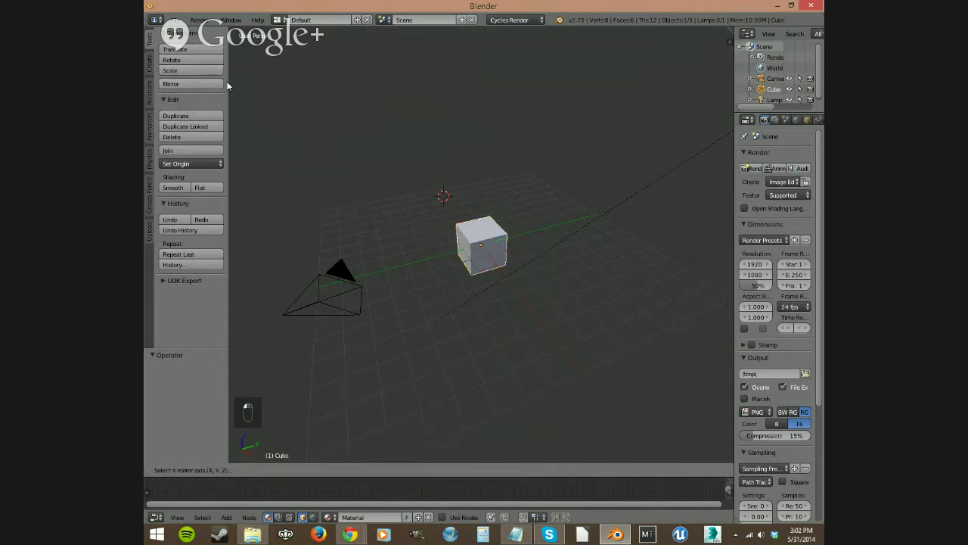
pyautogui.click(421, 187)
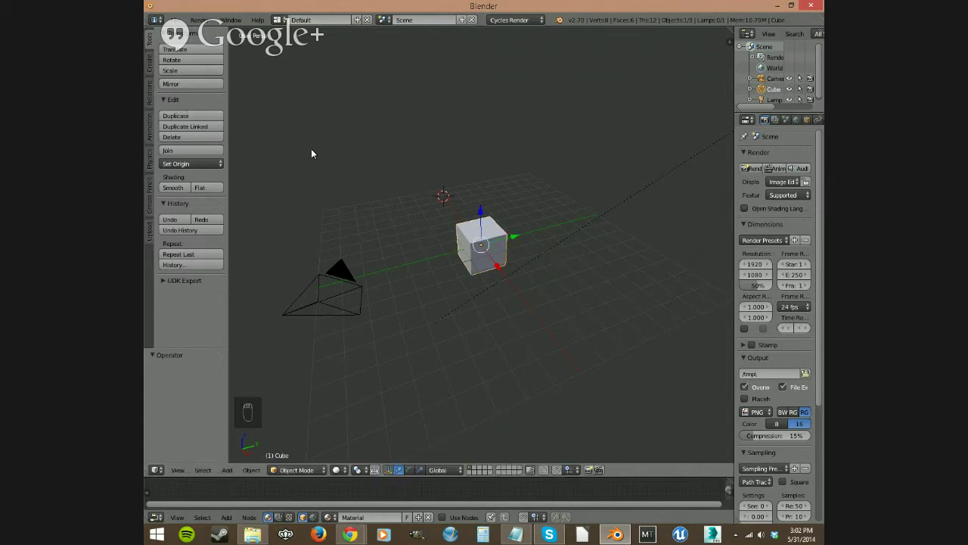
# Duplicate the cube and place the copy about 2.92 units away in X, 3.37 in Y and 0.77 in Z.
pyautogui.press('KP_0')
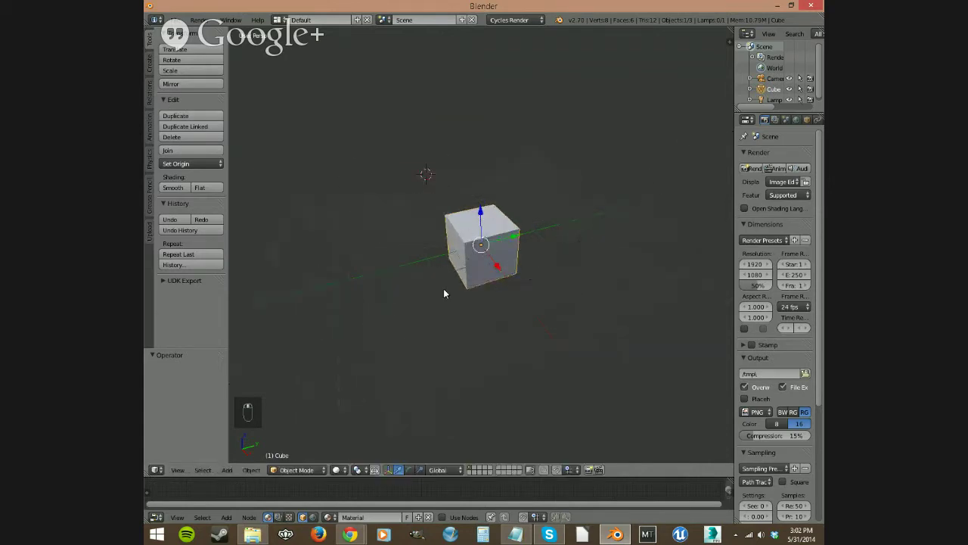
pyautogui.moveTo(439, 292); pyautogui.dragTo(338, 266, button='middle')
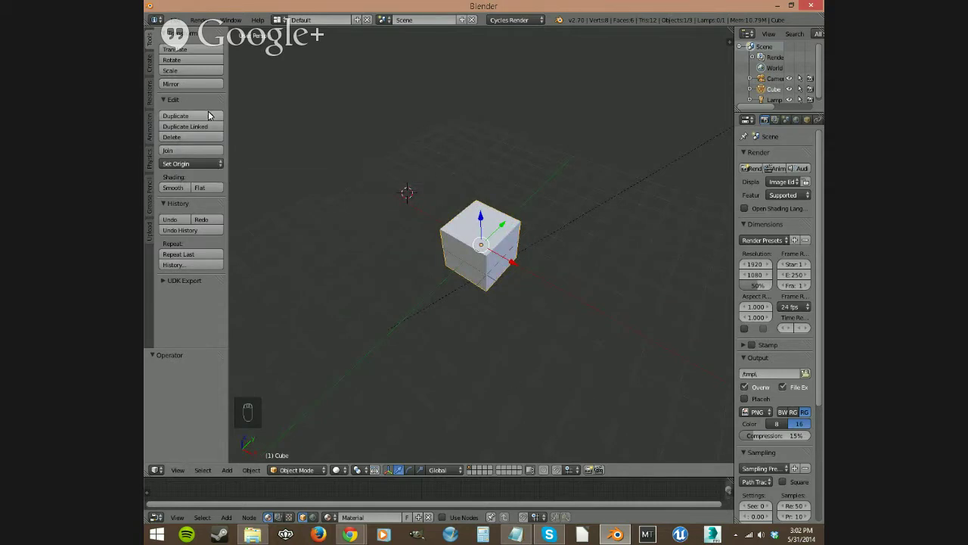
pyautogui.click(180, 100)
pyautogui.click(180, 100)
pyautogui.click(192, 117)
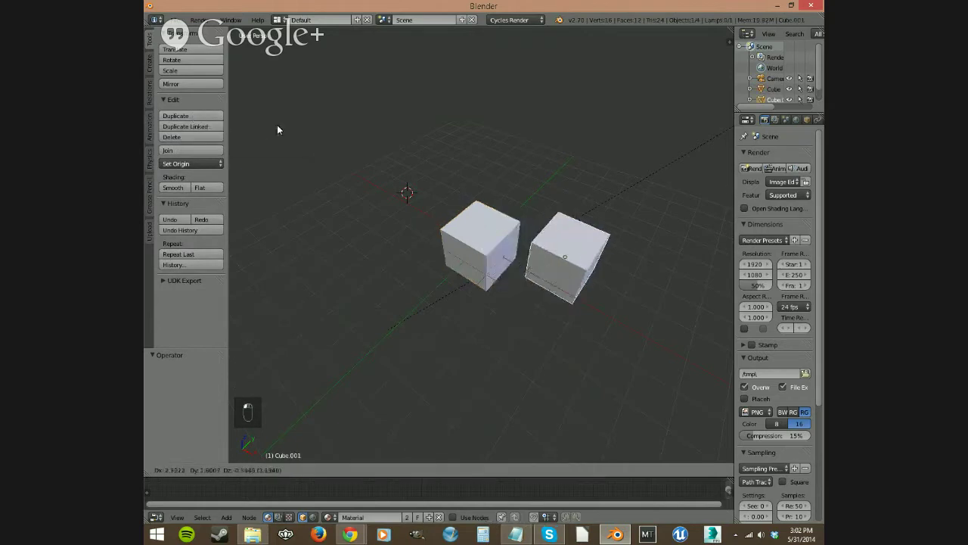
pyautogui.click(309, 81)
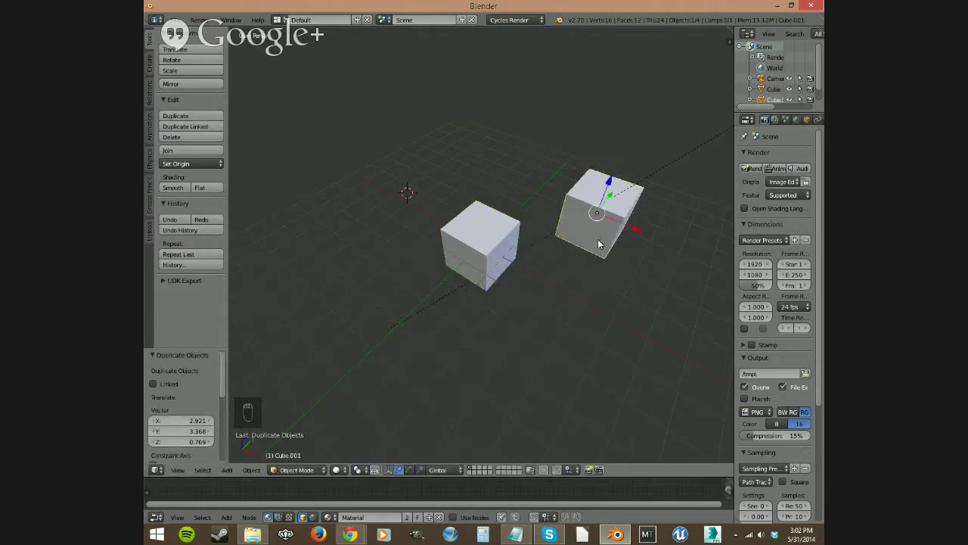
# Delete the duplicated cube.
pyautogui.moveTo(522, 311); pyautogui.dragTo(368, 228, button='middle')
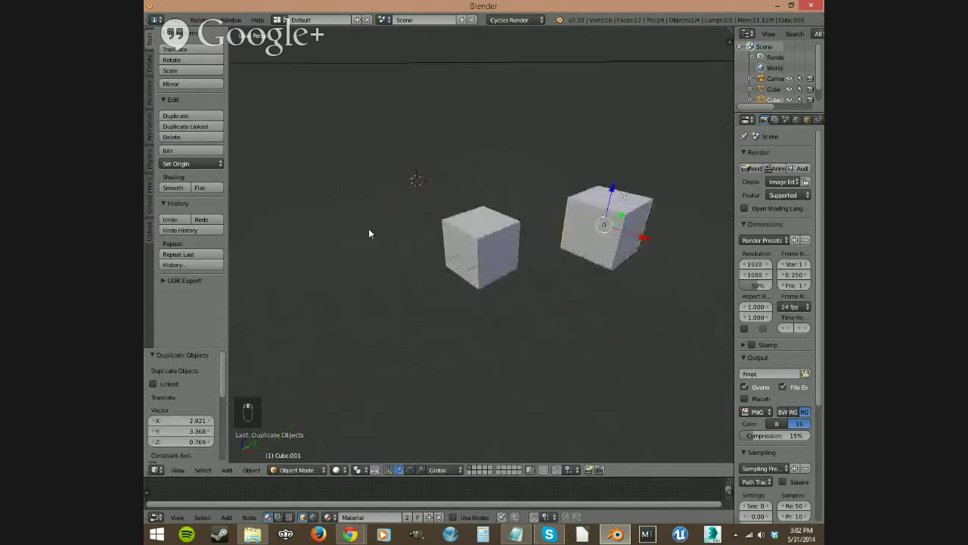
pyautogui.press('Delete')
pyautogui.click(421, 175)
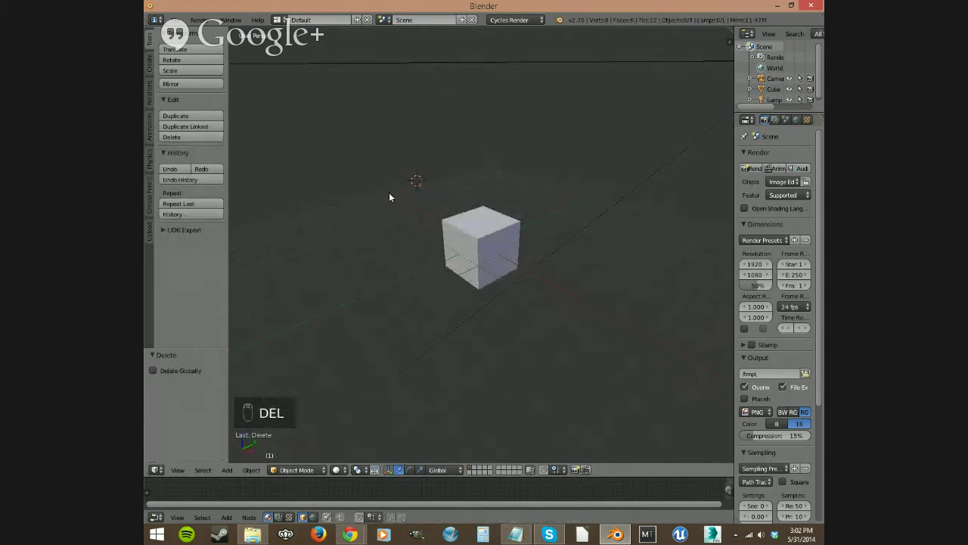
# Create a linked duplicate of the cube, offset about 1.79 units in X, 3.05 in Y and 1.11 in Z.
pyautogui.click(195, 127)
pyautogui.rightClick(489, 239)
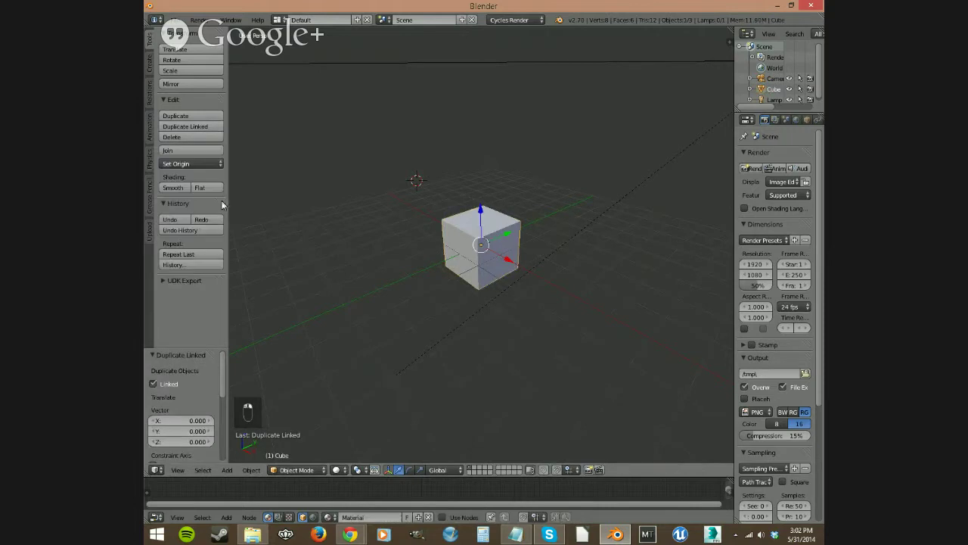
pyautogui.click(200, 128)
pyautogui.click(292, 89)
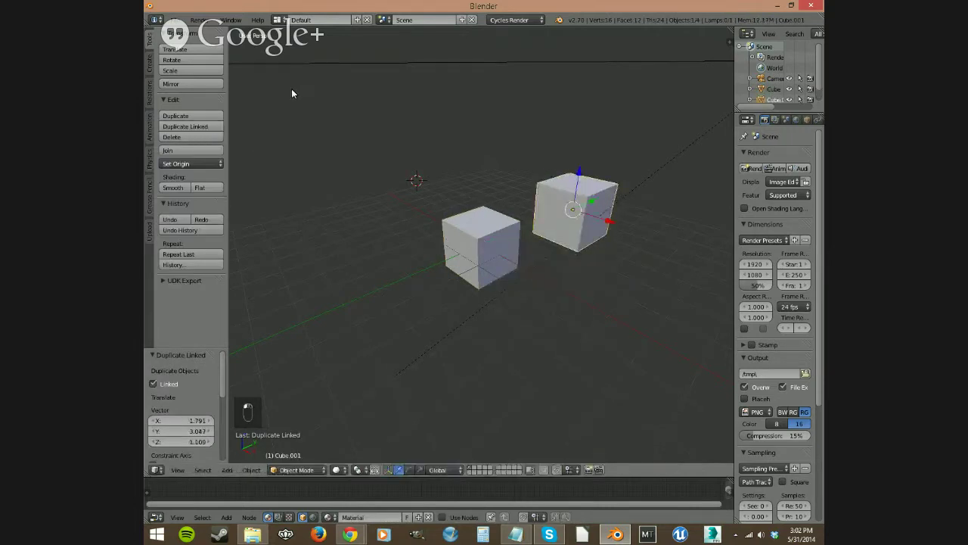
# Raise the original cube slightly and move one of its corner vertices along Z in Edit Mode, returning to Object Mode.
pyautogui.rightClick(489, 245)
pyautogui.moveTo(487, 212); pyautogui.dragTo(525, 192)
pyautogui.press('Tab')
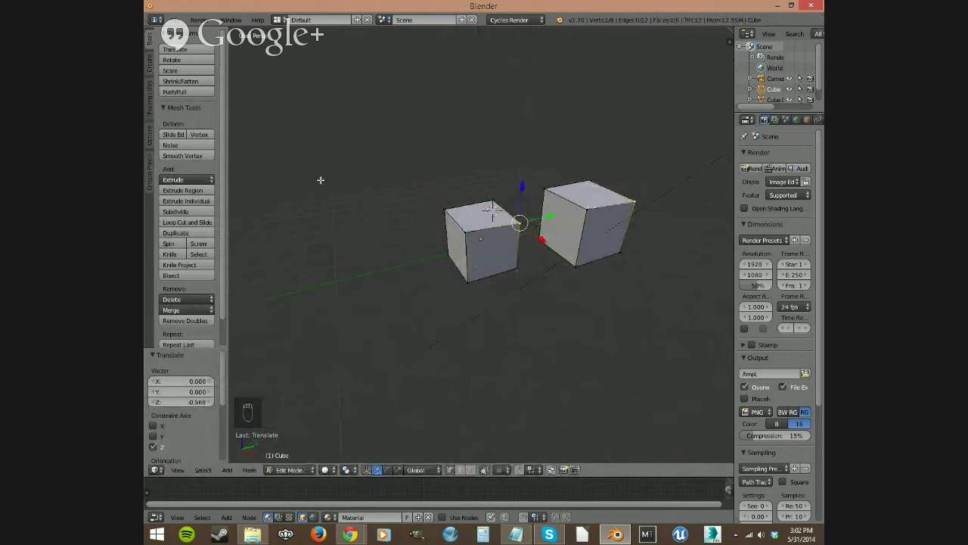
pyautogui.press('Tab')
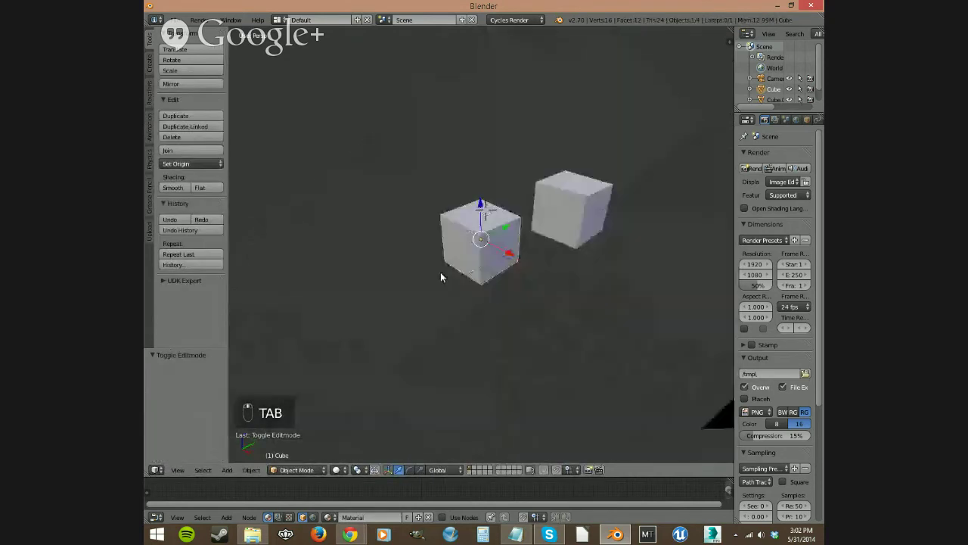
# Delete the linked copy and select the remaining cube.
pyautogui.rightClick(587, 213)
pyautogui.press('Delete')
pyautogui.press('Delete')
pyautogui.click(567, 214)
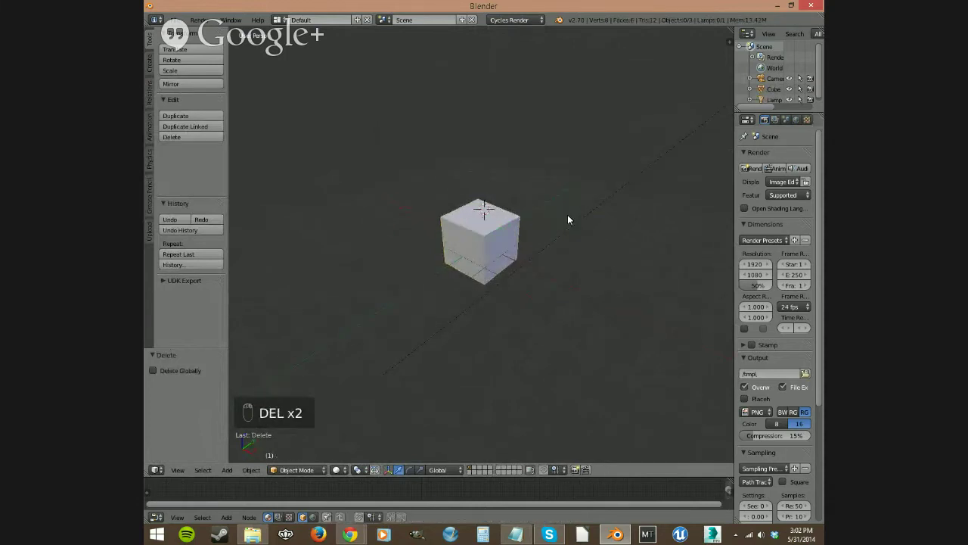
pyautogui.rightClick(475, 240)
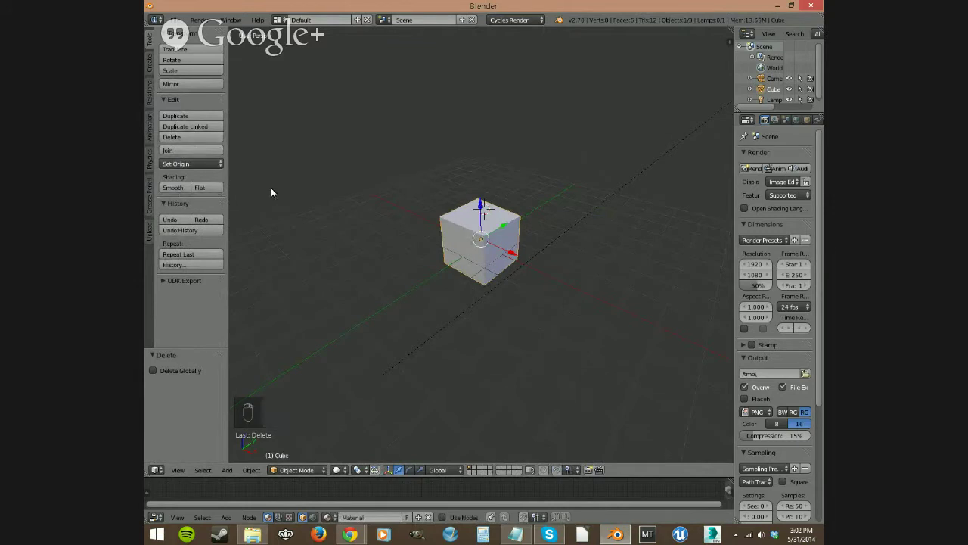
# Apply smooth shading to the cube and examine its faces from different angles.
pyautogui.click(180, 188)
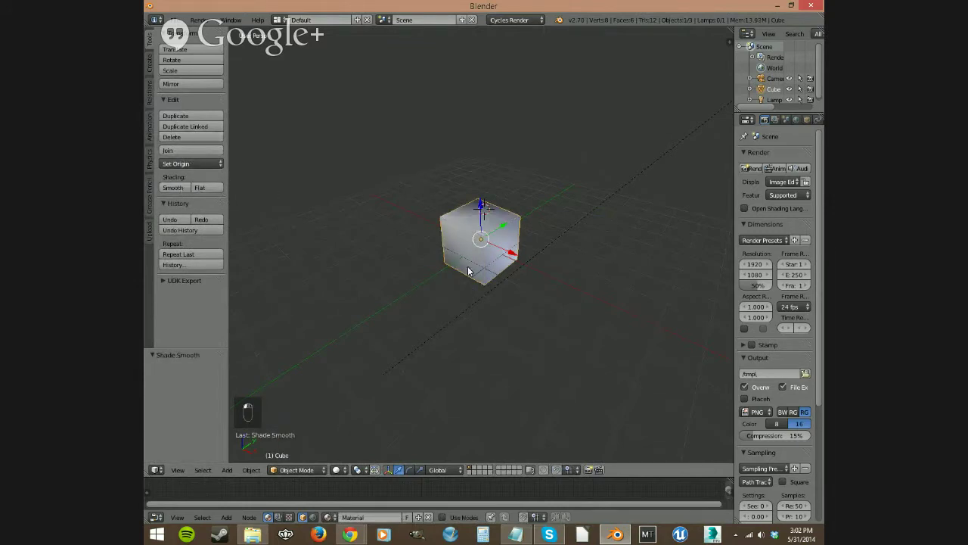
pyautogui.moveTo(508, 261); pyautogui.dragTo(501, 282, button='middle')
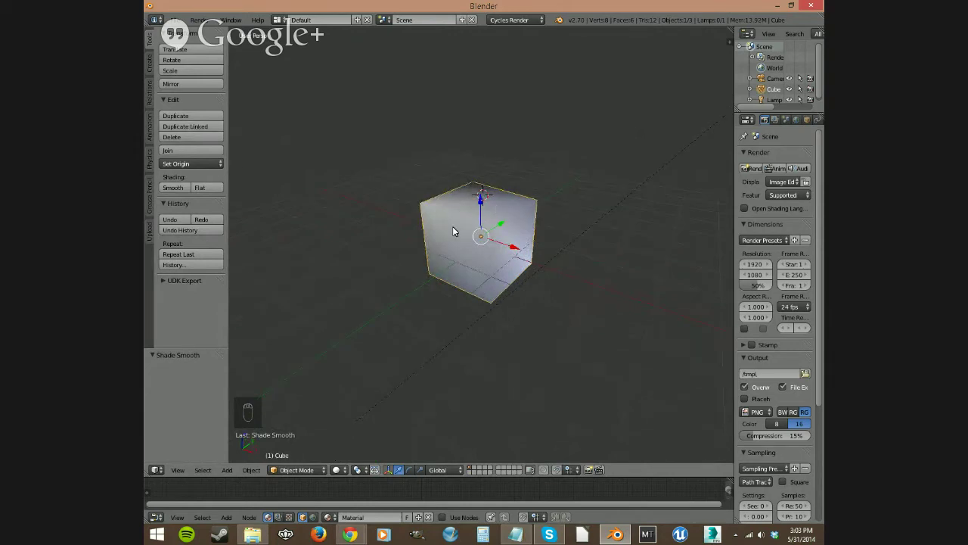
pyautogui.moveTo(497, 264); pyautogui.dragTo(475, 269, button='middle')
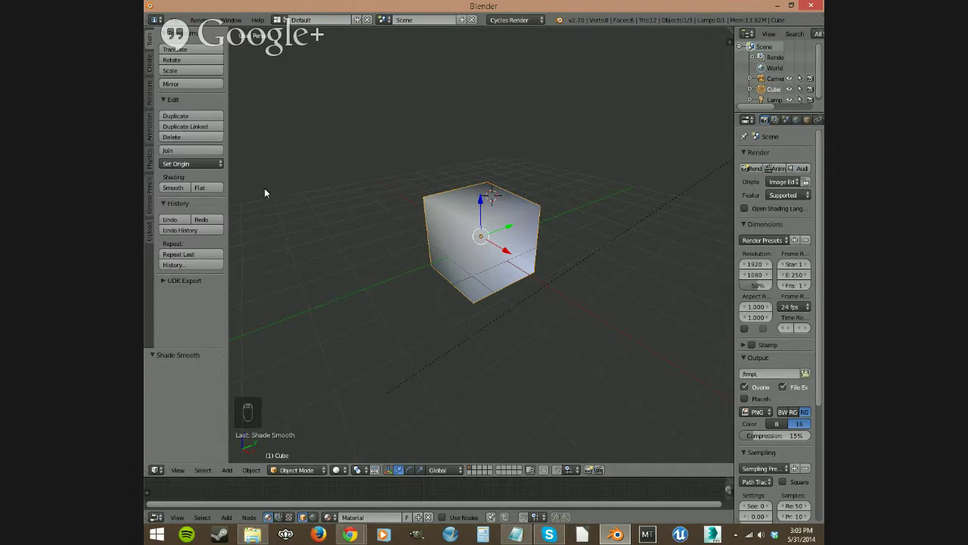
# Switch the cube back to flat shading, and demonstrate undoing and redoing that change.
pyautogui.click(201, 188)
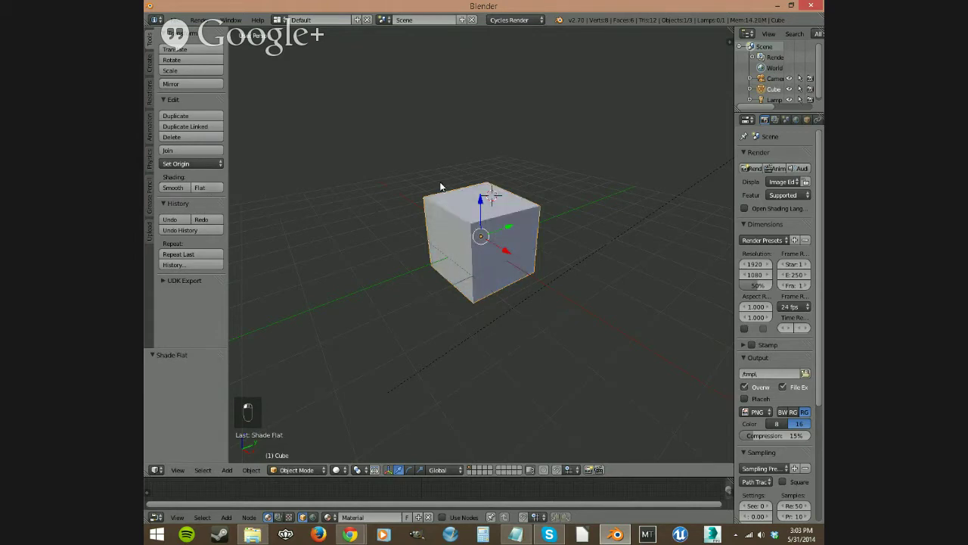
pyautogui.moveTo(463, 256)
pyautogui.mouseDown(button='middle')
pyautogui.moveTo(487, 257)
pyautogui.moveTo(454, 248)
pyautogui.mouseUp(button='middle')
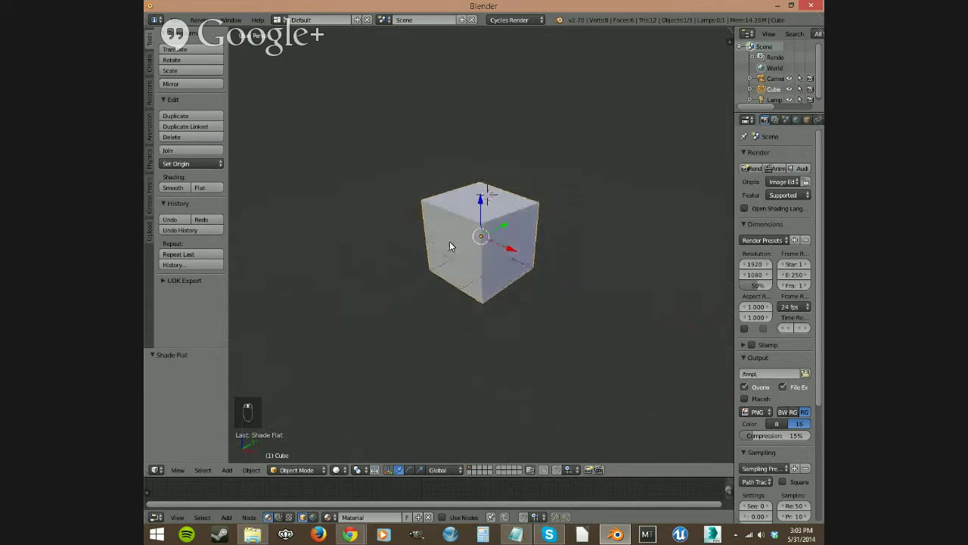
pyautogui.click(170, 221)
pyautogui.click(201, 219)
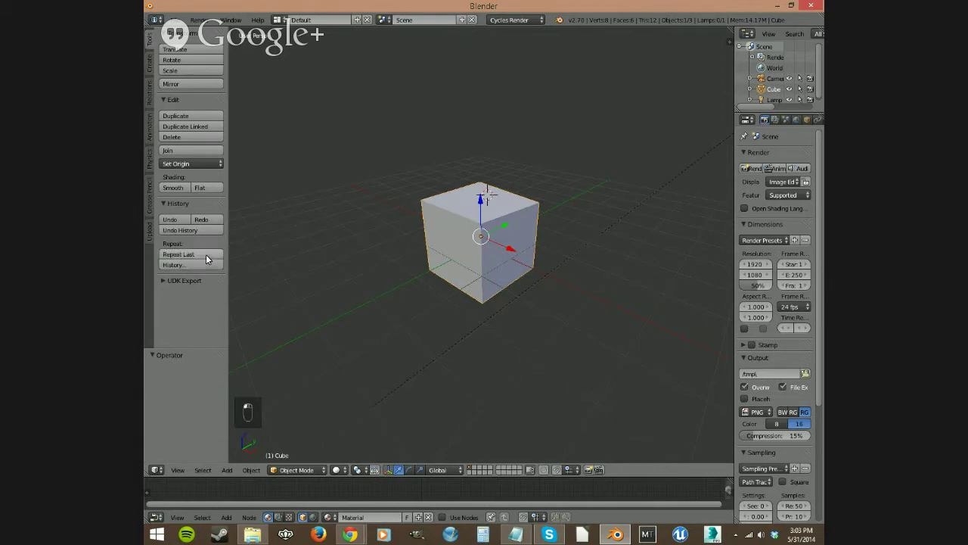
# Duplicate the cube with an offset of about 2.46, 2.45 and 0.03 units in X, Y and Z, and repeat it for four copies.
pyautogui.hotkey('shift', 'd')
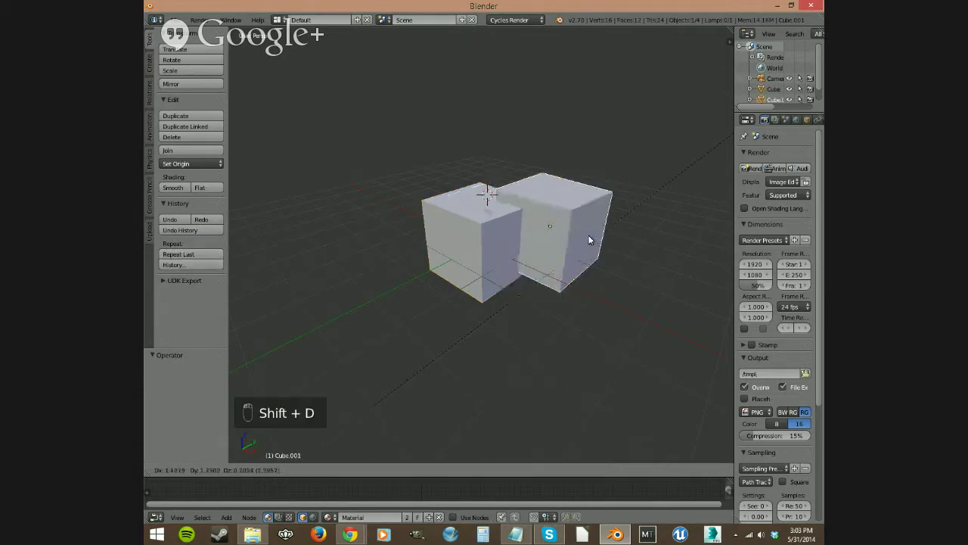
pyautogui.click(643, 244)
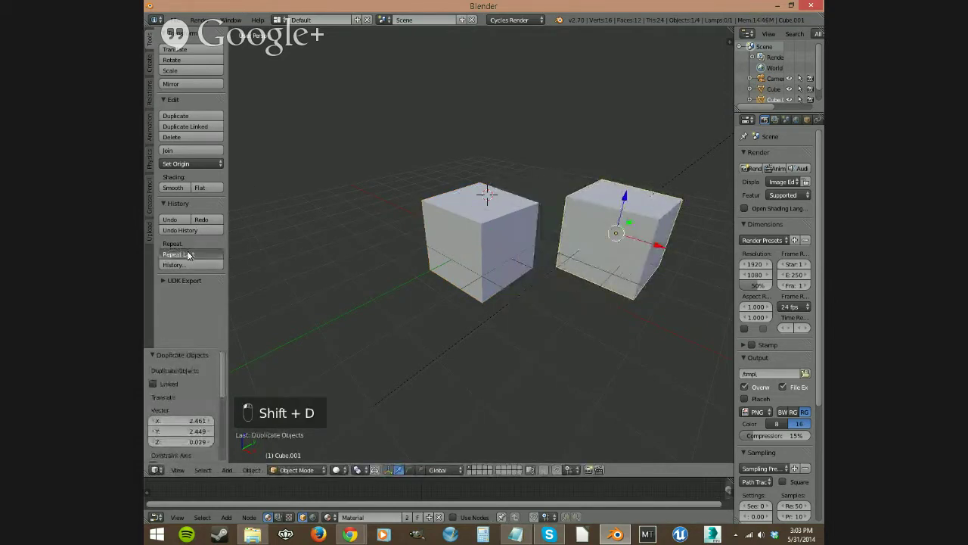
pyautogui.hotkey('shift', 'd')
pyautogui.click(632, 301)
pyautogui.scroll(-3, 632, 300)
pyautogui.hotkey('shift', 'r')
pyautogui.hotkey('shift', 'r')
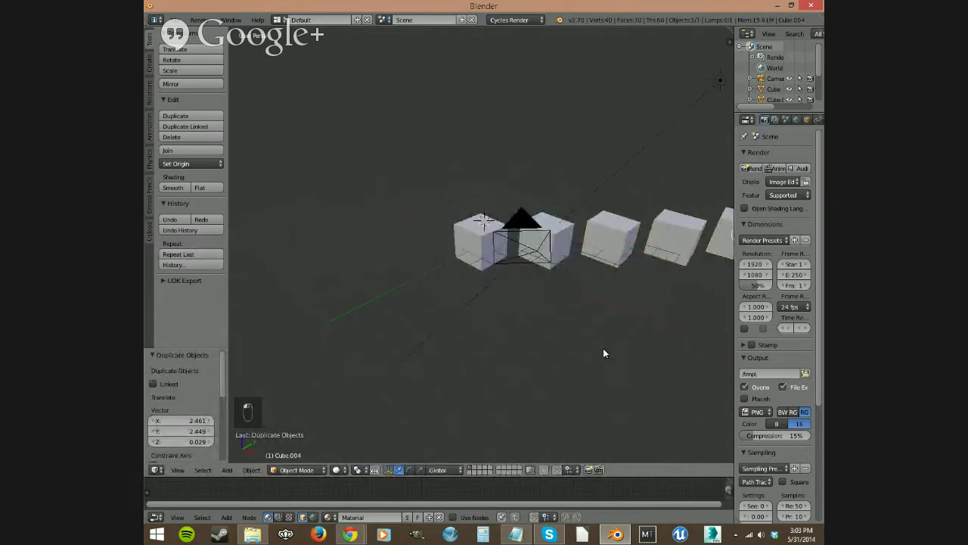
# Undo all of the cube duplications.
pyautogui.hotkey('ctrl', 'z')
pyautogui.hotkey('ctrl', 'z')
pyautogui.hotkey('ctrl', 'z')
pyautogui.hotkey('ctrl', 'z')
pyautogui.hotkey('ctrl', 'z')
pyautogui.hotkey('ctrl', 'z')
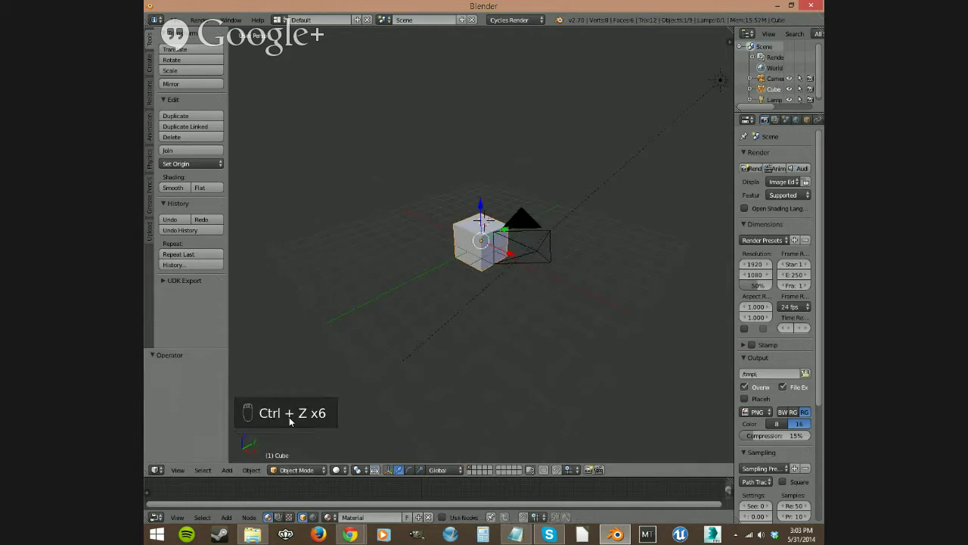
# Redo three of the undone cube duplications and step back through them with undo again.
pyautogui.hotkey('ctrl', 'shift', 'z')
pyautogui.hotkey('ctrl', 'shift', 'z')
pyautogui.hotkey('ctrl', 'shift', 'z')
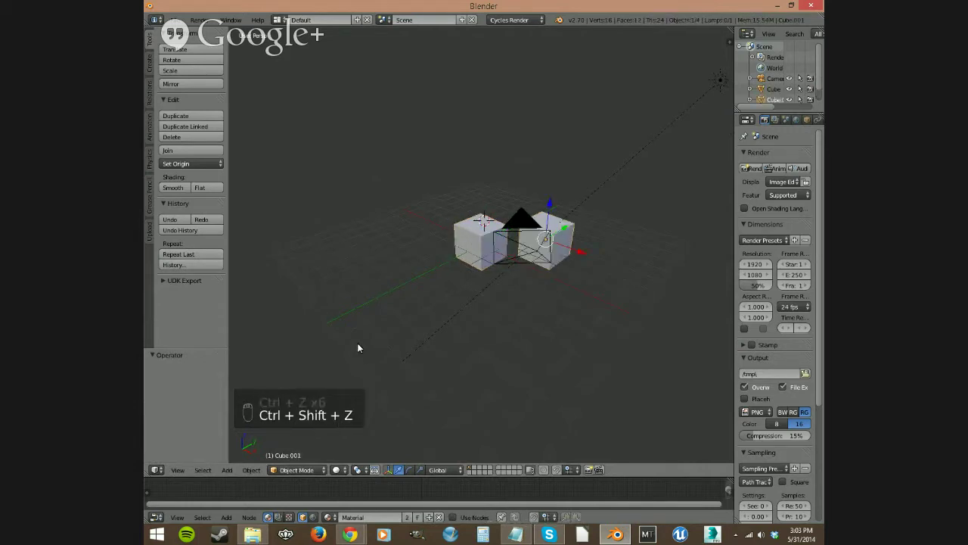
pyautogui.hotkey('ctrl', 'z')
pyautogui.hotkey('ctrl', 'z')
pyautogui.hotkey('ctrl', 'z')
pyautogui.hotkey('ctrl', 'z')
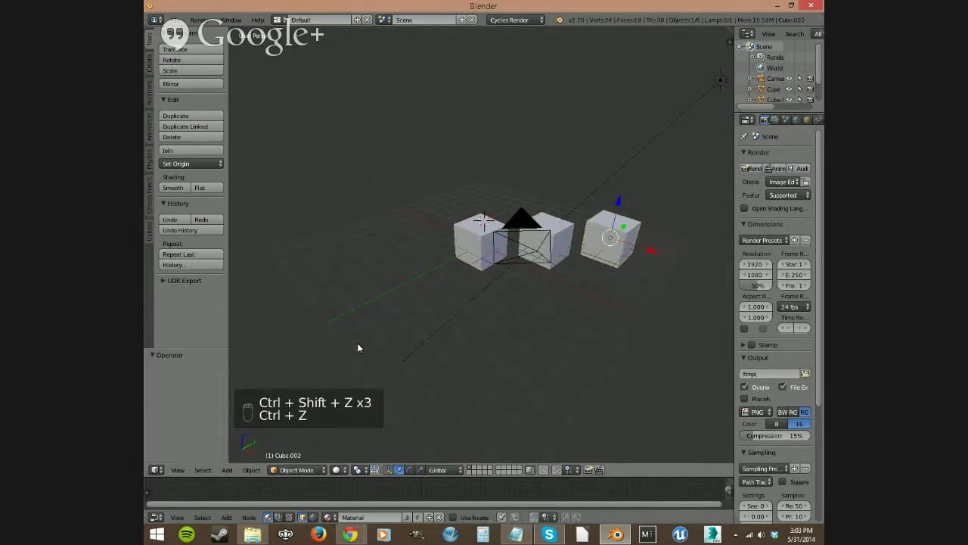
# Move the cube upward along Z, and along X by about 1.5 units and part of the way back.
pyautogui.moveTo(451, 330); pyautogui.dragTo(417, 328, button='middle')
pyautogui.moveTo(450, 287); pyautogui.dragTo(450, 310, button='middle')
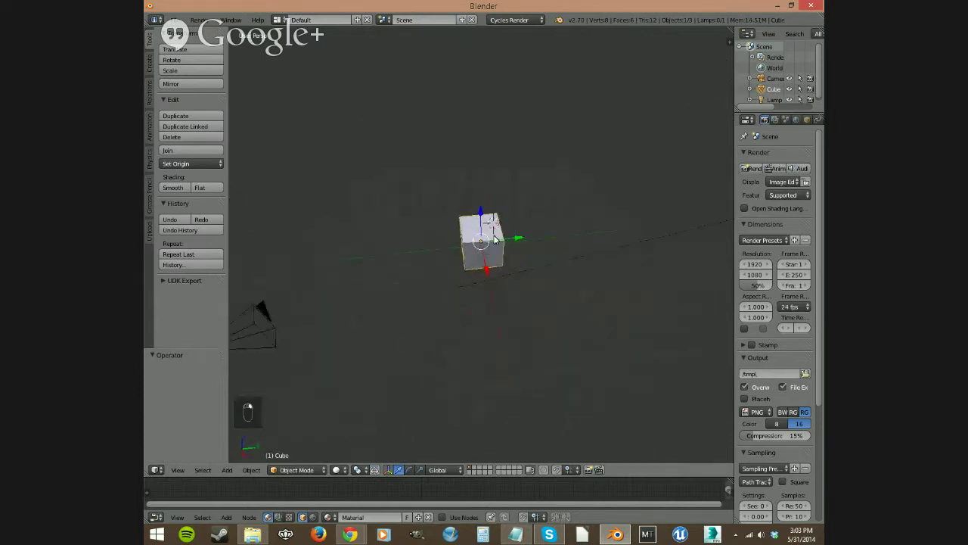
pyautogui.scroll(3, 472, 321)
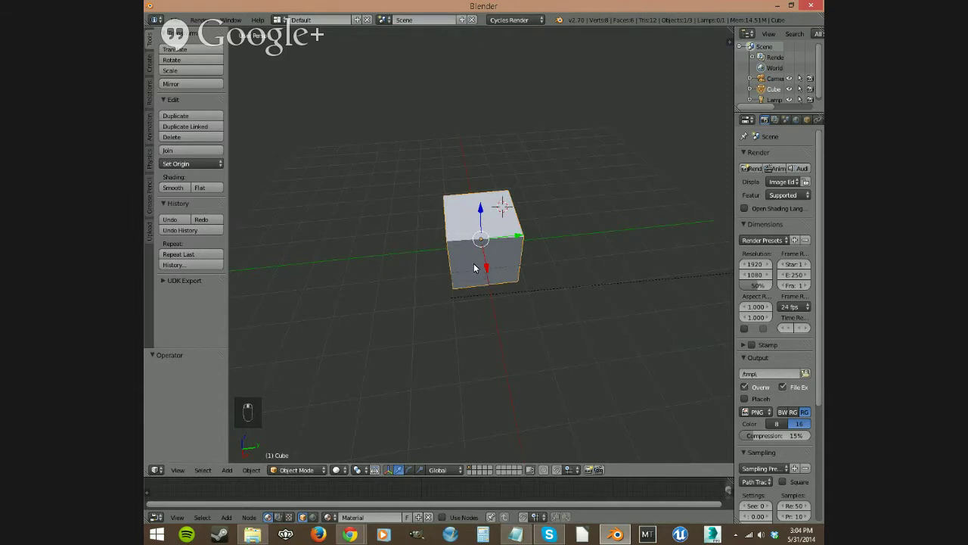
pyautogui.moveTo(475, 268); pyautogui.dragTo(529, 233, button='middle')
pyautogui.moveTo(480, 198); pyautogui.dragTo(484, 116)
pyautogui.moveTo(527, 159); pyautogui.dragTo(559, 243)
pyautogui.moveTo(560, 244); pyautogui.dragTo(529, 283, button='middle')
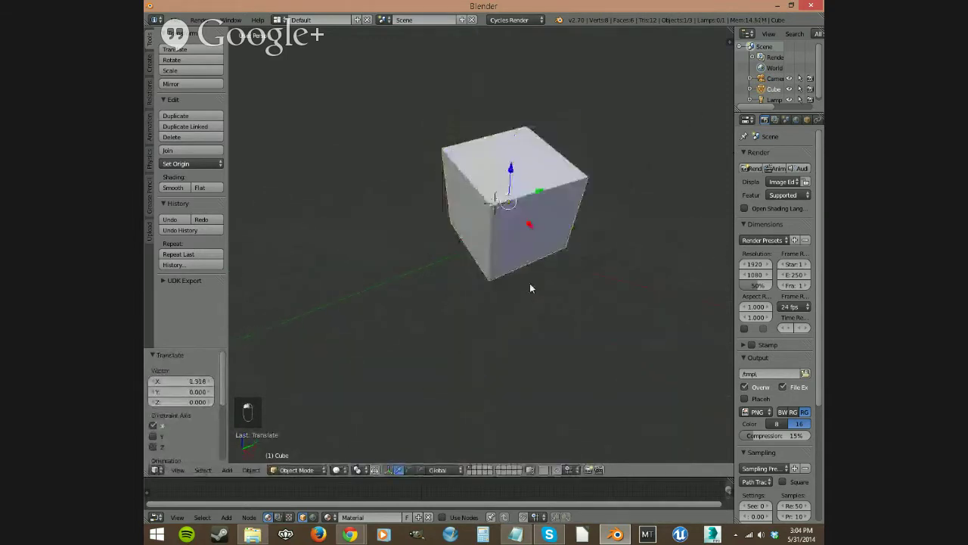
pyautogui.moveTo(522, 223); pyautogui.dragTo(496, 198)
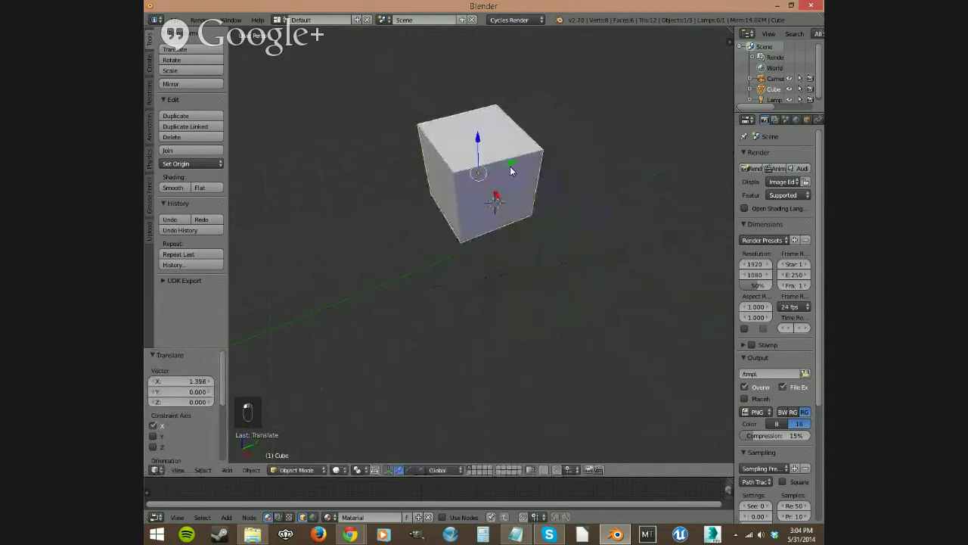
# Move the cube along single axes by about -0.58 units in Y, 0.59 in X and -0.30 in Z.
pyautogui.moveTo(510, 165)
pyautogui.mouseDown(button='middle')
pyautogui.moveTo(590, 143)
pyautogui.moveTo(506, 217)
pyautogui.moveTo(495, 249)
pyautogui.moveTo(504, 227)
pyautogui.mouseUp(button='middle')
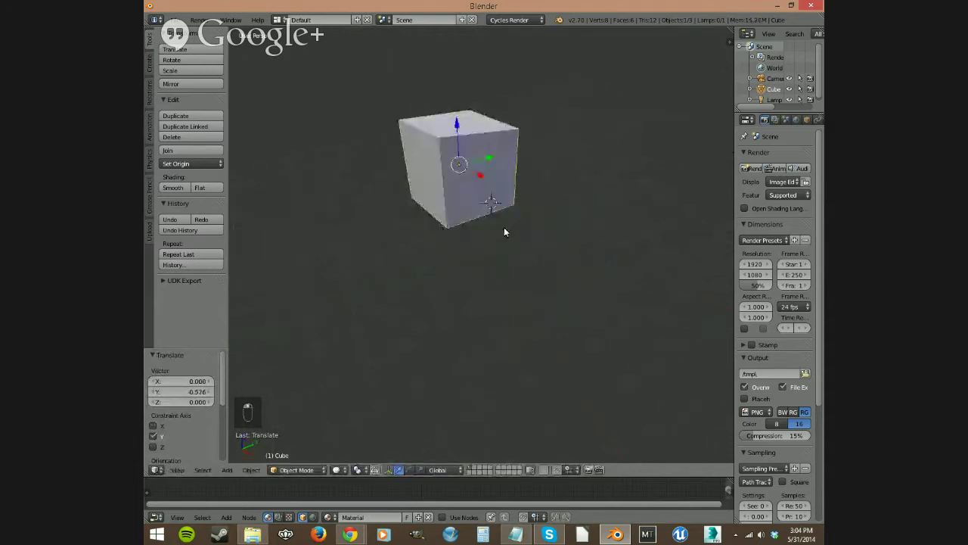
pyautogui.moveTo(504, 227); pyautogui.dragTo(511, 240)
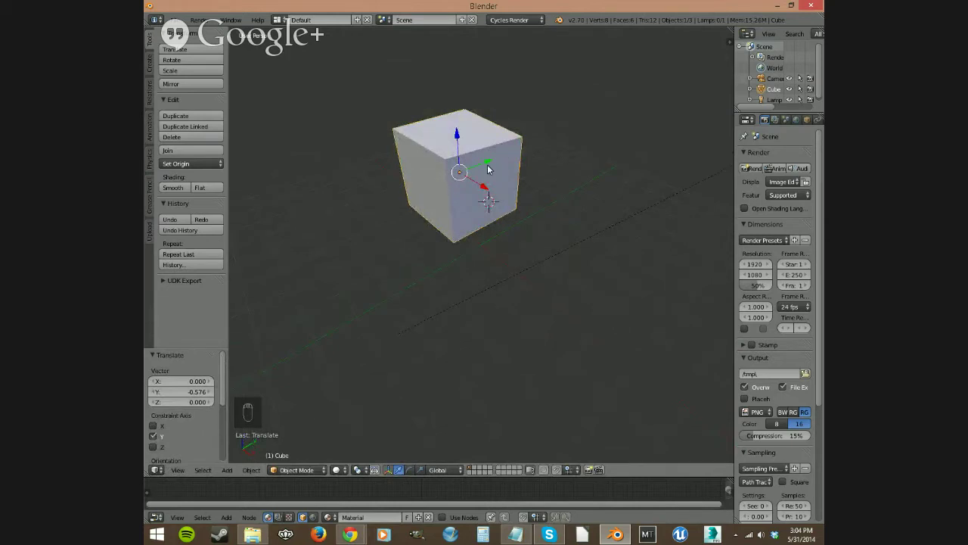
pyautogui.moveTo(485, 168)
pyautogui.mouseDown()
pyautogui.moveTo(518, 174)
pyautogui.moveTo(499, 196)
pyautogui.moveTo(521, 219)
pyautogui.moveTo(492, 182)
pyautogui.mouseUp()
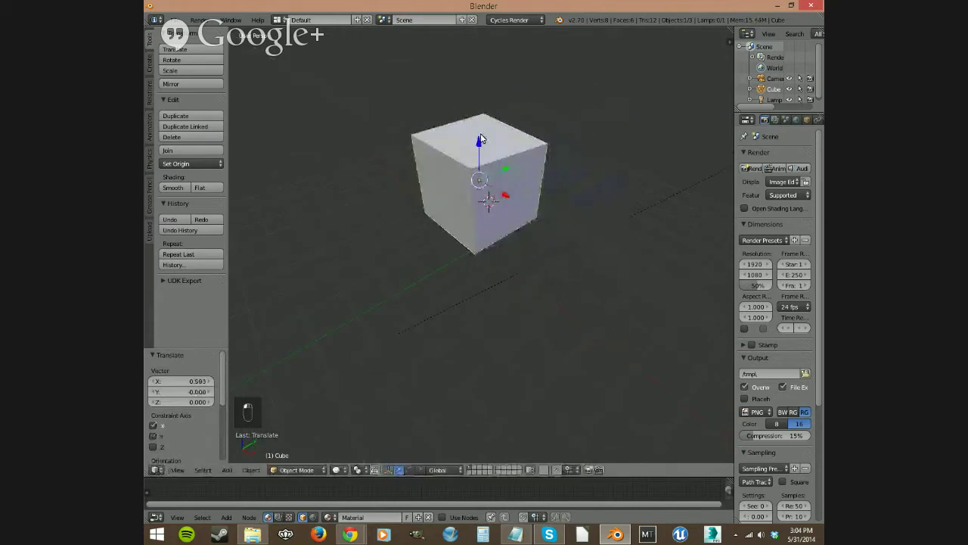
pyautogui.moveTo(480, 133); pyautogui.dragTo(506, 333)
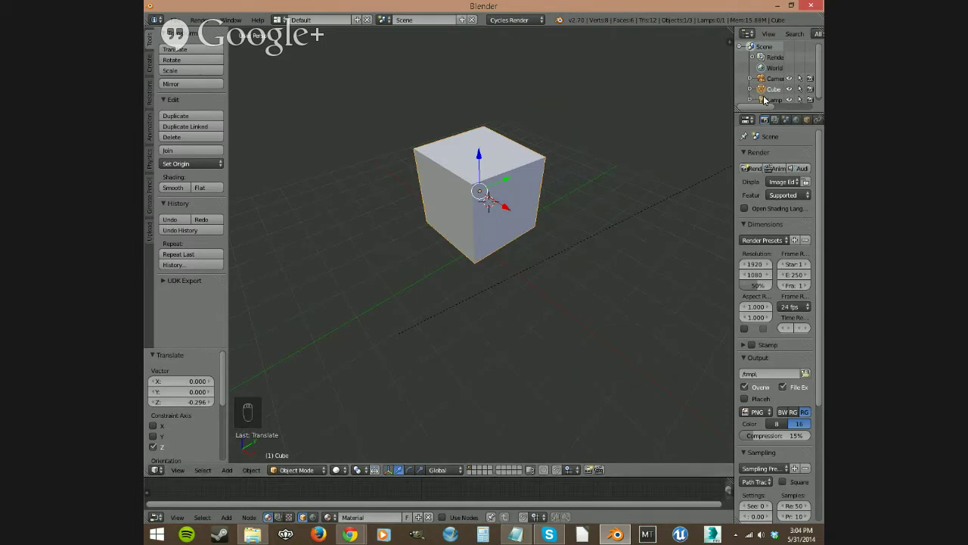
pyautogui.scroll(-2, 780, 121)
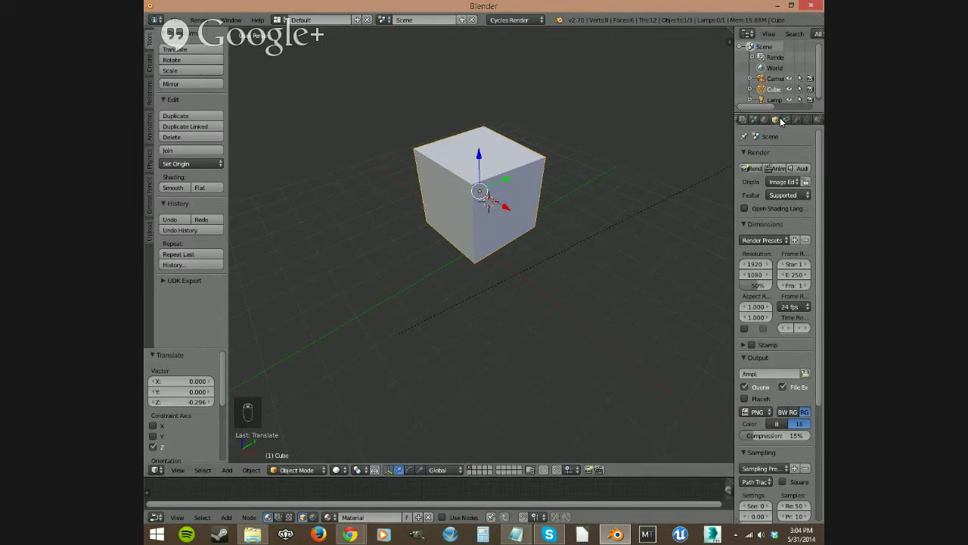
pyautogui.scroll(3, 782, 122)
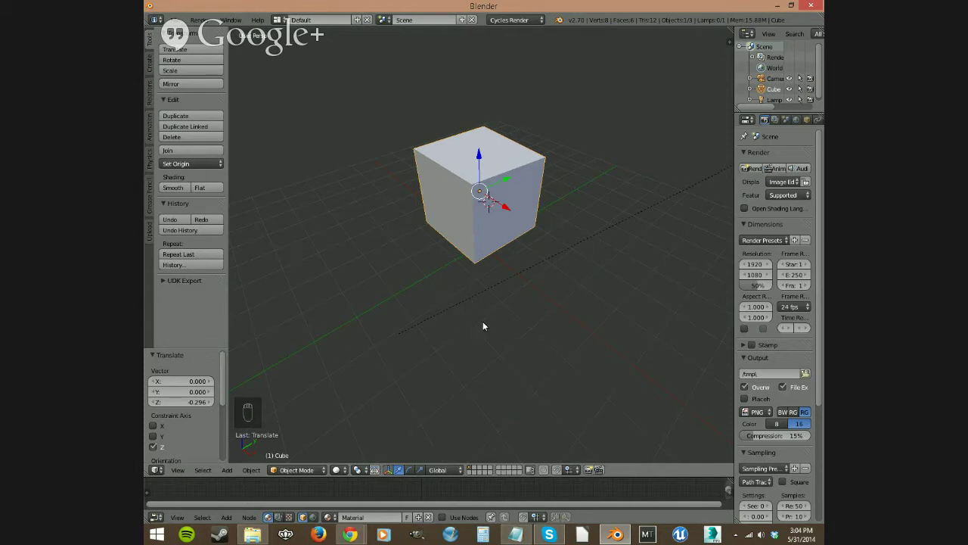
pyautogui.moveTo(482, 321); pyautogui.dragTo(451, 273, button='middle')
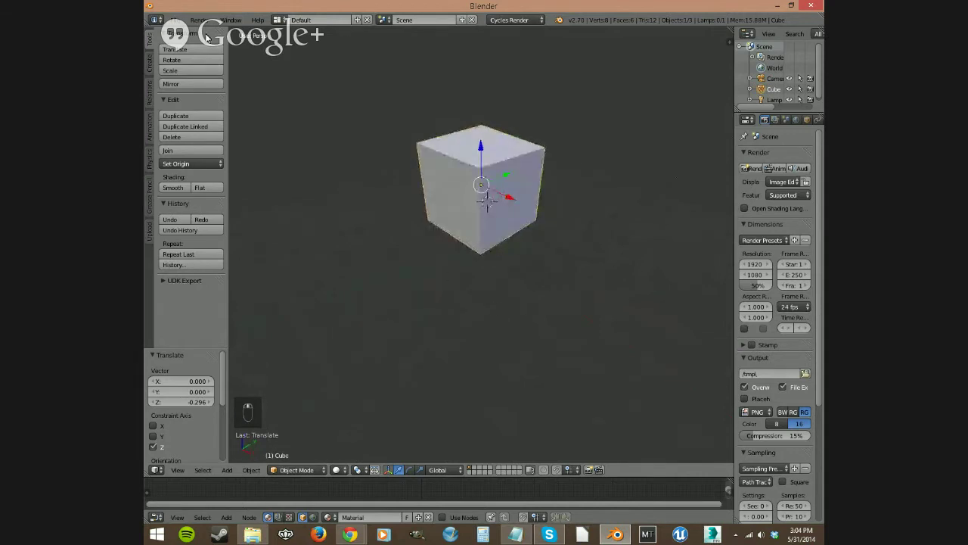
# Start a new file from the default scene.
pyautogui.click(173, 20)
pyautogui.press('Escape')
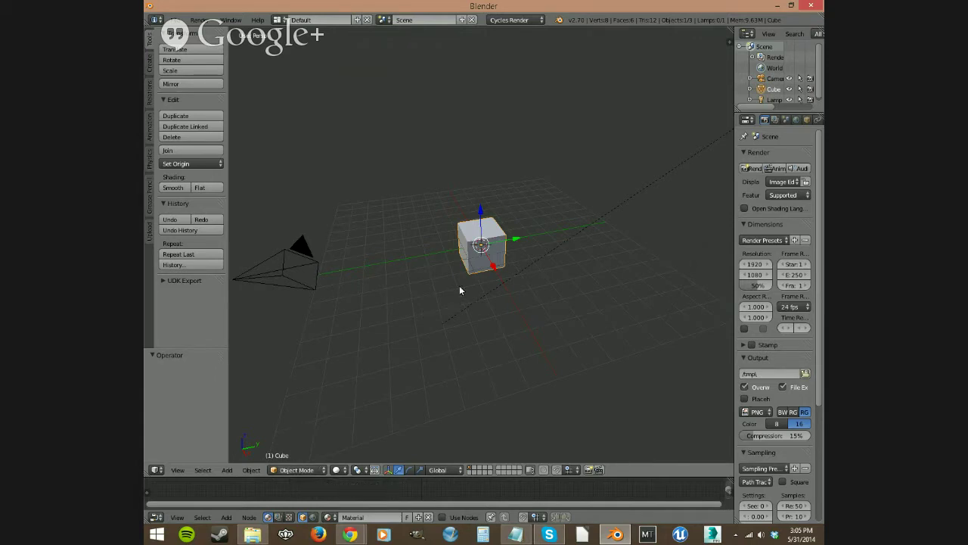
# Switch the cube to Edit Mode and select the four corner vertices of its top face one at a time.
pyautogui.click(298, 469)
pyautogui.click(310, 445)
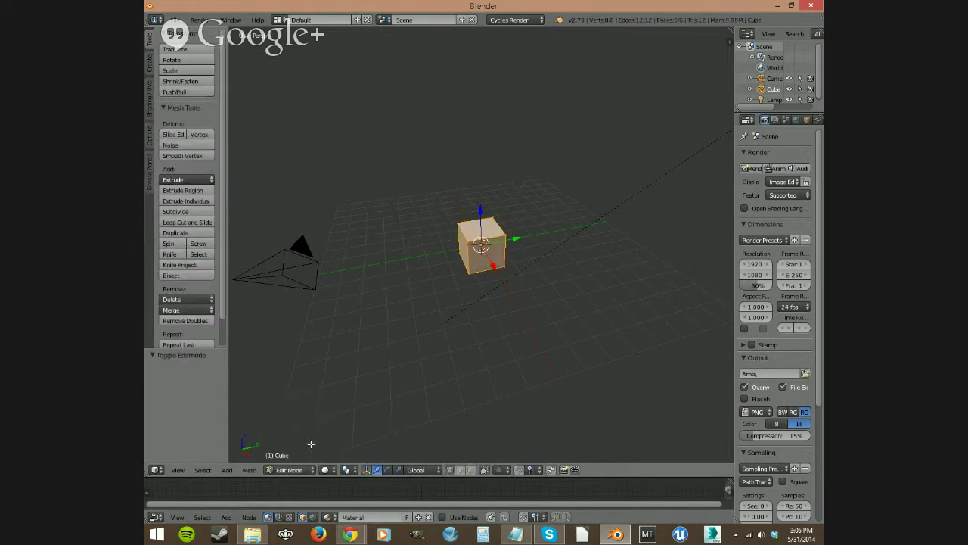
pyautogui.scroll(5, 480, 257)
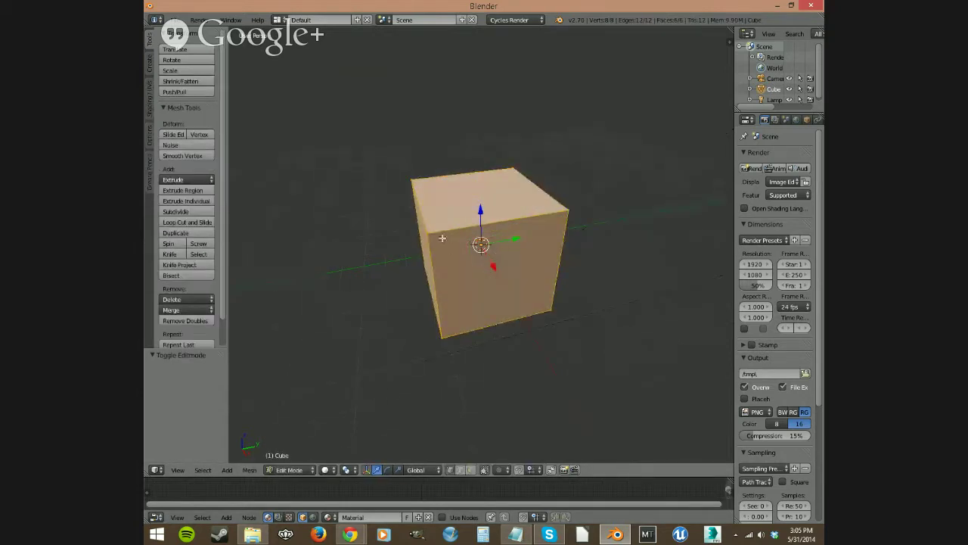
pyautogui.rightClick(434, 241)
pyautogui.rightClick(572, 212)
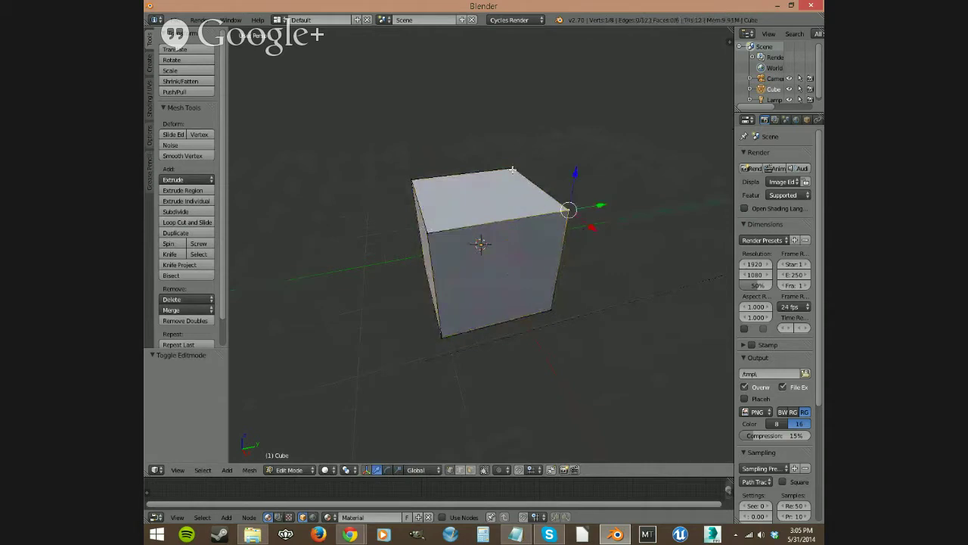
pyautogui.rightClick(512, 170)
pyautogui.rightClick(413, 180)
pyautogui.rightClick(427, 231)
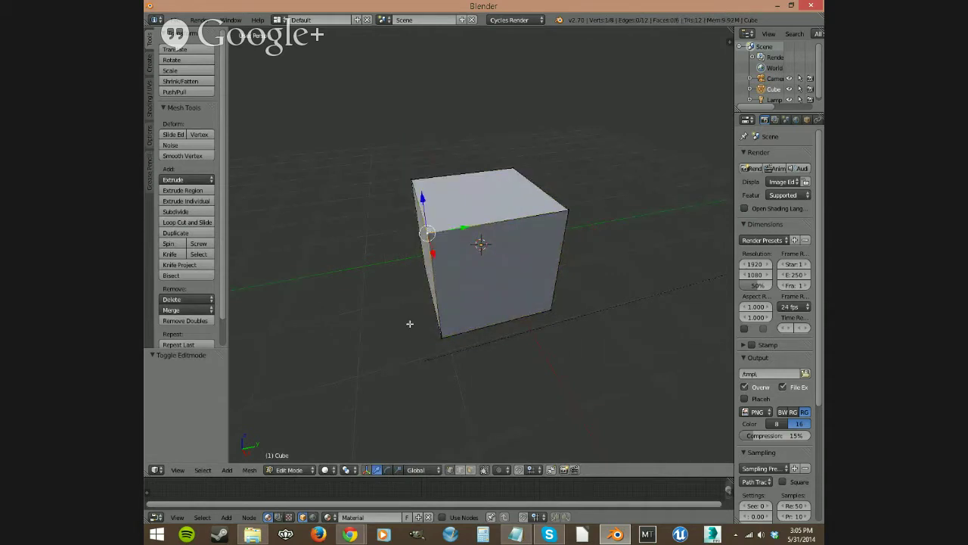
# Try to move the top face's front edge along Z and its front corner vertex along Y.
pyautogui.keyDown('shift'); pyautogui.rightClick(570, 210); pyautogui.keyUp('shift')
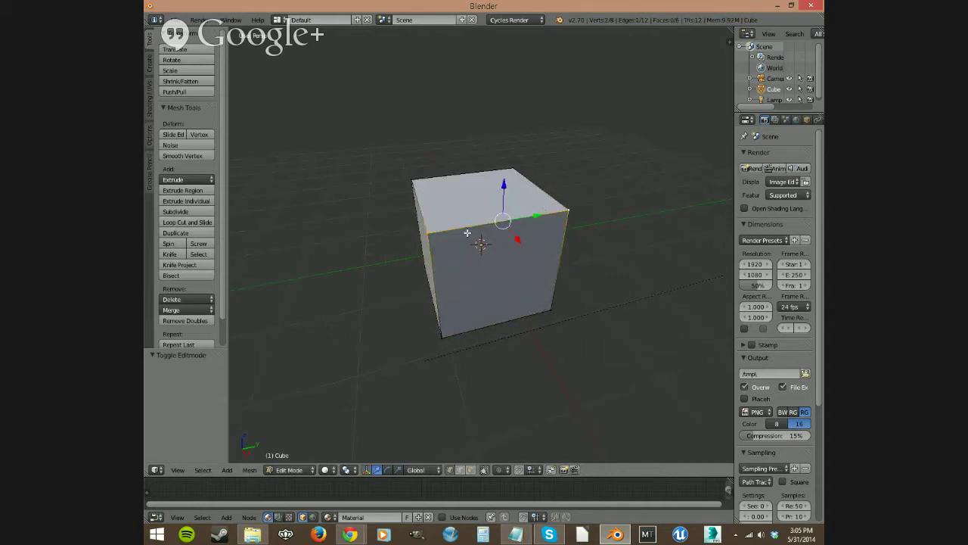
pyautogui.moveTo(503, 192); pyautogui.dragTo(505, 212)
pyautogui.rightClick(564, 209)
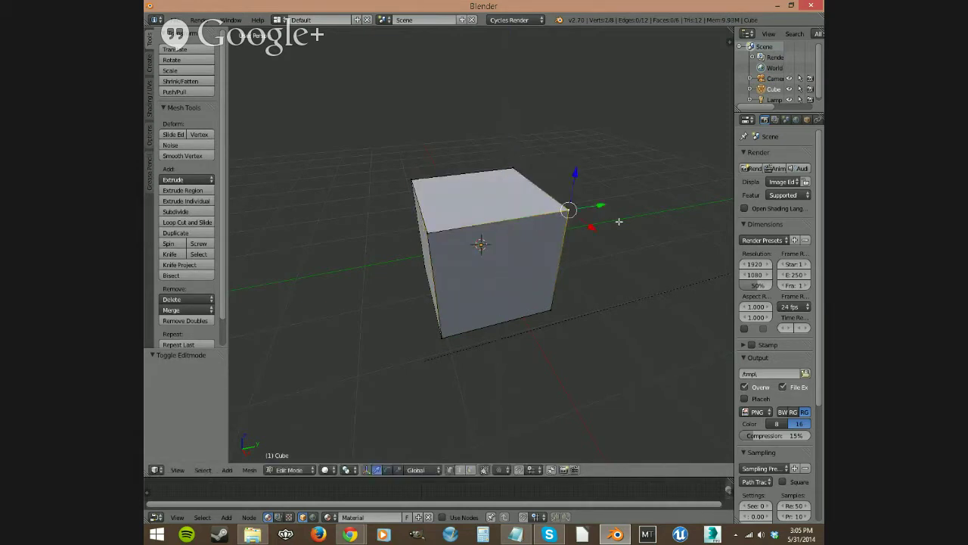
pyautogui.press('g')
pyautogui.press('y')
pyautogui.click(586, 220)
# Review the available interaction modes and place the 3D cursor over the cube's top face.
pyautogui.click(310, 471)
pyautogui.click(297, 470)
pyautogui.click(297, 469)
pyautogui.moveTo(470, 290)
pyautogui.mouseDown(button='middle')
pyautogui.moveTo(564, 262)
pyautogui.moveTo(501, 230)
pyautogui.moveTo(424, 270)
pyautogui.moveTo(407, 296)
pyautogui.moveTo(492, 257)
pyautogui.moveTo(456, 293)
pyautogui.mouseUp(button='middle')
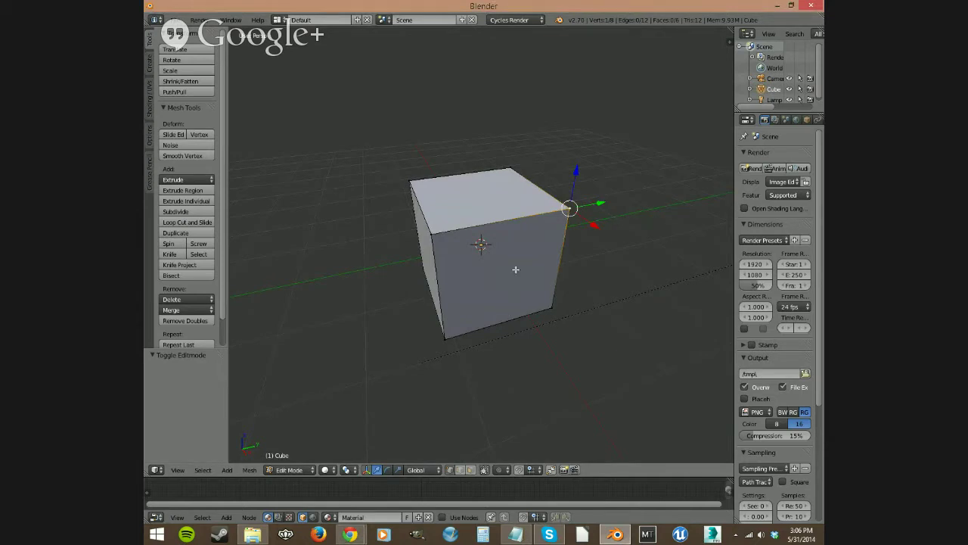
pyautogui.click(500, 200)
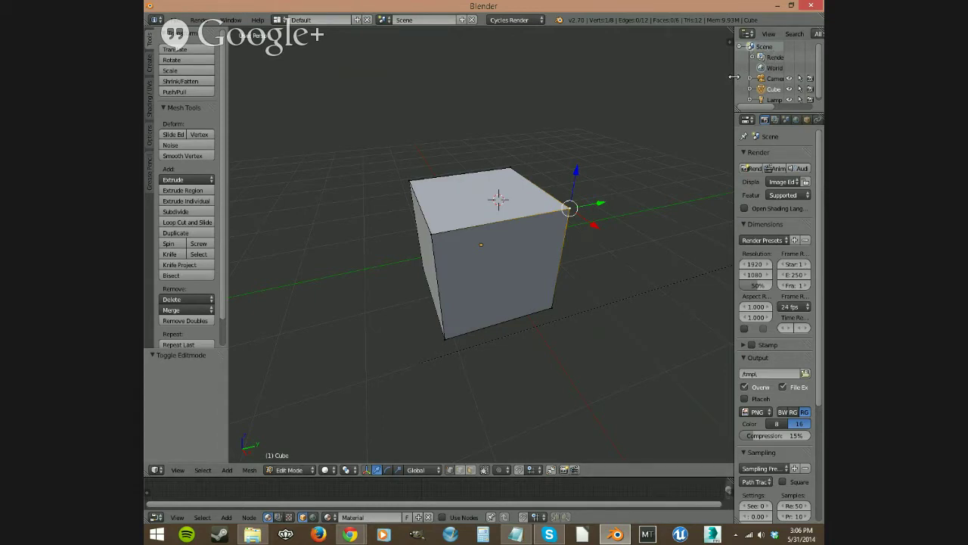
# Widen the Outliner and Properties editors, and expand and collapse the RenderLayers entry.
pyautogui.moveTo(734, 82); pyautogui.dragTo(638, 92)
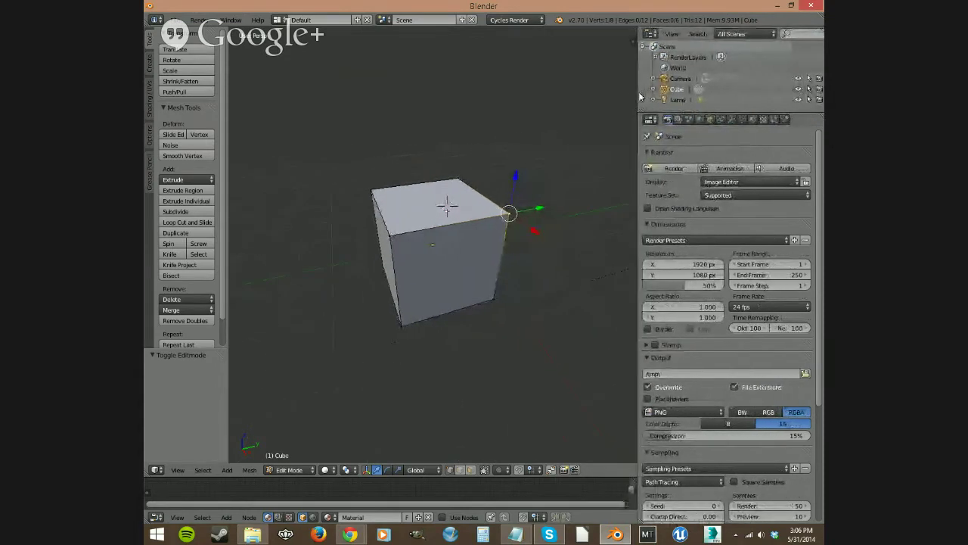
pyautogui.click(655, 57)
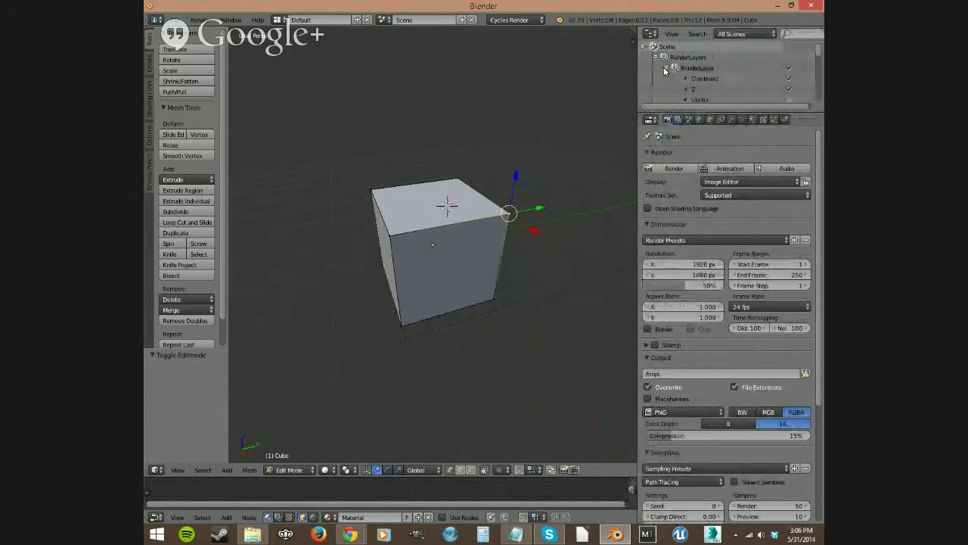
pyautogui.click(655, 58)
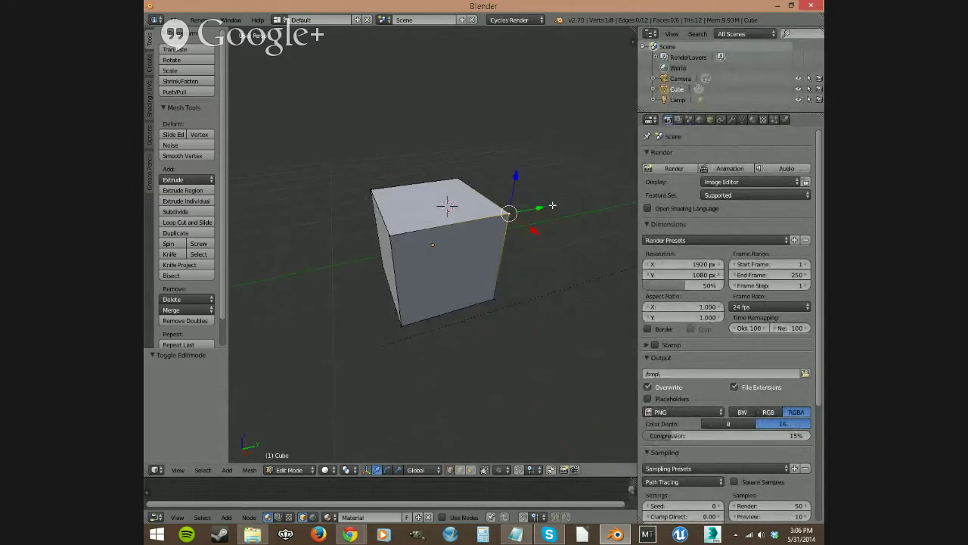
pyautogui.scroll(-5, 346, 273)
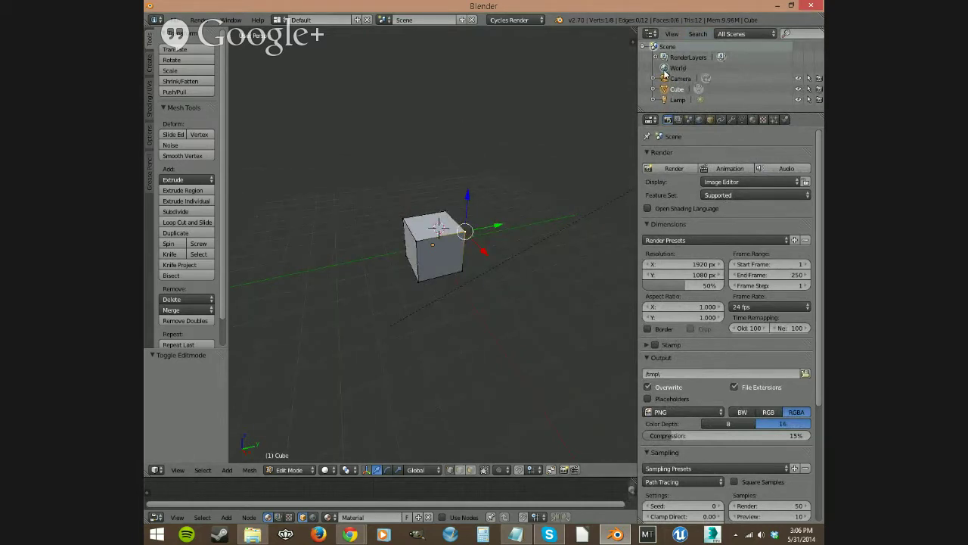
# Examine the World settings, and select the Camera in the Outliner to view its lens and display settings.
pyautogui.click(700, 121)
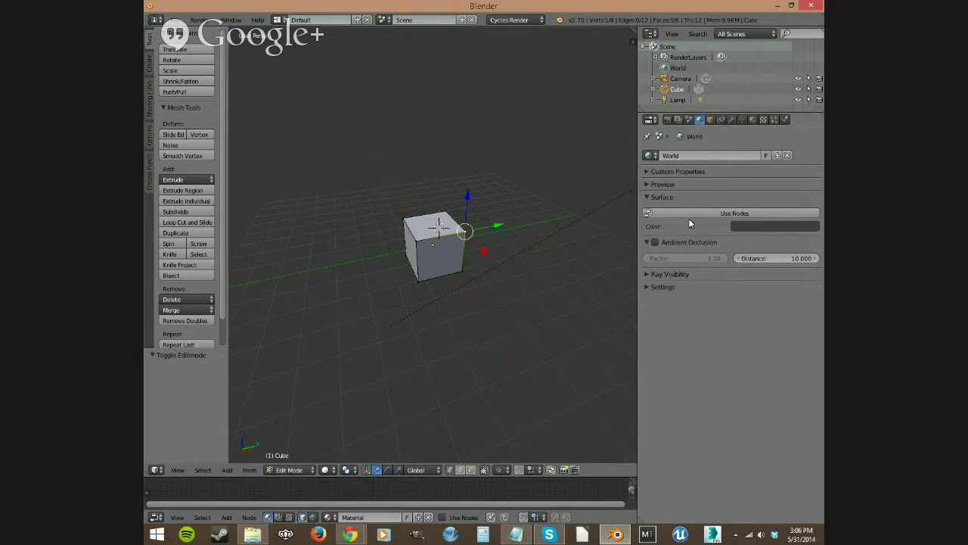
pyautogui.click(678, 79)
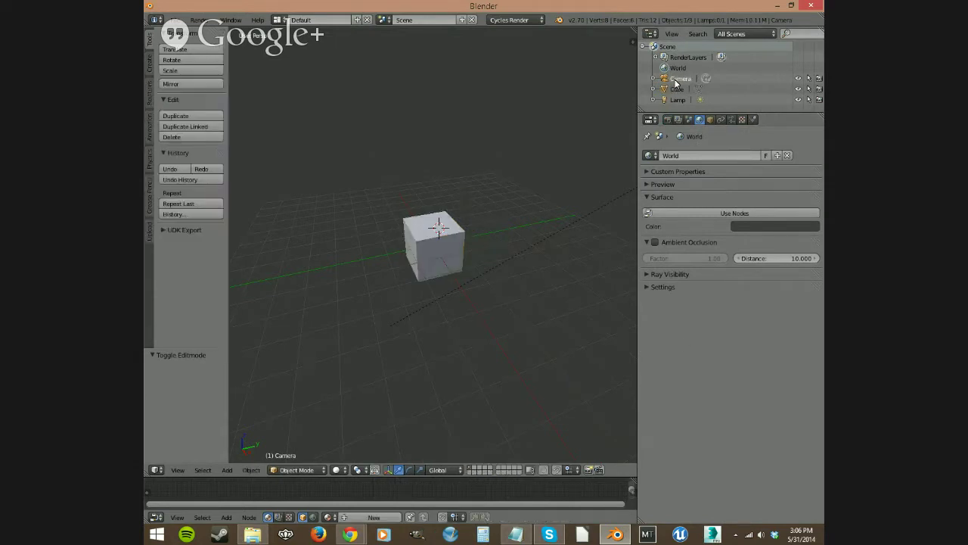
pyautogui.click(732, 119)
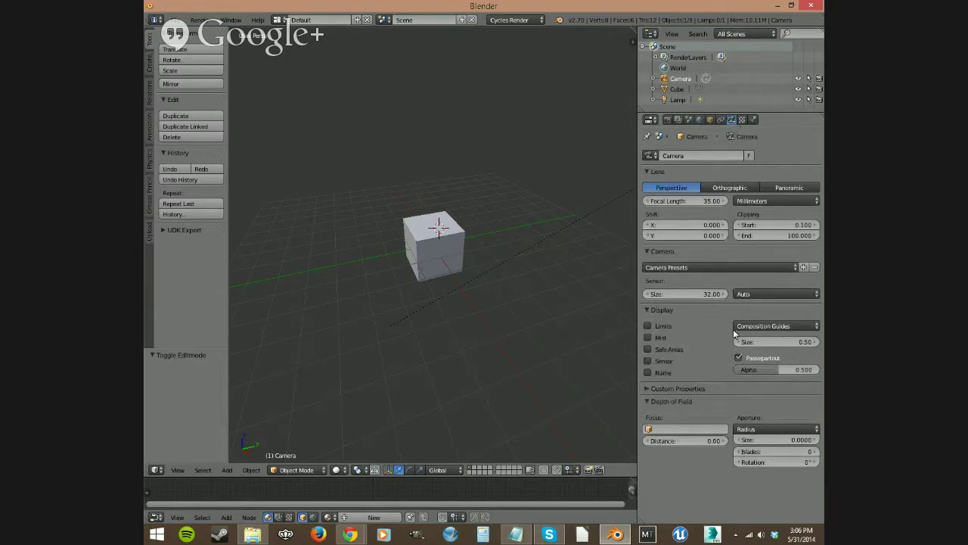
# Select the Cube in the Outliner and collapse its Vertex Groups, Shape Keys, UV Maps and Vertex Colors sections.
pyautogui.click(681, 89)
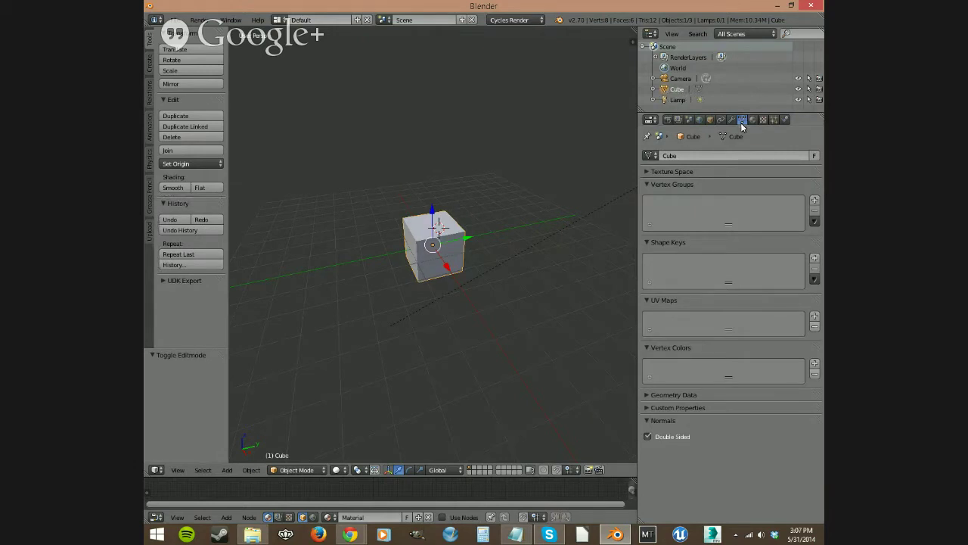
pyautogui.click(695, 171)
pyautogui.moveTo(695, 171); pyautogui.dragTo(686, 220)
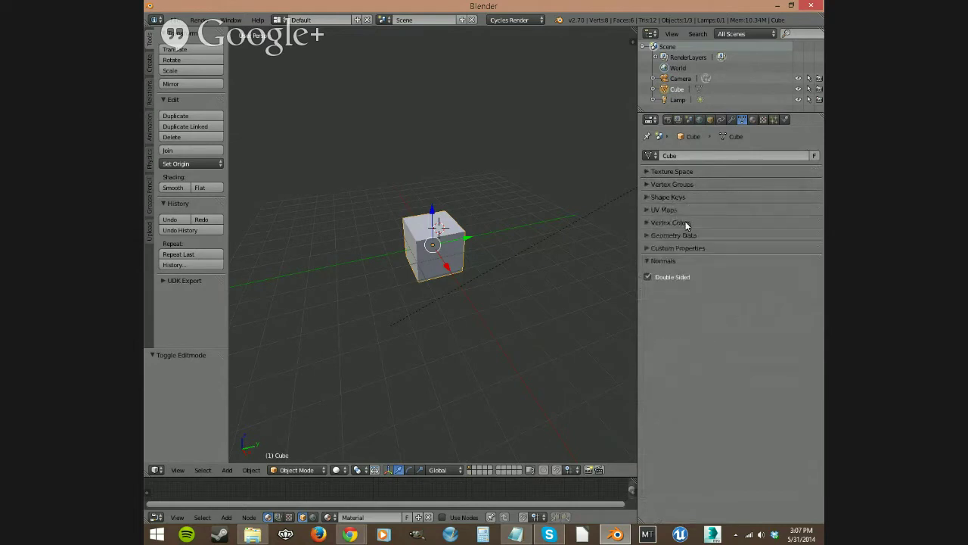
# Select the Lamp in the Outliner and examine its sun settings and its placement relative to the cube and camera.
pyautogui.click(678, 99)
pyautogui.scroll(-4, 494, 201)
pyautogui.scroll(2, 494, 201)
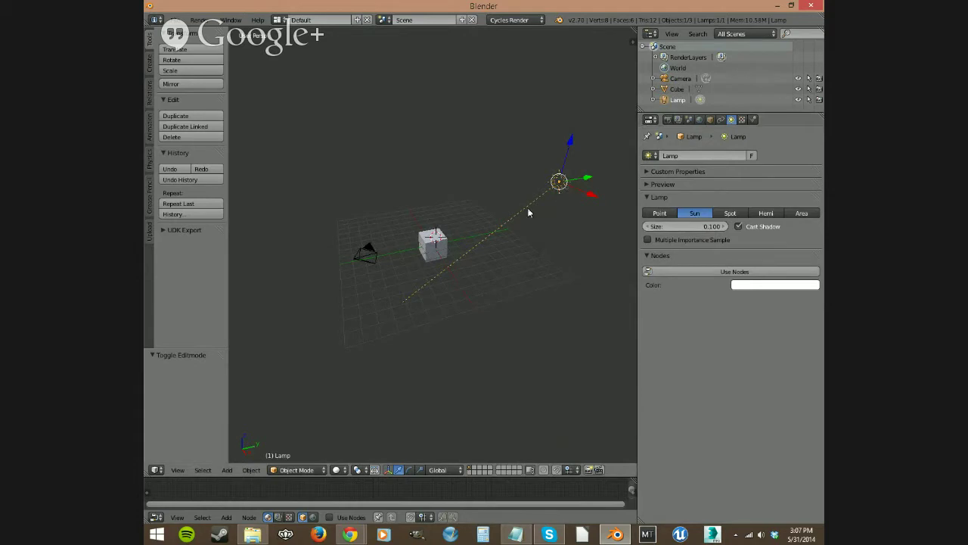
pyautogui.moveTo(401, 323); pyautogui.dragTo(449, 305, button='middle')
pyautogui.scroll(-4, 449, 305)
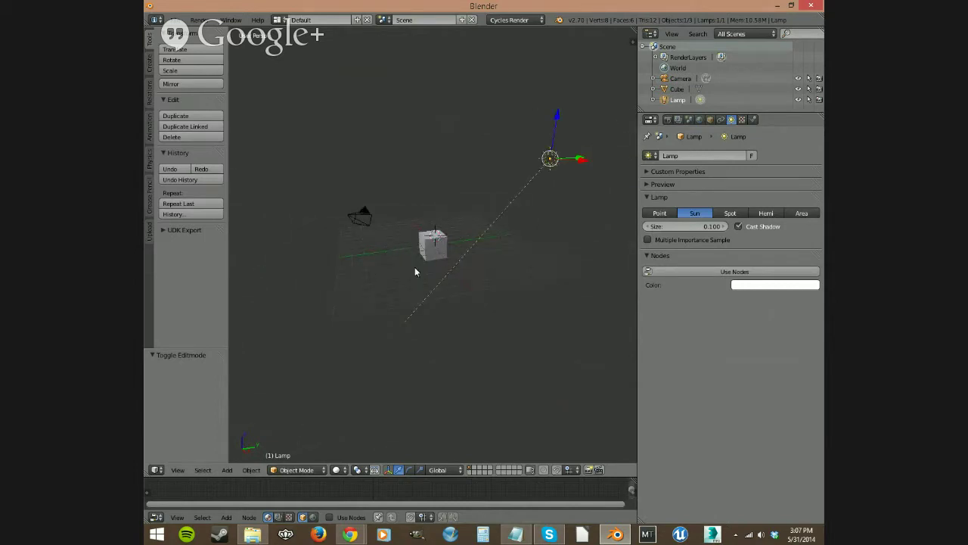
pyautogui.moveTo(415, 272); pyautogui.dragTo(445, 279, button='middle')
pyautogui.scroll(3, 447, 273)
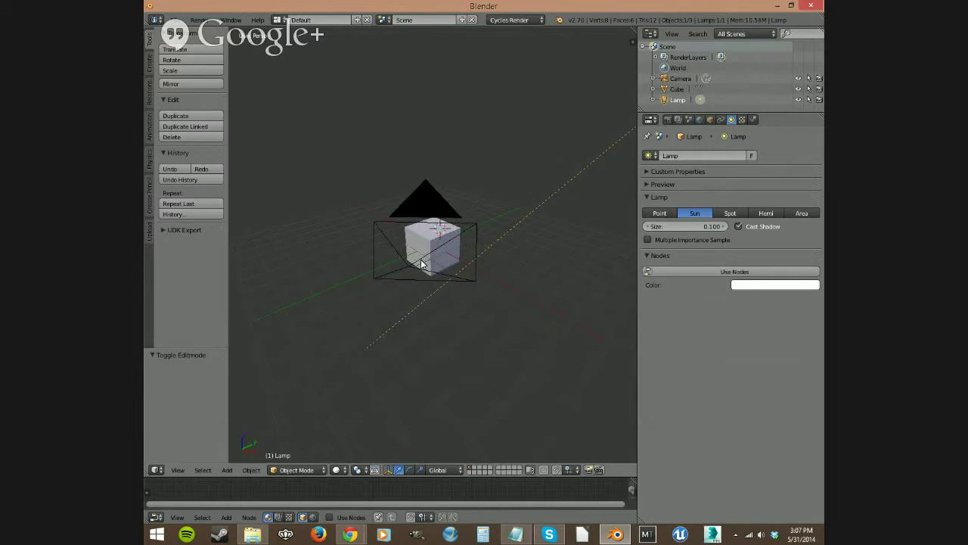
pyautogui.hotkey('shift', 'z')
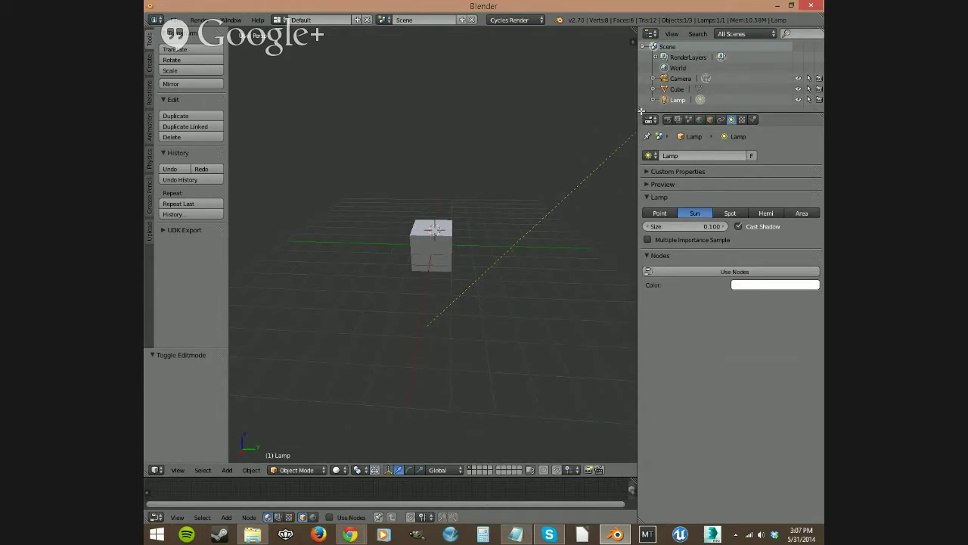
# Merge the Outliner area into the Properties editor, and split the merged area into two stacked Properties editors.
pyautogui.moveTo(641, 111); pyautogui.dragTo(647, 98)
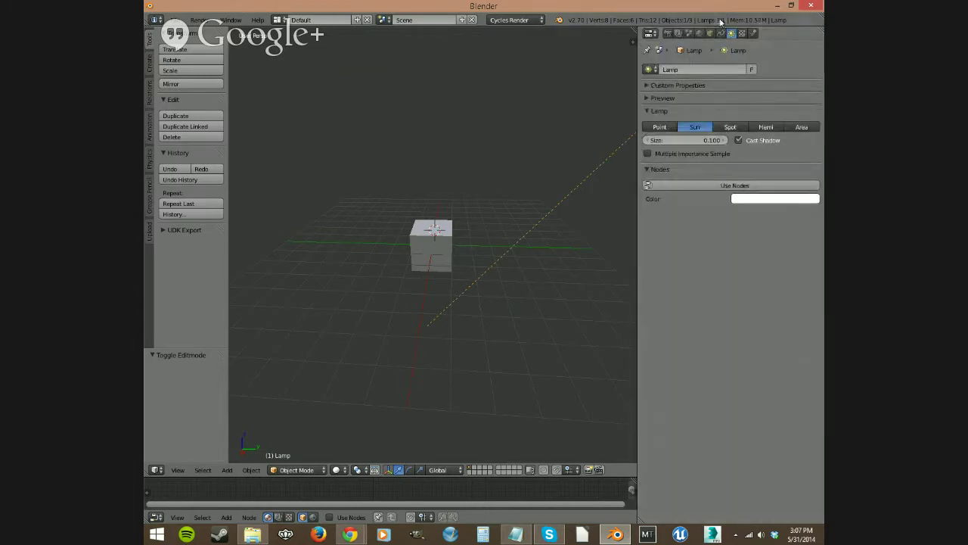
pyautogui.moveTo(820, 31); pyautogui.dragTo(815, 150)
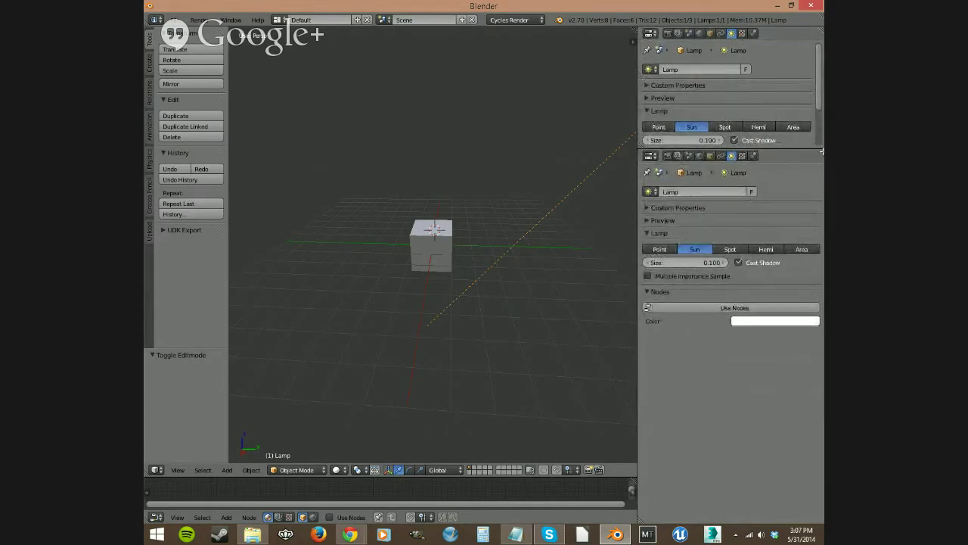
# Merge the two stacked Properties areas, split them again, and change the upper area to the Outliner.
pyautogui.moveTo(820, 151); pyautogui.dragTo(791, 93)
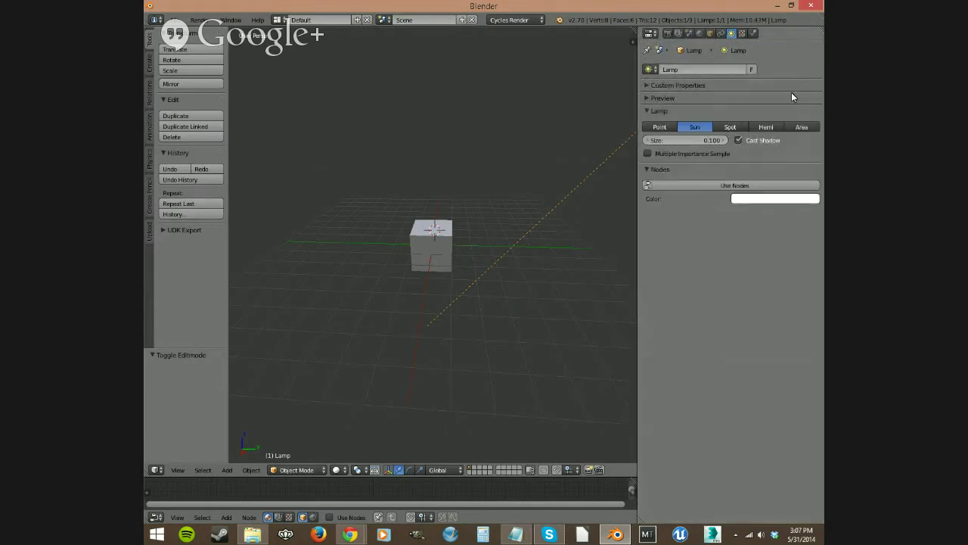
pyautogui.moveTo(820, 31); pyautogui.dragTo(819, 149)
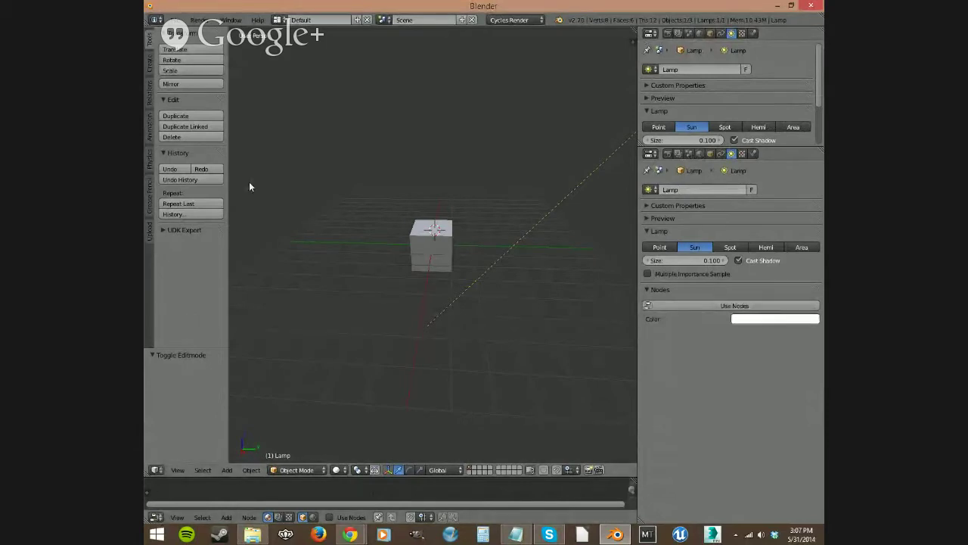
pyautogui.click(652, 34)
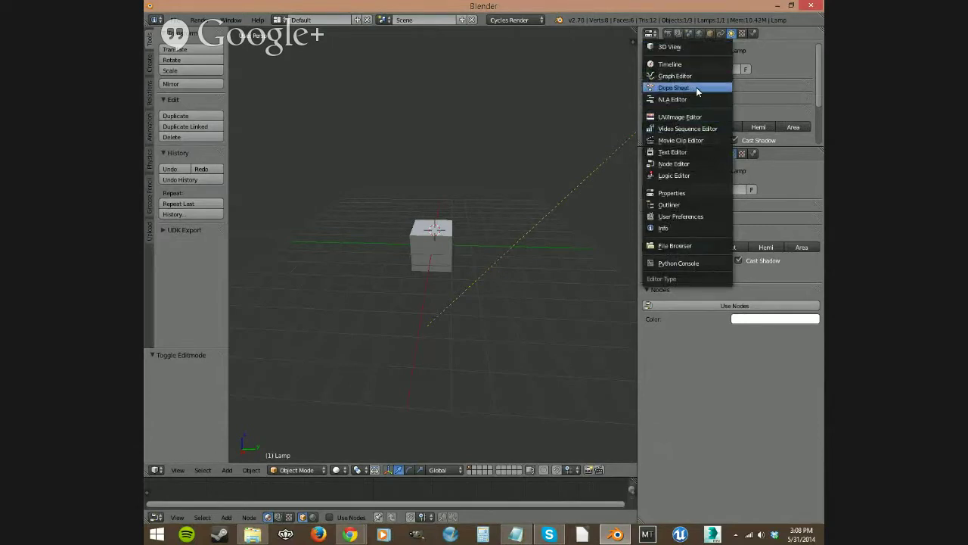
pyautogui.click(686, 203)
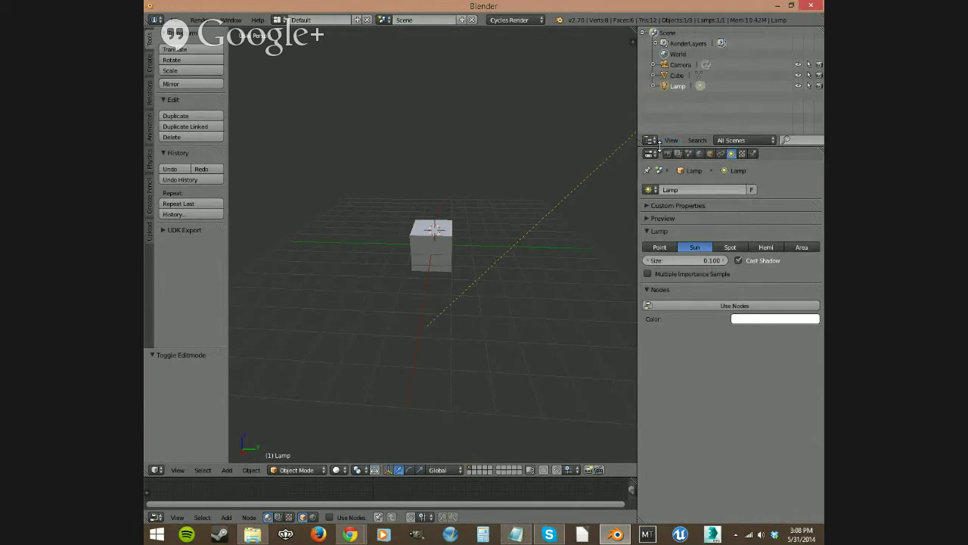
# Shrink the Outliner area slightly and set the area below it to the Properties editor.
pyautogui.moveTo(664, 149); pyautogui.dragTo(675, 125)
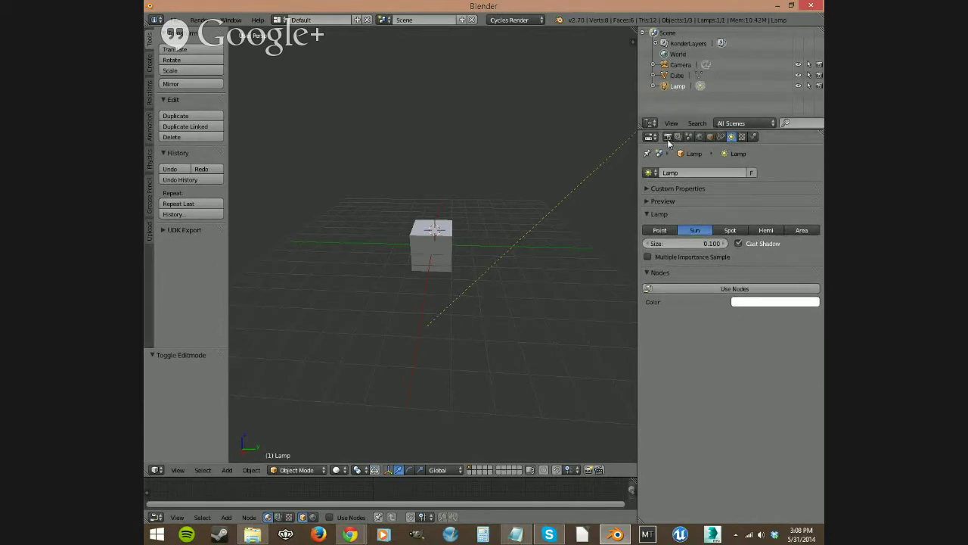
pyautogui.click(655, 138)
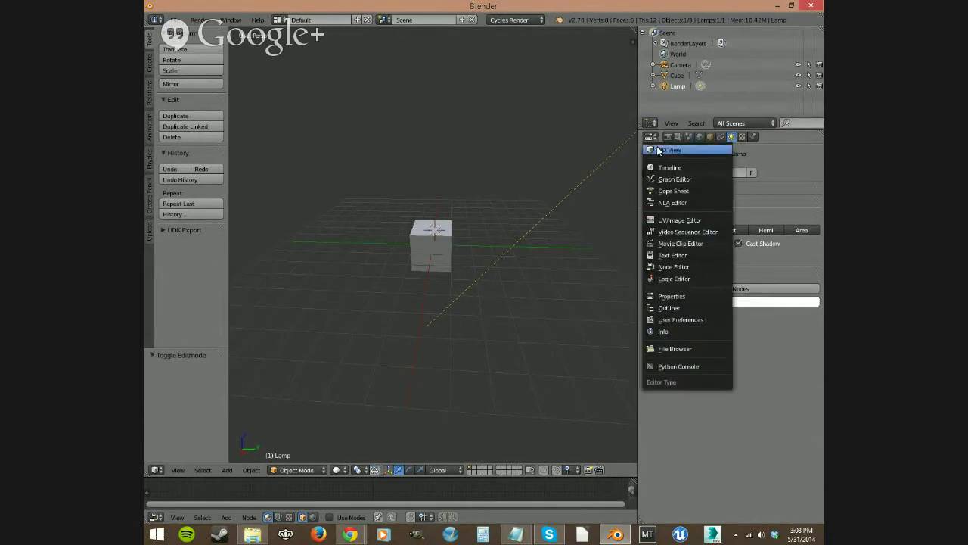
pyautogui.click(658, 297)
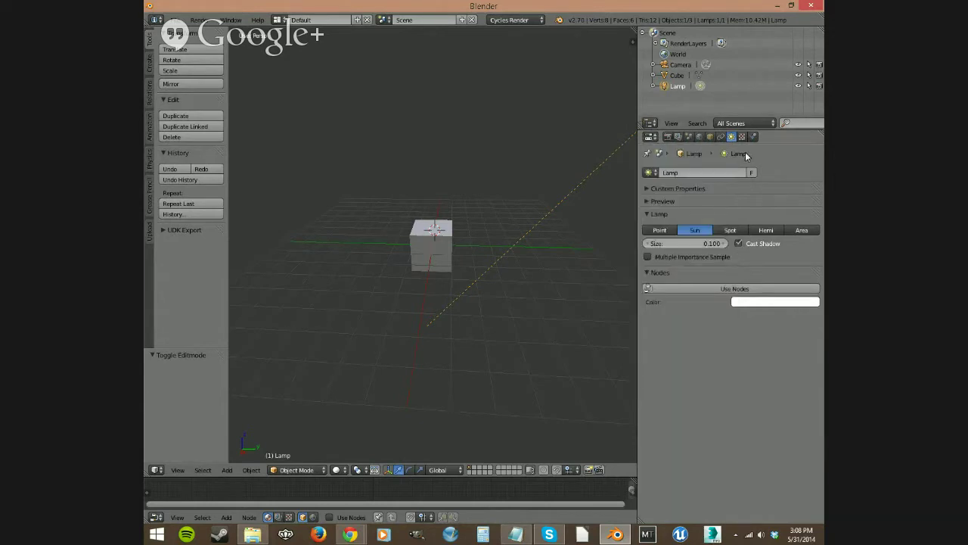
# Change the editor type of the area below the 3D View to Timeline.
pyautogui.click(156, 469)
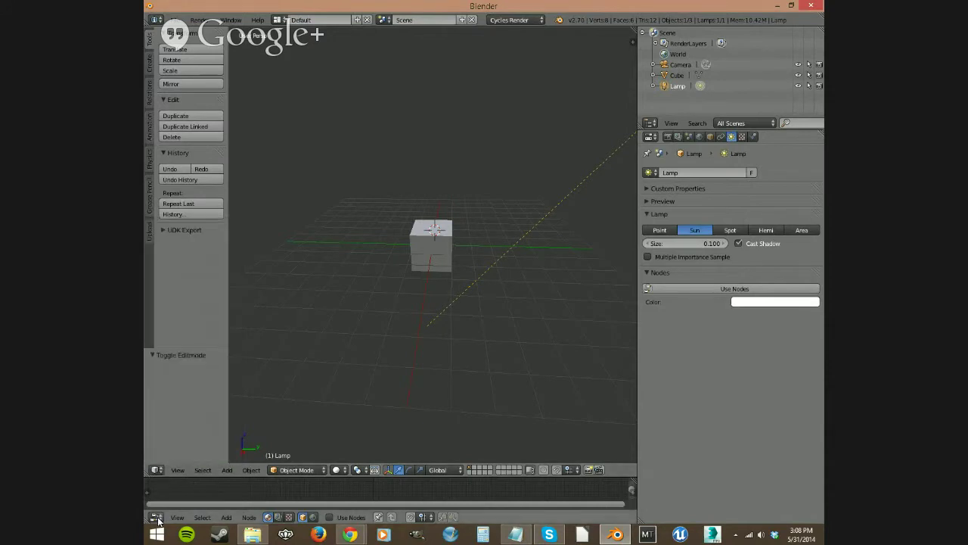
pyautogui.click(156, 517)
pyautogui.click(174, 488)
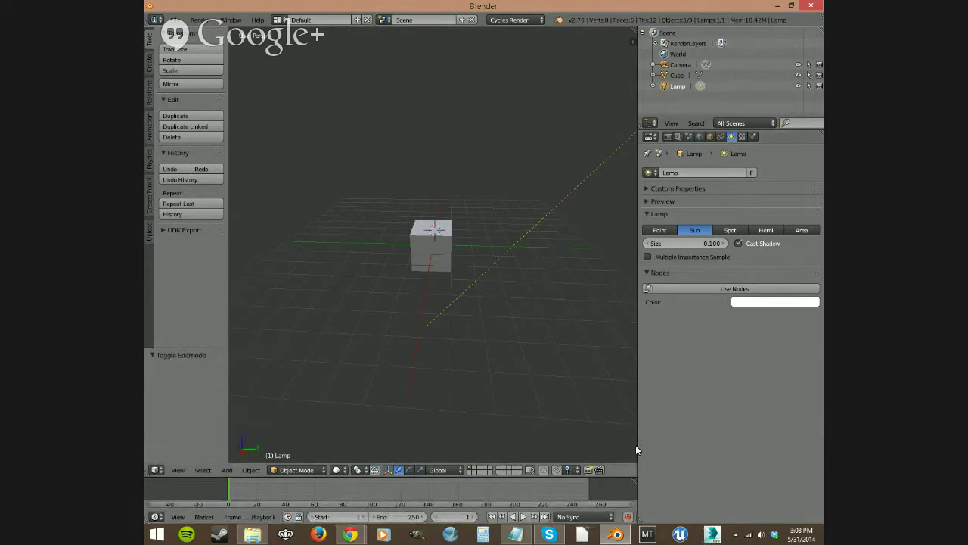
# Widen the 3D View and Timeline against the Outliner and Properties areas, and play the animation, stopping at frame 85.
pyautogui.moveTo(637, 446); pyautogui.dragTo(734, 428)
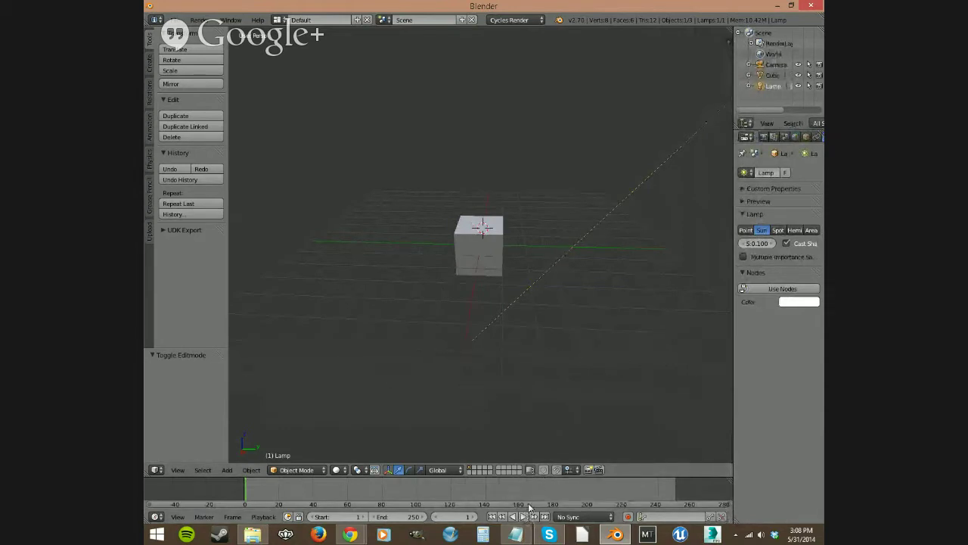
pyautogui.click(522, 516)
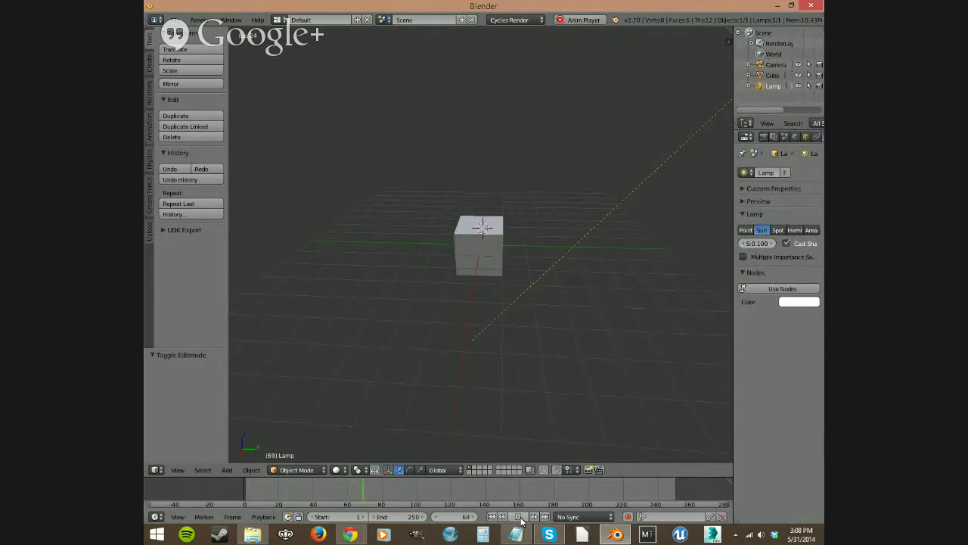
pyautogui.click(519, 517)
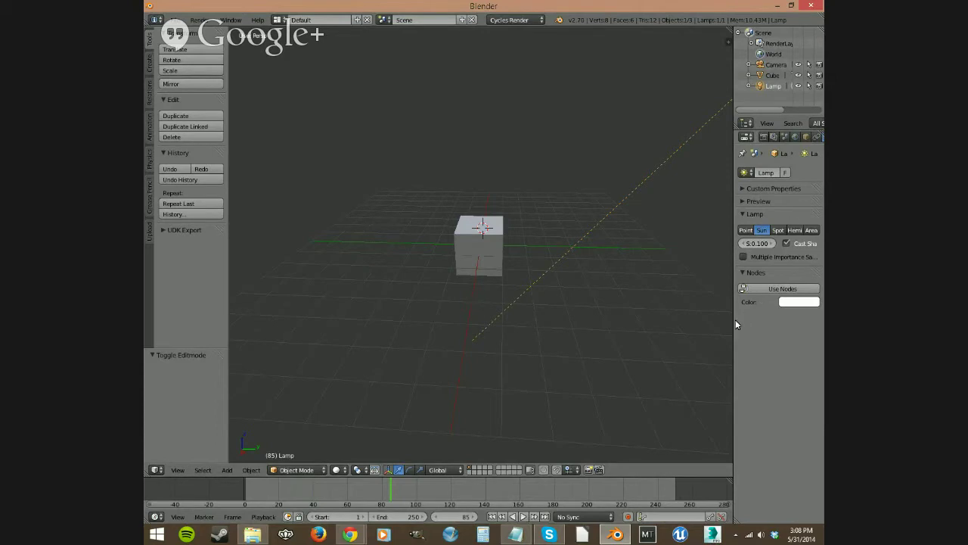
# Show the 3D View's transform and view settings sidebar and start the Screencast Keys display.
pyautogui.moveTo(568, 307)
pyautogui.mouseDown(button='middle')
pyautogui.moveTo(560, 309)
pyautogui.moveTo(609, 307)
pyautogui.moveTo(583, 307)
pyautogui.mouseUp(button='middle')
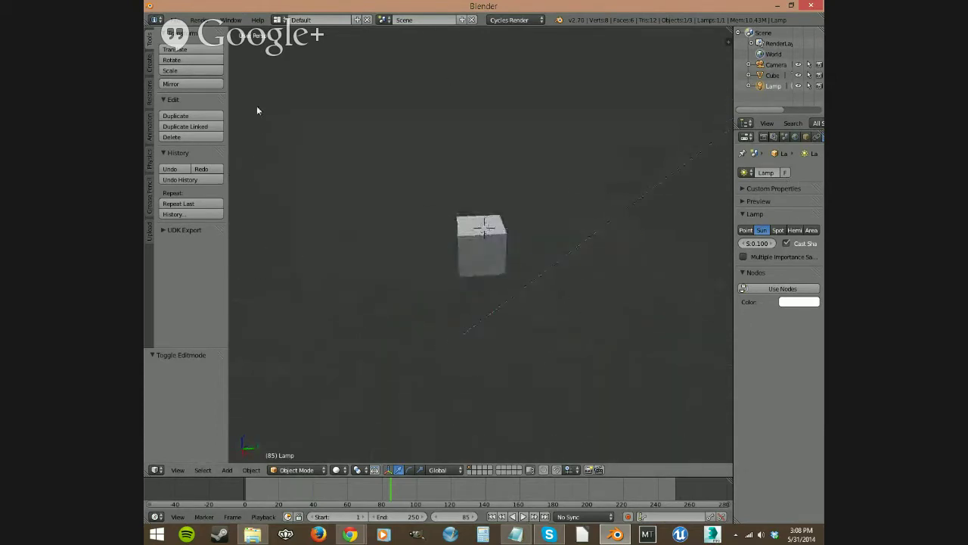
pyautogui.scroll(-4, 485, 295)
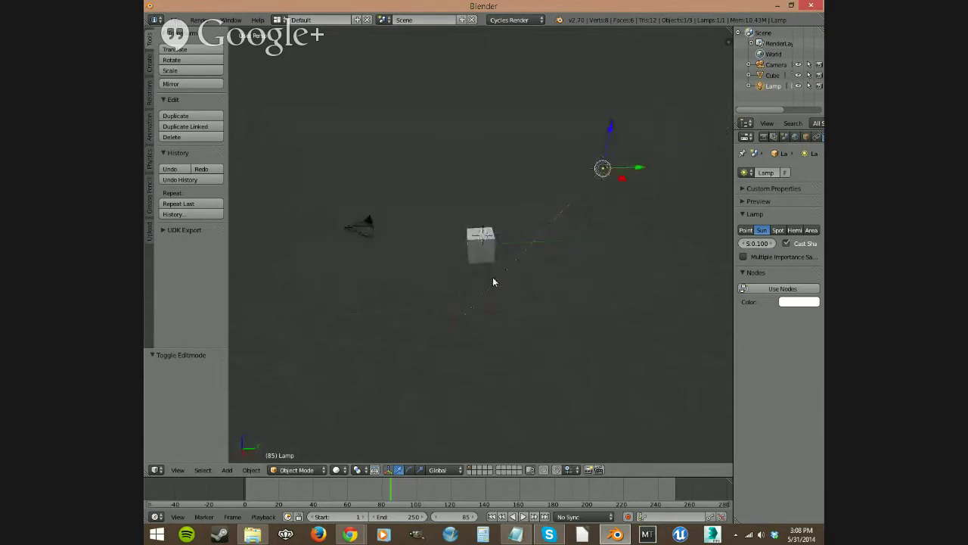
pyautogui.moveTo(492, 280)
pyautogui.mouseDown(button='middle')
pyautogui.moveTo(507, 277)
pyautogui.moveTo(506, 291)
pyautogui.mouseUp(button='middle')
pyautogui.click(731, 41)
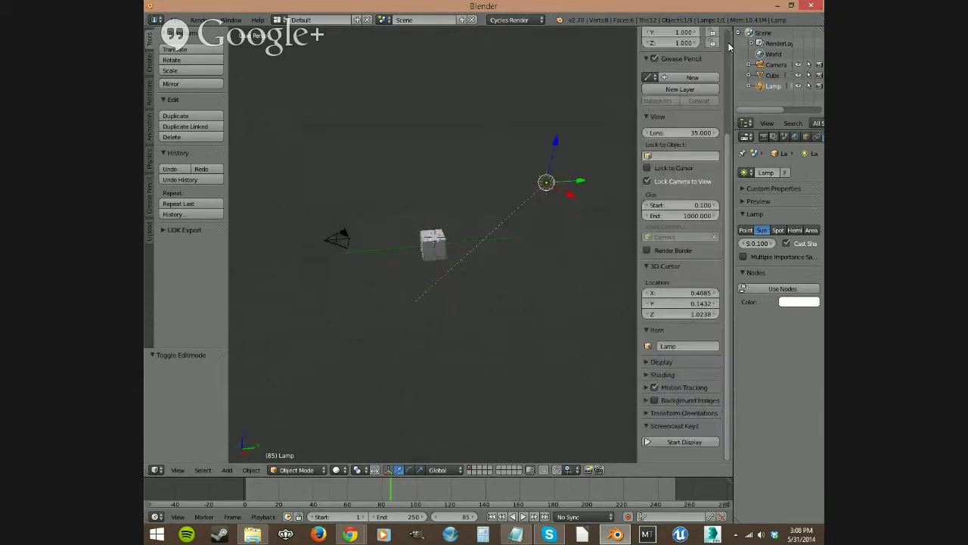
pyautogui.click(680, 443)
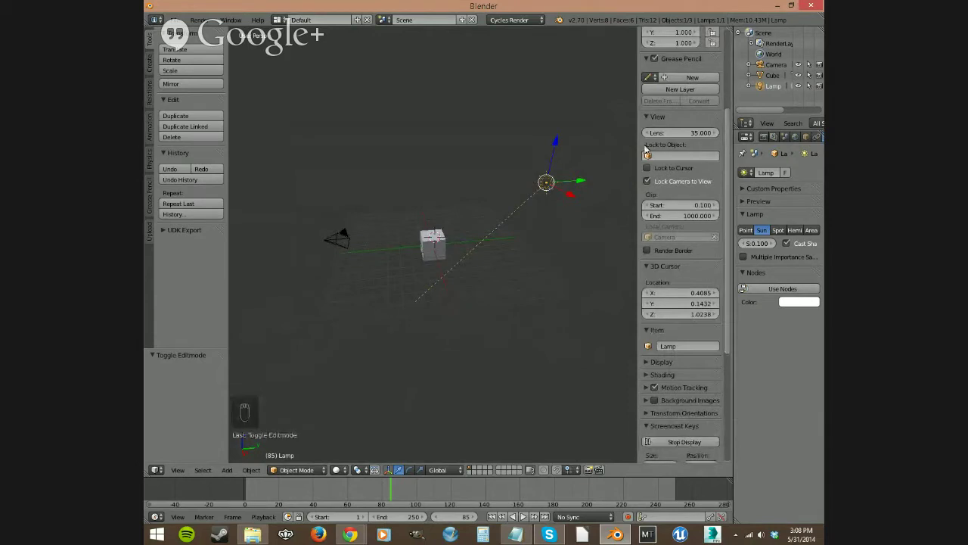
# Look through the 3D View sidebar from Transform down to Screencast Keys, hiding and showing it once.
pyautogui.scroll(4, 618, 103)
pyautogui.scroll(-2, 614, 125)
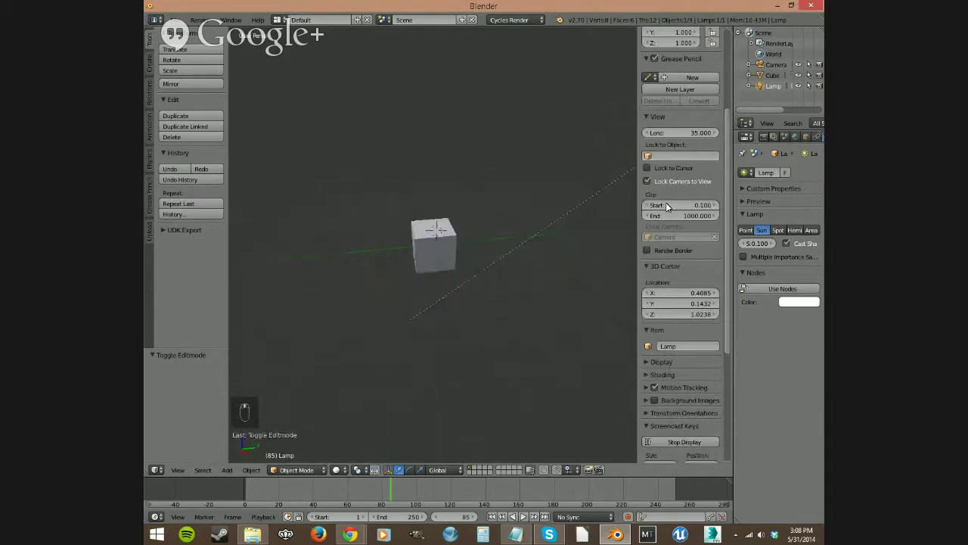
pyautogui.moveTo(728, 163); pyautogui.dragTo(672, 39)
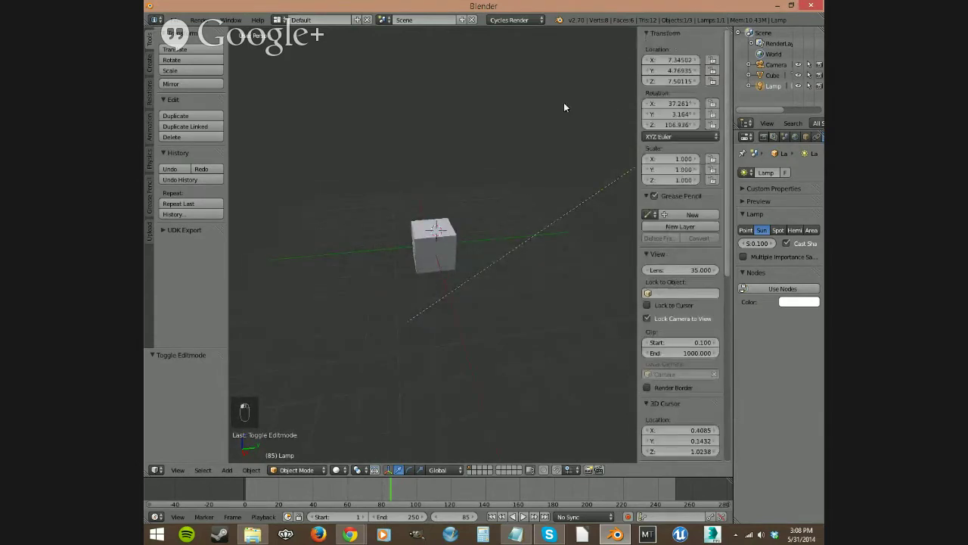
pyautogui.press('n')
pyautogui.press('n')
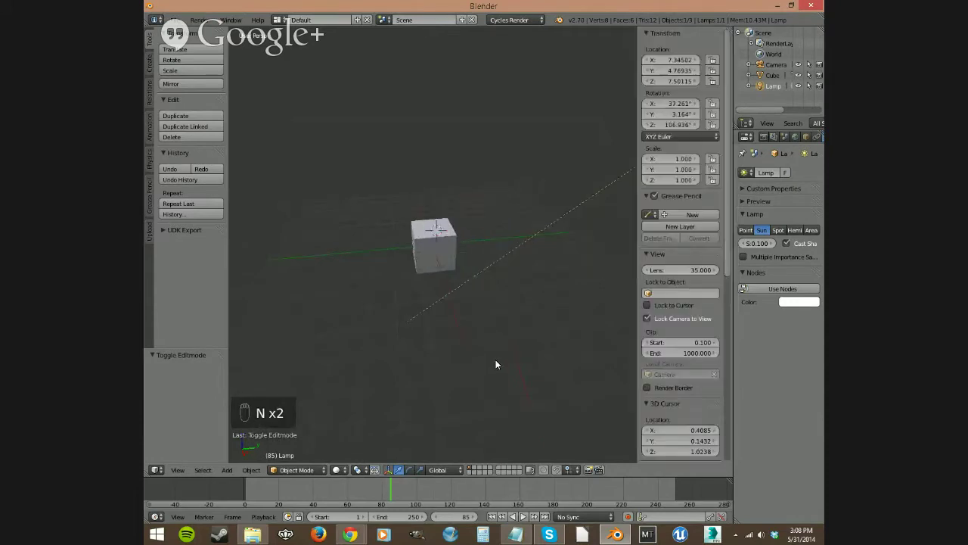
pyautogui.scroll(-10, 669, 112)
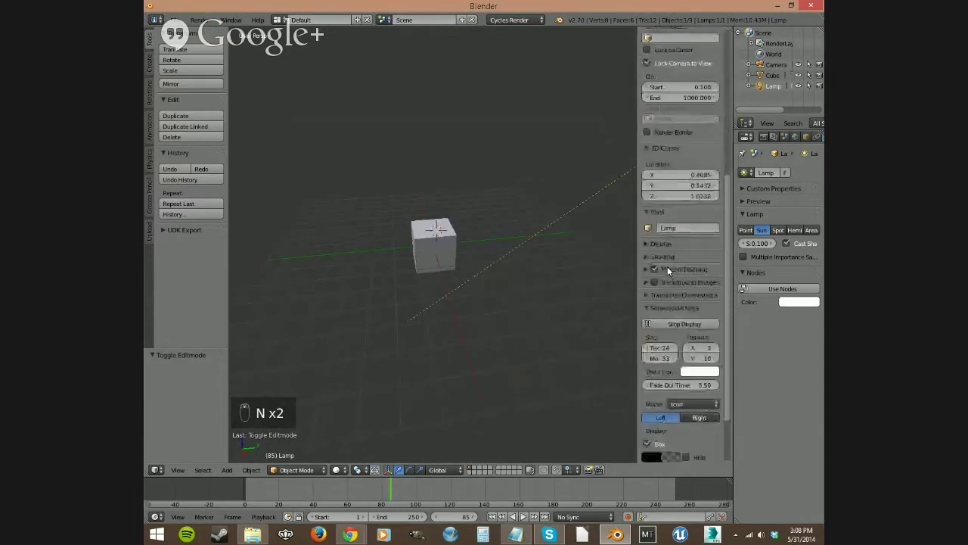
pyautogui.scroll(10, 684, 341)
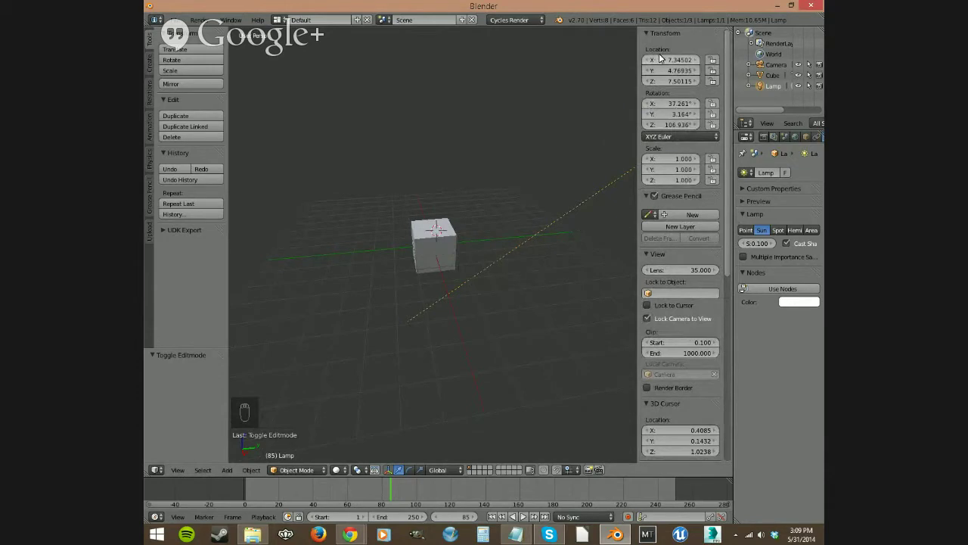
# Select the cube and lock its Y location in the Transform settings.
pyautogui.moveTo(681, 67); pyautogui.dragTo(738, 67)
pyautogui.rightClick(443, 253)
pyautogui.moveTo(674, 61)
pyautogui.mouseDown()
pyautogui.moveTo(647, 61)
pyautogui.moveTo(700, 70)
pyautogui.moveTo(652, 71)
pyautogui.moveTo(670, 71)
pyautogui.mouseUp()
pyautogui.moveTo(669, 60); pyautogui.dragTo(681, 60)
# Move the cube freely with its Y location locked, undoing a trial move, to about X -0.04 and Z 0.76.
pyautogui.press('g')
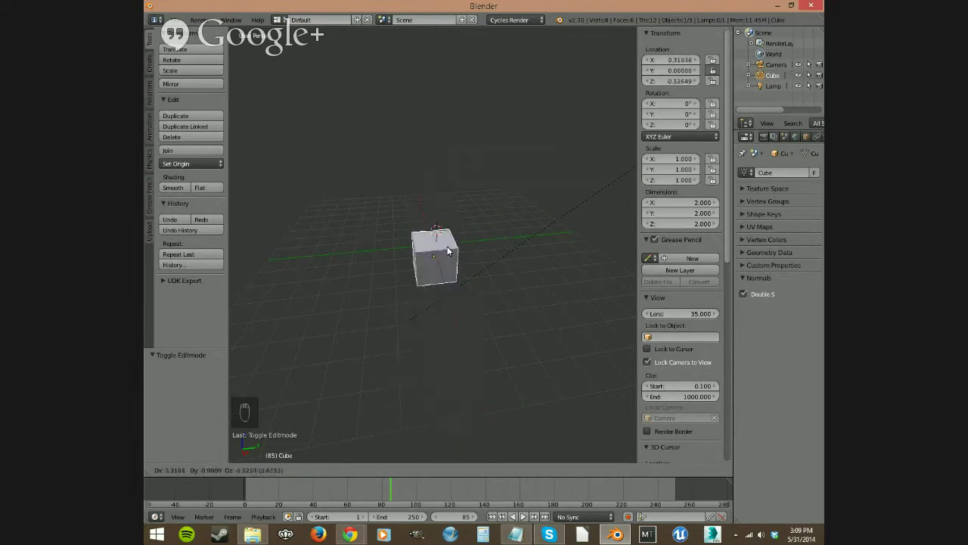
pyautogui.click(461, 281)
pyautogui.hotkey('ctrl', 'z')
pyautogui.moveTo(413, 323); pyautogui.dragTo(548, 288, button='middle')
pyautogui.hotkey('ctrl', 'shift', 'z')
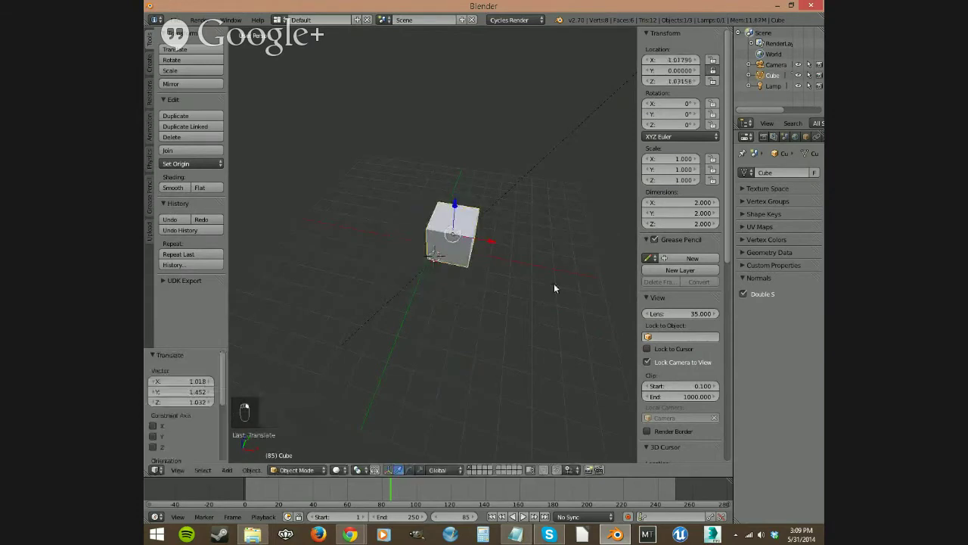
pyautogui.press('g')
pyautogui.click(452, 257)
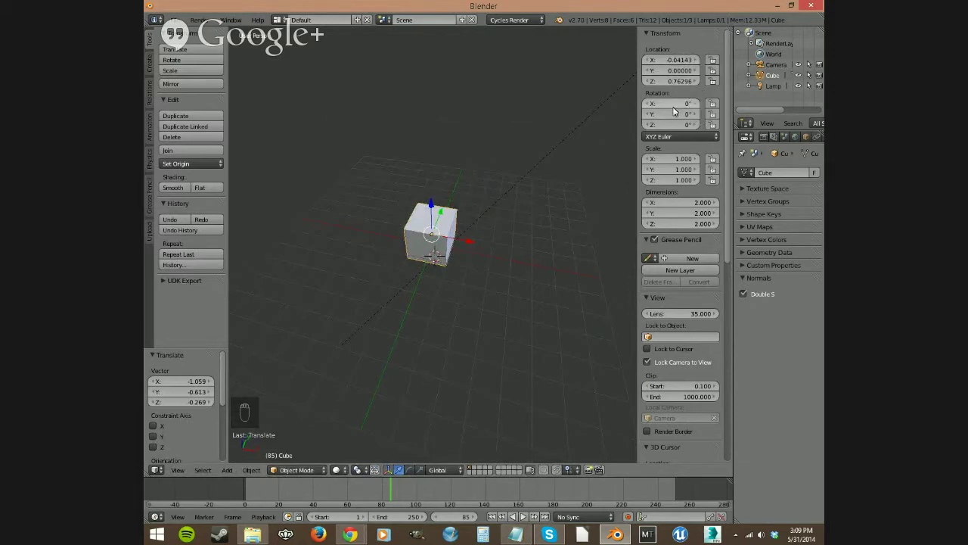
# Examine the cube's rotation and scale fields, and view the cube from the front and at close range.
pyautogui.moveTo(670, 102)
pyautogui.mouseDown()
pyautogui.moveTo(689, 102)
pyautogui.moveTo(672, 102)
pyautogui.mouseUp()
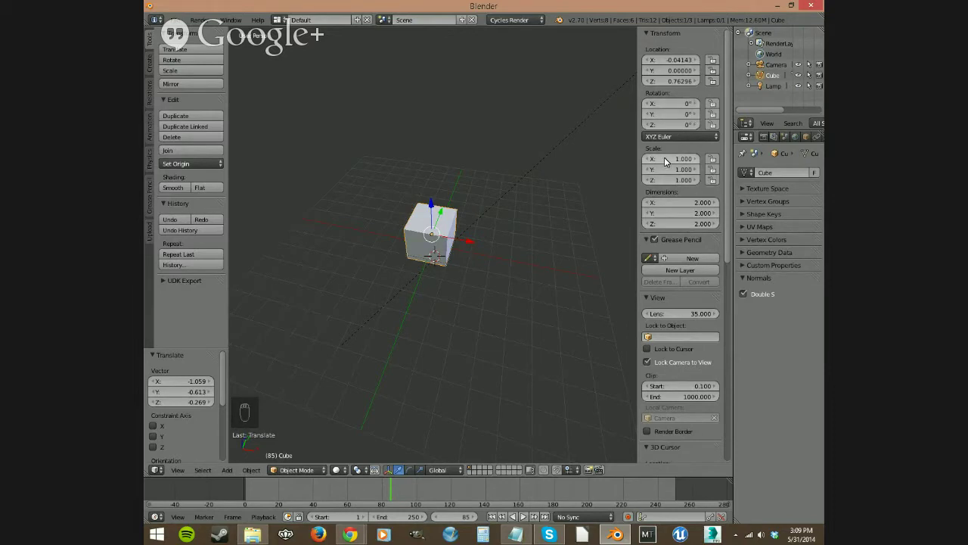
pyautogui.moveTo(665, 161)
pyautogui.mouseDown()
pyautogui.moveTo(703, 160)
pyautogui.moveTo(664, 159)
pyautogui.mouseUp()
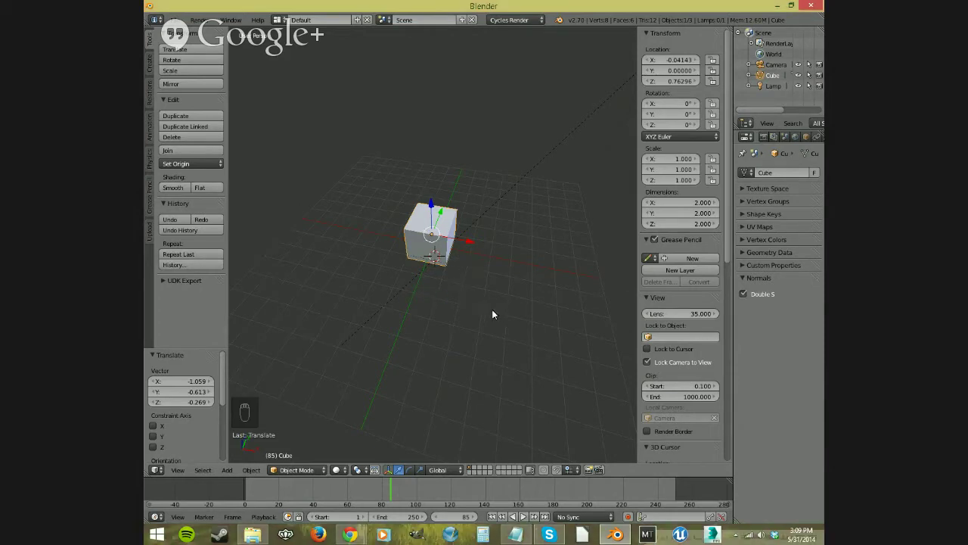
pyautogui.press('KP_1')
pyautogui.moveTo(519, 296); pyautogui.dragTo(401, 260, button='middle')
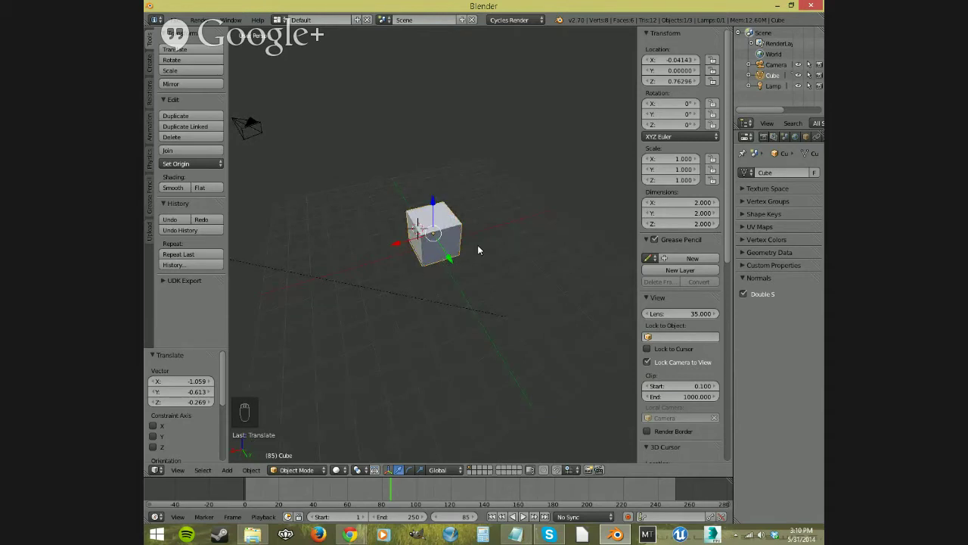
pyautogui.scroll(4, 438, 260)
pyautogui.moveTo(438, 260); pyautogui.dragTo(432, 279, button='middle')
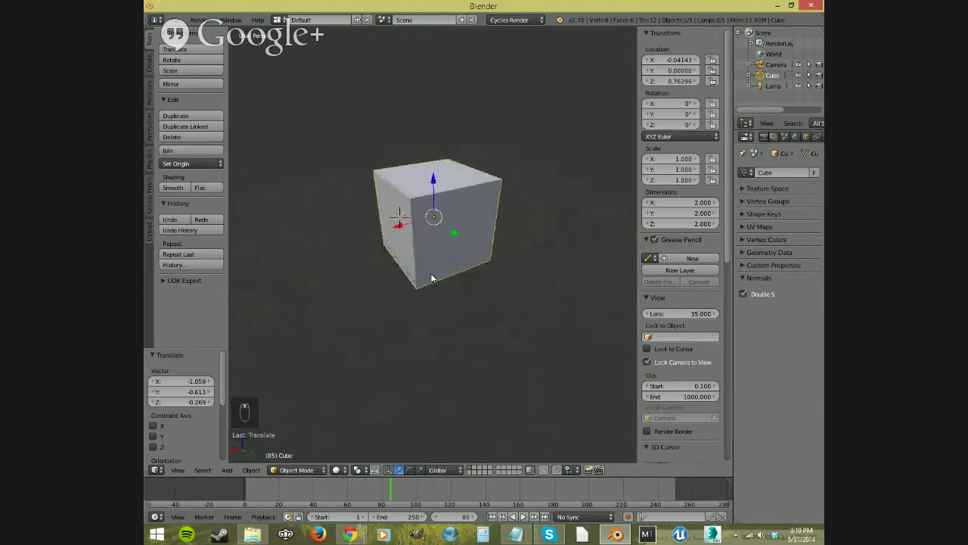
# Review the cube's dimensions and the View, 3D Cursor and Screencast Keys settings, and hide the 3D View sidebar.
pyautogui.scroll(-3, 715, 198)
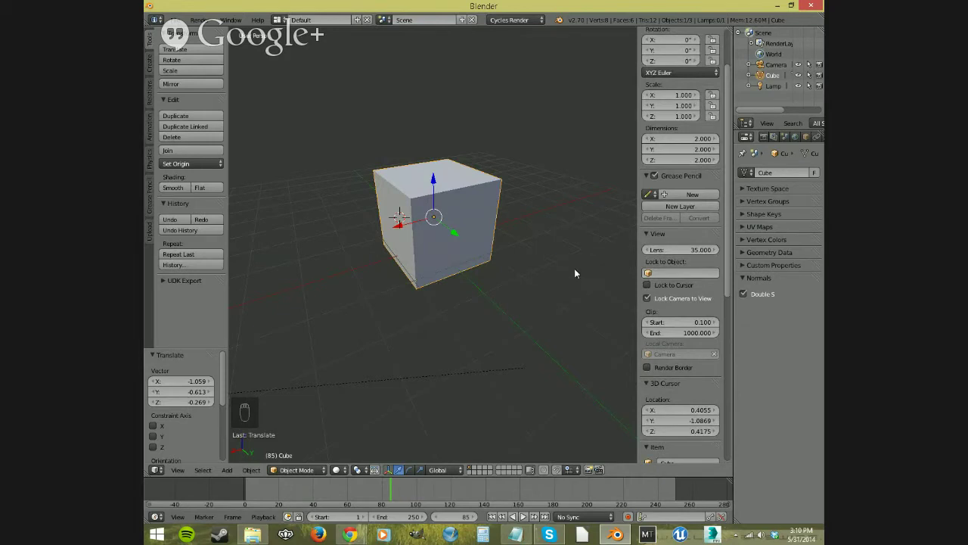
pyautogui.scroll(-5, 676, 221)
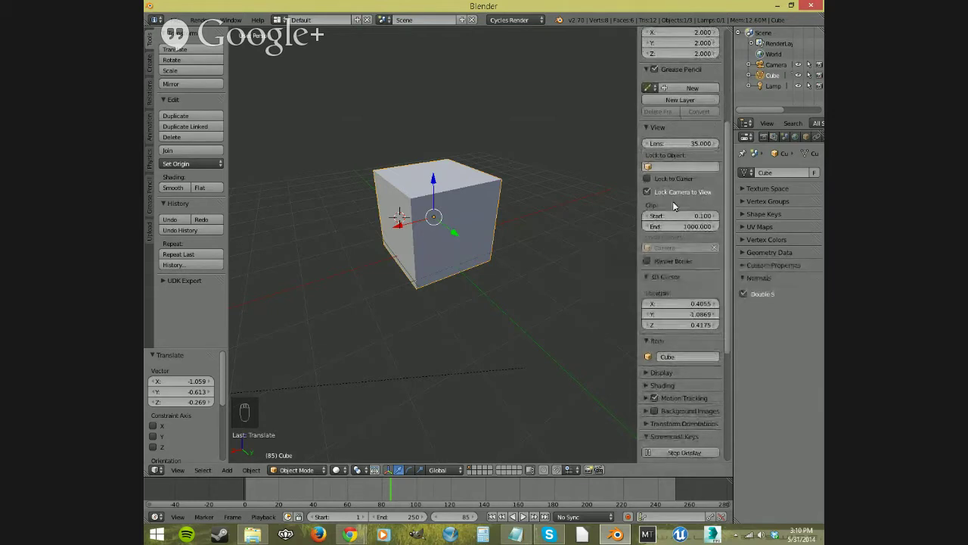
pyautogui.moveTo(726, 219); pyautogui.dragTo(724, 270)
pyautogui.scroll(-5, 724, 271)
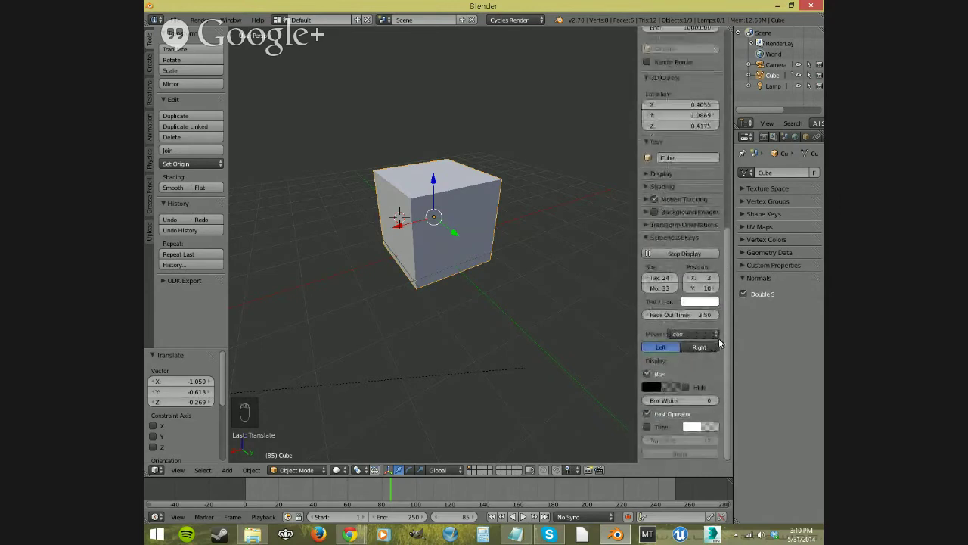
pyautogui.scroll(7, 705, 352)
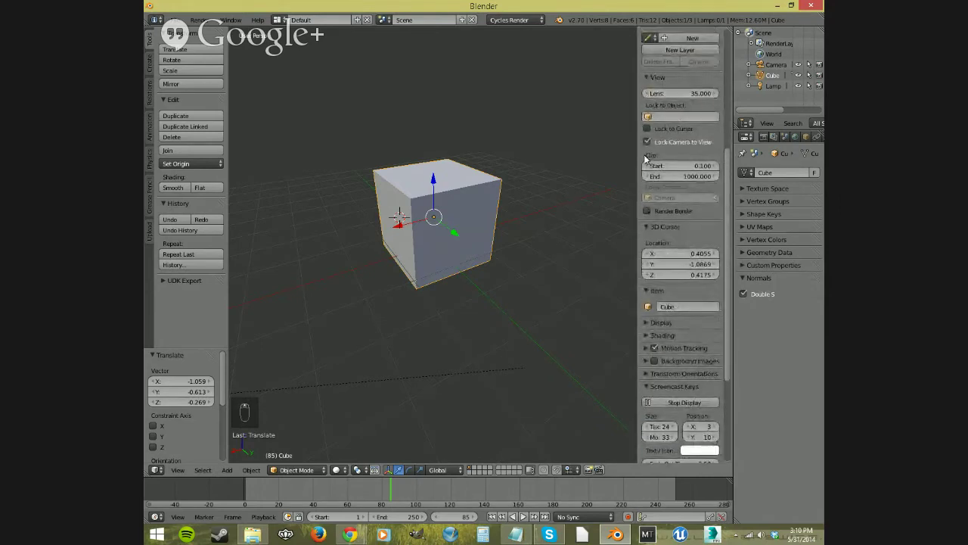
pyautogui.scroll(10, 674, 242)
pyautogui.press('n')
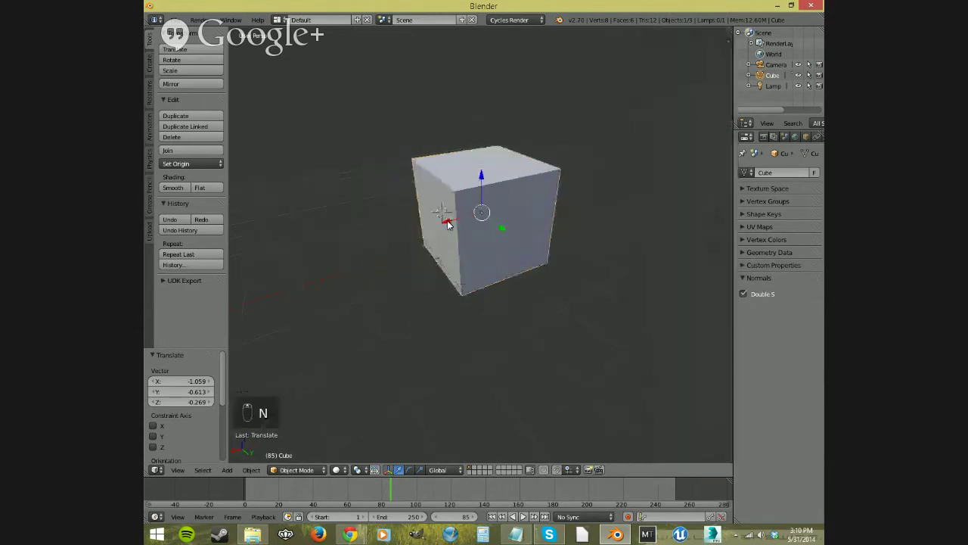
# Widen the Outliner and Properties areas against the 3D View, and show the scene's Render settings.
pyautogui.scroll(-4, 506, 289)
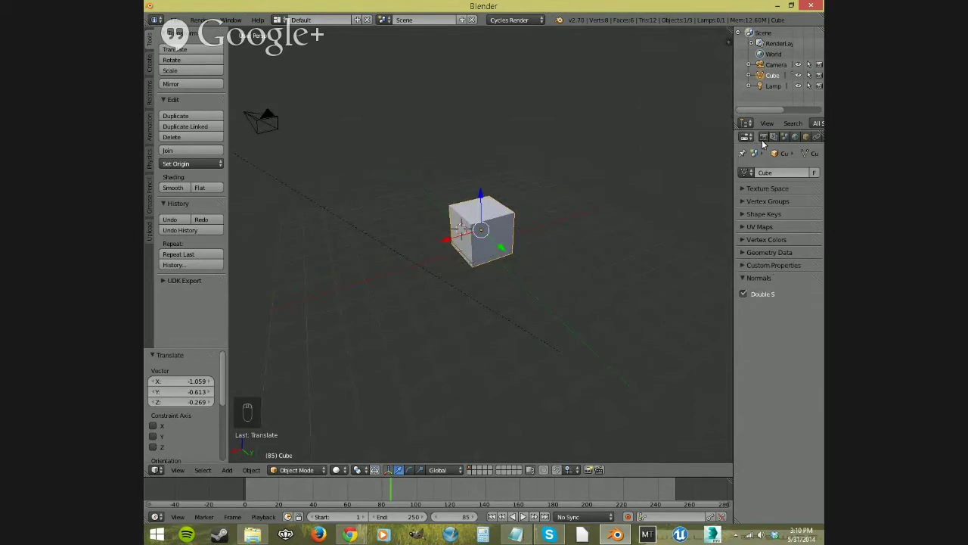
pyautogui.scroll(-2, 749, 140)
pyautogui.moveTo(733, 162); pyautogui.dragTo(626, 161)
pyautogui.click(656, 136)
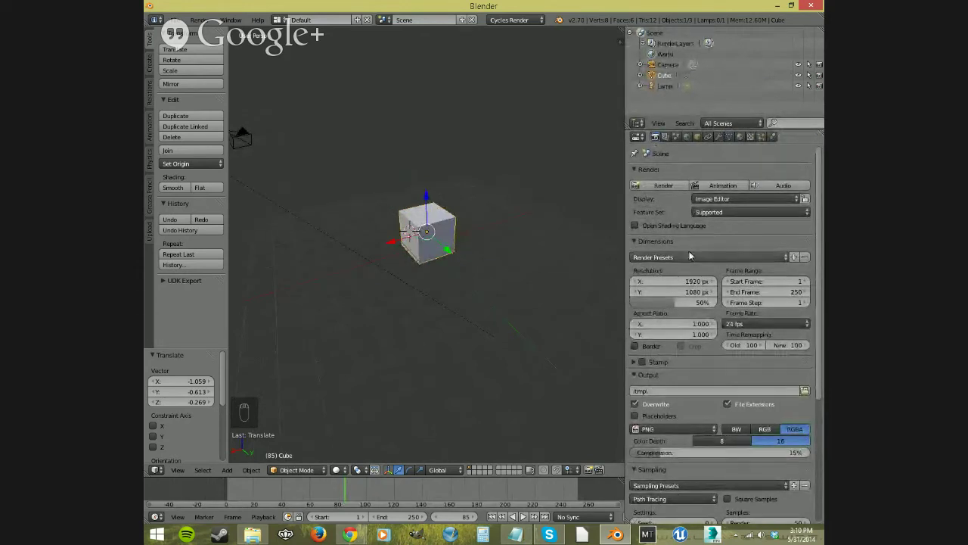
# Review the output file formats, and collapse the Dimensions and Output sections of the render settings.
pyautogui.scroll(-1, 675, 250)
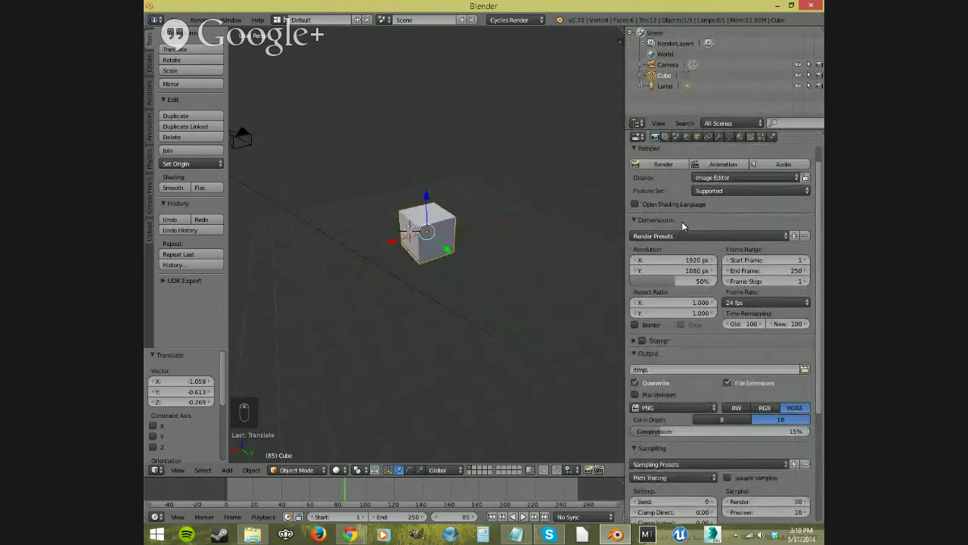
pyautogui.click(683, 226)
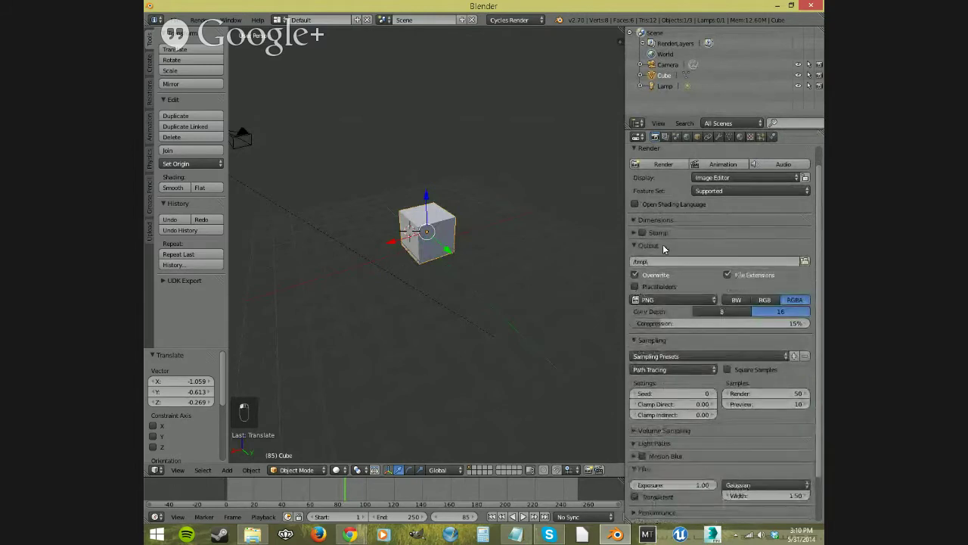
pyautogui.click(658, 302)
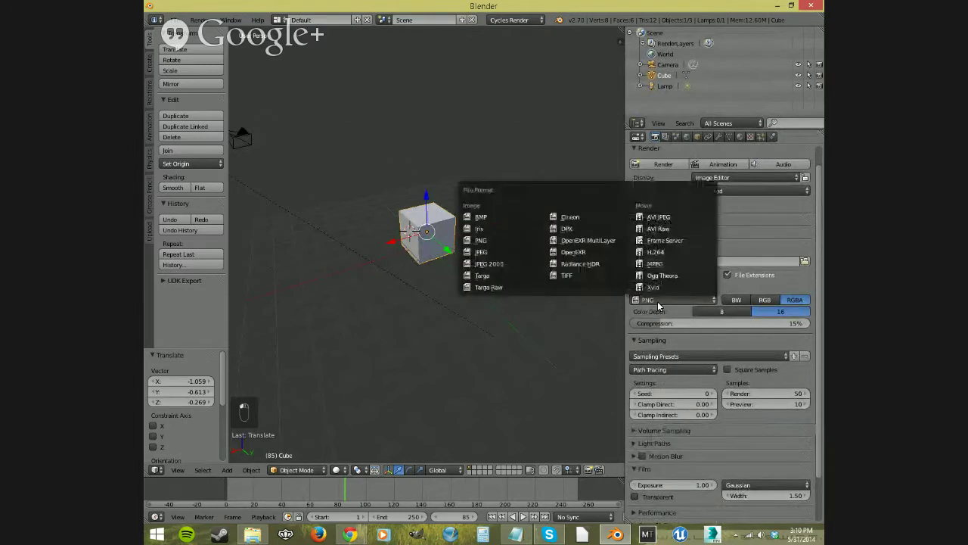
pyautogui.click(658, 302)
pyautogui.click(669, 301)
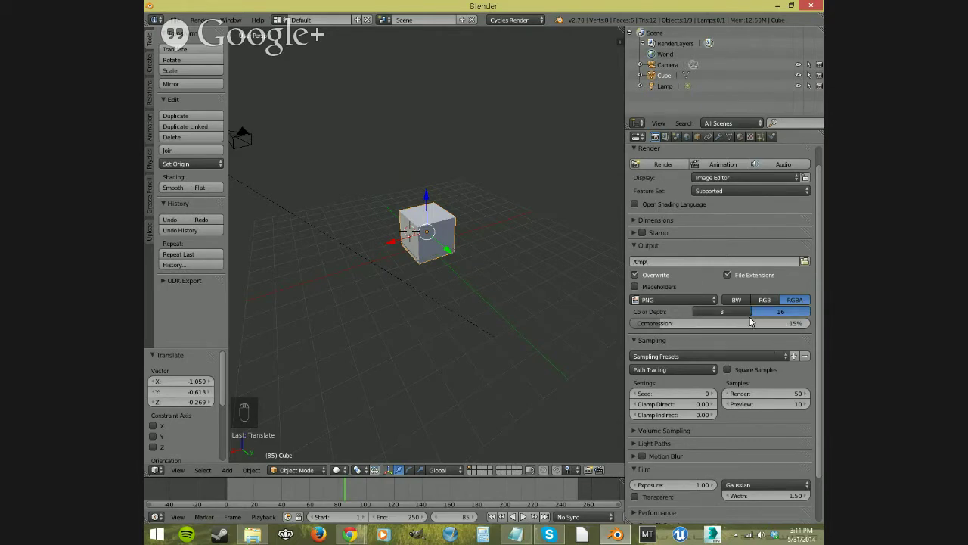
pyautogui.click(652, 247)
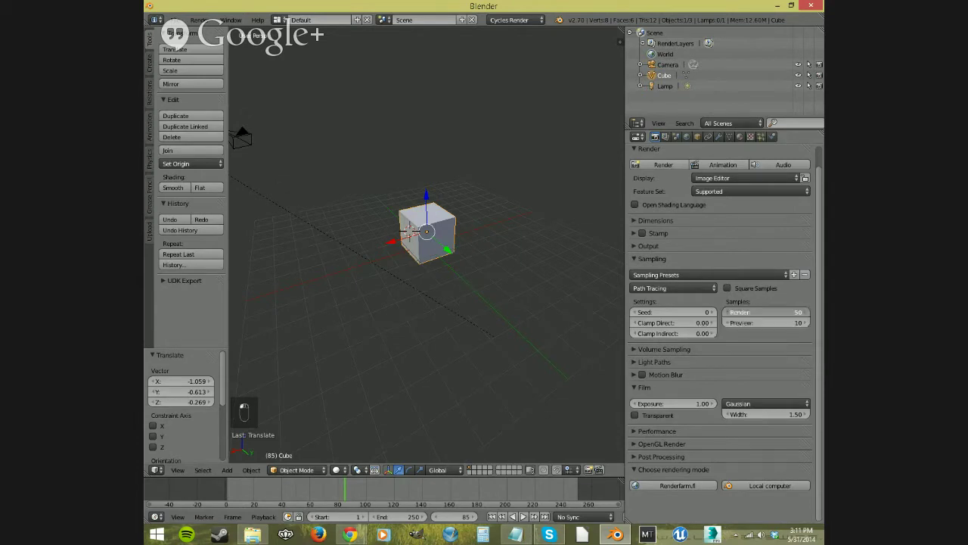
# Set the render samples to 10 and examine the cube up close in rendered shading.
pyautogui.click(770, 312)
pyautogui.press('Return')
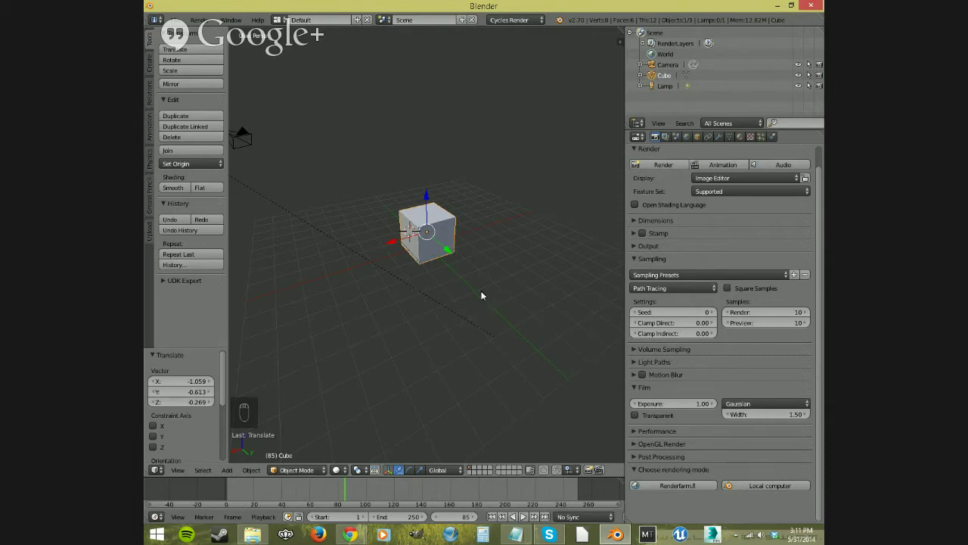
pyautogui.hotkey('shift', 'z')
pyautogui.scroll(5, 467, 266)
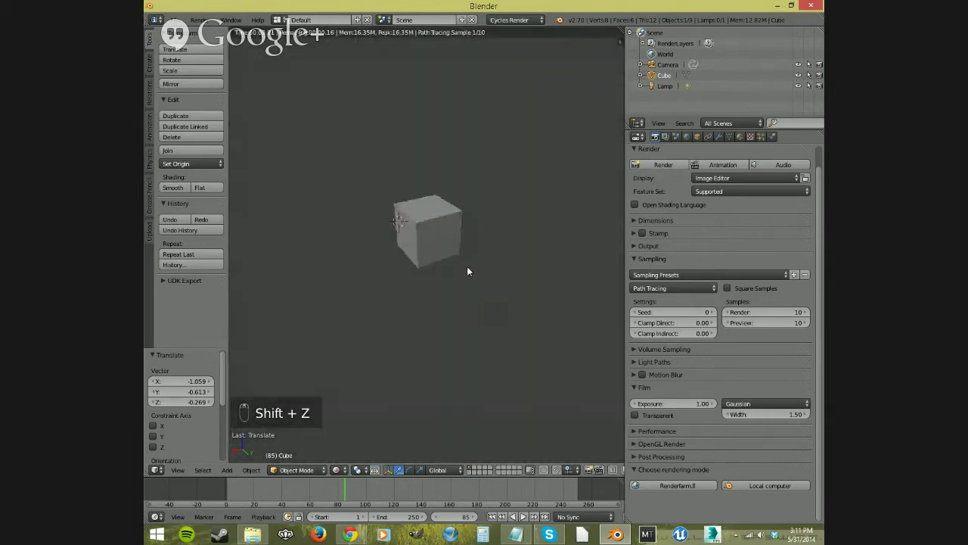
pyautogui.moveTo(457, 279); pyautogui.dragTo(472, 314, button='middle')
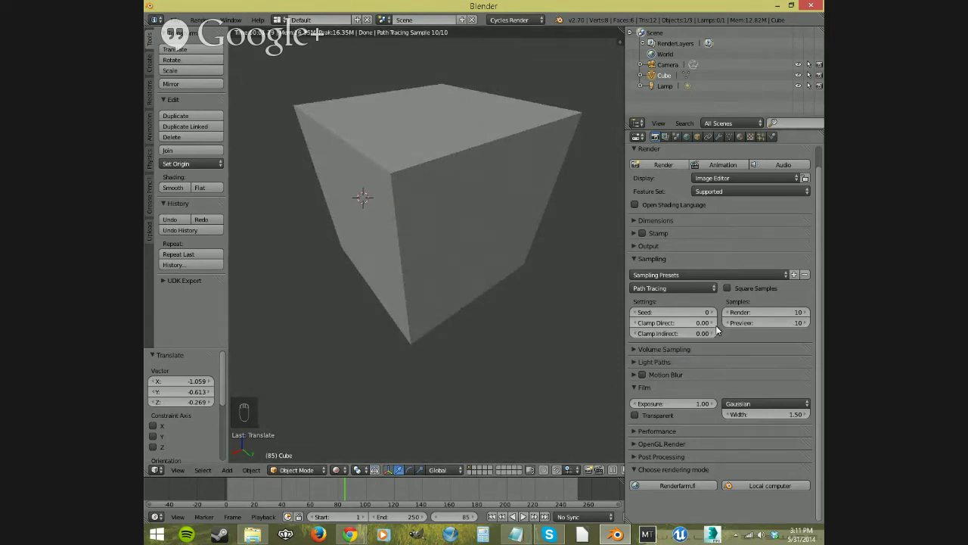
# Set the preview samples to 50 for the rendered view of the cube.
pyautogui.click(767, 322)
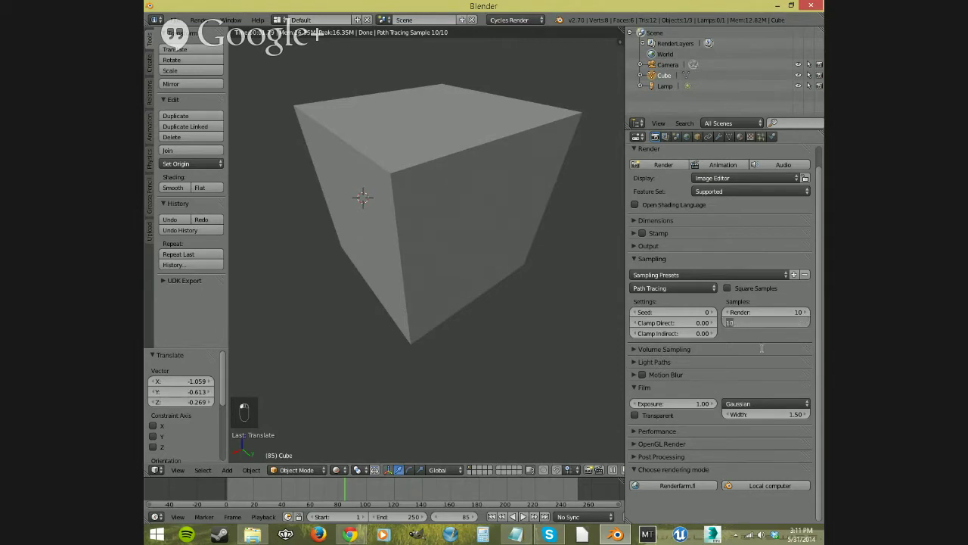
pyautogui.write('50')
pyautogui.press('Return')
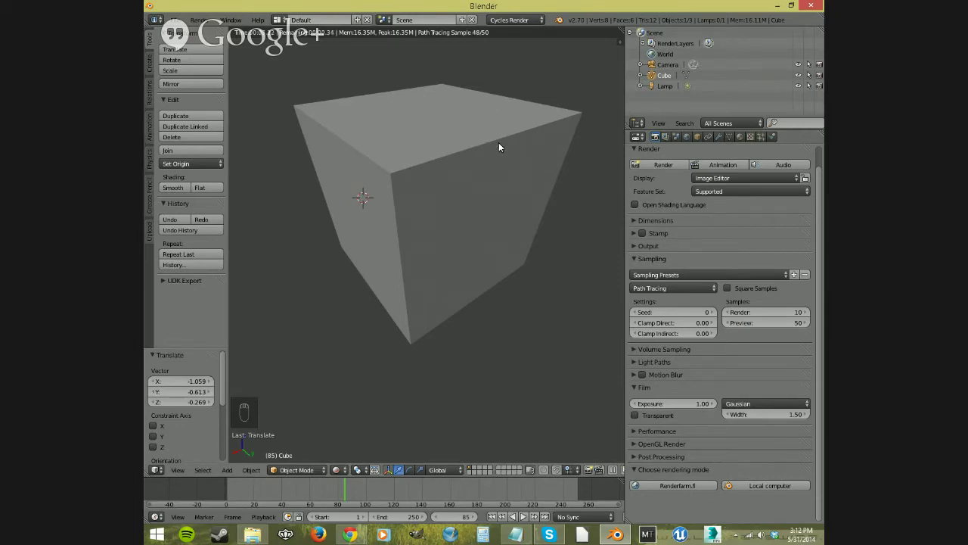
# Set the preview samples to 2 and compare the cube in solid and rendered shading from another angle.
pyautogui.click(761, 322)
pyautogui.write('2')
pyautogui.press('Return')
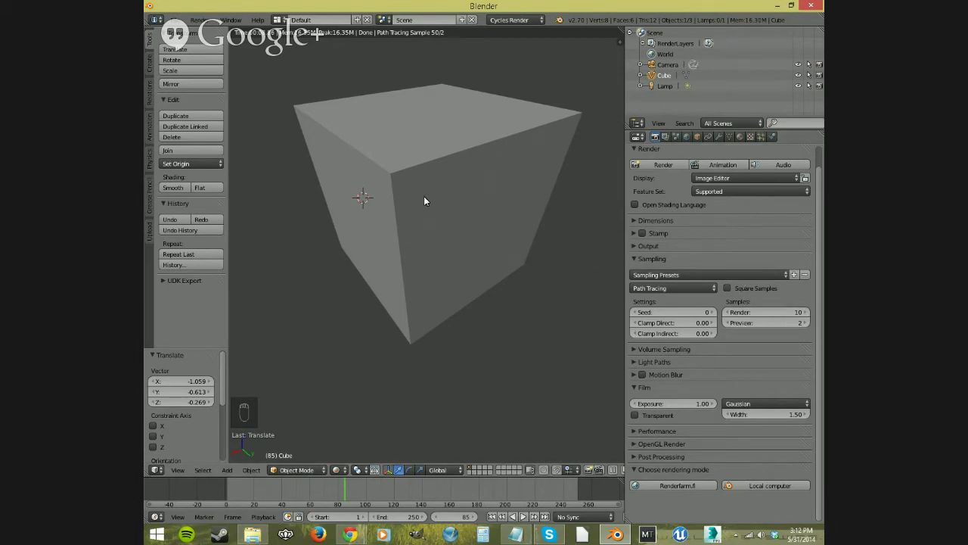
pyautogui.hotkey('shift', 'z')
pyautogui.hotkey('shift', 'z')
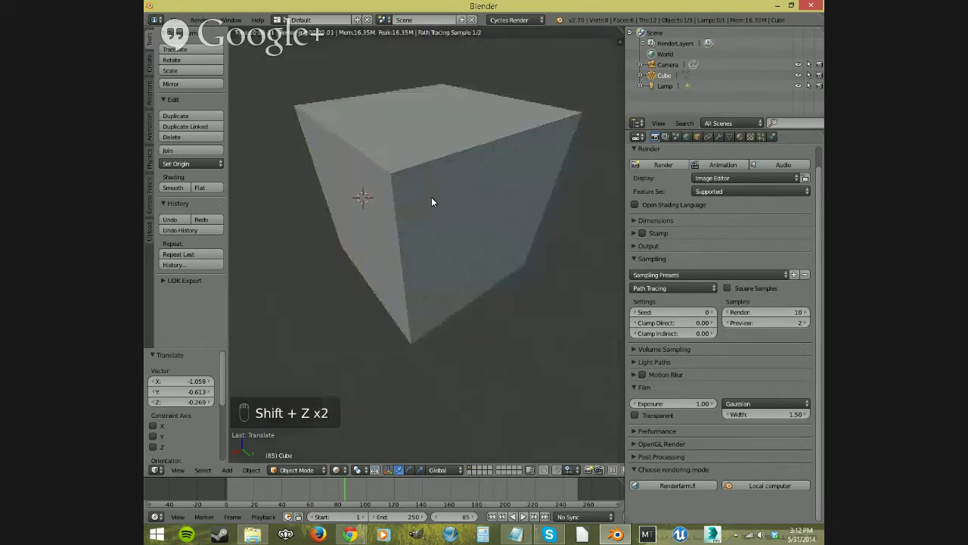
pyautogui.hotkey('shift', 'z')
pyautogui.hotkey('shift', 'z')
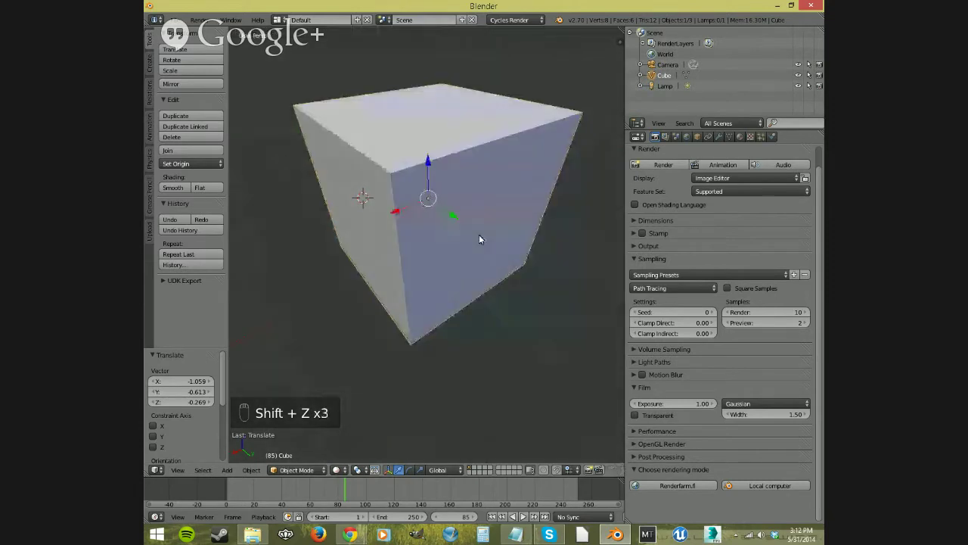
pyautogui.moveTo(479, 234); pyautogui.dragTo(501, 242, button='middle')
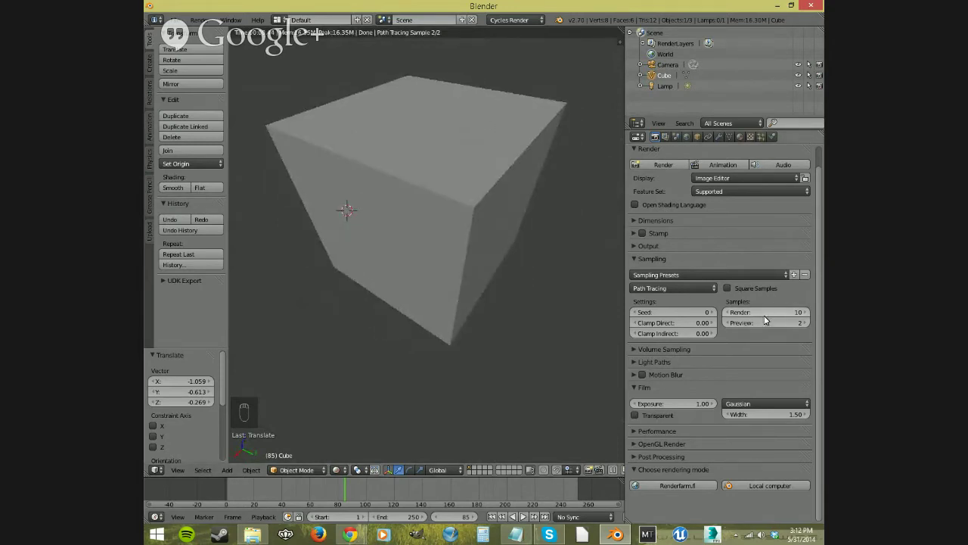
# Return the viewport to solid shading and set the preview samples to 25.
pyautogui.click(788, 324)
pyautogui.write('20')
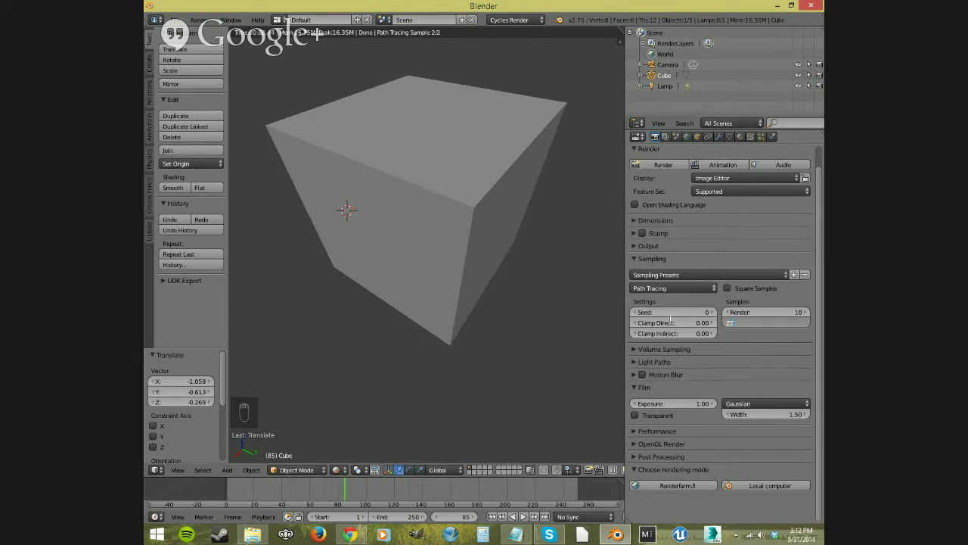
pyautogui.press('Return')
pyautogui.hotkey('shift', 'z')
pyautogui.click(777, 323)
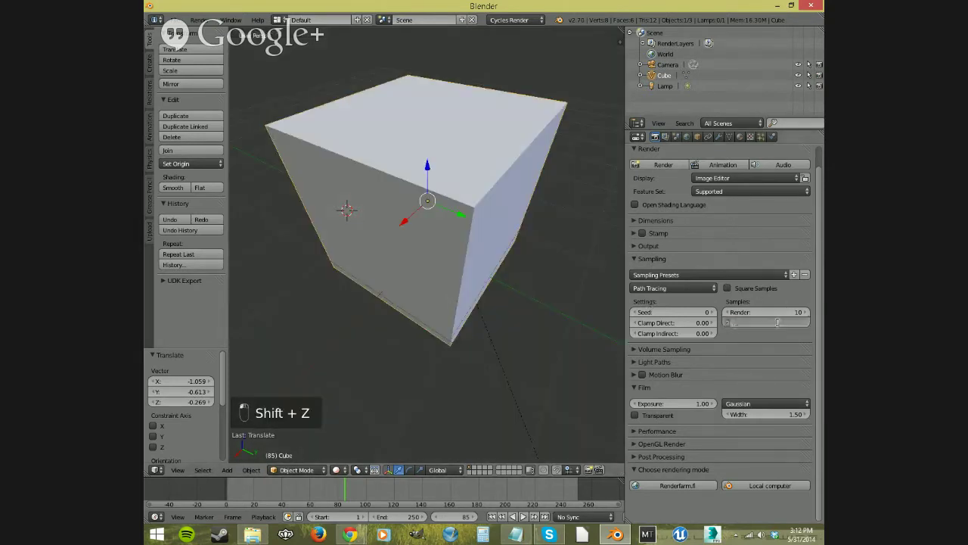
pyautogui.write('25')
pyautogui.press('Return')
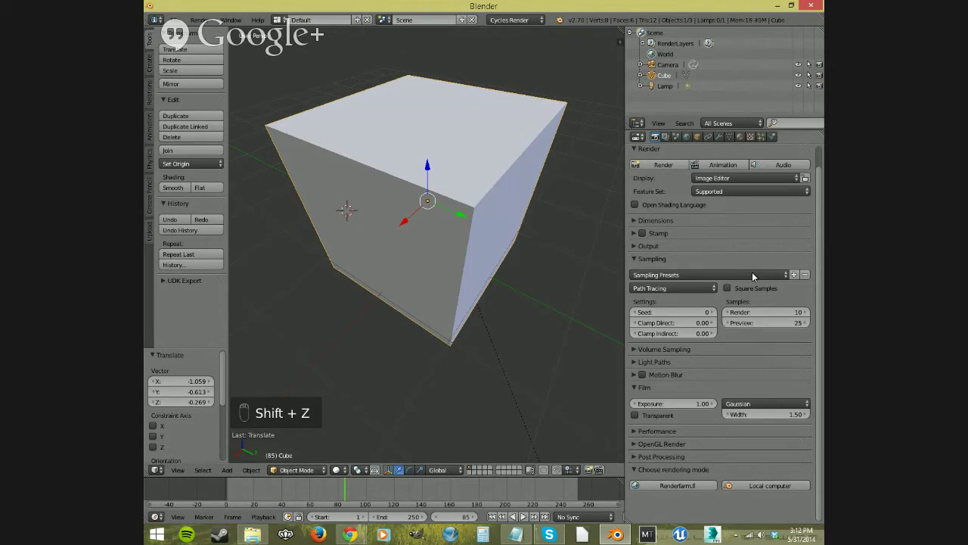
# Set the render samples to 50.
pyautogui.click(779, 312)
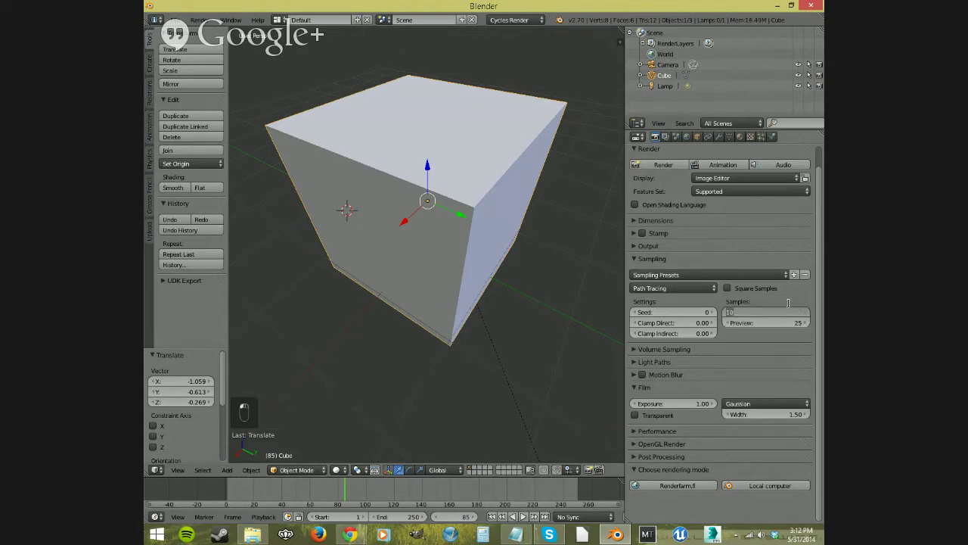
pyautogui.write('50')
pyautogui.press('Return')
# Set the compute device to CUDA in the System section of the User Preferences.
pyautogui.scroll(1, 787, 254)
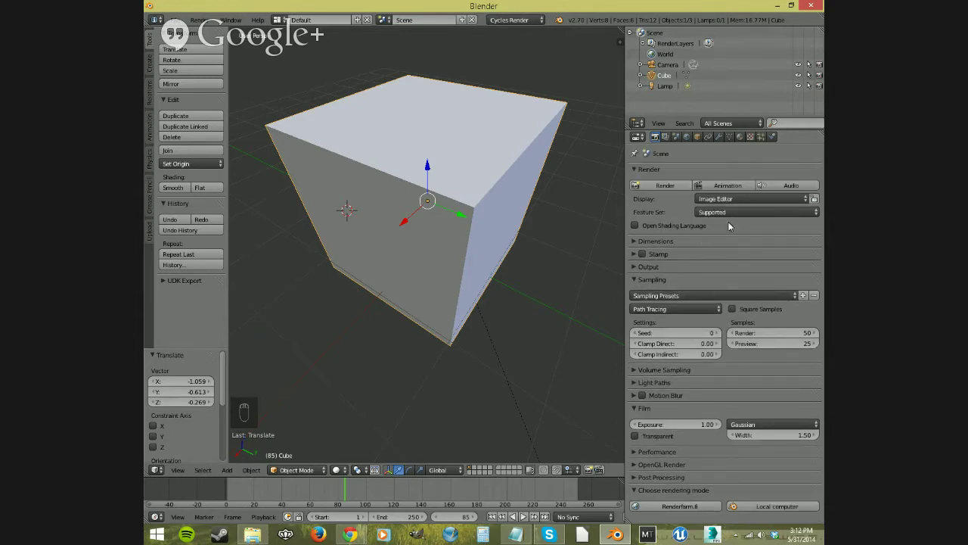
pyautogui.click(783, 211)
pyautogui.click(643, 241)
pyautogui.click(643, 241)
pyautogui.click(174, 20)
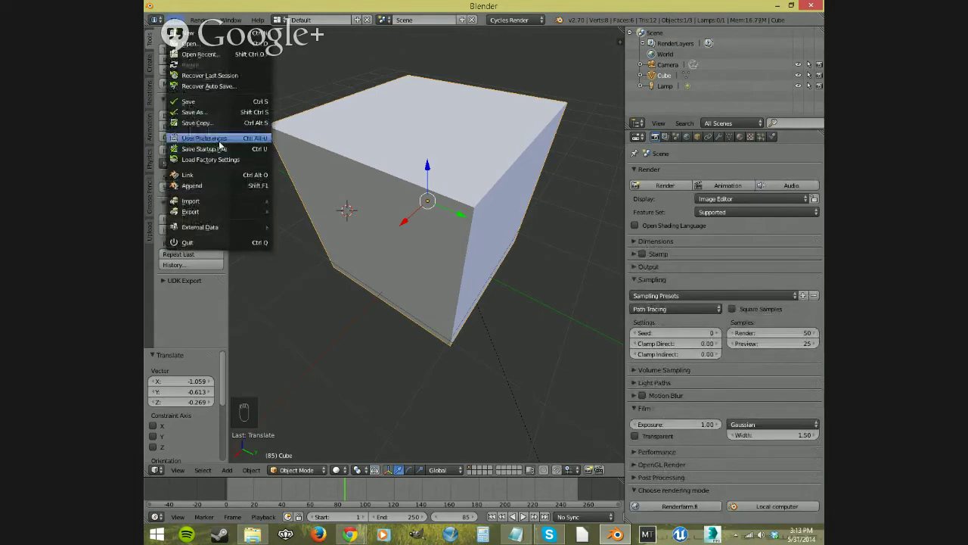
pyautogui.click(215, 138)
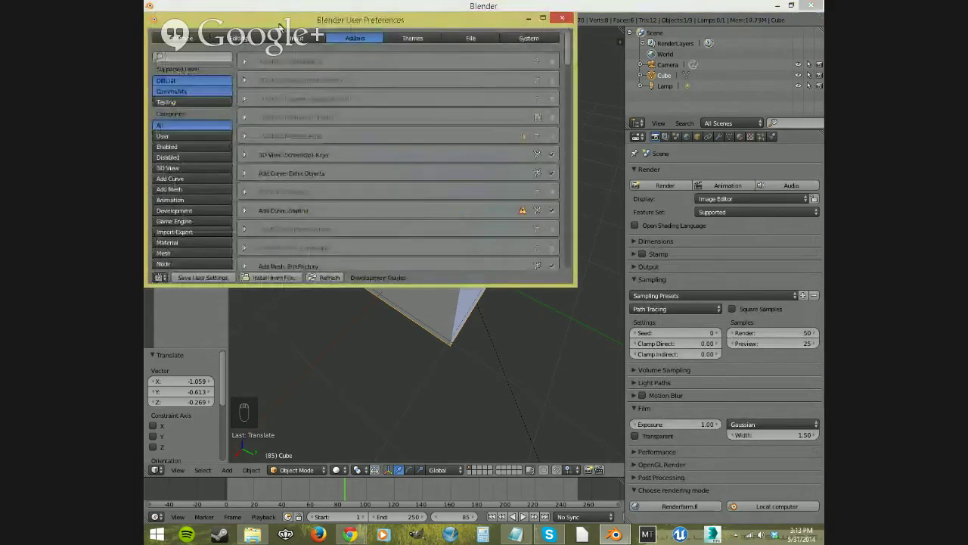
pyautogui.moveTo(280, 27); pyautogui.dragTo(414, 96)
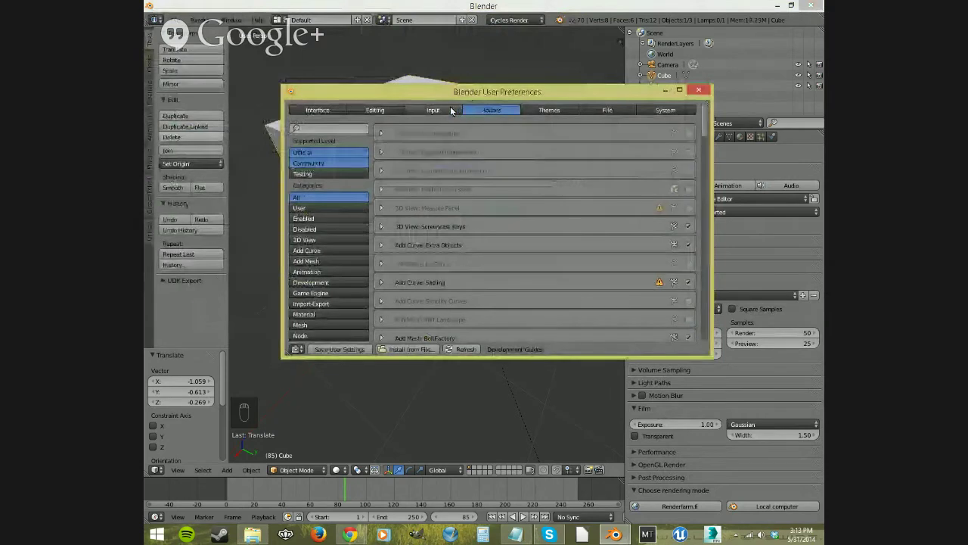
pyautogui.click(658, 111)
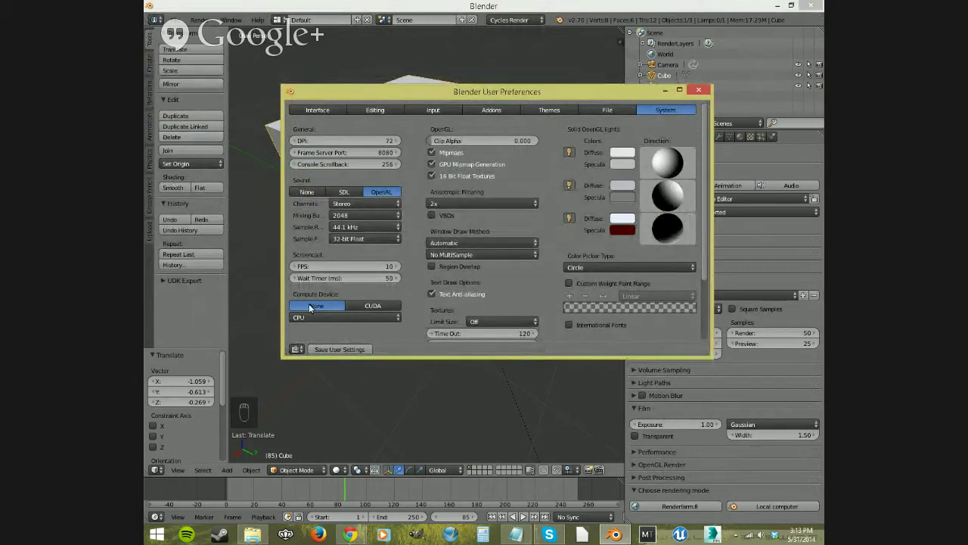
pyautogui.click(374, 306)
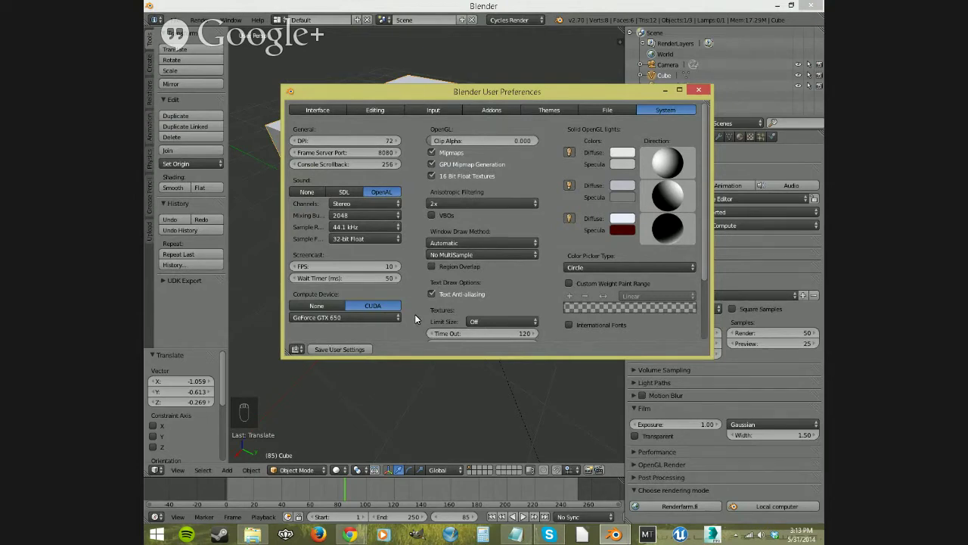
# Check the available compute devices and the remaining System preferences, and close the User Preferences.
pyautogui.moveTo(702, 243); pyautogui.dragTo(698, 325)
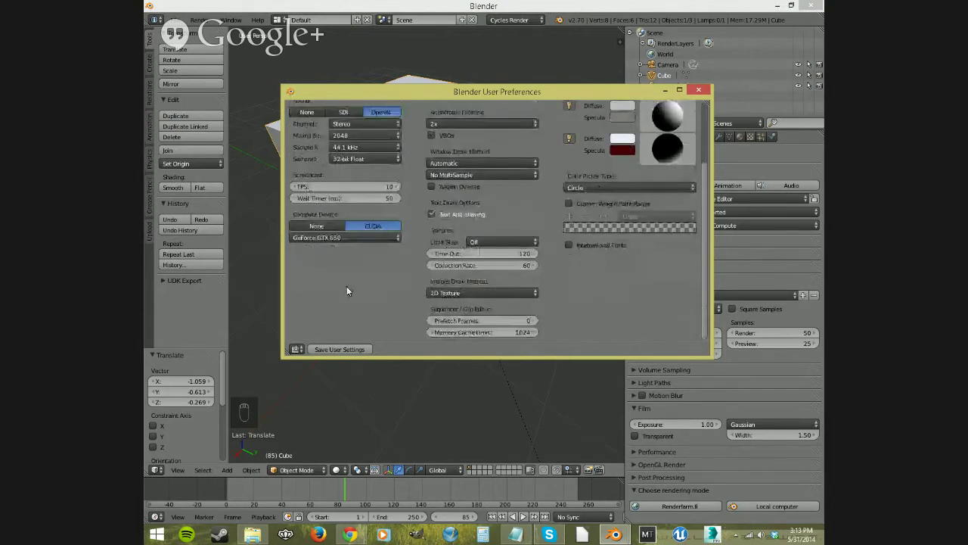
pyautogui.click(306, 239)
pyautogui.click(325, 226)
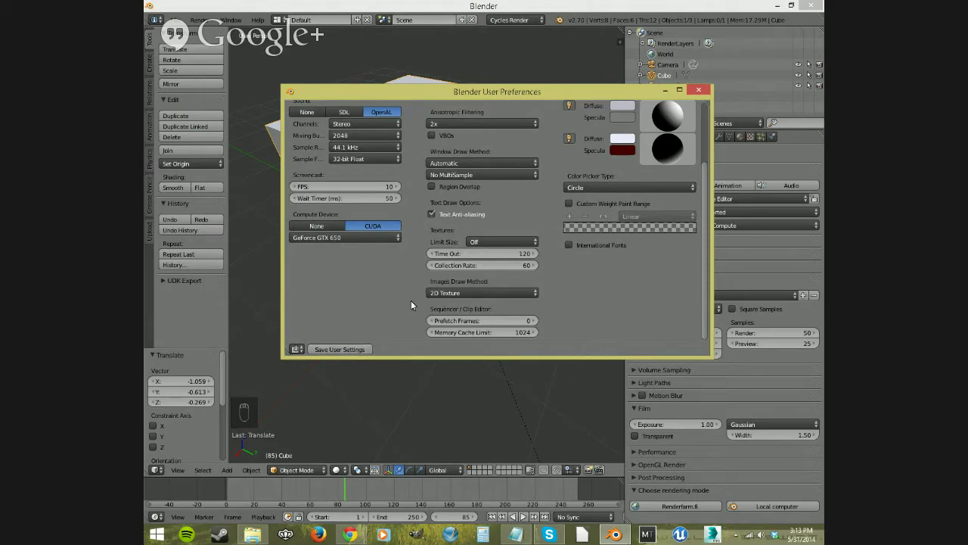
pyautogui.scroll(5, 470, 299)
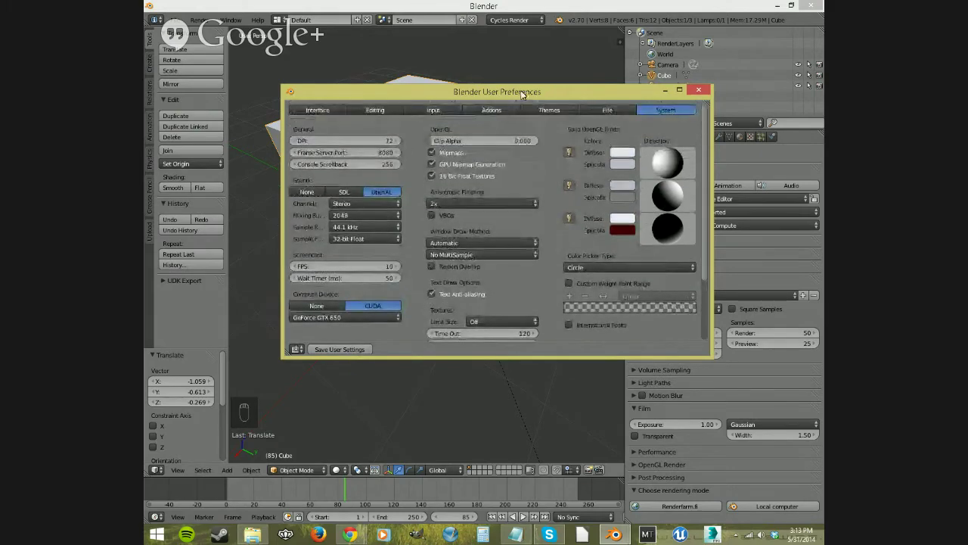
pyautogui.click(698, 89)
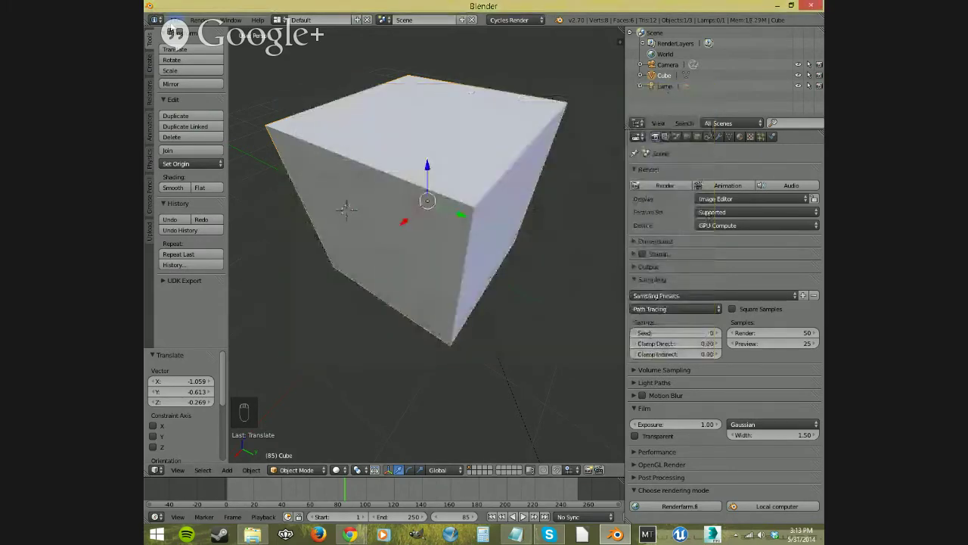
# Reopen the User Preferences over the 3D View and examine the Interface preferences, including the mini axis size.
pyautogui.click(174, 20)
pyautogui.click(193, 139)
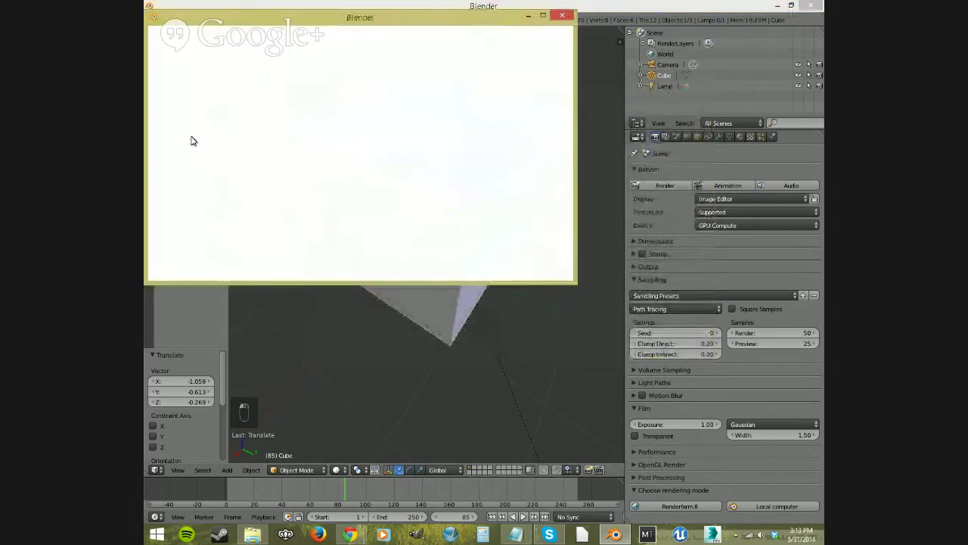
pyautogui.moveTo(302, 17); pyautogui.dragTo(461, 114)
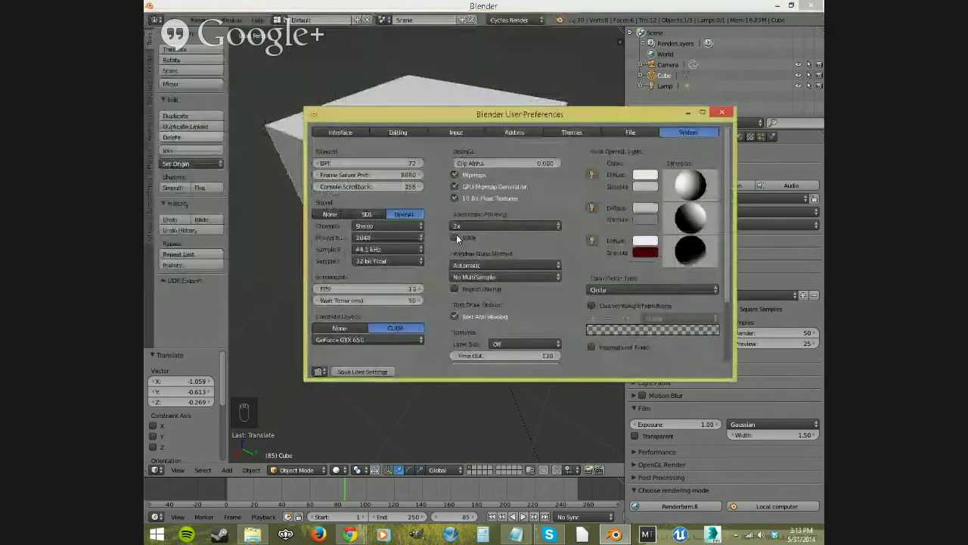
pyautogui.click(346, 133)
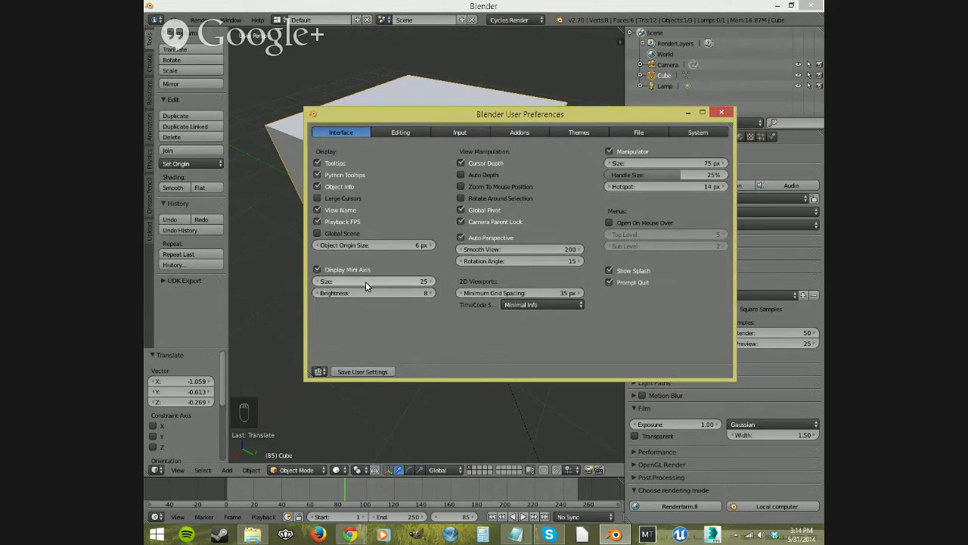
pyautogui.moveTo(419, 282); pyautogui.dragTo(393, 294)
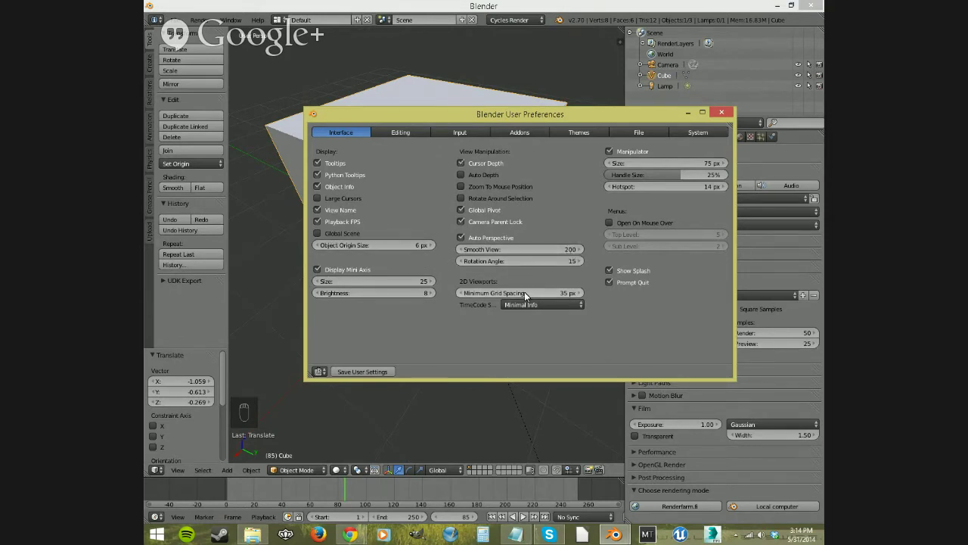
# Set the number of undo steps to 64 in the Editing preferences.
pyautogui.click(391, 133)
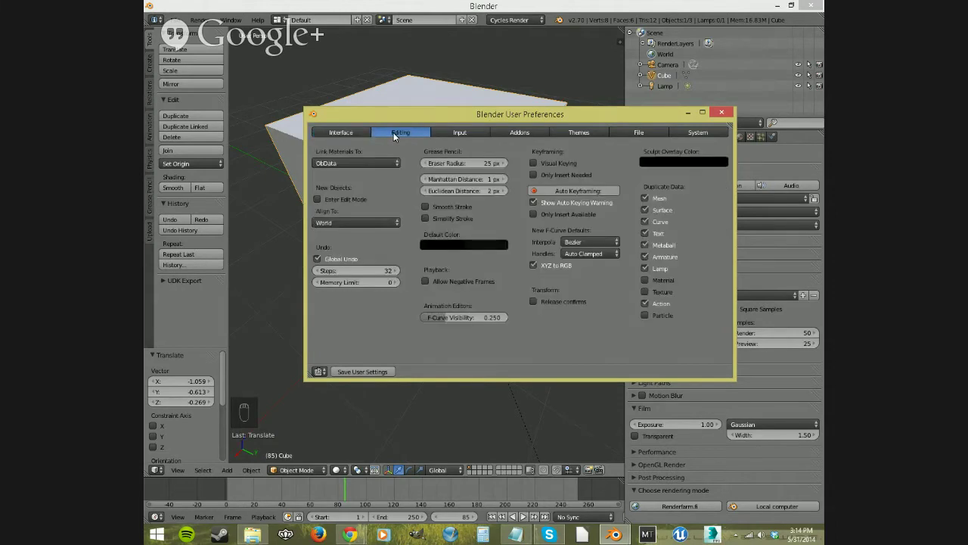
pyautogui.click(340, 271)
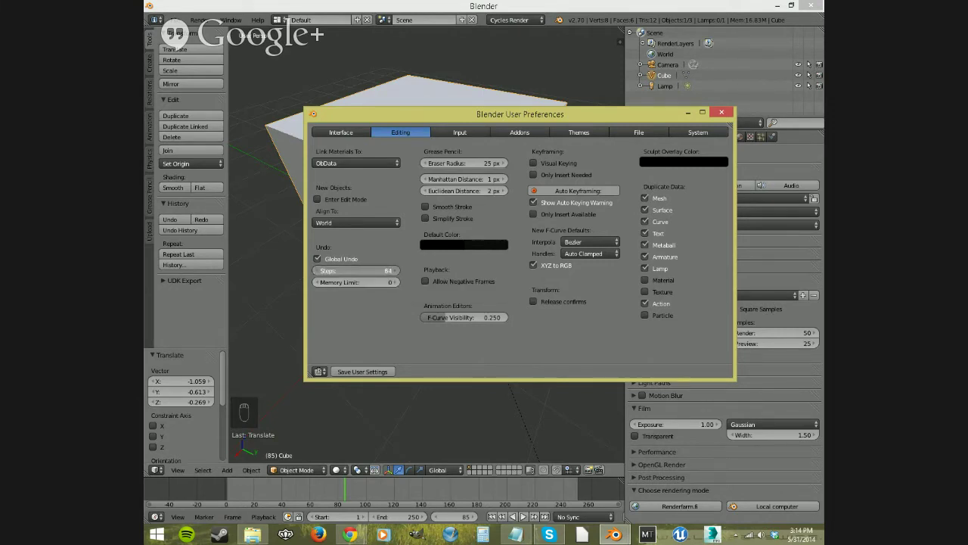
pyautogui.moveTo(340, 271); pyautogui.dragTo(405, 273)
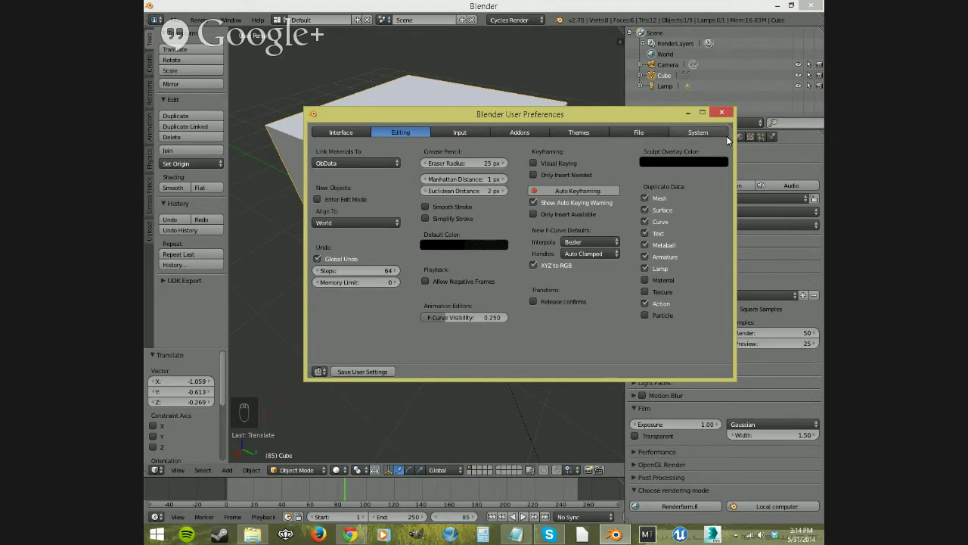
# Examine the list of available and enabled add-ons in the Addons preferences.
pyautogui.click(515, 132)
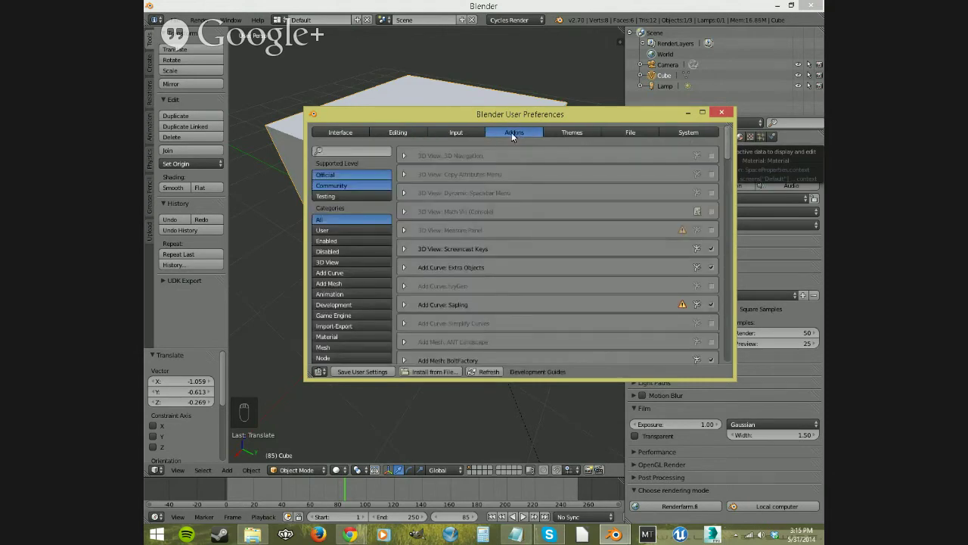
pyautogui.scroll(-15, 470, 212)
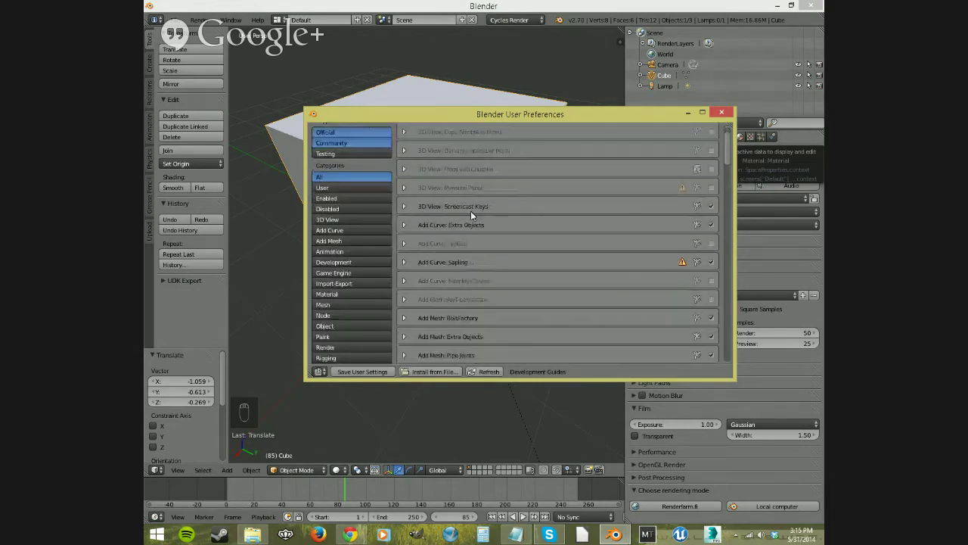
pyautogui.scroll(-10, 473, 227)
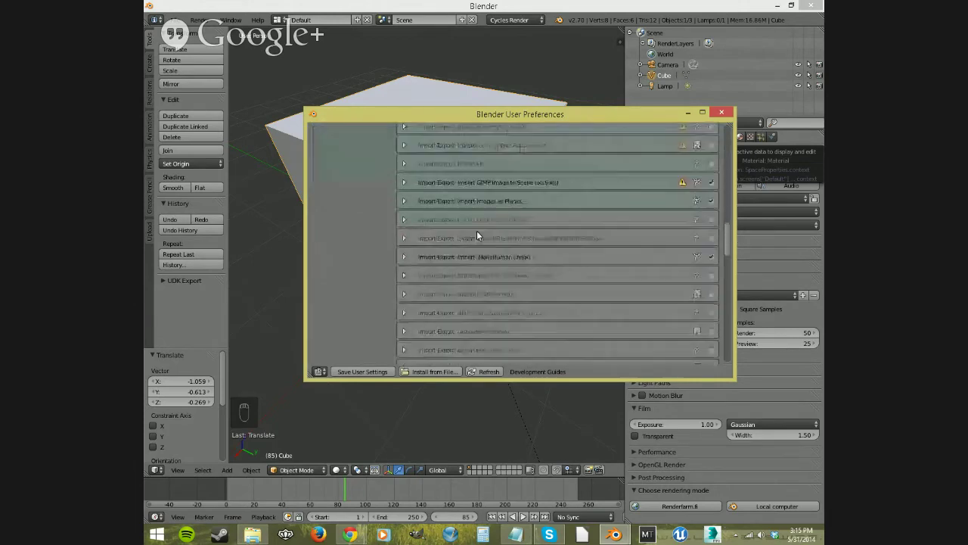
pyautogui.moveTo(728, 297); pyautogui.dragTo(730, 139)
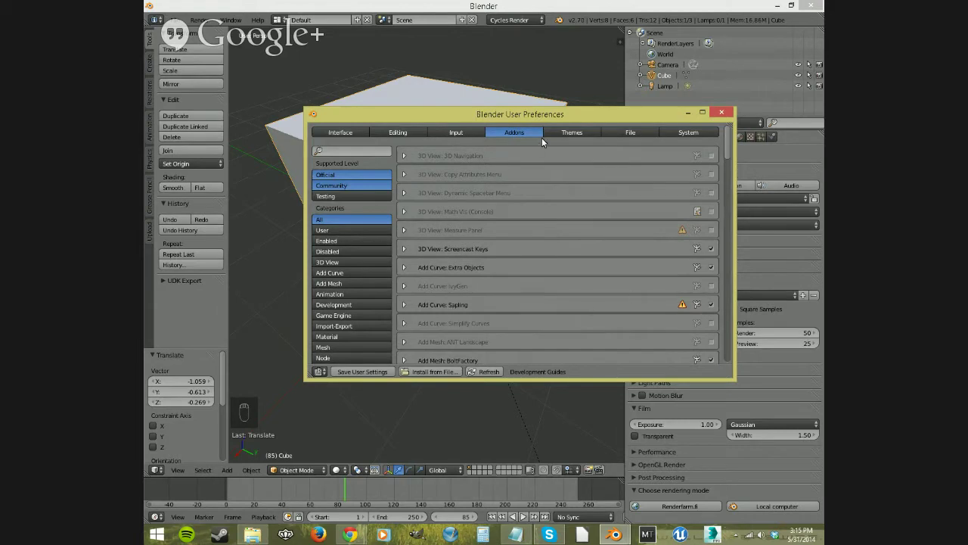
pyautogui.scroll(-2, 496, 187)
pyautogui.scroll(-5, 494, 194)
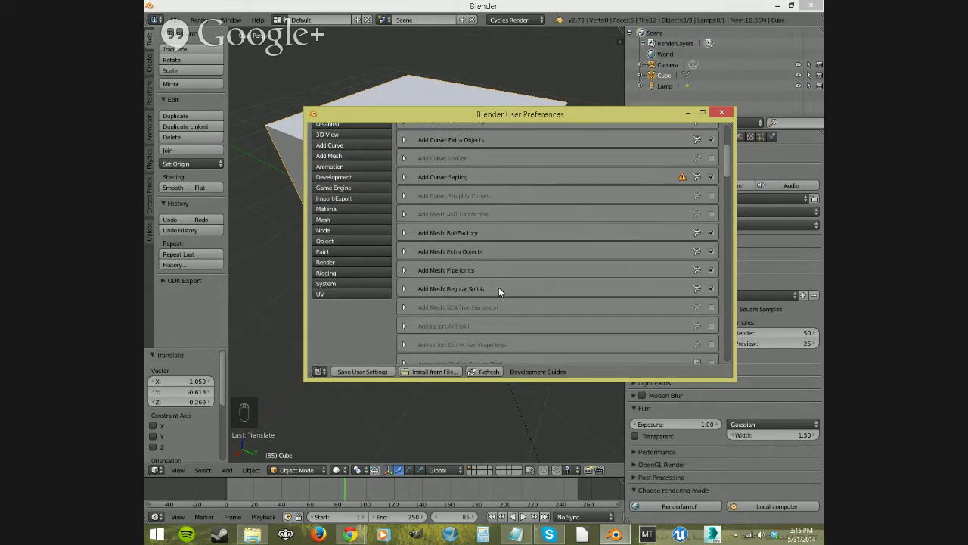
pyautogui.scroll(-1, 499, 291)
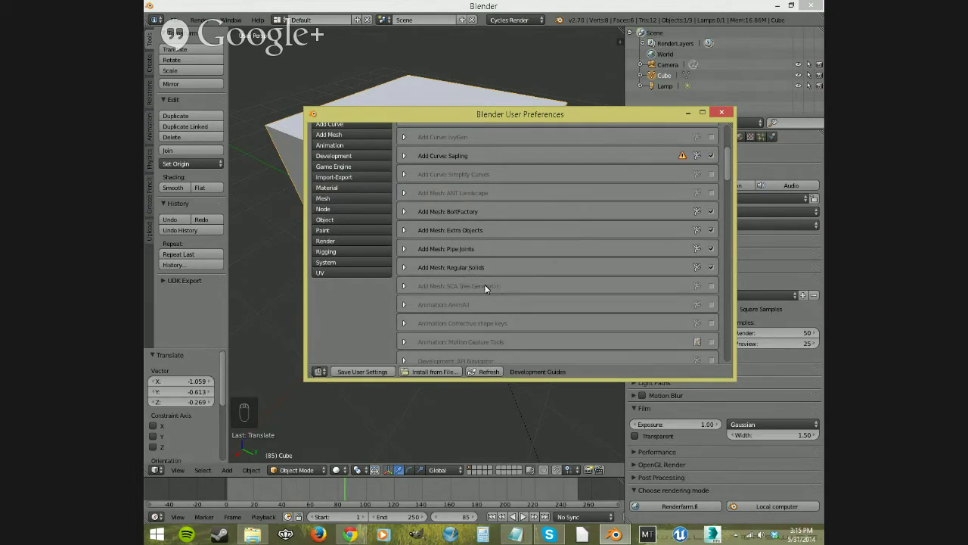
pyautogui.scroll(2, 488, 283)
pyautogui.scroll(3, 487, 284)
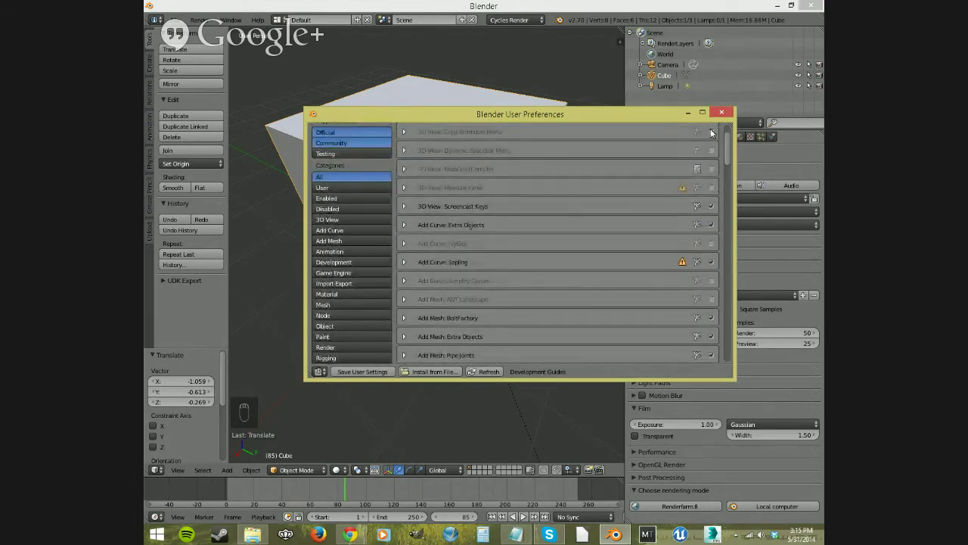
pyautogui.scroll(2, 478, 241)
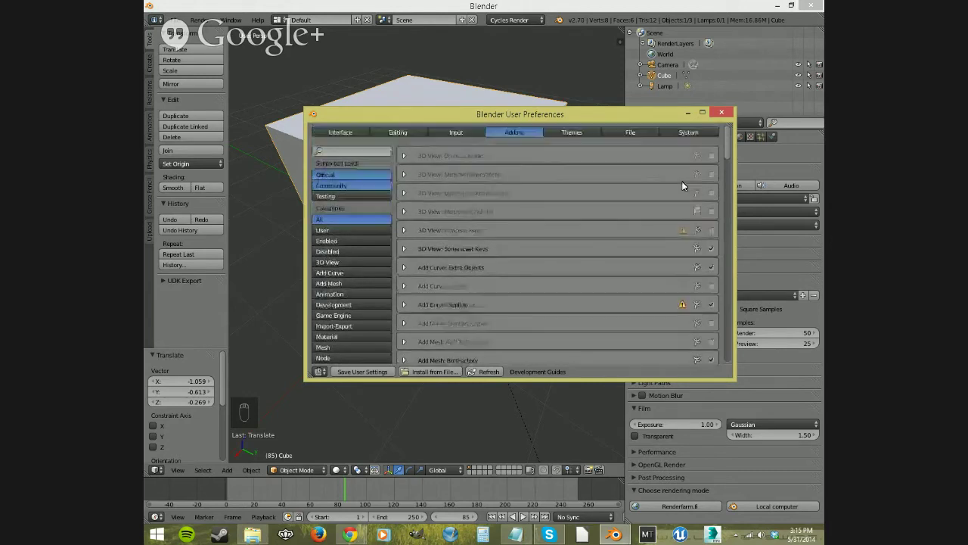
# Look over the Themes, File and System preferences, and close the User Preferences.
pyautogui.click(571, 133)
pyautogui.click(628, 132)
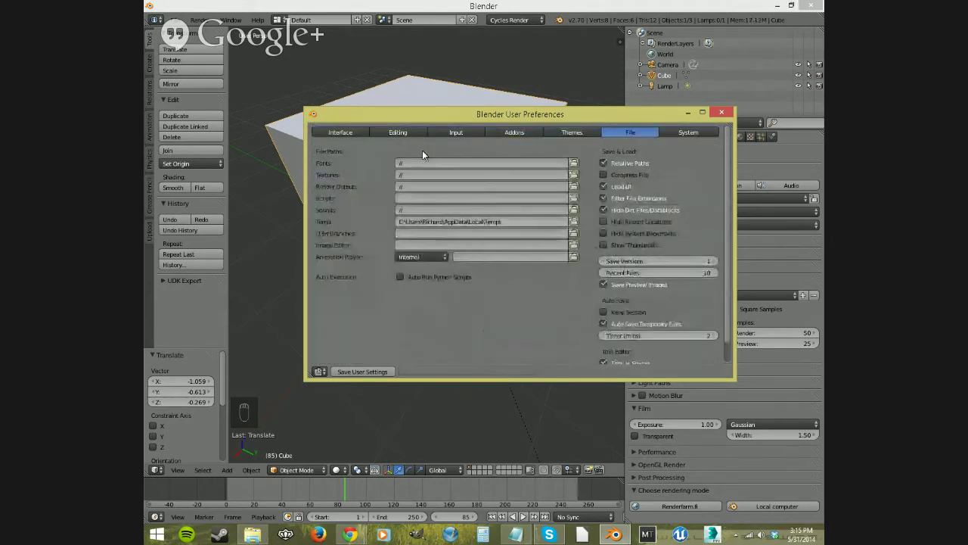
pyautogui.click(688, 133)
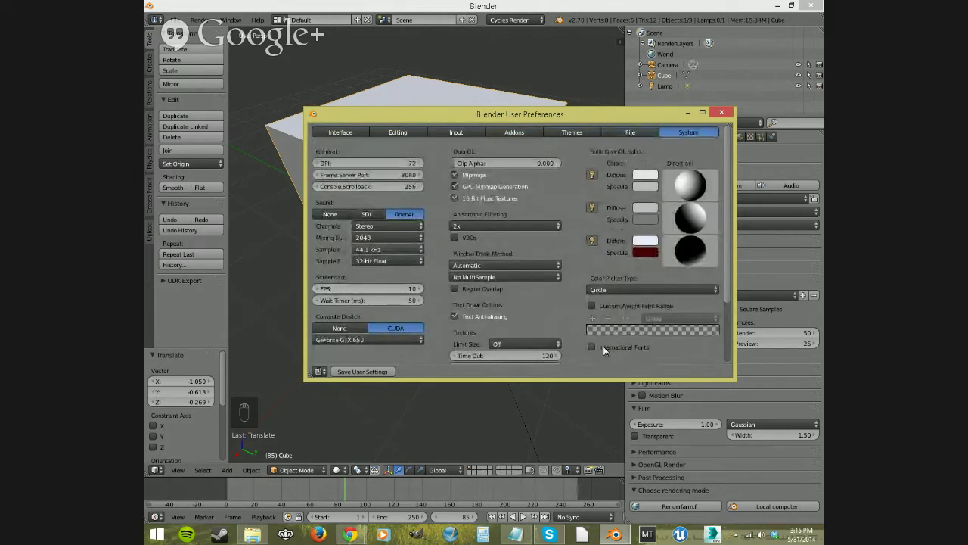
pyautogui.click(721, 112)
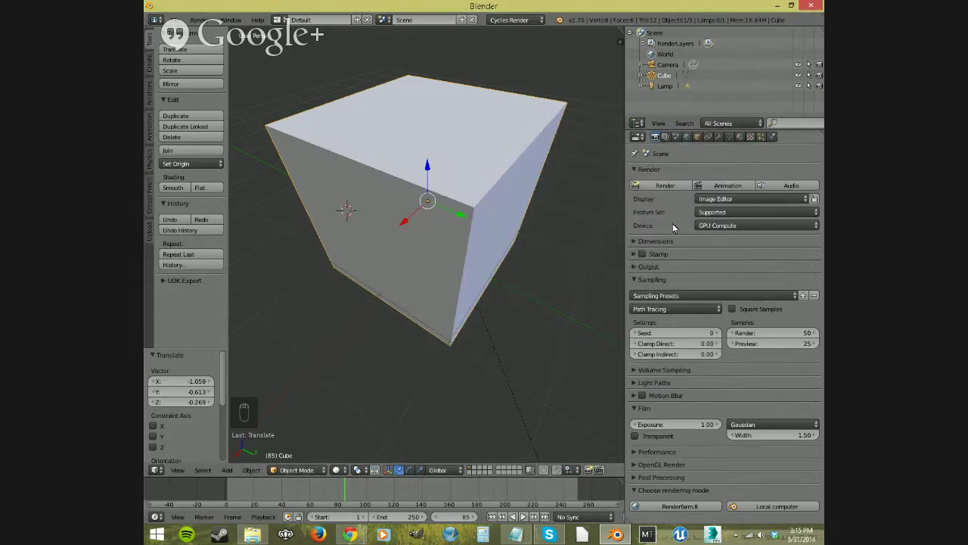
# Choose GPU Compute as the render device and collapse the Sampling settings.
pyautogui.click(715, 225)
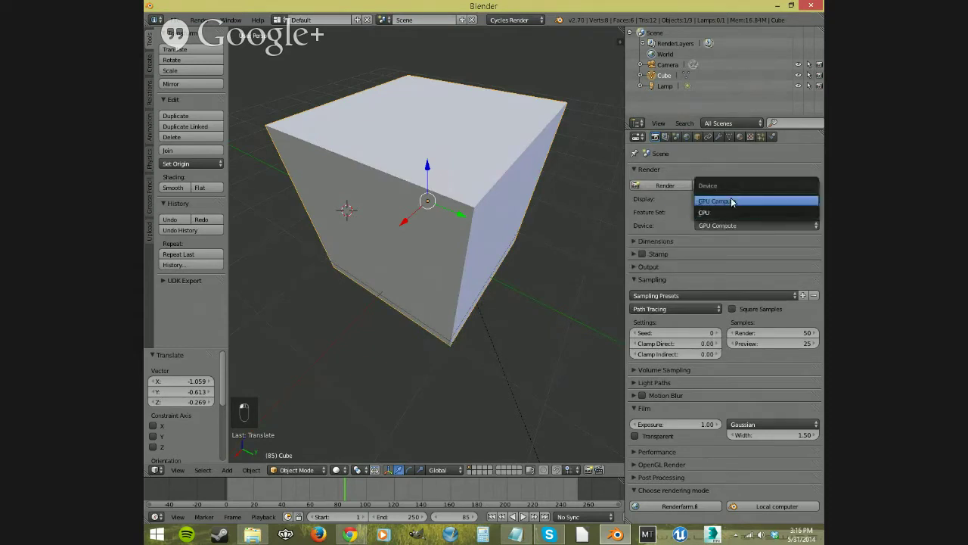
pyautogui.click(731, 200)
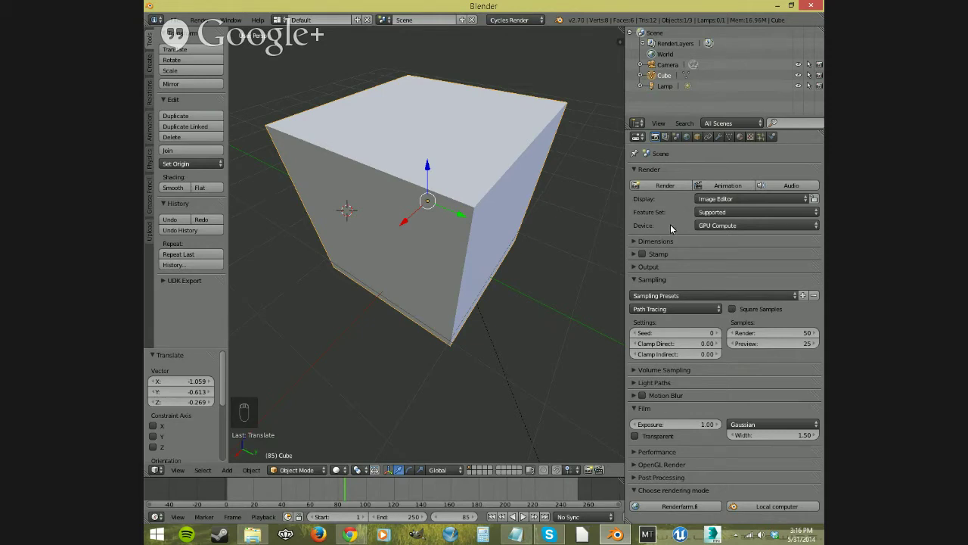
pyautogui.click(715, 225)
pyautogui.click(669, 280)
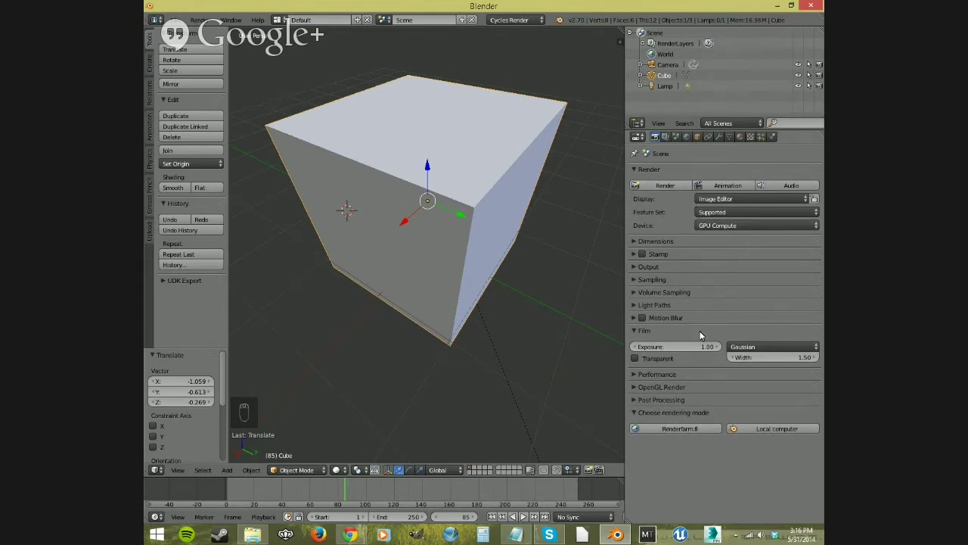
pyautogui.click(668, 280)
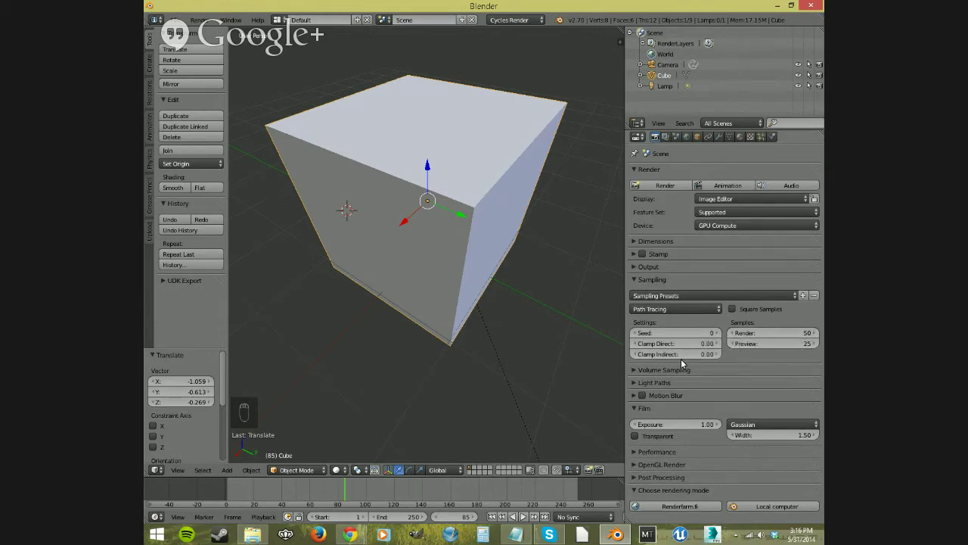
pyautogui.click(669, 280)
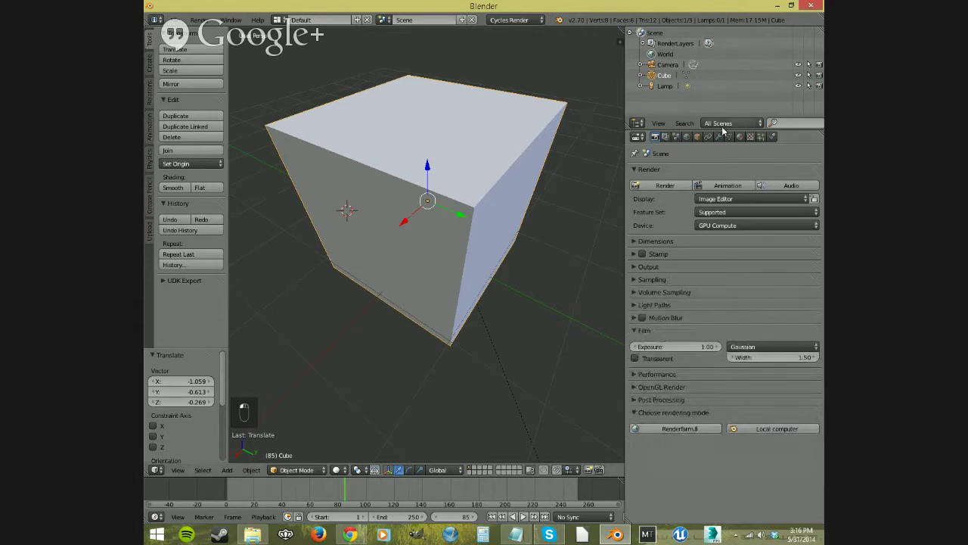
# Look through the render layer, scene and world properties.
pyautogui.click(666, 137)
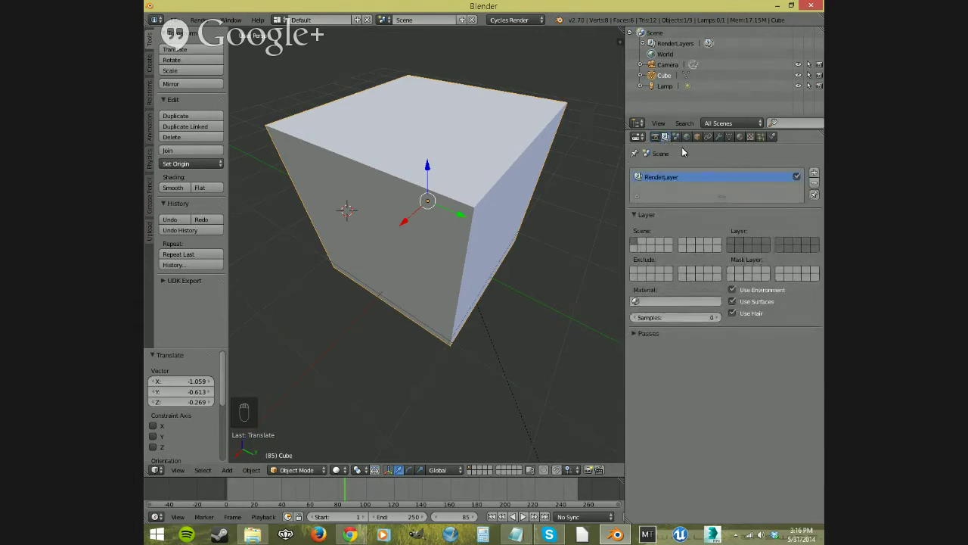
pyautogui.click(677, 136)
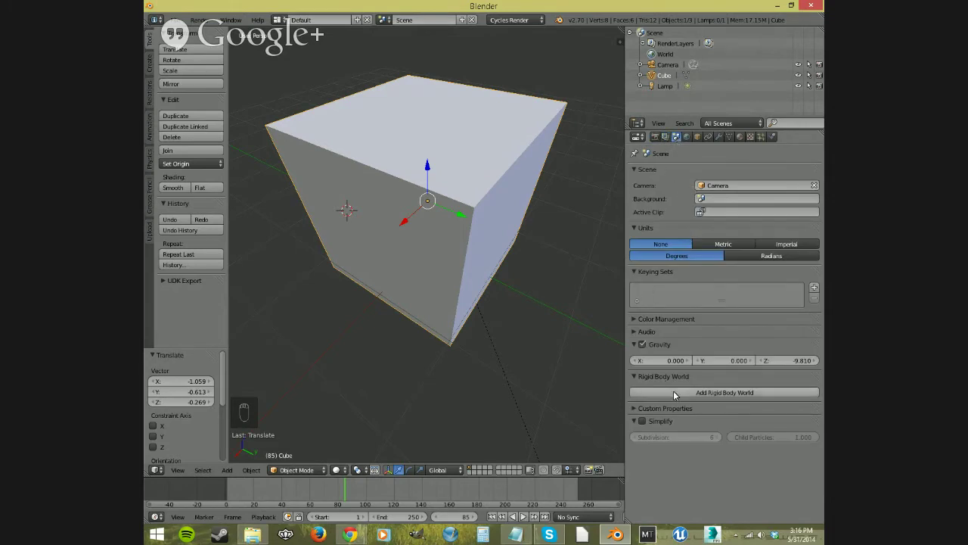
pyautogui.click(687, 136)
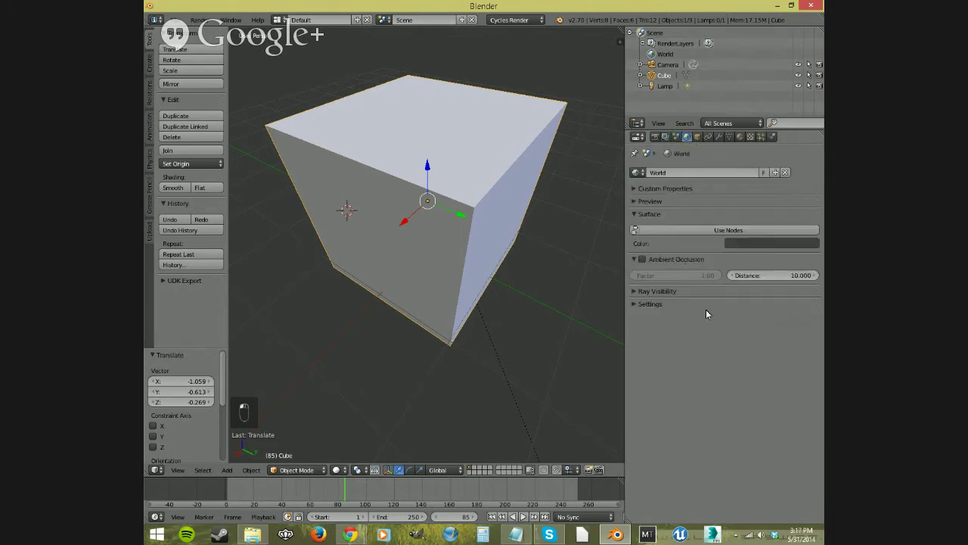
# Preview the cube against the plain world background in rendered shading, and return to solid shading.
pyautogui.scroll(-5, 491, 195)
pyautogui.moveTo(522, 298); pyautogui.dragTo(524, 272, button='middle')
pyautogui.scroll(-1, 525, 273)
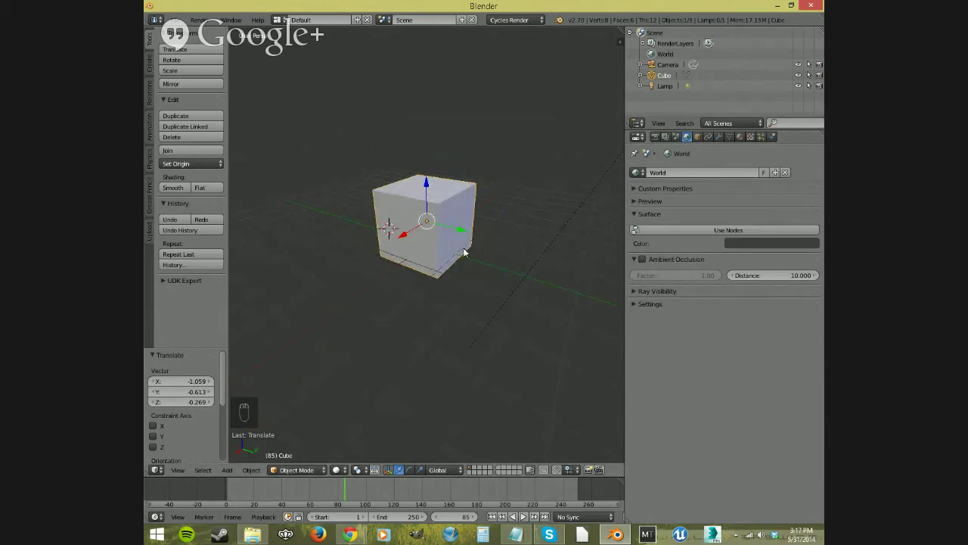
pyautogui.hotkey('shift', 'z')
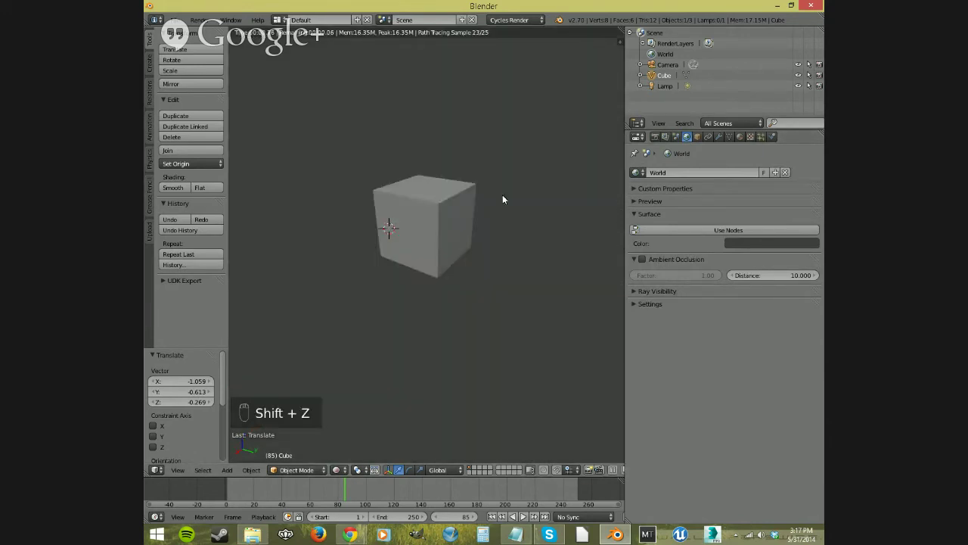
pyautogui.hotkey('shift', 'z')
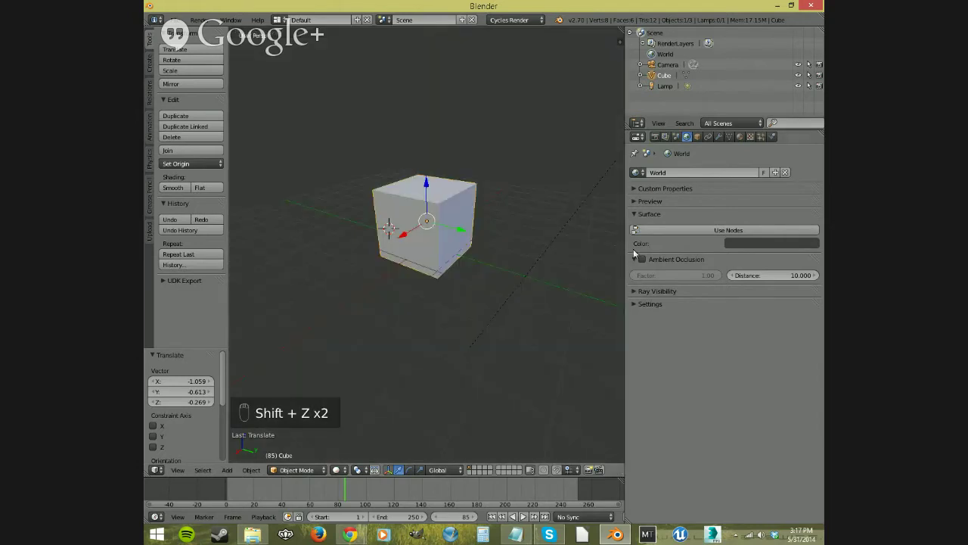
# Enable nodes for the world surface and assign an Environment Texture to the background color.
pyautogui.click(705, 232)
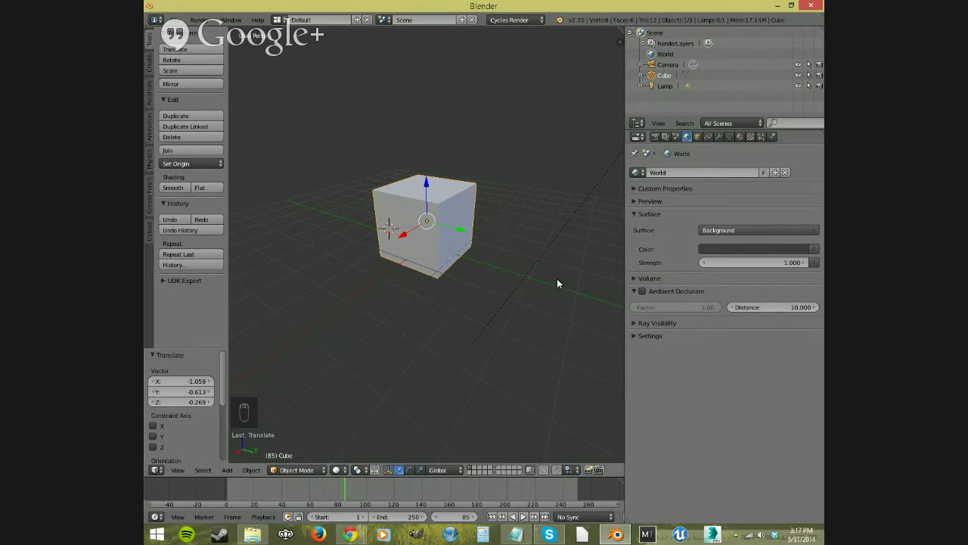
pyautogui.click(813, 250)
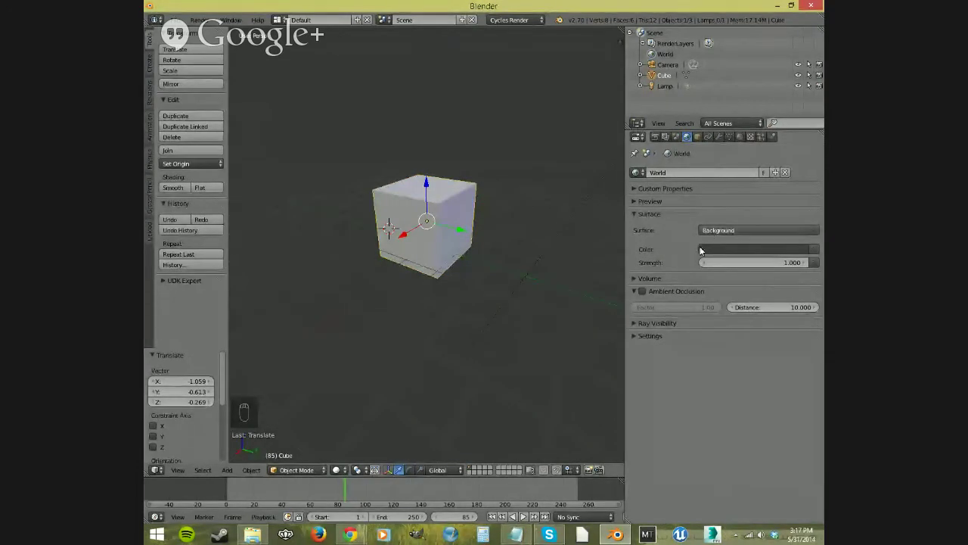
pyautogui.click(813, 251)
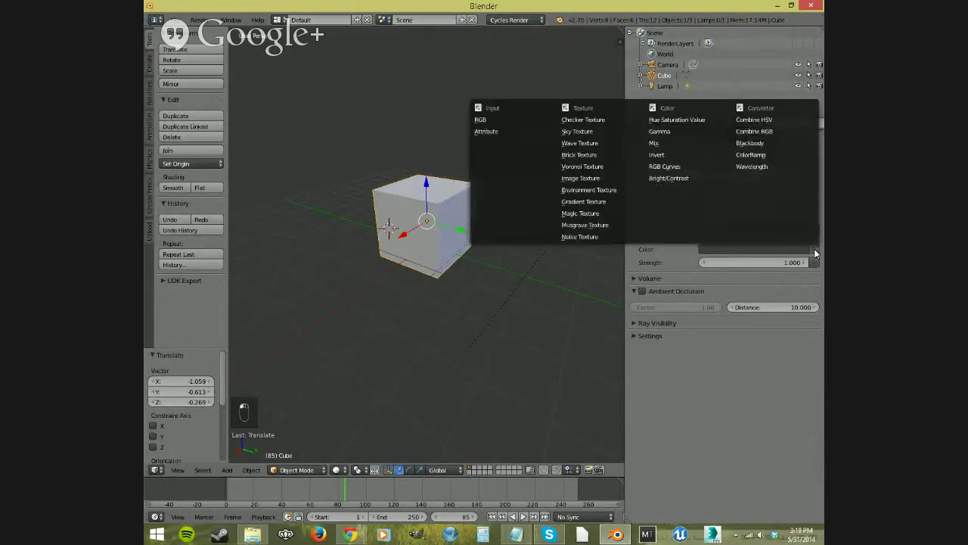
pyautogui.click(815, 250)
pyautogui.click(815, 249)
pyautogui.click(590, 191)
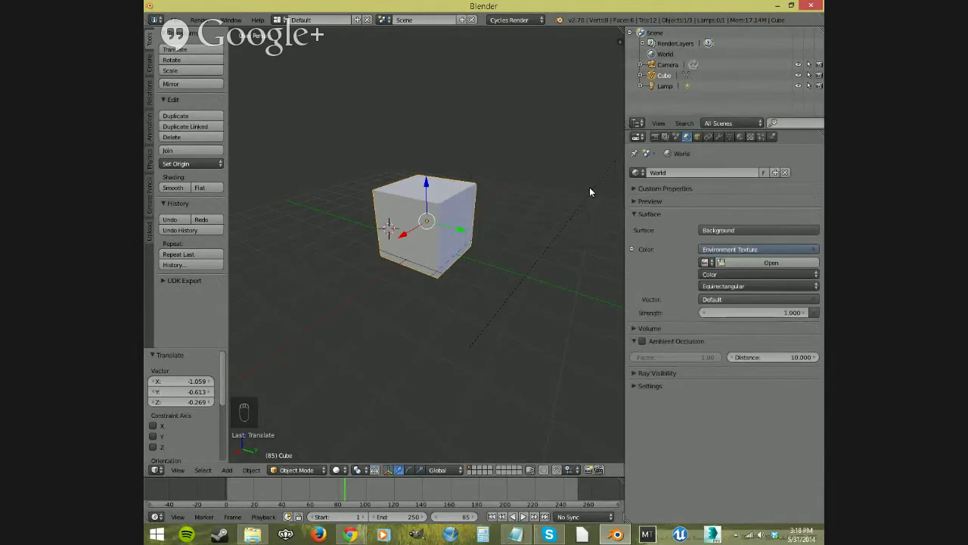
# Load Rome Market.hdr from the bookmarked HDRi folder as the world's environment image.
pyautogui.click(749, 263)
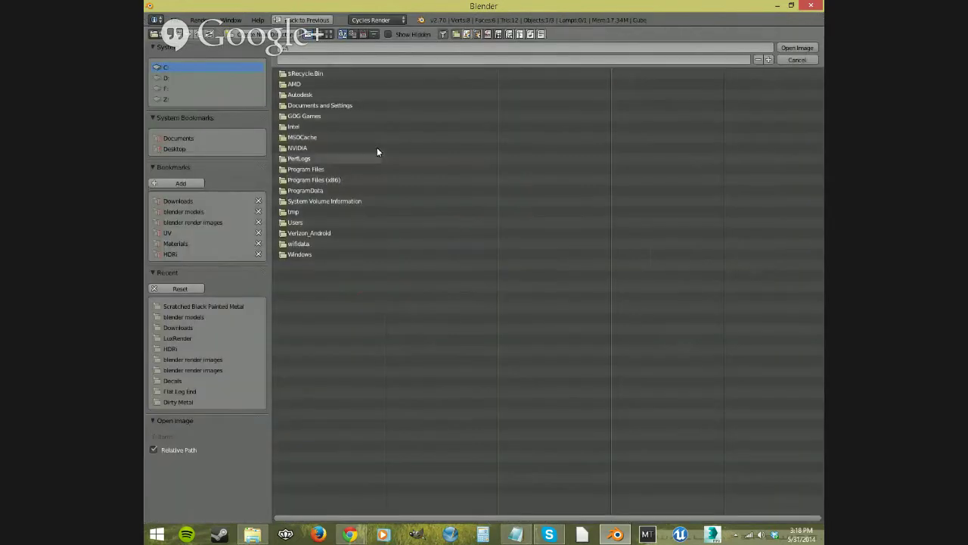
pyautogui.click(181, 253)
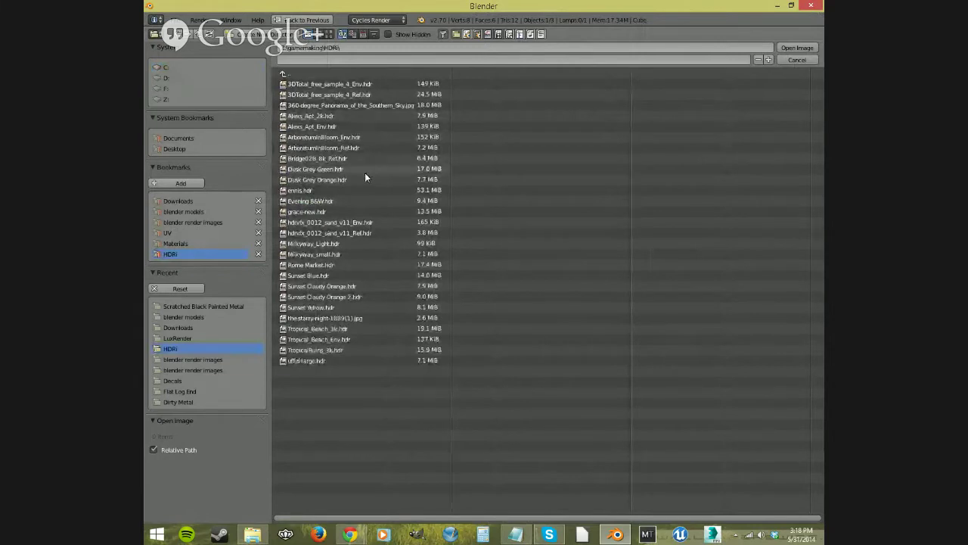
pyautogui.doubleClick(360, 264)
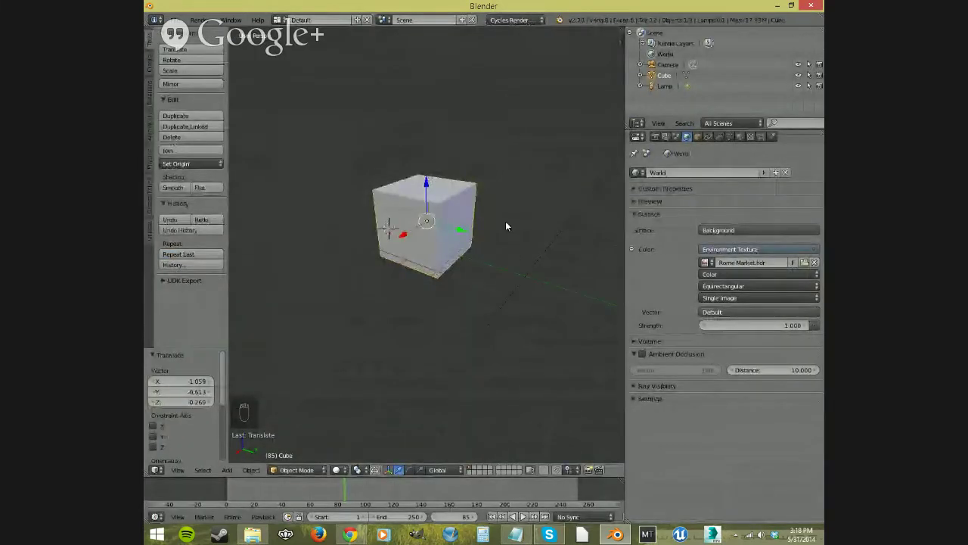
# Inspect the cube and its environment from several angles in rendered shading, and return to solid shading.
pyautogui.hotkey('shift', 'z')
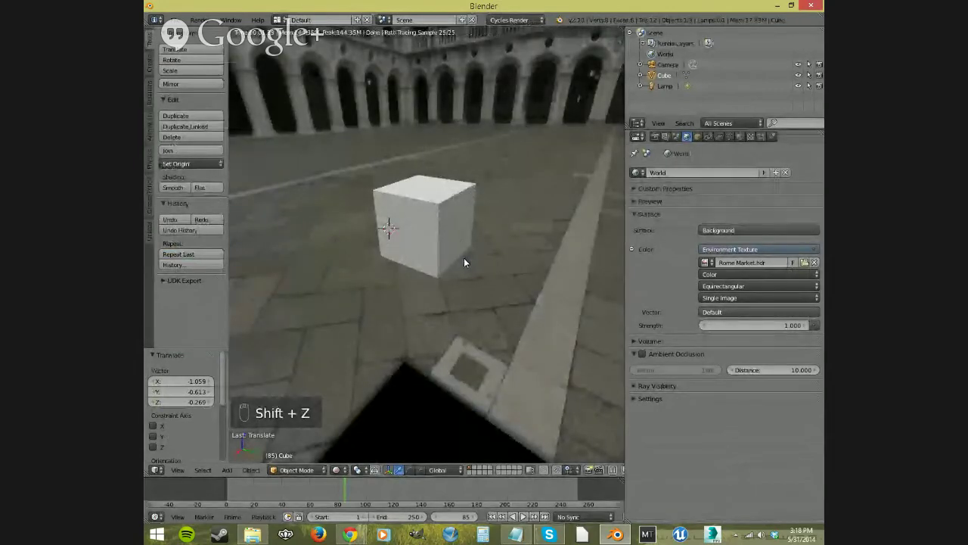
pyautogui.moveTo(478, 246); pyautogui.dragTo(511, 240, button='middle')
pyautogui.moveTo(454, 253); pyautogui.dragTo(501, 268, button='middle')
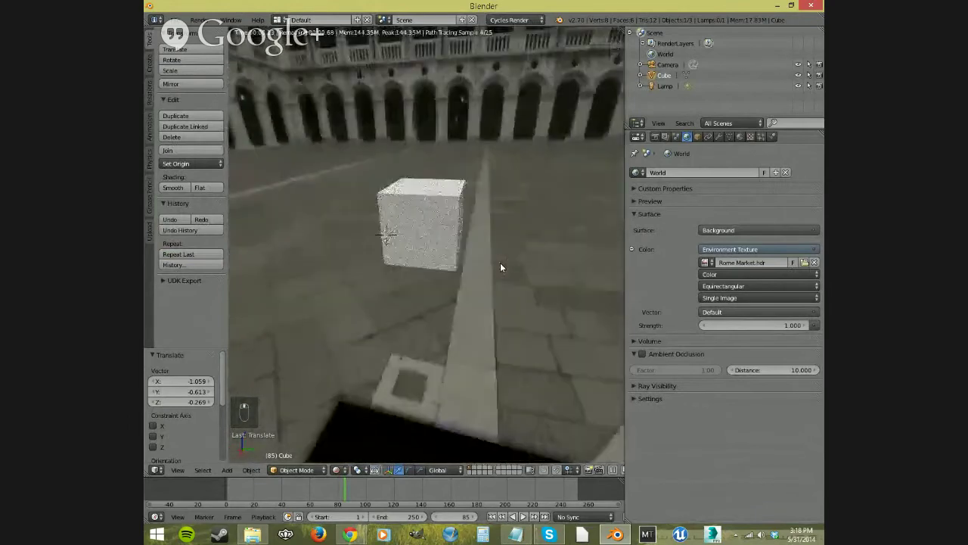
pyautogui.moveTo(419, 278); pyautogui.dragTo(510, 272, button='middle')
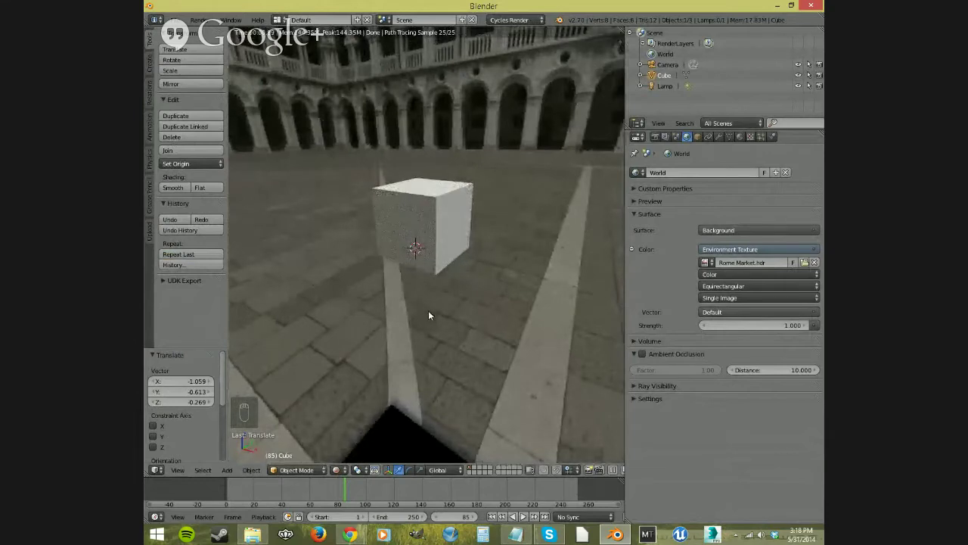
pyautogui.moveTo(453, 273); pyautogui.dragTo(434, 281, button='middle')
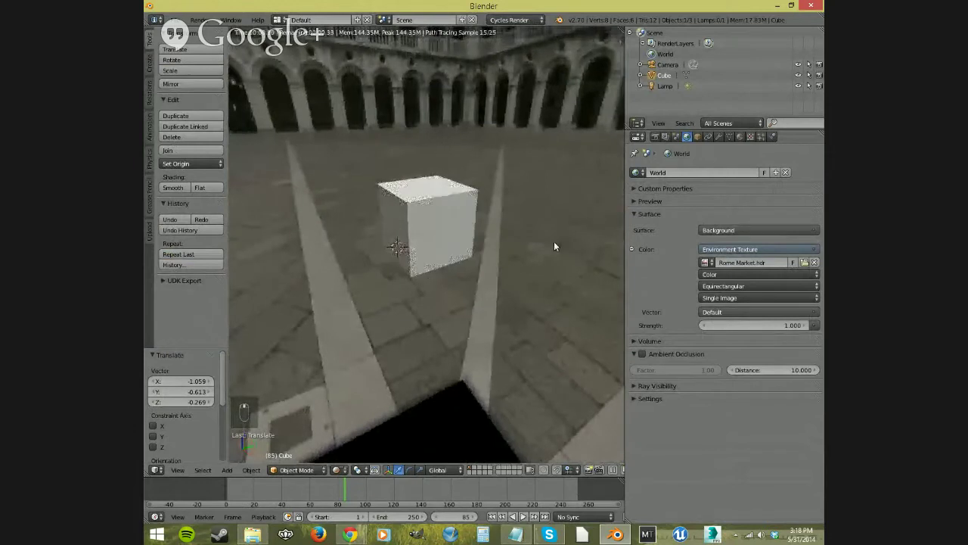
pyautogui.hotkey('shift', 'z')
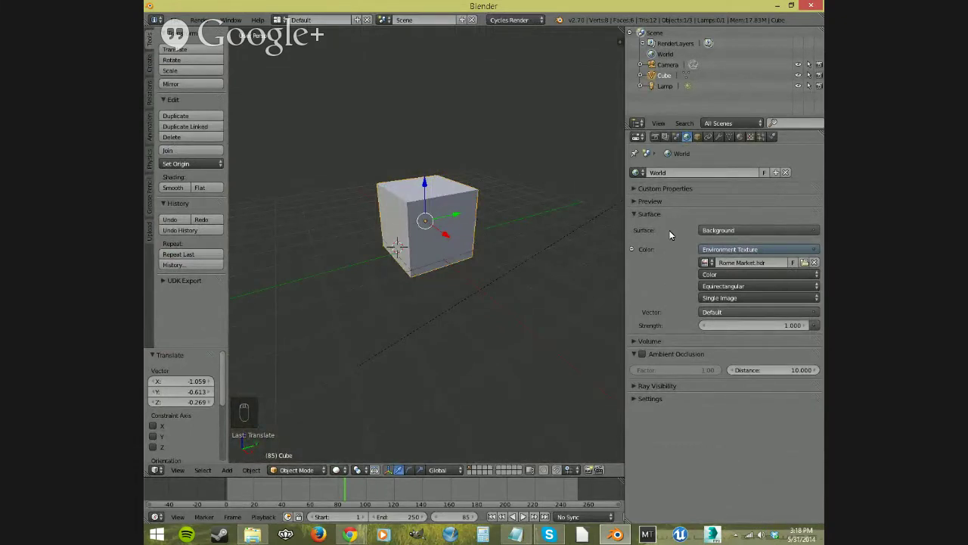
# Disconnect the Environment Texture from the world's background color.
pyautogui.rightClick(814, 250)
pyautogui.press('Escape')
pyautogui.click(812, 250)
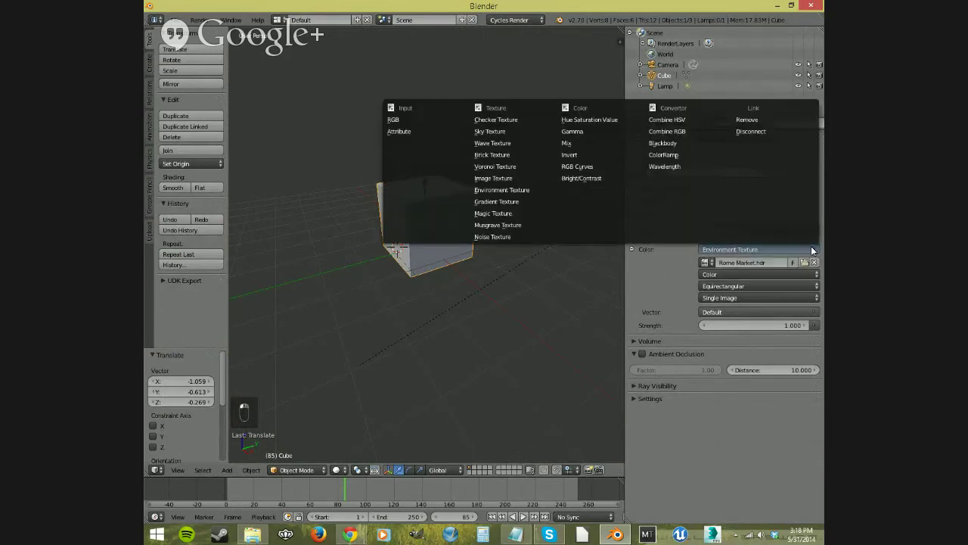
pyautogui.click(756, 130)
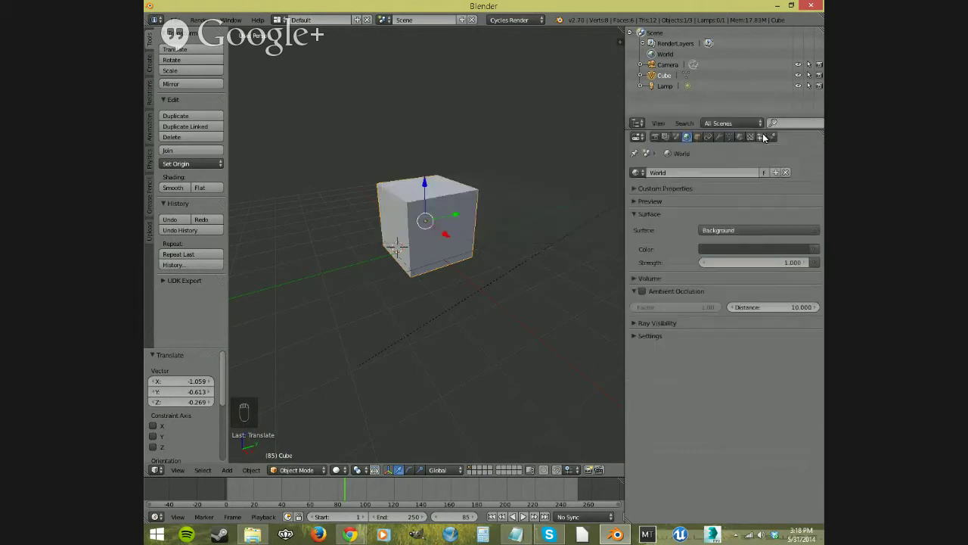
# Reassign an Environment Texture to the world's background color and load Rome Market.hdr from the bookmarked HDRi folder.
pyautogui.click(815, 250)
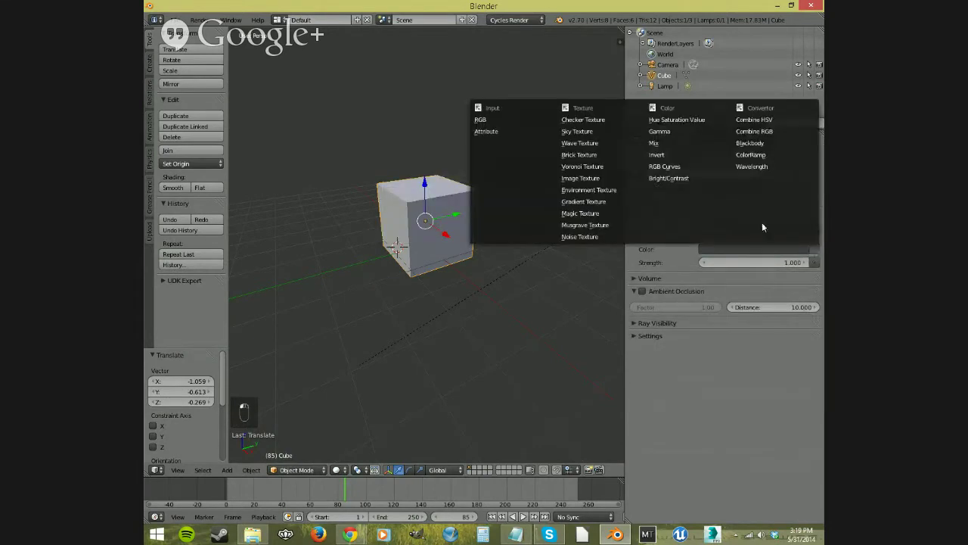
pyautogui.click(616, 192)
pyautogui.click(763, 259)
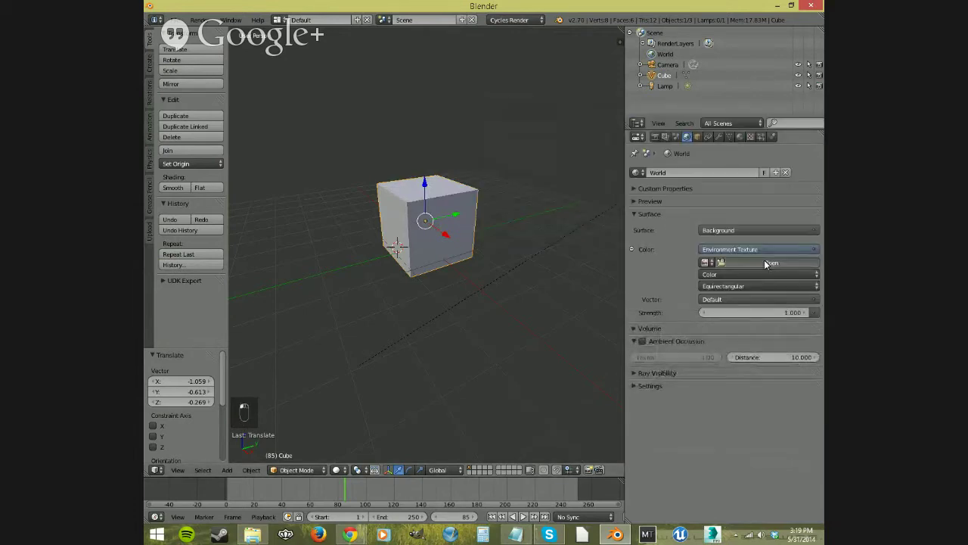
pyautogui.click(193, 254)
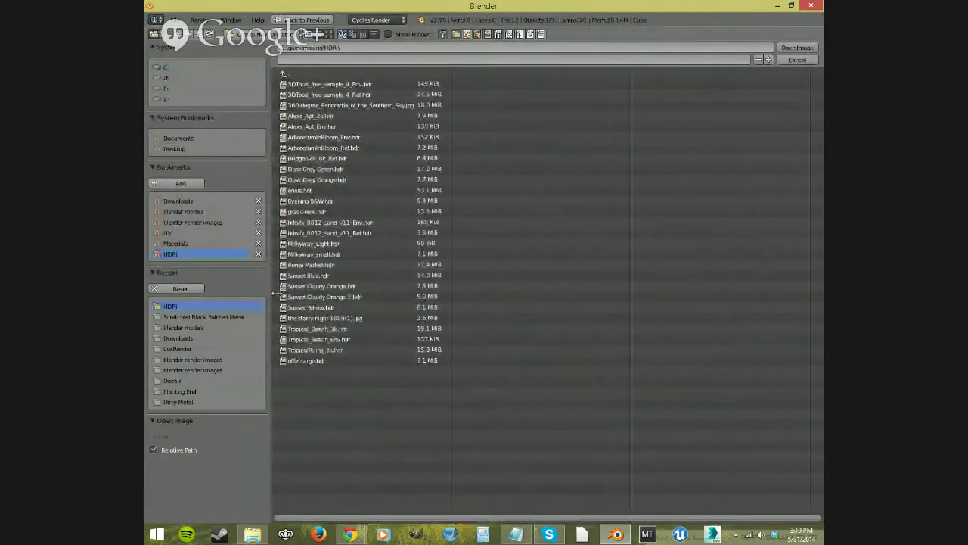
pyautogui.doubleClick(326, 266)
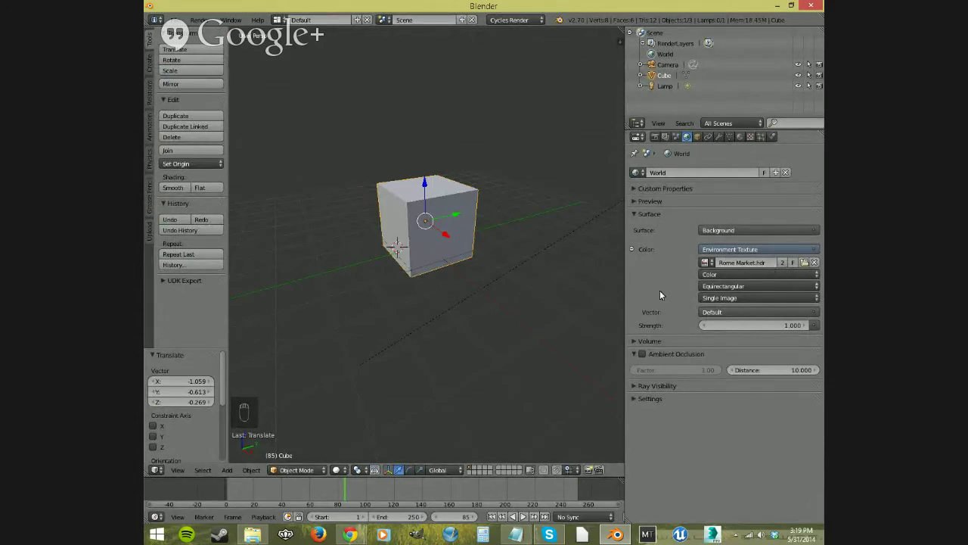
# Collapse the world's Surface section and review the cube's object properties and constraints.
pyautogui.click(679, 213)
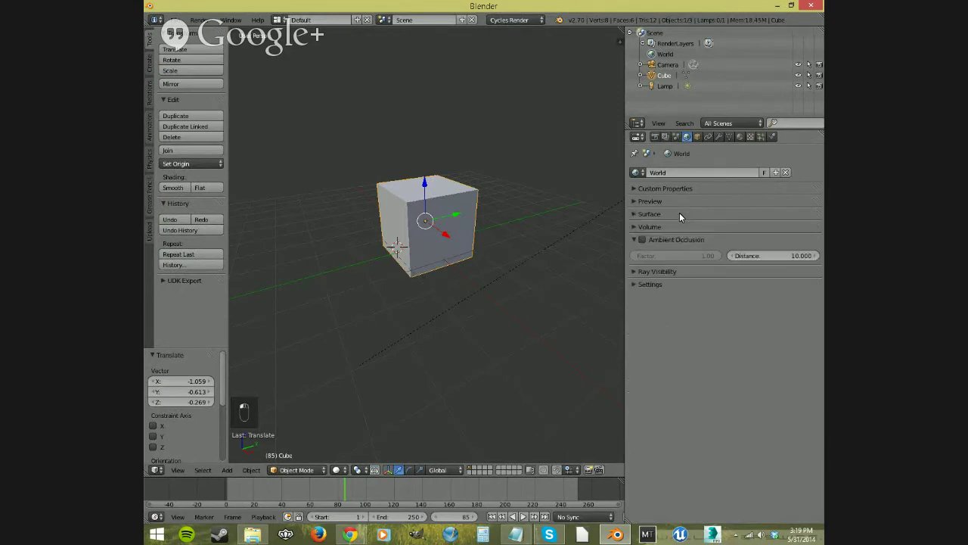
pyautogui.click(698, 136)
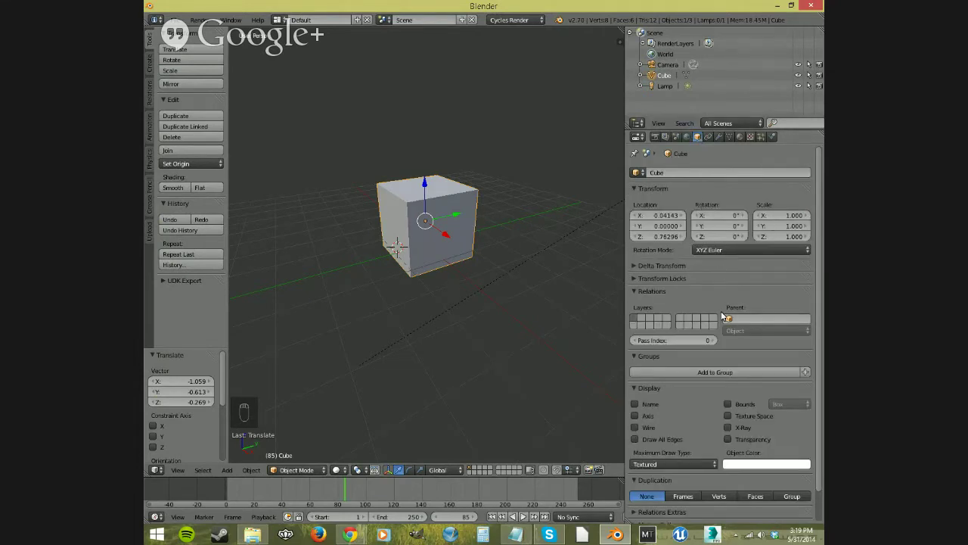
pyautogui.scroll(-2, 721, 324)
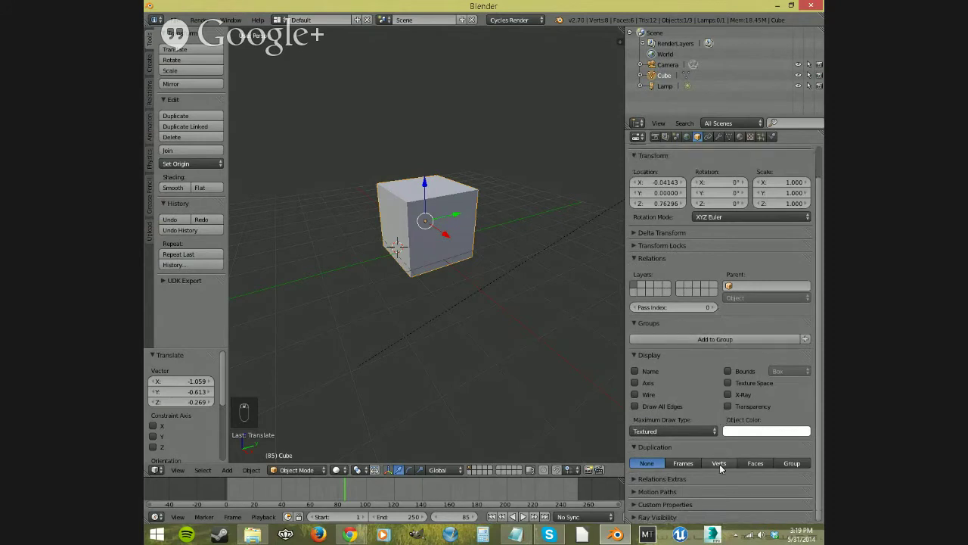
pyautogui.scroll(2, 711, 472)
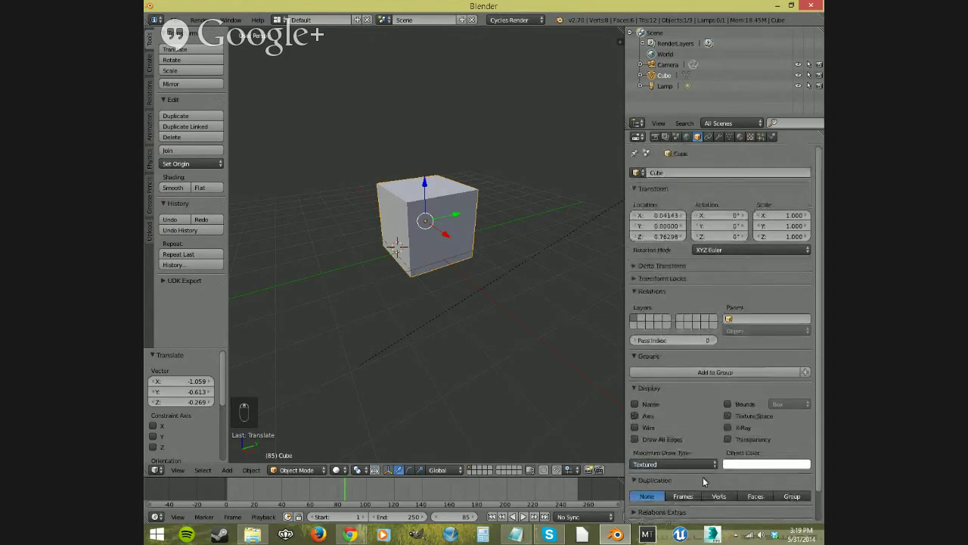
pyautogui.click(709, 138)
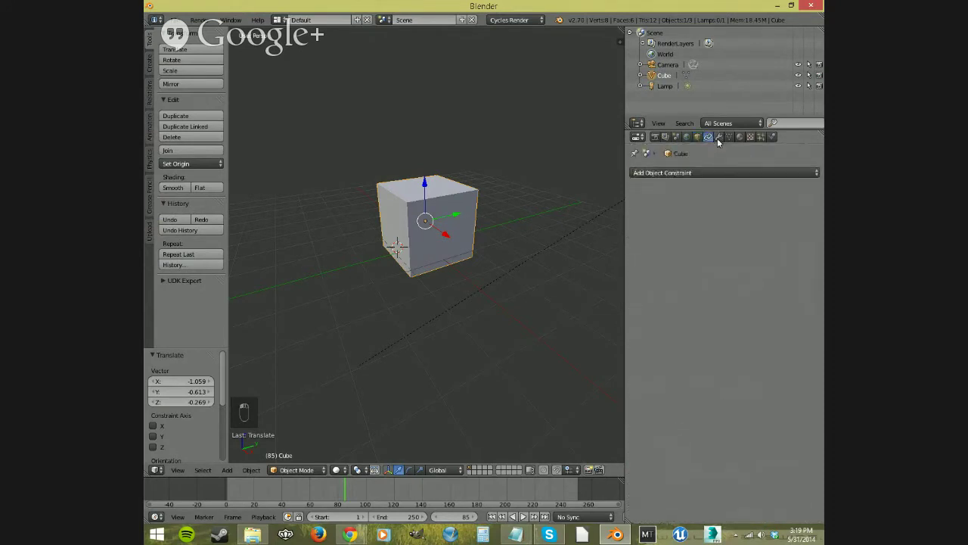
# Add a Subdivision Surface modifier to the cube and set its view subdivisions to 4.
pyautogui.click(719, 139)
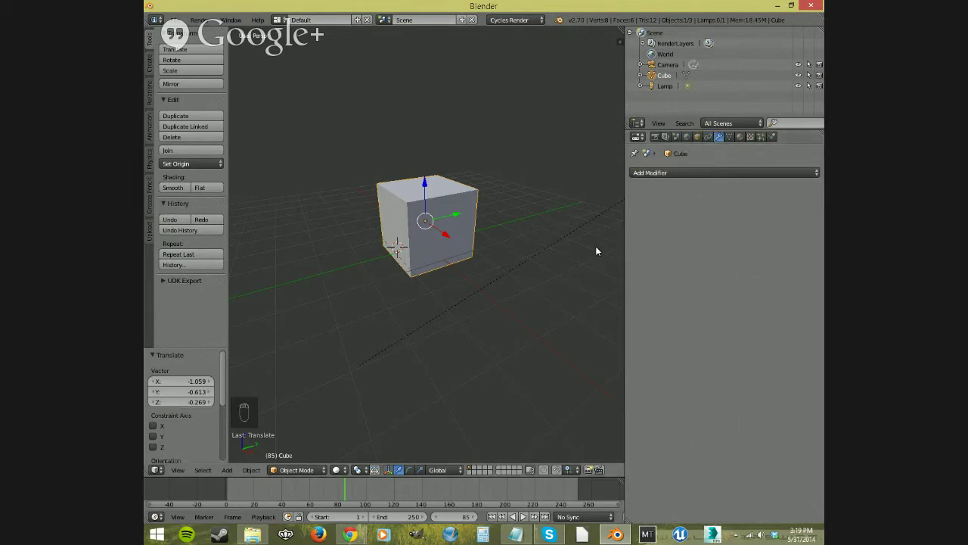
pyautogui.click(716, 173)
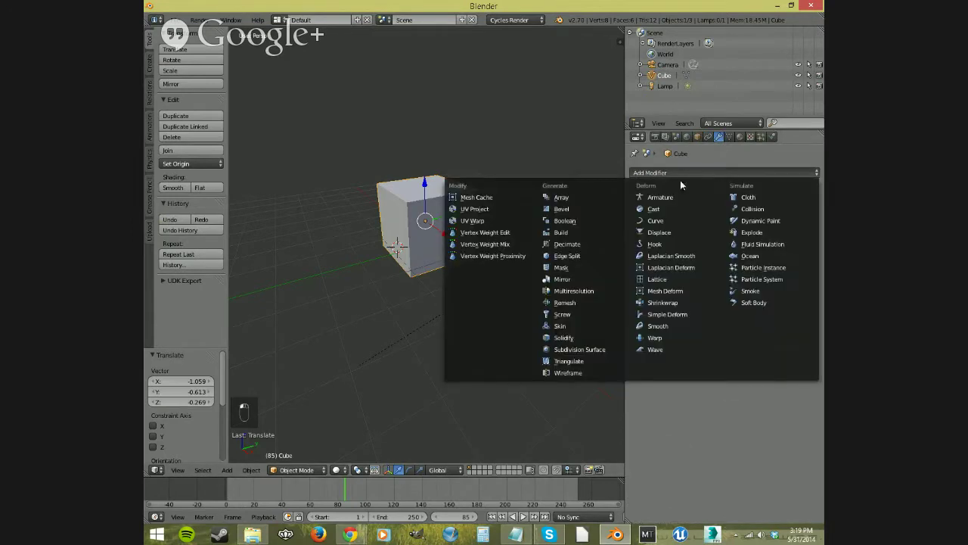
pyautogui.click(588, 350)
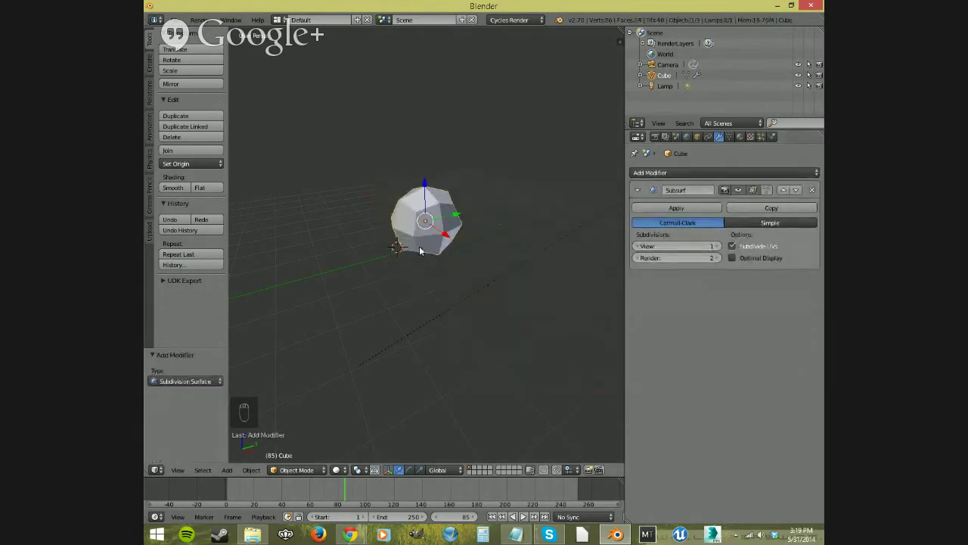
pyautogui.moveTo(423, 252)
pyautogui.mouseDown(button='middle')
pyautogui.moveTo(517, 242)
pyautogui.moveTo(374, 265)
pyautogui.moveTo(414, 250)
pyautogui.mouseUp(button='middle')
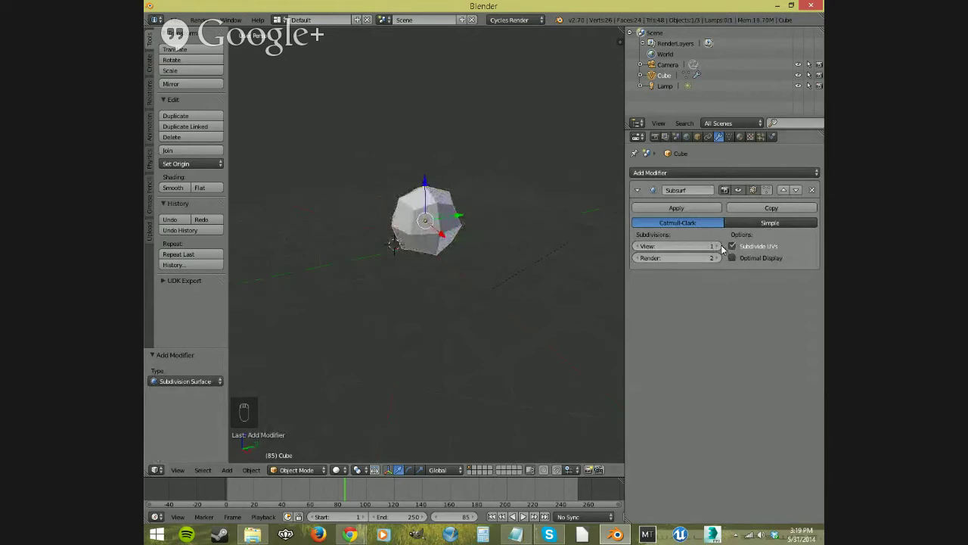
pyautogui.click(716, 246)
pyautogui.click(719, 247)
pyautogui.click(719, 246)
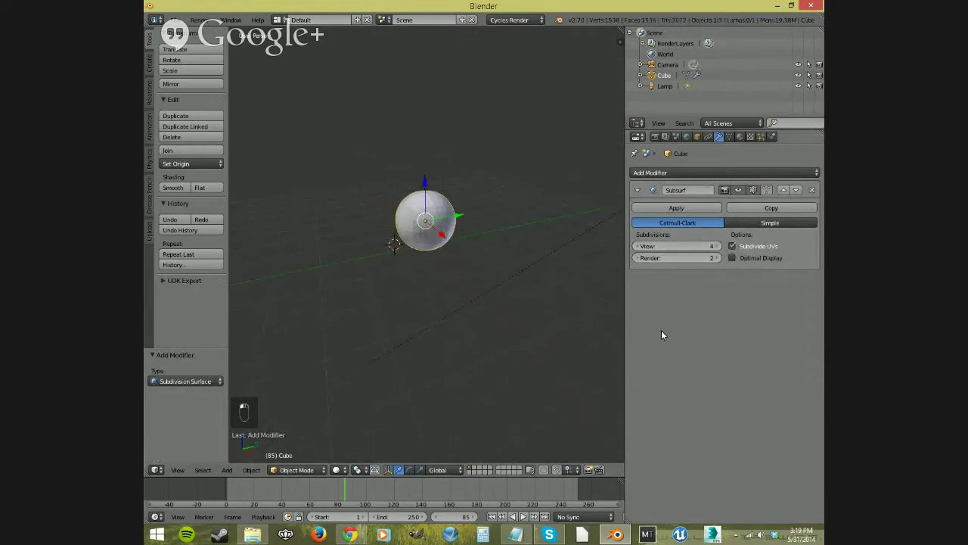
# Lower the cube's Subsurf view subdivisions to 0, and raise them to 1.
pyautogui.click(640, 248)
pyautogui.click(640, 247)
pyautogui.click(639, 248)
pyautogui.click(640, 247)
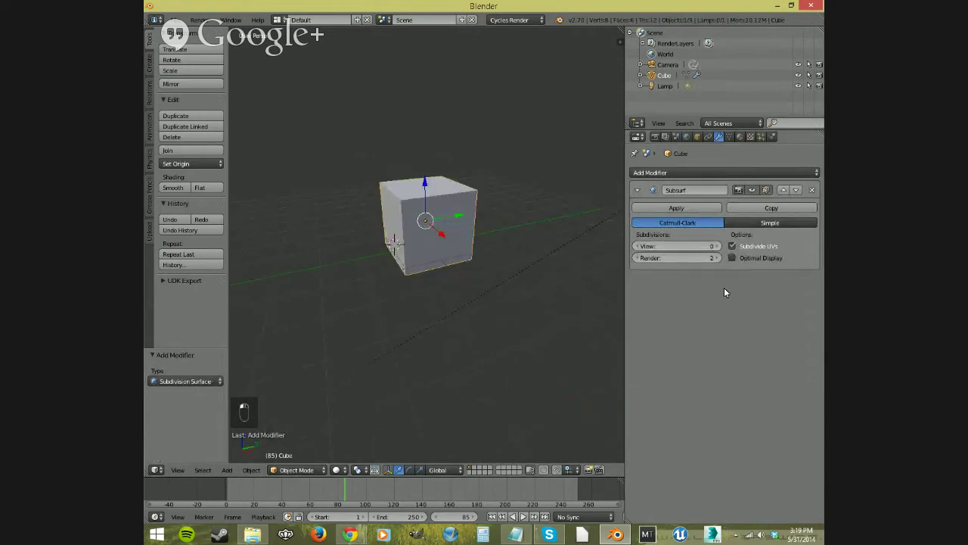
pyautogui.click(716, 246)
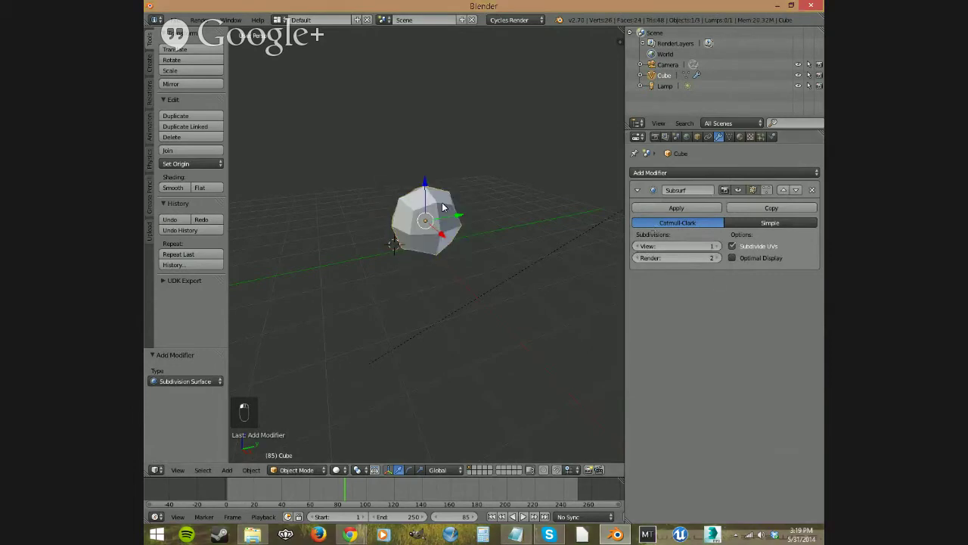
# Remove the Subsurf modifier from the cube and look over the available modifier types.
pyautogui.click(811, 190)
pyautogui.click(751, 173)
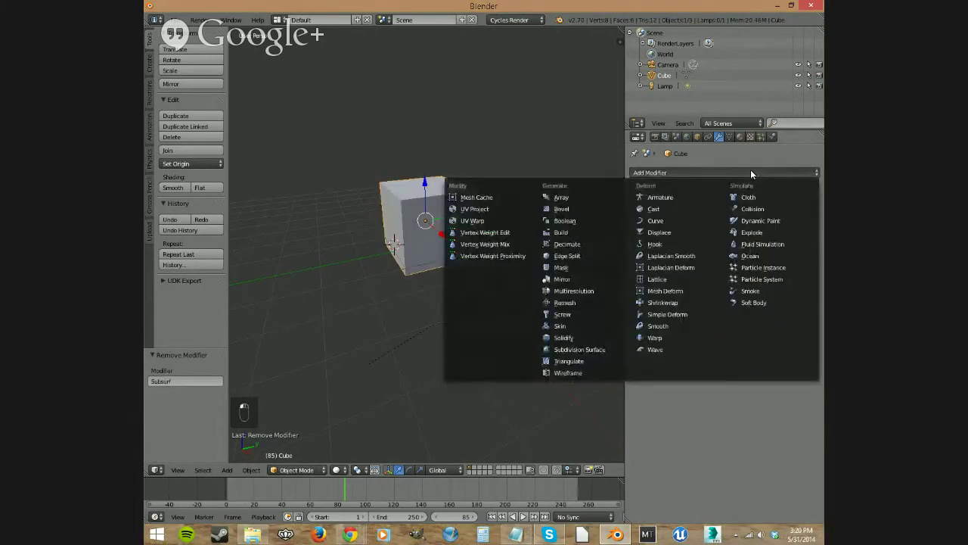
pyautogui.click(729, 172)
# Turn off Double Sided normals in the cube's mesh data.
pyautogui.click(729, 138)
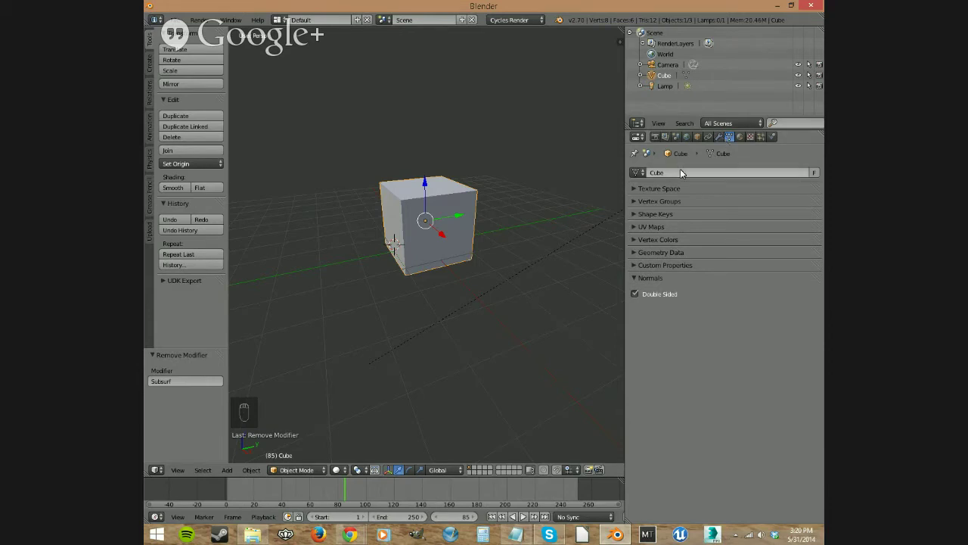
pyautogui.click(643, 173)
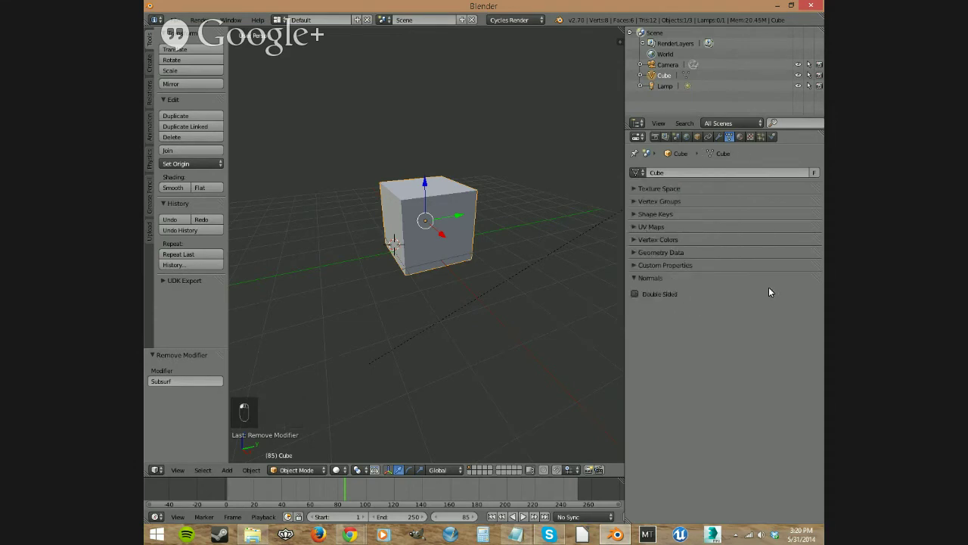
# Show the cube's material settings and enlarge the material slot list.
pyautogui.click(740, 138)
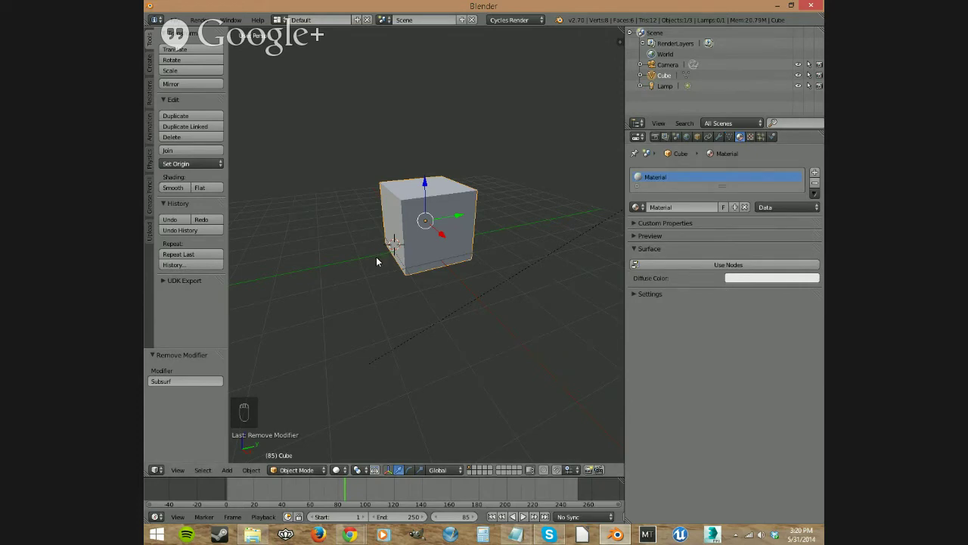
pyautogui.moveTo(376, 256); pyautogui.dragTo(457, 259, button='middle')
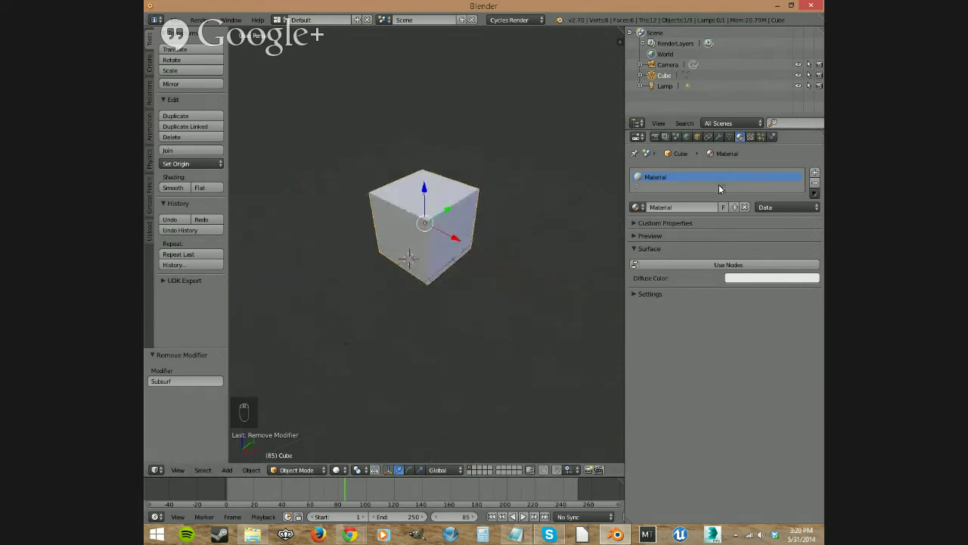
pyautogui.moveTo(719, 184); pyautogui.dragTo(714, 208)
pyautogui.moveTo(438, 248)
pyautogui.mouseDown(button='middle')
pyautogui.moveTo(424, 249)
pyautogui.moveTo(438, 243)
pyautogui.mouseUp(button='middle')
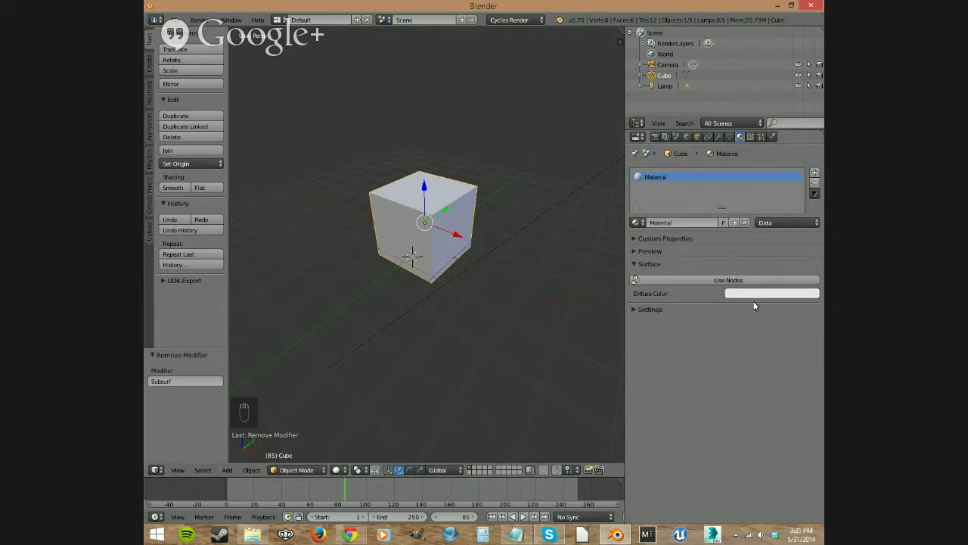
# Compare the material settings under the Blender Render and Blender Game engines, and return to Cycles Render.
pyautogui.click(534, 21)
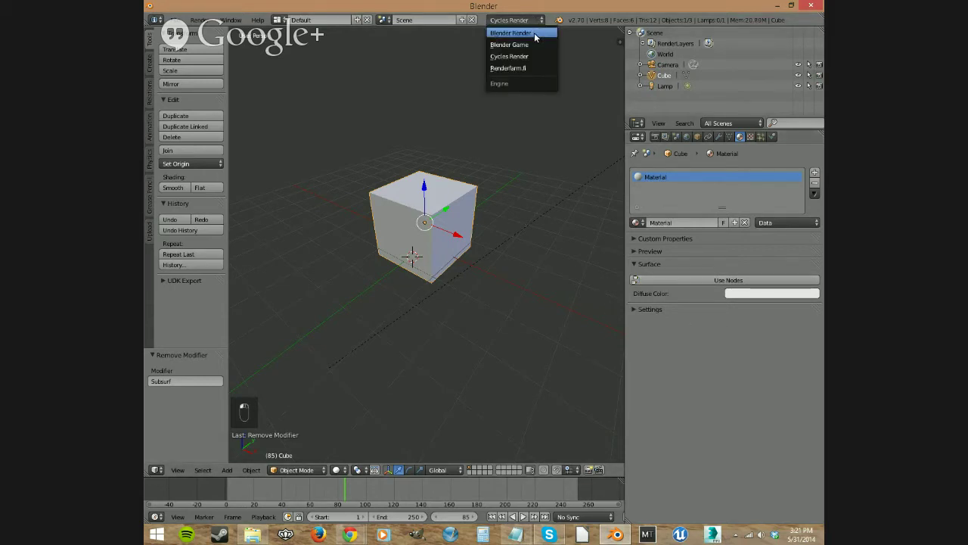
pyautogui.click(534, 34)
pyautogui.click(535, 21)
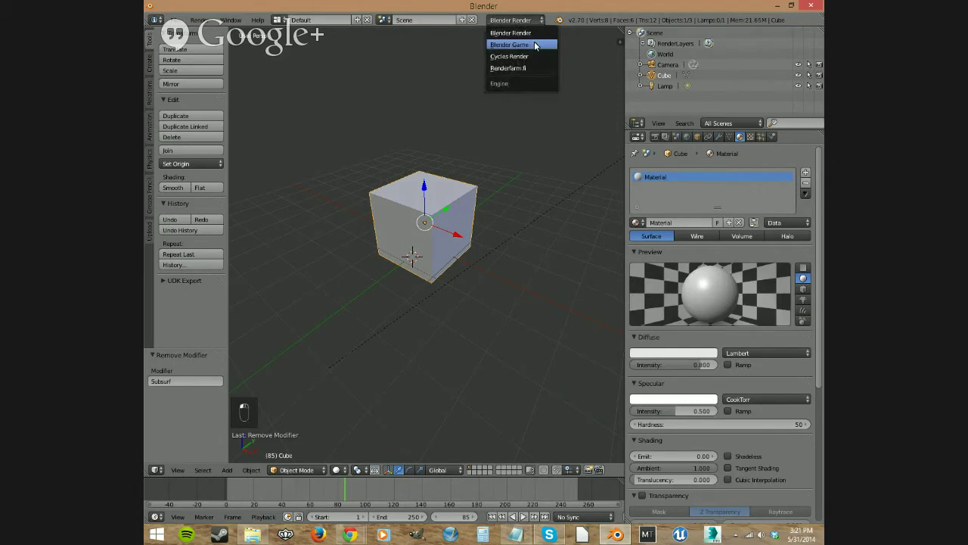
pyautogui.click(535, 44)
pyautogui.click(535, 21)
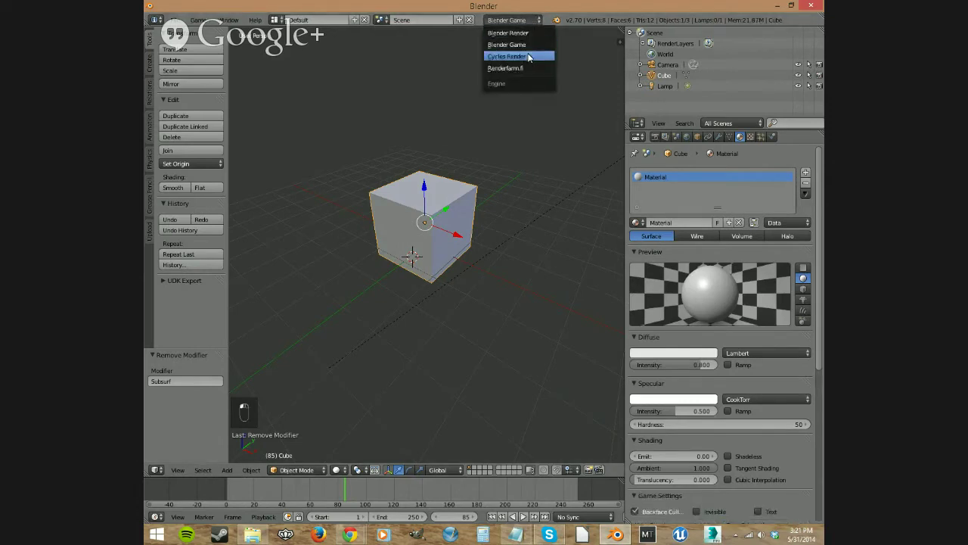
pyautogui.click(522, 57)
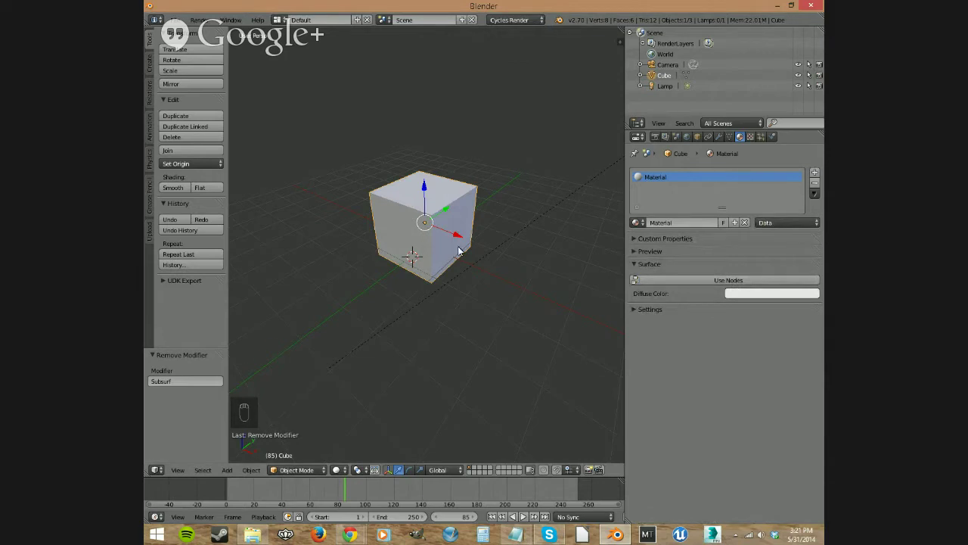
# Preview the cube in rendered shading, and check its material settings in Blender Render before returning to Cycles Render.
pyautogui.hotkey('shift', 'z')
pyautogui.moveTo(457, 250); pyautogui.dragTo(450, 257, button='middle')
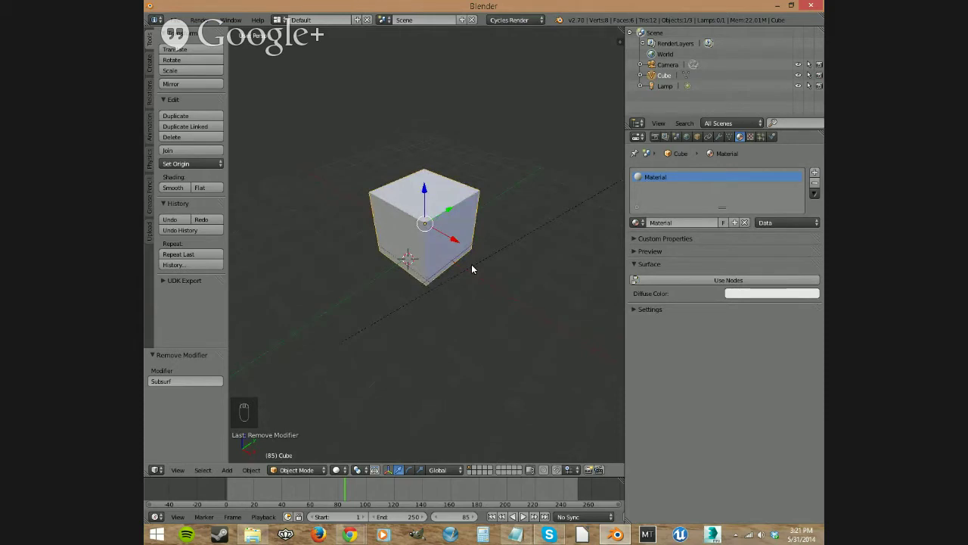
pyautogui.click(501, 21)
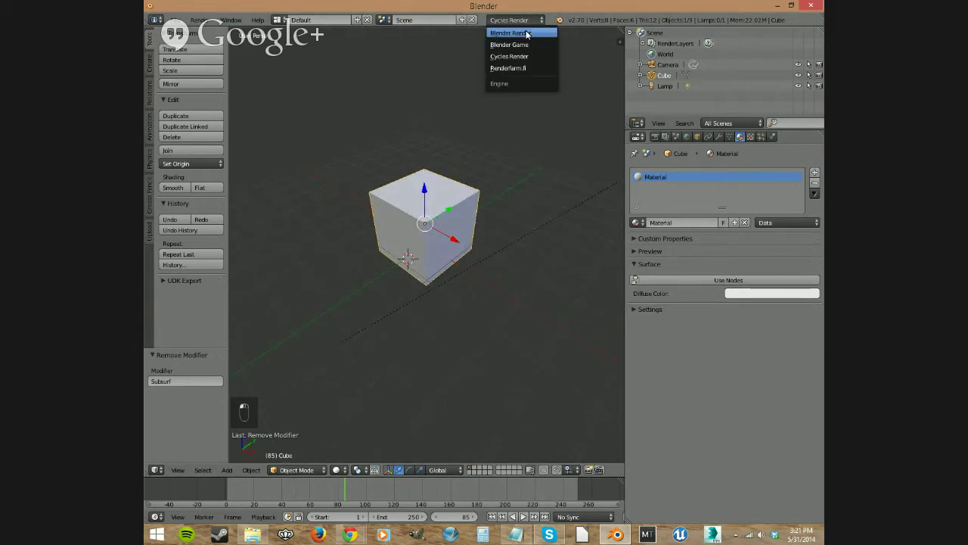
pyautogui.click(510, 33)
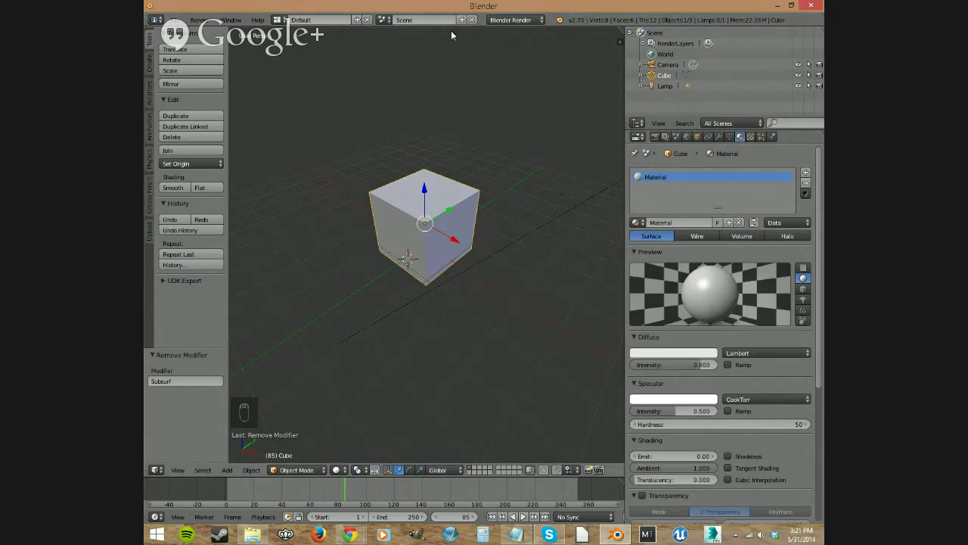
pyautogui.click(539, 23)
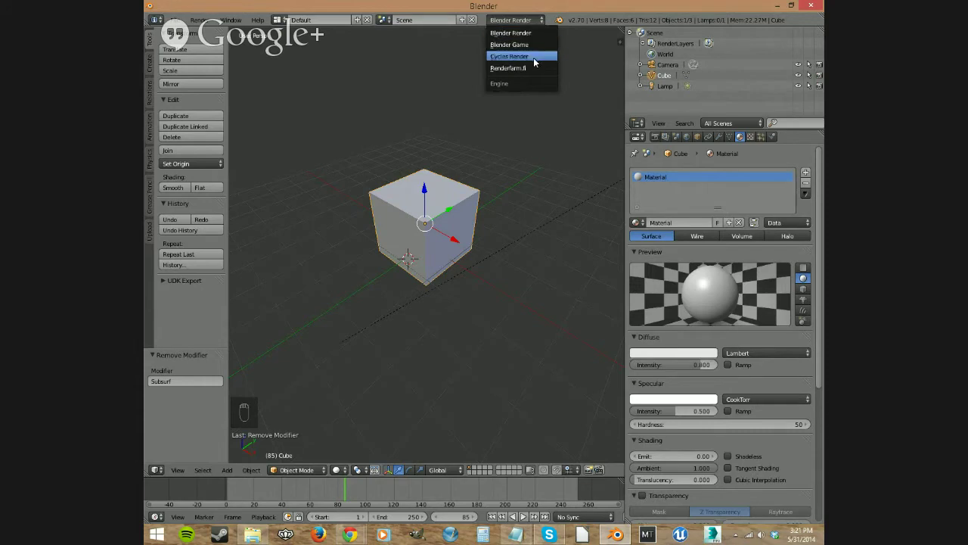
pyautogui.click(537, 57)
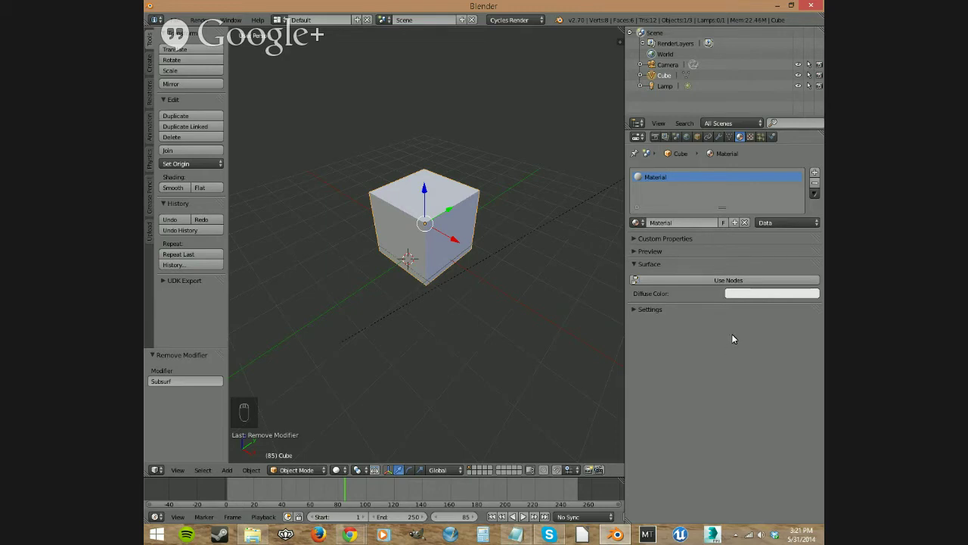
# Examine the node and mapping settings of the world's environment texture.
pyautogui.click(749, 137)
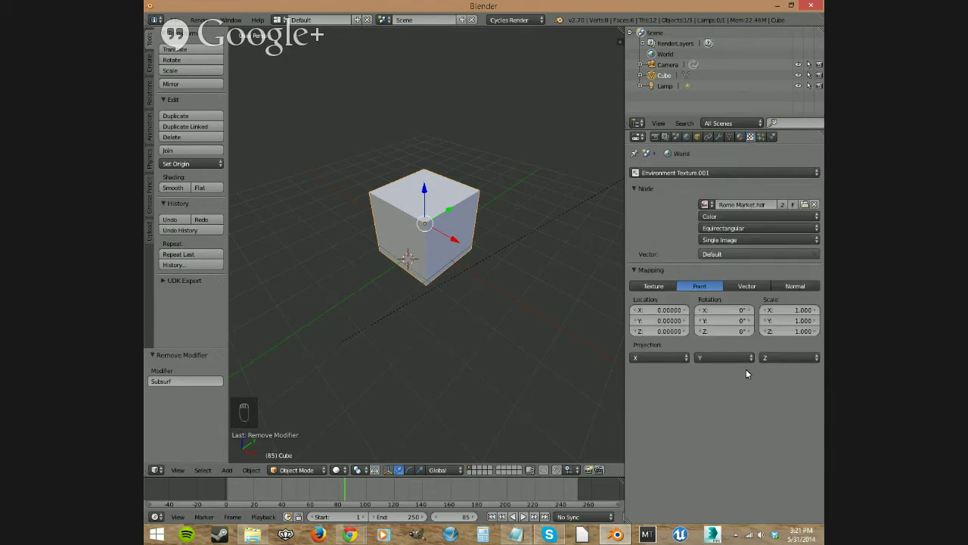
pyautogui.click(688, 172)
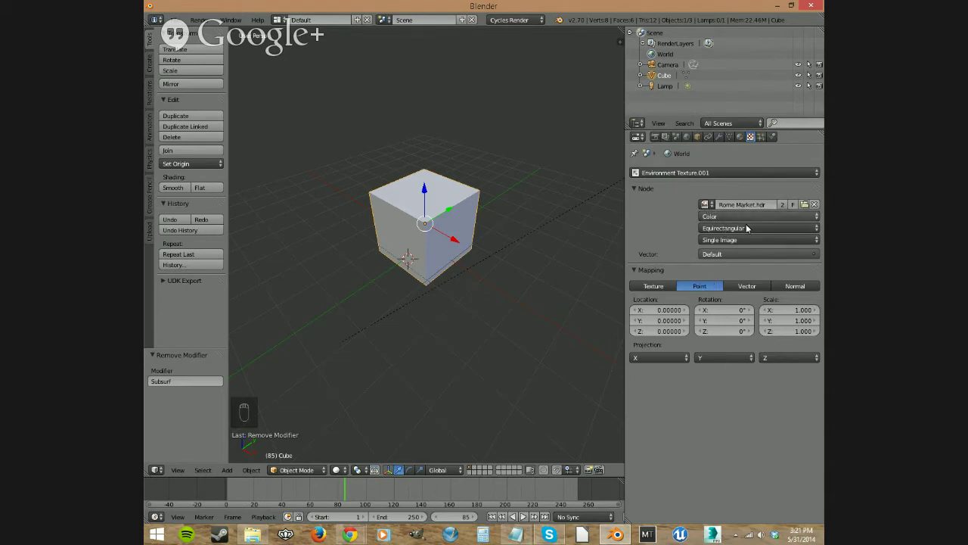
# Examine the world's texture settings and compare them with the cube's particle system settings.
pyautogui.click(714, 170)
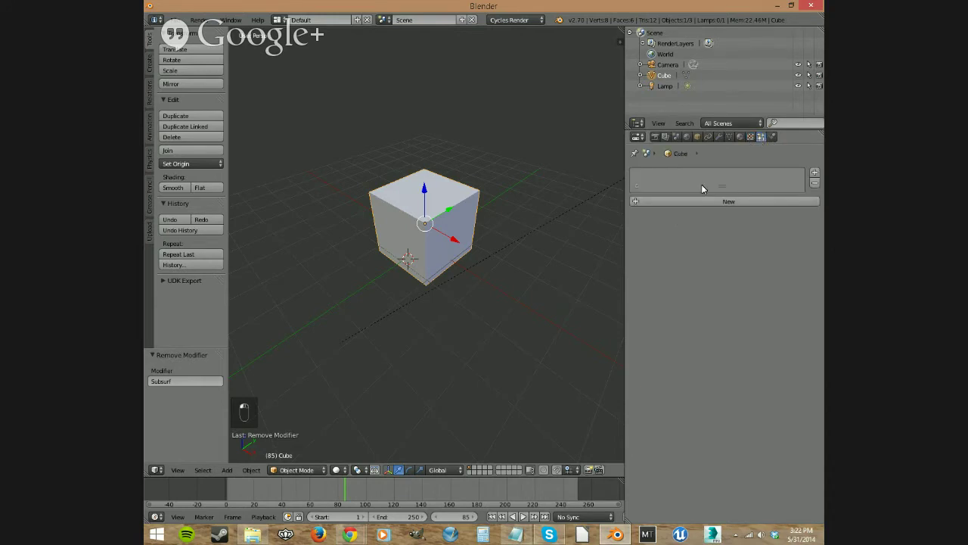
pyautogui.click(749, 137)
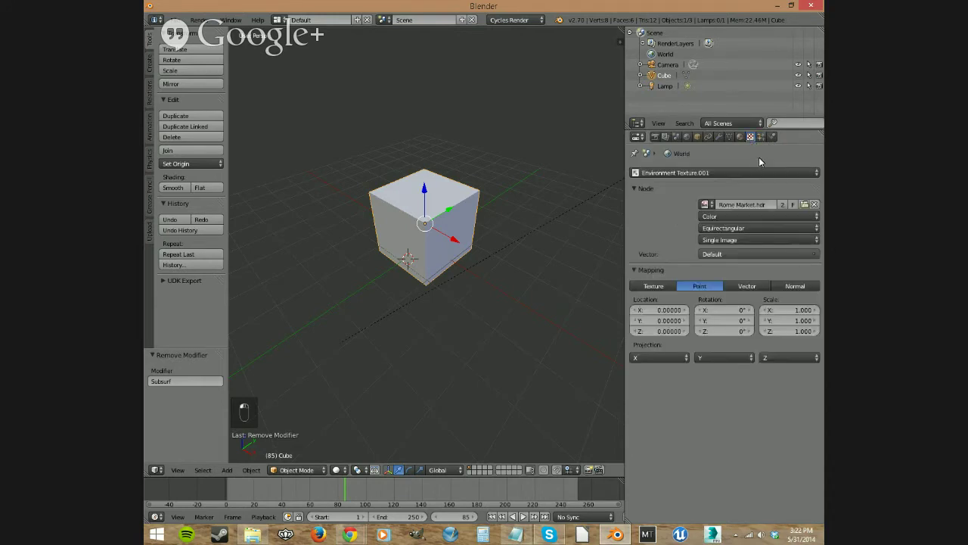
pyautogui.click(761, 137)
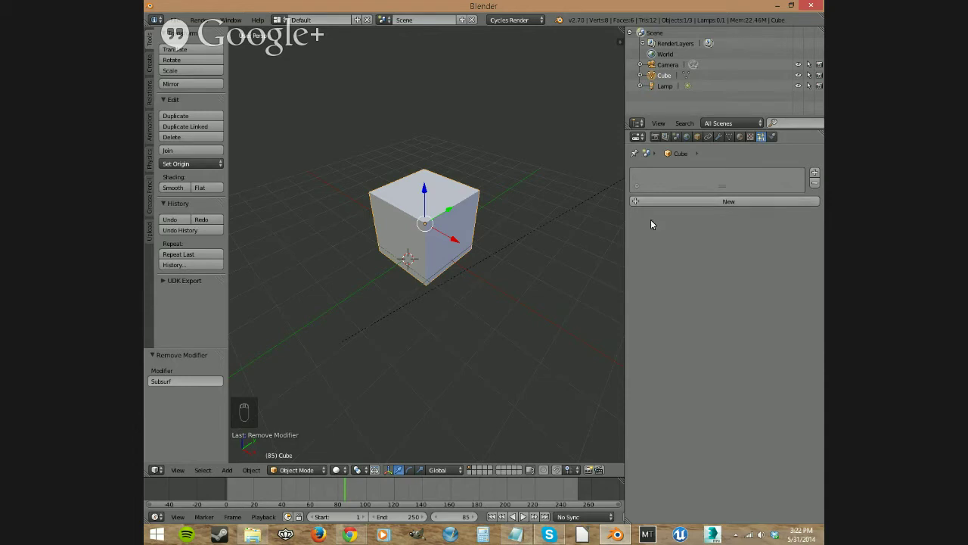
pyautogui.scroll(-3, 435, 242)
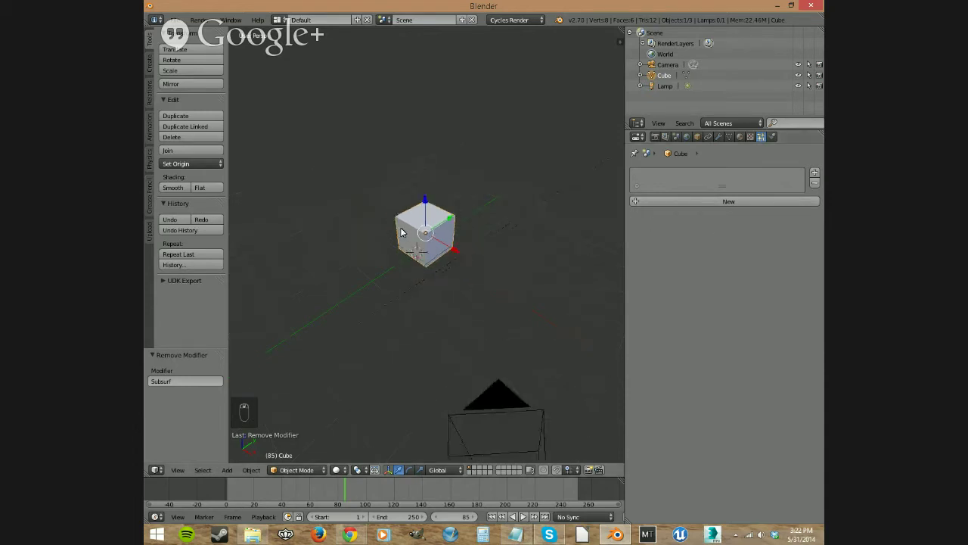
pyautogui.scroll(1, 405, 235)
pyautogui.scroll(1, 401, 232)
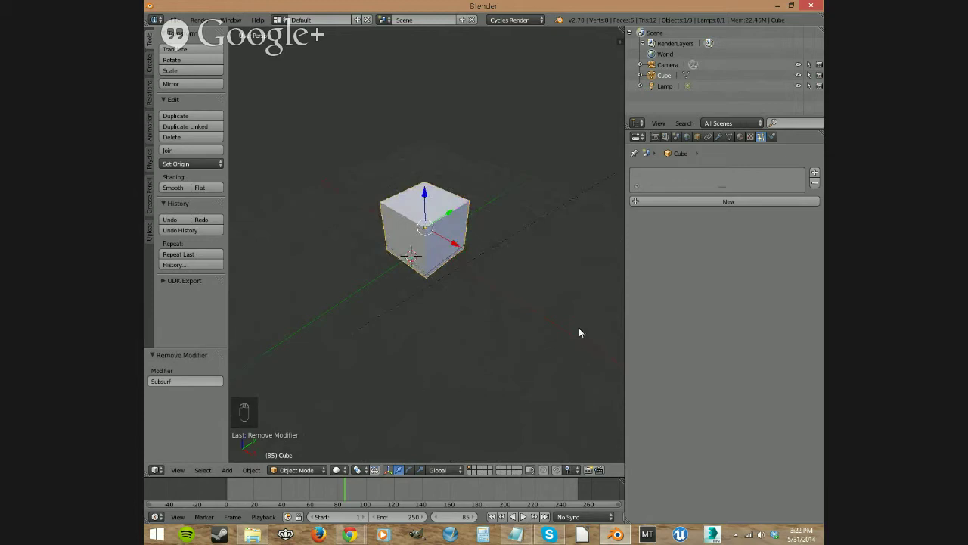
# Show the cube's physics options and move the cube about 0.19 units along the Z axis.
pyautogui.click(772, 137)
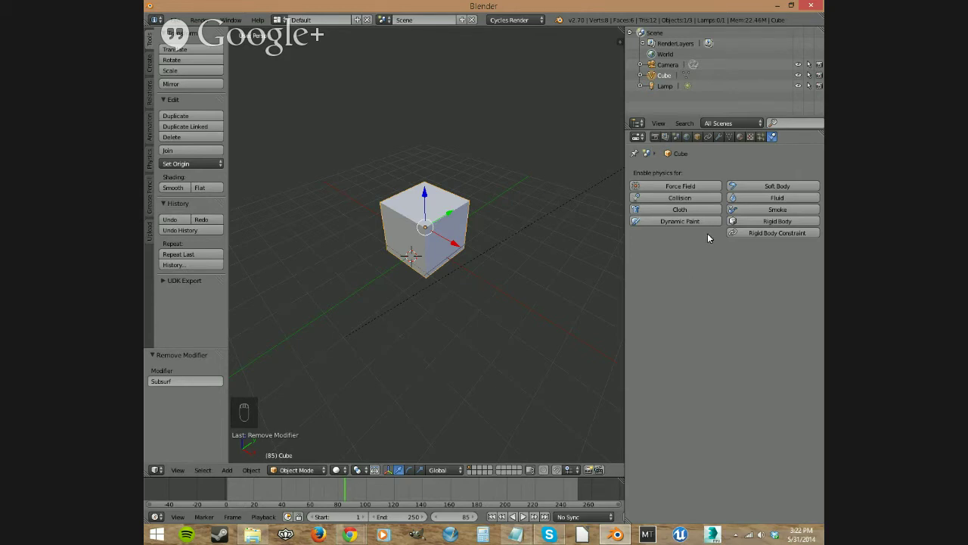
pyautogui.moveTo(430, 190)
pyautogui.mouseDown()
pyautogui.moveTo(425, 183)
pyautogui.moveTo(427, 191)
pyautogui.mouseUp()
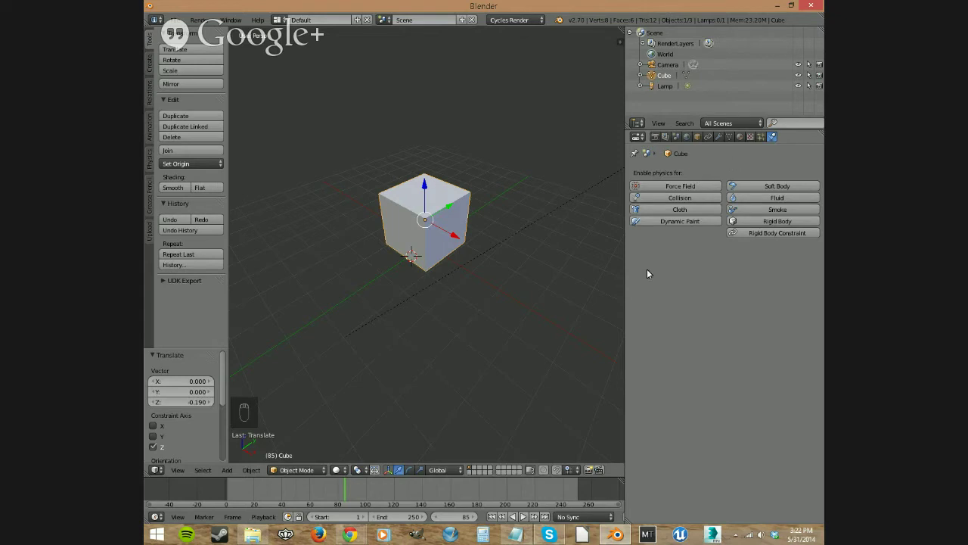
# Widen the 3D view and enlarge the timeline, returning the animation to frame 1.
pyautogui.click(620, 294)
pyautogui.moveTo(625, 301); pyautogui.dragTo(726, 303)
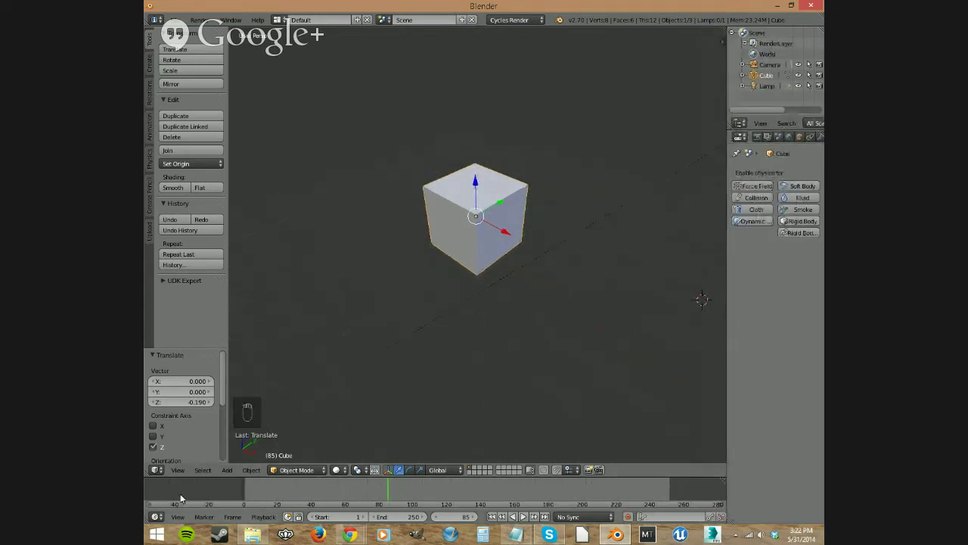
pyautogui.moveTo(210, 477); pyautogui.dragTo(213, 395)
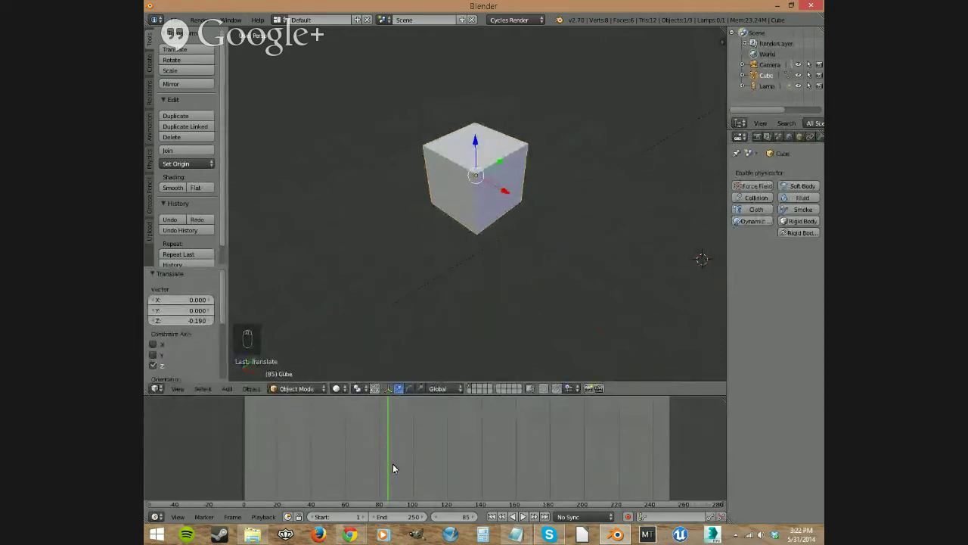
pyautogui.click(493, 517)
# Change the timeline area to the Node Editor and make it slightly taller.
pyautogui.click(156, 517)
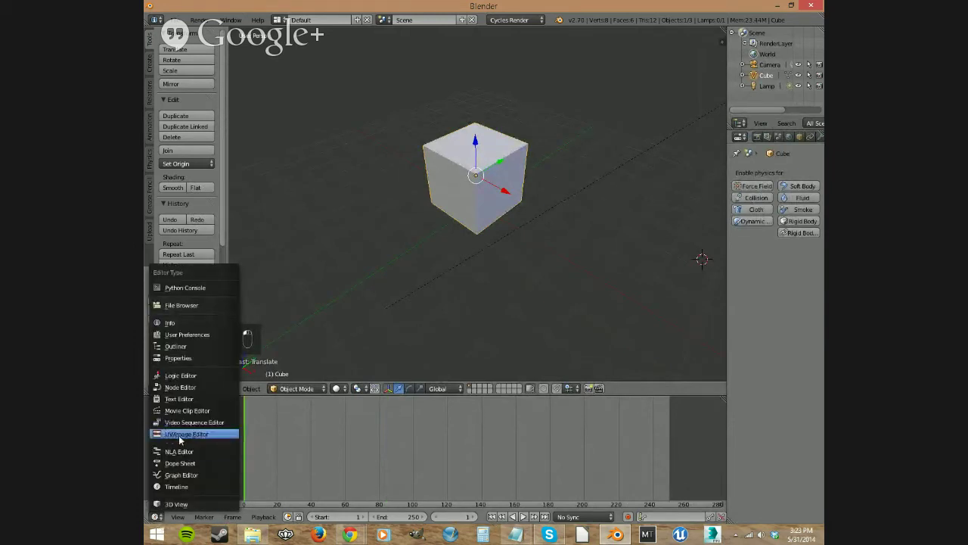
pyautogui.click(180, 387)
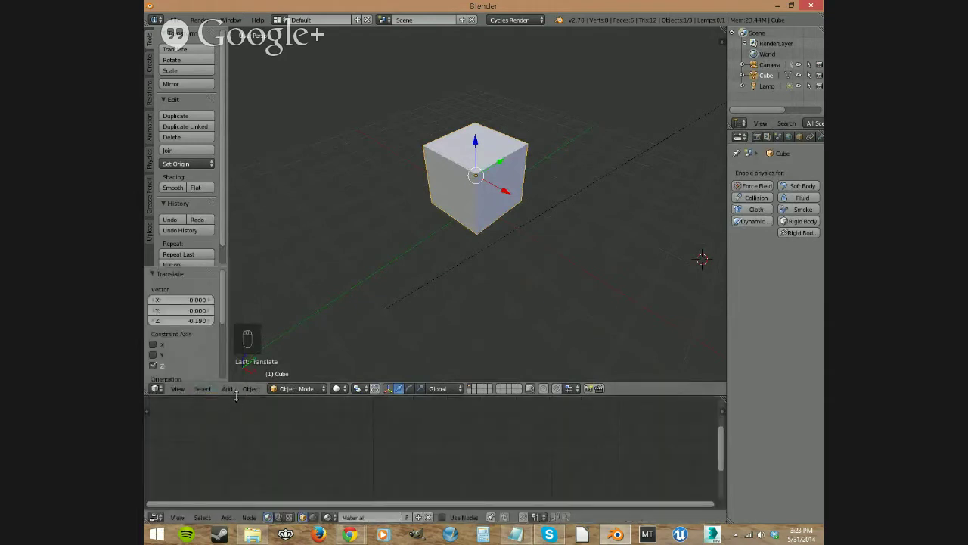
pyautogui.moveTo(236, 395)
pyautogui.mouseDown()
pyautogui.moveTo(236, 405)
pyautogui.moveTo(236, 379)
pyautogui.mouseUp()
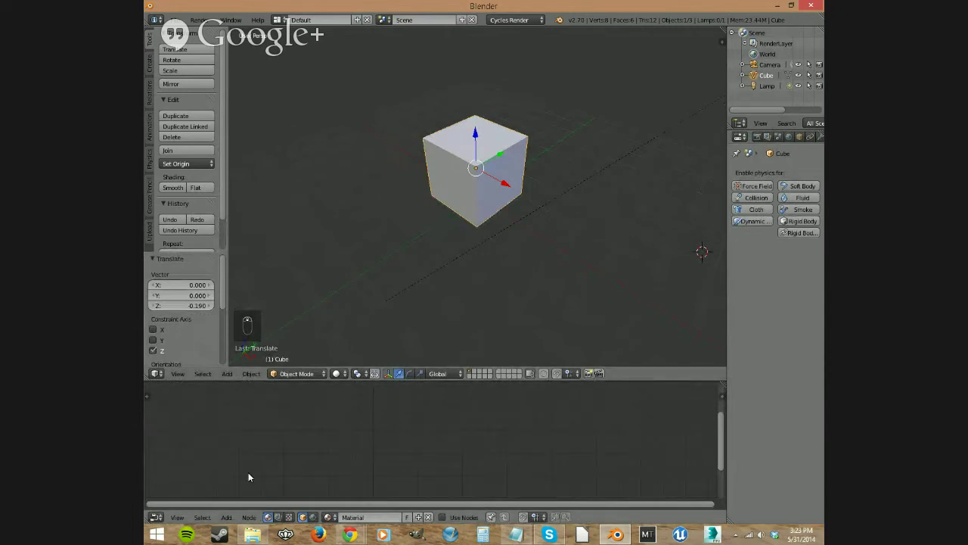
# Show the Text Editor, Movie Clip Editor and UV/Image Editor one after another in the area below the 3D view.
pyautogui.click(158, 519)
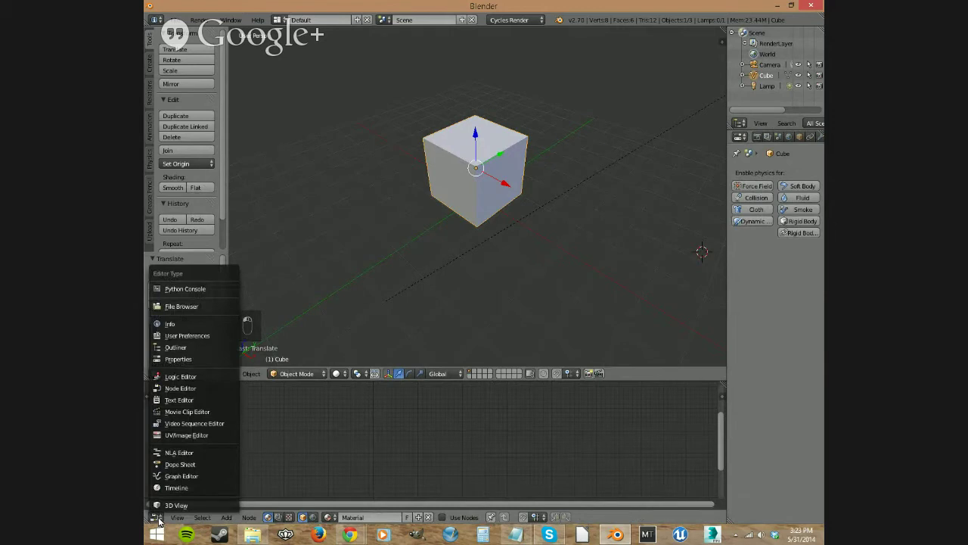
pyautogui.click(191, 401)
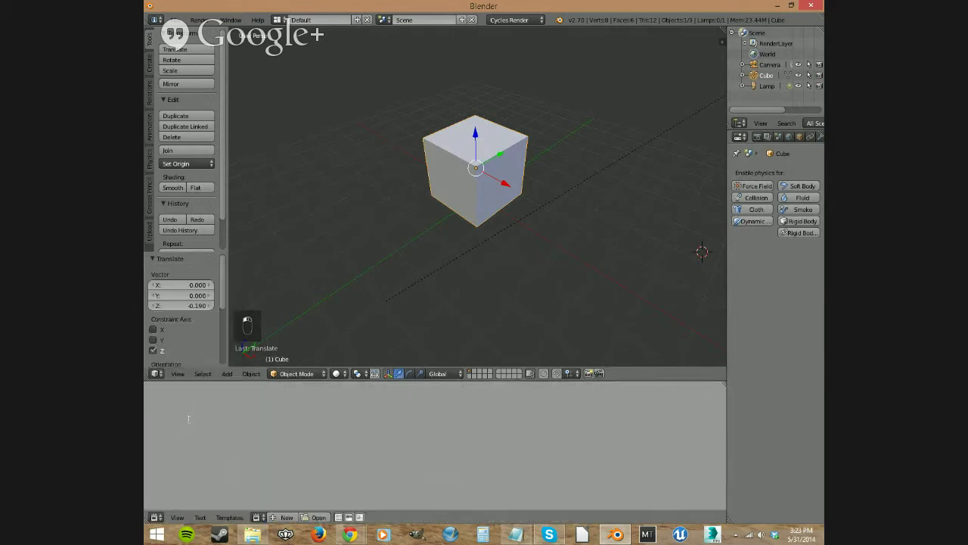
pyautogui.click(157, 517)
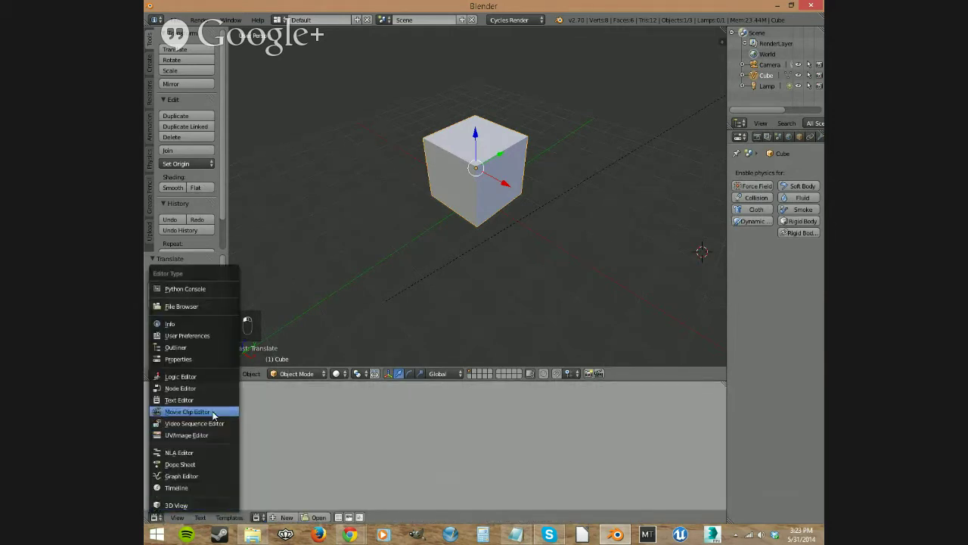
pyautogui.click(214, 415)
pyautogui.click(156, 518)
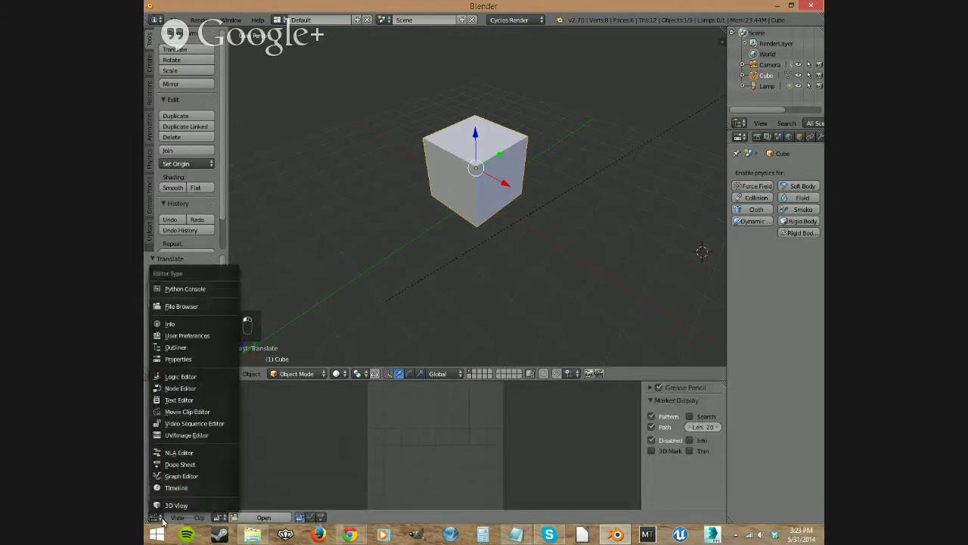
pyautogui.click(190, 436)
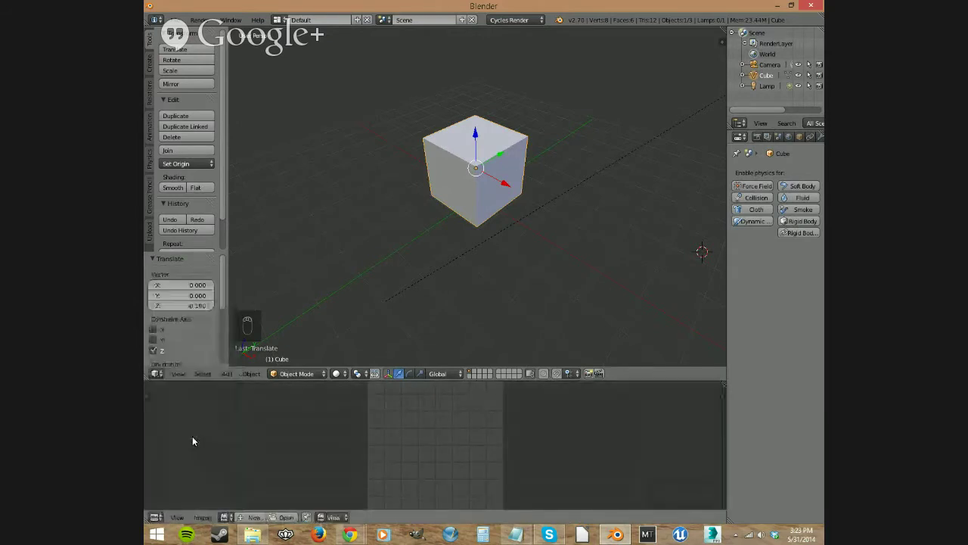
pyautogui.click(156, 517)
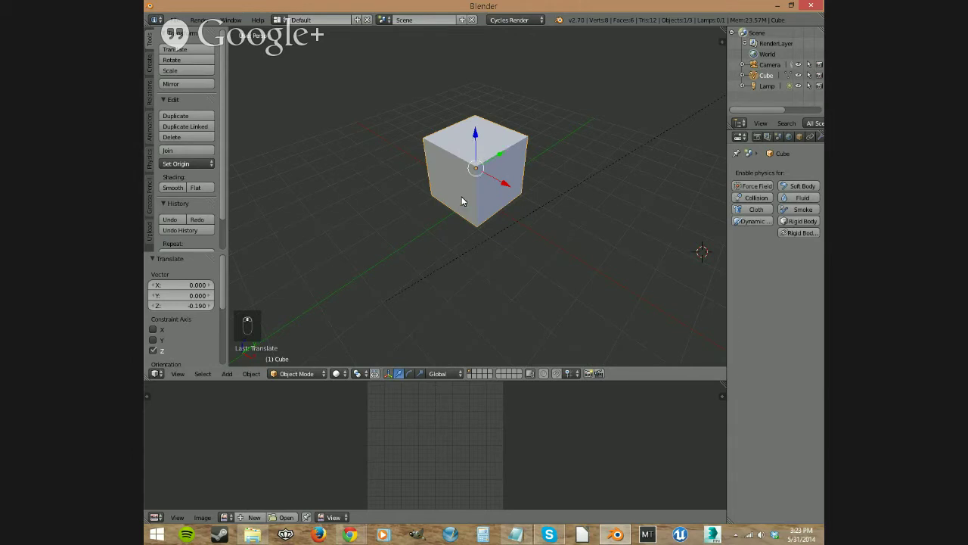
pyautogui.moveTo(463, 201); pyautogui.dragTo(490, 206, button='middle')
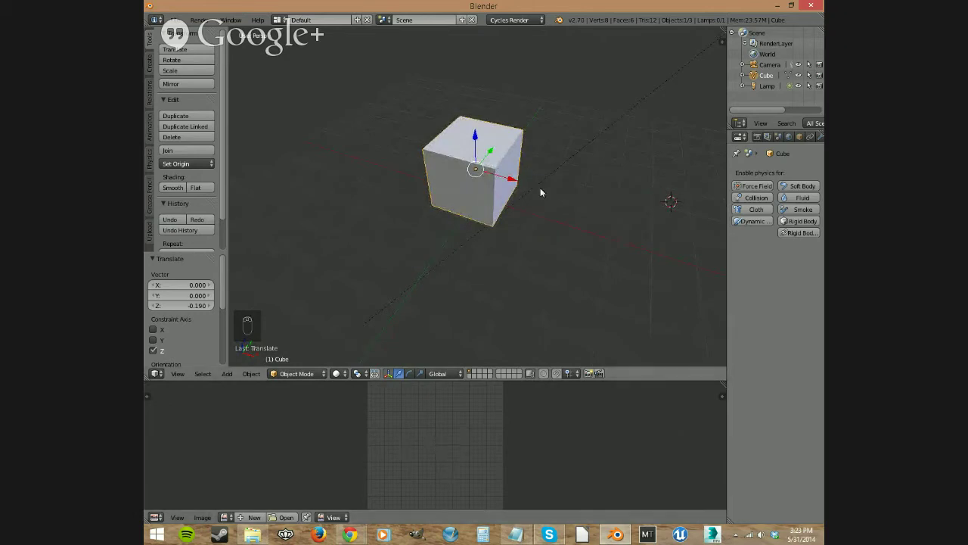
pyautogui.moveTo(540, 190); pyautogui.dragTo(476, 193, button='middle')
pyautogui.click(156, 517)
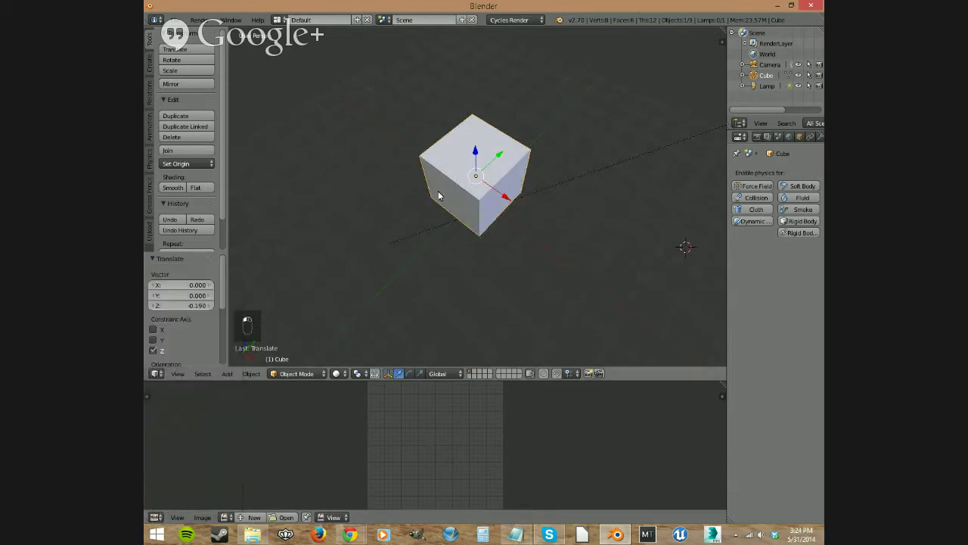
pyautogui.moveTo(452, 209); pyautogui.dragTo(460, 168, button='middle')
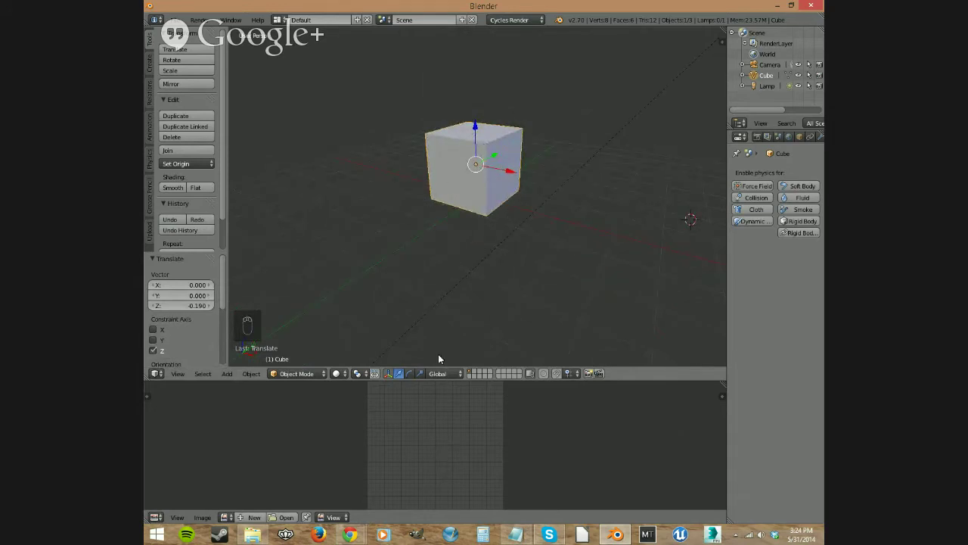
# Show the User Preferences, File Browser and Python Console one after another in the area below the 3D view.
pyautogui.click(156, 517)
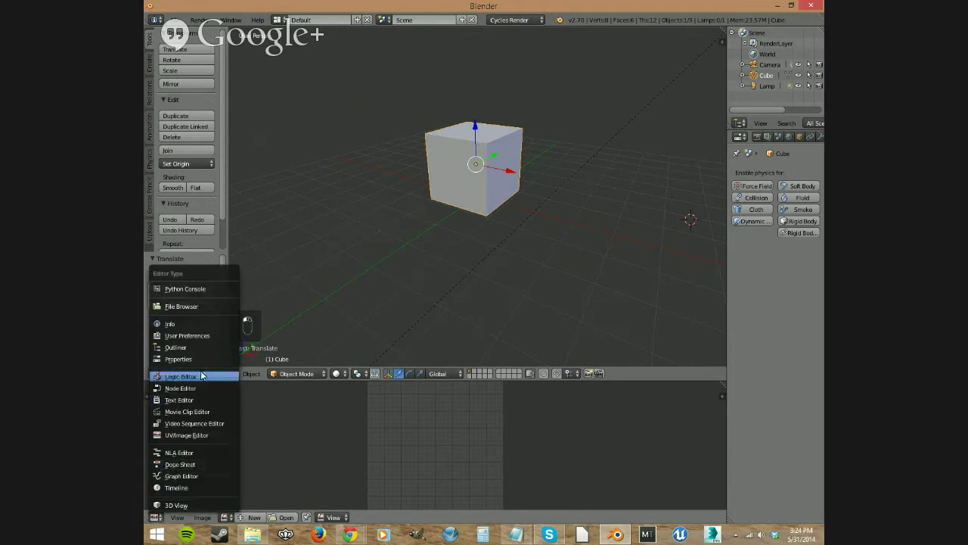
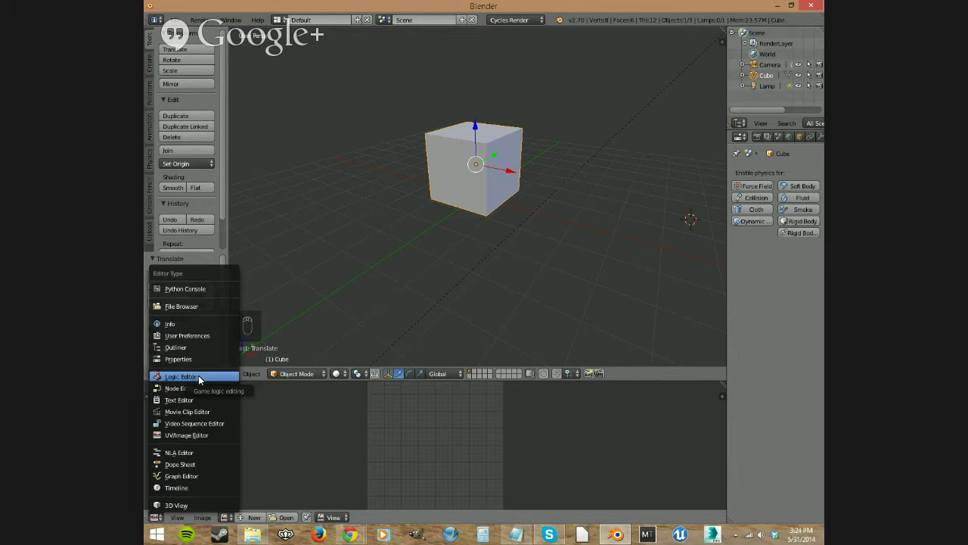
pyautogui.click(200, 338)
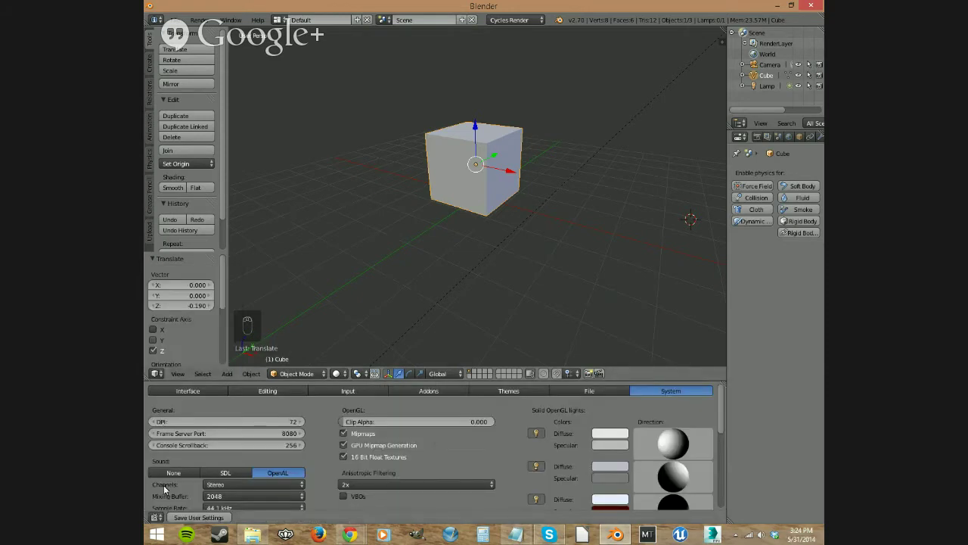
pyautogui.click(155, 517)
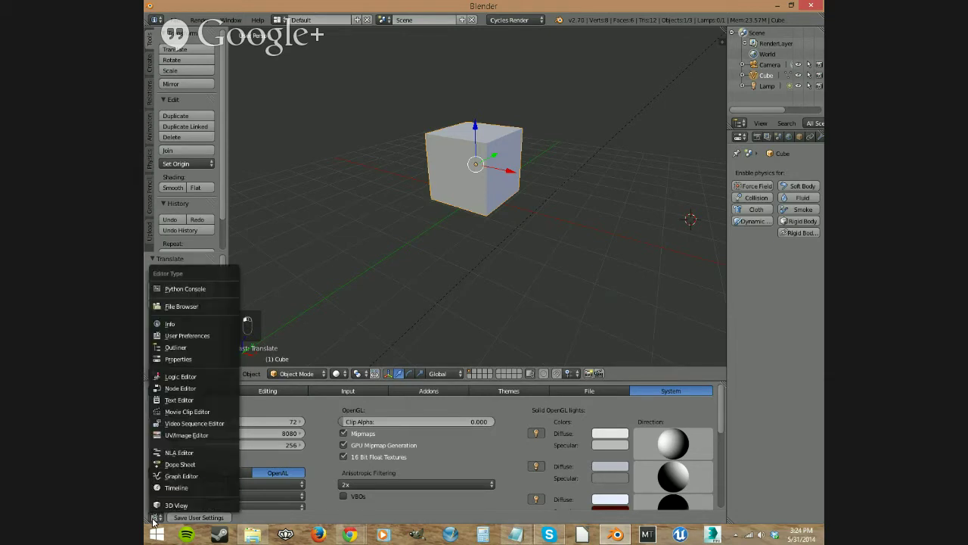
pyautogui.click(195, 310)
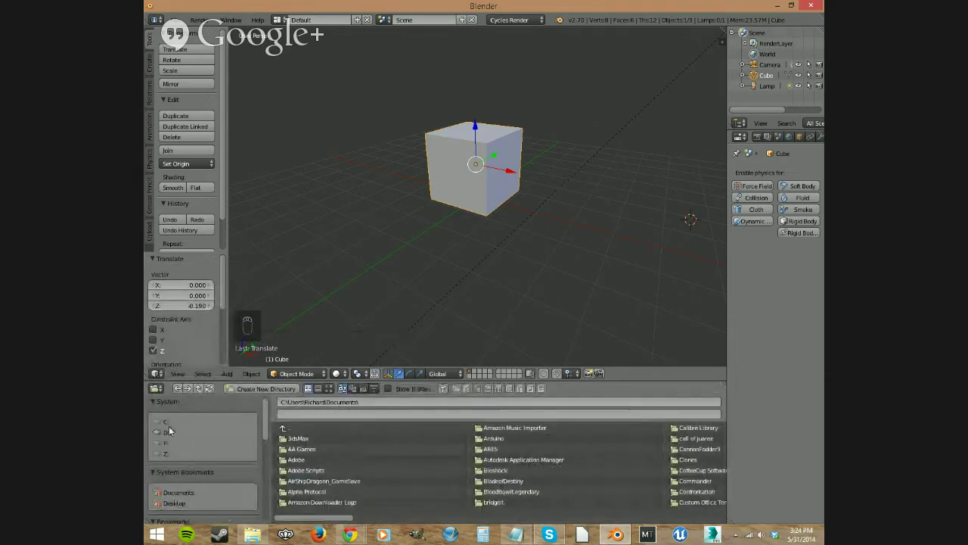
pyautogui.click(156, 388)
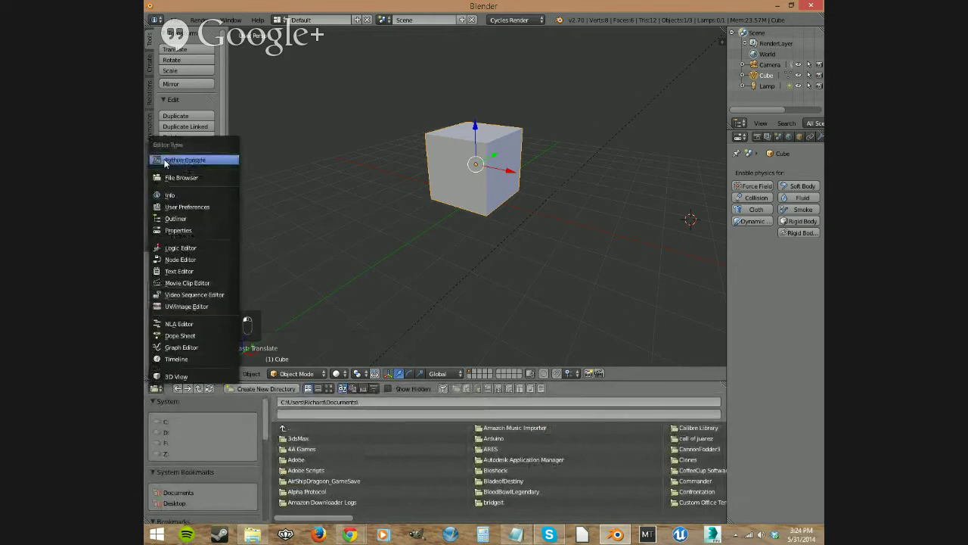
pyautogui.click(184, 159)
# Change the Python Console area to the Node Editor and reduce its height.
pyautogui.click(155, 517)
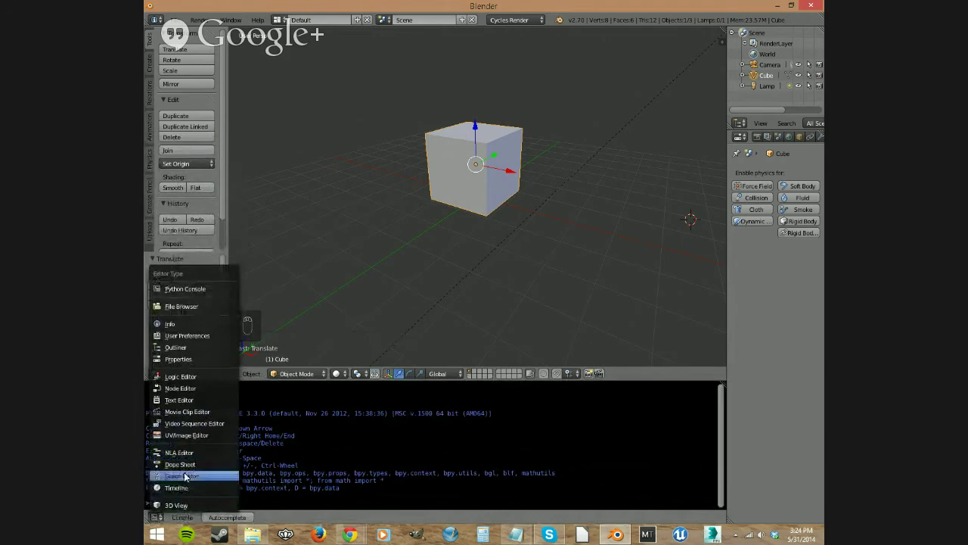
pyautogui.click(190, 392)
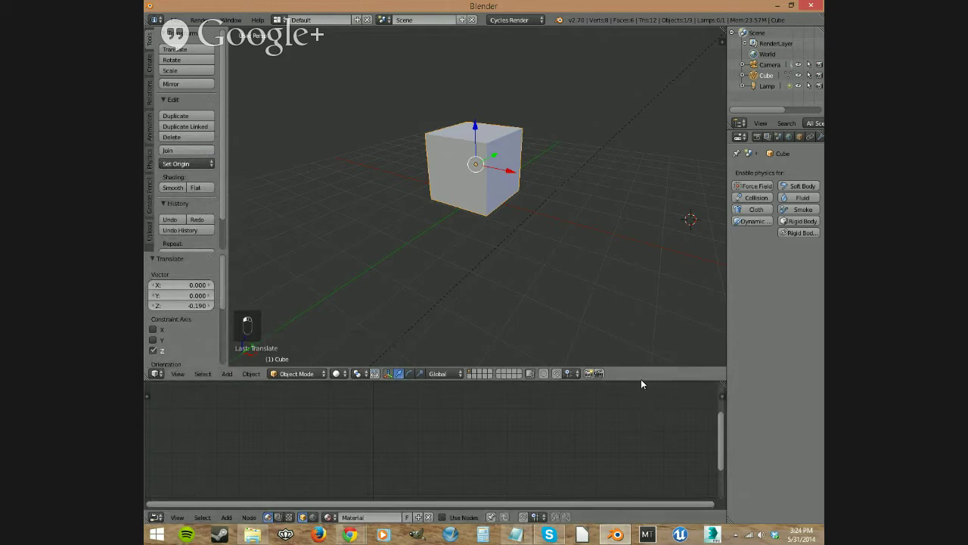
pyautogui.moveTo(641, 381); pyautogui.dragTo(643, 442)
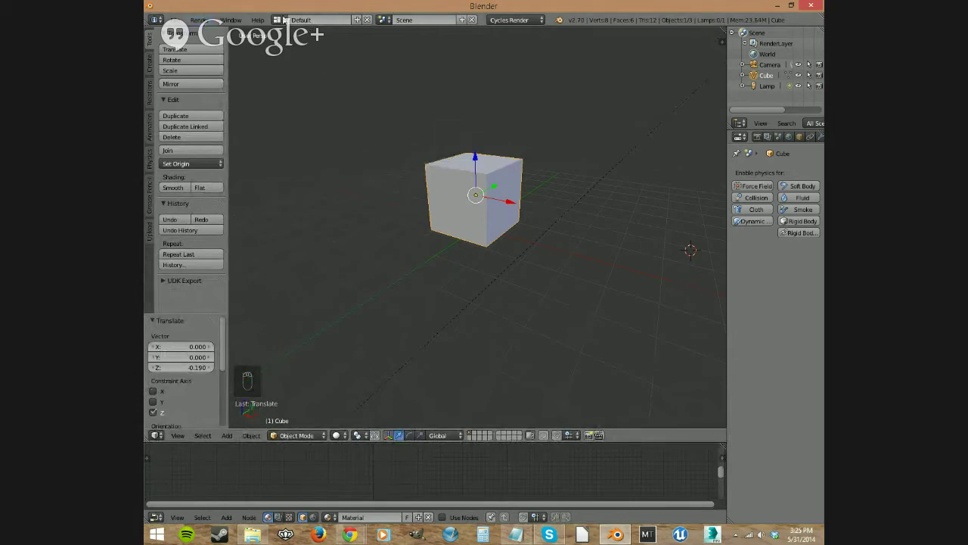
# Render the current frame of the cube scene with Cycles.
pyautogui.click(291, 22)
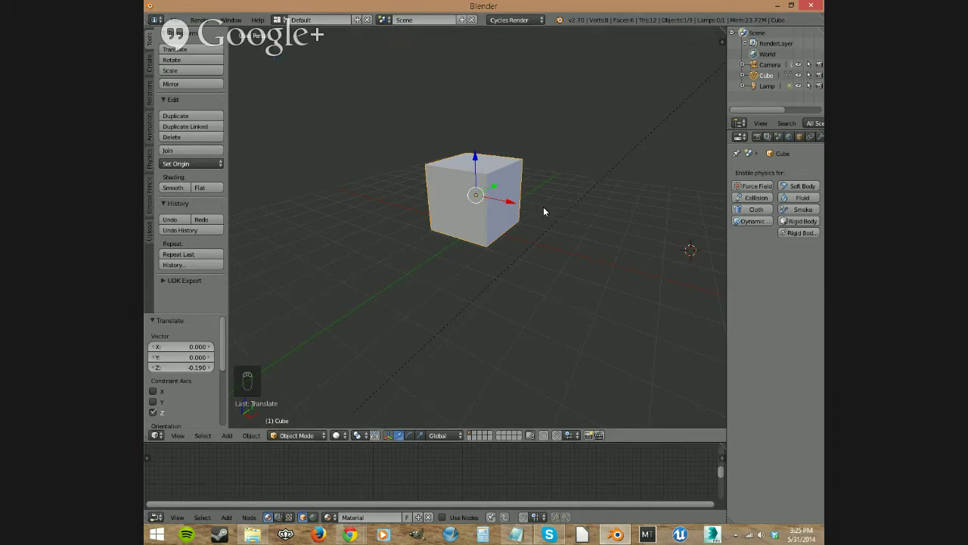
pyautogui.moveTo(543, 212); pyautogui.dragTo(497, 218, button='middle')
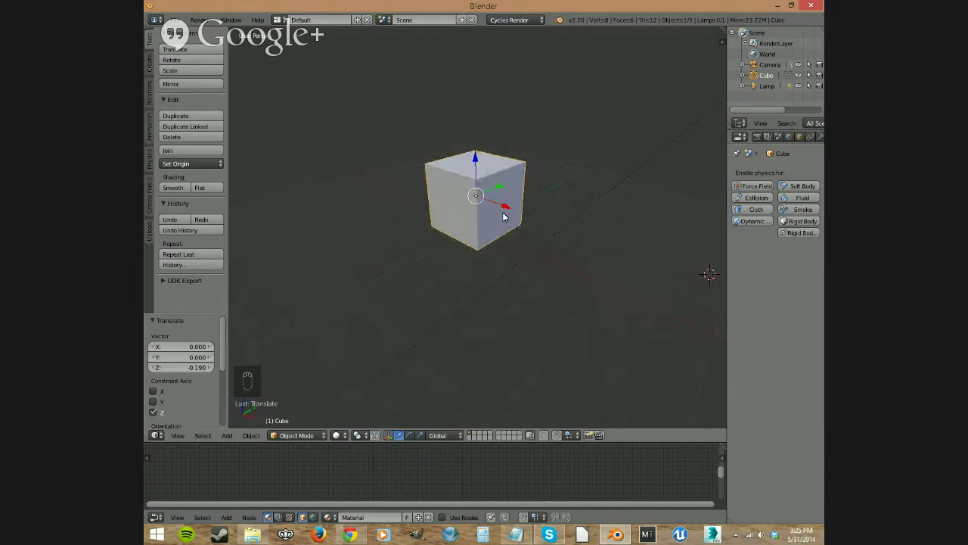
pyautogui.press('F12')
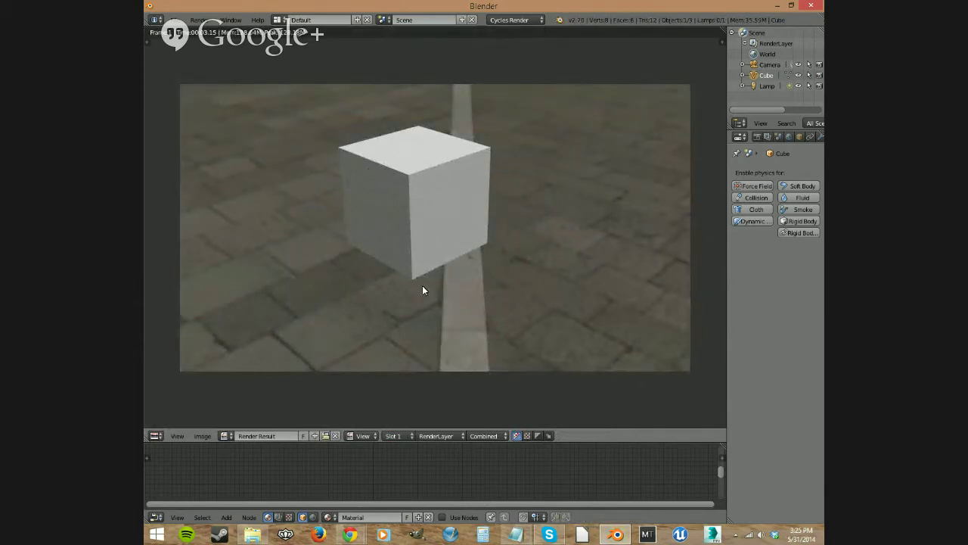
# Switch the screen layout from Default to UV Editing.
pyautogui.click(277, 20)
pyautogui.click(279, 21)
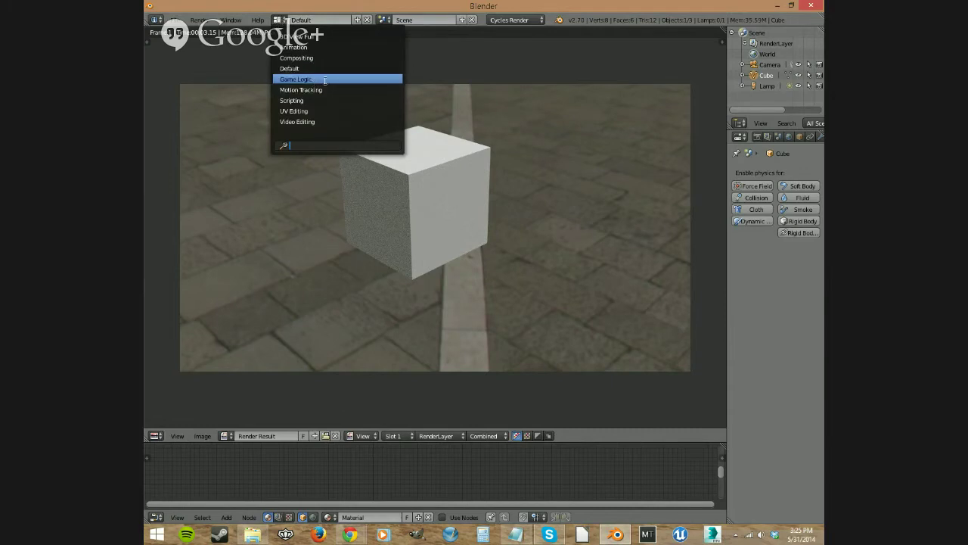
pyautogui.click(315, 113)
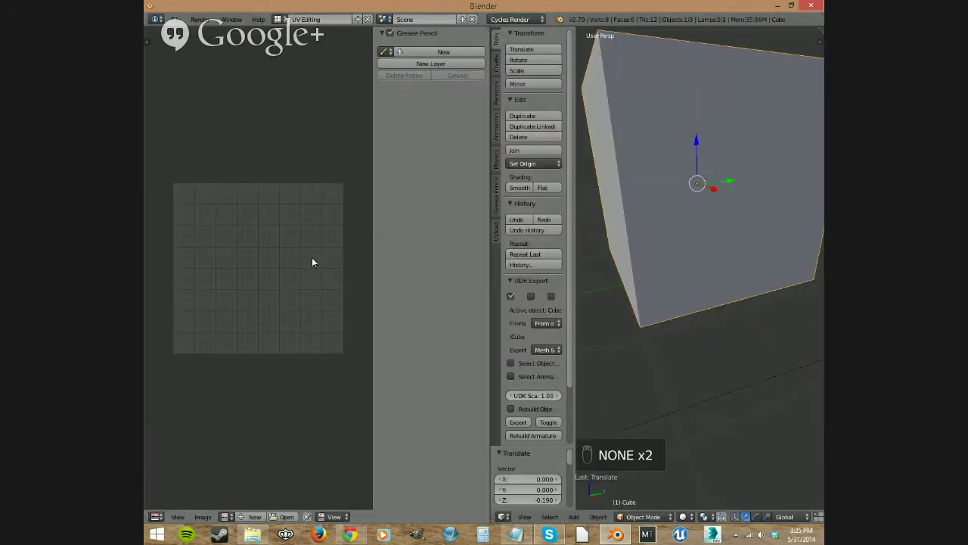
# Return to the Default screen layout and change the render result area to the 3D View.
pyautogui.click(281, 18)
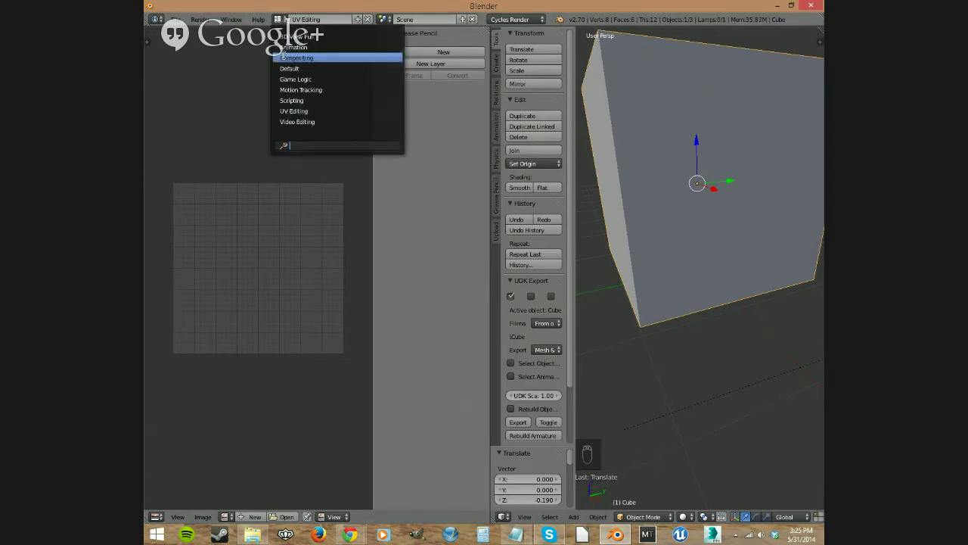
pyautogui.click(303, 68)
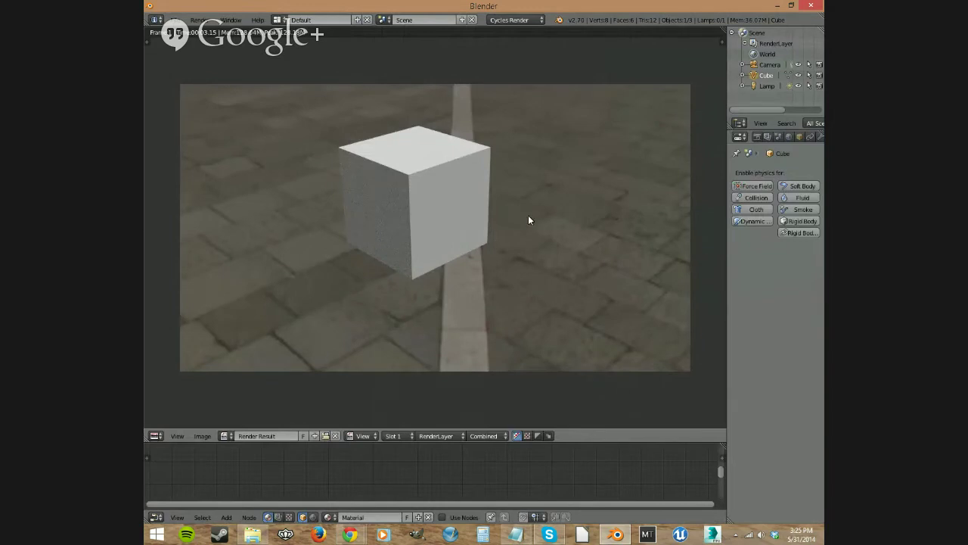
pyautogui.press('F11')
pyautogui.press('F11')
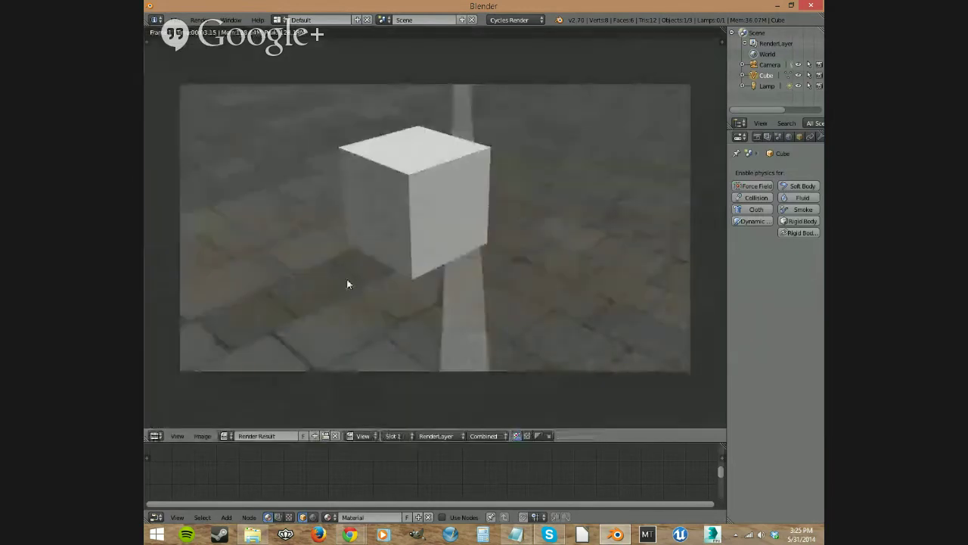
pyautogui.click(155, 436)
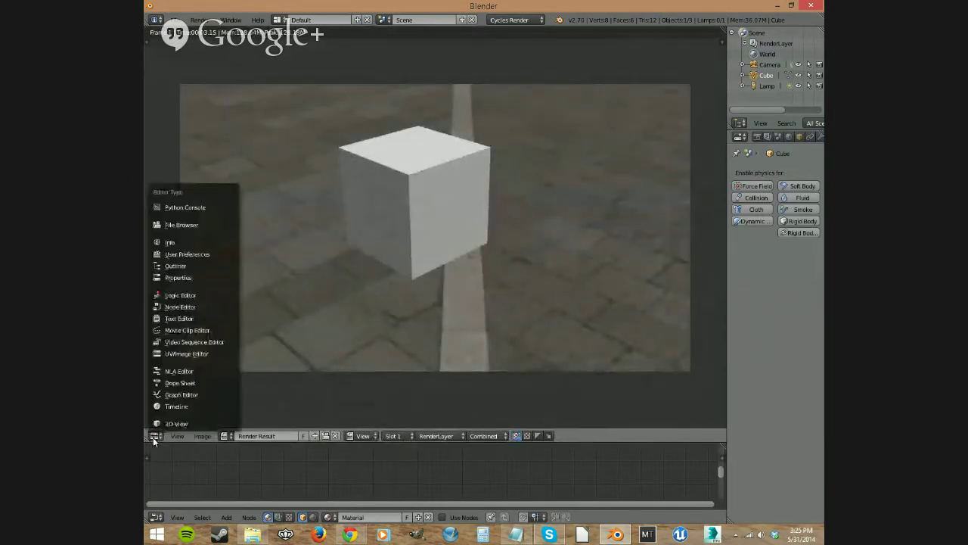
pyautogui.click(168, 423)
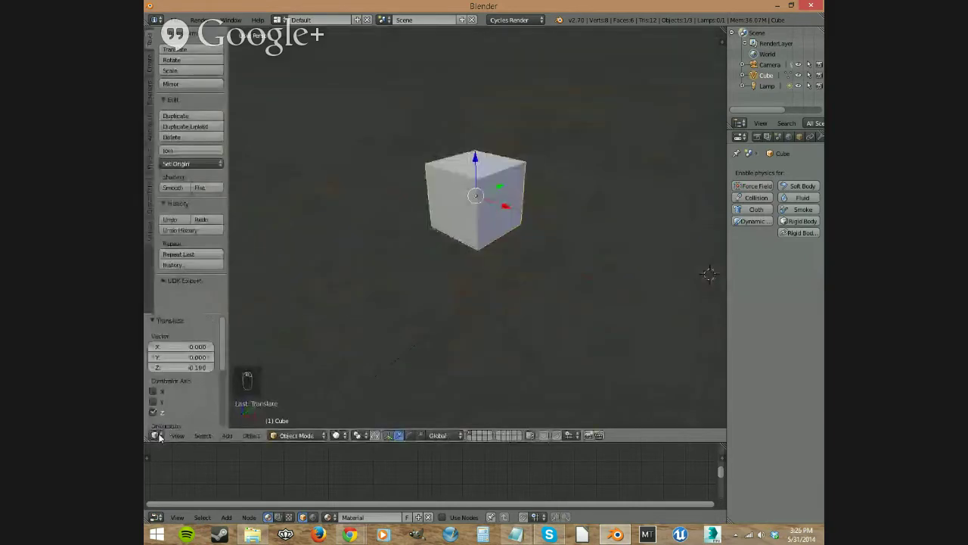
# Show the UV/Image Editor in the main area, look through its header menus, and return the area to the 3D View.
pyautogui.click(156, 436)
pyautogui.click(163, 424)
pyautogui.click(156, 435)
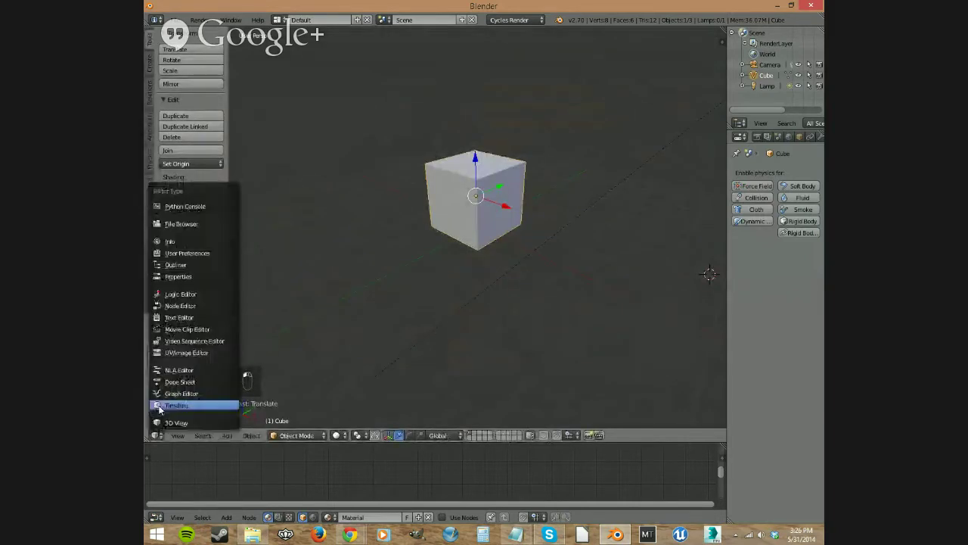
pyautogui.click(174, 353)
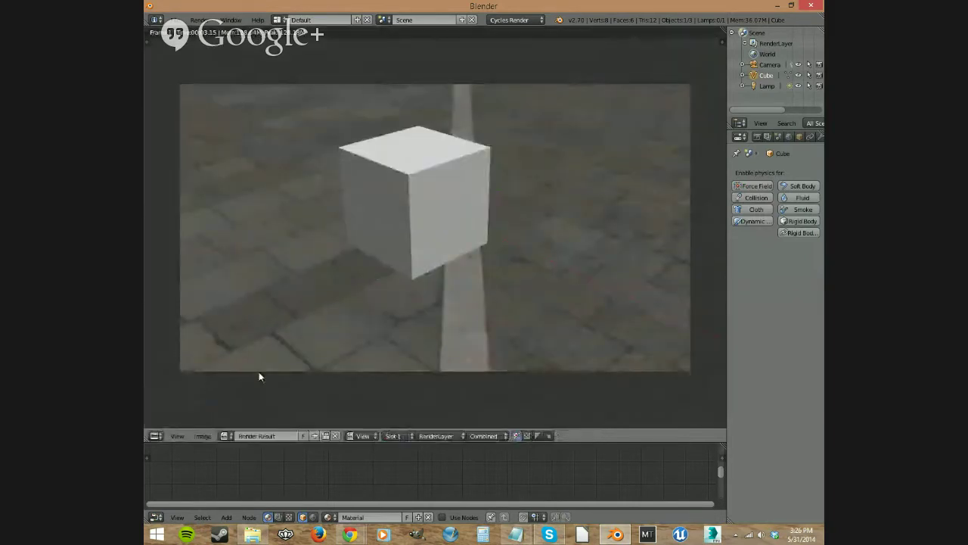
pyautogui.click(183, 437)
pyautogui.click(198, 435)
pyautogui.click(199, 436)
pyautogui.click(156, 437)
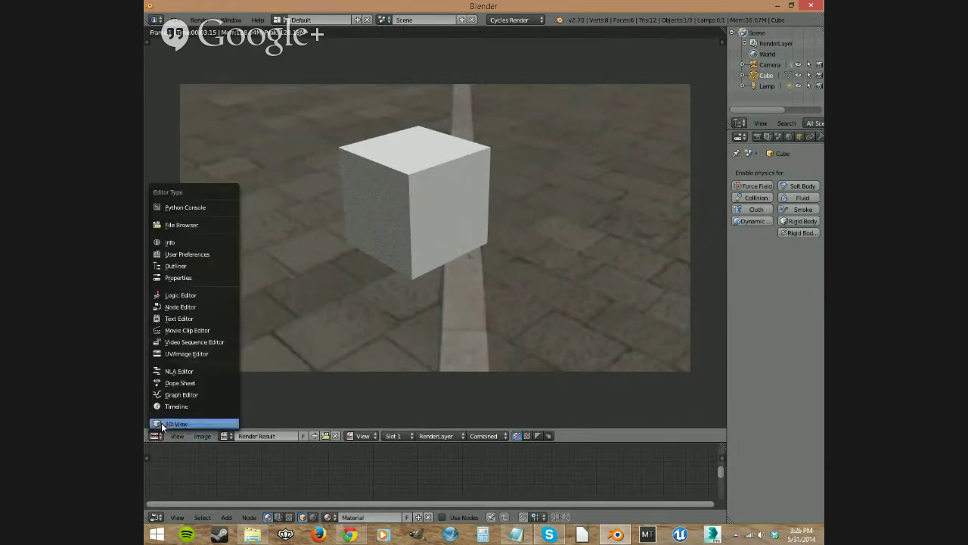
pyautogui.click(161, 422)
# Show the available object interaction modes and view the cube in Wireframe viewport shading.
pyautogui.moveTo(508, 286); pyautogui.dragTo(522, 288, button='middle')
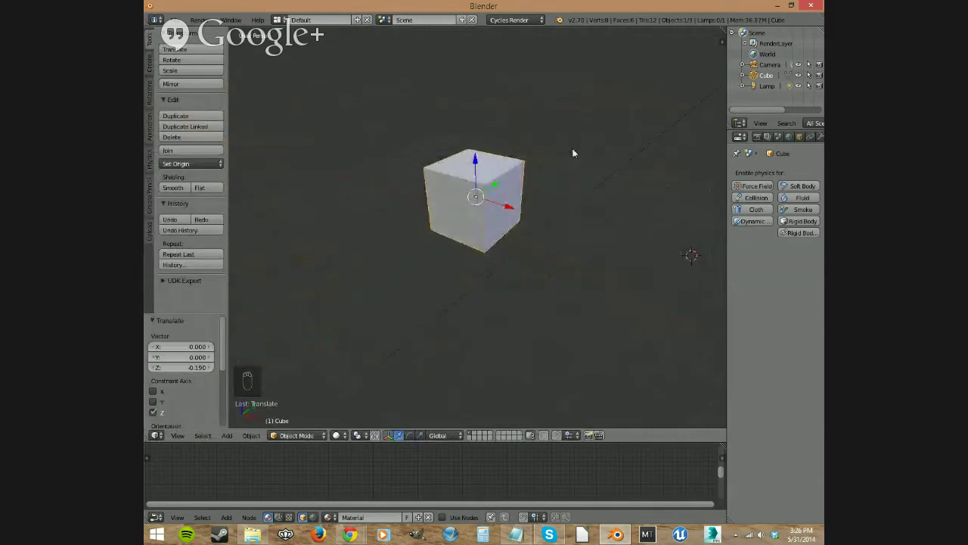
pyautogui.keyDown('shift'); pyautogui.moveTo(511, 235); pyautogui.dragTo(513, 255, button='middle'); pyautogui.keyUp('shift')
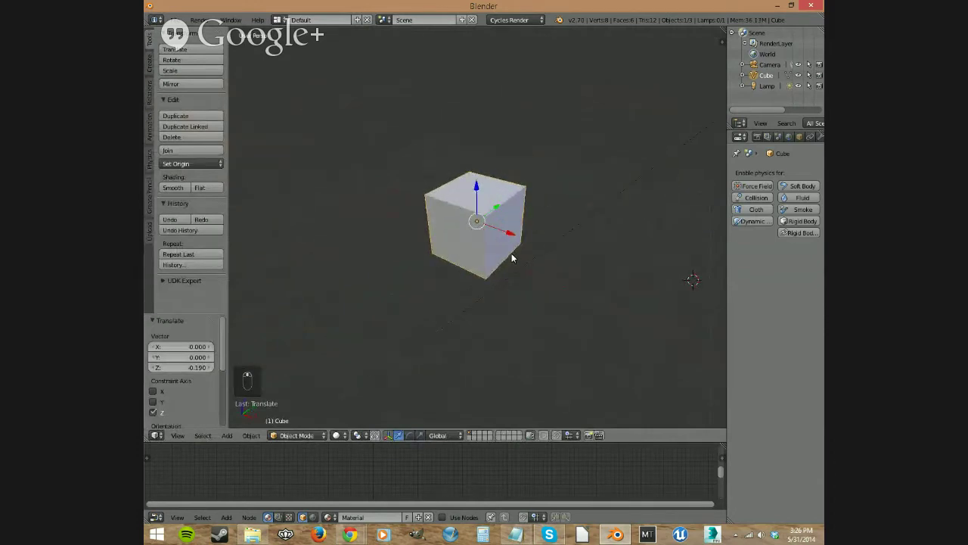
pyautogui.click(306, 435)
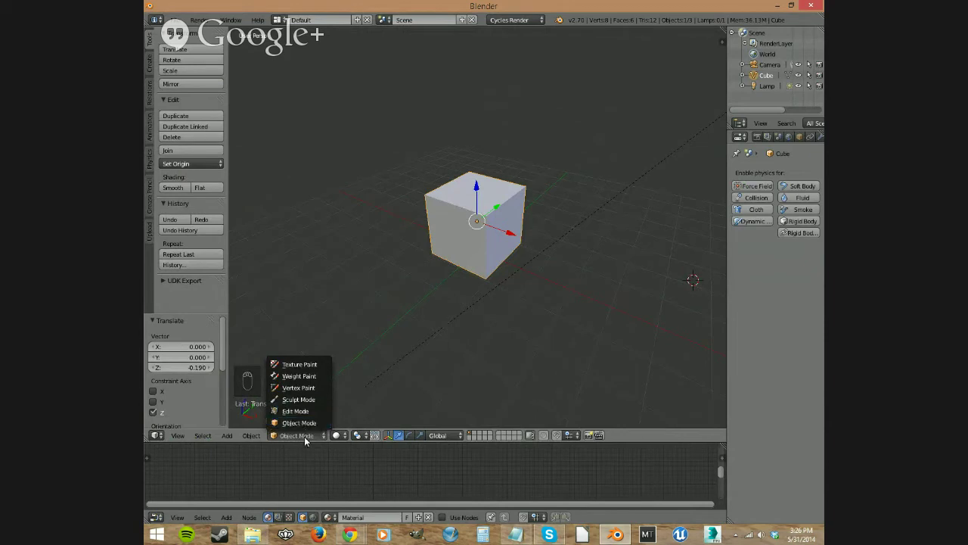
pyautogui.click(338, 436)
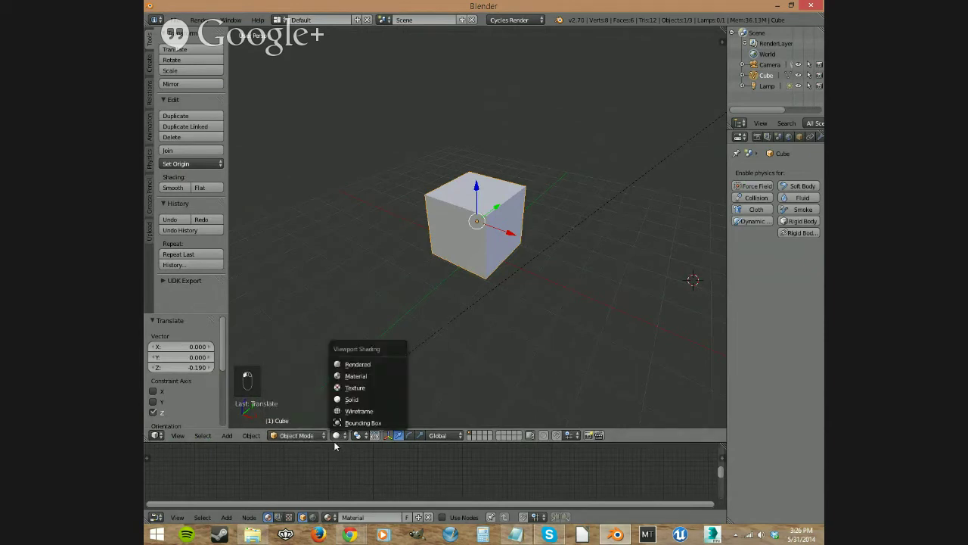
pyautogui.click(354, 411)
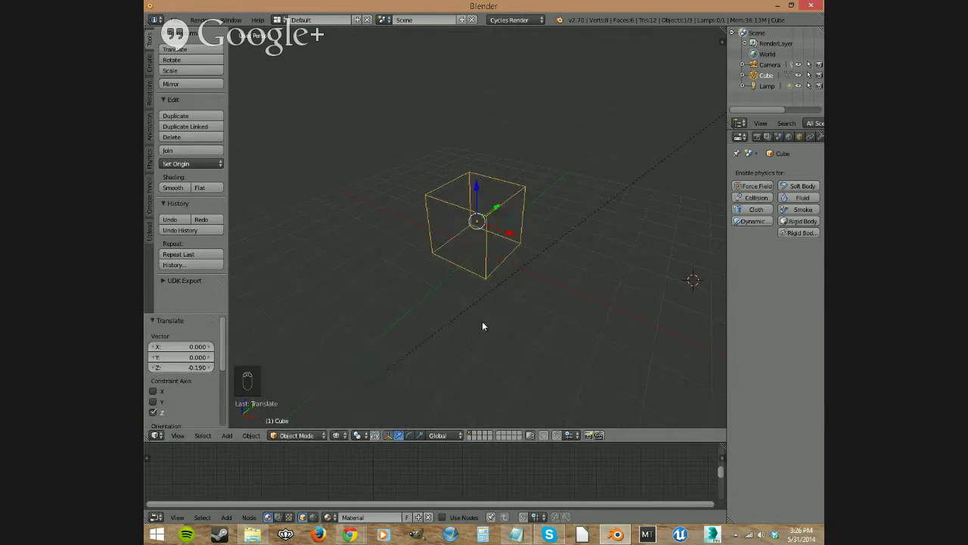
pyautogui.moveTo(506, 272); pyautogui.dragTo(475, 265, button='middle')
# View the cube in Texture and in Material viewport shading from different angles.
pyautogui.click(345, 437)
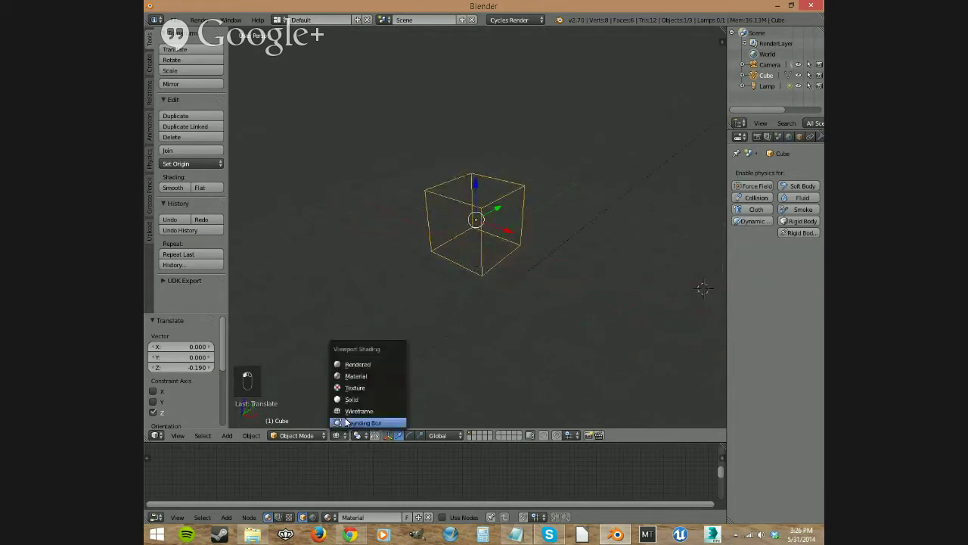
pyautogui.click(359, 390)
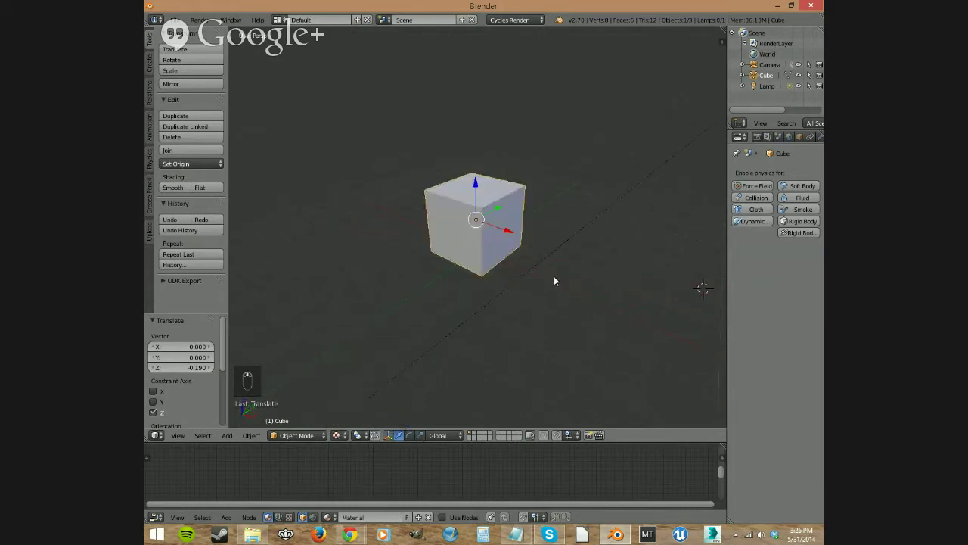
pyautogui.moveTo(553, 277); pyautogui.dragTo(527, 278, button='middle')
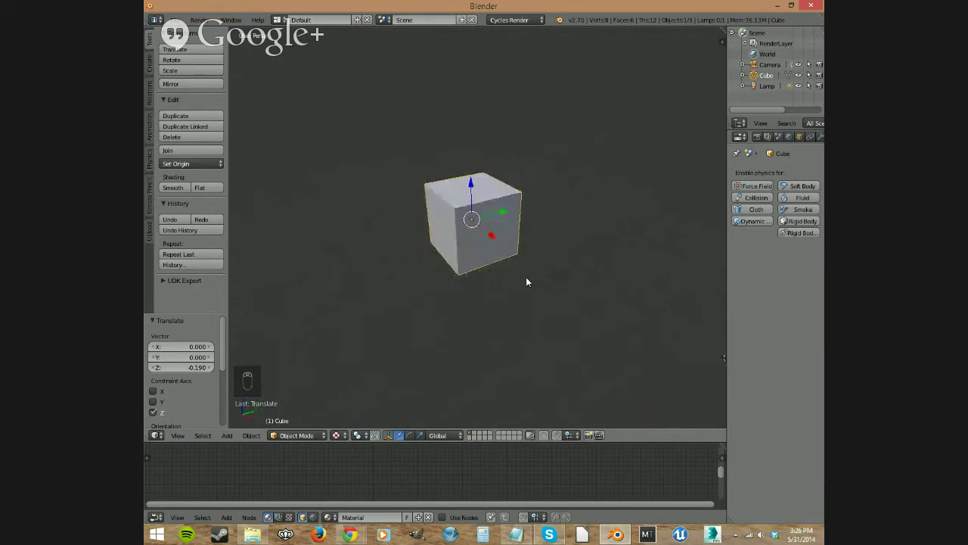
pyautogui.click(335, 438)
pyautogui.click(356, 376)
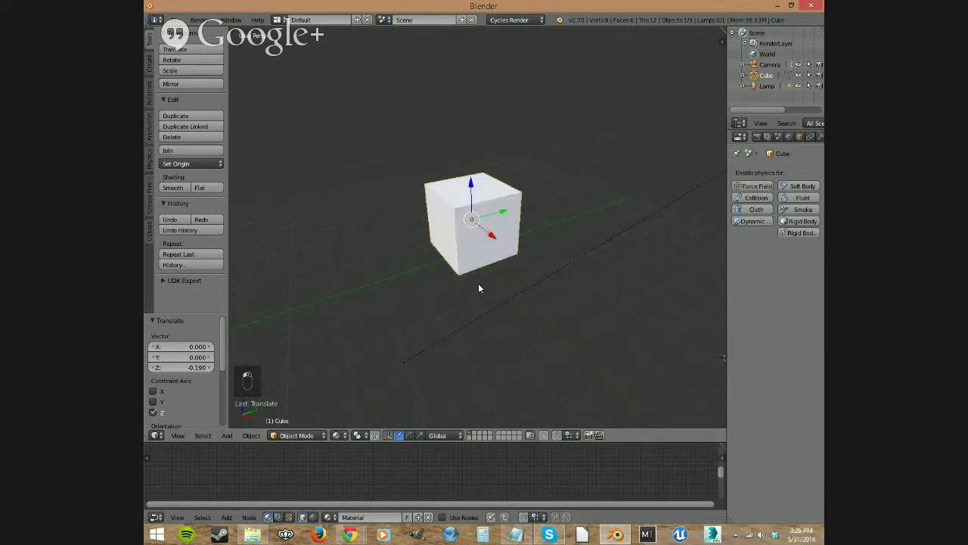
pyautogui.moveTo(478, 282)
pyautogui.mouseDown(button='middle')
pyautogui.moveTo(539, 291)
pyautogui.moveTo(535, 278)
pyautogui.moveTo(488, 283)
pyautogui.moveTo(484, 309)
pyautogui.moveTo(507, 305)
pyautogui.moveTo(469, 328)
pyautogui.mouseUp(button='middle')
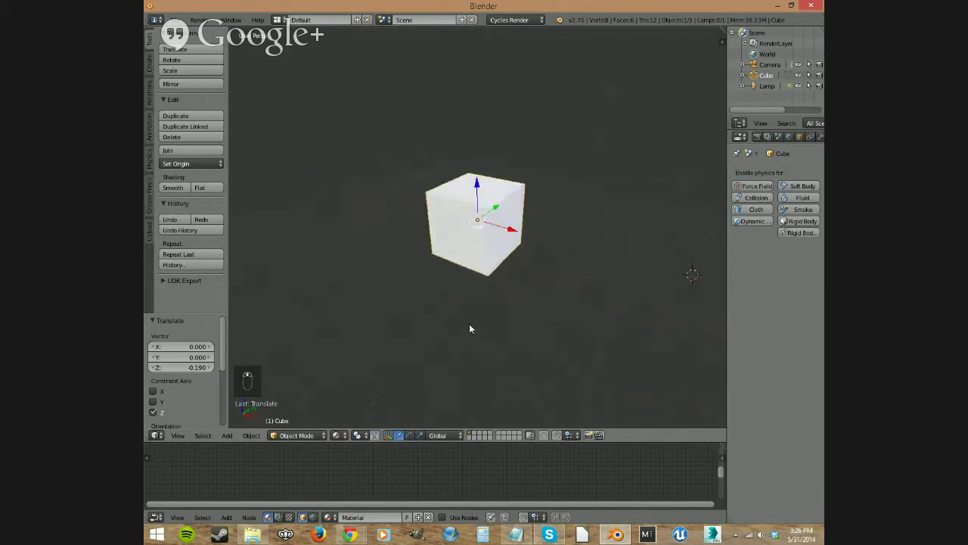
# Preview the cube and its environment from several angles in Rendered viewport shading.
pyautogui.click(344, 436)
pyautogui.click(374, 364)
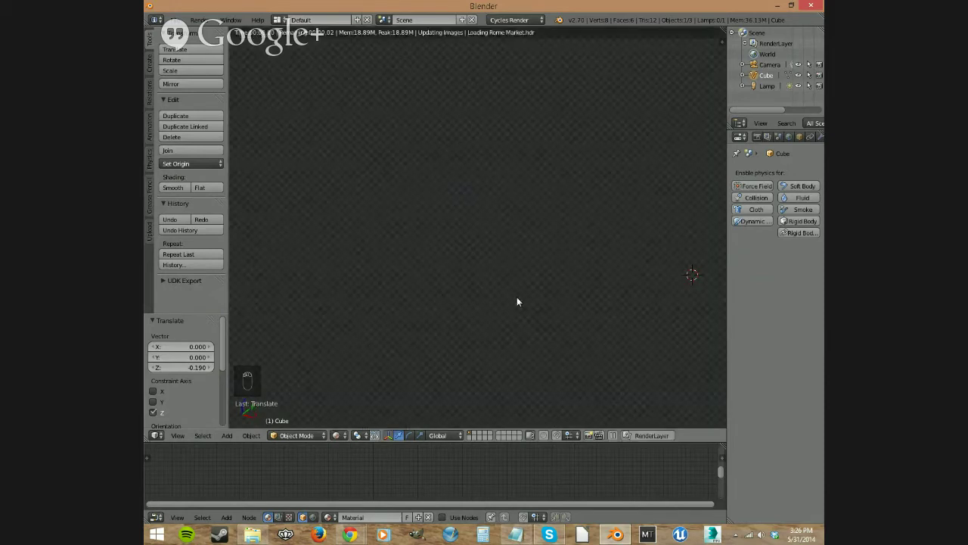
pyautogui.moveTo(491, 313); pyautogui.dragTo(487, 290, button='middle')
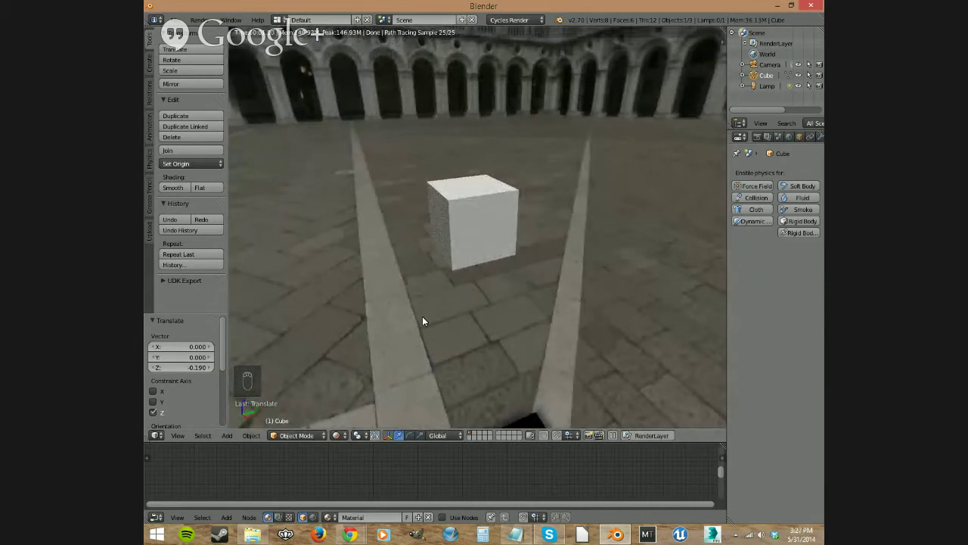
pyautogui.moveTo(467, 302); pyautogui.dragTo(466, 281, button='middle')
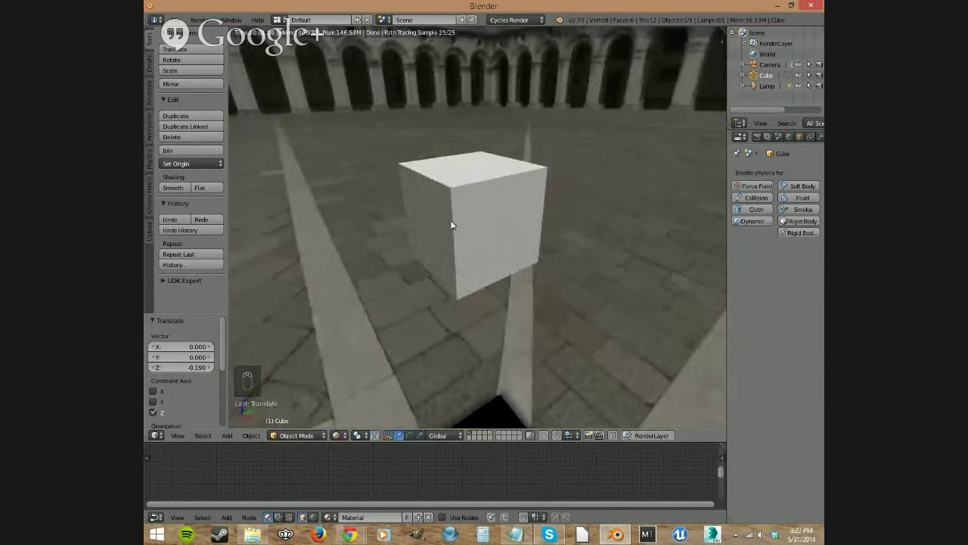
pyautogui.moveTo(451, 225); pyautogui.dragTo(486, 220, button='middle')
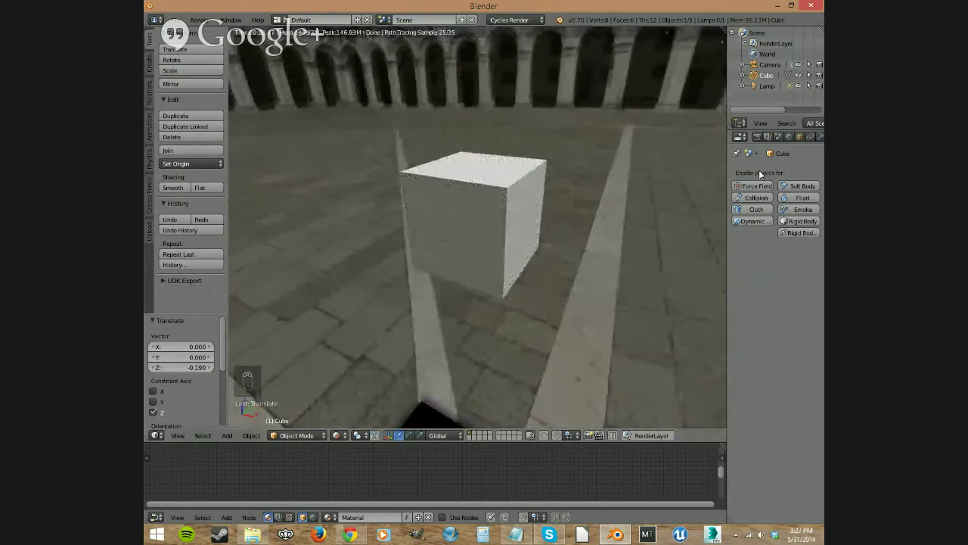
# Set the Cycles preview samples to 10 in the render sampling settings and restart the rendered viewport preview.
pyautogui.click(757, 137)
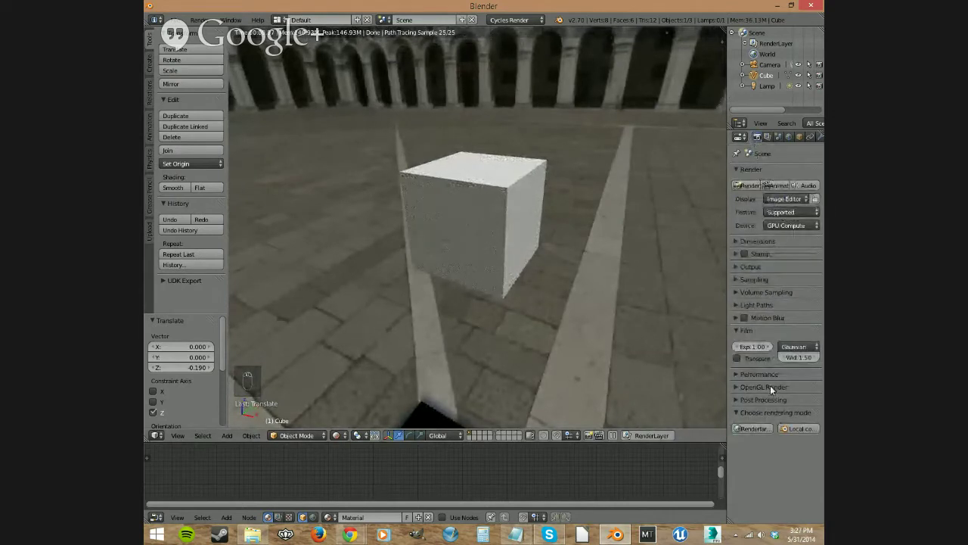
pyautogui.click(756, 280)
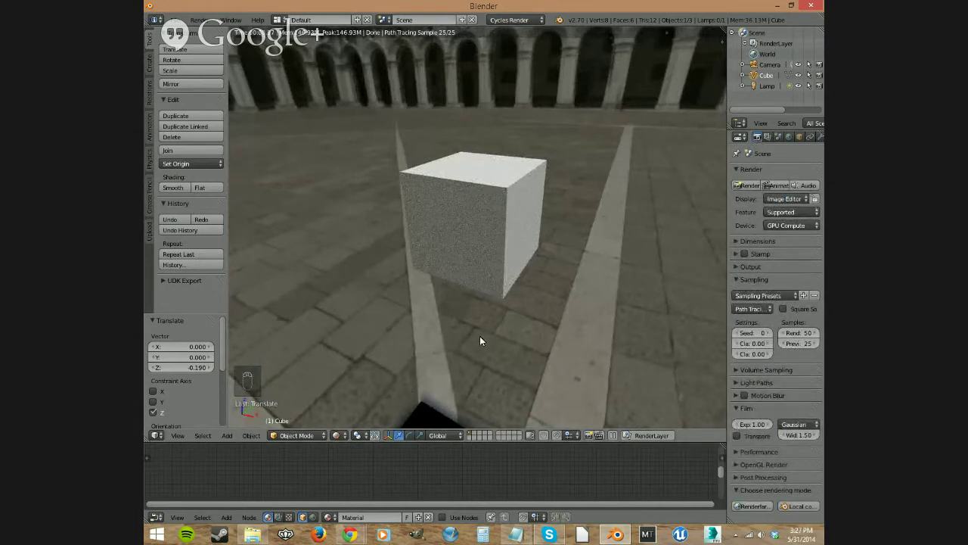
pyautogui.hotkey('shift', 'z')
pyautogui.hotkey('shift', 'z')
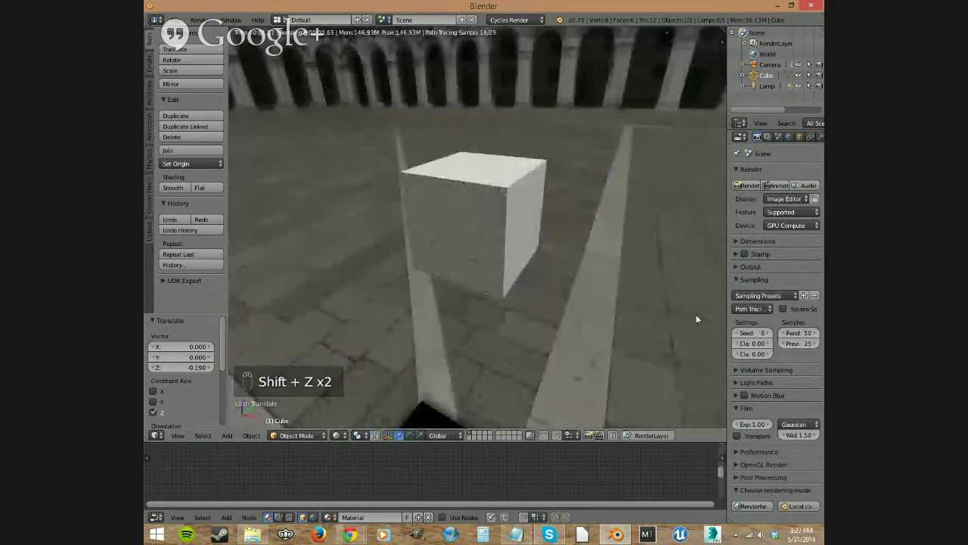
pyautogui.click(805, 344)
pyautogui.write('10')
pyautogui.press('Return')
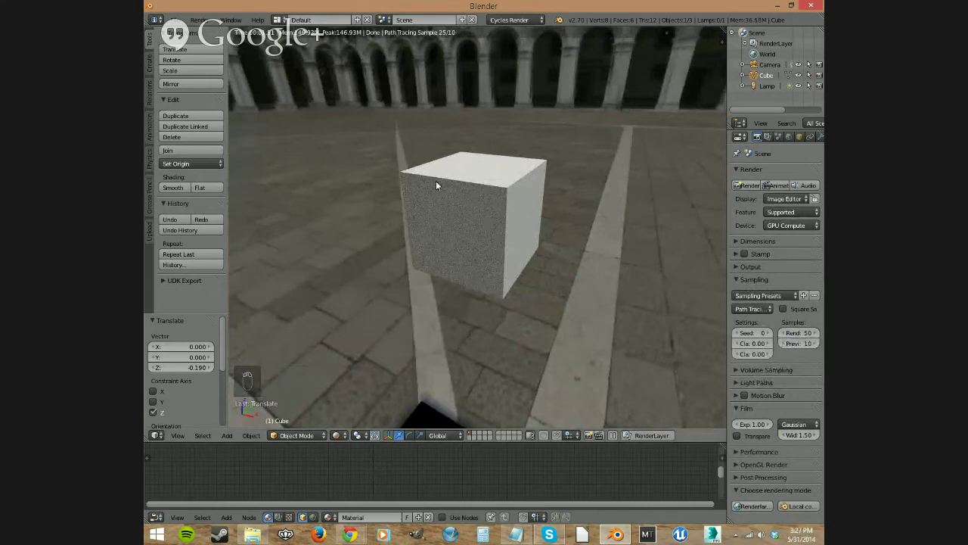
pyautogui.hotkey('shift', 'z')
pyautogui.hotkey('shift', 'z')
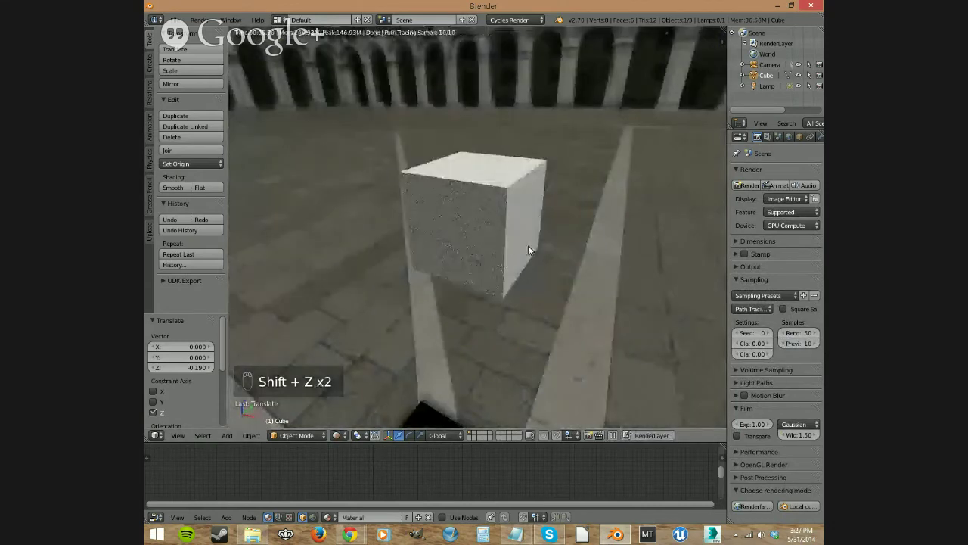
pyautogui.moveTo(530, 259); pyautogui.dragTo(459, 329, button='middle')
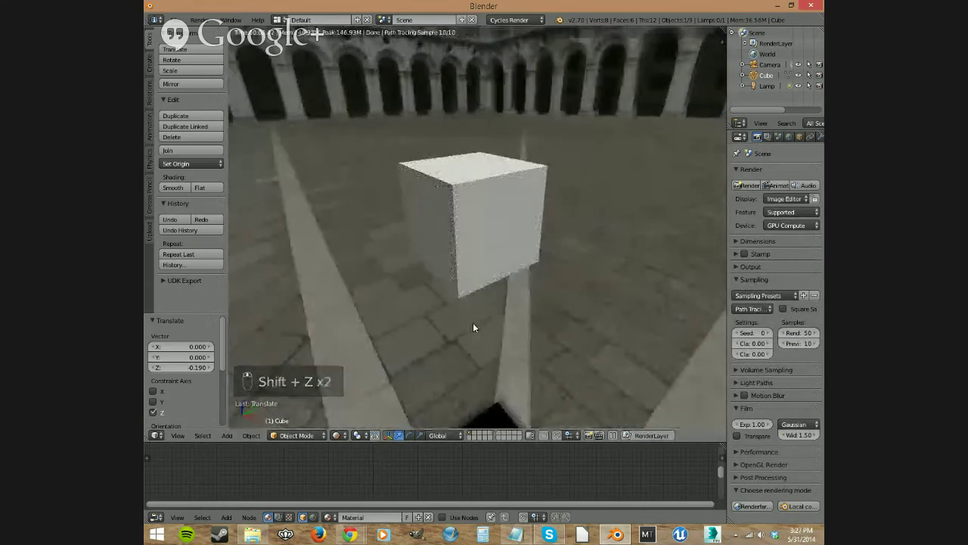
# Switch the 3D view's shading from Rendered to Material.
pyautogui.click(337, 435)
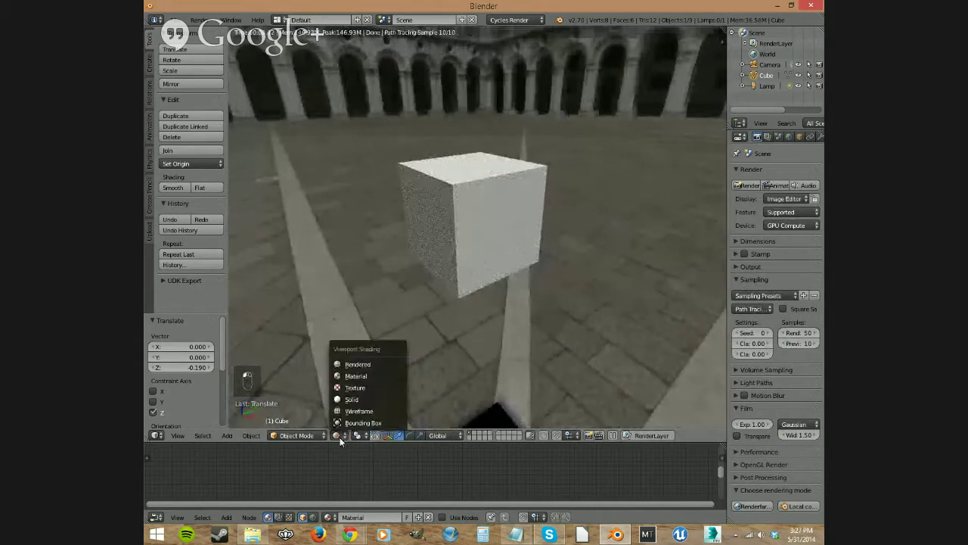
pyautogui.click(357, 377)
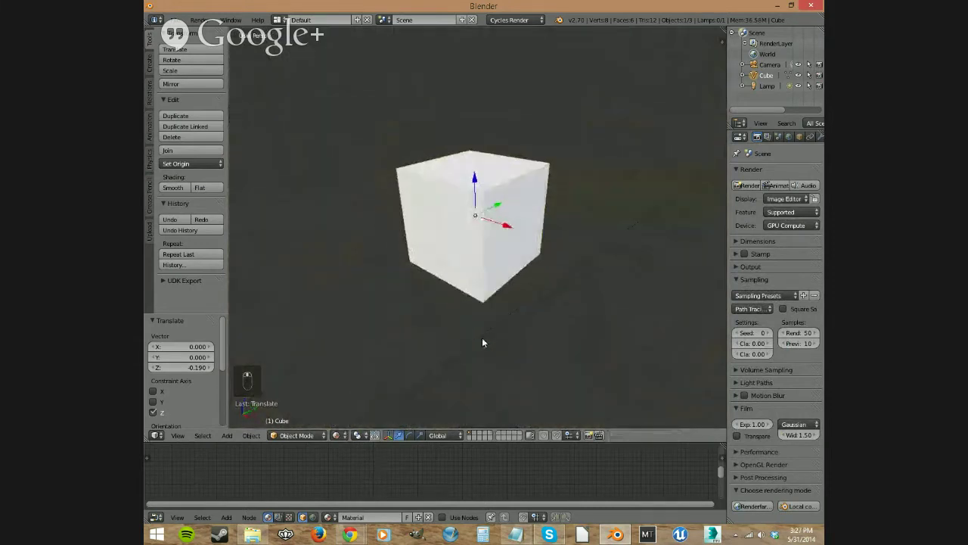
pyautogui.moveTo(482, 342); pyautogui.dragTo(490, 341, button='middle')
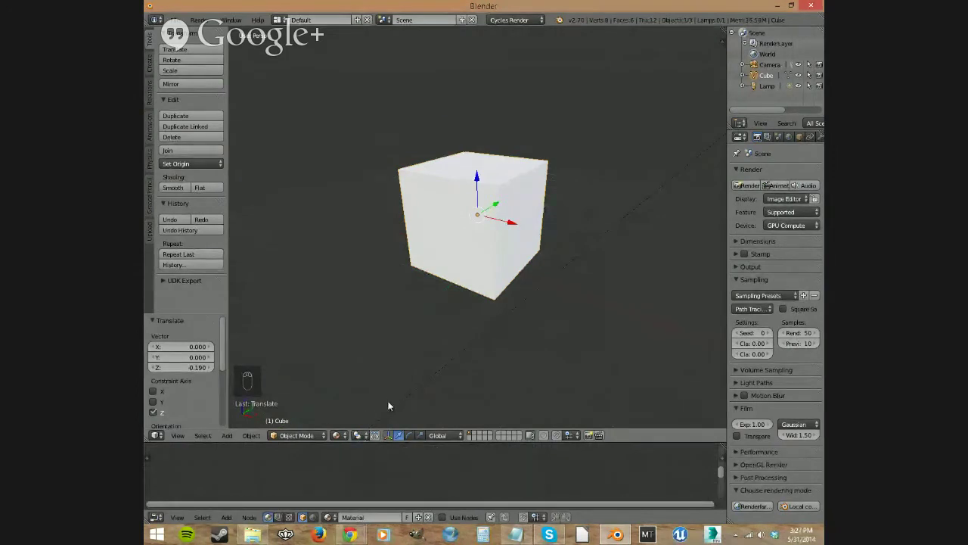
# Duplicate the cube and place the copy about 2.89 units away along the X axis.
pyautogui.click(360, 434)
pyautogui.hotkey('shift', 'd')
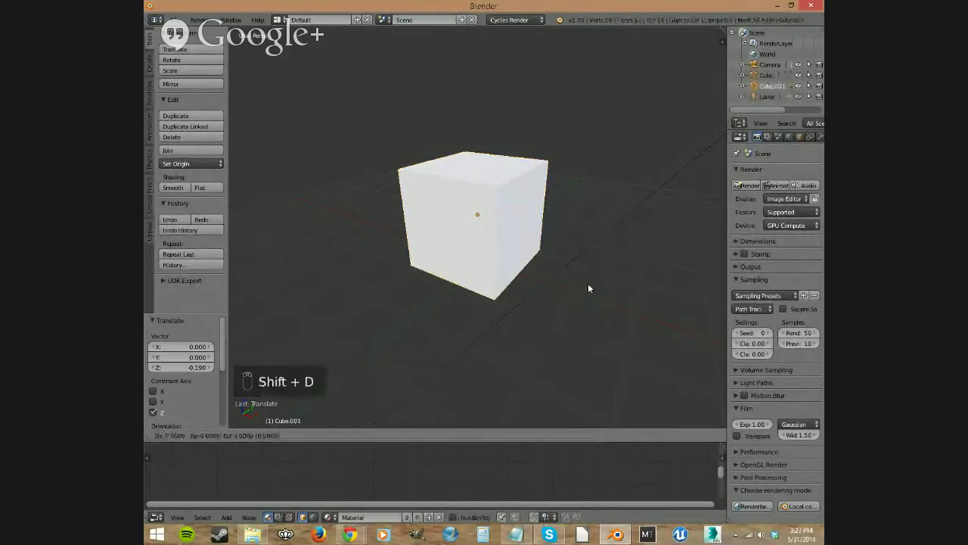
pyautogui.click(719, 334)
pyautogui.scroll(-4, 512, 353)
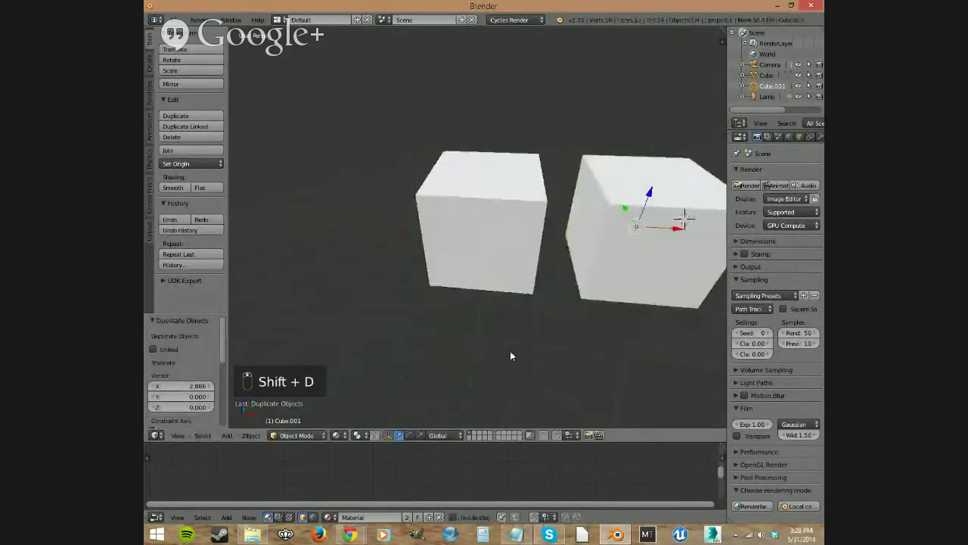
# Select both cubes together and try rotating them around their shared median point.
pyautogui.moveTo(534, 331); pyautogui.dragTo(487, 281, button='middle')
pyautogui.keyDown('shift'); pyautogui.rightClick(482, 274); pyautogui.keyUp('shift')
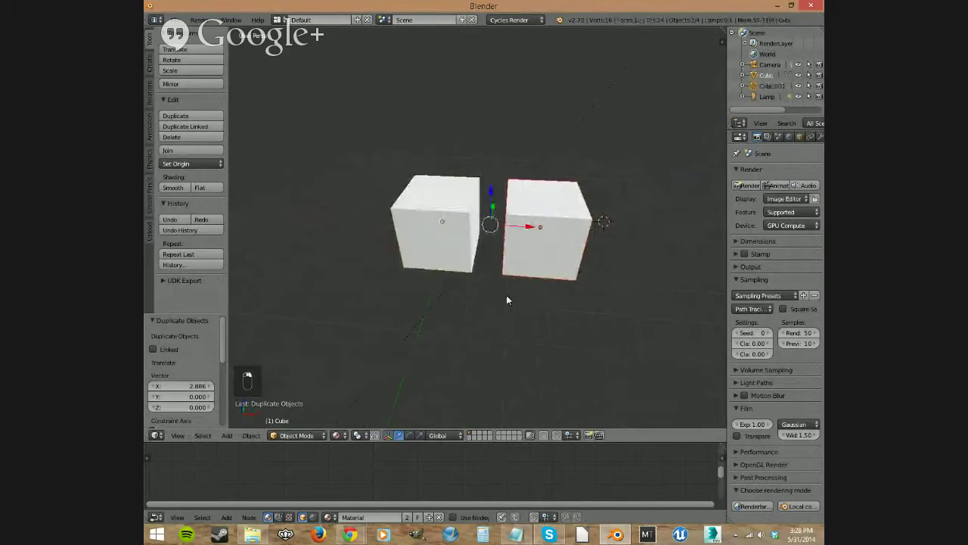
pyautogui.rightClick(548, 224)
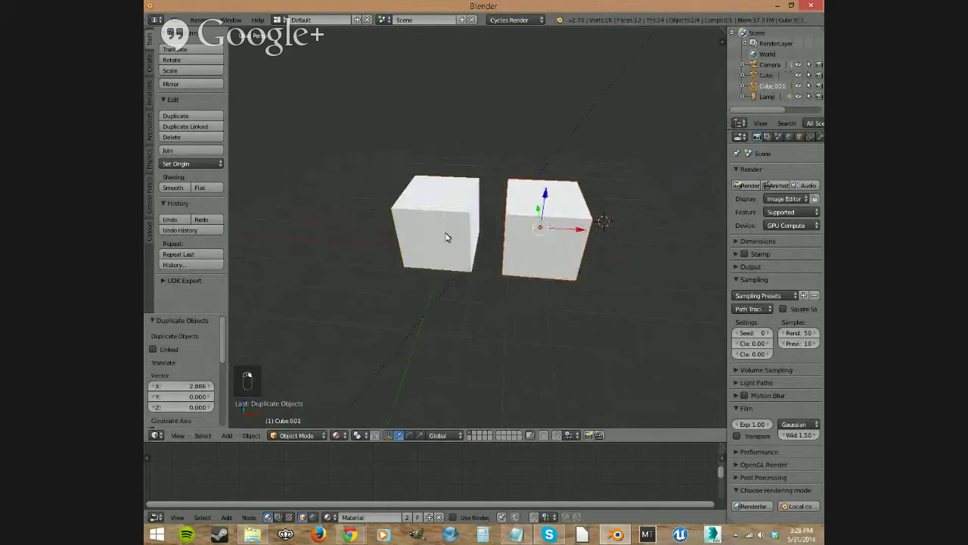
pyautogui.rightClick(447, 231)
pyautogui.rightClick(500, 273)
pyautogui.rightClick(446, 240)
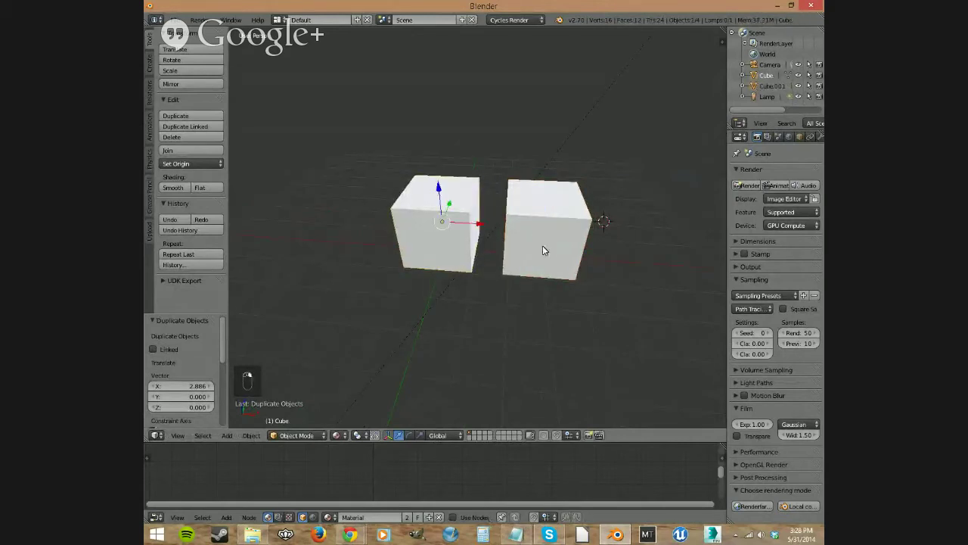
pyautogui.rightClick(561, 237)
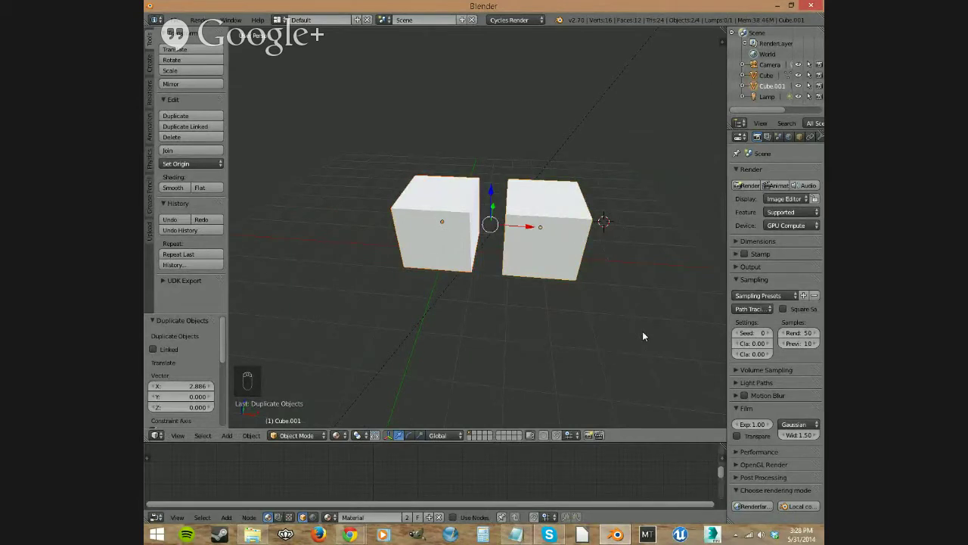
pyautogui.press('r')
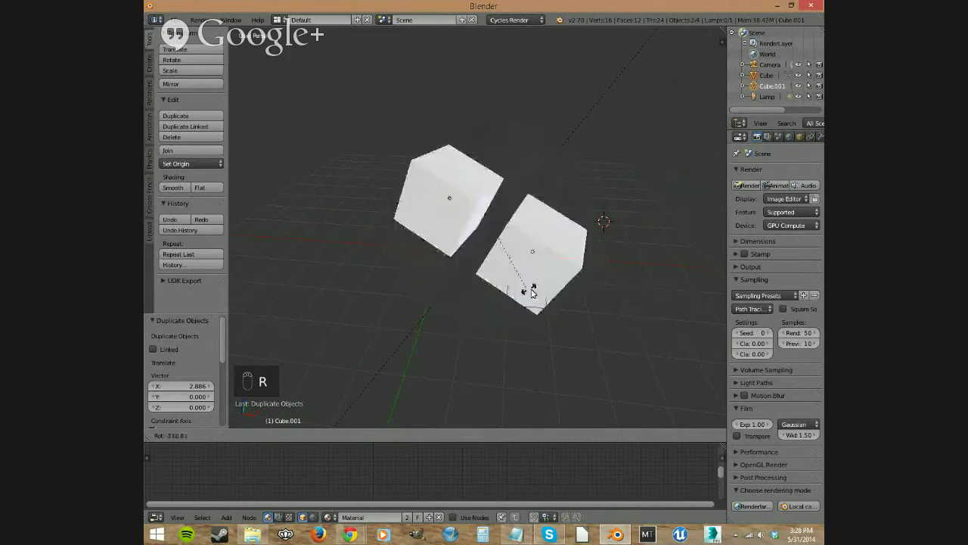
pyautogui.rightClick(613, 231)
# Set the pivot point to Individual Origins and try rotating each cube around its own origin.
pyautogui.click(358, 435)
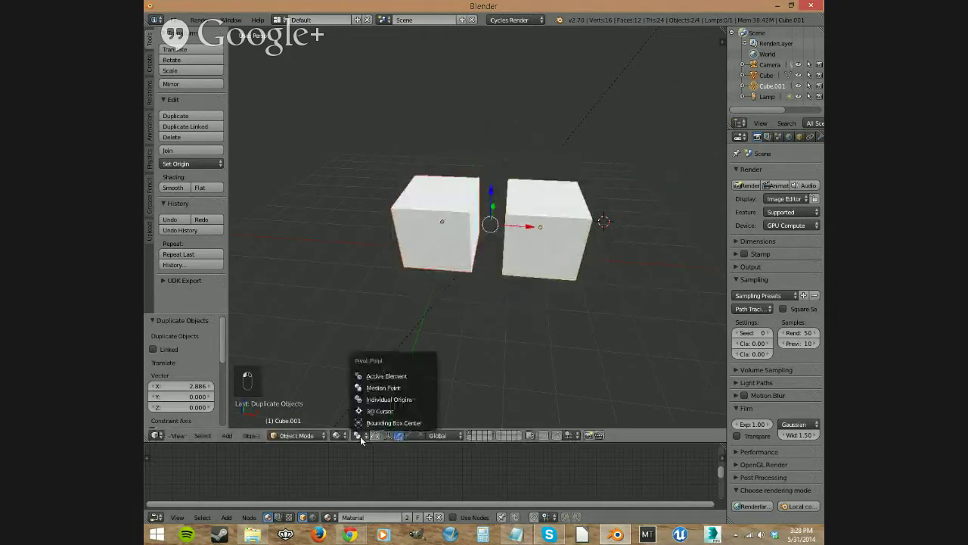
pyautogui.click(401, 400)
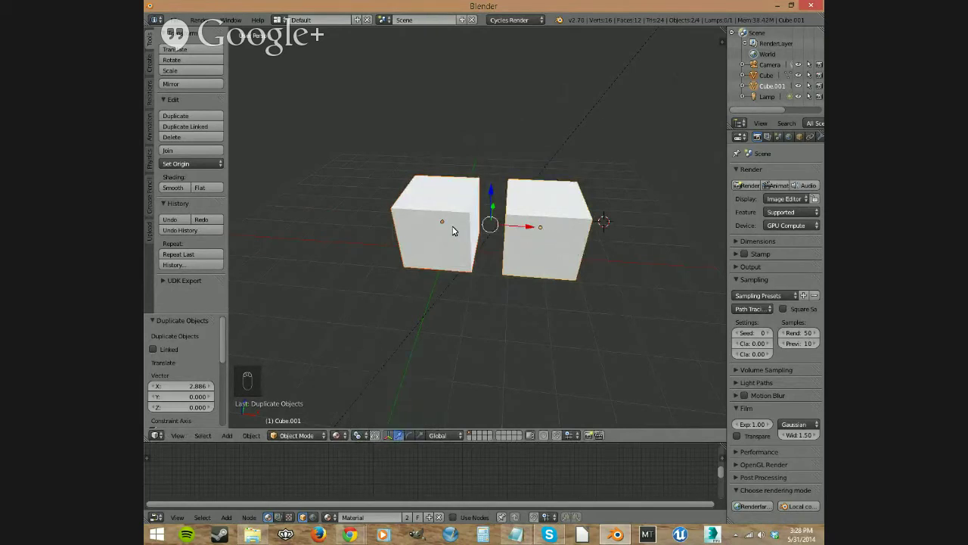
pyautogui.moveTo(517, 336); pyautogui.dragTo(384, 374, button='middle')
pyautogui.press('KP_1')
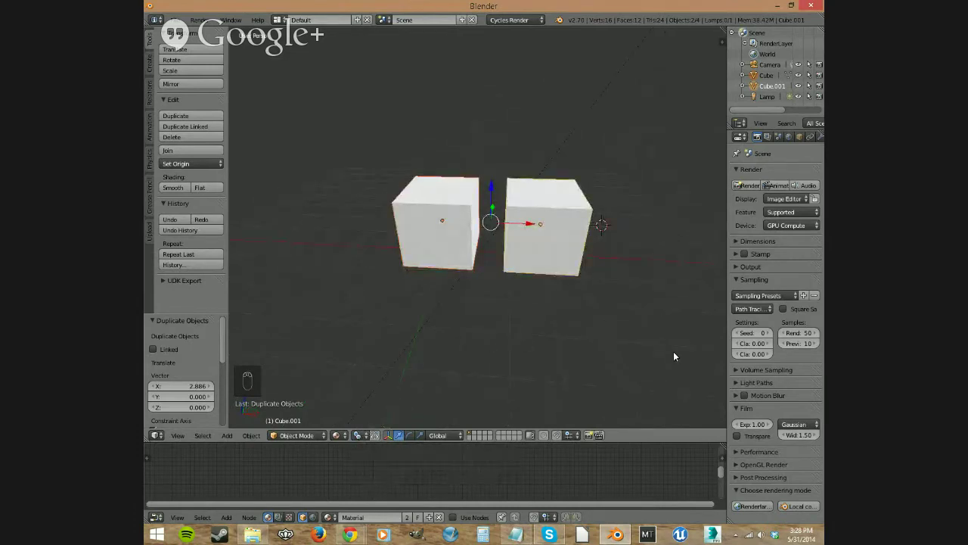
pyautogui.press('r')
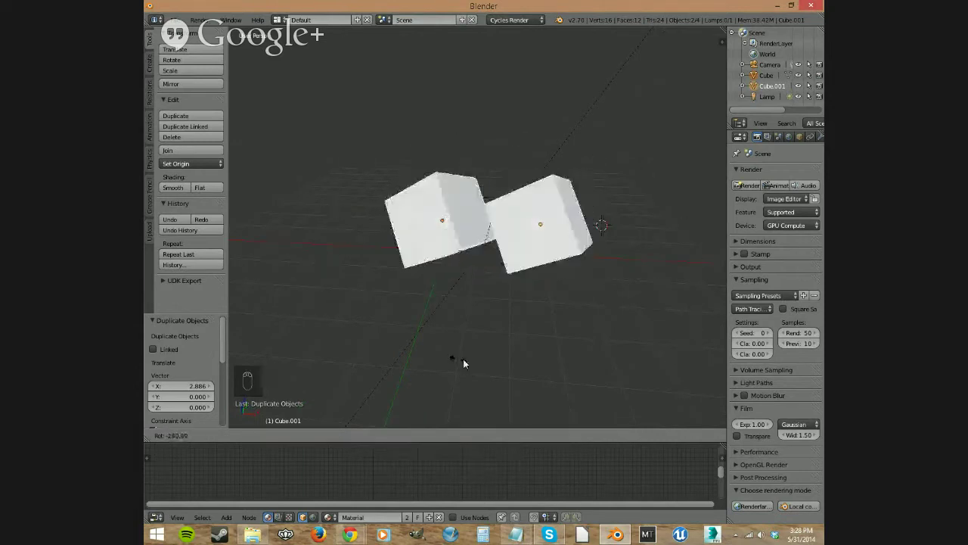
pyautogui.rightClick(658, 309)
# Place the 3D cursor in the empty space beside the duplicated cube.
pyautogui.click(357, 435)
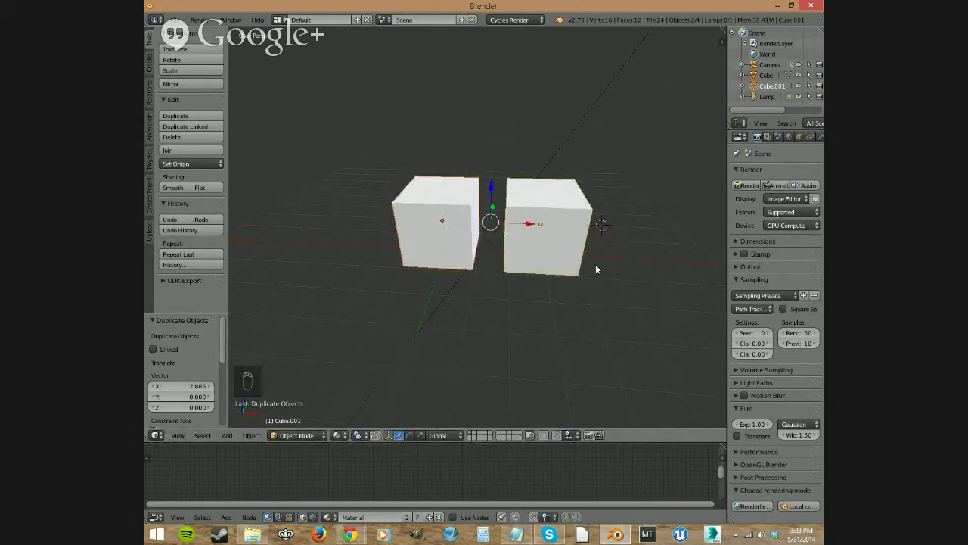
pyautogui.click(319, 273)
pyautogui.click(299, 204)
pyautogui.click(652, 233)
pyautogui.hotkey('shift', 'z')
pyautogui.moveTo(694, 286)
pyautogui.mouseDown(button='middle')
pyautogui.moveTo(628, 289)
pyautogui.moveTo(640, 301)
pyautogui.moveTo(627, 333)
pyautogui.moveTo(629, 326)
pyautogui.mouseUp(button='middle')
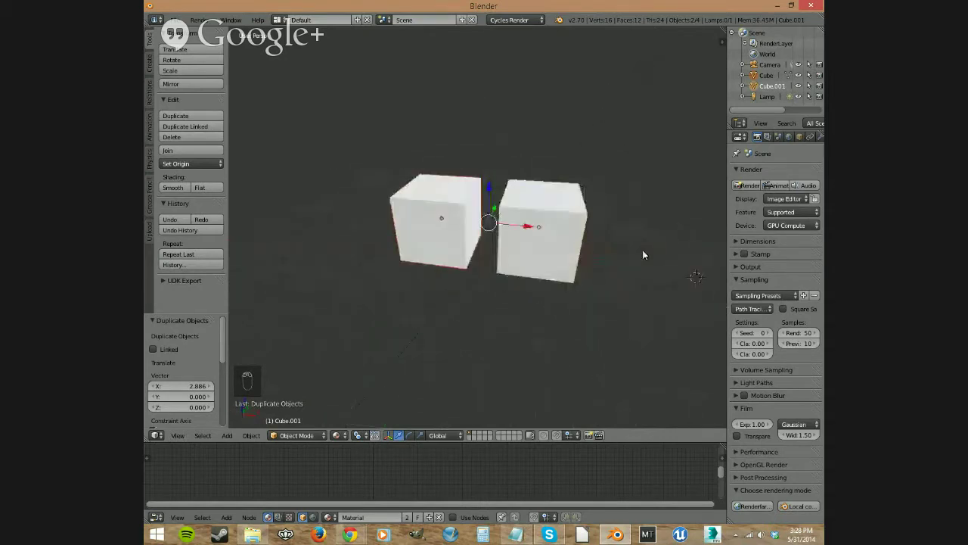
# Set the pivot point to 3D Cursor and try rotating both cubes around it.
pyautogui.click(356, 436)
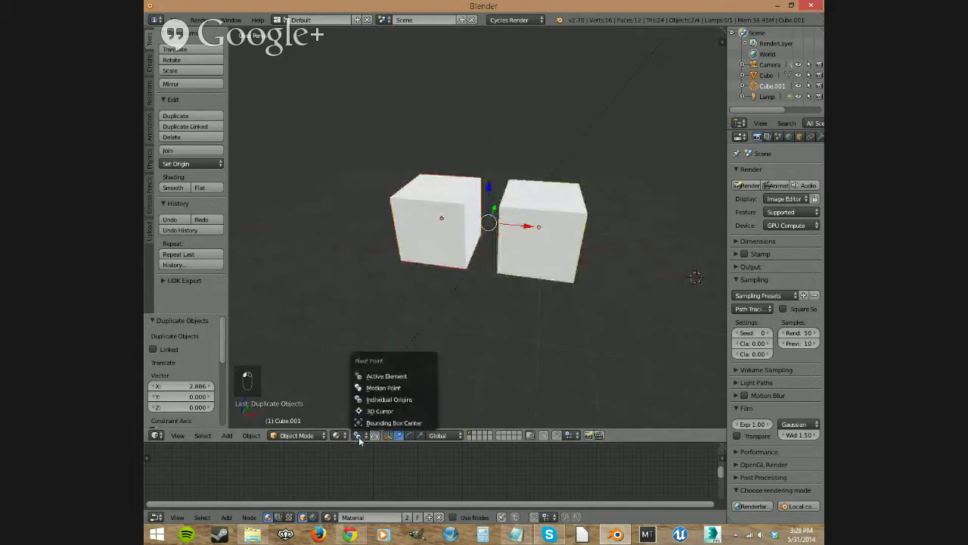
pyautogui.click(393, 415)
pyautogui.moveTo(629, 351); pyautogui.dragTo(553, 351, button='middle')
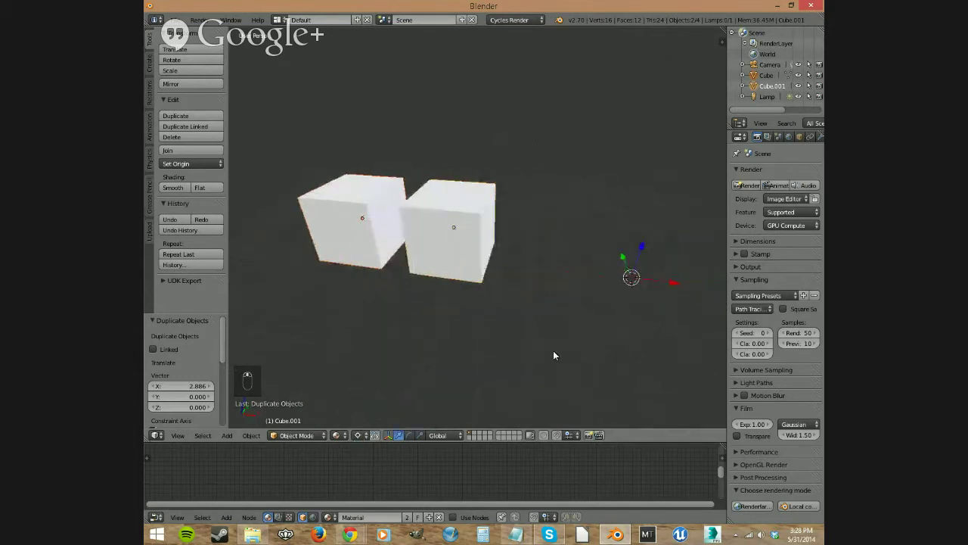
pyautogui.press('r')
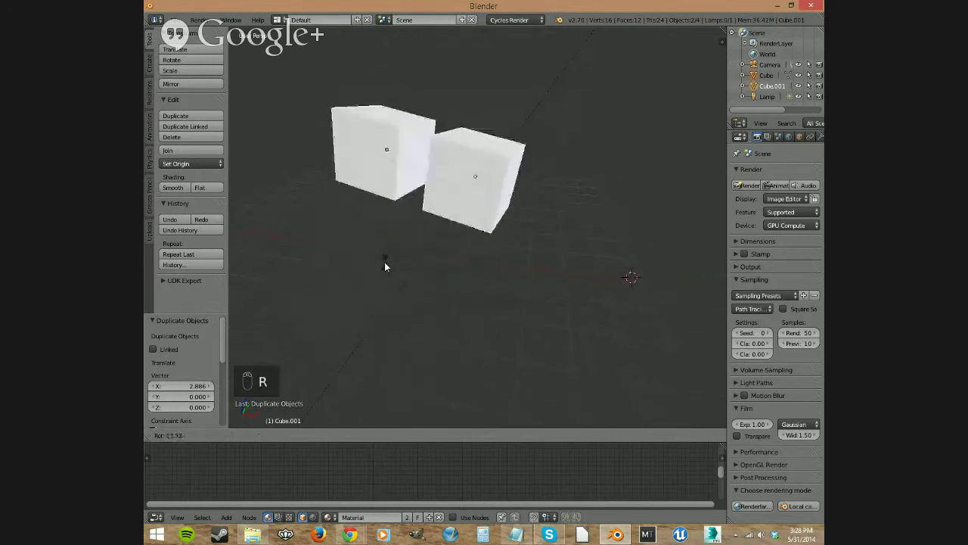
pyautogui.click(409, 306)
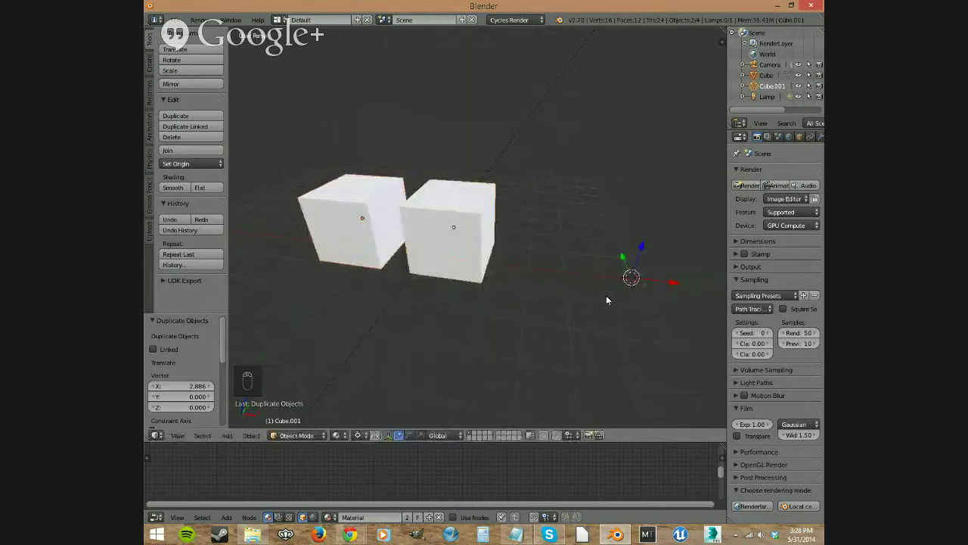
# Alternate the pivot between Bounding Box Center and 3D Cursor, place the cursor on the duplicated cube, and finish on Bounding Box Center.
pyautogui.press(',')
pyautogui.moveTo(447, 308); pyautogui.dragTo(474, 295, button='middle')
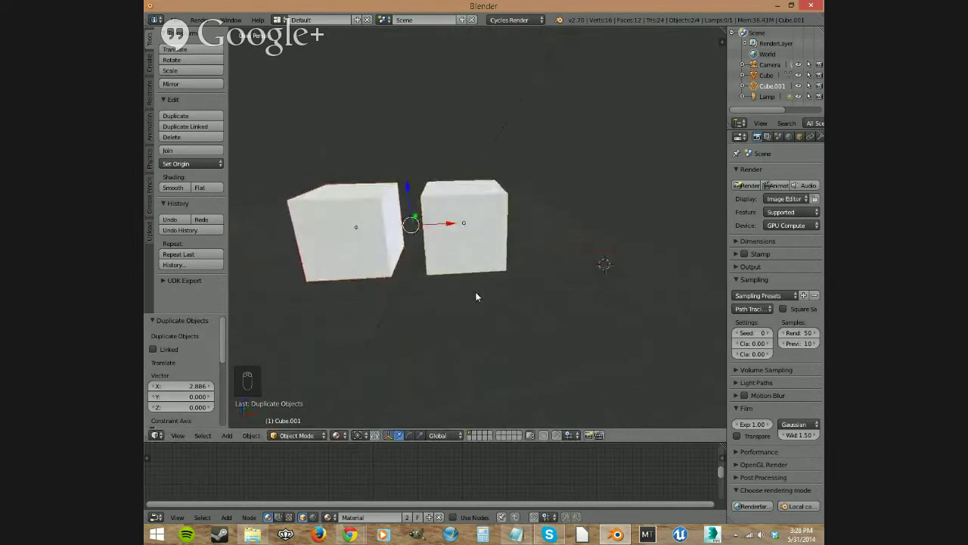
pyautogui.press('.')
pyautogui.press(',')
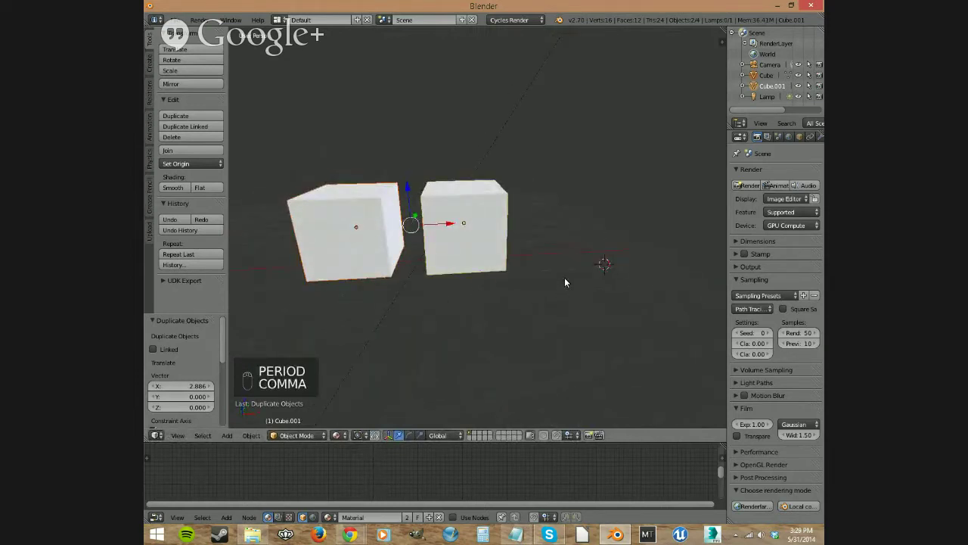
pyautogui.press('.')
pyautogui.click(478, 225)
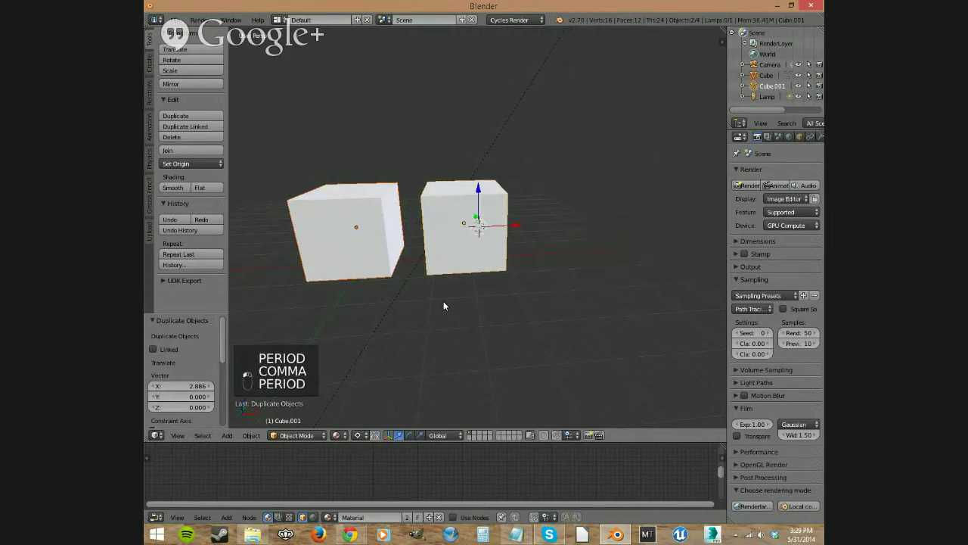
pyautogui.press(',')
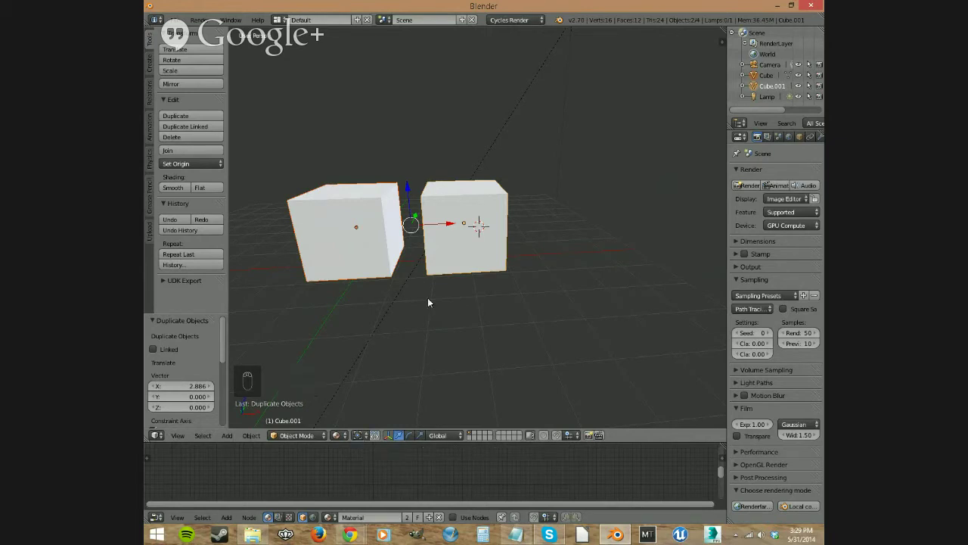
# Raise both cubes about 0.71 units along Z with the manipulator, then lower them about 0.12 units.
pyautogui.moveTo(483, 290)
pyautogui.mouseDown(button='middle')
pyautogui.moveTo(508, 277)
pyautogui.moveTo(498, 299)
pyautogui.mouseUp(button='middle')
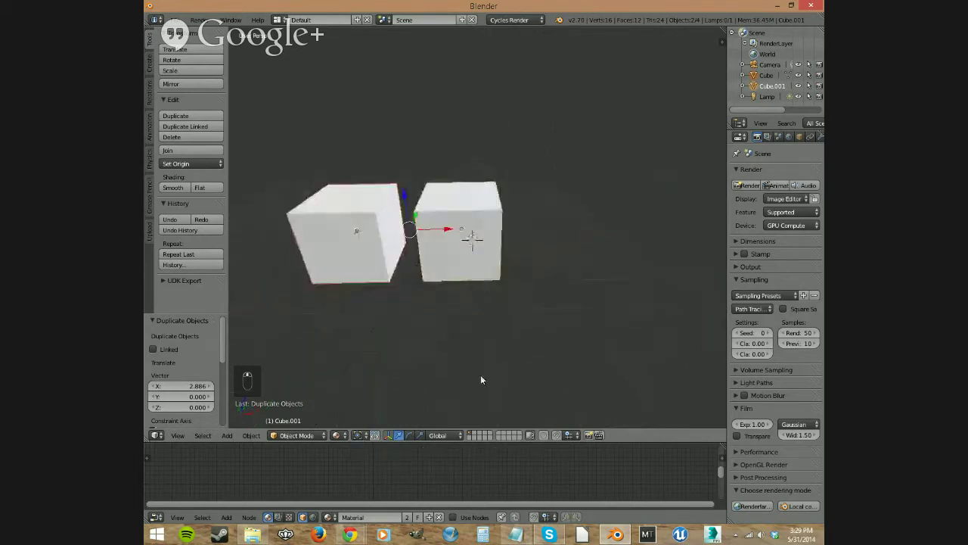
pyautogui.moveTo(404, 191); pyautogui.dragTo(403, 123, button='middle')
pyautogui.click(405, 186)
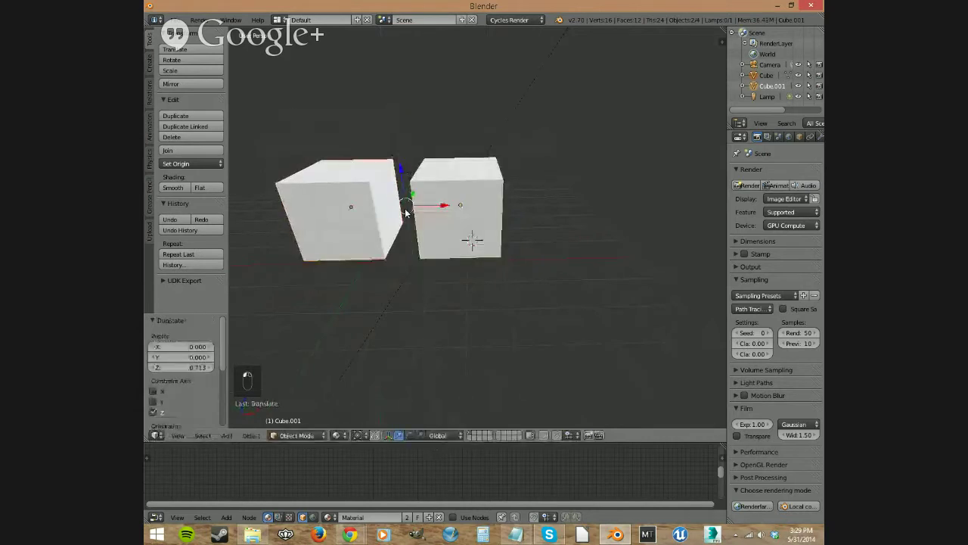
pyautogui.moveTo(400, 170); pyautogui.dragTo(405, 186)
# Switch the transform manipulator to rotate mode and try turning both cubes with its rings.
pyautogui.click(398, 435)
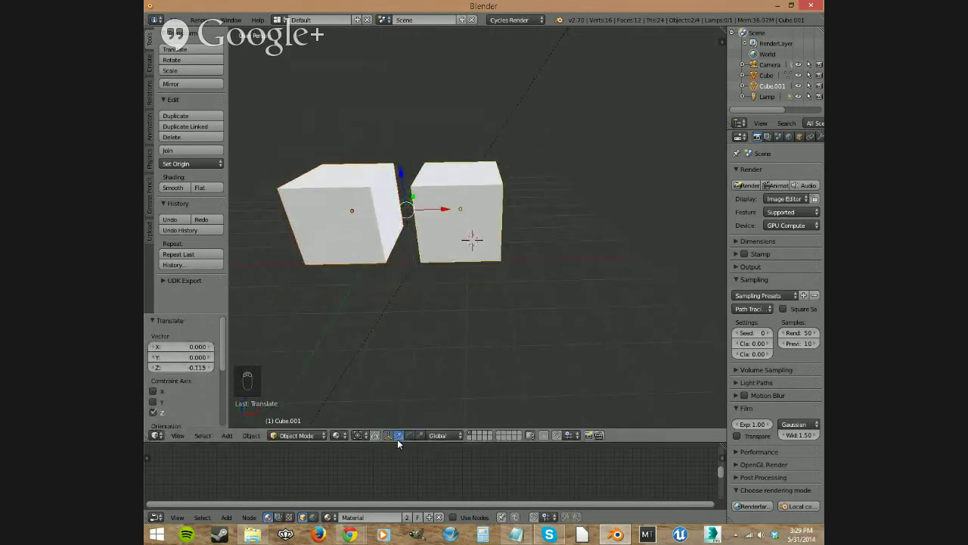
pyautogui.click(409, 436)
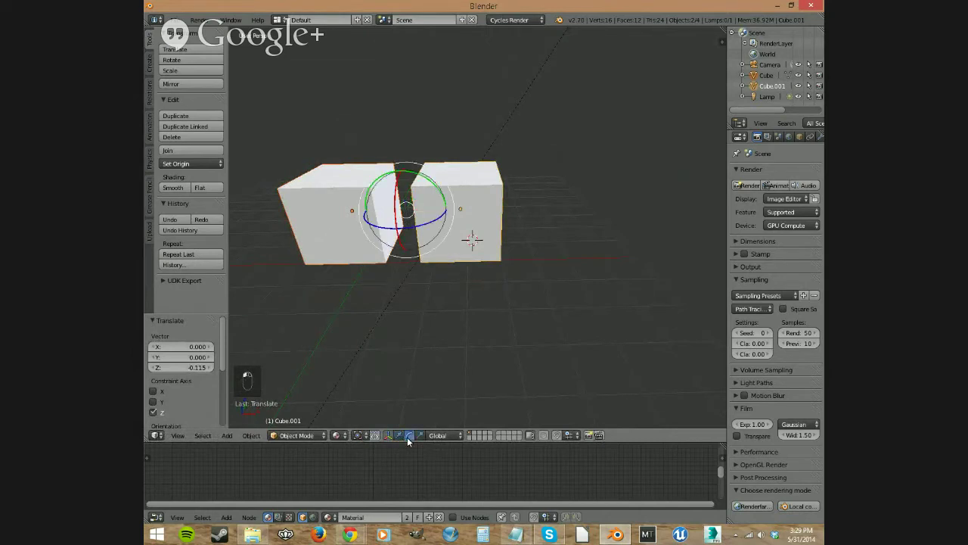
pyautogui.moveTo(413, 243); pyautogui.dragTo(381, 295)
pyautogui.rightClick(377, 292)
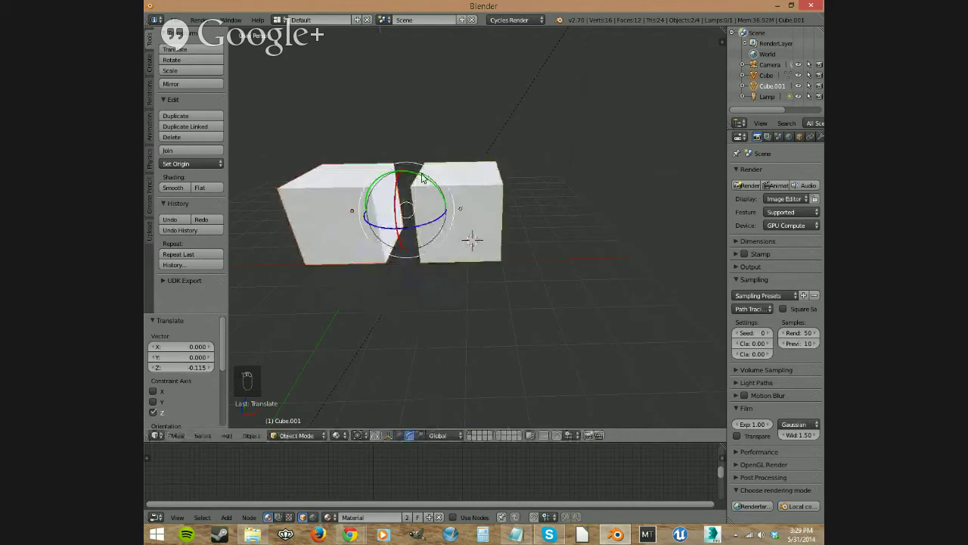
pyautogui.moveTo(425, 180); pyautogui.dragTo(588, 147)
pyautogui.rightClick(480, 242)
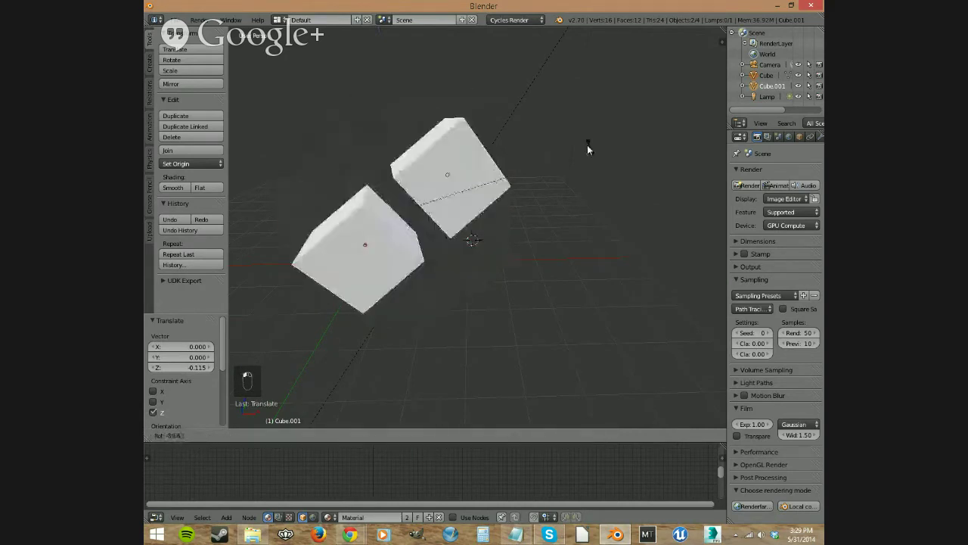
pyautogui.rightClick(587, 147)
# Try rotating both cubes around individual global axes, including Z, with the rotation manipulator.
pyautogui.moveTo(420, 223); pyautogui.dragTo(436, 249)
pyautogui.rightClick(436, 249)
pyautogui.moveTo(399, 194); pyautogui.dragTo(439, 216)
pyautogui.rightClick(439, 216)
pyautogui.moveTo(456, 235); pyautogui.dragTo(421, 255, button='middle')
pyautogui.moveTo(376, 196); pyautogui.dragTo(373, 217)
pyautogui.rightClick(374, 220)
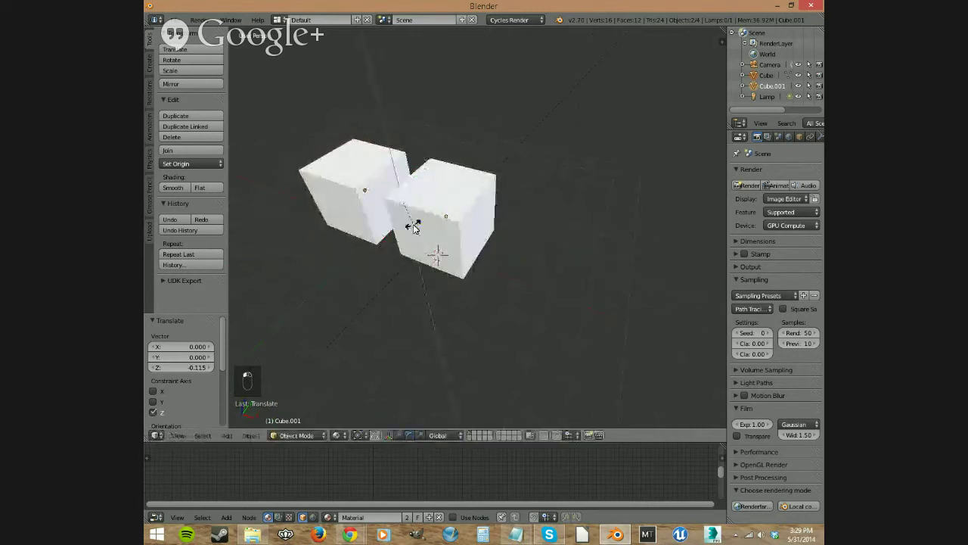
pyautogui.moveTo(406, 216); pyautogui.dragTo(501, 242, button='middle')
pyautogui.moveTo(500, 242); pyautogui.dragTo(424, 212)
pyautogui.moveTo(399, 182); pyautogui.dragTo(442, 162)
pyautogui.rightClick(443, 162)
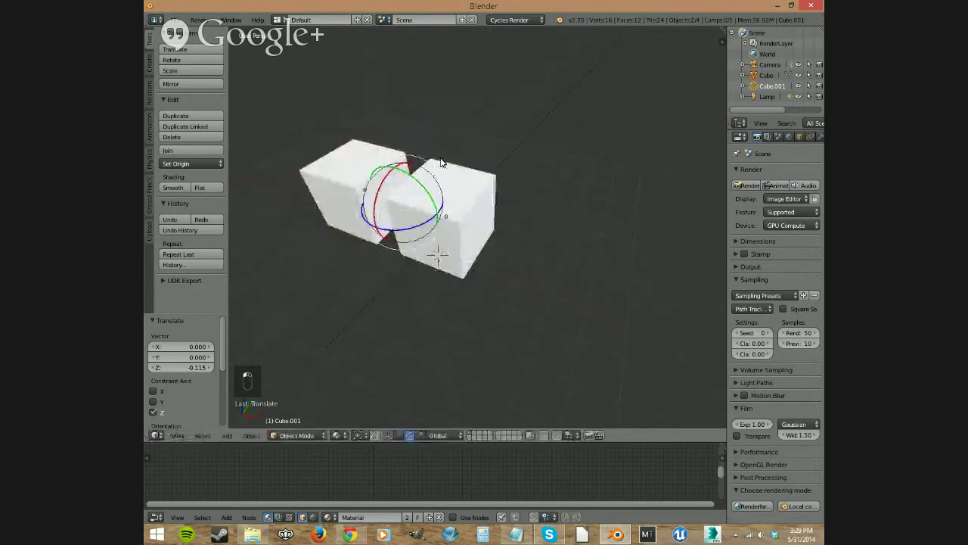
# Switch the transform manipulator to scale mode and try stretching both cubes along the Z, X and Y axes.
pyautogui.click(421, 436)
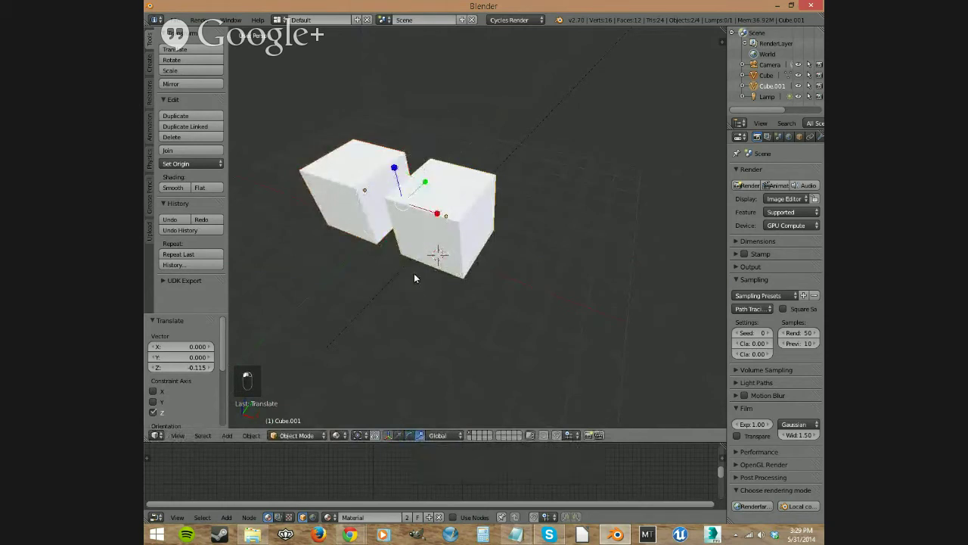
pyautogui.moveTo(414, 278); pyautogui.dragTo(450, 252, button='middle')
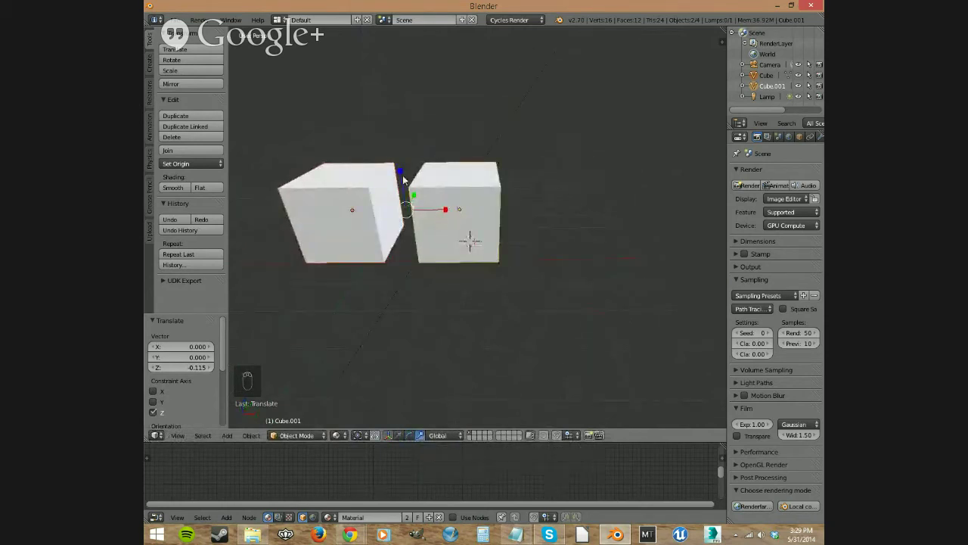
pyautogui.moveTo(404, 179); pyautogui.dragTo(398, 80)
pyautogui.rightClick(398, 80)
pyautogui.moveTo(446, 216); pyautogui.dragTo(547, 211)
pyautogui.rightClick(547, 212)
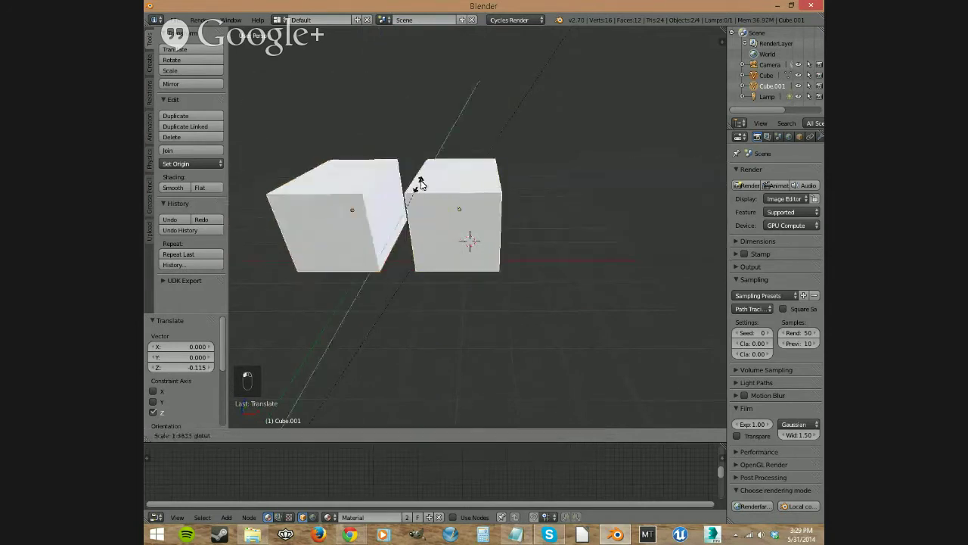
pyautogui.moveTo(444, 210); pyautogui.dragTo(549, 225)
pyautogui.rightClick(549, 226)
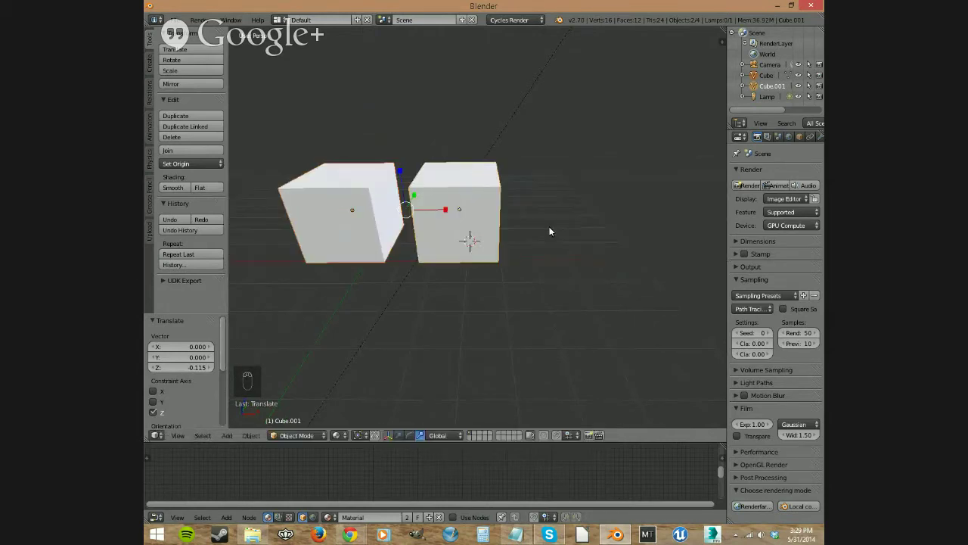
# Set the pivot point to Individual Origins and try scaling each cube along X from its own origin.
pyautogui.click(359, 435)
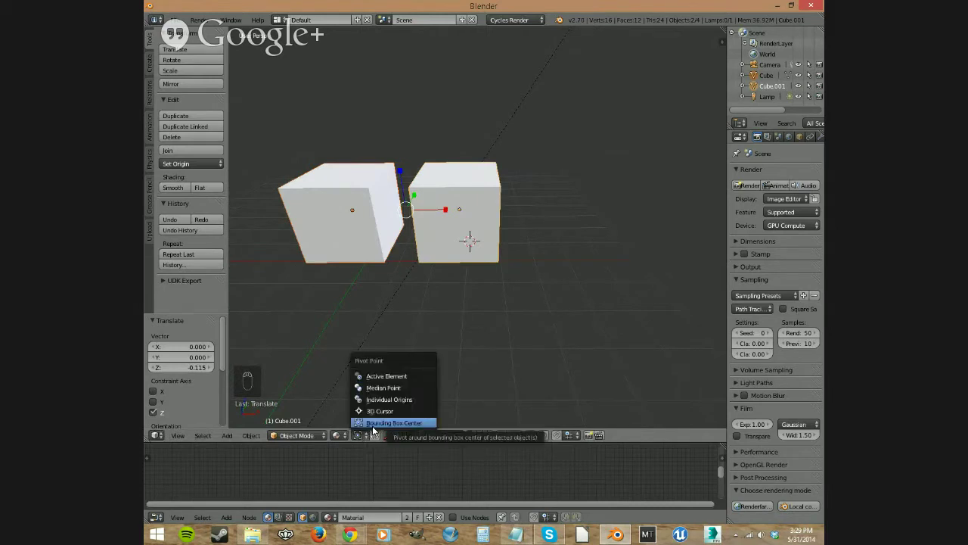
pyautogui.click(398, 399)
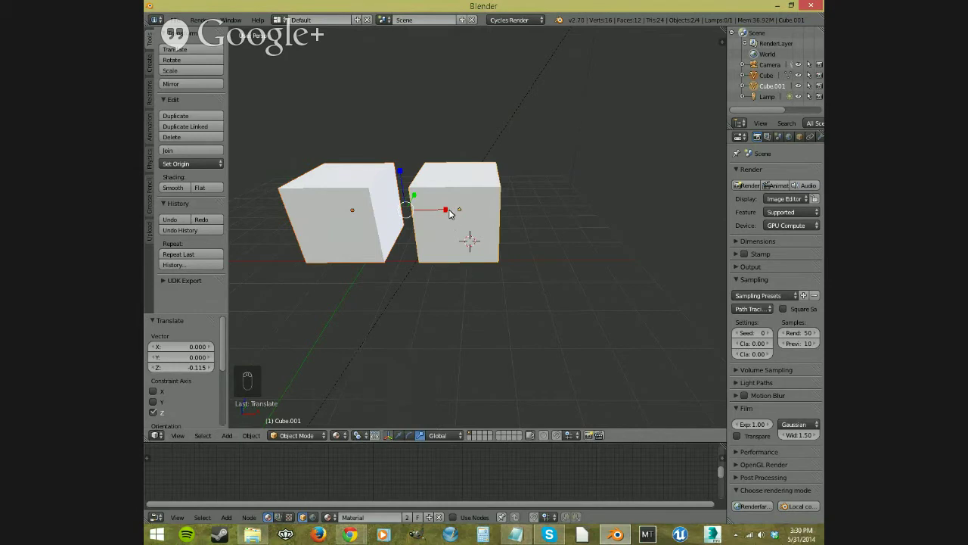
pyautogui.press('s')
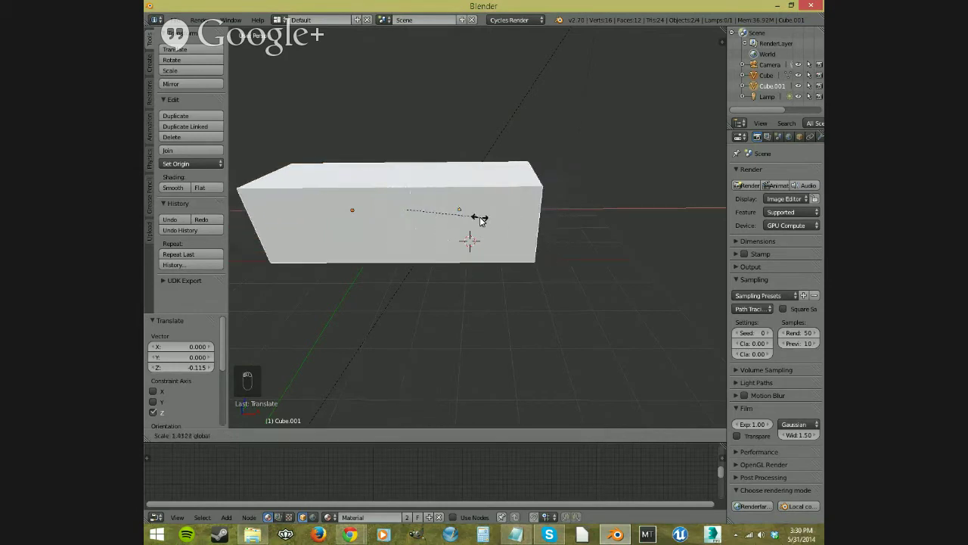
pyautogui.press('Escape')
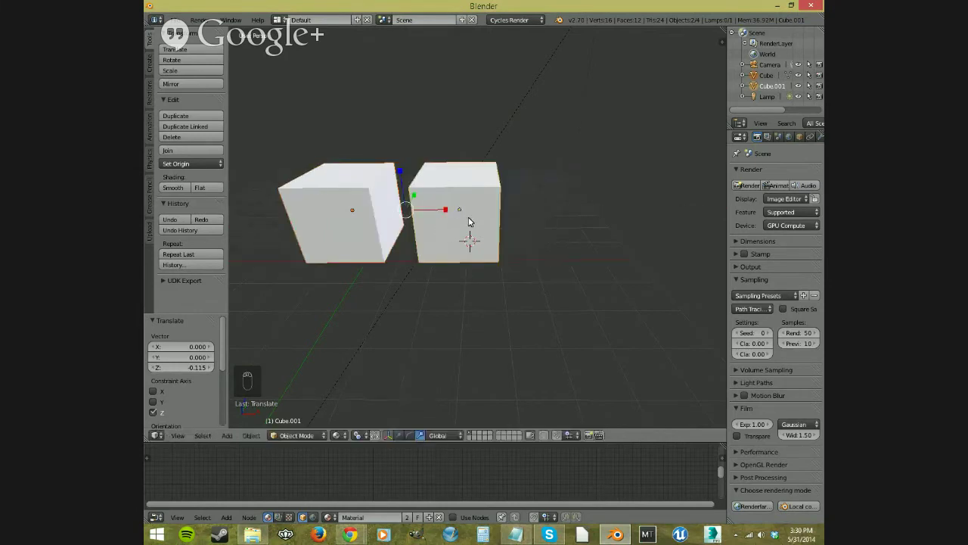
# Choose a pivot point option for the two selected cubes and try scaling them.
pyautogui.click(357, 434)
pyautogui.click(391, 396)
pyautogui.press('s')
pyautogui.press('Escape')
pyautogui.moveTo(530, 314)
pyautogui.mouseDown(button='middle')
pyautogui.moveTo(452, 341)
pyautogui.moveTo(460, 361)
pyautogui.moveTo(545, 314)
pyautogui.moveTo(526, 317)
pyautogui.mouseUp(button='middle')
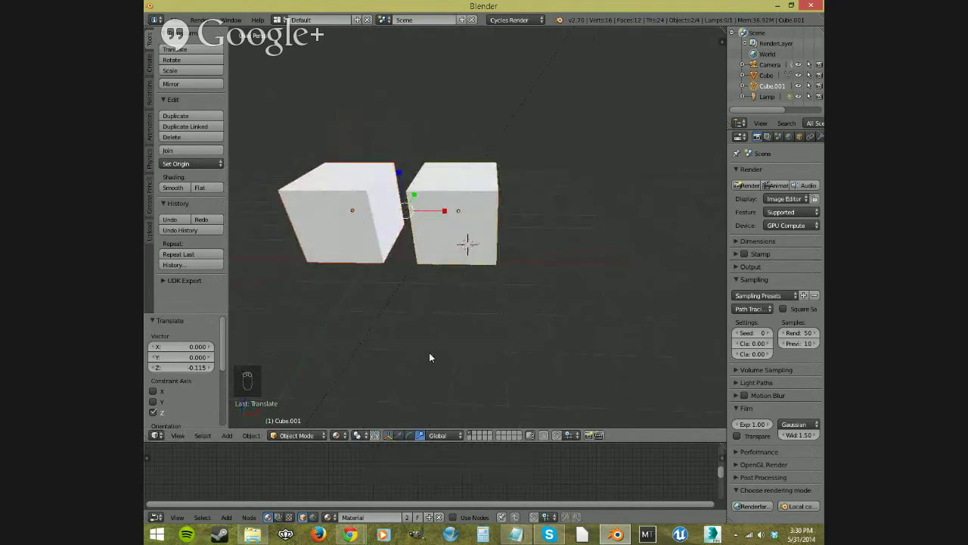
# Hide the transform manipulator, select only the right-hand cube, and show the manipulator again.
pyautogui.click(452, 435)
pyautogui.click(387, 435)
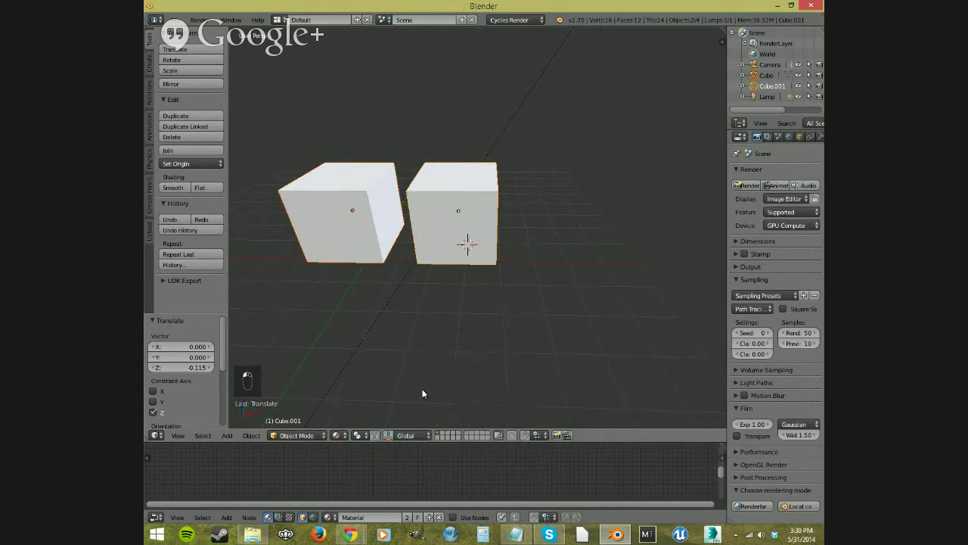
pyautogui.rightClick(456, 249)
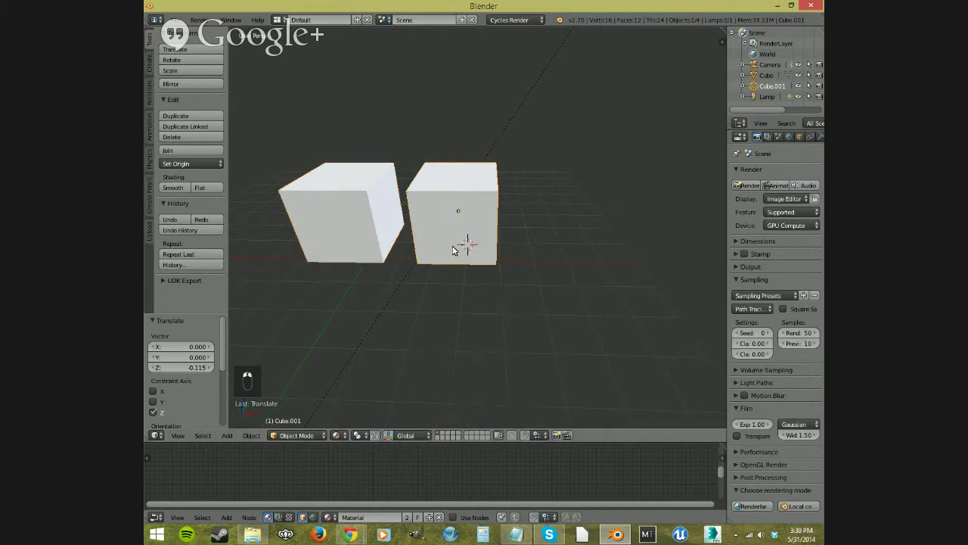
pyautogui.click(388, 434)
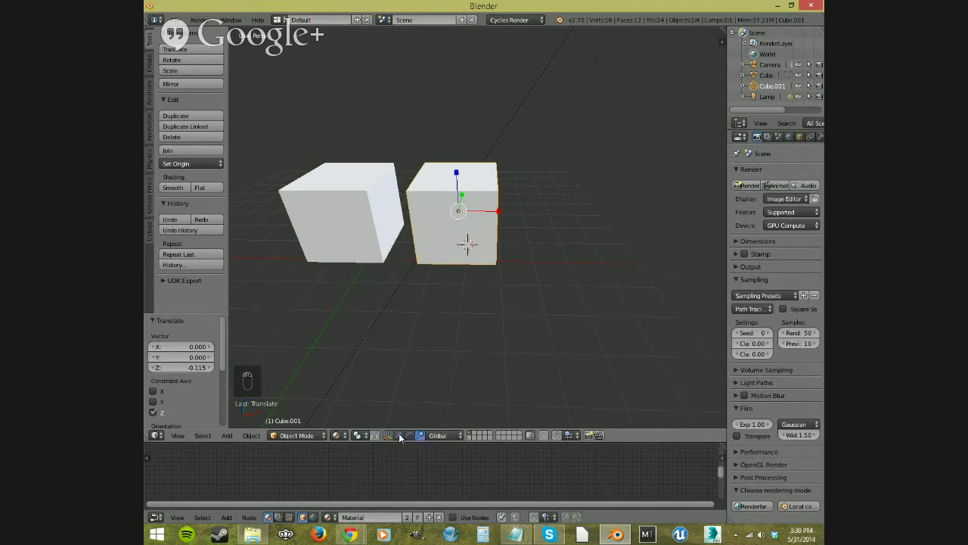
# Switch the manipulator to translate mode and try moving the right-hand cube upward along the Z axis.
pyautogui.click(399, 436)
pyautogui.moveTo(465, 182); pyautogui.dragTo(471, 124)
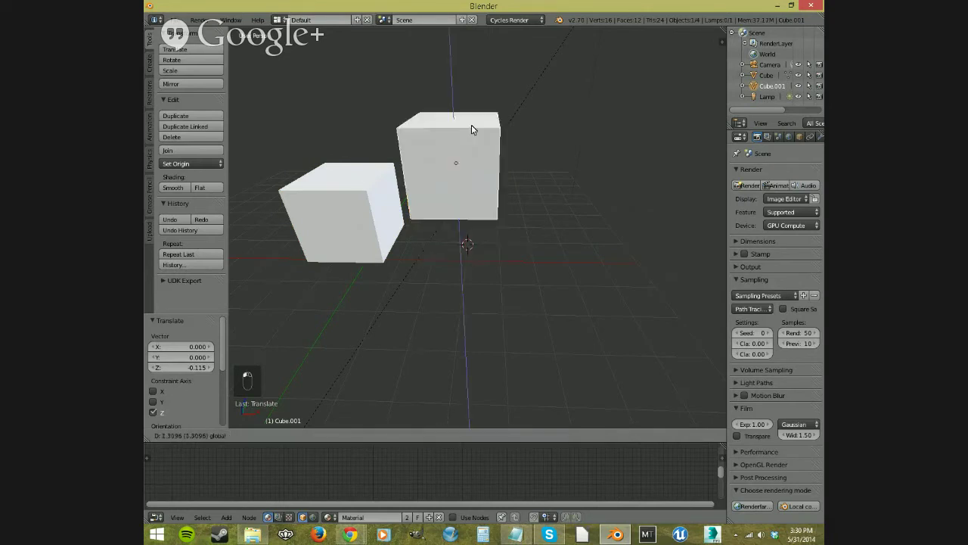
pyautogui.press('Escape')
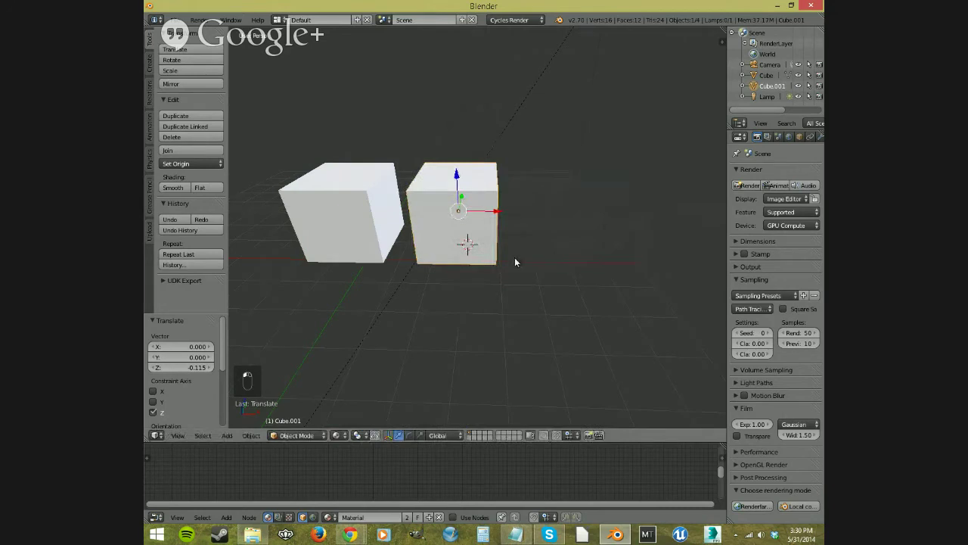
# Reselect the cube Cube.001 and grab it freely from a side angle, shifting it slightly downward in the view.
pyautogui.moveTo(515, 262); pyautogui.dragTo(460, 234, button='middle')
pyautogui.rightClick(516, 201)
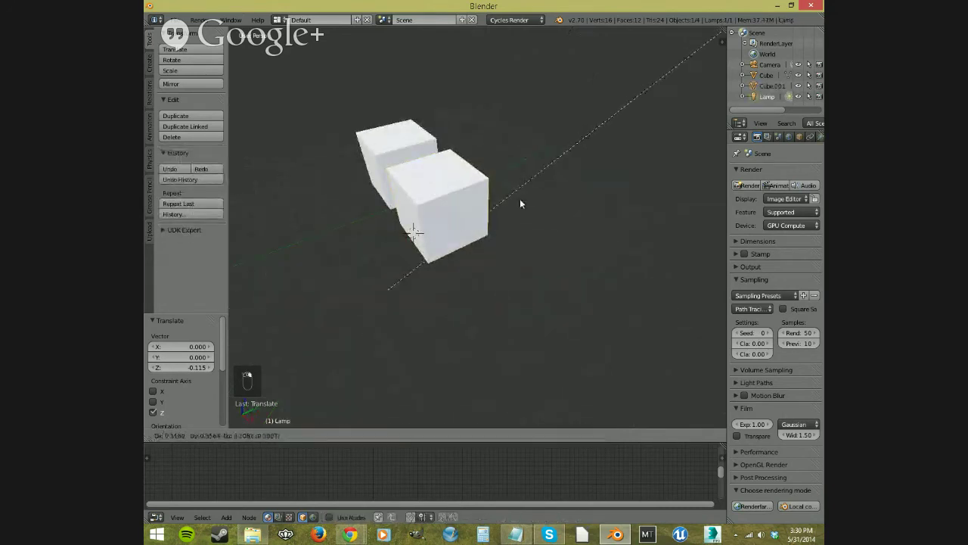
pyautogui.rightClick(449, 202)
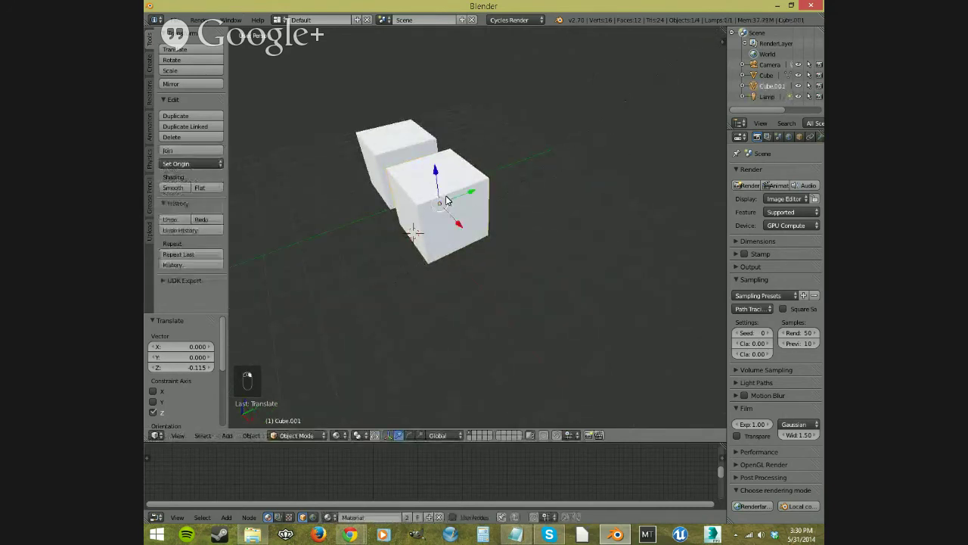
pyautogui.press('g')
pyautogui.click(445, 212)
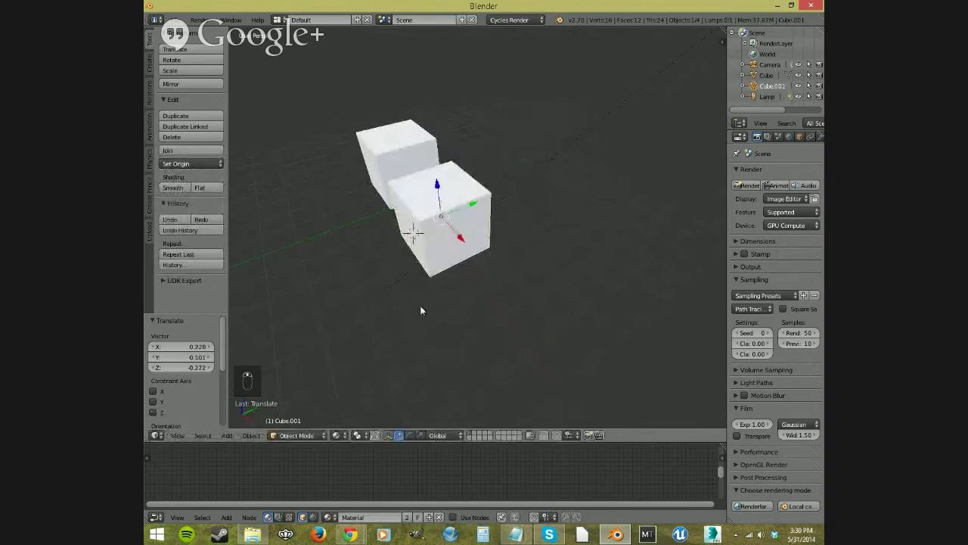
# Grab Cube.001 freely from the front, moving it about 4.322 in X, 1.471 in Y and 2.898 in Z.
pyautogui.moveTo(421, 310); pyautogui.dragTo(497, 229, button='middle')
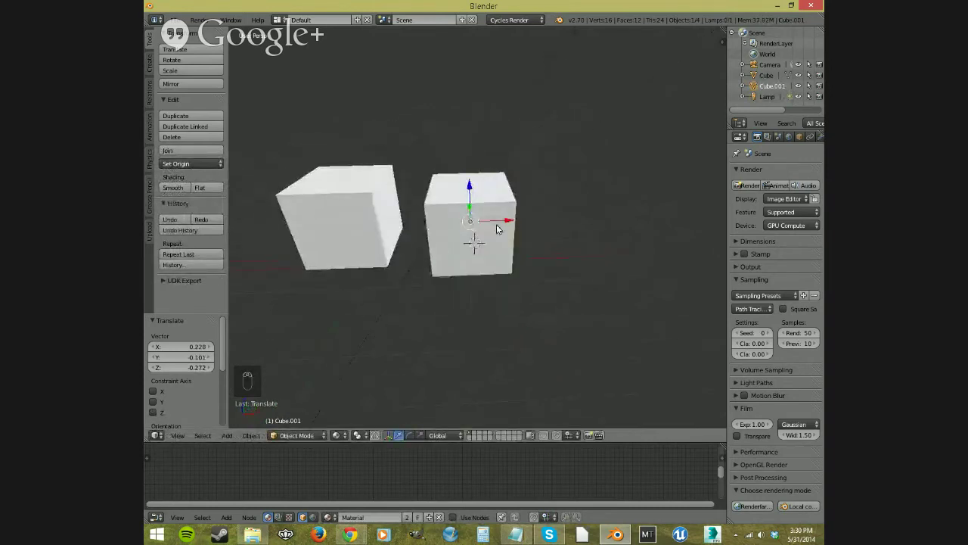
pyautogui.press('g')
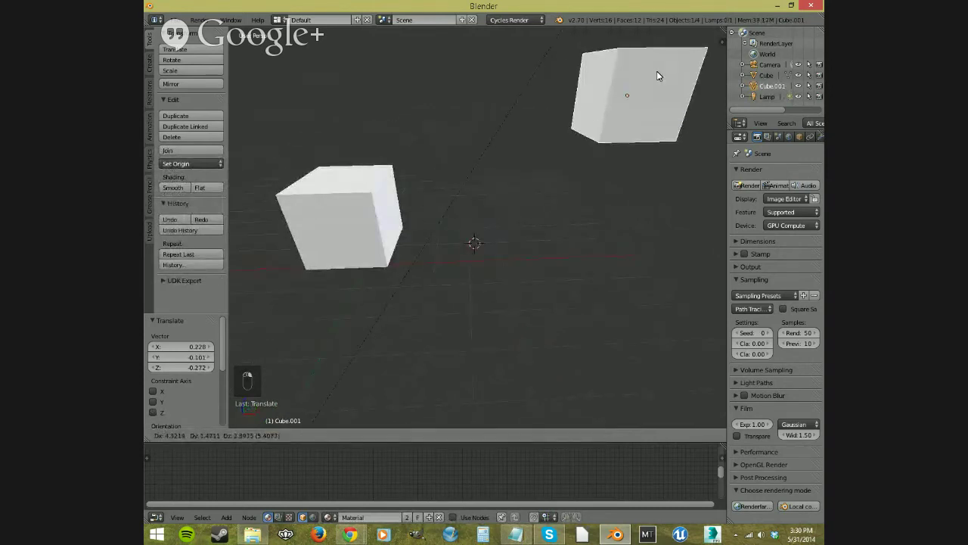
pyautogui.click(658, 76)
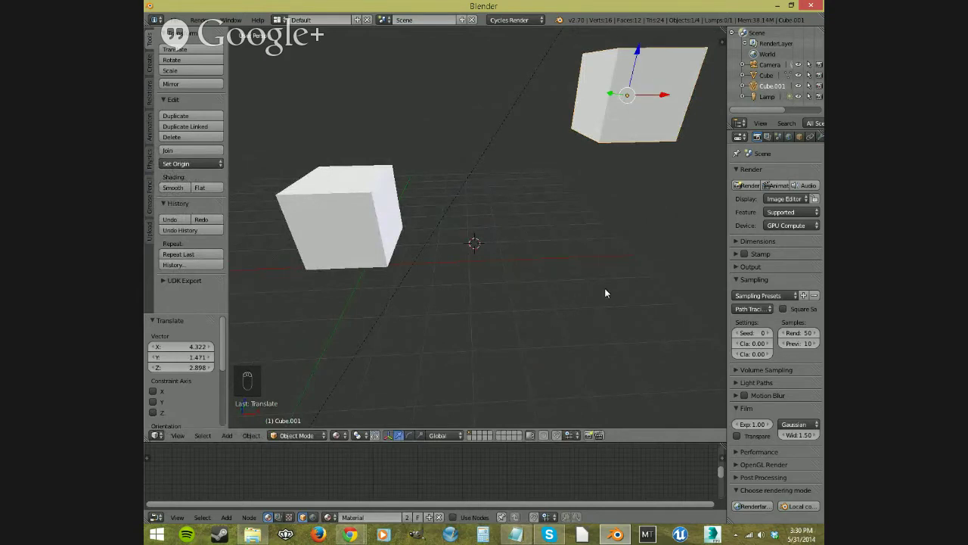
# Select the other cube and grab it freely twice from a rotated view, shifting it by small amounts.
pyautogui.moveTo(605, 292); pyautogui.dragTo(488, 345, button='middle')
pyautogui.moveTo(427, 361); pyautogui.dragTo(605, 304, button='middle')
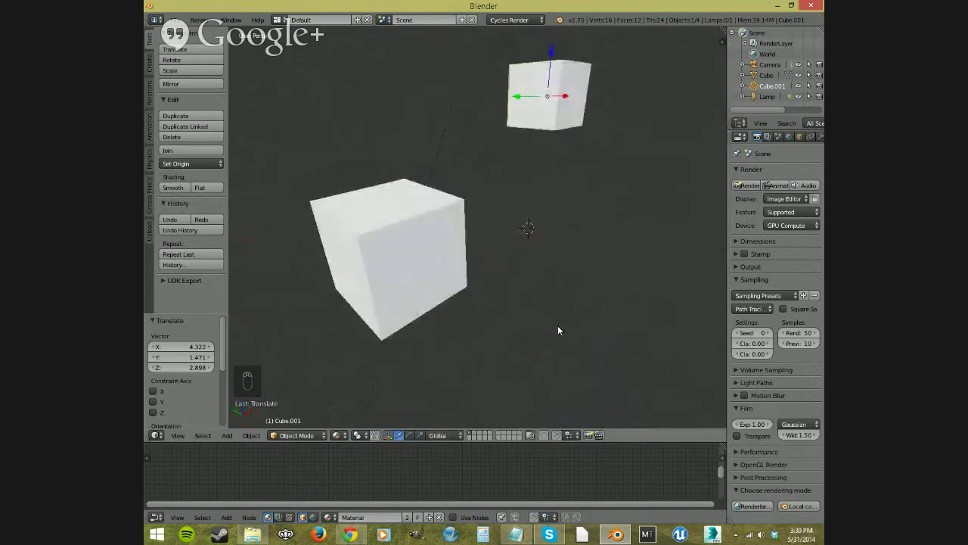
pyautogui.rightClick(421, 247)
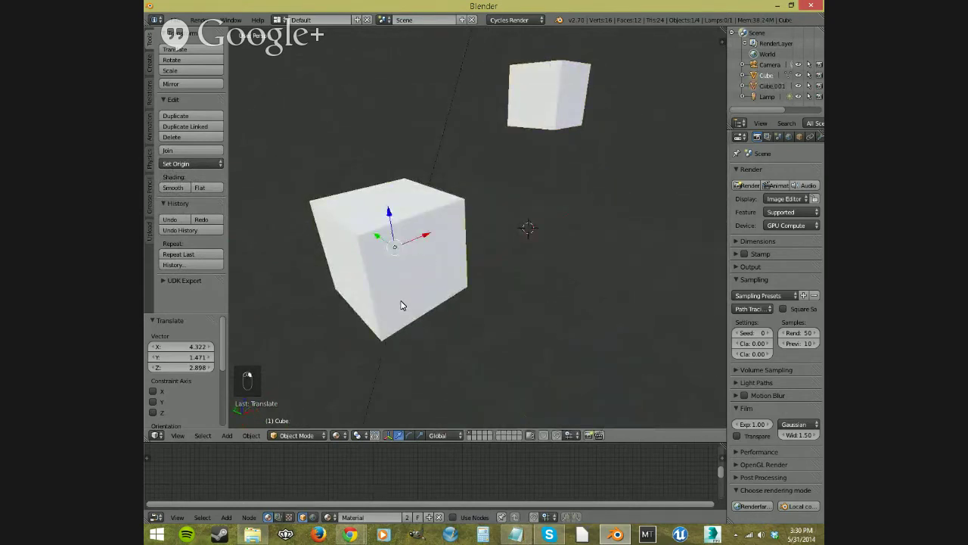
pyautogui.press('g')
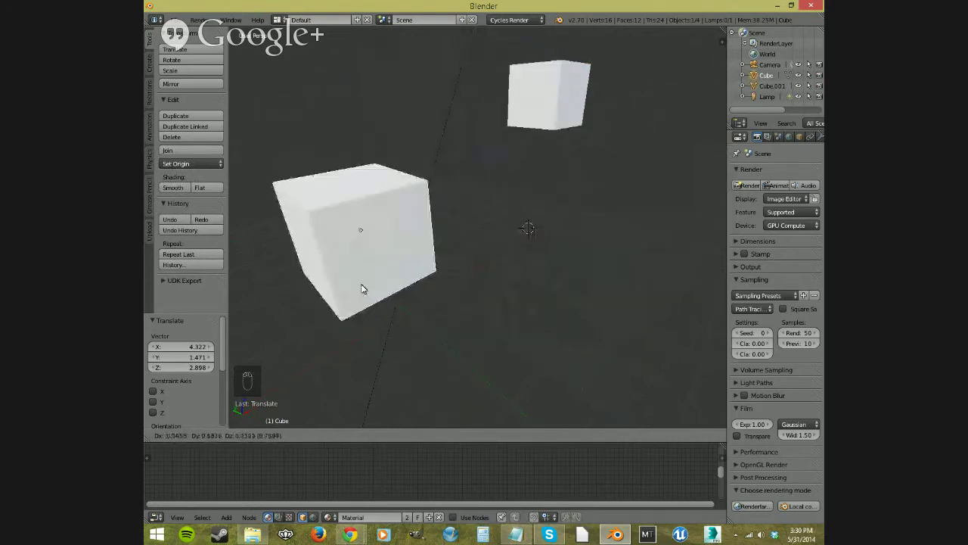
pyautogui.click(365, 296)
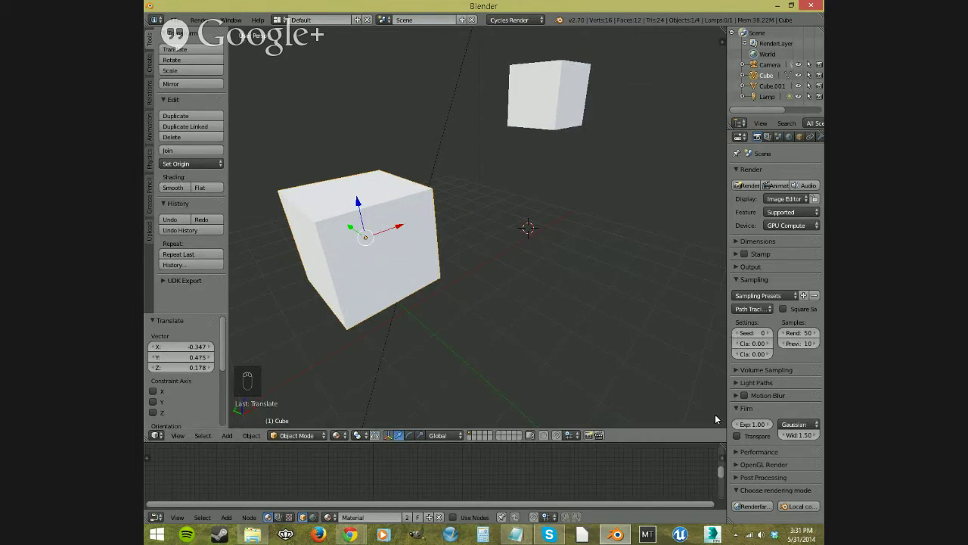
pyautogui.press('g')
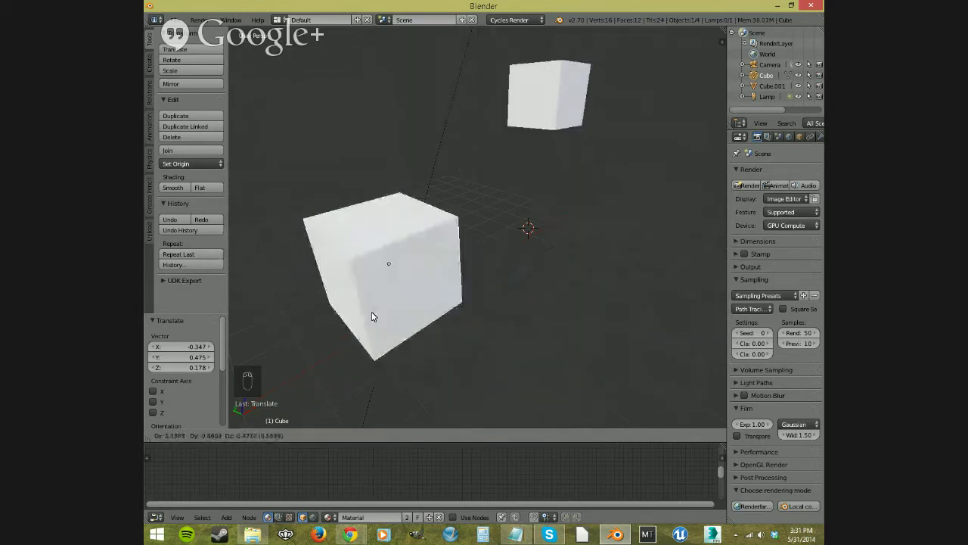
pyautogui.click(363, 310)
# Grab the original cube freely from two viewing angles, first moving it about 5.039 in X, 5.227 in Y and -1.365 in Z.
pyautogui.moveTo(430, 358); pyautogui.dragTo(555, 355, button='middle')
pyautogui.press('g')
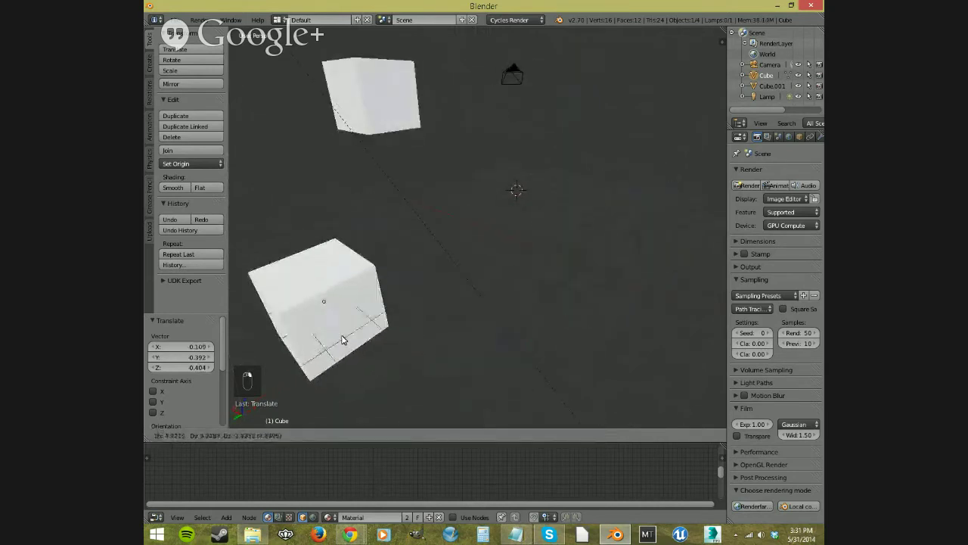
pyautogui.click(341, 330)
pyautogui.moveTo(537, 335); pyautogui.dragTo(370, 326, button='middle')
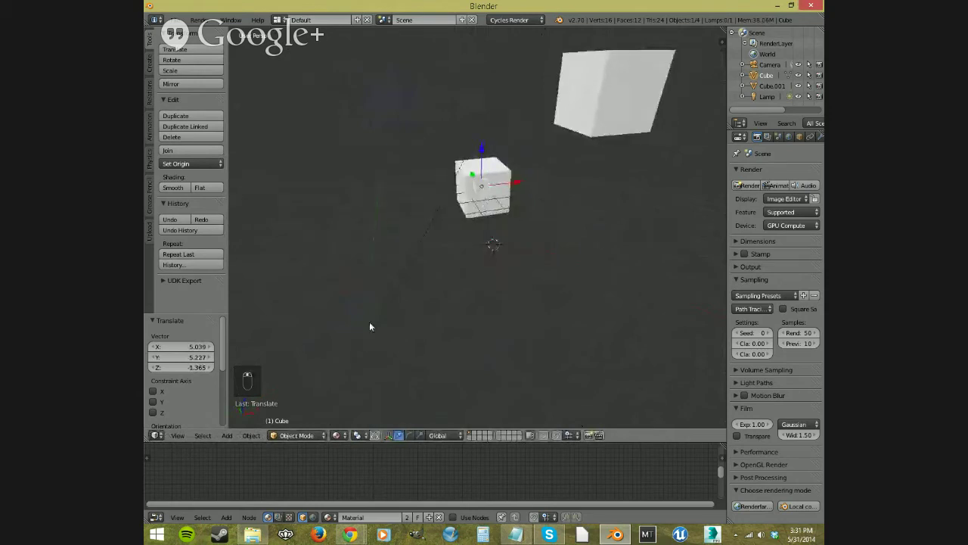
pyautogui.press('g')
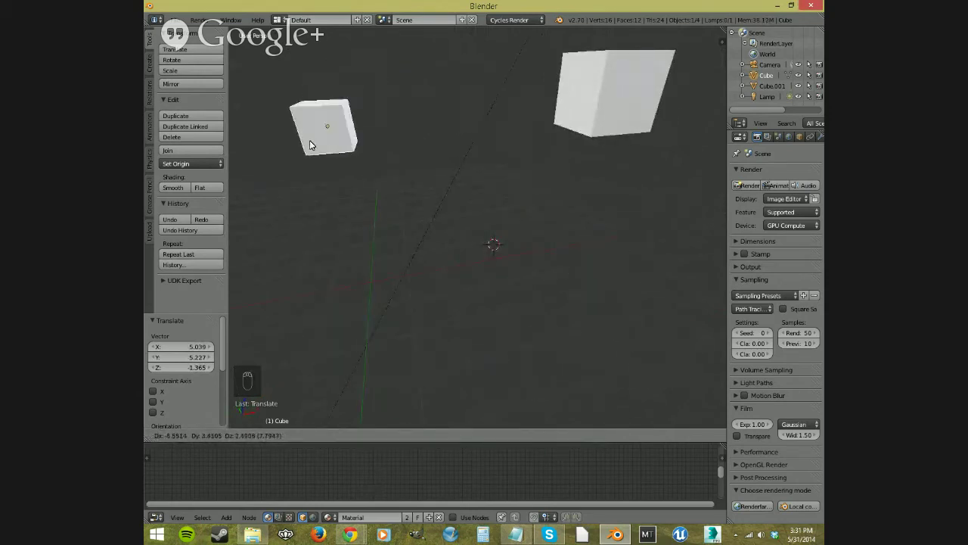
pyautogui.click(456, 286)
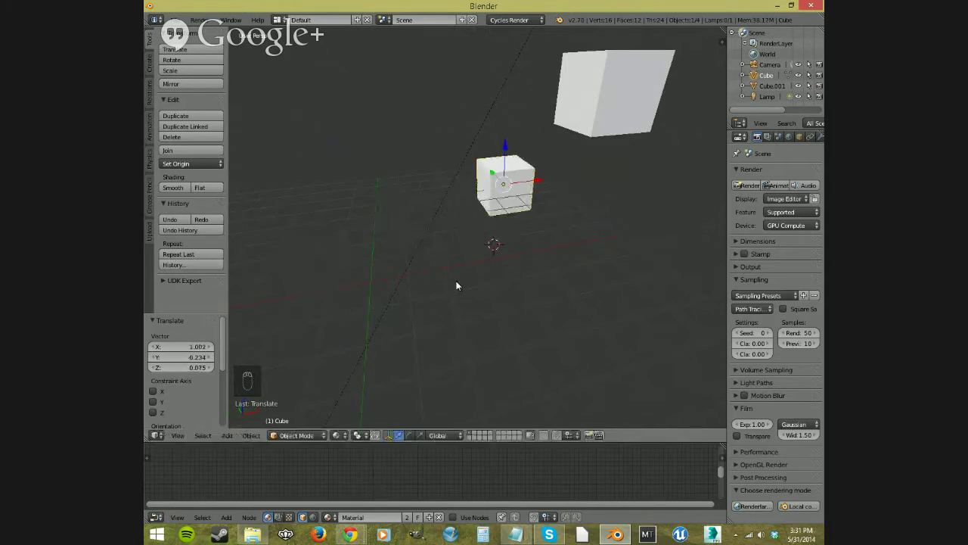
# Move the original cube about -5.959 constrained to the X axis and about -5.326 constrained to the Y axis.
pyautogui.press('g')
pyautogui.press('x')
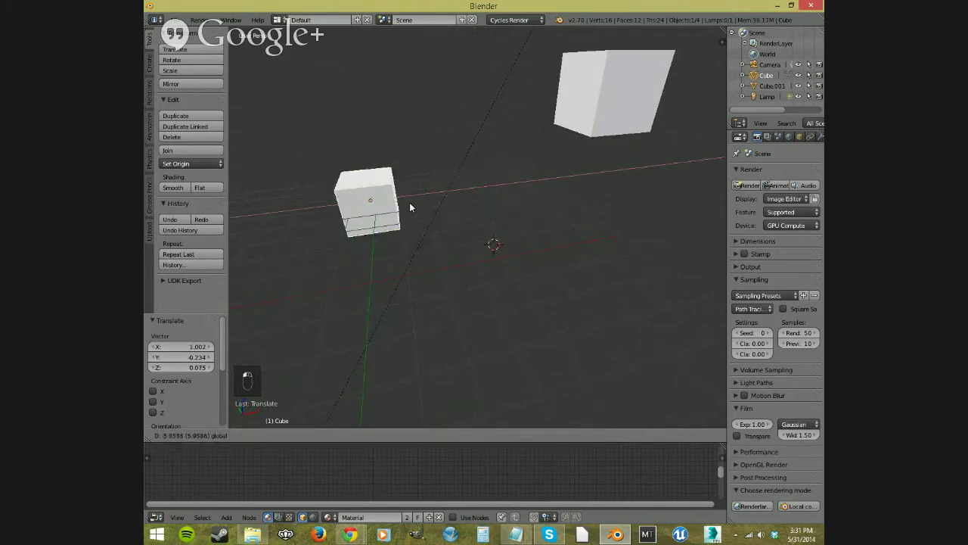
pyautogui.click(409, 202)
pyautogui.press('g')
pyautogui.press('y')
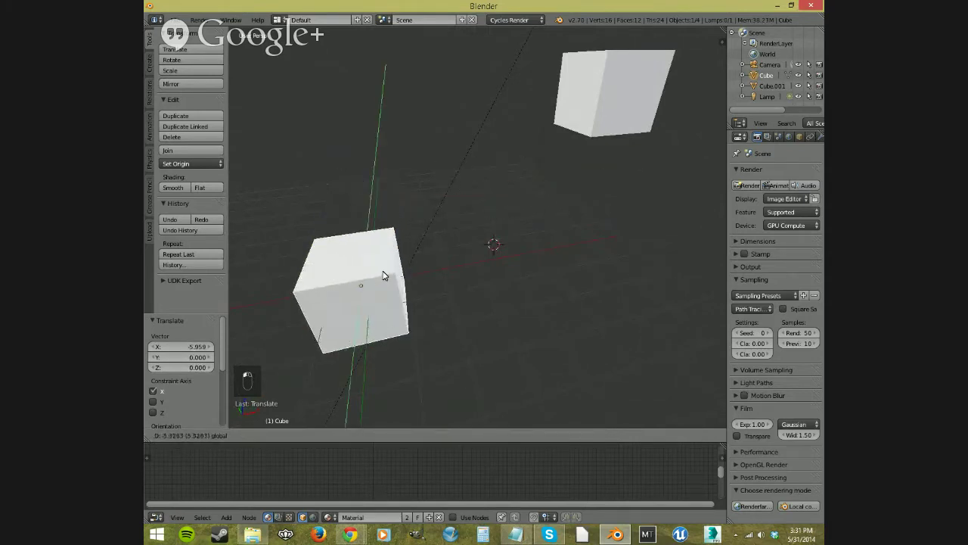
pyautogui.click(401, 285)
# Move the original cube a little along X, and raise it about 1.2 constrained to the Z axis.
pyautogui.press('g')
pyautogui.press('x')
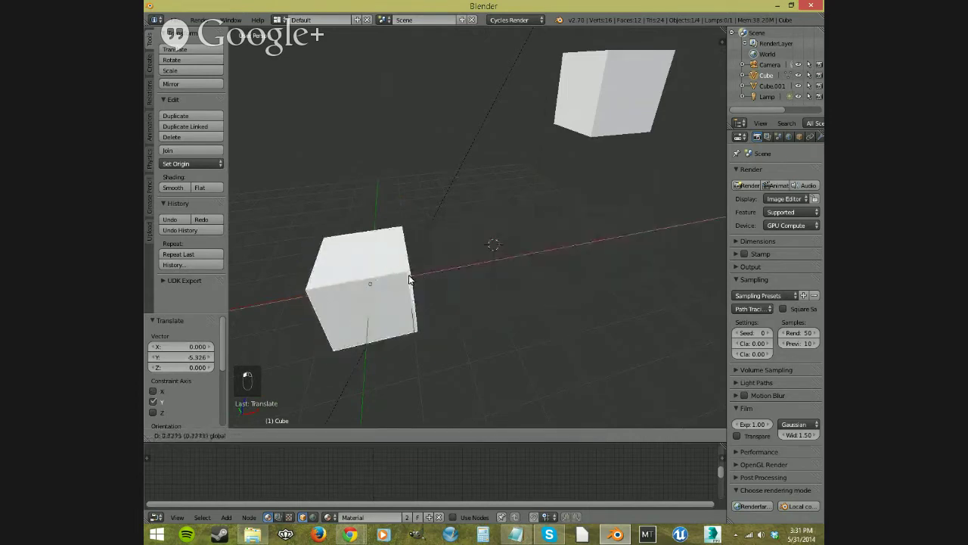
pyautogui.click(351, 248)
pyautogui.press('g')
pyautogui.press('z')
pyautogui.click(442, 273)
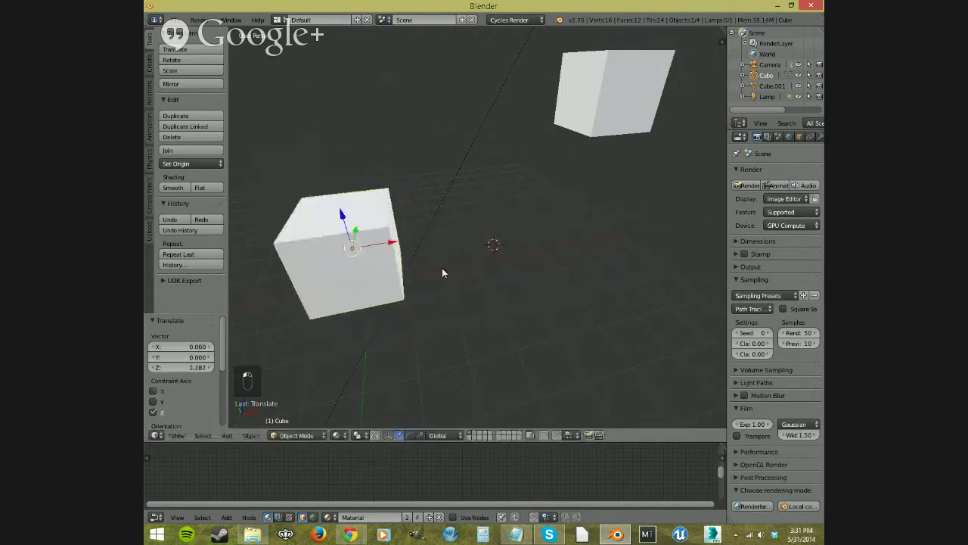
# Rotate the original cube about -46° in the view and slide it about 0.194 along the global Y axis.
pyautogui.press('r')
pyautogui.click(482, 200)
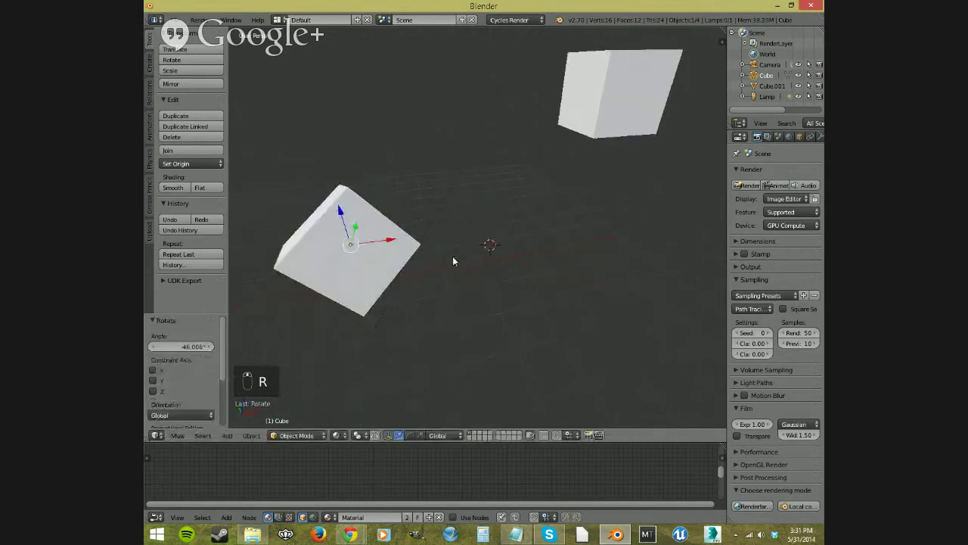
pyautogui.moveTo(454, 262); pyautogui.dragTo(376, 257, button='middle')
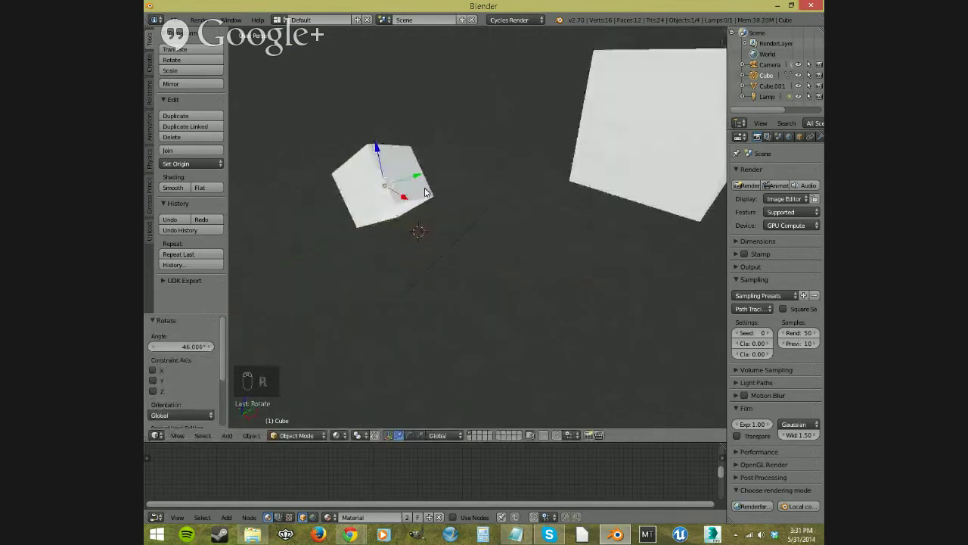
pyautogui.moveTo(422, 177)
pyautogui.mouseDown()
pyautogui.moveTo(506, 141)
pyautogui.moveTo(405, 176)
pyautogui.mouseUp()
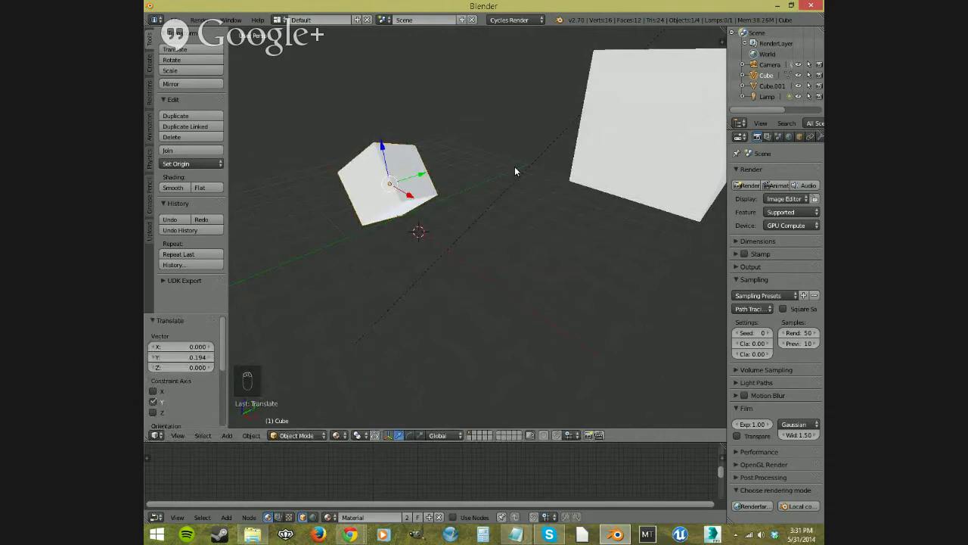
# Set the transform orientation to Normal for the rotated cube.
pyautogui.click(437, 436)
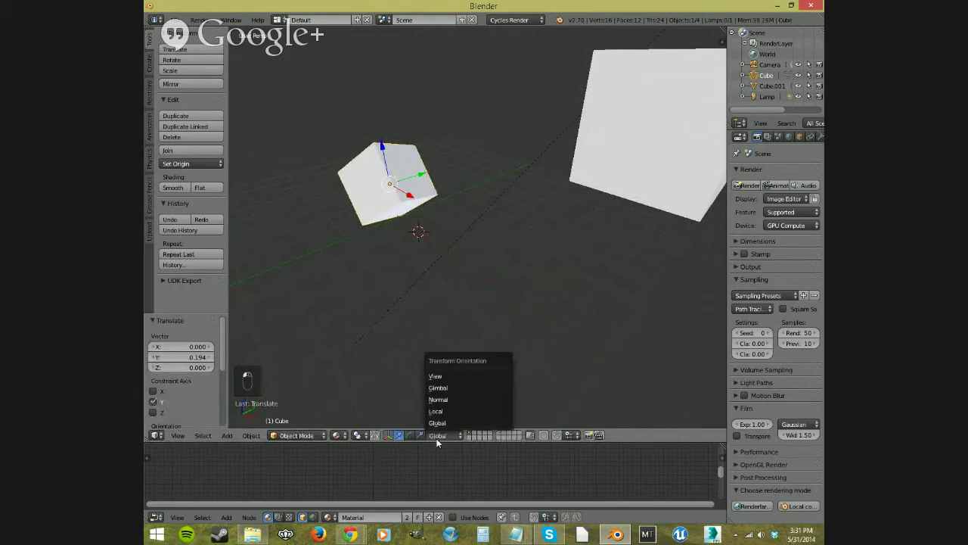
pyautogui.click(452, 399)
pyautogui.moveTo(366, 221); pyautogui.dragTo(390, 190, button='middle')
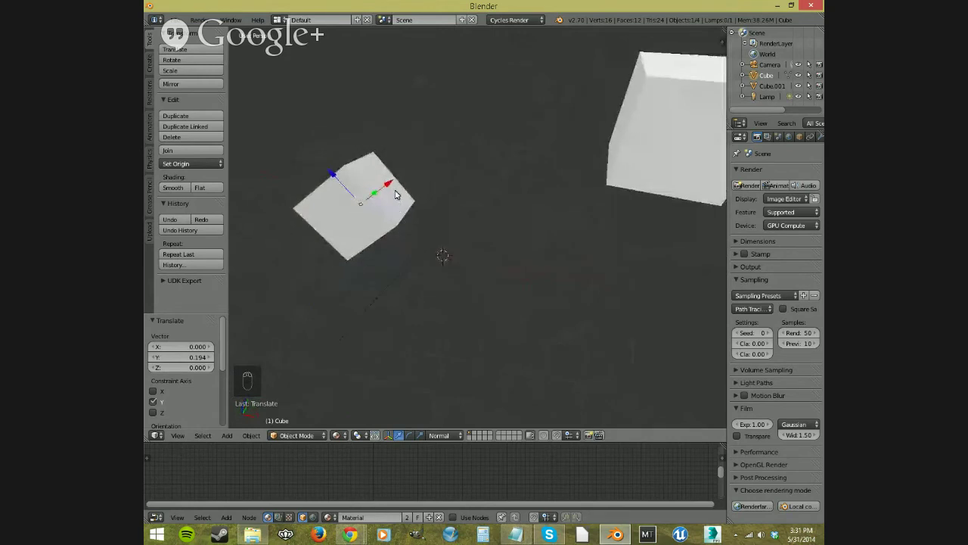
# Move the tilted cube along its own X axis using the Normal transform orientation.
pyautogui.press('g')
pyautogui.press('z')
pyautogui.press('z')
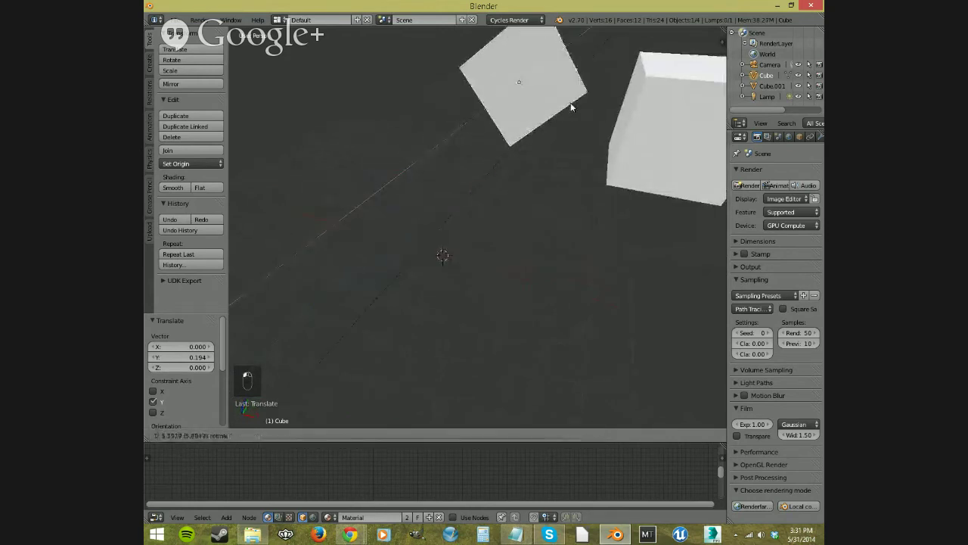
pyautogui.click(484, 262)
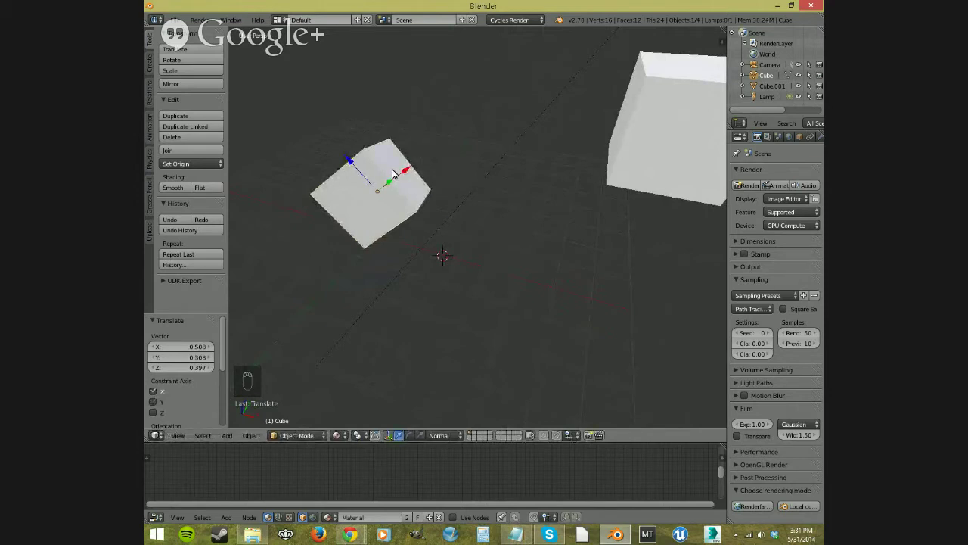
# Set the transform orientation to Local and move the tilted cube along its local Z axis.
pyautogui.click(441, 435)
pyautogui.click(447, 434)
pyautogui.click(446, 413)
pyautogui.moveTo(358, 169); pyautogui.dragTo(382, 198)
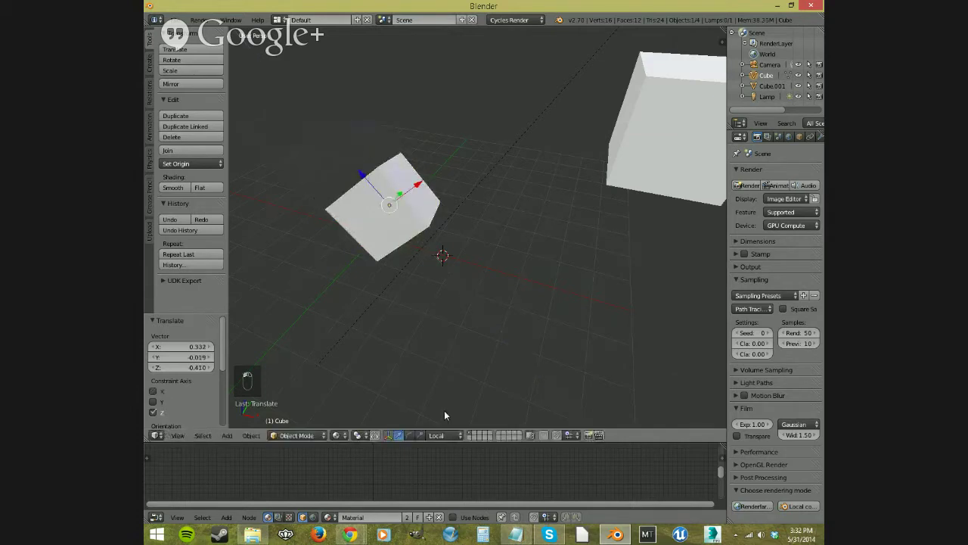
# Set the transform orientation to View and inspect the tilted cube's axes from another angle.
pyautogui.click(442, 435)
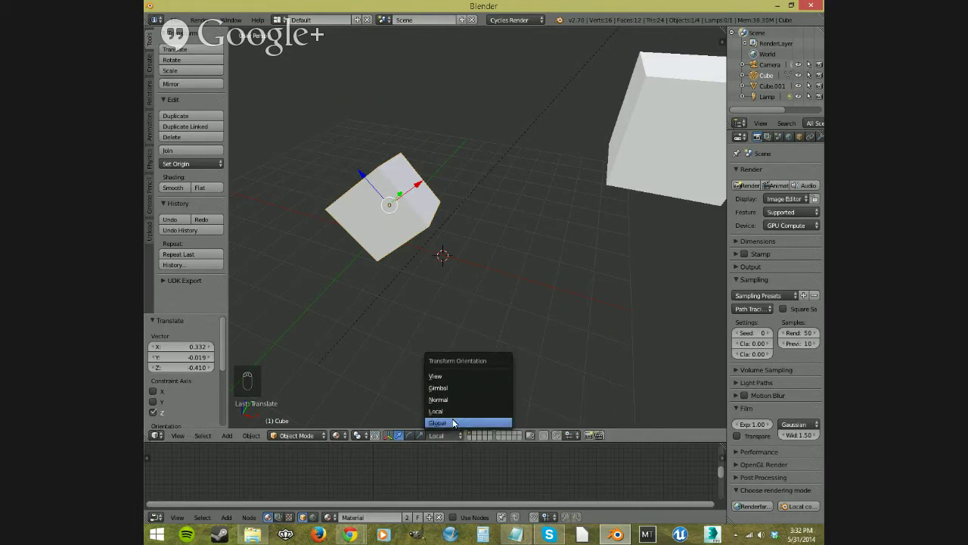
pyautogui.click(436, 377)
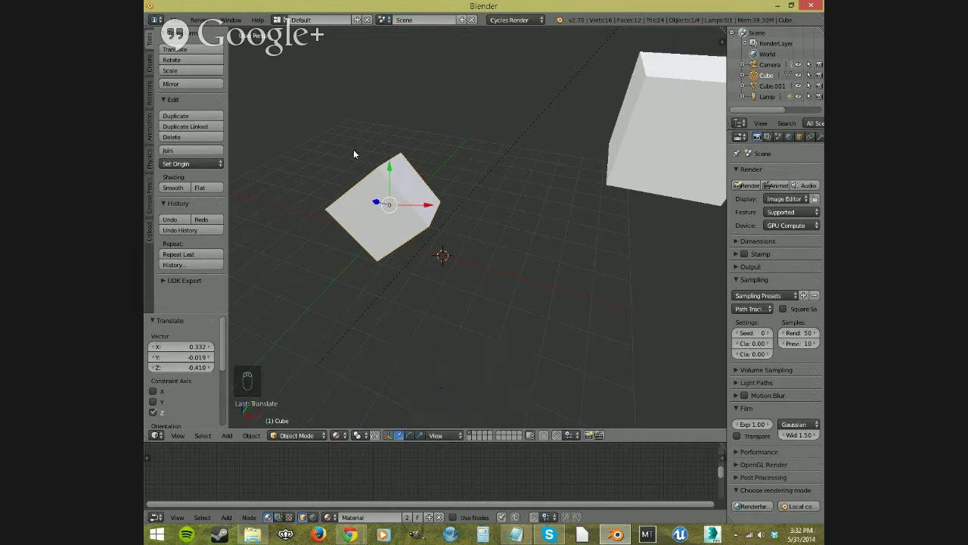
pyautogui.moveTo(385, 239); pyautogui.dragTo(463, 234, button='middle')
pyautogui.press('KP_7')
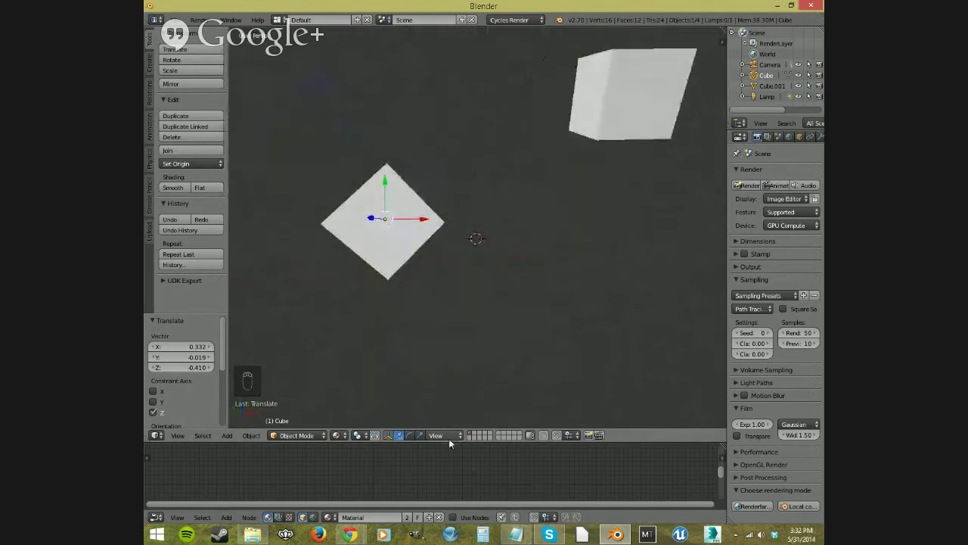
# Set the transform orientation to Global and delete both cubes from the scene.
pyautogui.click(446, 435)
pyautogui.click(446, 422)
pyautogui.press('Delete')
pyautogui.click(444, 224)
pyautogui.rightClick(605, 102)
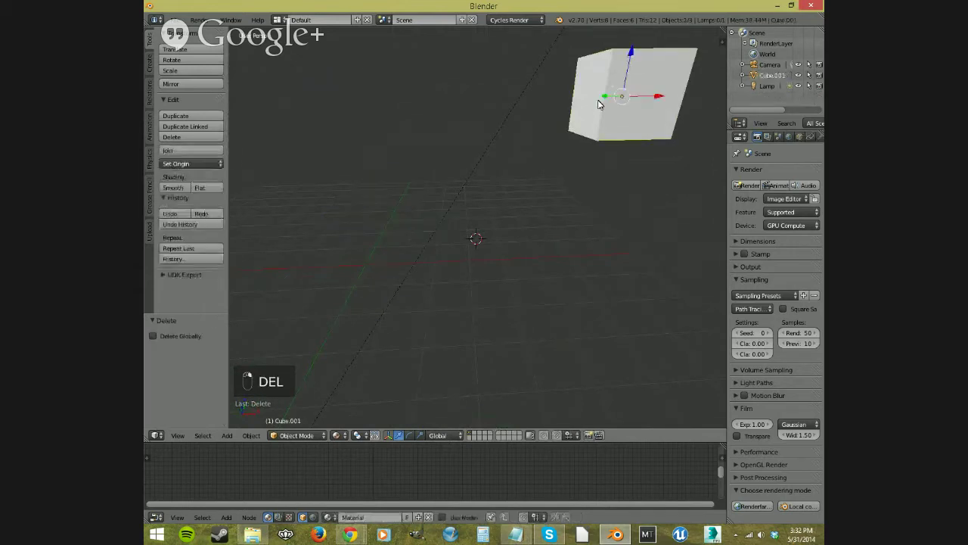
pyautogui.press('Delete')
pyautogui.click(583, 101)
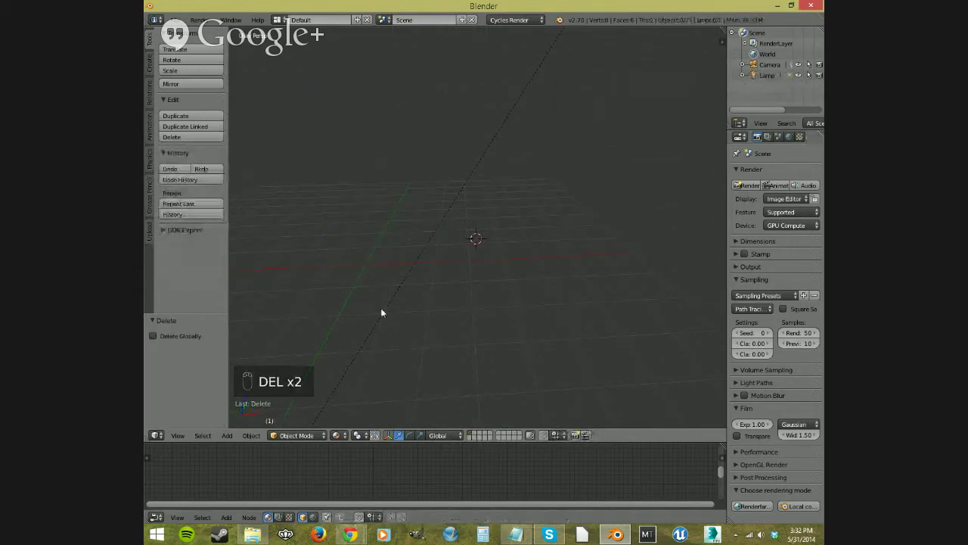
# Add a new mesh cube with radius 1 at the 3D cursor.
pyautogui.hotkey('shift', 'a')
pyautogui.moveTo(355, 252)
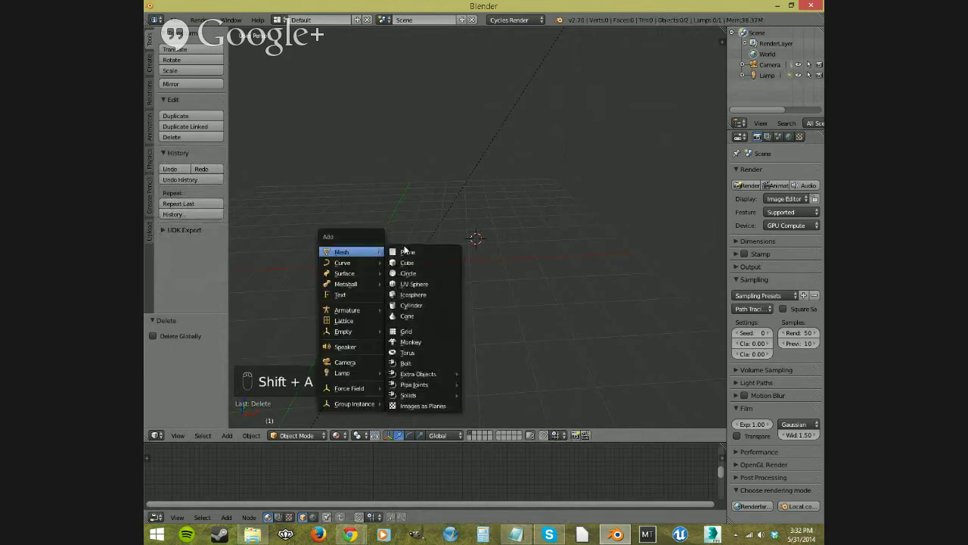
pyautogui.click(416, 257)
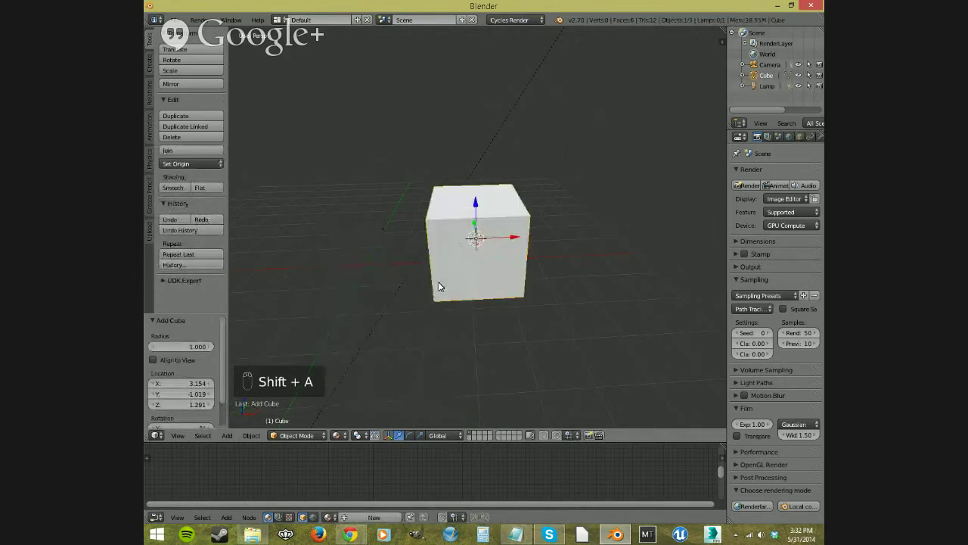
# Duplicate the cube and place the copy beside it, offset about -3.6 in X, 0.4 in Y and 0.4 in Z.
pyautogui.hotkey('shift', 'd')
pyautogui.click(286, 267)
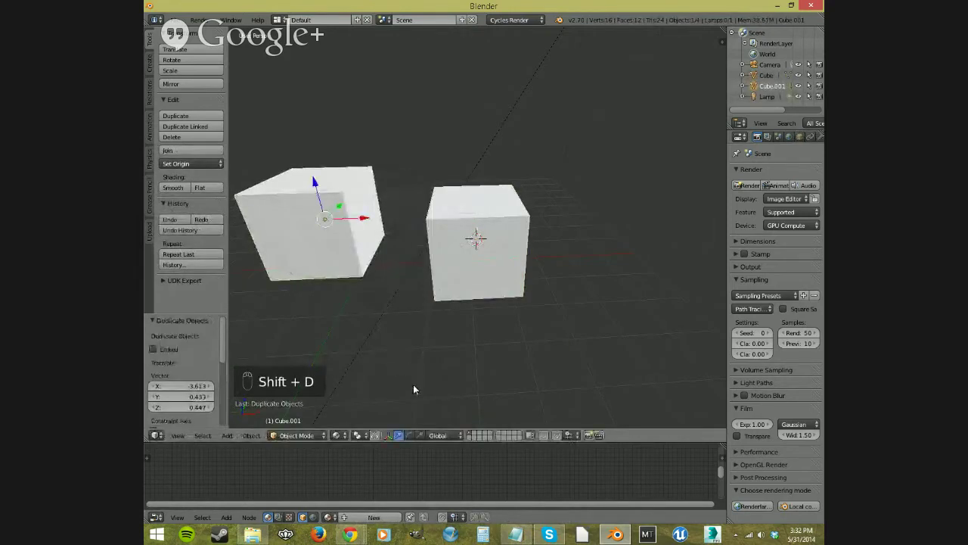
pyautogui.moveTo(412, 379); pyautogui.dragTo(413, 357, button='middle')
pyautogui.scroll(-3, 388, 369)
pyautogui.scroll(2, 391, 358)
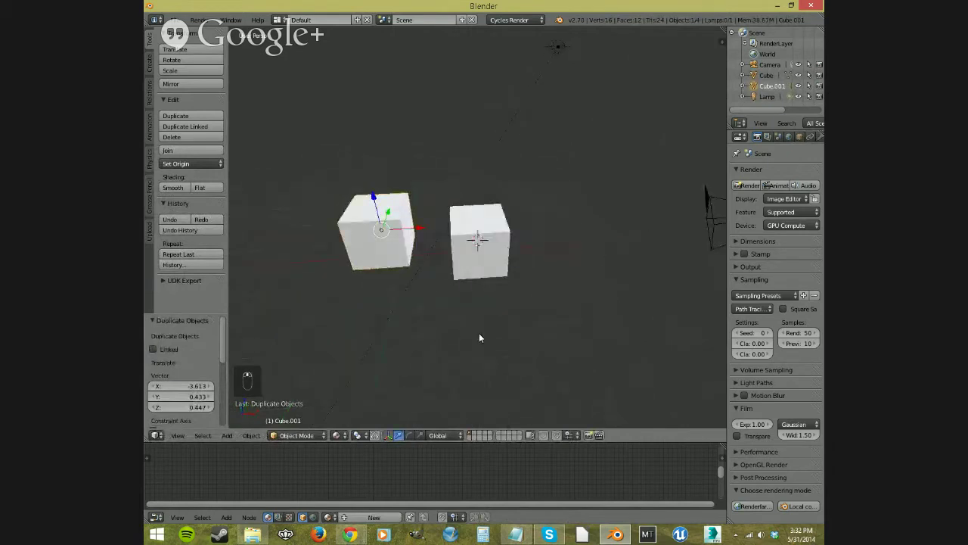
# Look through several other scene layers from both layer groups and return to layer 1 with the cubes.
pyautogui.click(483, 437)
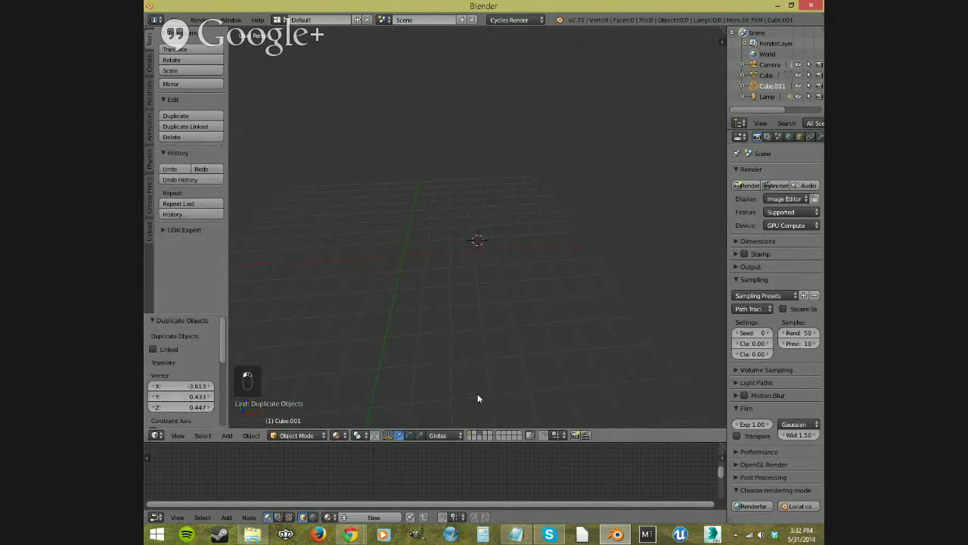
pyautogui.click(475, 434)
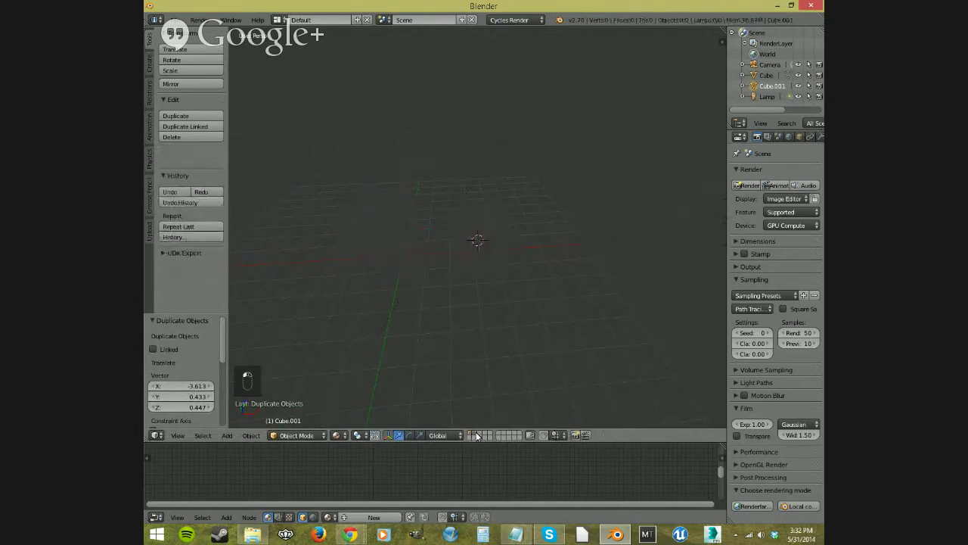
pyautogui.click(518, 435)
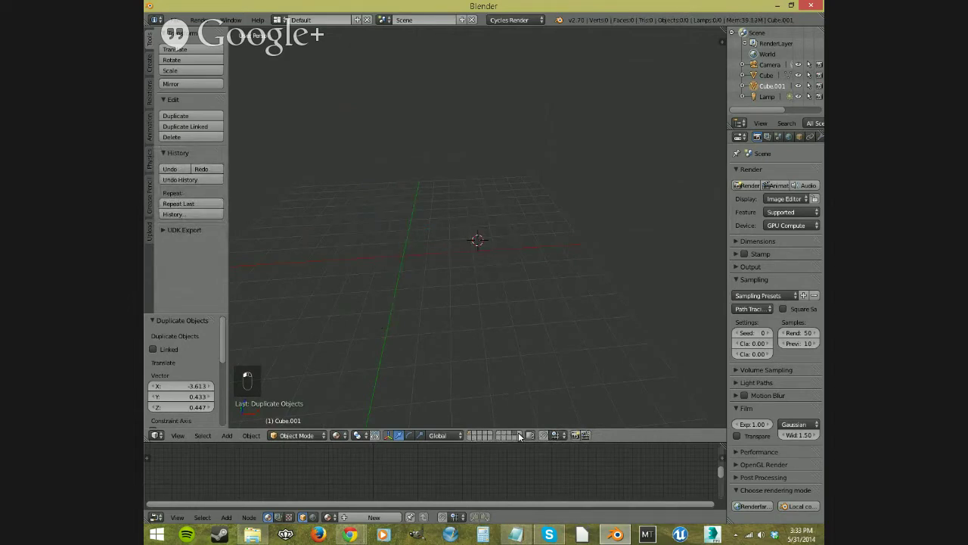
pyautogui.click(470, 435)
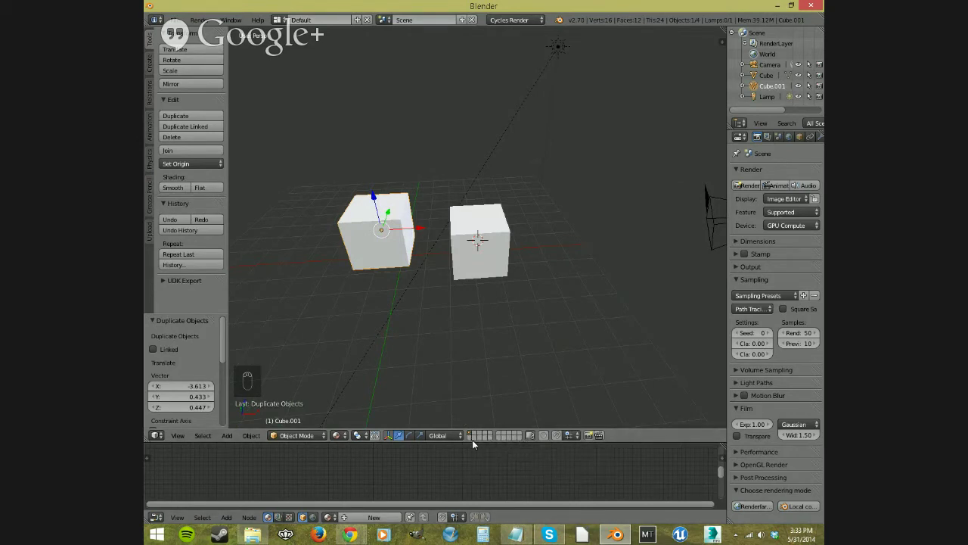
pyautogui.click(478, 436)
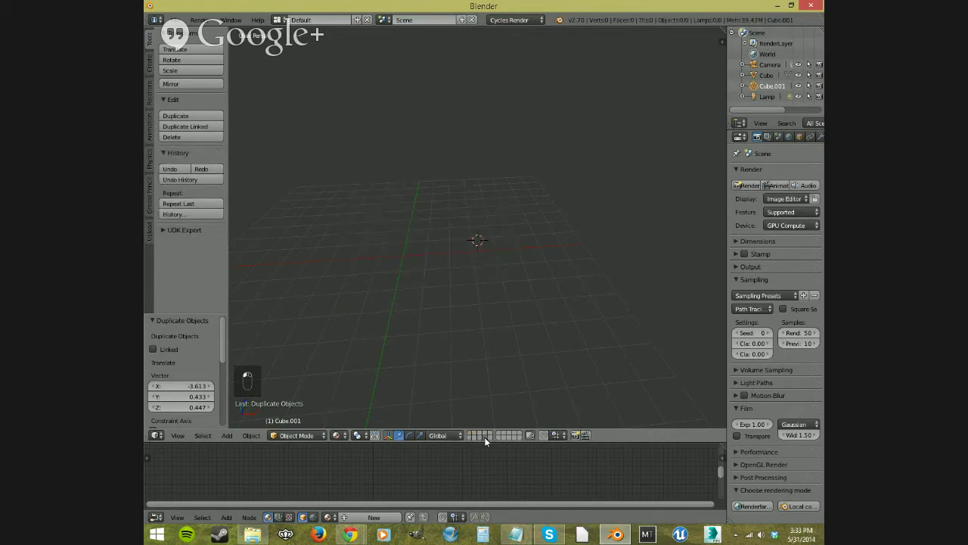
pyautogui.click(470, 435)
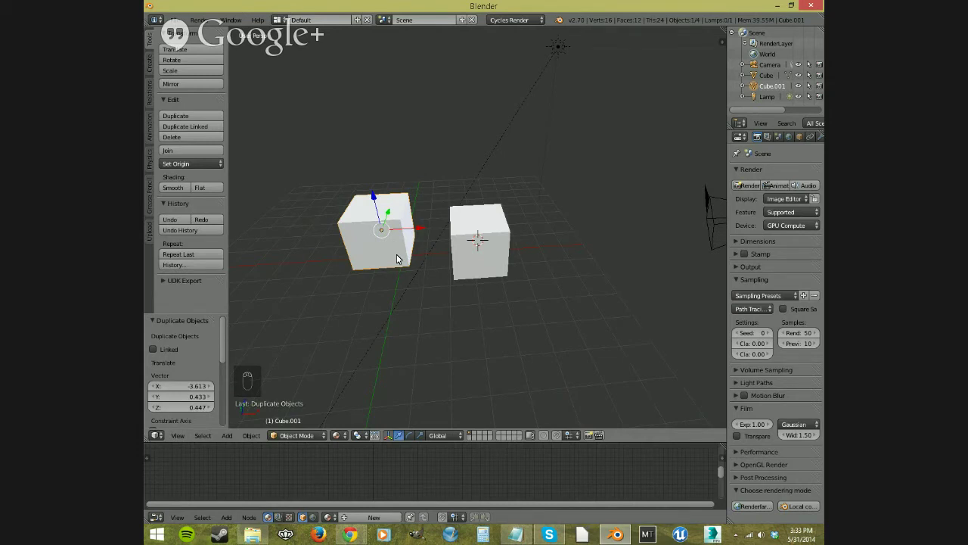
# Show scene layers 2, 3, 4 and 5 in turn and return to layer 1.
pyautogui.press('2')
pyautogui.press('1')
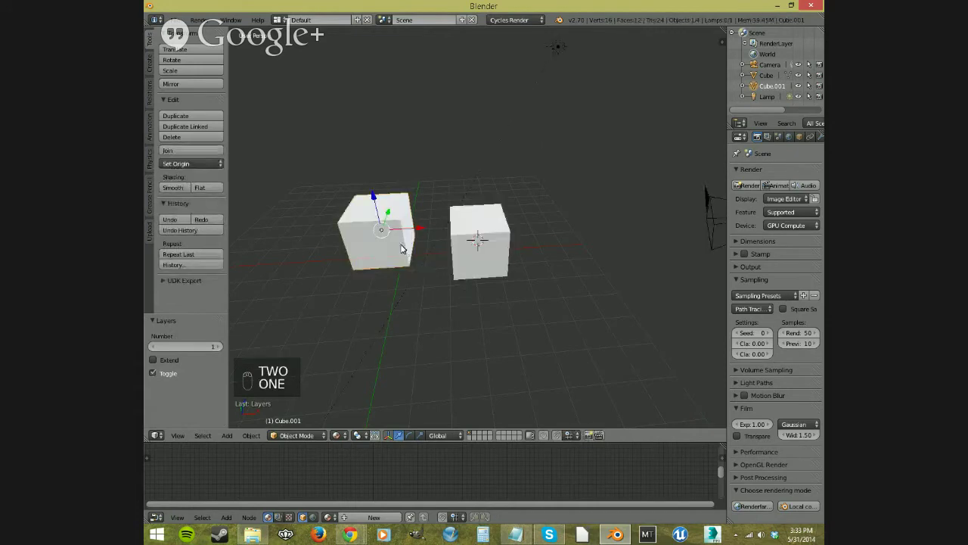
pyautogui.press('2')
pyautogui.press('3')
pyautogui.press('4')
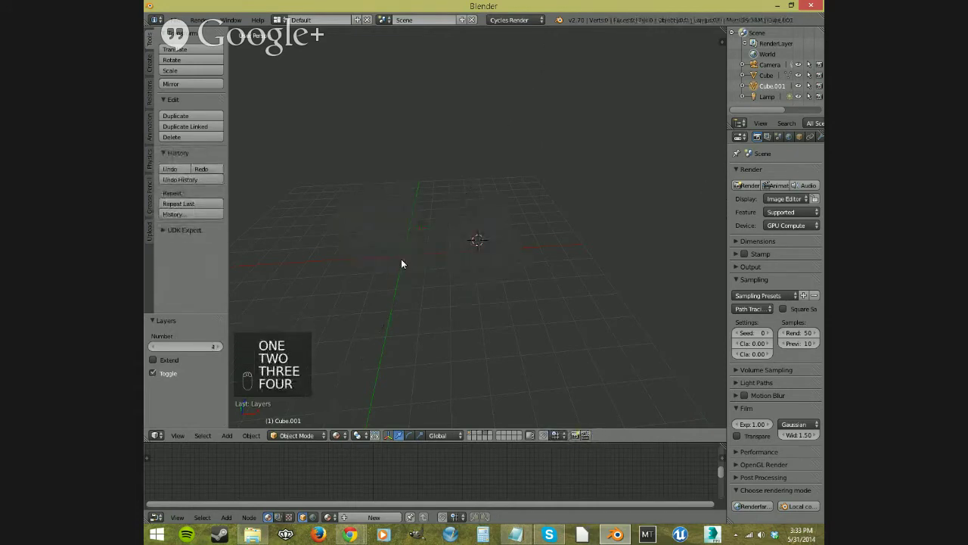
pyautogui.press('5')
pyautogui.press('1')
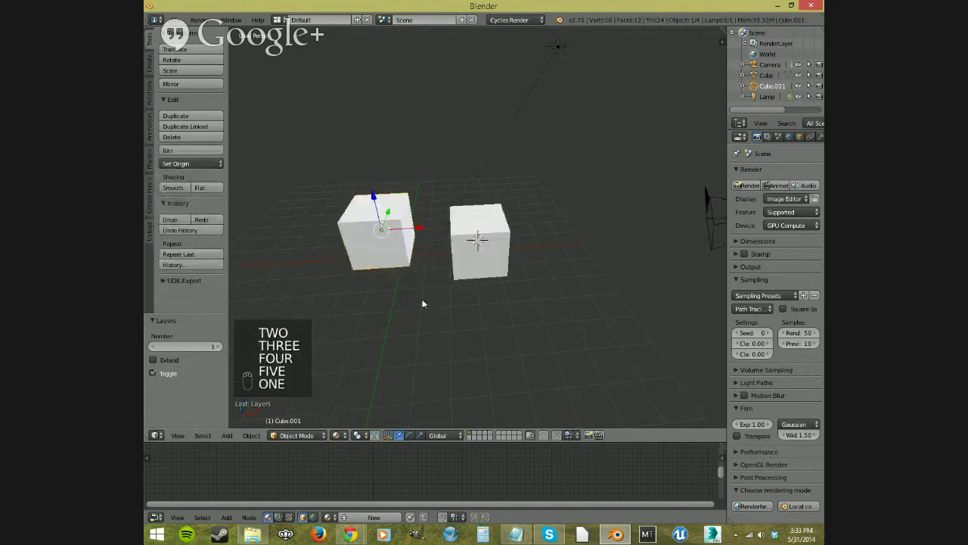
# Try to switch between layers 1 and 2 with the duplicated cube in Edit Mode, and return to Object Mode.
pyautogui.press('Tab')
pyautogui.press('1')
pyautogui.press('2')
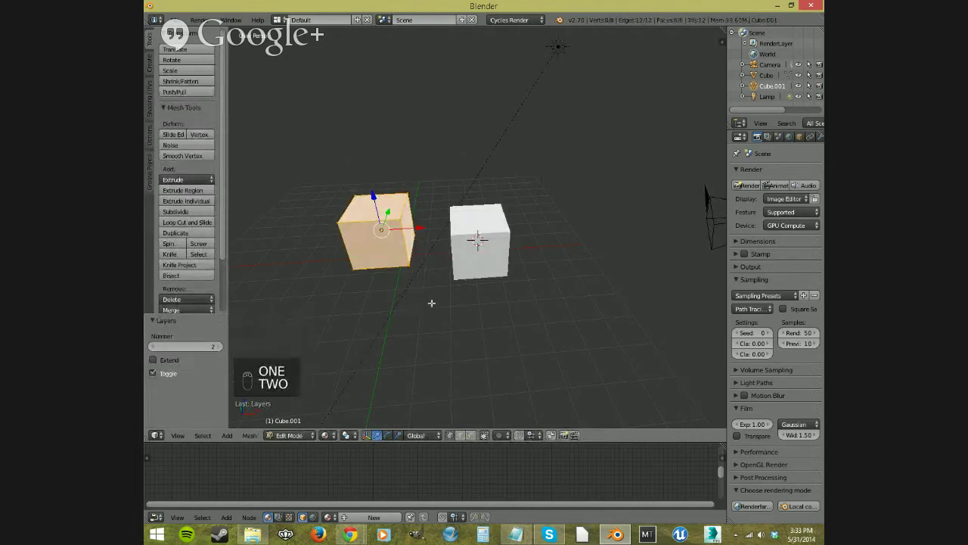
pyautogui.press('Return')
pyautogui.press('Tab')
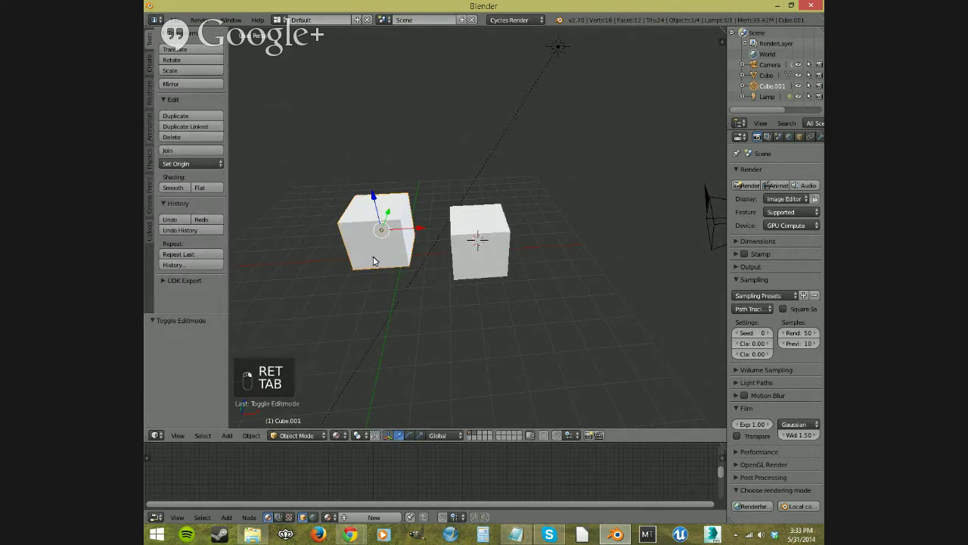
# Show layer 2 in Object Mode twice, returning to layer 1 each time.
pyautogui.click(474, 433)
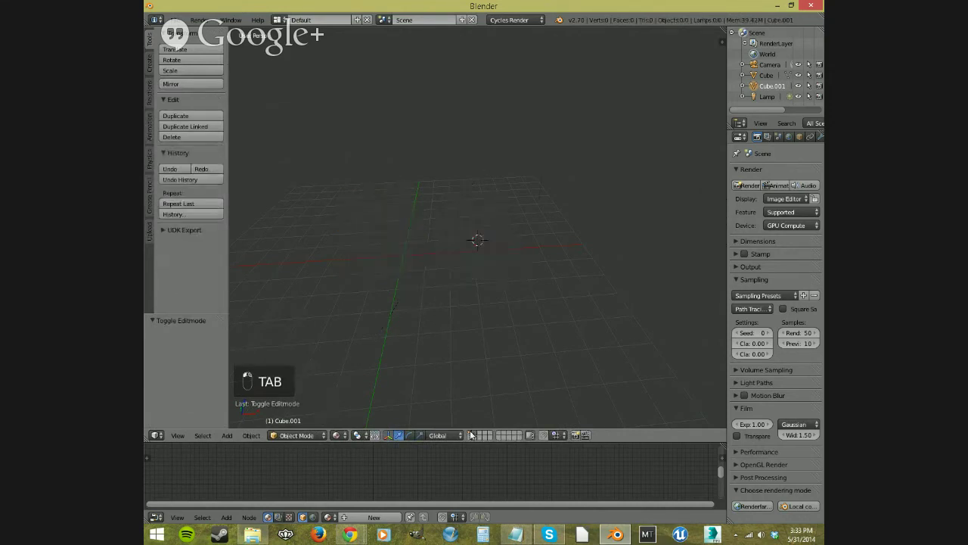
pyautogui.click(470, 433)
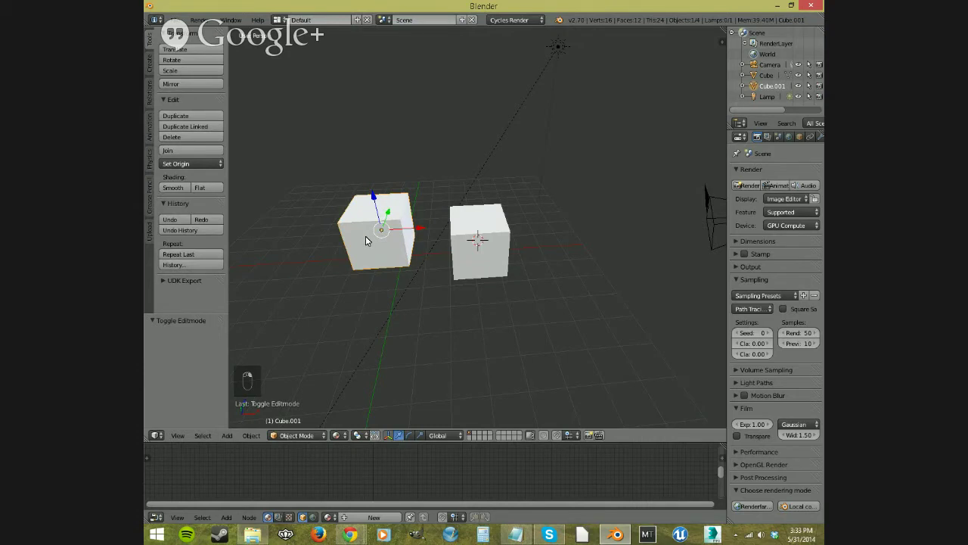
pyautogui.press('2')
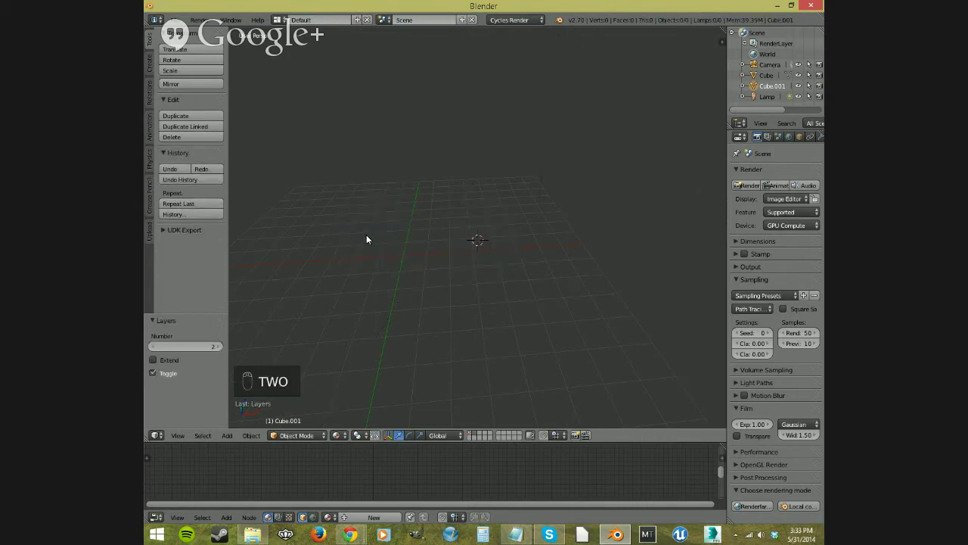
pyautogui.press('1')
# Try to switch to layer 2 from the duplicated cube's Edit Mode, and go back to Object Mode.
pyautogui.press('Tab')
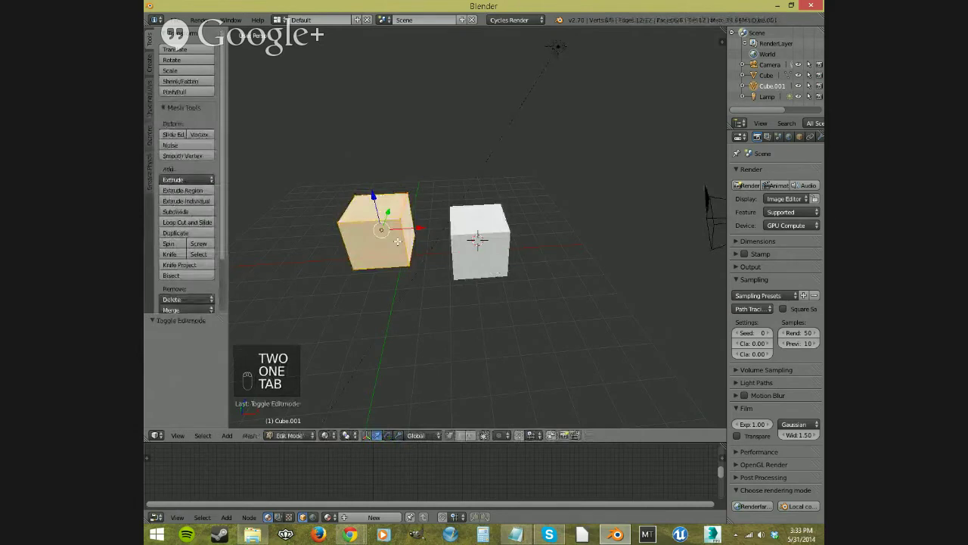
pyautogui.press('2')
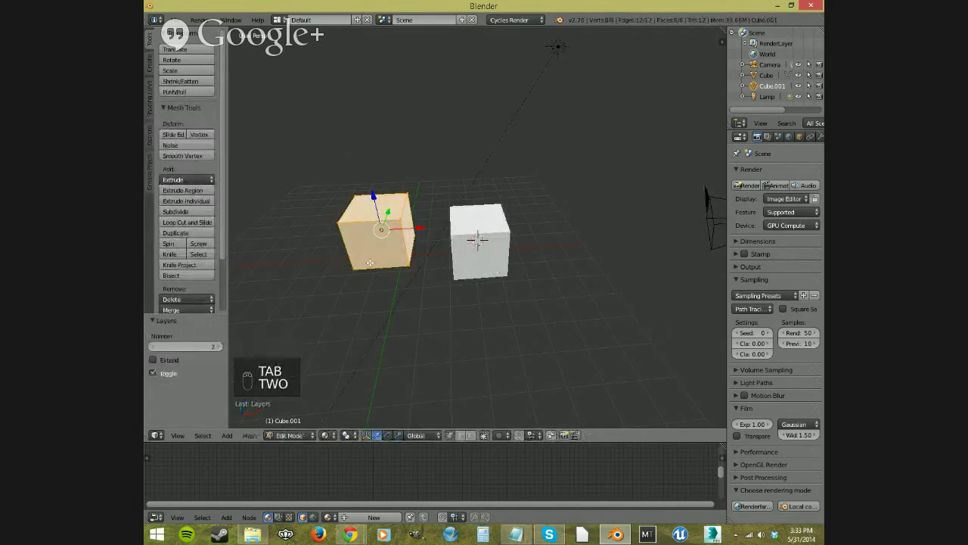
pyautogui.press('Return')
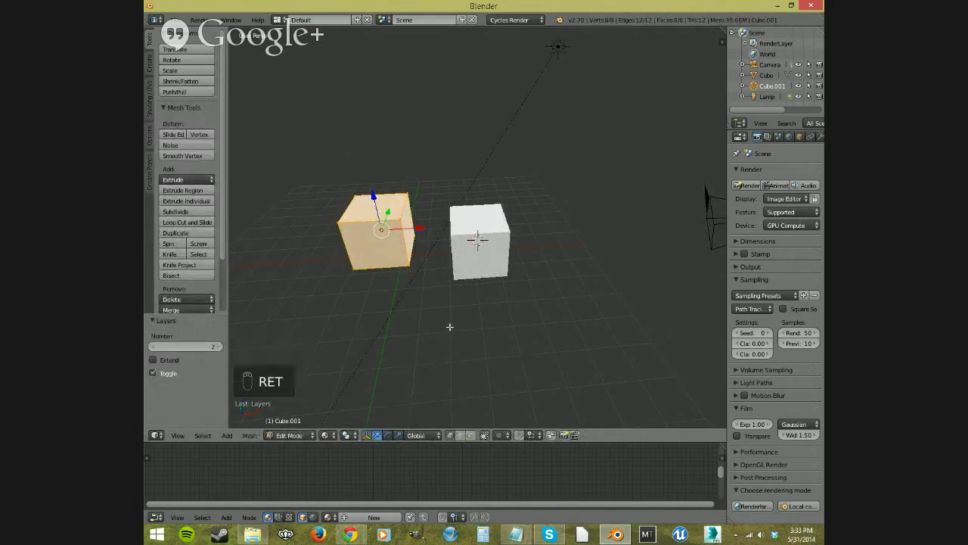
pyautogui.press('Tab')
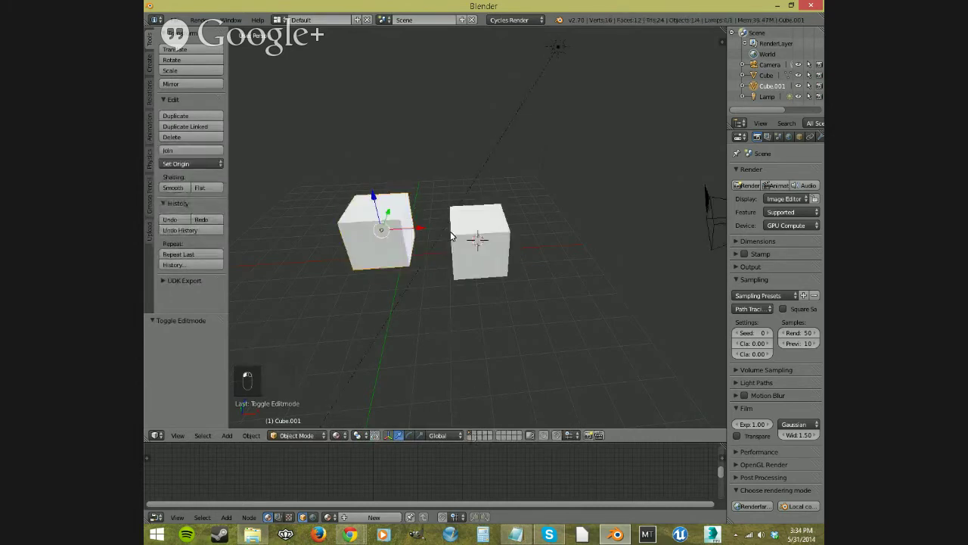
# Delete the original cube at the 3D cursor.
pyautogui.rightClick(473, 240)
pyautogui.press('Delete')
pyautogui.click(505, 227)
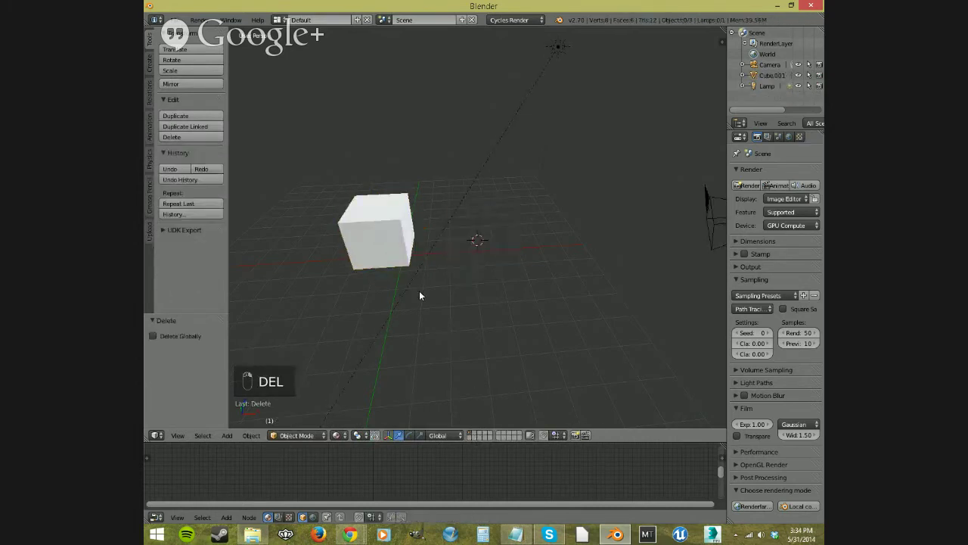
# Put the remaining cube into Edit Mode and turn on proportional editing.
pyautogui.rightClick(388, 214)
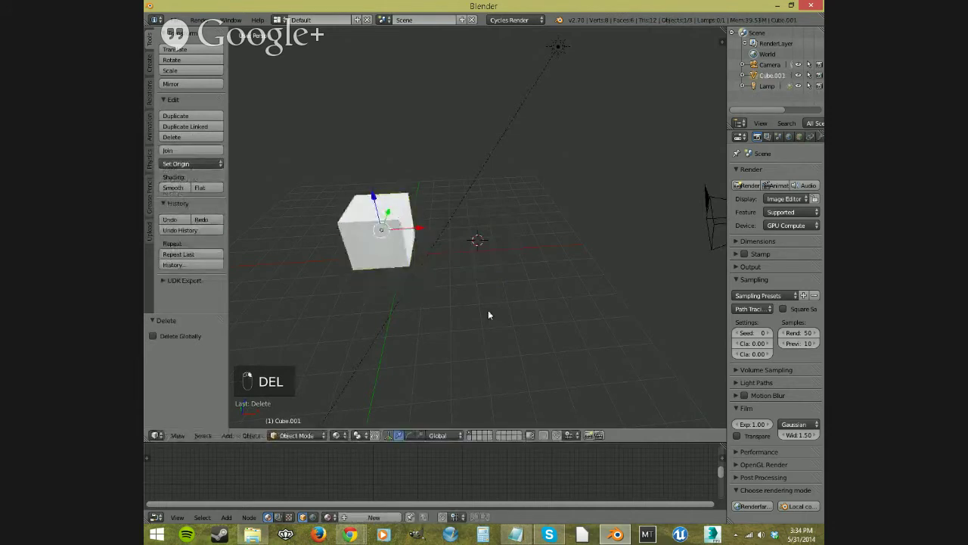
pyautogui.click(546, 435)
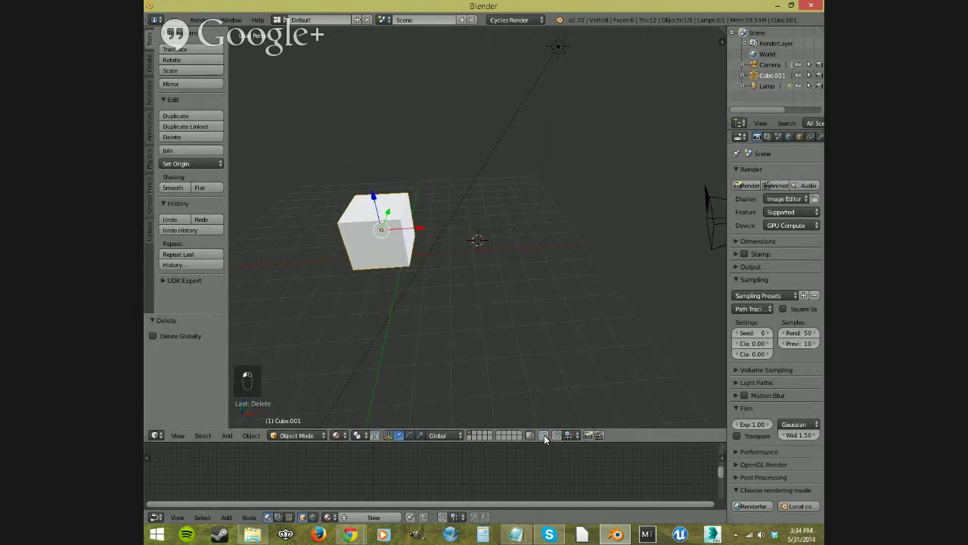
pyautogui.press('Tab')
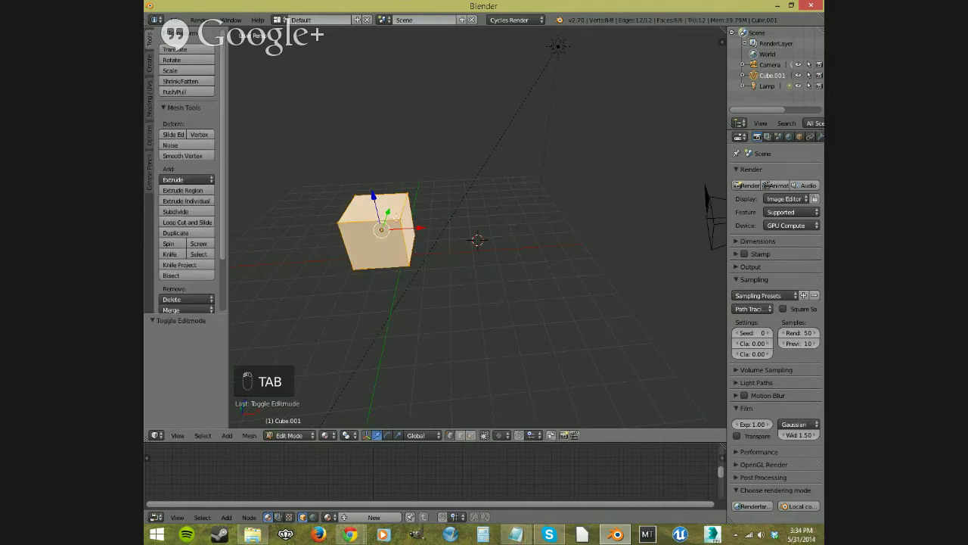
pyautogui.click(502, 436)
pyautogui.click(522, 387)
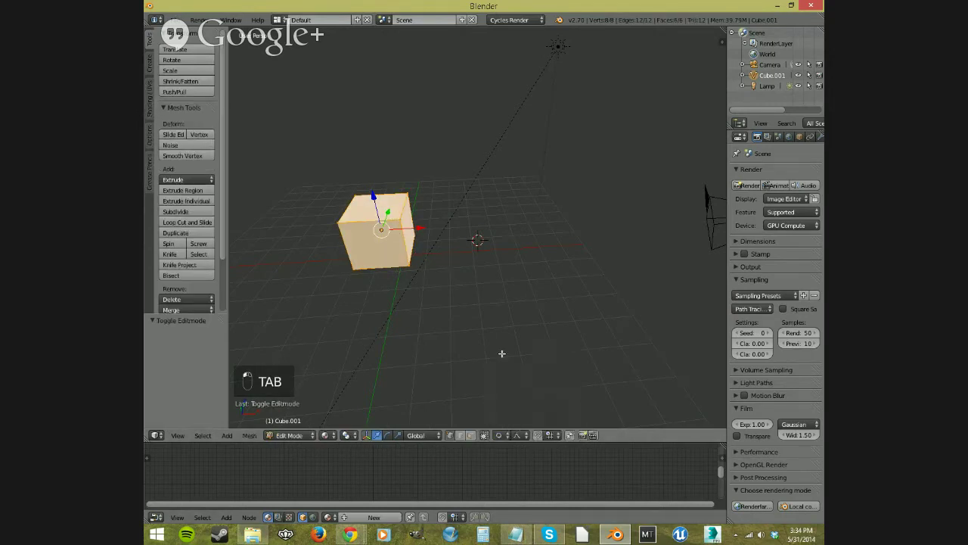
# Try to move the cube's upper front corner vertex along the X axis with proportional editing, cancelling each attempt.
pyautogui.rightClick(397, 217)
pyautogui.scroll(3, 401, 295)
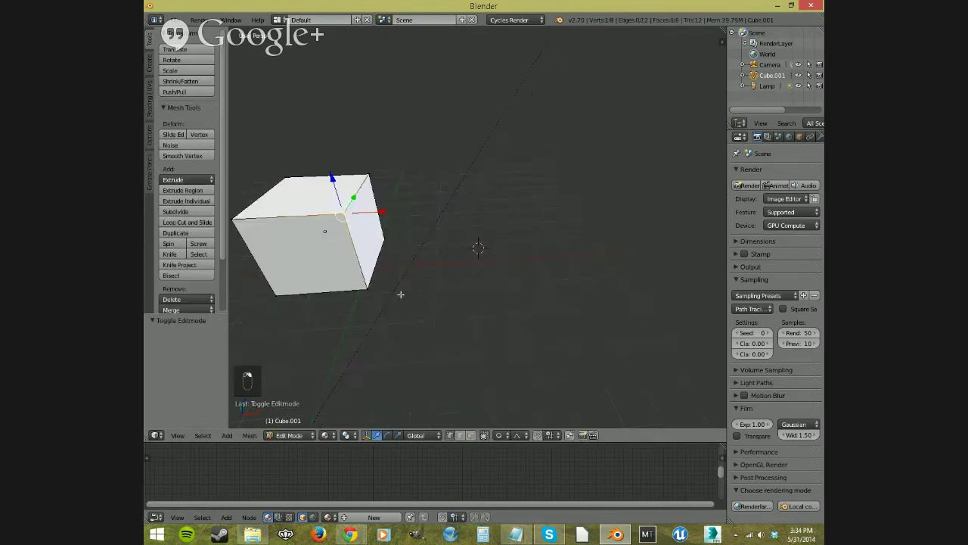
pyautogui.moveTo(401, 294); pyautogui.dragTo(485, 287, button='middle')
pyautogui.press('g')
pyautogui.press('x')
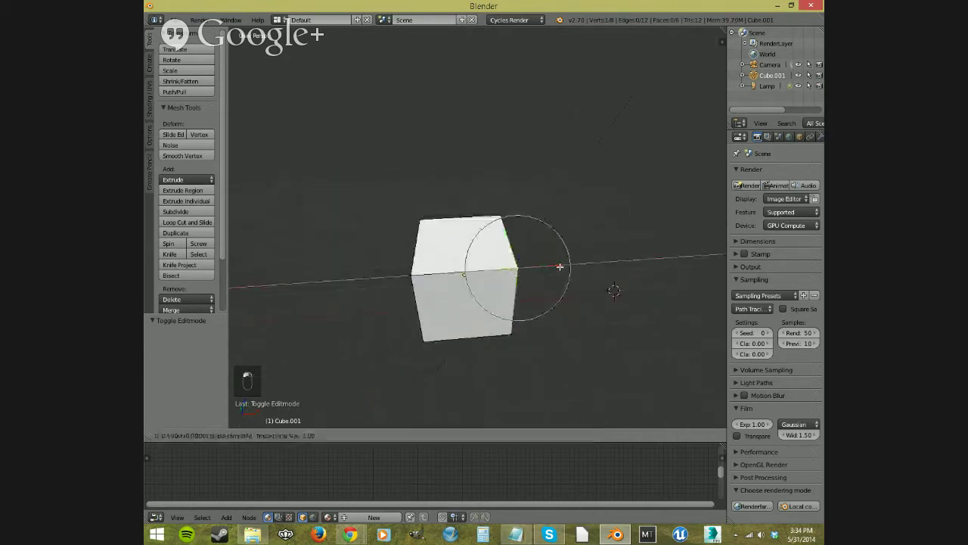
pyautogui.rightClick(609, 269)
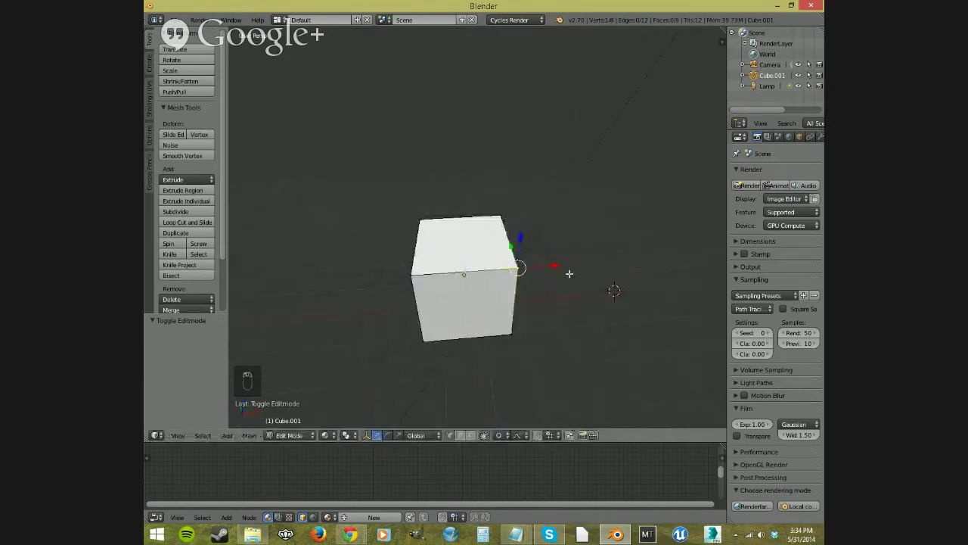
pyautogui.press('g')
pyautogui.press('x')
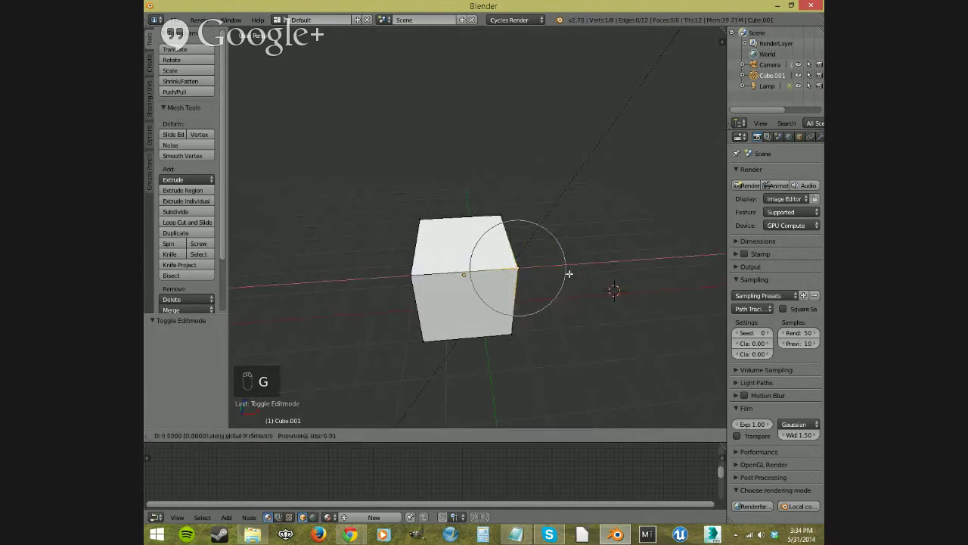
pyautogui.rightClick(563, 273)
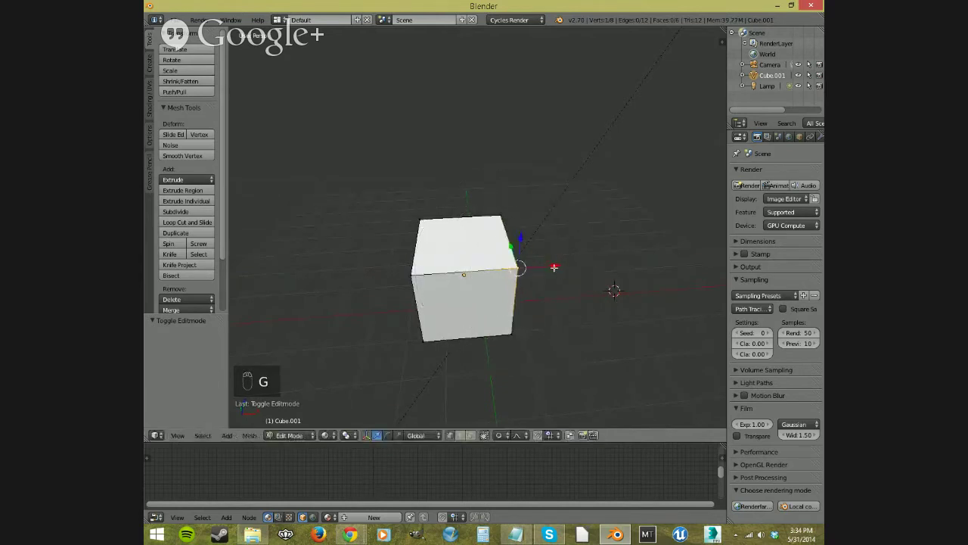
pyautogui.press('g')
pyautogui.press('x')
pyautogui.rightClick(618, 273)
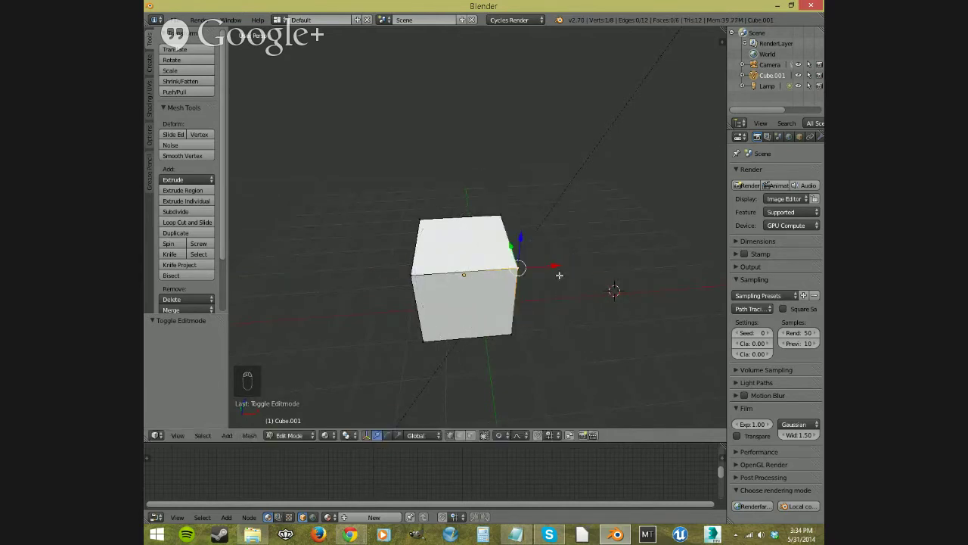
# Move the cube's corner vertex freely with proportional editing, and undo the move.
pyautogui.press('g')
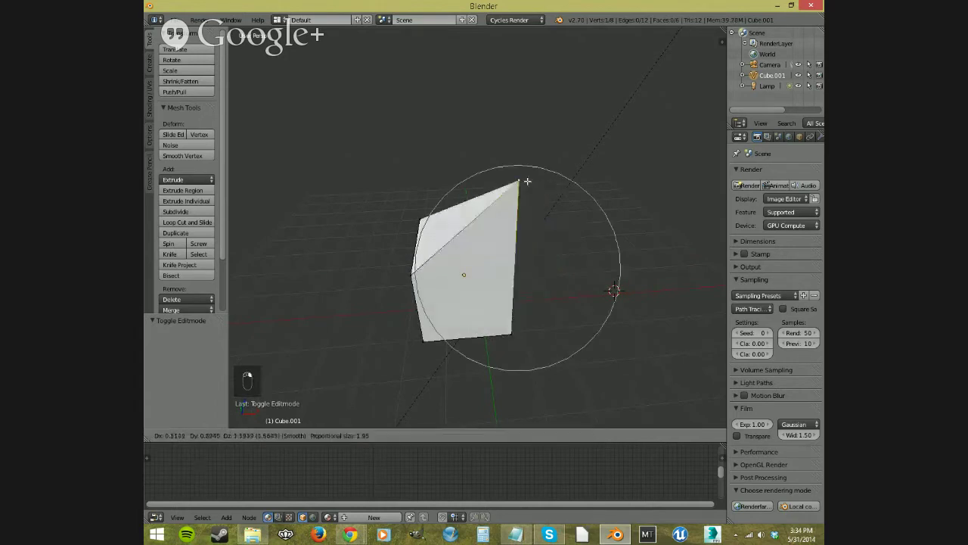
pyautogui.click(535, 299)
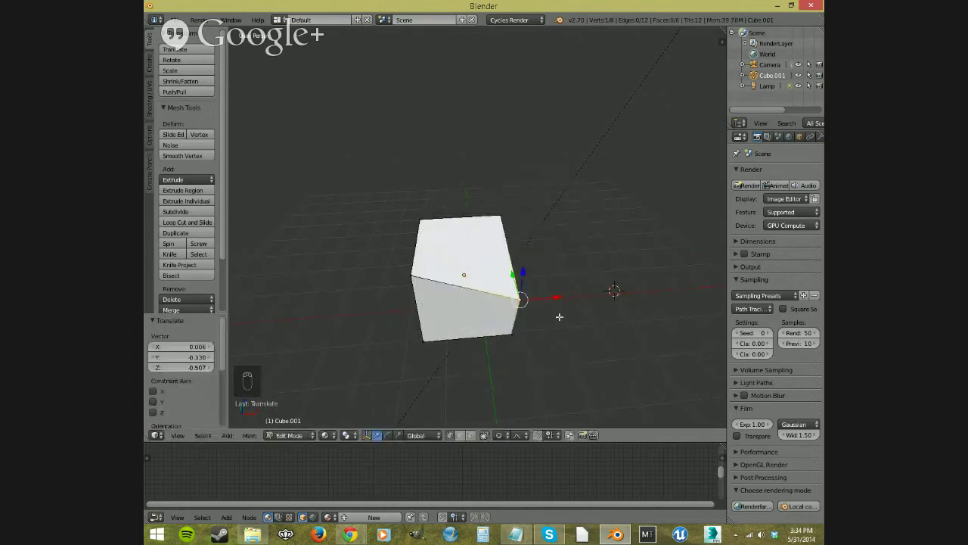
pyautogui.hotkey('ctrl', 'z')
# Return to Object Mode and delete the cube, and snap the 3D cursor to the center.
pyautogui.press('Tab')
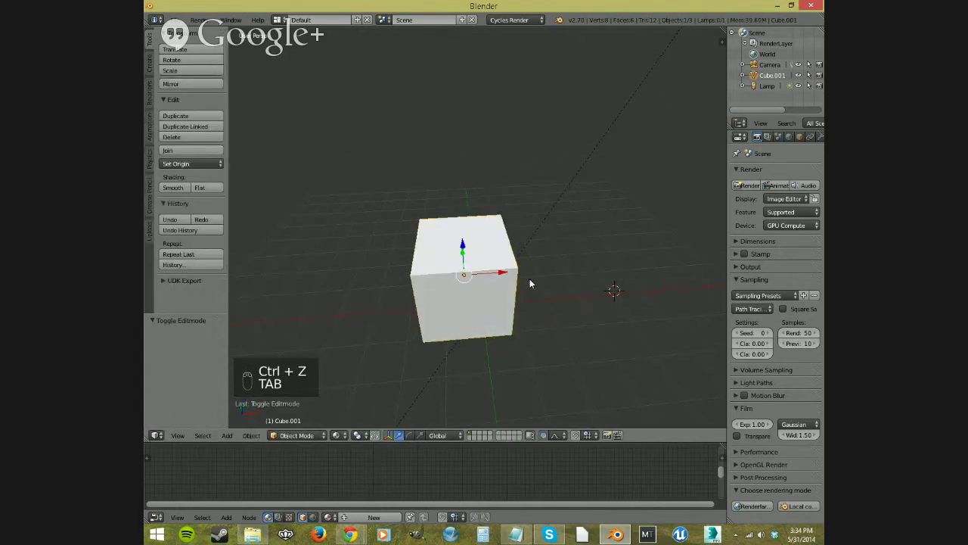
pyautogui.press('Delete')
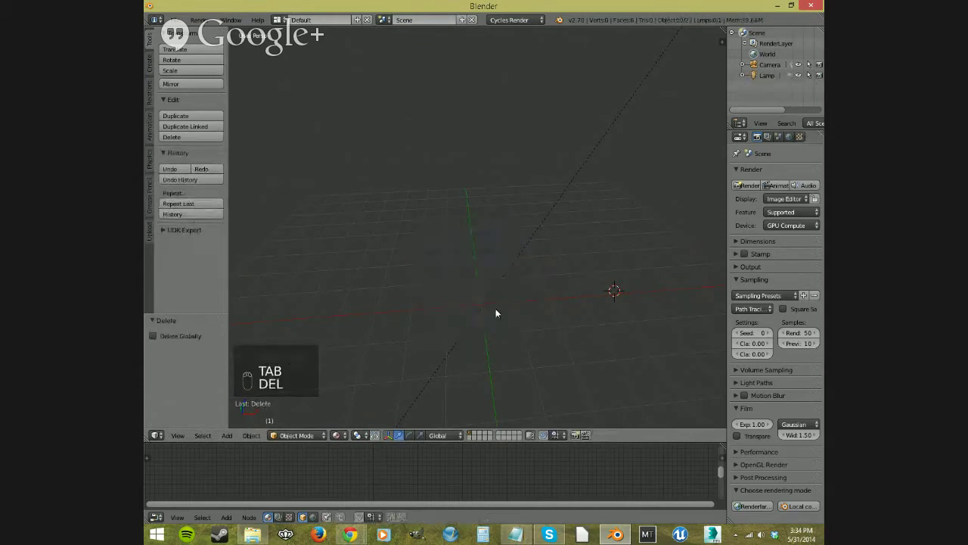
pyautogui.hotkey('shift', 's')
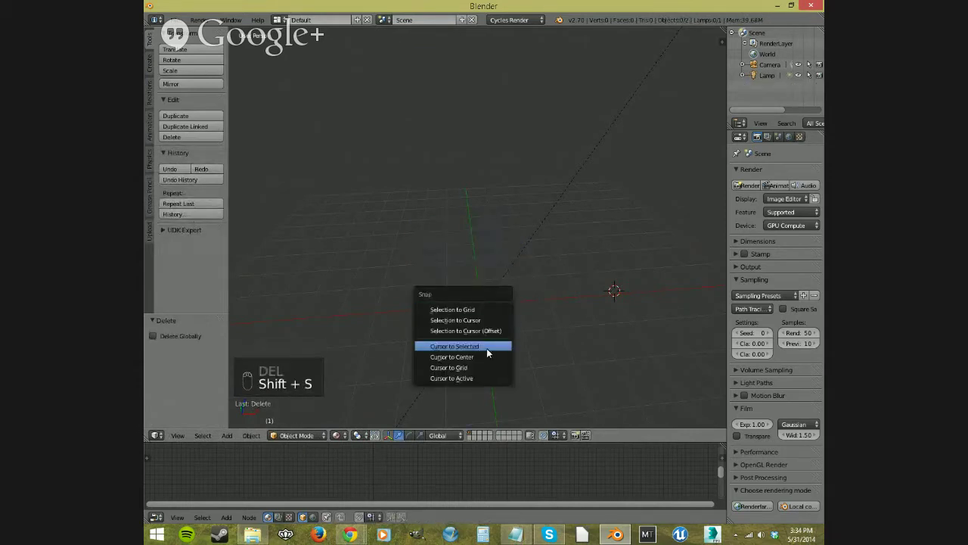
pyautogui.click(486, 348)
pyautogui.hotkey('shift', 's')
pyautogui.click(496, 329)
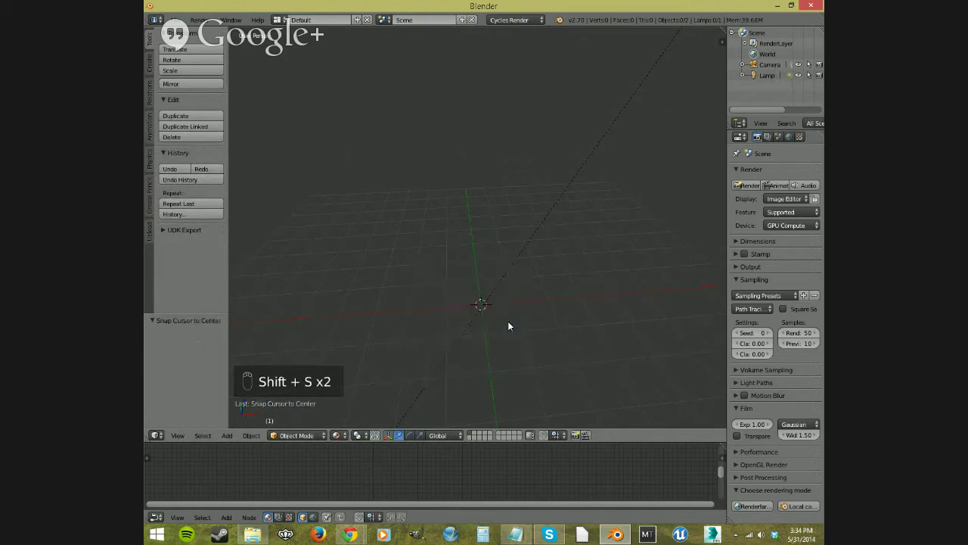
# Add a cube mesh at the 3D cursor and delete it again.
pyautogui.hotkey('shift', 'a')
pyautogui.moveTo(517, 315)
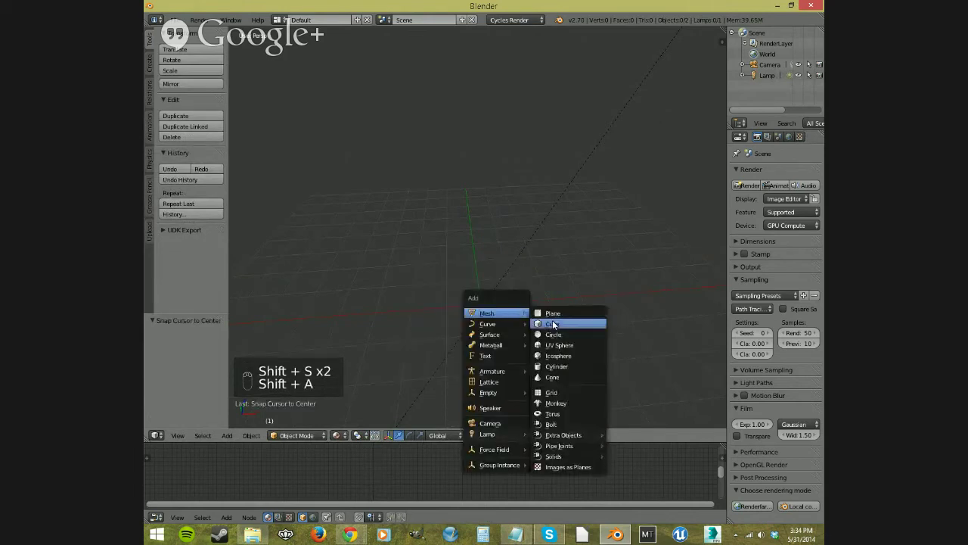
pyautogui.click(553, 324)
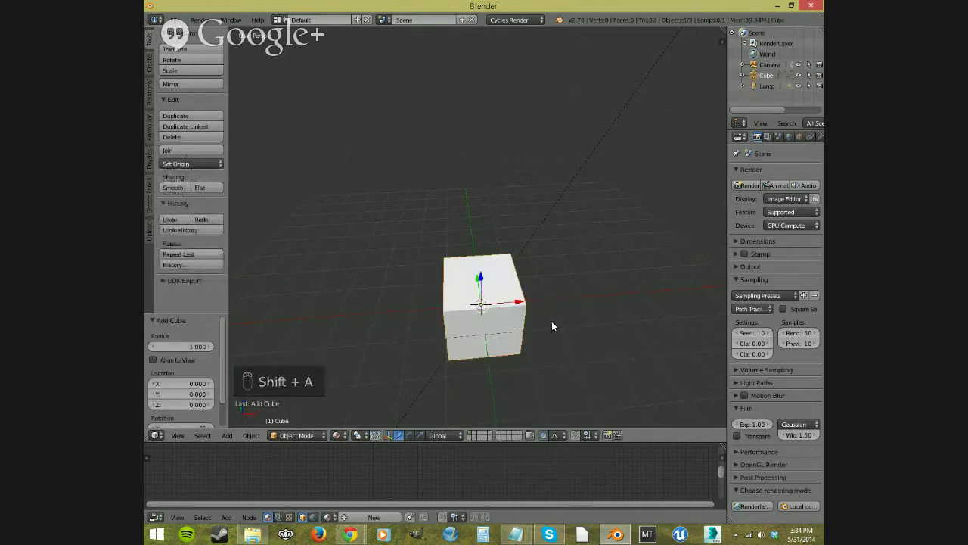
pyautogui.press('Delete')
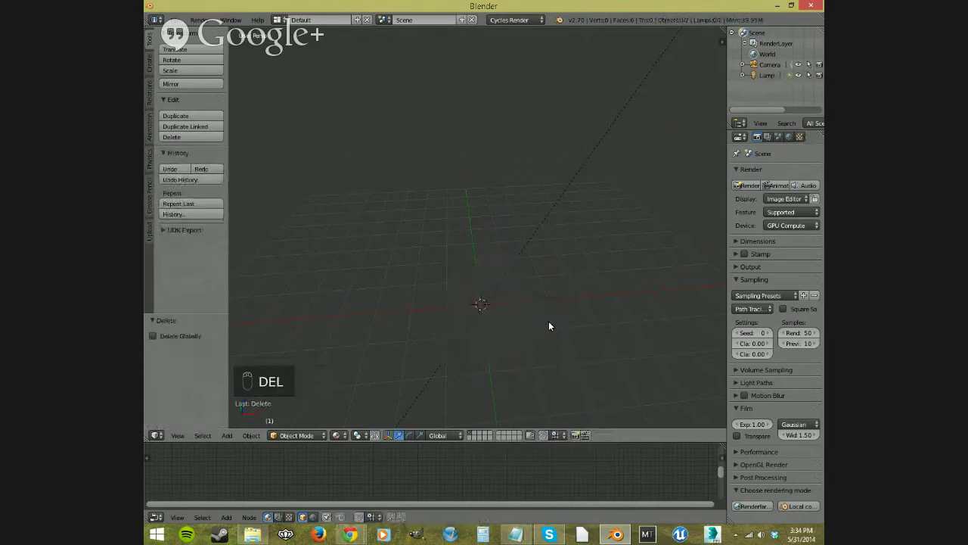
# Add a UV sphere scaled up to several times its default size, and put it into Edit Mode.
pyautogui.hotkey('shift', 'a')
pyautogui.moveTo(550, 323)
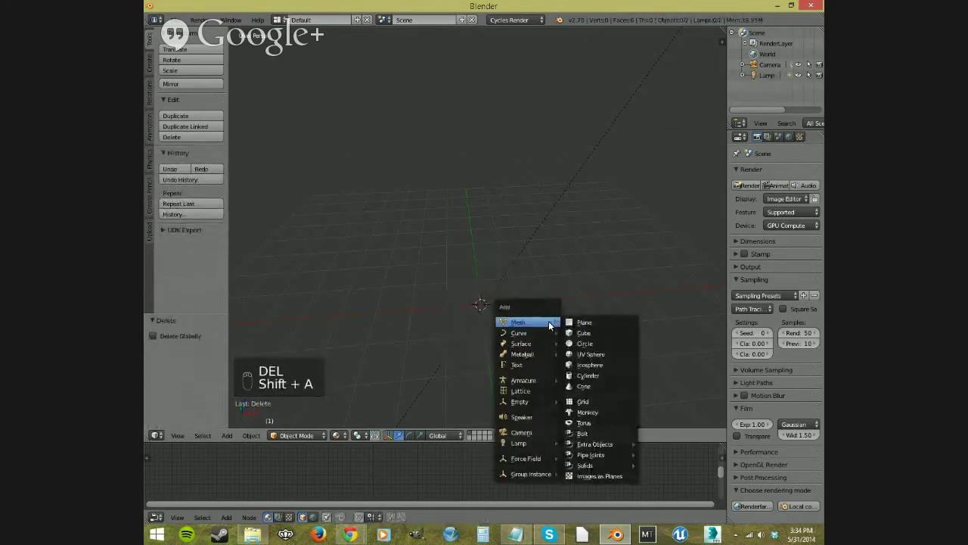
pyautogui.click(590, 354)
pyautogui.press('s')
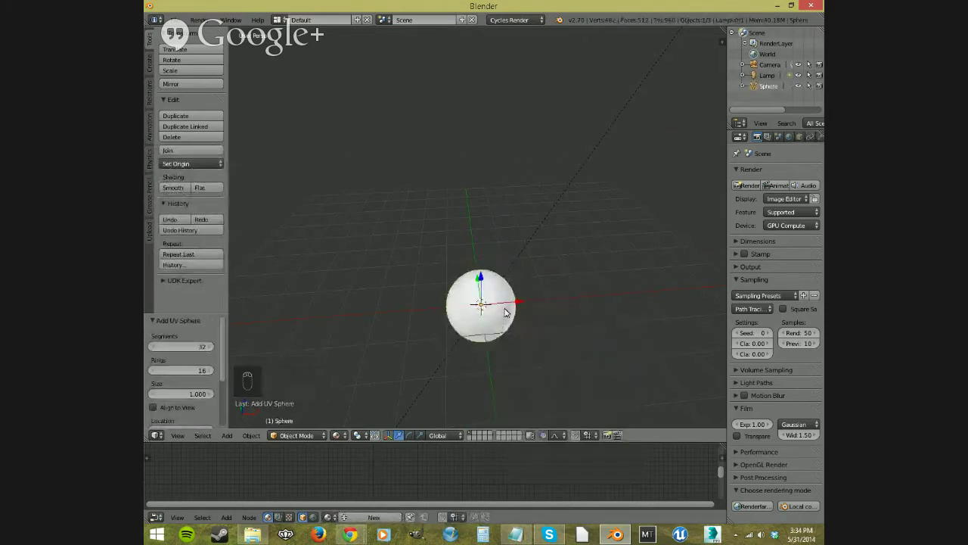
pyautogui.click(560, 295)
pyautogui.press('Tab')
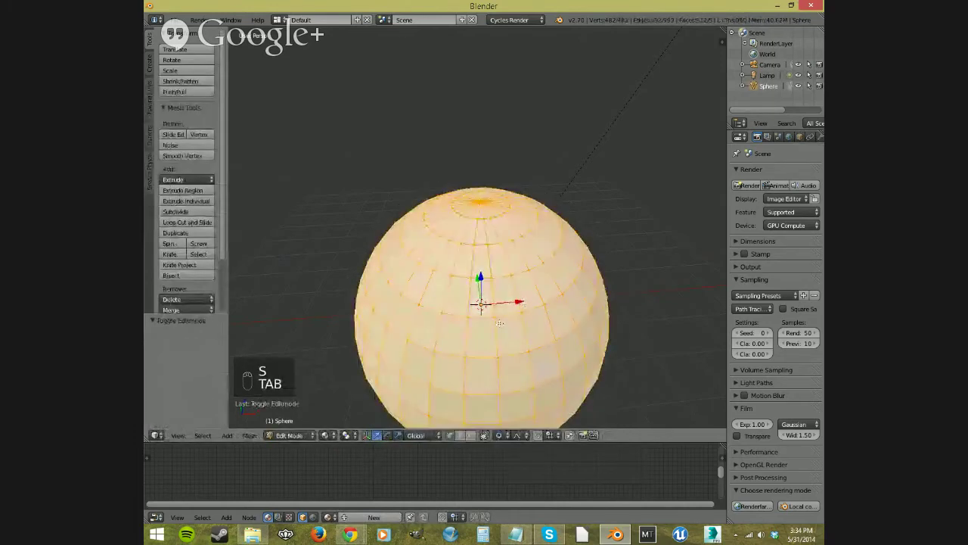
# Try to pull a single vertex on the sphere's upper side outward with proportional editing, and cancel the move.
pyautogui.rightClick(498, 322)
pyautogui.moveTo(546, 397); pyautogui.dragTo(607, 387, button='middle')
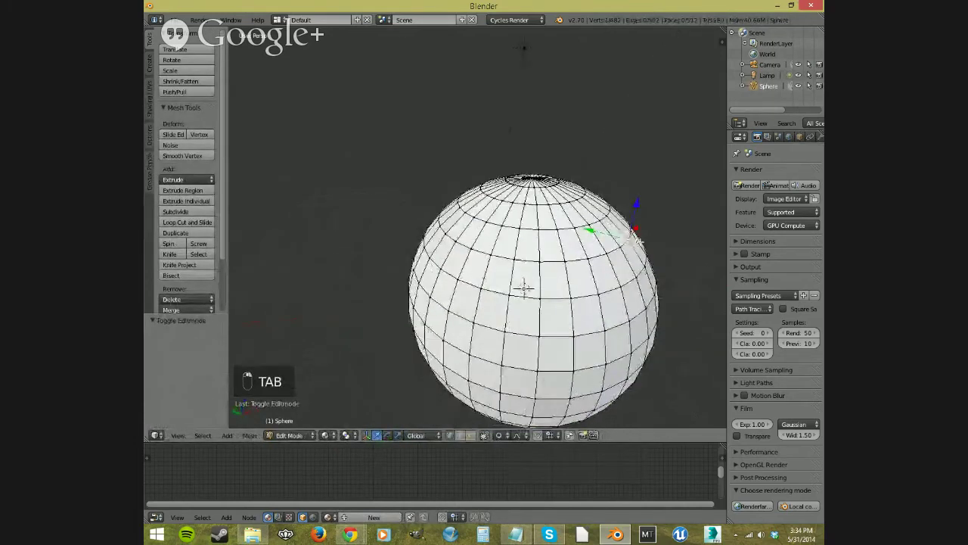
pyautogui.press('g')
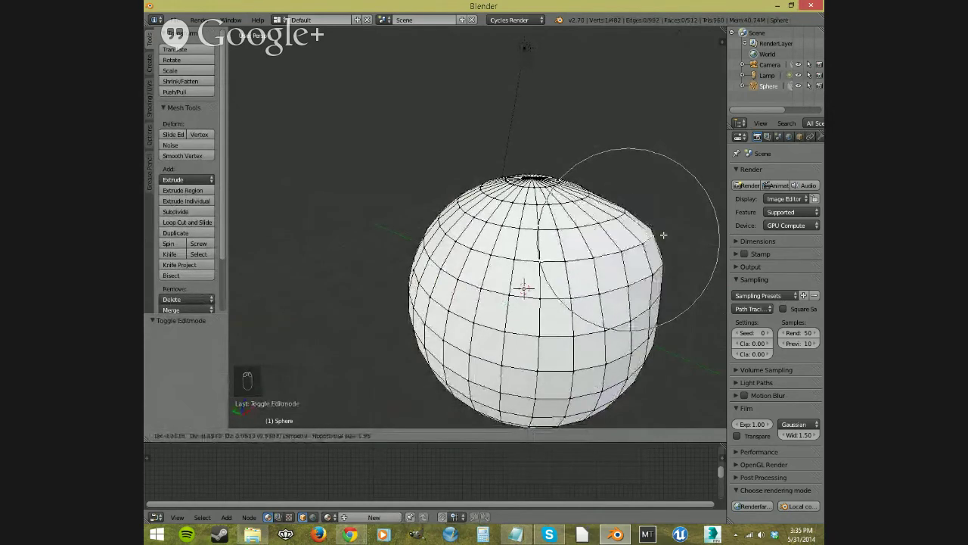
pyautogui.rightClick(680, 257)
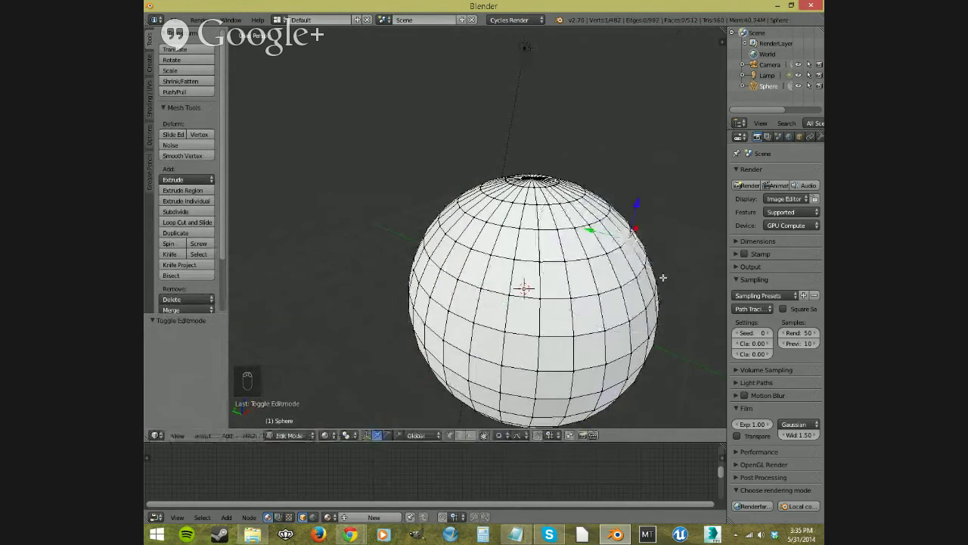
# Disable proportional editing and try moving the same side vertex on its own, cancelling the move.
pyautogui.click(506, 435)
pyautogui.click(508, 423)
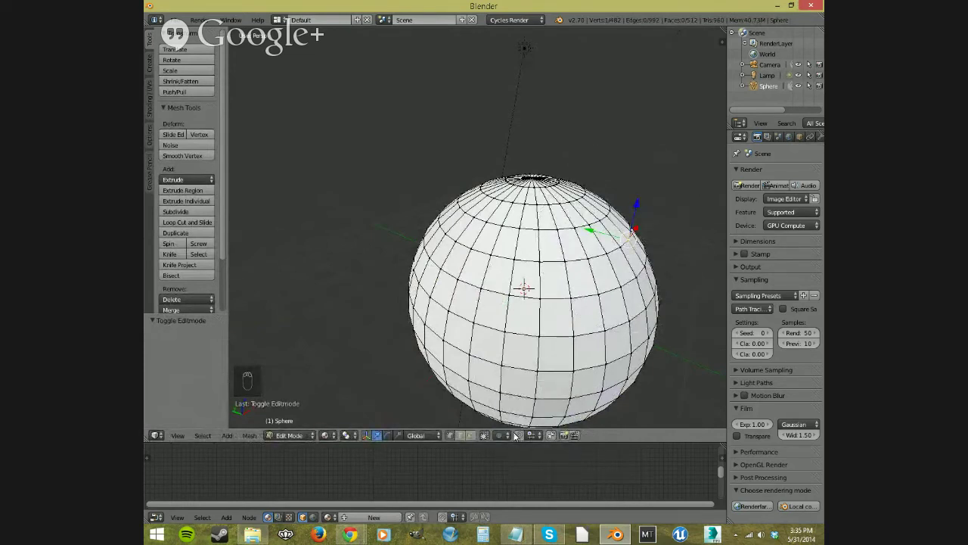
pyautogui.press('g')
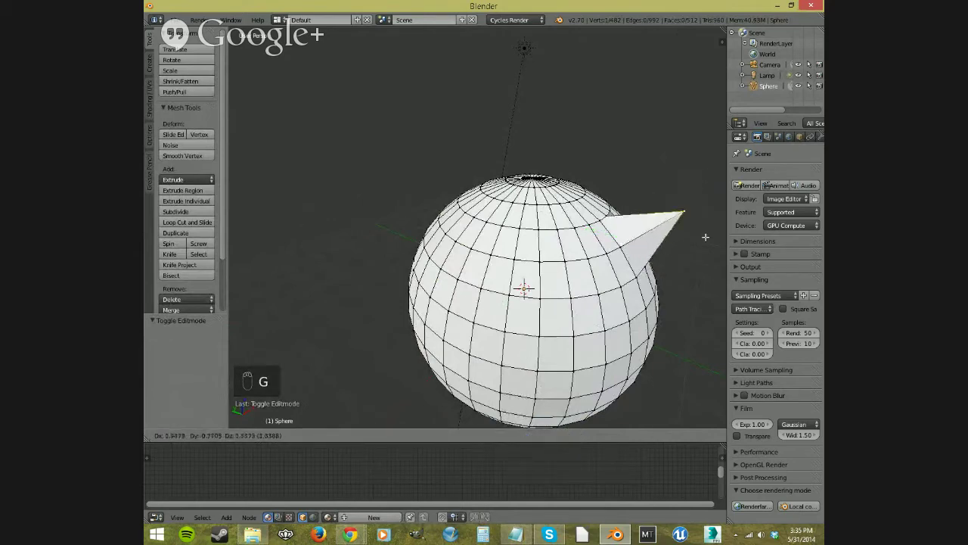
pyautogui.rightClick(671, 267)
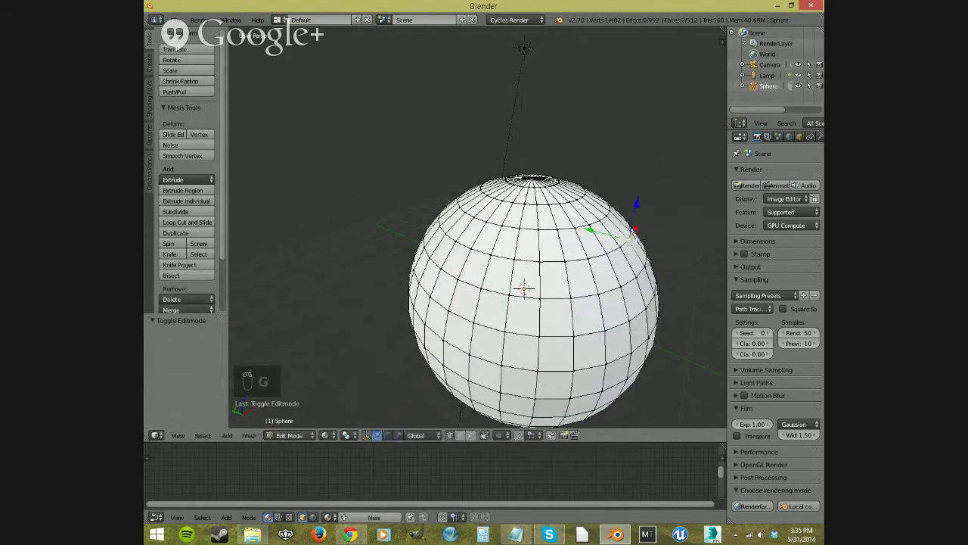
# Select the sphere's top vertex and try raising it along the Z axis without proportional editing, cancelling the move.
pyautogui.scroll(-5, 655, 310)
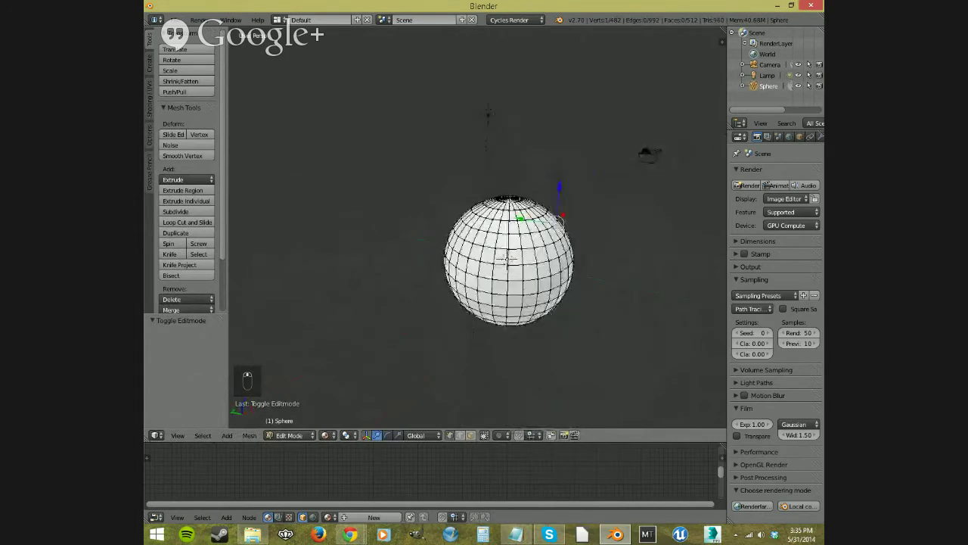
pyautogui.rightClick(508, 193)
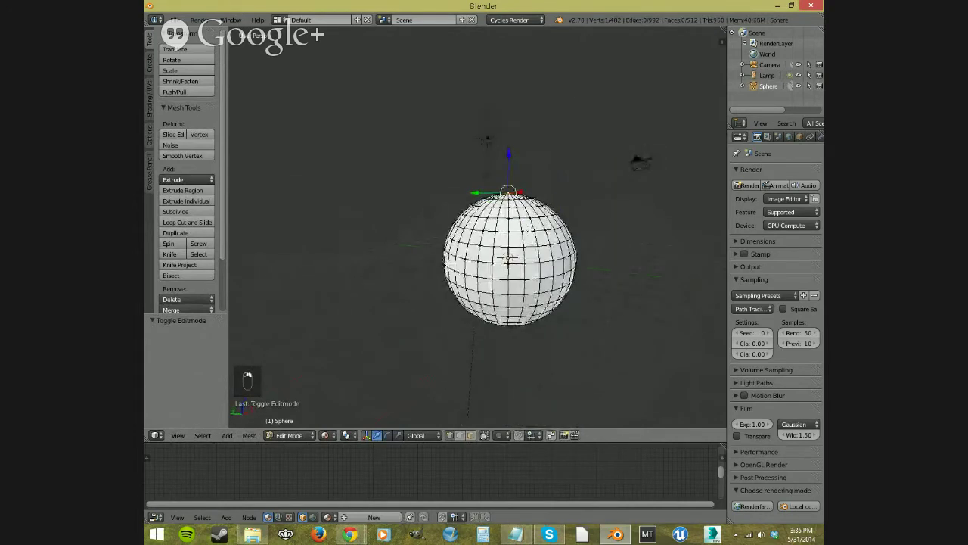
pyautogui.press('g')
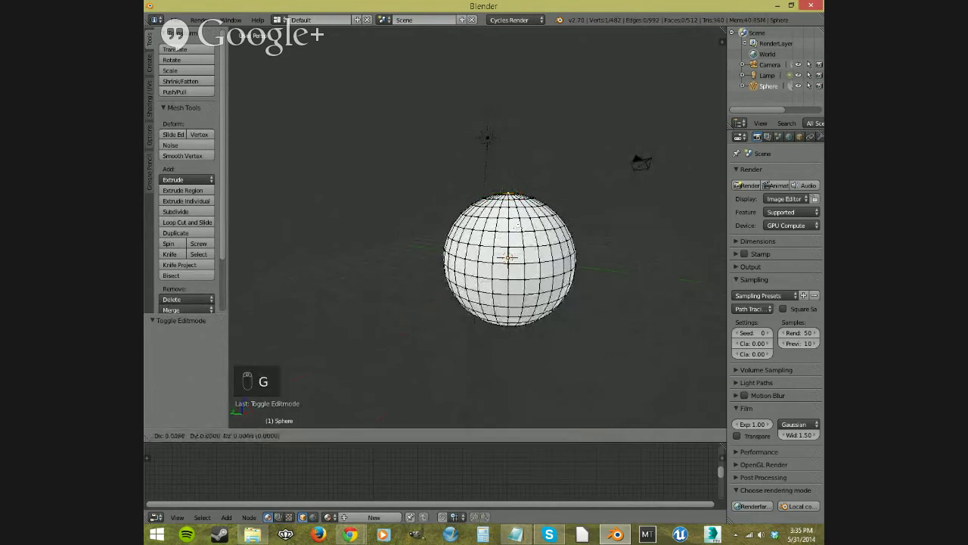
pyautogui.press('z')
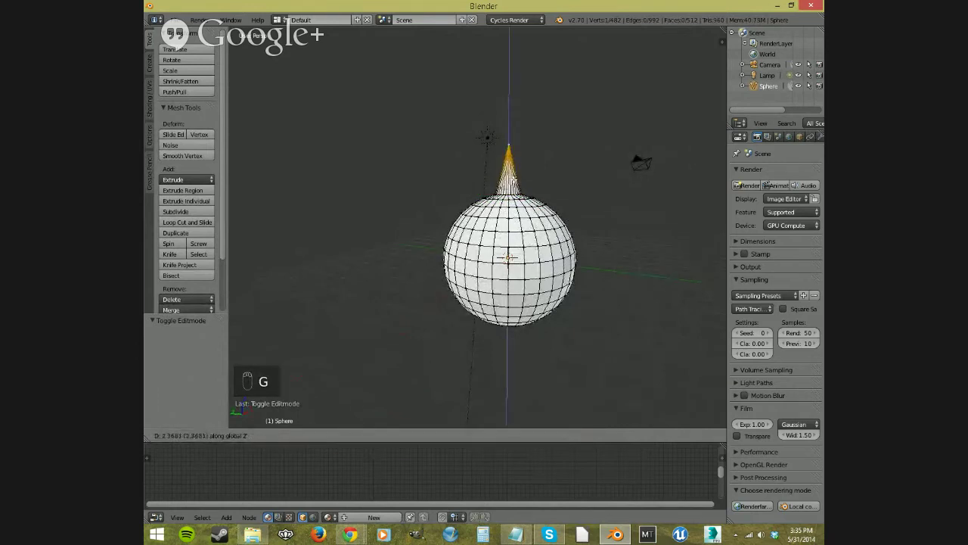
pyautogui.rightClick(503, 409)
# Set proportional editing to Connected and raise the top vertex about 1.912 along Z with a proportional size of about 5, forming an egg shape.
pyautogui.click(499, 435)
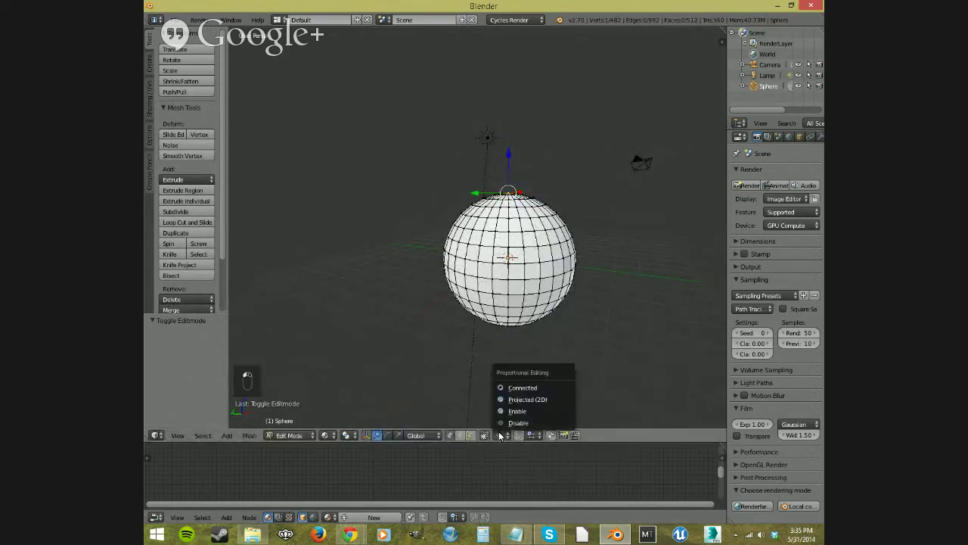
pyautogui.click(518, 388)
pyautogui.press('g')
pyautogui.press('z')
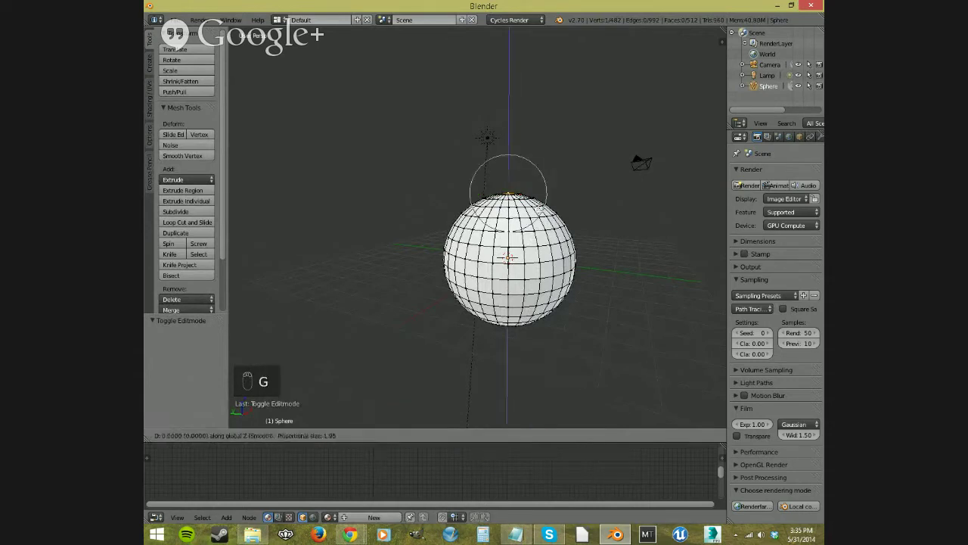
pyautogui.scroll(-6, 533, 193)
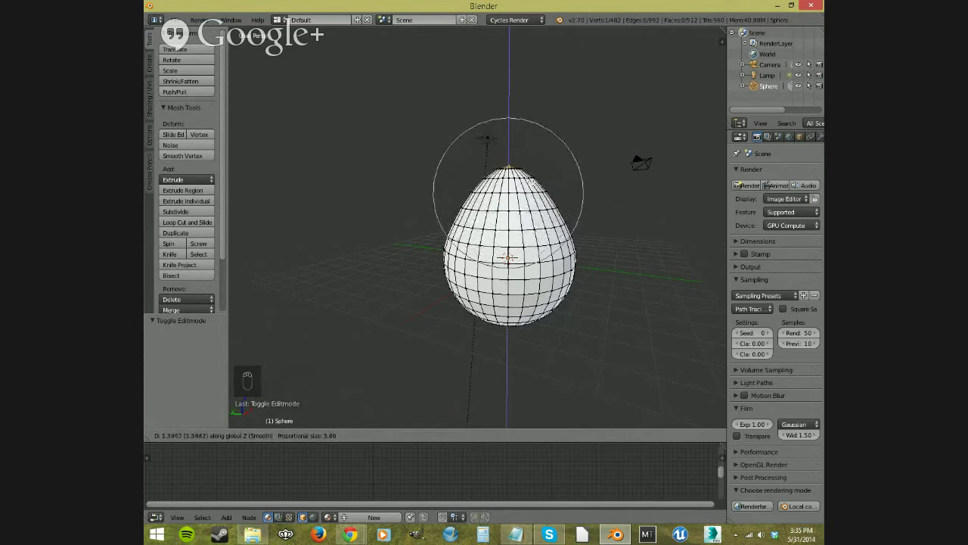
pyautogui.scroll(-3, 534, 193)
pyautogui.scroll(-2, 533, 194)
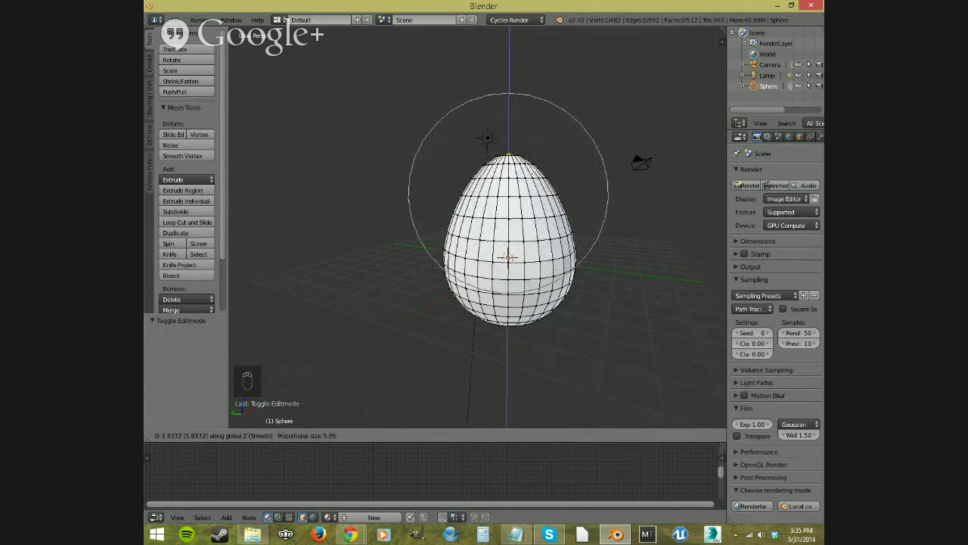
pyautogui.scroll(2, 533, 194)
pyautogui.scroll(-2, 534, 193)
pyautogui.press('Return')
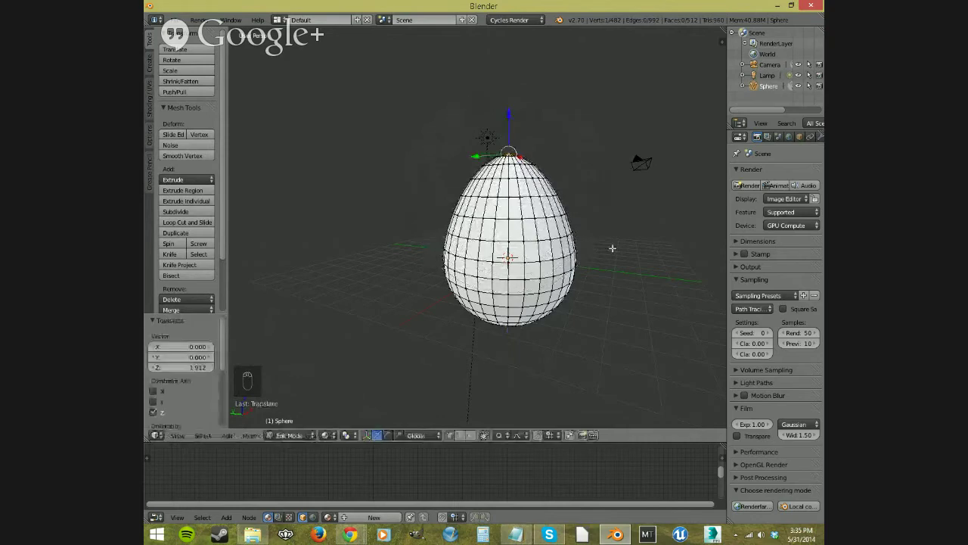
# Disable proportional editing and return the egg-shaped sphere to Object Mode.
pyautogui.moveTo(613, 248)
pyautogui.mouseDown(button='middle')
pyautogui.moveTo(707, 102)
pyautogui.moveTo(614, 53)
pyautogui.moveTo(724, 147)
pyautogui.moveTo(617, 239)
pyautogui.mouseUp(button='middle')
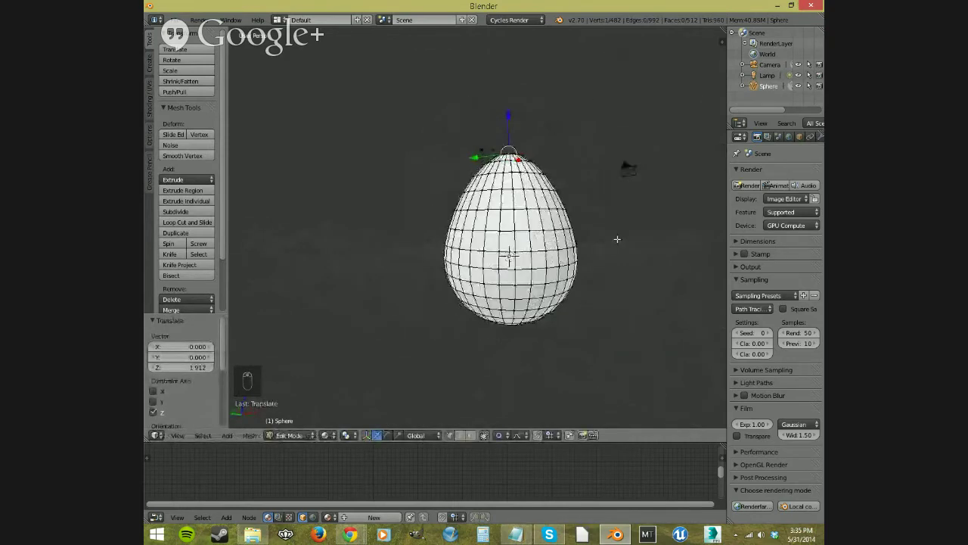
pyautogui.click(501, 436)
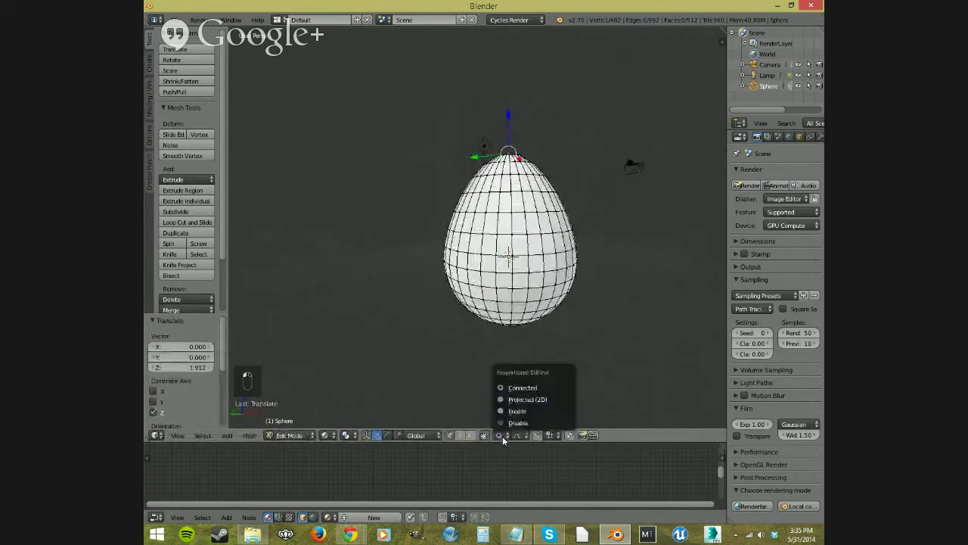
pyautogui.click(518, 423)
pyautogui.moveTo(611, 244); pyautogui.dragTo(564, 320, button='middle')
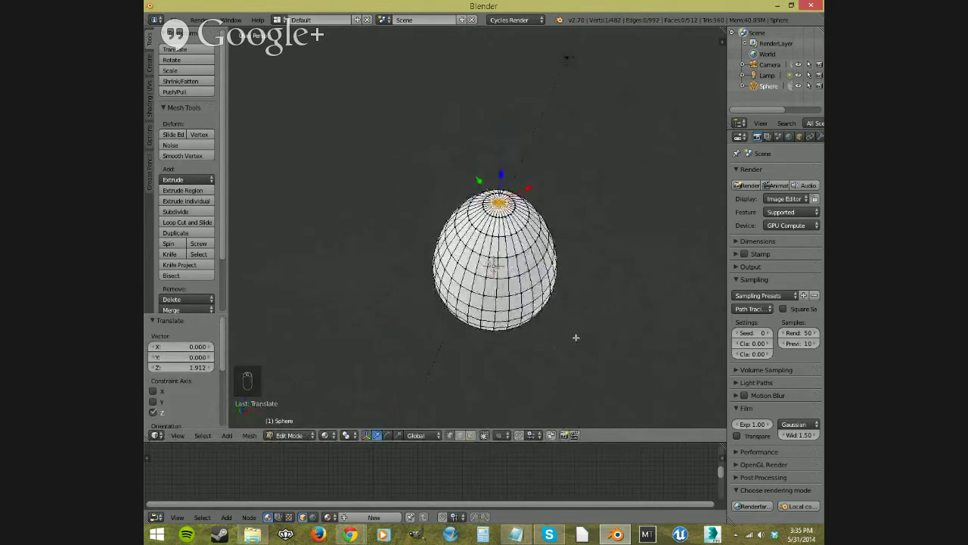
pyautogui.press('Tab')
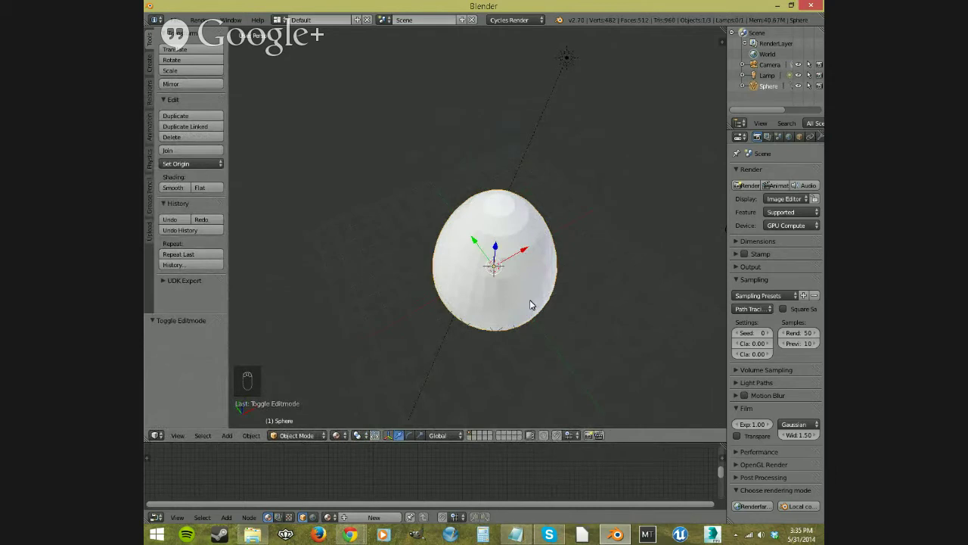
pyautogui.moveTo(530, 302); pyautogui.dragTo(563, 263, button='middle')
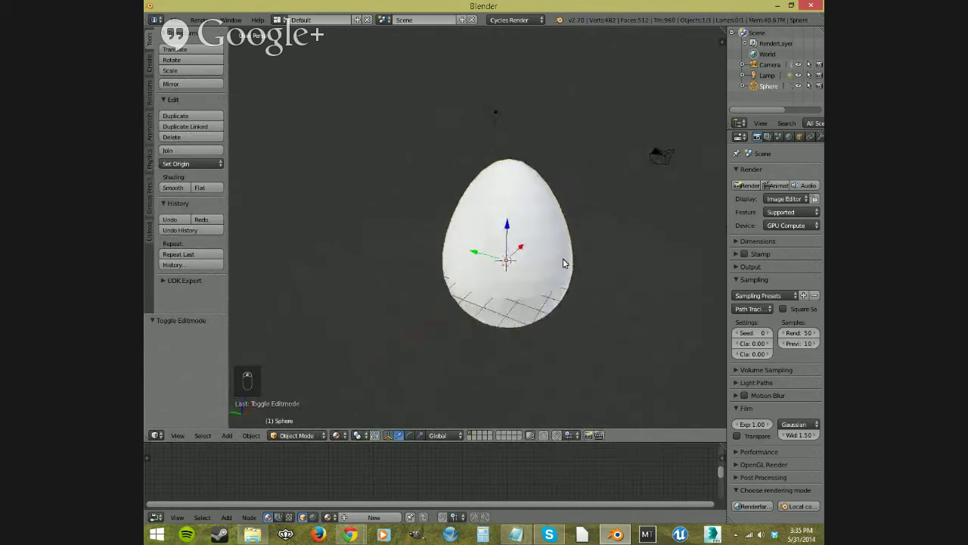
# Add a second UV sphere and move it about -5.110 along the Y axis so it sits beside the egg.
pyautogui.hotkey('shift', 'a')
pyautogui.moveTo(553, 284)
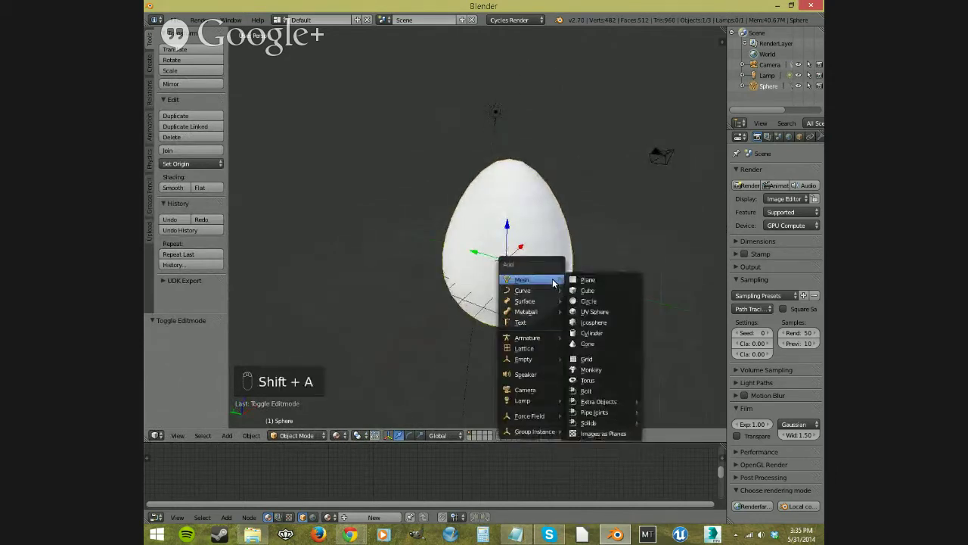
pyautogui.click(581, 312)
pyautogui.moveTo(475, 252); pyautogui.dragTo(629, 315)
pyautogui.moveTo(618, 312); pyautogui.dragTo(513, 228, button='middle')
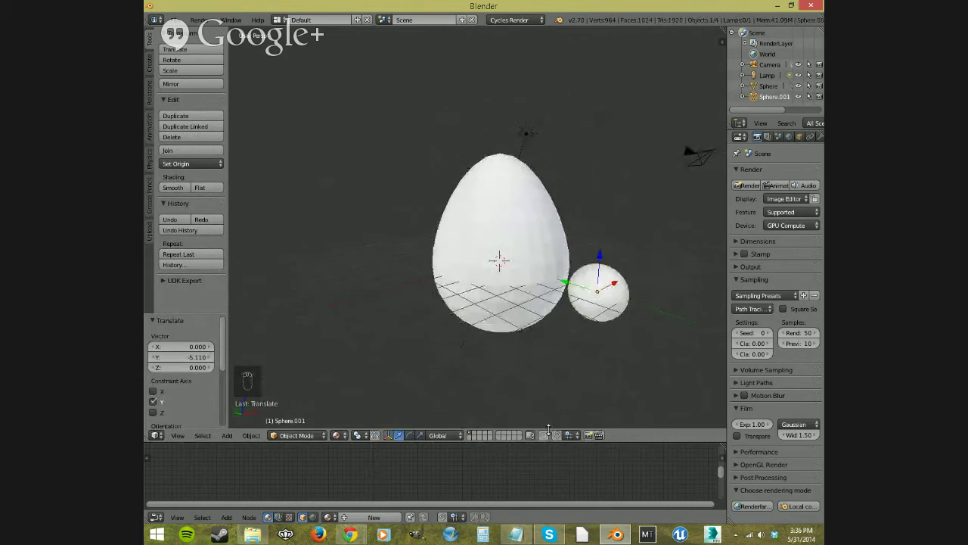
# Set the snap element to Face and nudge the small sphere about 0.104 along Y towards the egg.
pyautogui.click(571, 435)
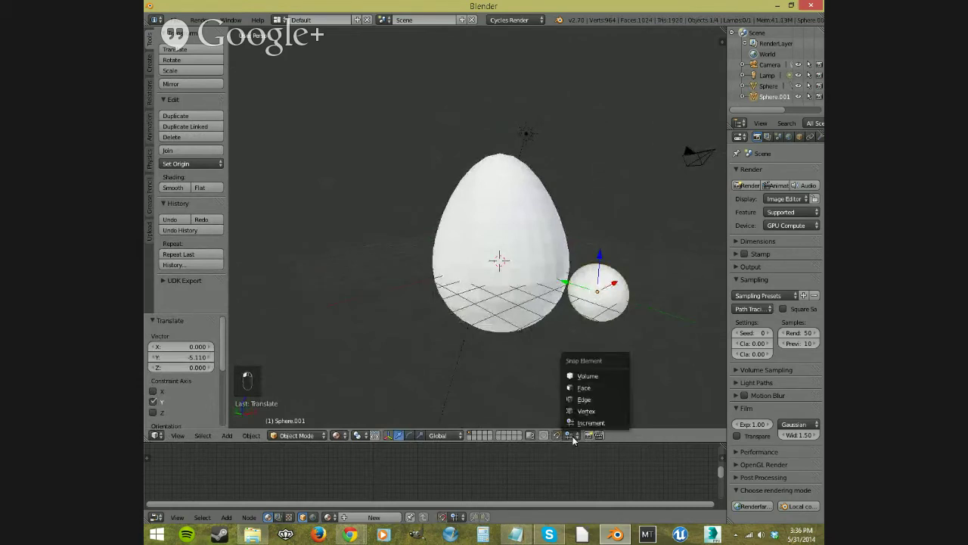
pyautogui.click(594, 386)
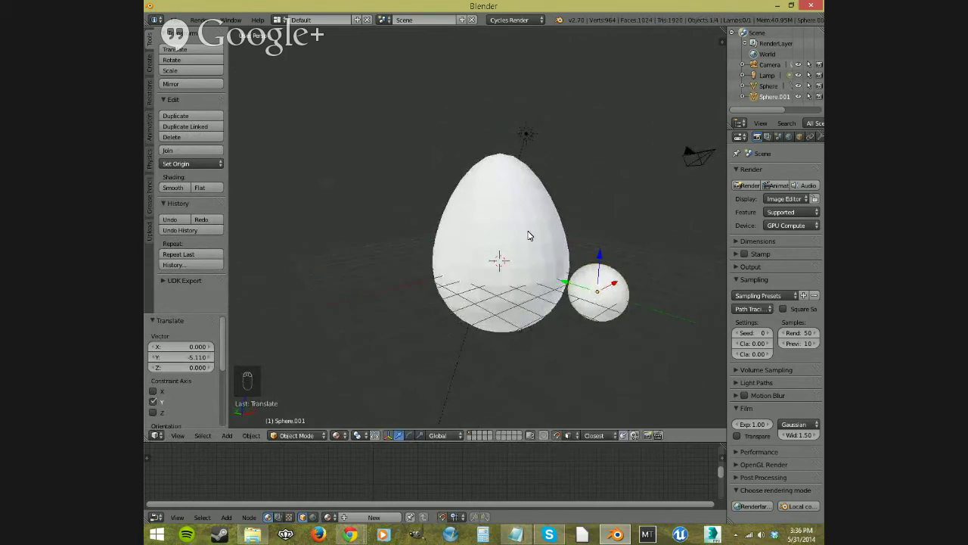
pyautogui.moveTo(601, 310); pyautogui.dragTo(621, 334, button='middle')
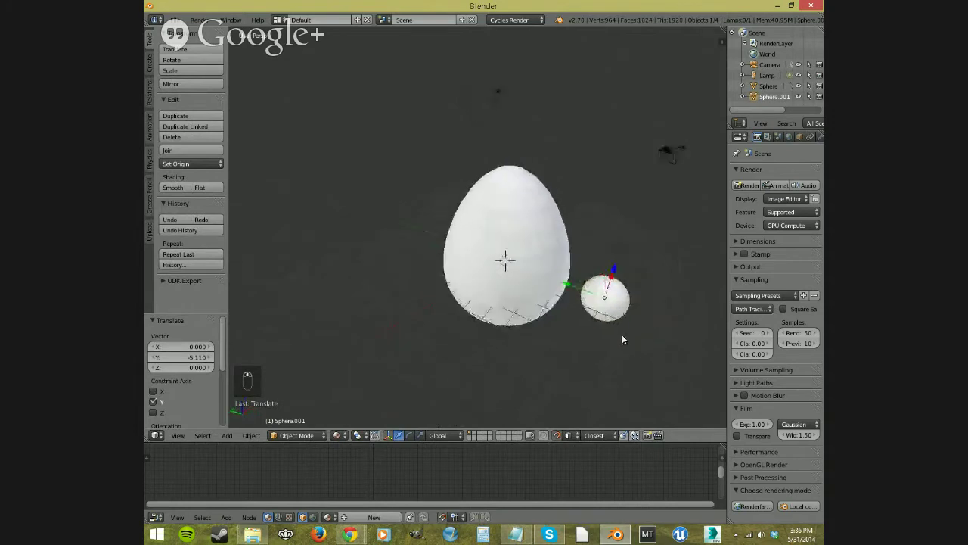
pyautogui.press('g')
pyautogui.click(573, 306)
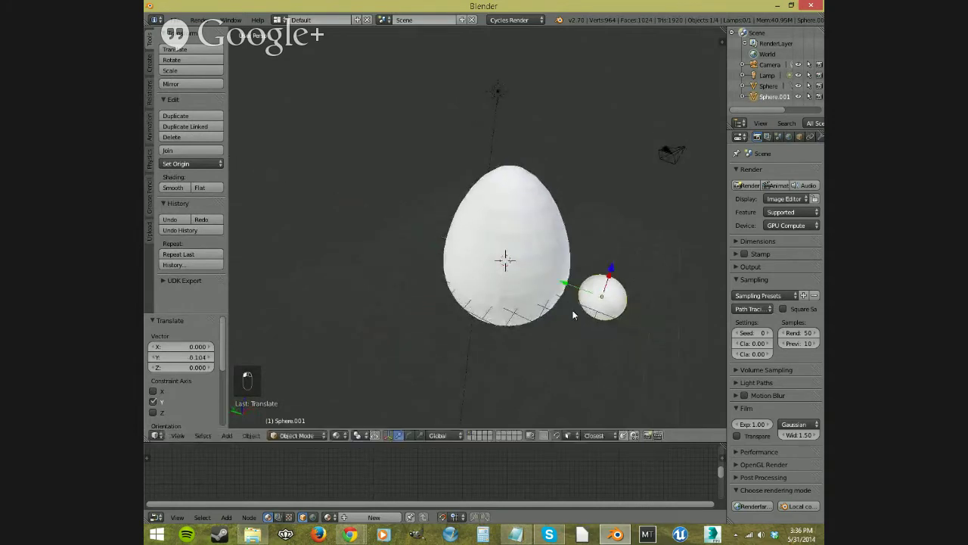
pyautogui.press('Tab')
pyautogui.moveTo(569, 287); pyautogui.dragTo(598, 334)
pyautogui.rightClick(597, 335)
pyautogui.press('Tab')
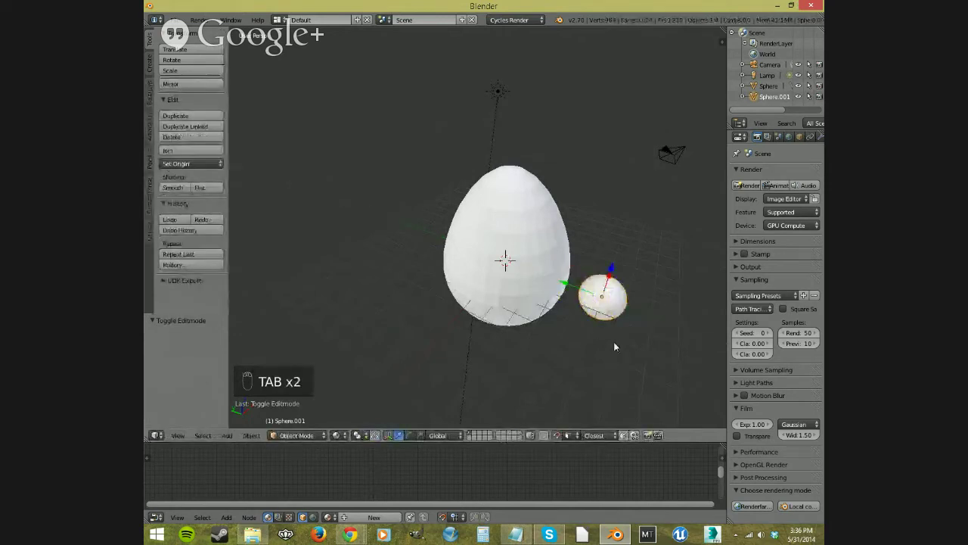
# Snap the small sphere onto the egg's upper side, moving it about 0.932 in X, 2.065 in Y and 2.940 in Z.
pyautogui.click(624, 436)
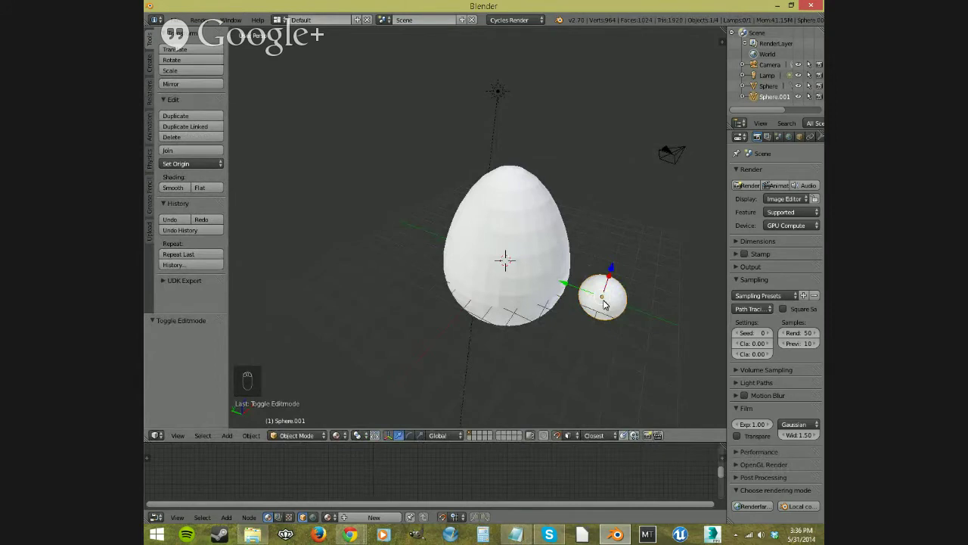
pyautogui.press('g')
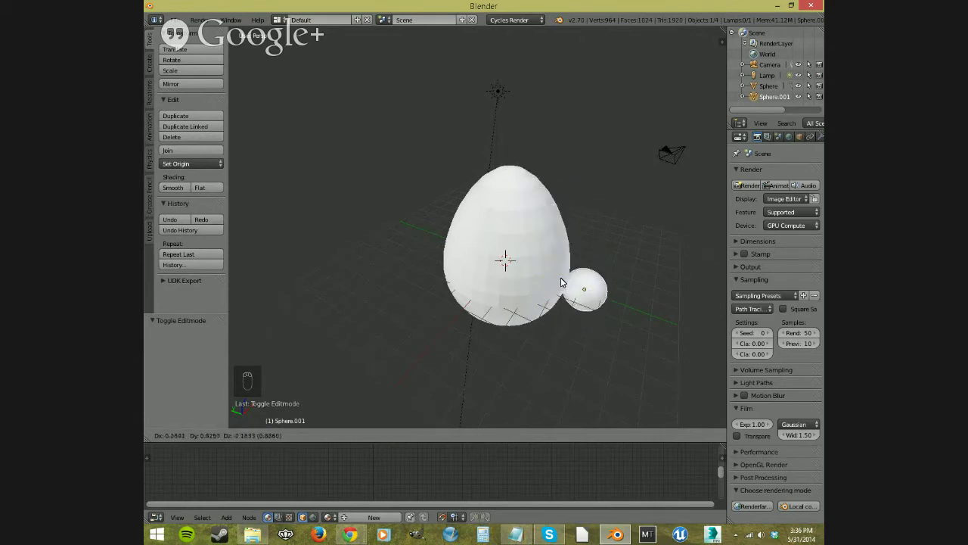
pyautogui.click(547, 203)
pyautogui.moveTo(558, 334)
pyautogui.mouseDown(button='middle')
pyautogui.moveTo(605, 320)
pyautogui.moveTo(502, 313)
pyautogui.moveTo(393, 325)
pyautogui.moveTo(547, 318)
pyautogui.moveTo(587, 346)
pyautogui.mouseUp(button='middle')
pyautogui.hotkey('shift', 'z')
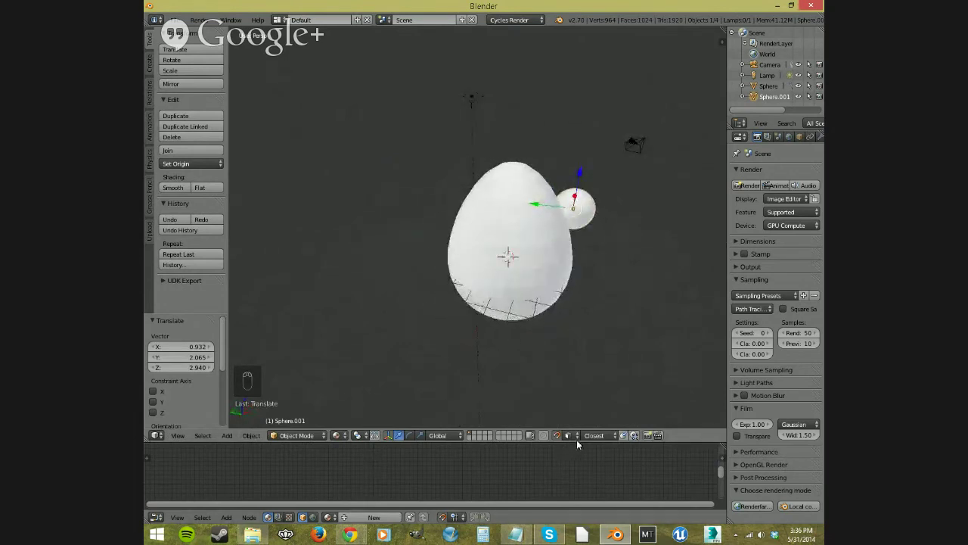
# Examine the snap target and snap element choices, keeping the current settings.
pyautogui.click(590, 436)
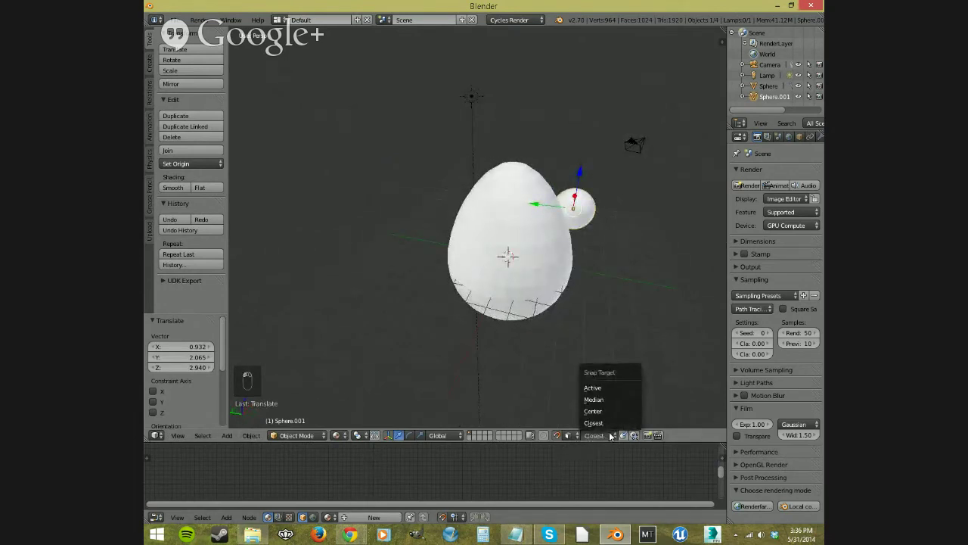
pyautogui.click(569, 434)
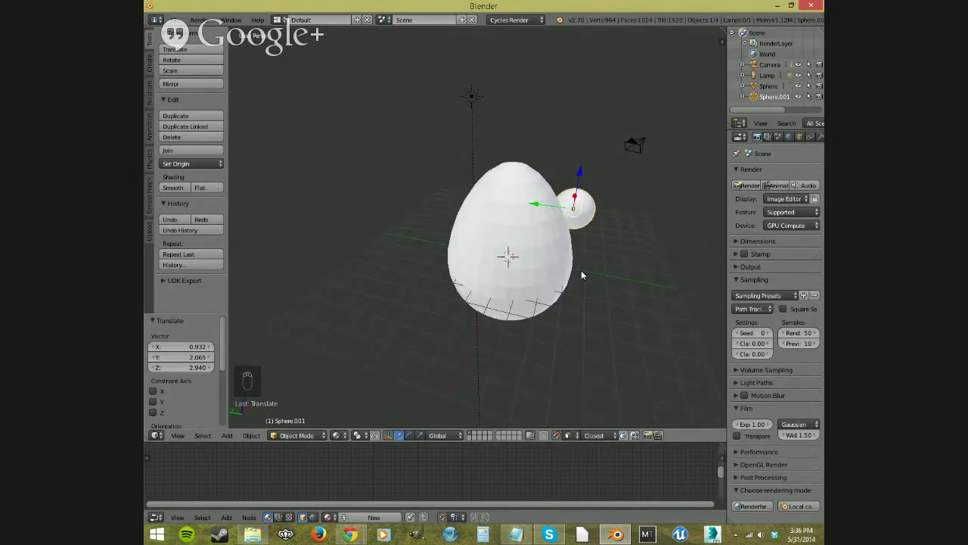
pyautogui.moveTo(581, 276); pyautogui.dragTo(501, 298, button='middle')
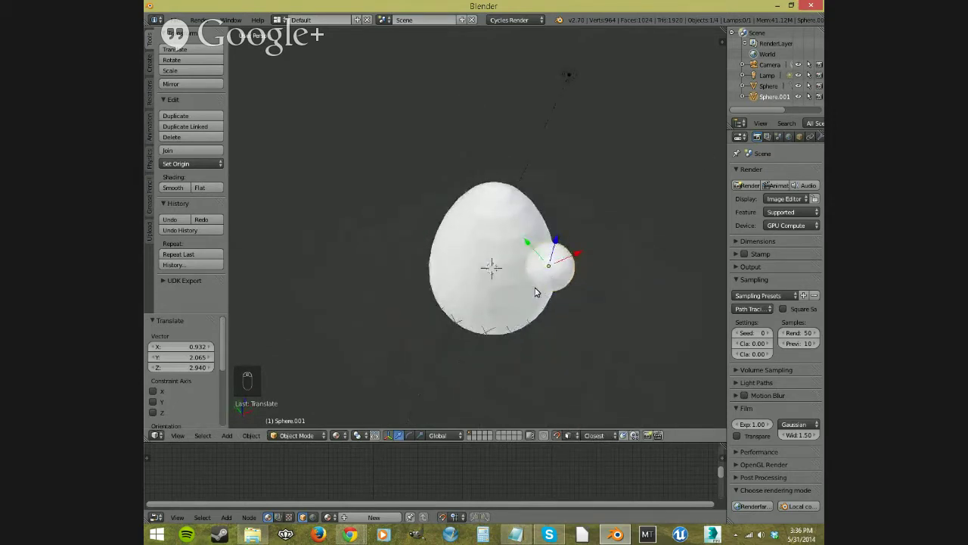
# Delete the small sphere and the egg from the scene.
pyautogui.press('Delete')
pyautogui.press('Delete')
pyautogui.click(517, 285)
pyautogui.rightClick(521, 275)
pyautogui.press('Delete')
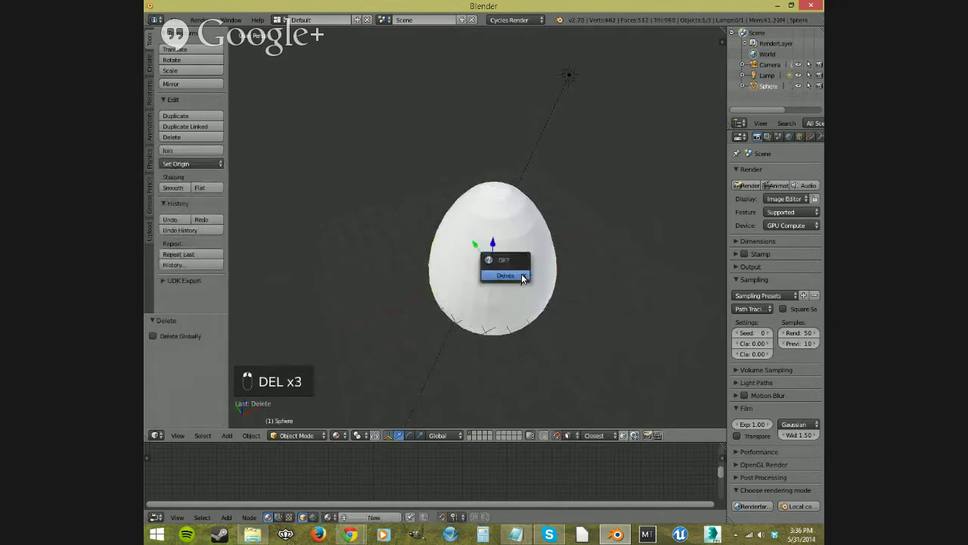
pyautogui.click(521, 276)
# Snap the 3D cursor to the scene's center.
pyautogui.hotkey('shift', 's')
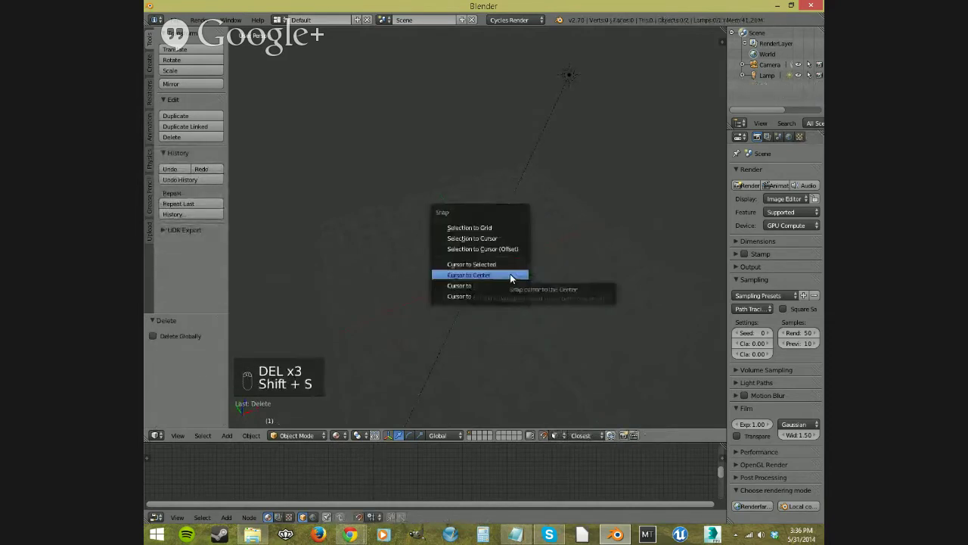
pyautogui.click(510, 275)
pyautogui.moveTo(508, 277); pyautogui.dragTo(552, 288, button='middle')
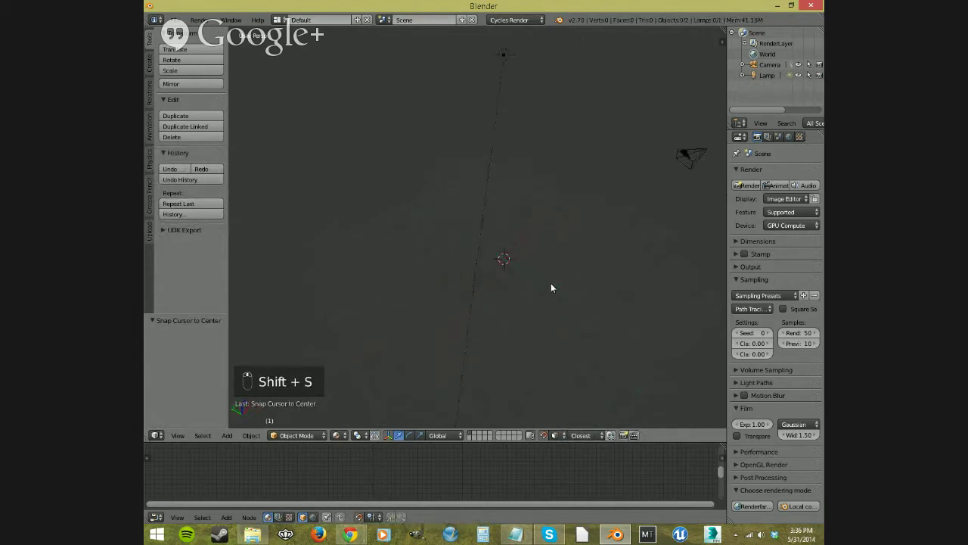
# Make an OpenGL render of the viewport and switch the editor back to the 3D View.
pyautogui.click(624, 437)
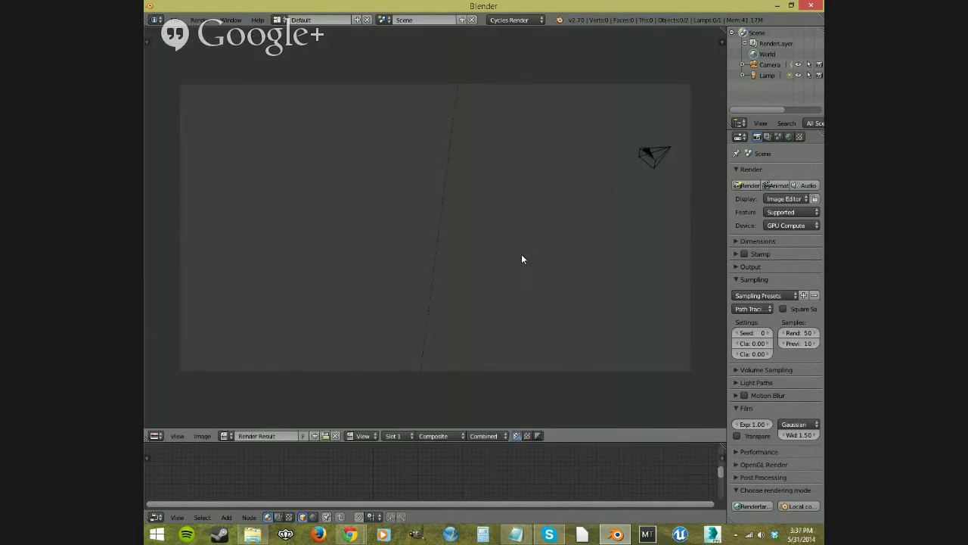
pyautogui.click(157, 436)
pyautogui.click(176, 424)
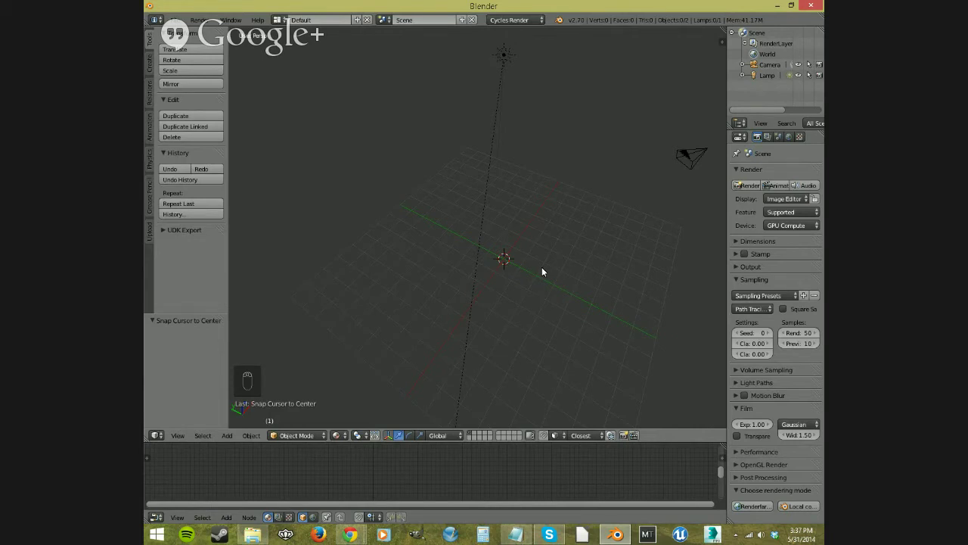
pyautogui.moveTo(574, 300); pyautogui.dragTo(538, 363, button='middle')
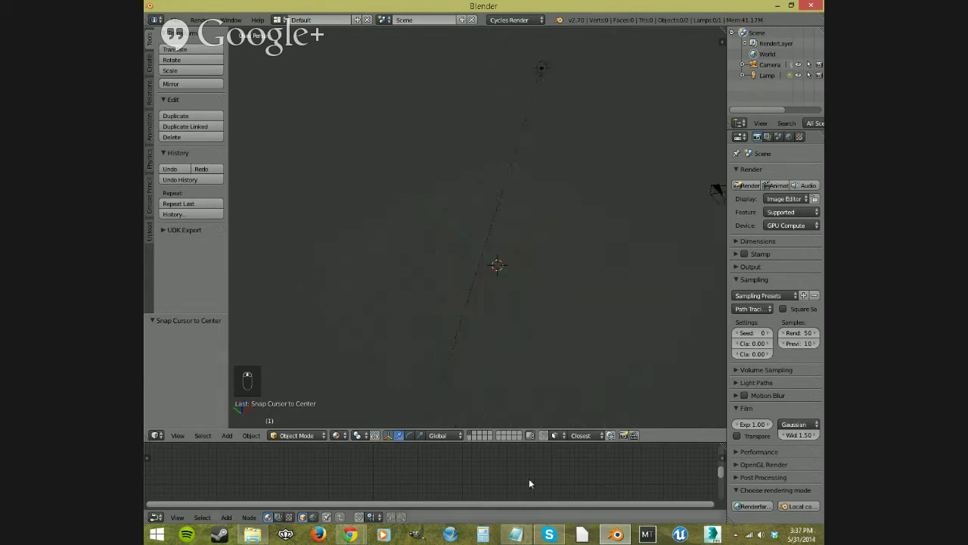
# Switch to the open notes window, remove the selected text, and return to Blender.
pyautogui.click(515, 534)
pyautogui.moveTo(519, 173); pyautogui.dragTo(477, 151)
pyautogui.press('BackSpace')
pyautogui.click(566, 56)
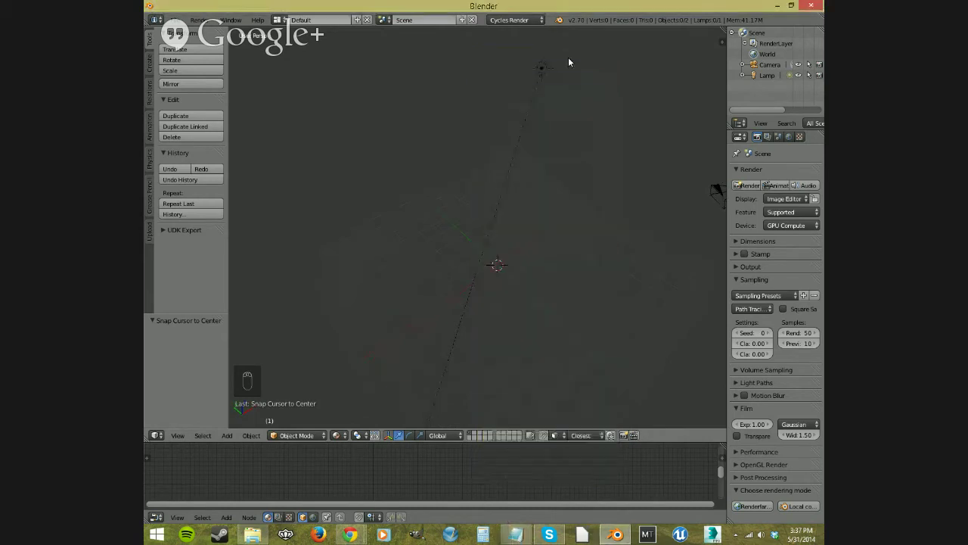
# Add a cube mesh at the 3D cursor in the scene's center.
pyautogui.hotkey('shift', 'a')
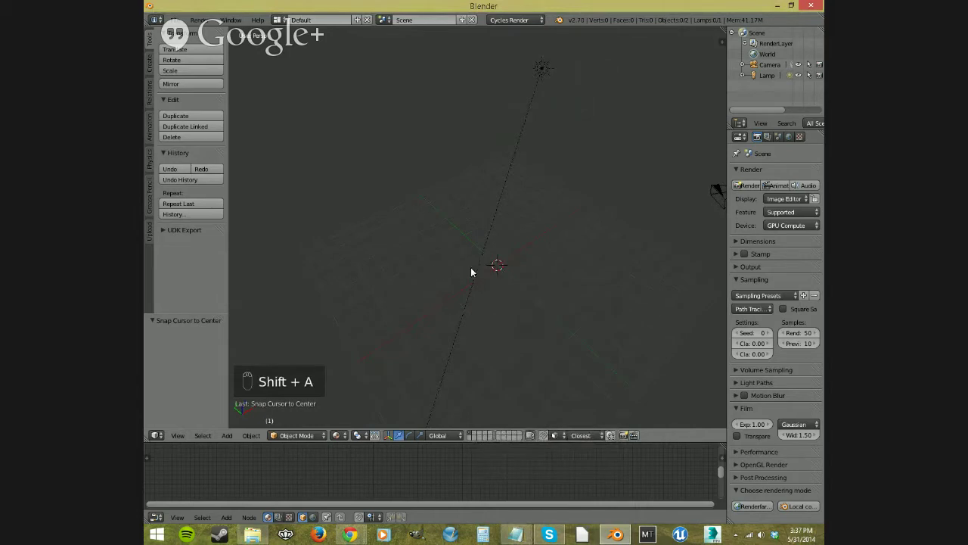
pyautogui.hotkey('shift', 'a')
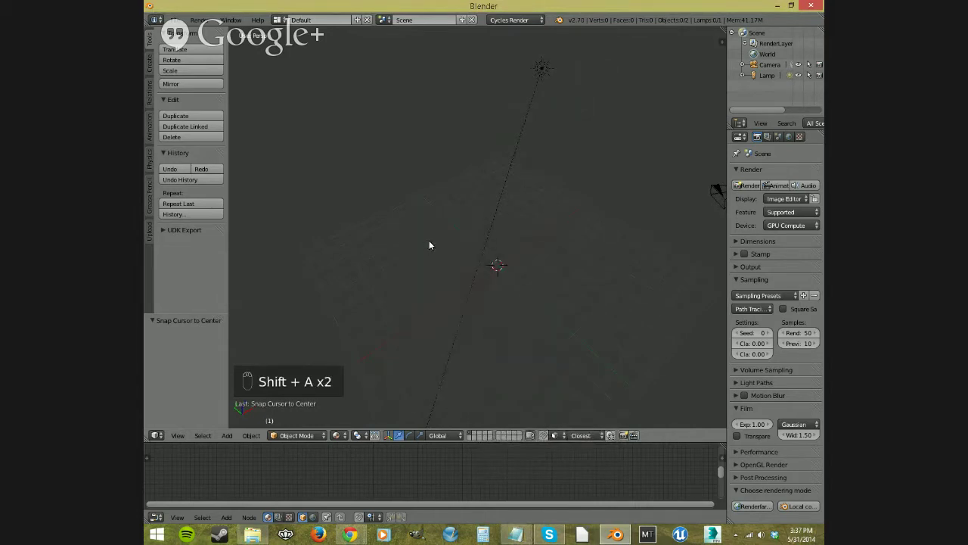
pyautogui.hotkey('shift', 'a')
pyautogui.click(228, 436)
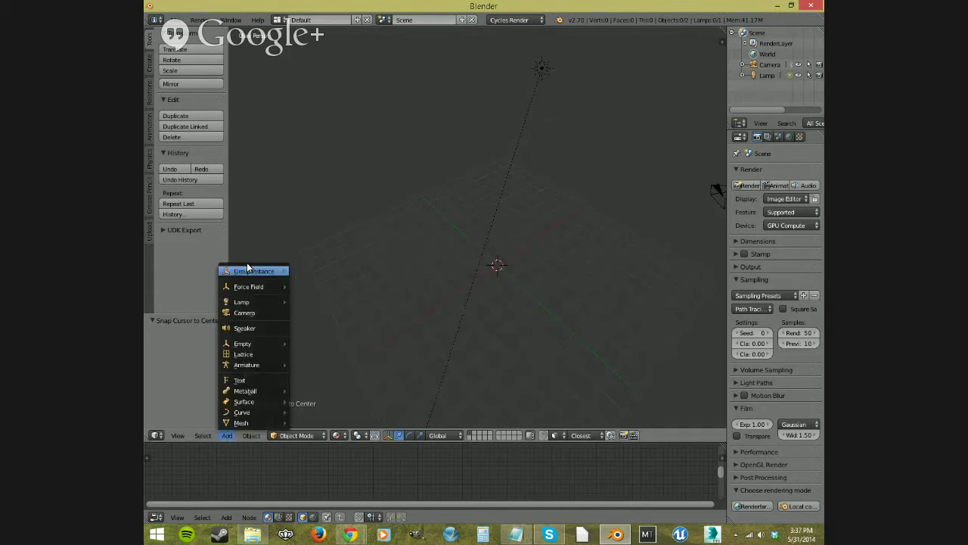
pyautogui.click(228, 435)
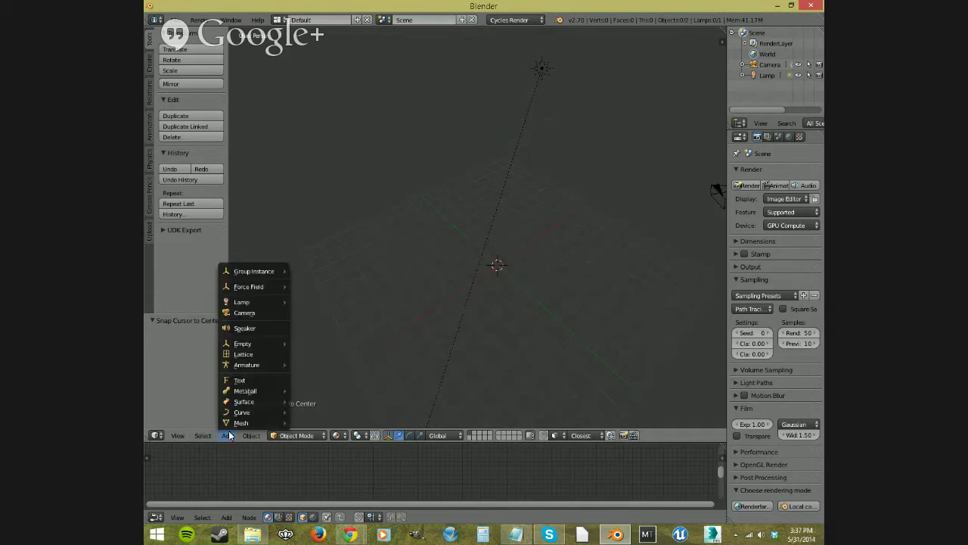
pyautogui.hotkey('shift', 'a')
pyautogui.moveTo(461, 246)
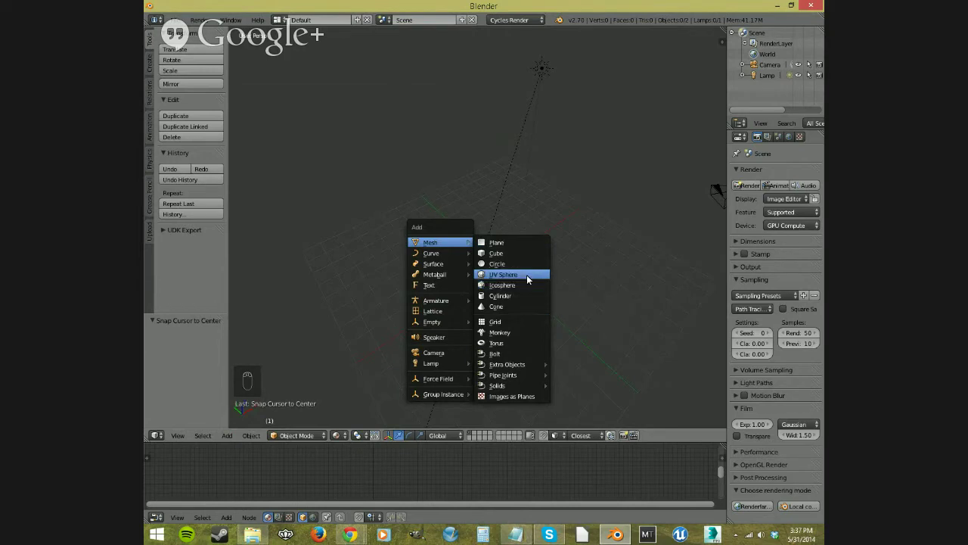
pyautogui.click(518, 258)
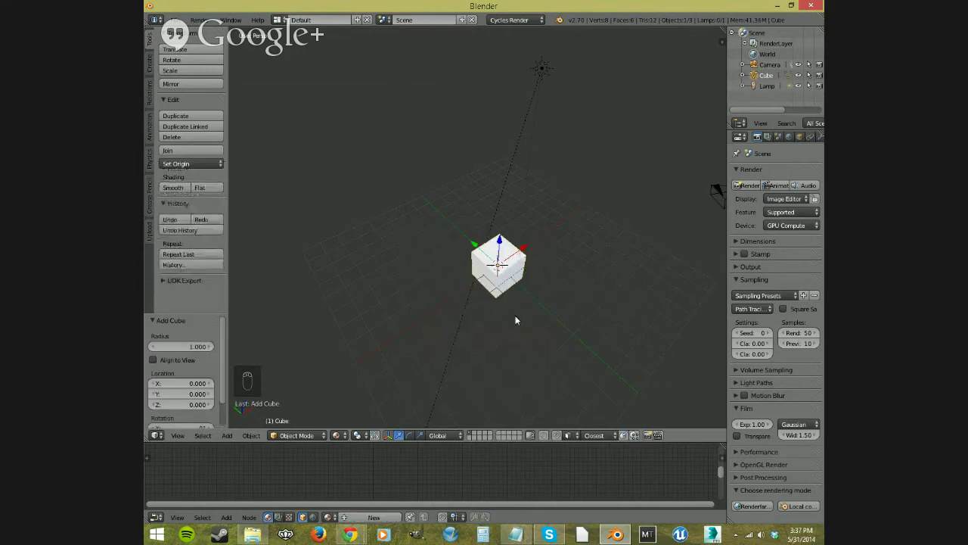
# Switch the cube to Edit Mode, back to Object Mode, and into Edit Mode again.
pyautogui.scroll(3, 516, 320)
pyautogui.moveTo(547, 383); pyautogui.dragTo(532, 341, button='middle')
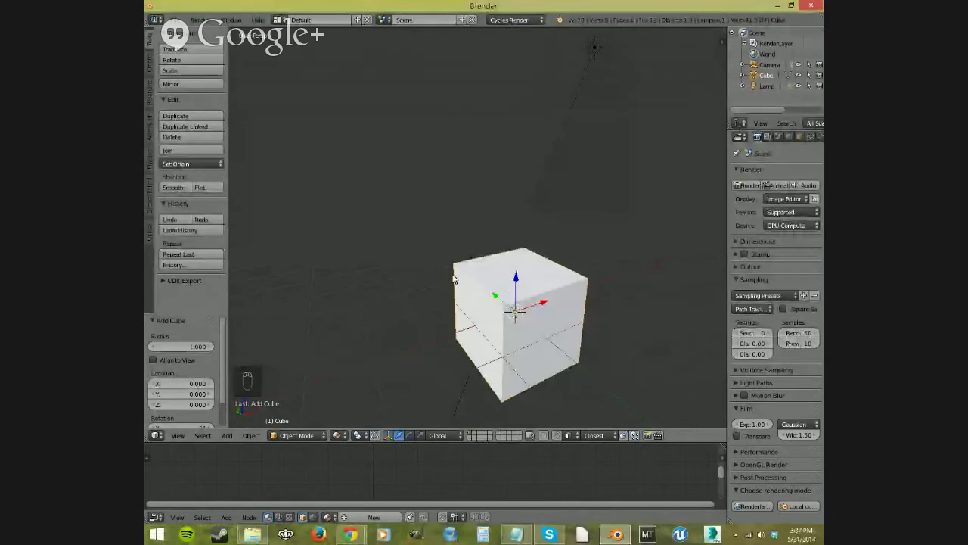
pyautogui.press('Tab')
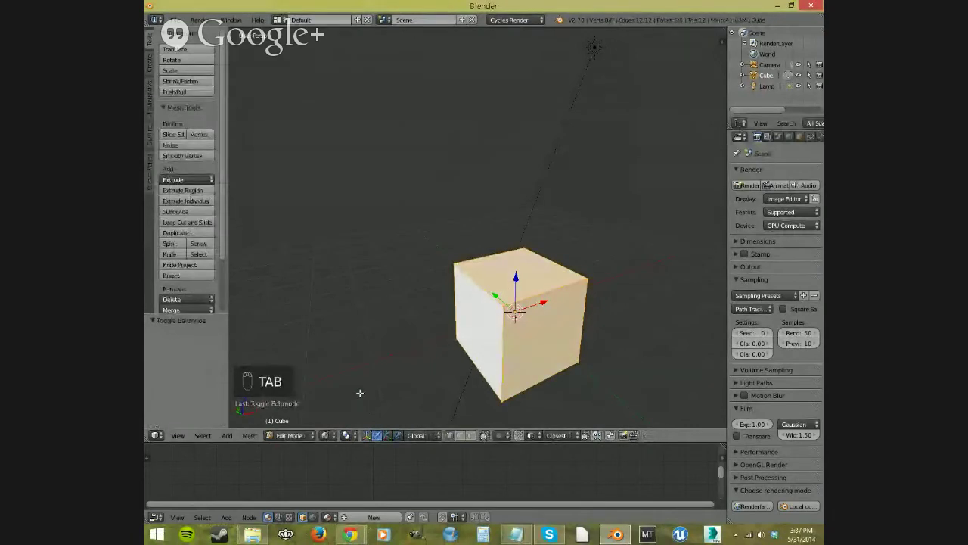
pyautogui.click(297, 436)
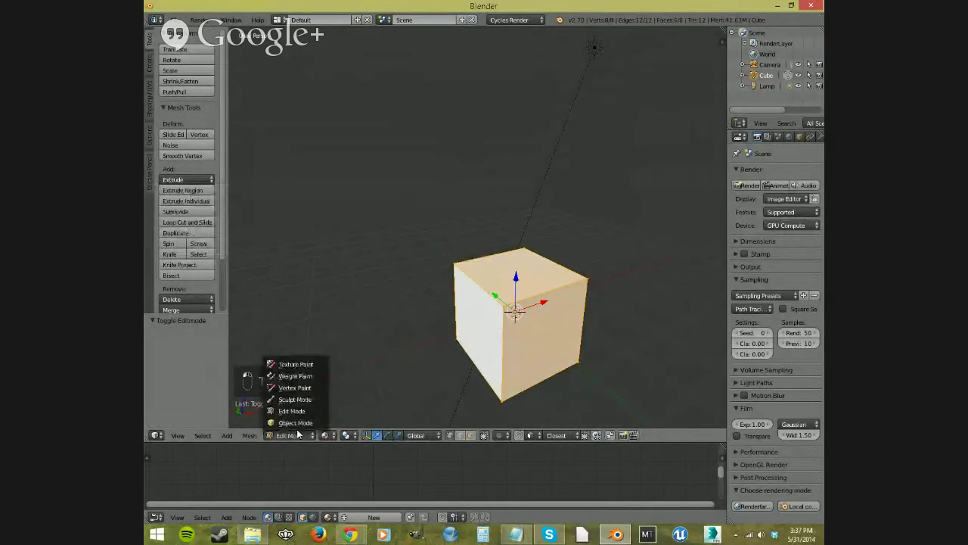
pyautogui.click(295, 423)
pyautogui.click(297, 436)
pyautogui.click(309, 413)
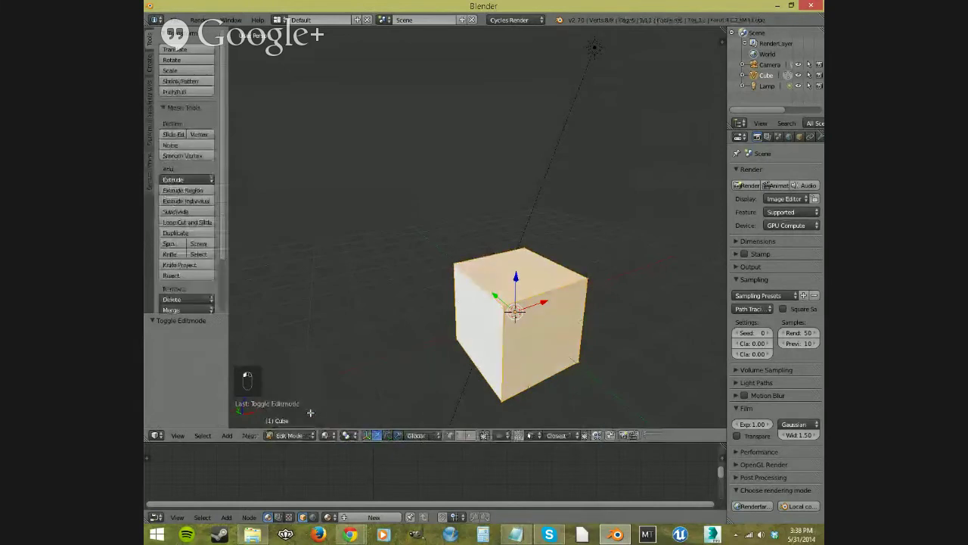
# Select the cube's upper corner vertices one after another in Edit Mode.
pyautogui.moveTo(623, 339); pyautogui.dragTo(590, 363, button='middle')
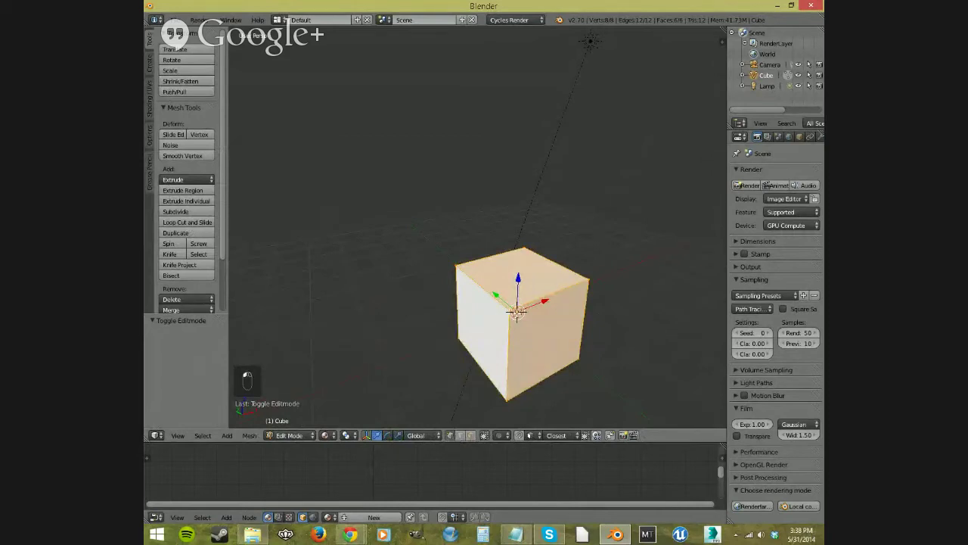
pyautogui.rightClick(511, 304)
pyautogui.rightClick(588, 280)
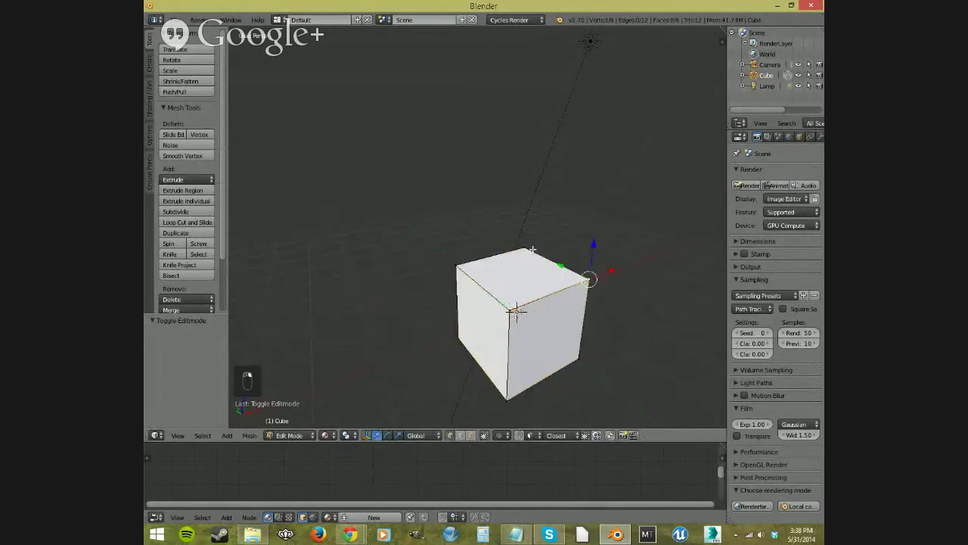
pyautogui.rightClick(531, 248)
pyautogui.rightClick(454, 265)
pyautogui.rightClick(516, 311)
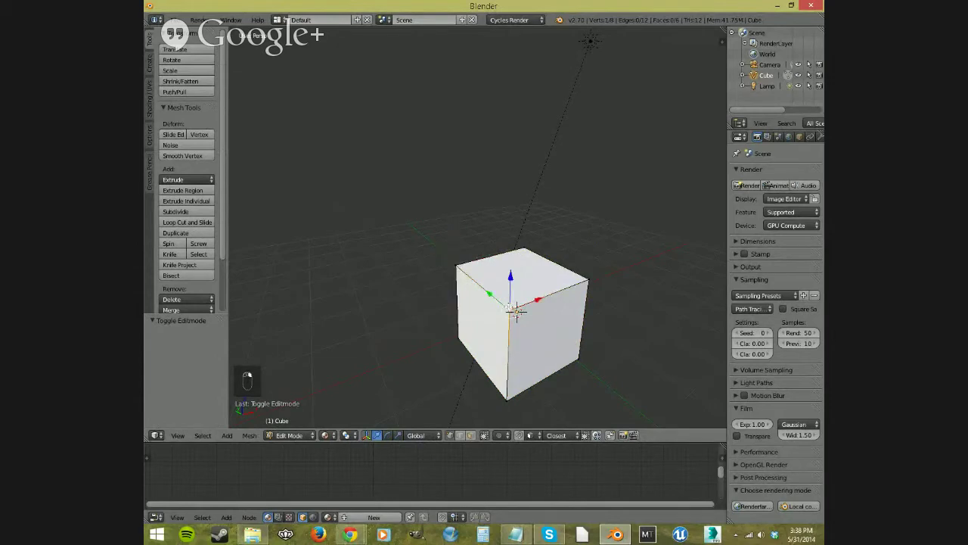
# Switch the cube to edge selection and select its upper edges one by one.
pyautogui.click(463, 437)
pyautogui.rightClick(552, 295)
pyautogui.rightClick(486, 286)
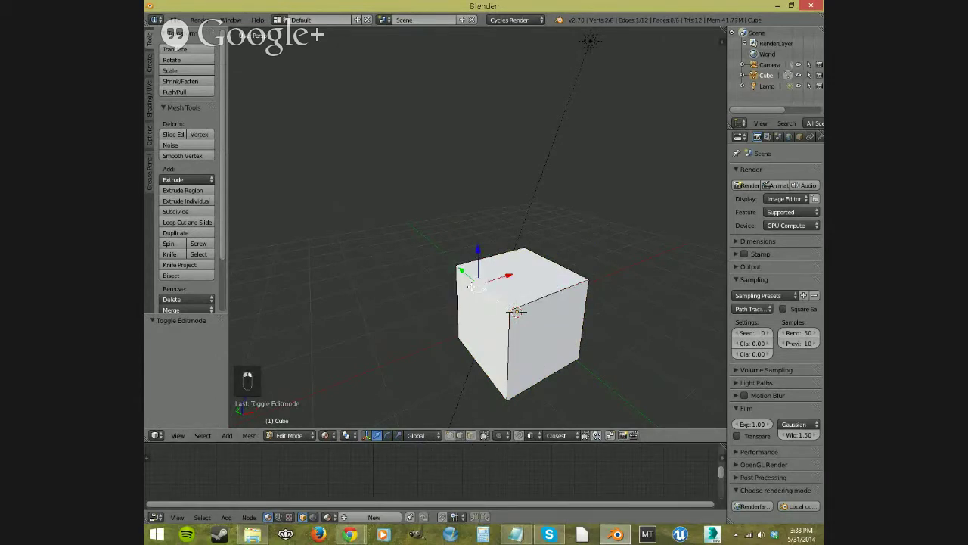
pyautogui.rightClick(496, 253)
pyautogui.rightClick(552, 293)
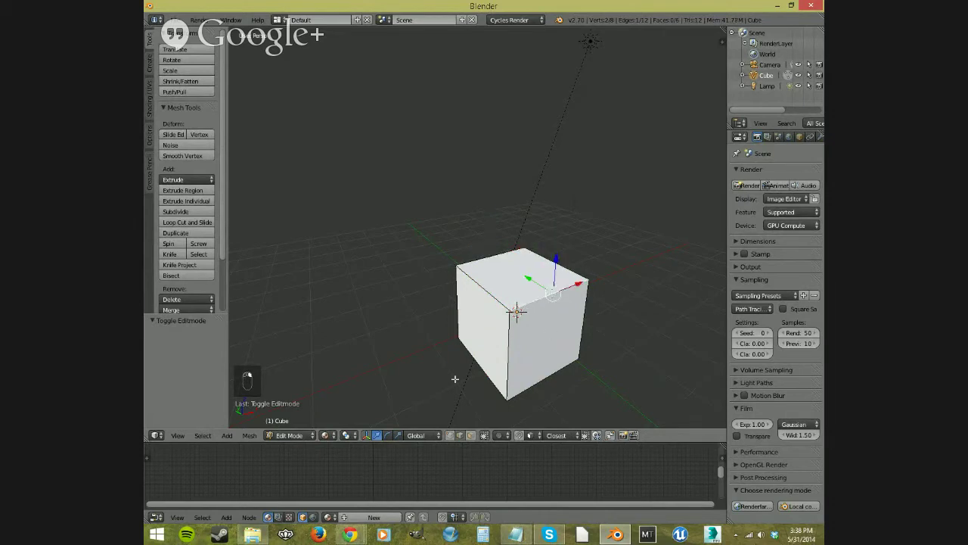
# Set the viewport shading to Solid and select two of the cube's upper edges in turn.
pyautogui.click(327, 435)
pyautogui.click(356, 399)
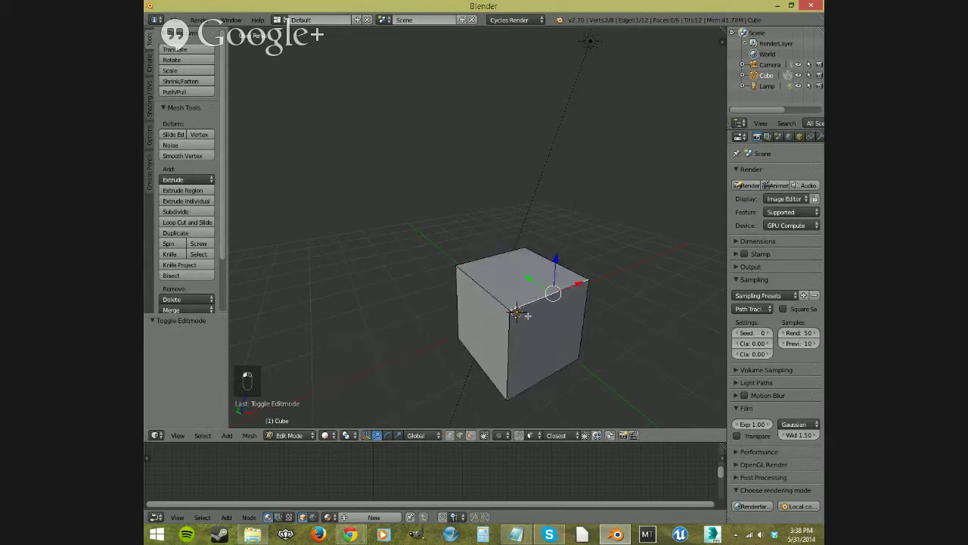
pyautogui.rightClick(496, 298)
pyautogui.rightClick(553, 265)
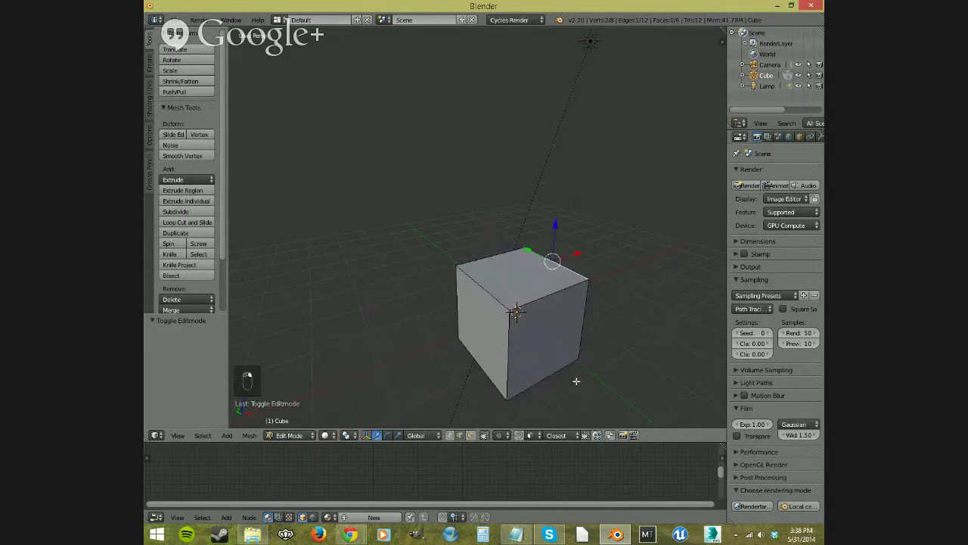
# Switch to face selection and select the cube's top and two visible side faces in turn.
pyautogui.click(469, 436)
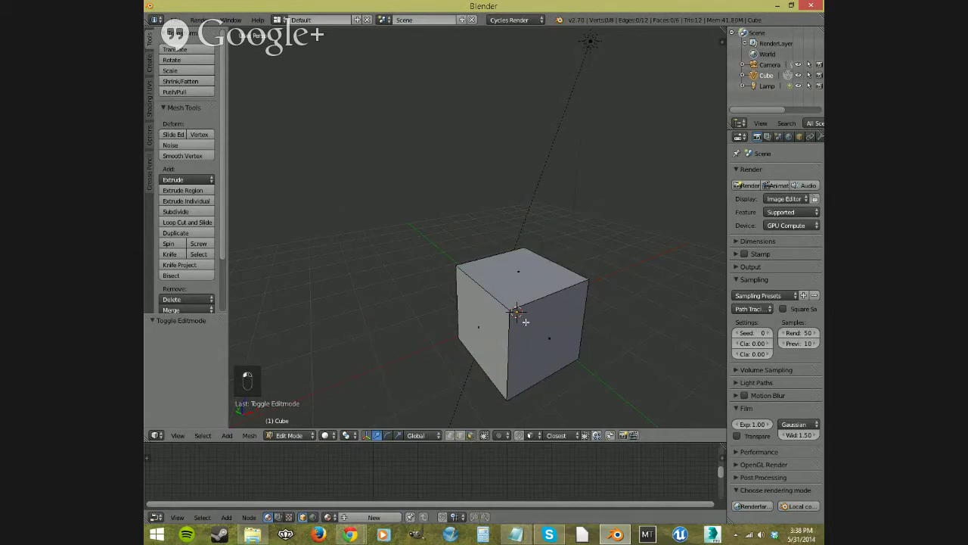
pyautogui.rightClick(526, 268)
pyautogui.rightClick(552, 345)
pyautogui.rightClick(486, 336)
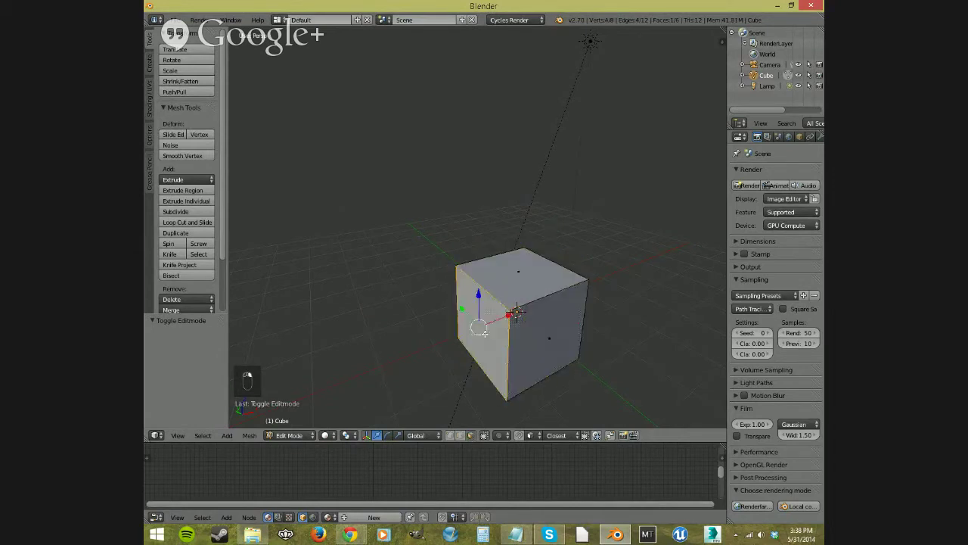
pyautogui.rightClick(507, 276)
pyautogui.rightClick(549, 329)
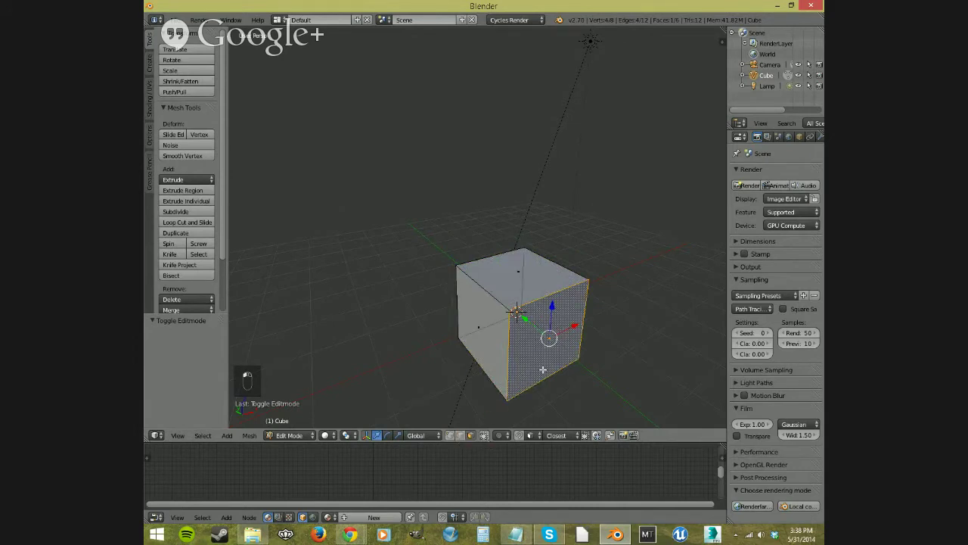
# Select the cube's front, back and side faces in turn from another angle, ending with the top face.
pyautogui.moveTo(543, 371); pyautogui.dragTo(533, 342, button='middle')
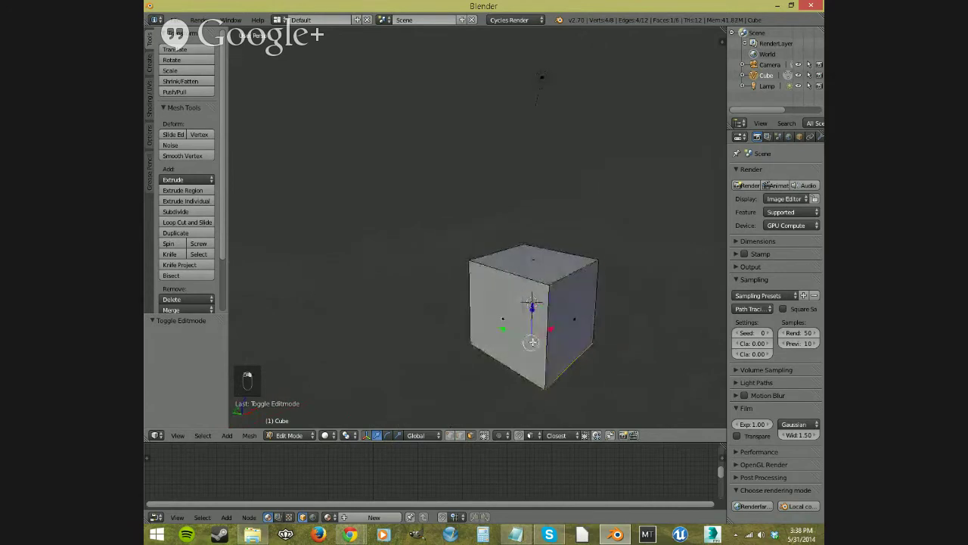
pyautogui.rightClick(529, 263)
pyautogui.keyDown('shift'); pyautogui.rightClick(565, 298); pyautogui.keyUp('shift')
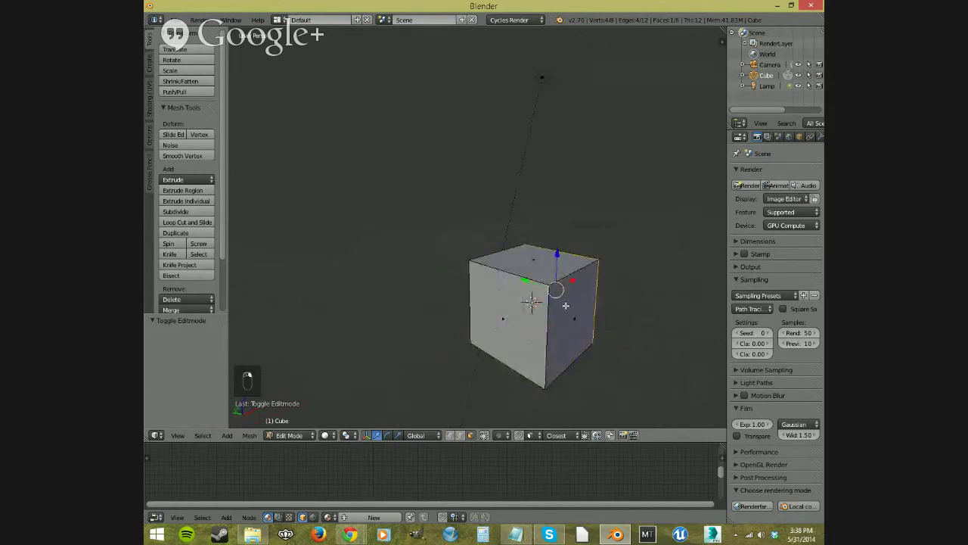
pyautogui.rightClick(501, 295)
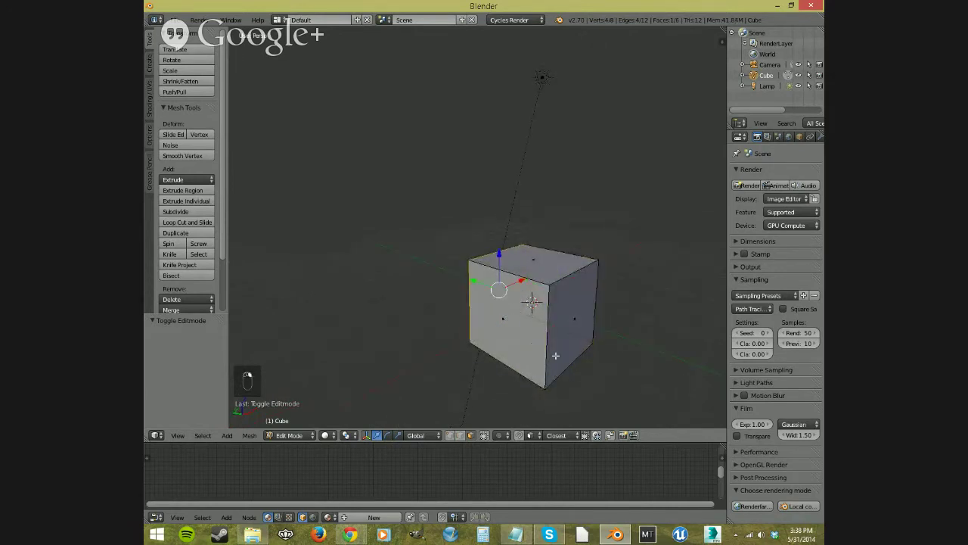
pyautogui.keyDown('shift'); pyautogui.rightClick(555, 355); pyautogui.keyUp('shift')
pyautogui.rightClick(573, 295)
pyautogui.rightClick(572, 316)
pyautogui.rightClick(494, 318)
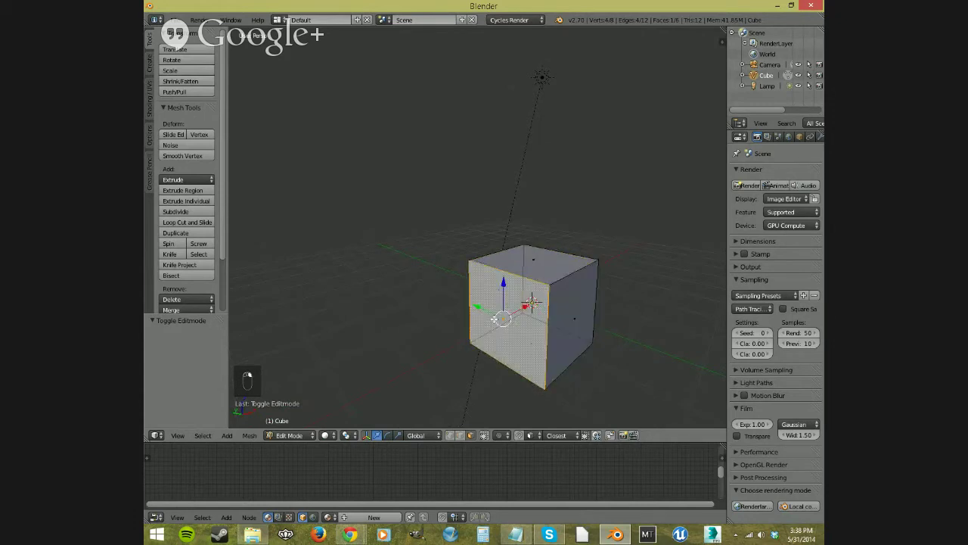
pyautogui.rightClick(553, 256)
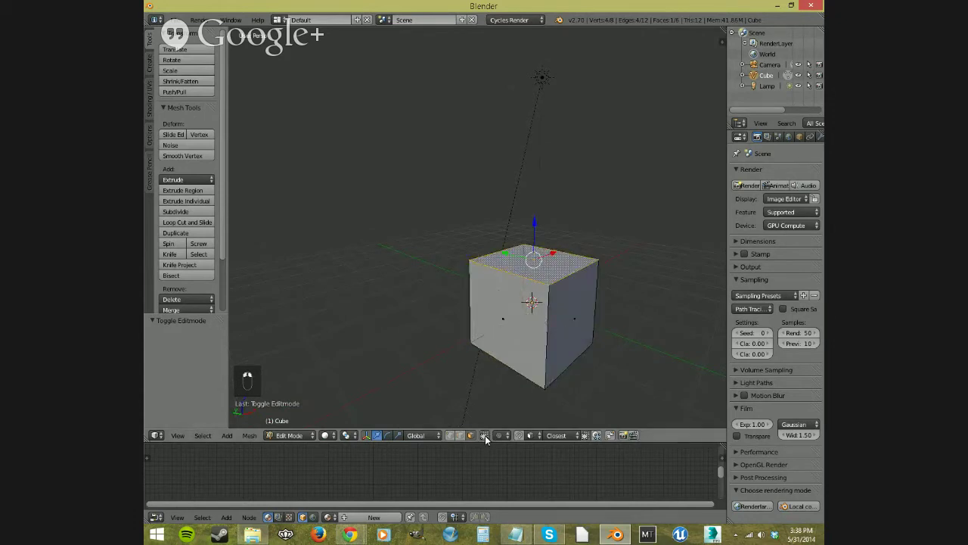
# Set the viewport shading to Wireframe and select the cube's bottom face and its rear faces in turn.
pyautogui.moveTo(547, 353); pyautogui.dragTo(535, 351, button='middle')
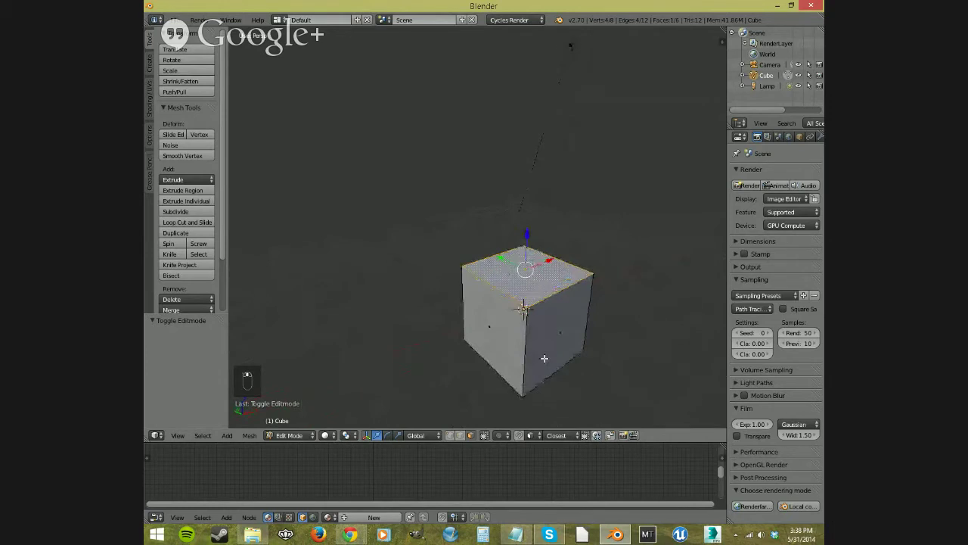
pyautogui.moveTo(544, 358); pyautogui.dragTo(548, 355, button='middle')
pyautogui.click(326, 435)
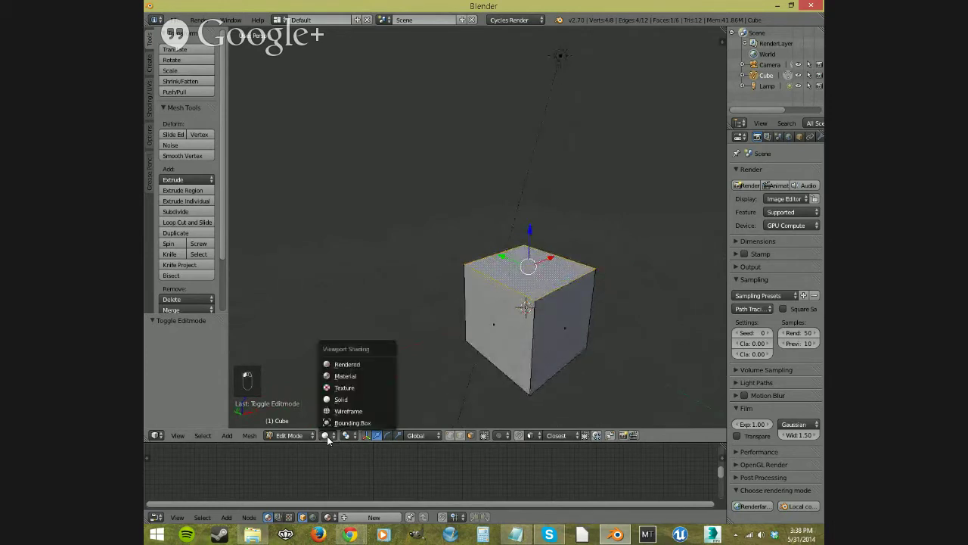
pyautogui.click(331, 410)
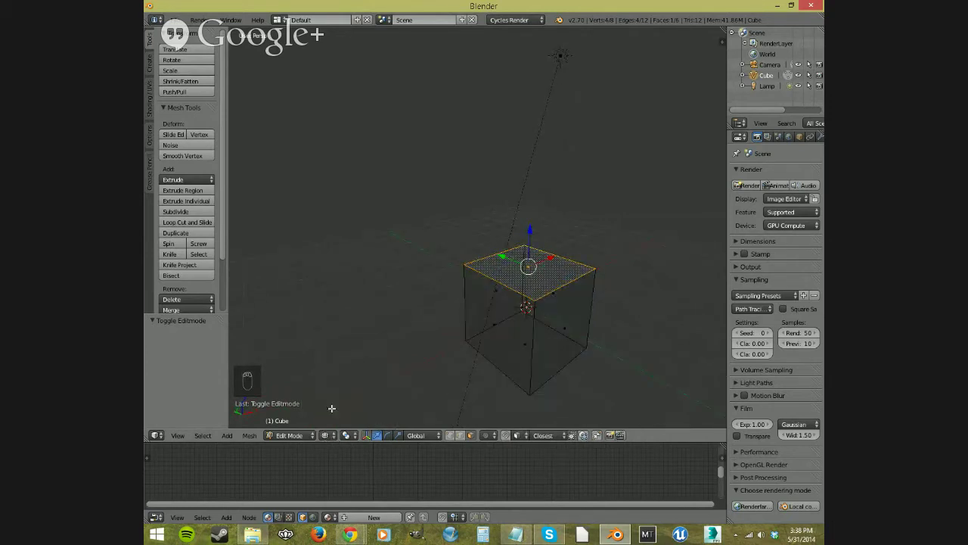
pyautogui.moveTo(542, 363)
pyautogui.mouseDown(button='middle')
pyautogui.moveTo(567, 352)
pyautogui.moveTo(552, 352)
pyautogui.mouseUp(button='middle')
pyautogui.rightClick(527, 352)
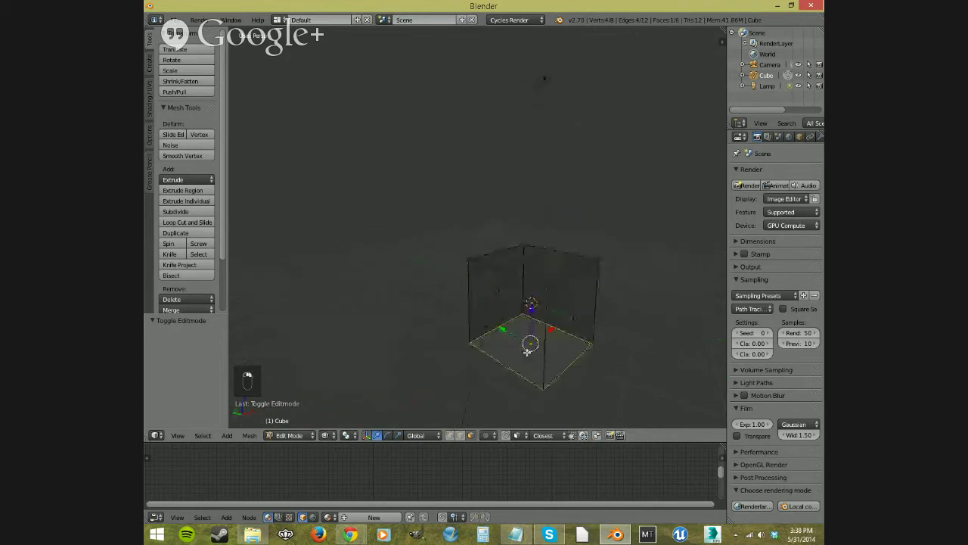
pyautogui.rightClick(501, 292)
pyautogui.rightClick(552, 293)
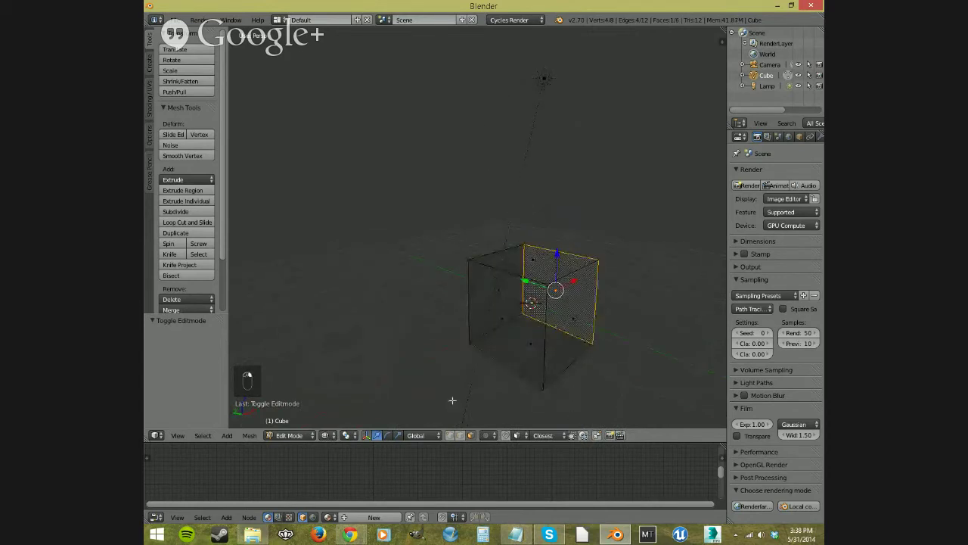
# Toggle the viewport shading between Wireframe and Solid several times, ending in Solid.
pyautogui.click(327, 435)
pyautogui.click(337, 424)
pyautogui.press('z')
pyautogui.press('z')
pyautogui.press('z')
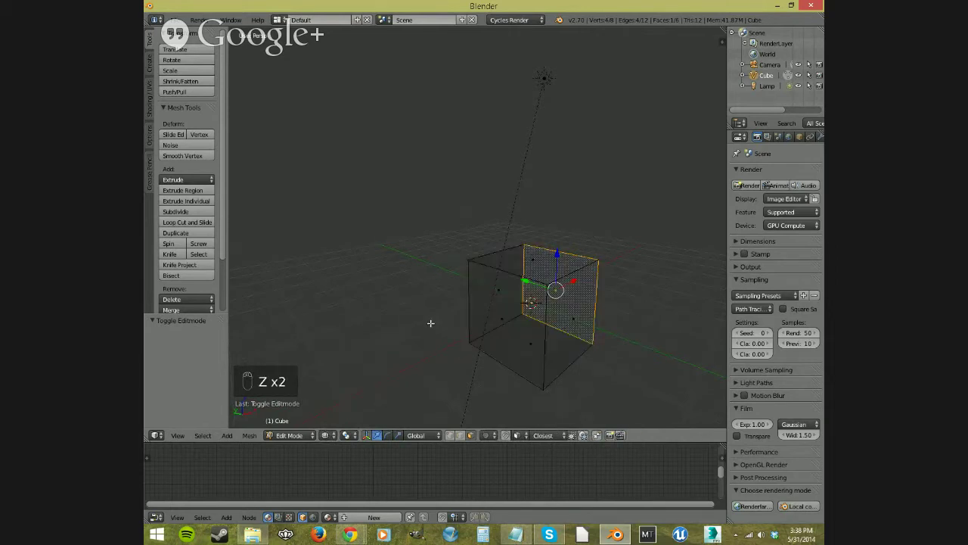
pyautogui.press('z')
pyautogui.press('z')
pyautogui.moveTo(573, 371); pyautogui.dragTo(407, 361, button='middle')
pyautogui.press('z')
pyautogui.press('z')
# Examine the cube from several angles and distances, moving around until it is out of view.
pyautogui.scroll(5, 424, 348)
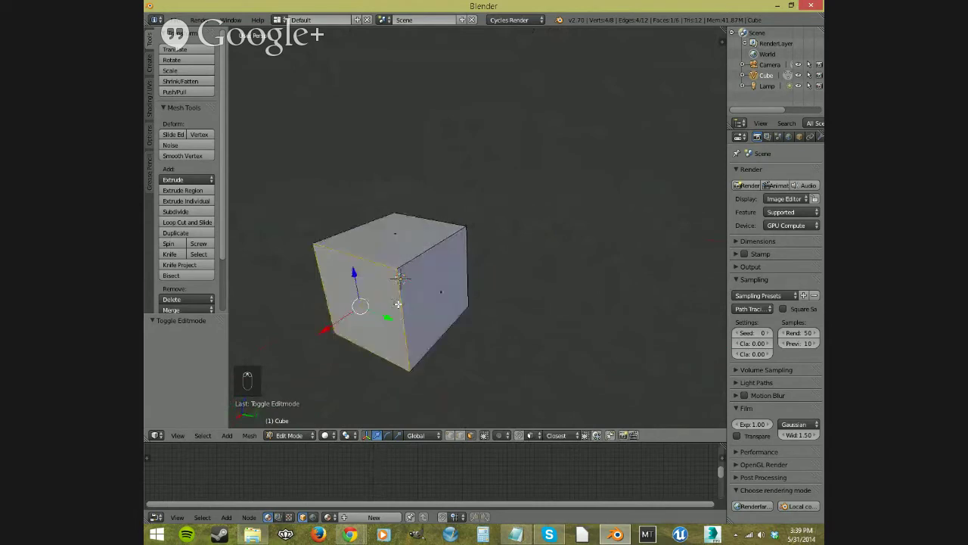
pyautogui.scroll(-5, 355, 352)
pyautogui.moveTo(310, 381); pyautogui.dragTo(445, 325, button='middle')
pyautogui.scroll(5, 445, 336)
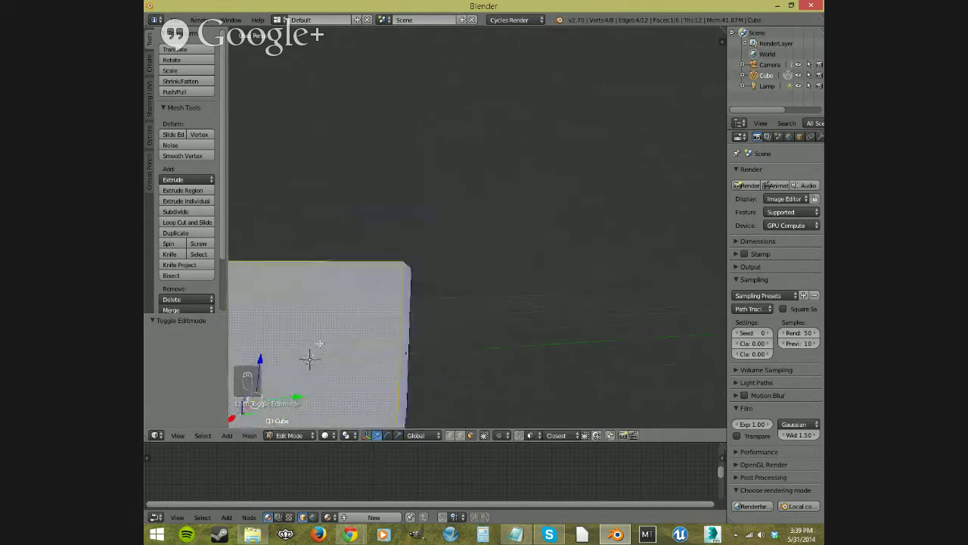
pyautogui.moveTo(319, 344); pyautogui.dragTo(438, 411, button='middle')
pyautogui.scroll(3, 395, 348)
pyautogui.scroll(-4, 459, 360)
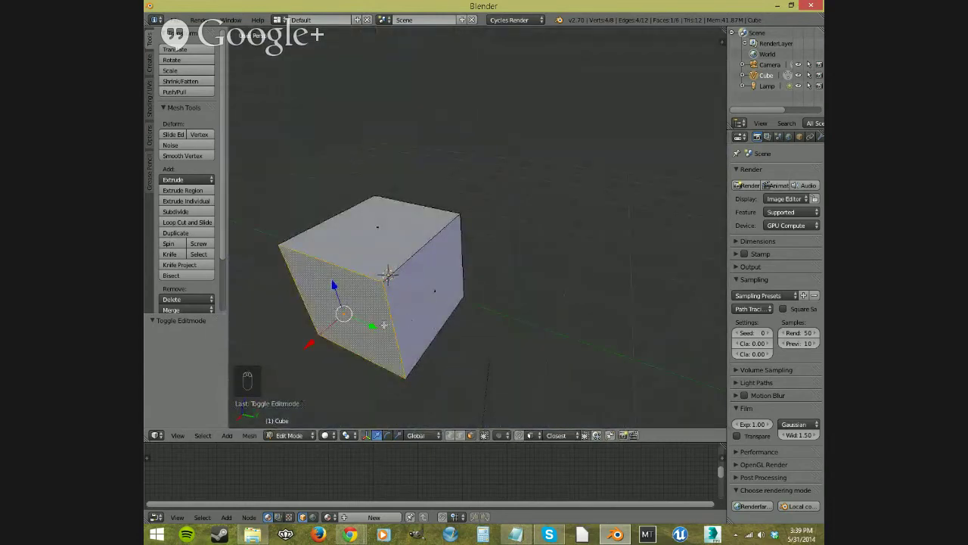
pyautogui.moveTo(385, 325); pyautogui.dragTo(520, 282, button='middle')
pyautogui.moveTo(457, 337); pyautogui.dragTo(577, 315, button='middle')
pyautogui.scroll(-4, 503, 314)
pyautogui.scroll(5, 641, 223)
pyautogui.scroll(-4, 640, 223)
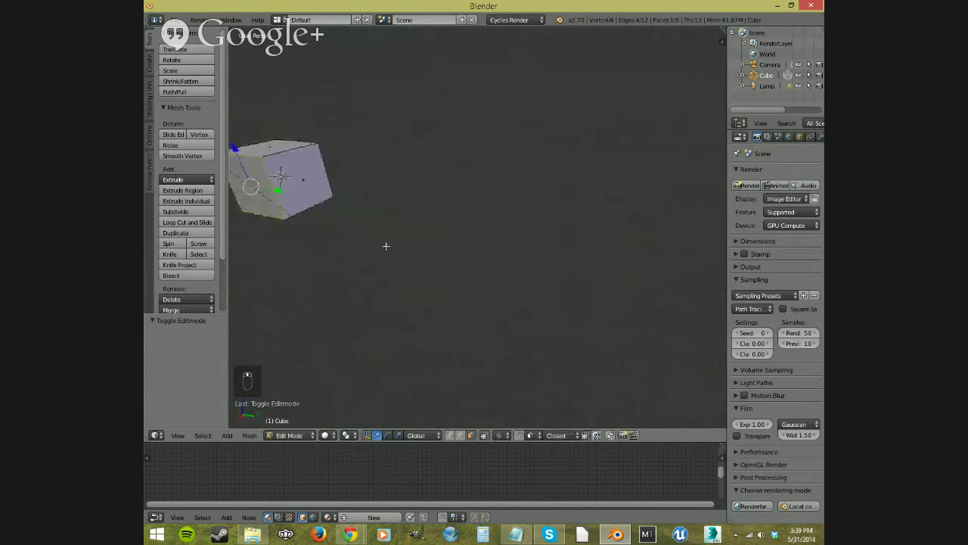
pyautogui.moveTo(385, 245); pyautogui.dragTo(642, 227, button='middle')
pyautogui.scroll(3, 598, 188)
pyautogui.moveTo(598, 189); pyautogui.dragTo(475, 250, button='middle')
pyautogui.scroll(-4, 474, 250)
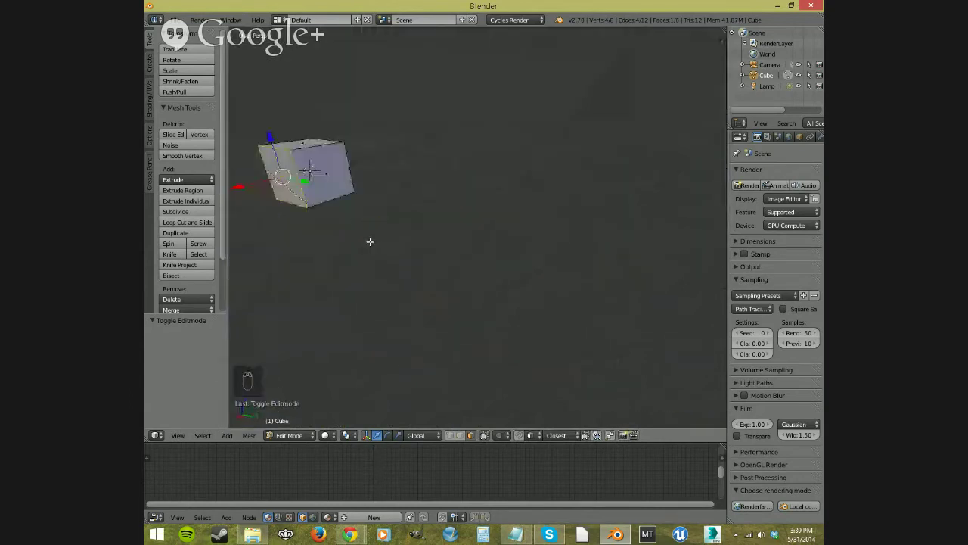
pyautogui.scroll(4, 372, 242)
pyautogui.moveTo(411, 214); pyautogui.dragTo(393, 161, button='middle')
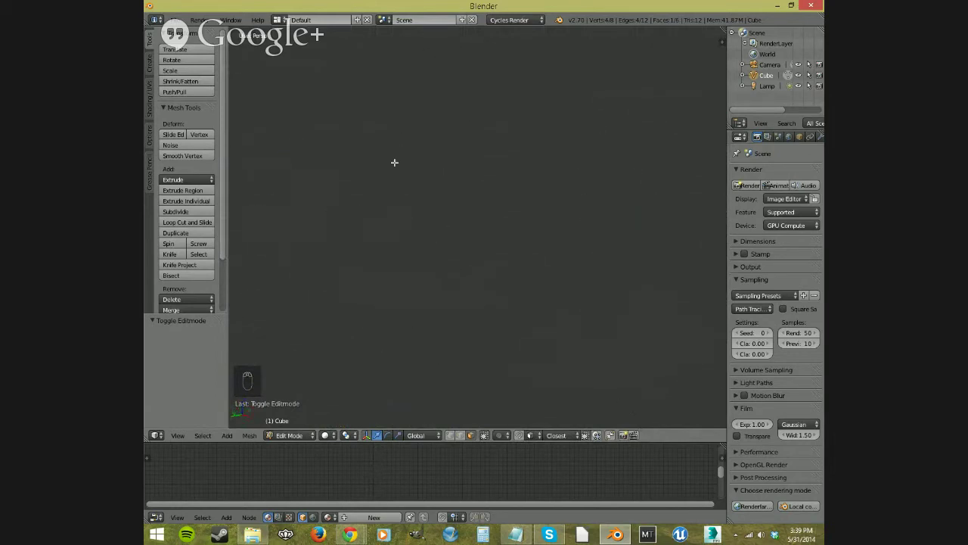
# Return to Object Mode with the Cube selected in the Outliner and frame it in the 3D view.
pyautogui.click(767, 84)
pyautogui.click(766, 76)
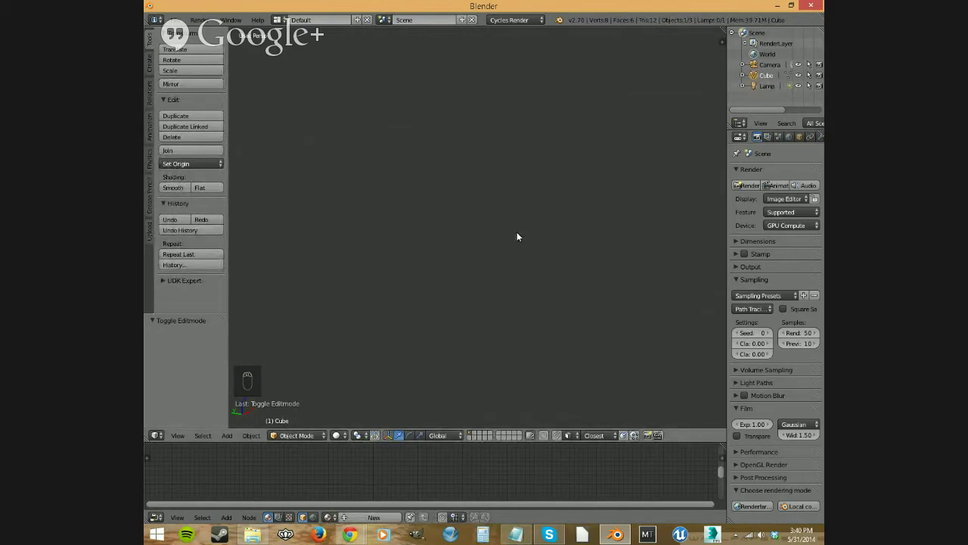
pyautogui.press('KP_Decimal')
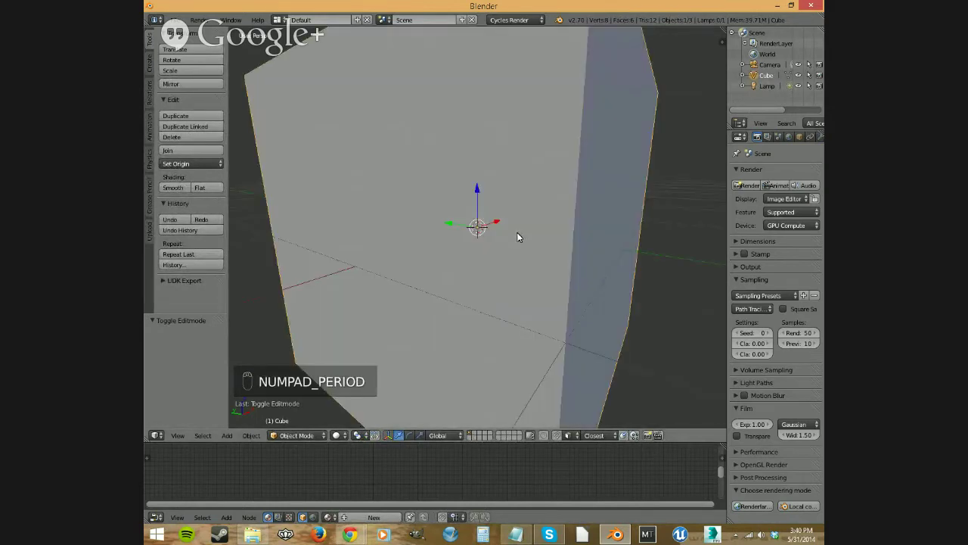
pyautogui.moveTo(564, 238); pyautogui.dragTo(507, 271, button='middle')
pyautogui.scroll(-6, 509, 280)
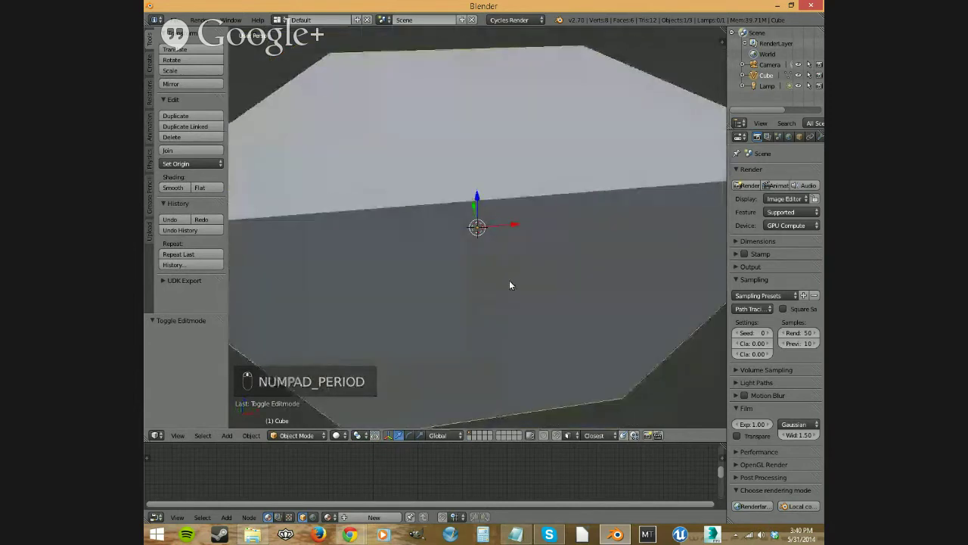
# Move the view away from the cube and center it on the selected cube again.
pyautogui.moveTo(477, 303); pyautogui.dragTo(302, 331, button='middle')
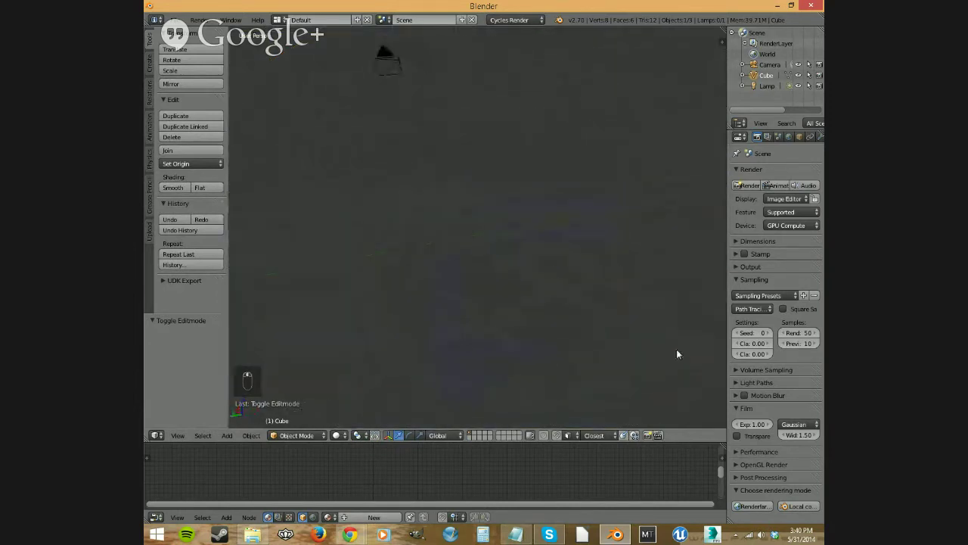
pyautogui.scroll(-3, 497, 257)
pyautogui.keyDown('shift'); pyautogui.moveTo(497, 257); pyautogui.dragTo(711, 74, button='middle'); pyautogui.keyUp('shift')
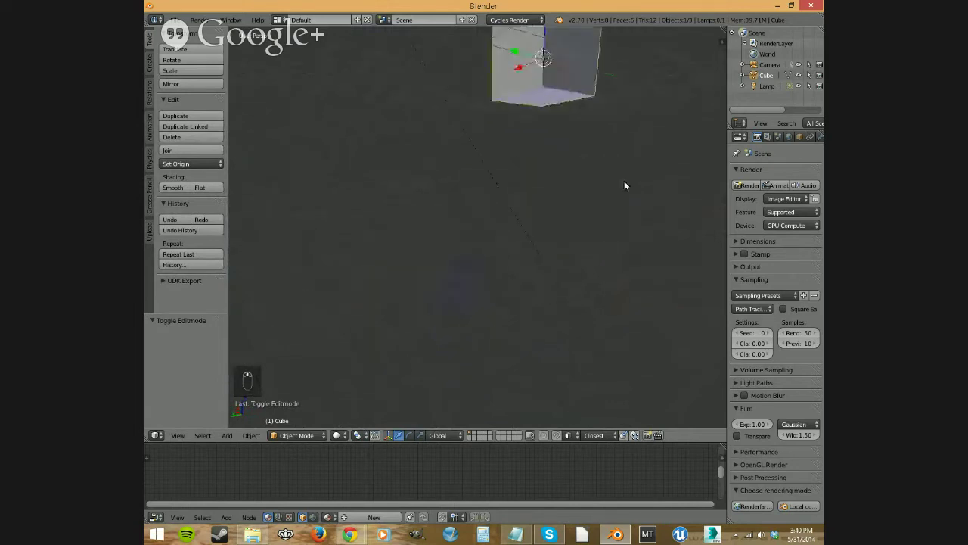
pyautogui.keyDown('shift'); pyautogui.moveTo(624, 185); pyautogui.dragTo(460, 179, button='middle'); pyautogui.keyUp('shift')
pyautogui.scroll(-4, 470, 205)
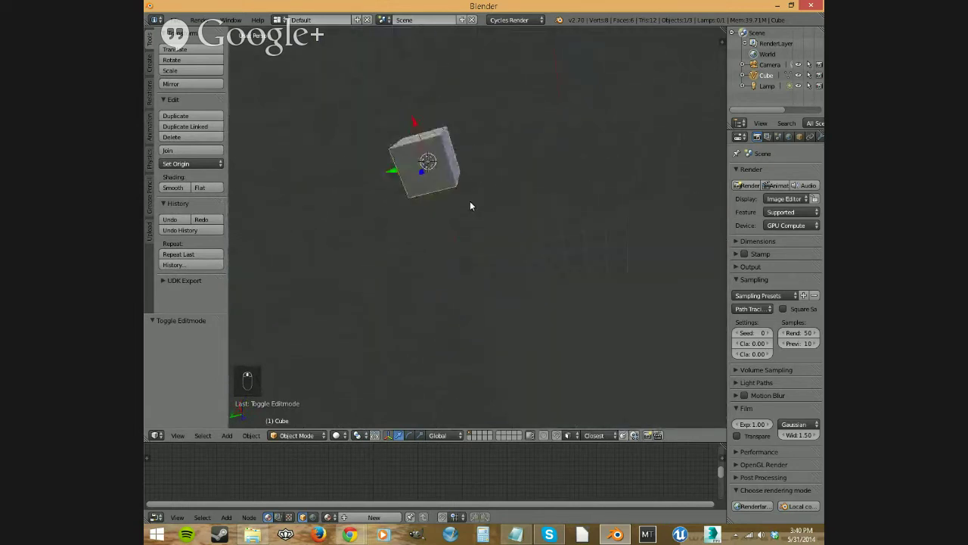
pyautogui.press('KP_Decimal')
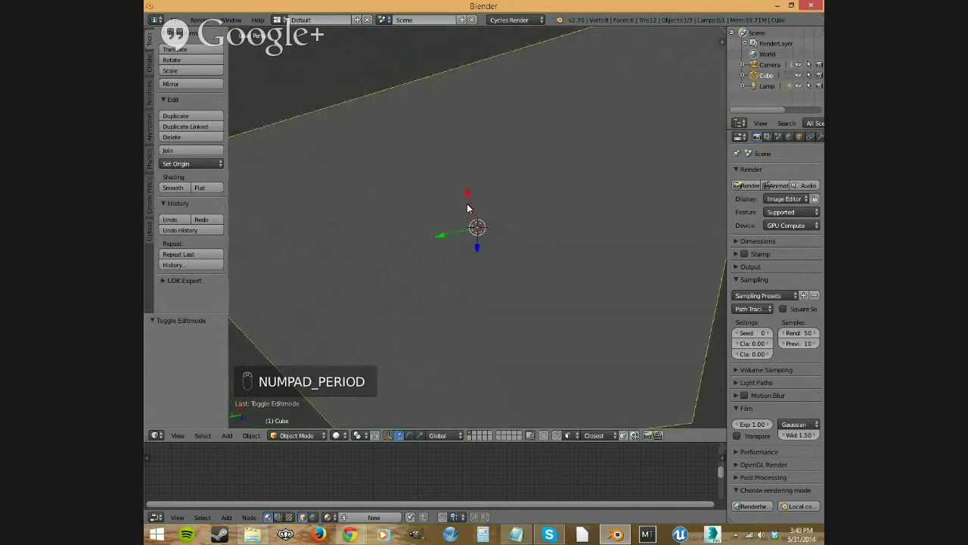
pyautogui.moveTo(514, 290); pyautogui.dragTo(504, 169, button='middle')
pyautogui.moveTo(527, 211)
pyautogui.mouseDown(button='middle')
pyautogui.moveTo(536, 274)
pyautogui.moveTo(471, 275)
pyautogui.moveTo(470, 216)
pyautogui.moveTo(517, 205)
pyautogui.mouseUp(button='middle')
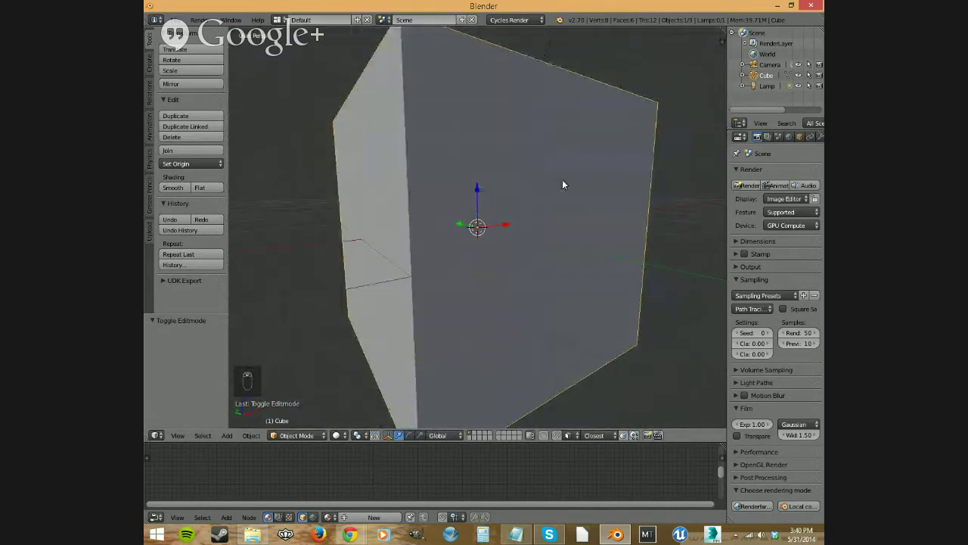
# Enter Edit Mode on the cube and lower its top face about 1.613 units along Z to flatten it into a slab.
pyautogui.scroll(-5, 562, 179)
pyautogui.moveTo(496, 237)
pyautogui.mouseDown(button='middle')
pyautogui.moveTo(463, 271)
pyautogui.moveTo(389, 262)
pyautogui.moveTo(468, 256)
pyautogui.mouseUp(button='middle')
pyautogui.click(284, 437)
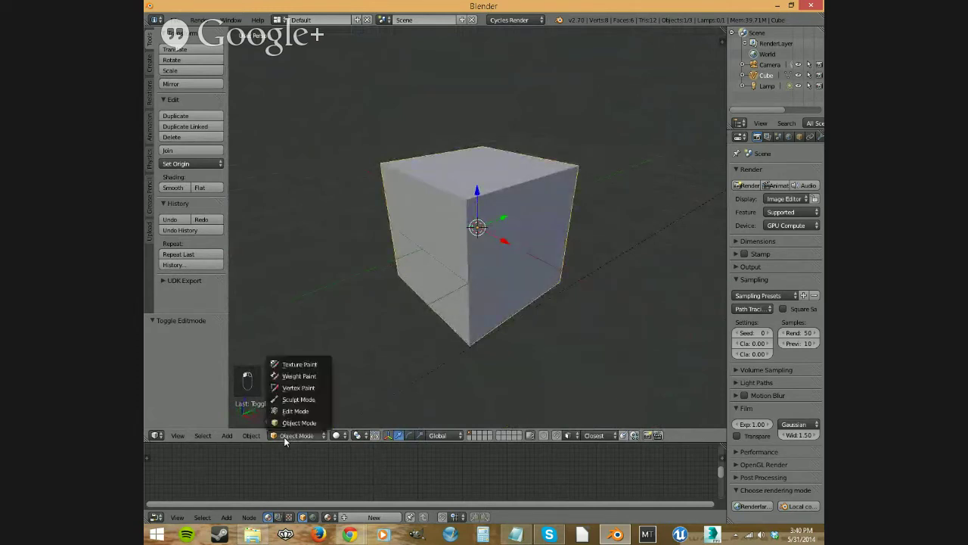
pyautogui.click(291, 410)
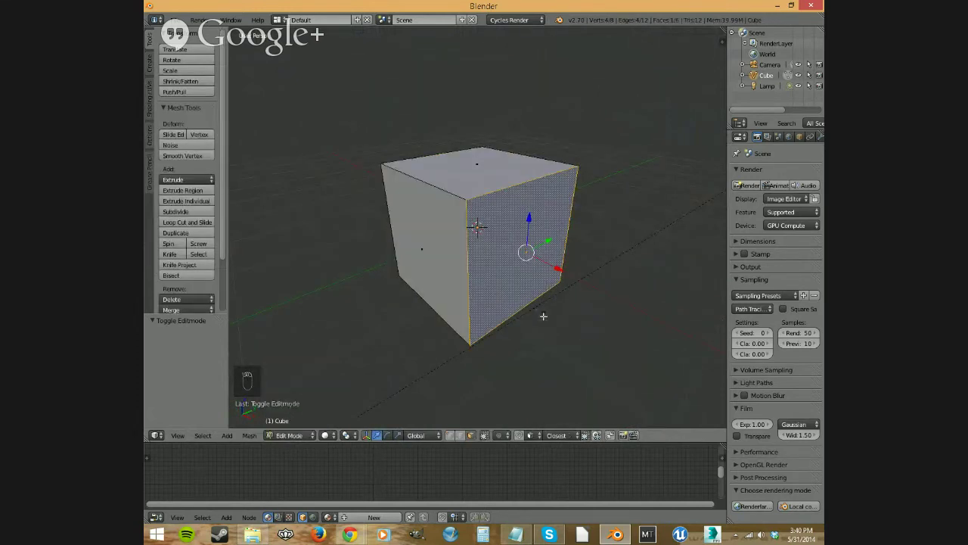
pyautogui.press('KP_1')
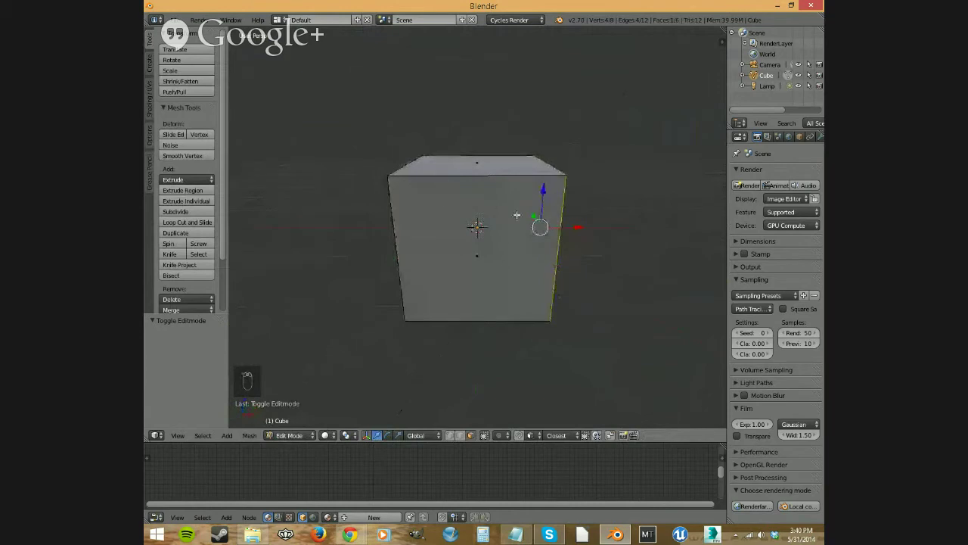
pyautogui.moveTo(540, 308); pyautogui.dragTo(440, 127, button='middle')
pyautogui.moveTo(483, 130); pyautogui.dragTo(492, 219)
pyautogui.moveTo(484, 322); pyautogui.dragTo(501, 266, button='middle')
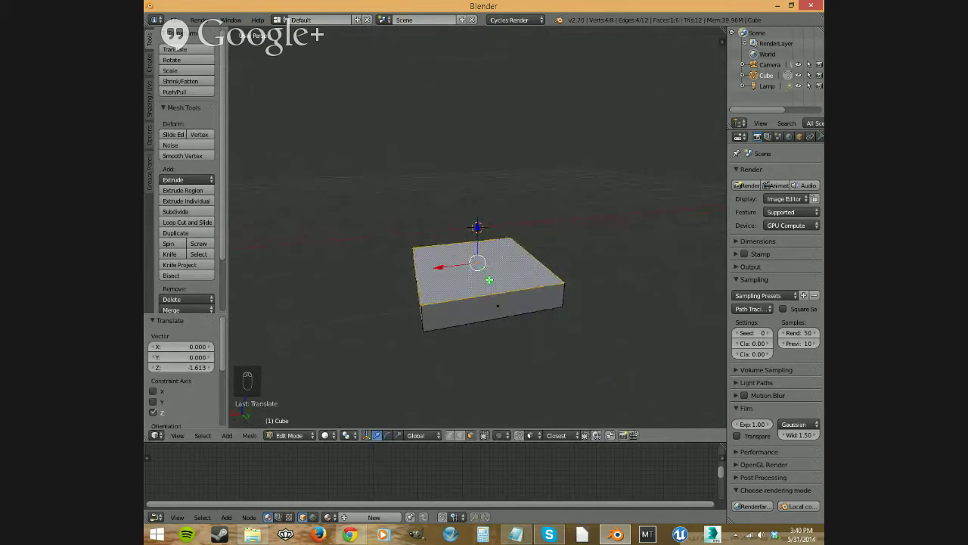
# Select the slab's whole mesh, raise it along Z to the object's origin and return to Object Mode.
pyautogui.press('a')
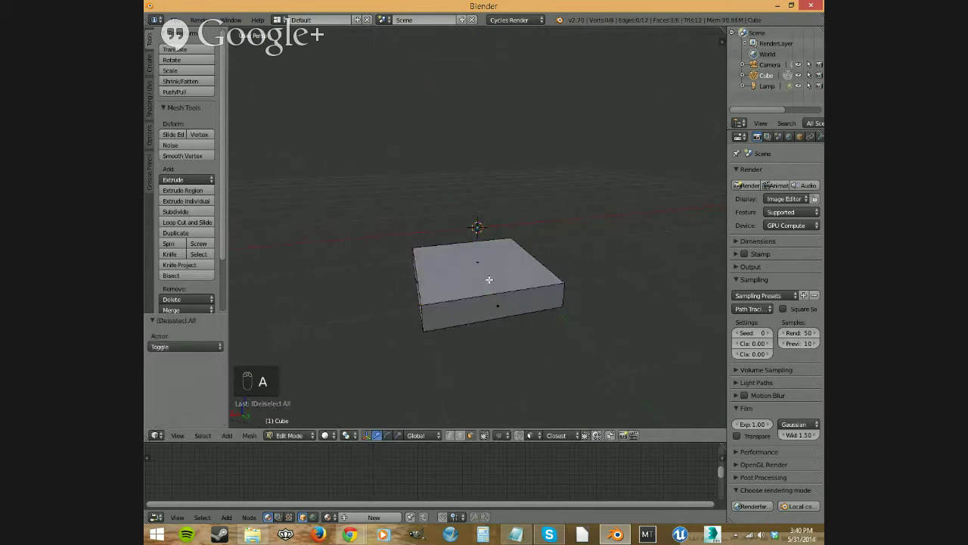
pyautogui.press('a')
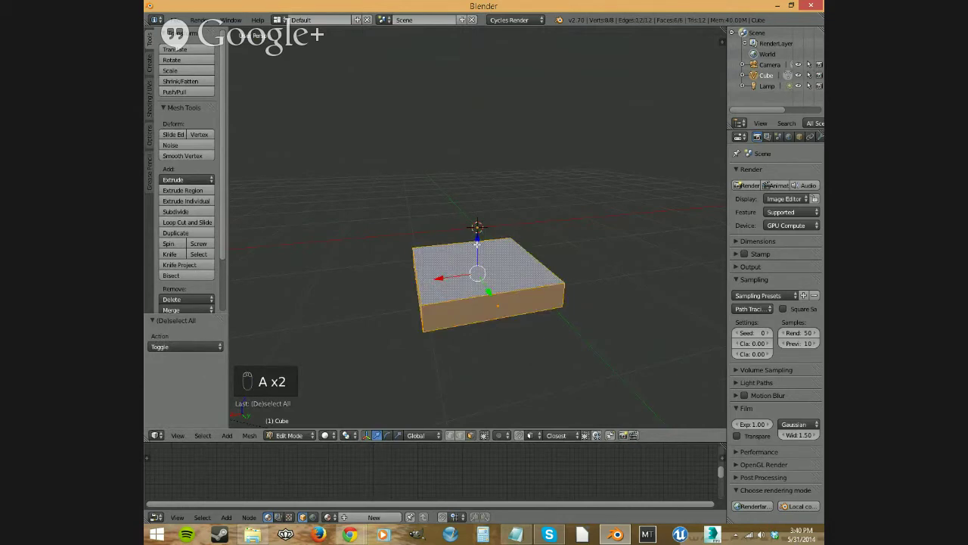
pyautogui.moveTo(477, 243); pyautogui.dragTo(485, 195)
pyautogui.moveTo(460, 324); pyautogui.dragTo(558, 318, button='middle')
pyautogui.press('Tab')
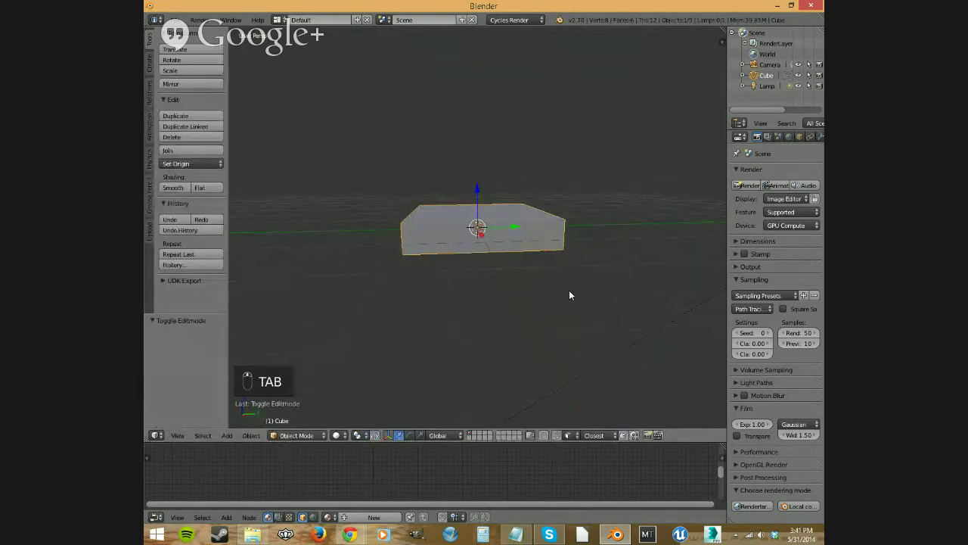
pyautogui.moveTo(569, 294); pyautogui.dragTo(502, 245, button='middle')
pyautogui.moveTo(472, 298); pyautogui.dragTo(461, 240, button='middle')
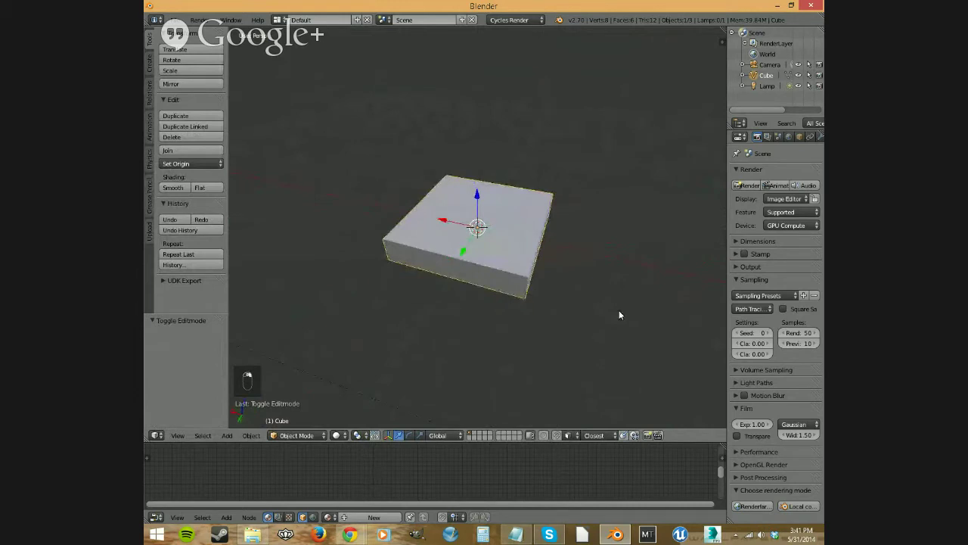
# Toggle the selection of all objects in the scene, ending with nothing selected.
pyautogui.press('a')
pyautogui.scroll(-5, 584, 296)
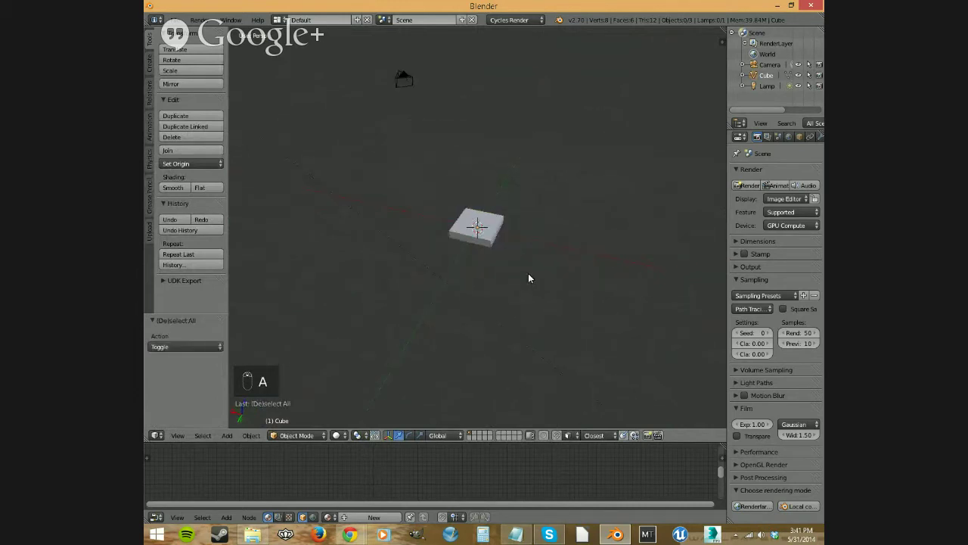
pyautogui.press('a')
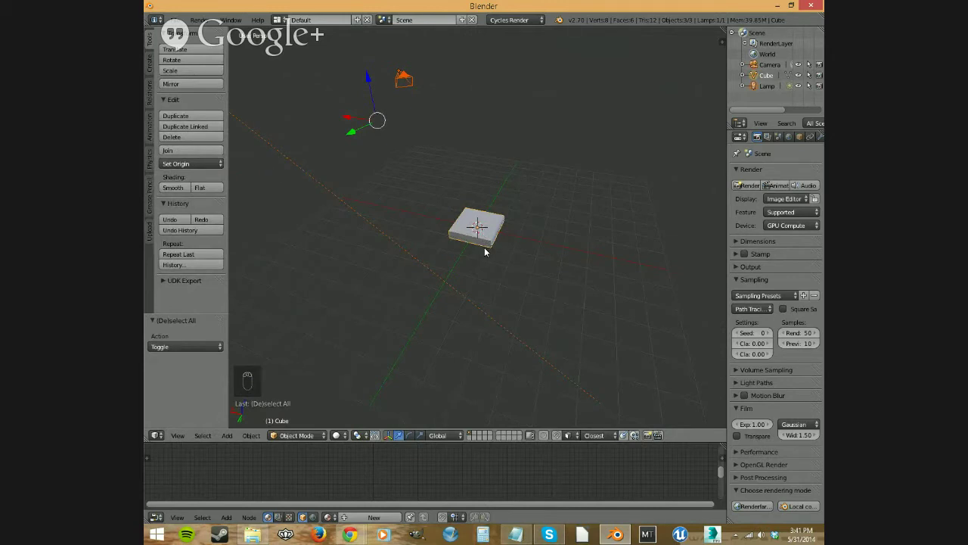
pyautogui.press('a')
pyautogui.scroll(7, 493, 253)
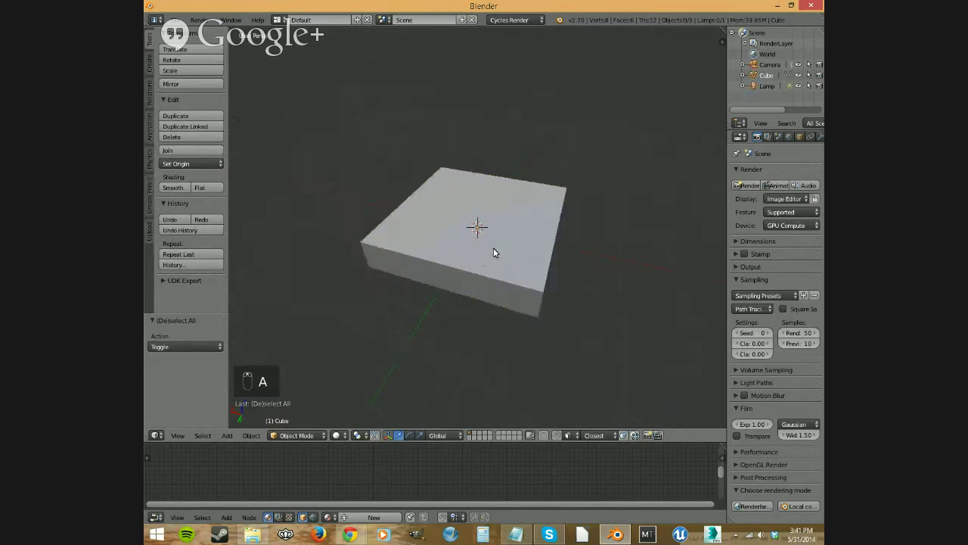
# Open the slab in Edit Mode and toggle the selection of its whole mesh, ending with everything deselected.
pyautogui.rightClick(493, 252)
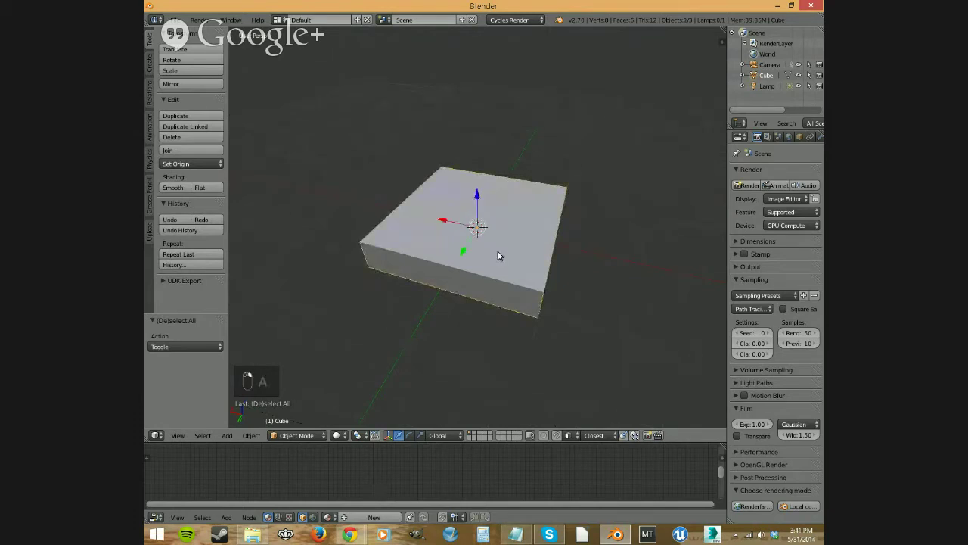
pyautogui.press('Tab')
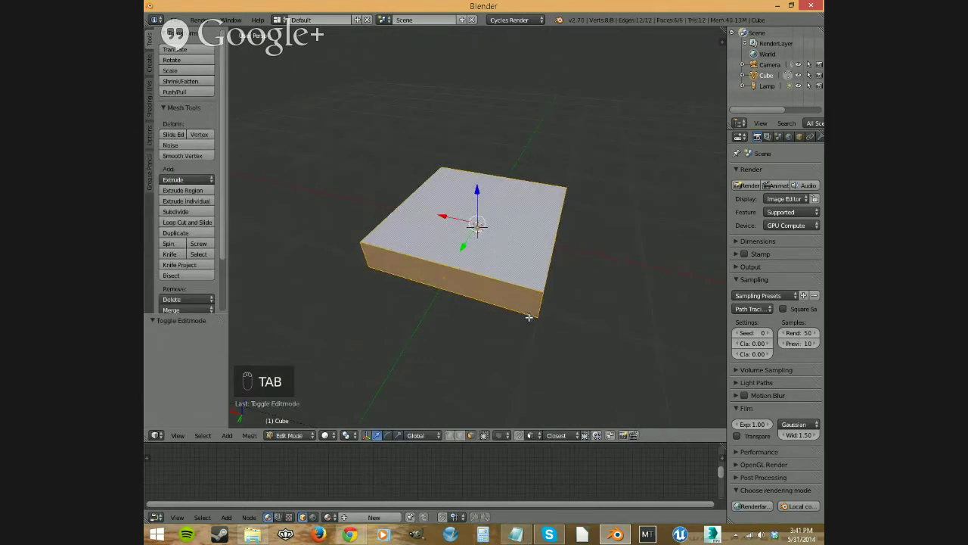
pyautogui.scroll(-7, 612, 296)
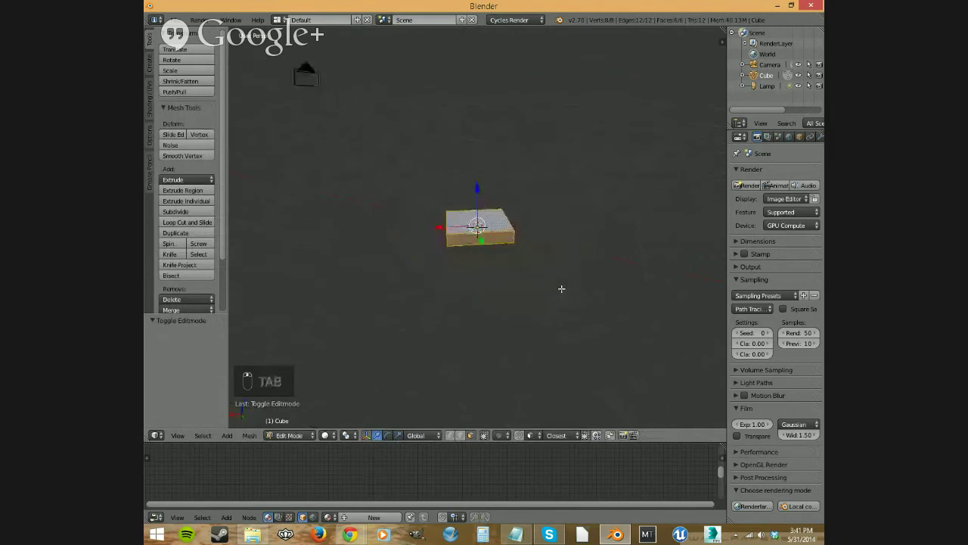
pyautogui.moveTo(561, 288); pyautogui.dragTo(505, 303, button='middle')
pyautogui.press('a')
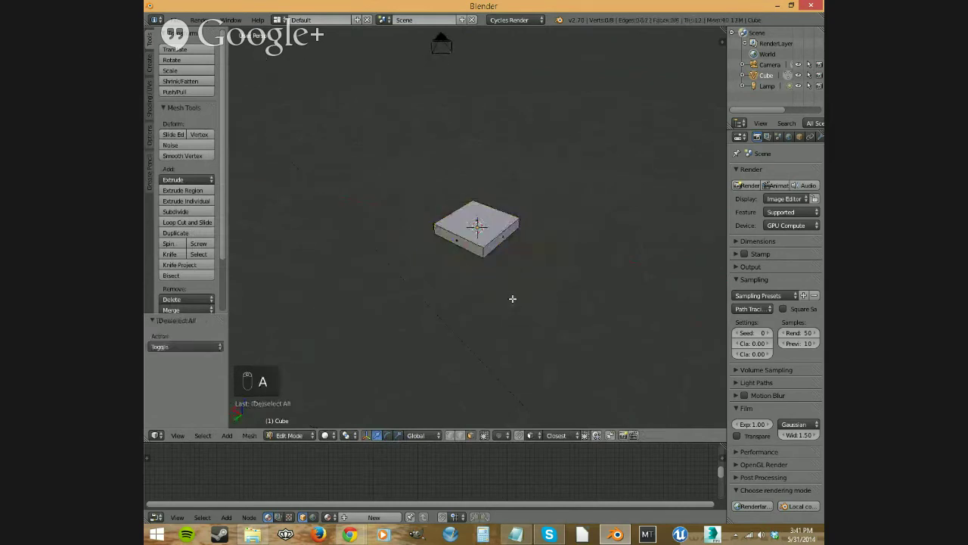
pyautogui.press('a')
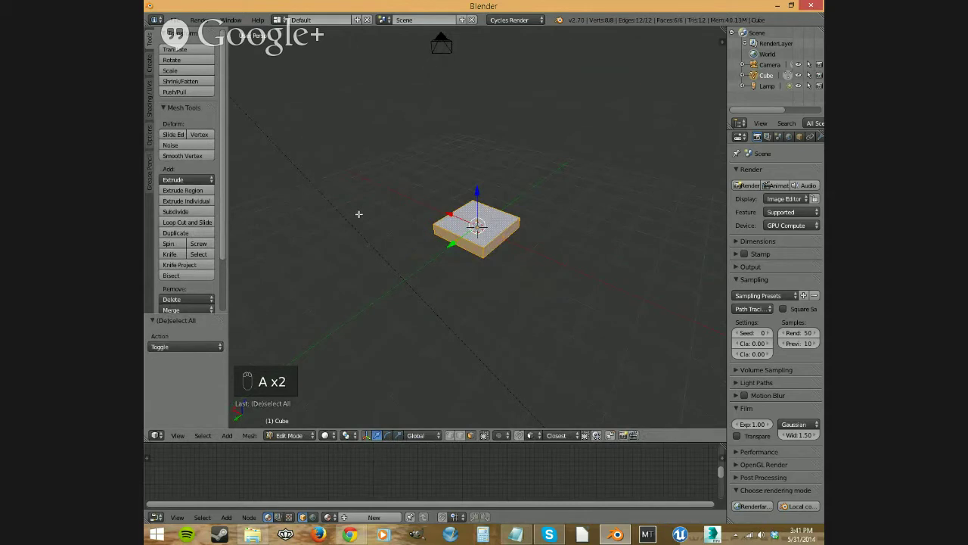
pyautogui.moveTo(444, 293); pyautogui.dragTo(534, 288, button='middle')
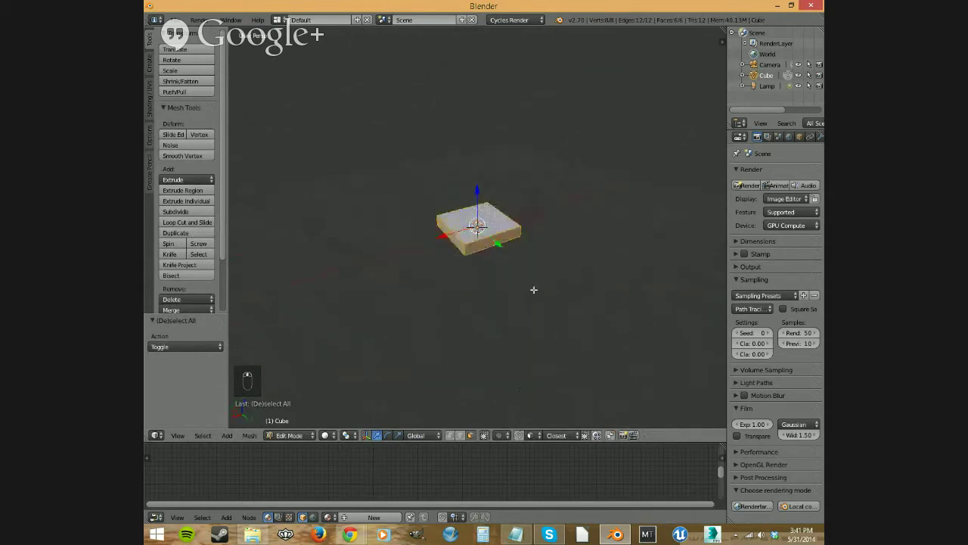
pyautogui.scroll(5, 522, 287)
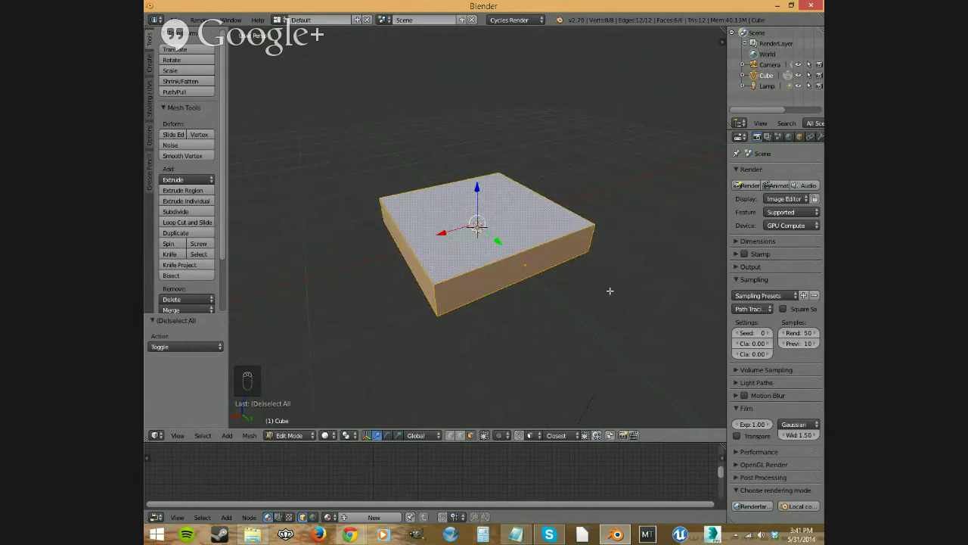
pyautogui.moveTo(580, 286); pyautogui.dragTo(525, 276, button='middle')
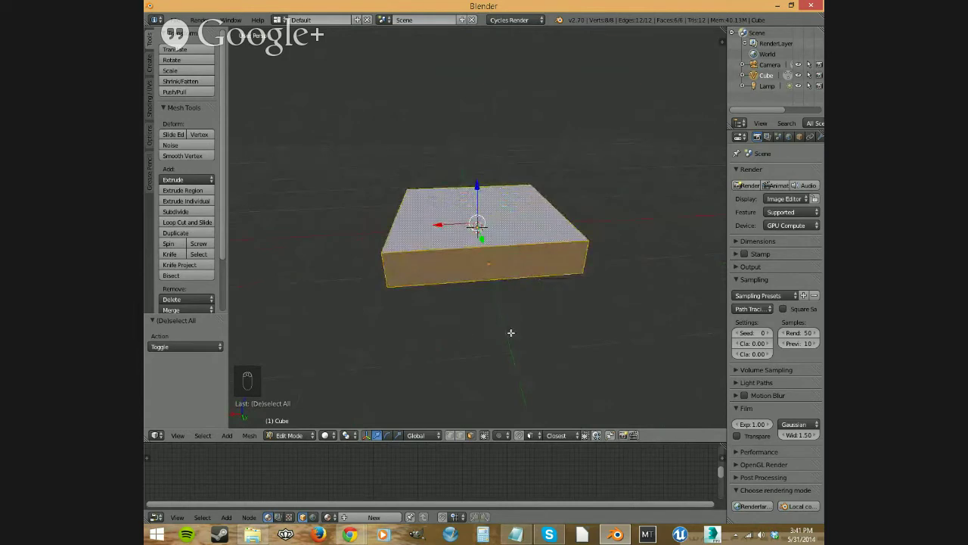
pyautogui.press('a')
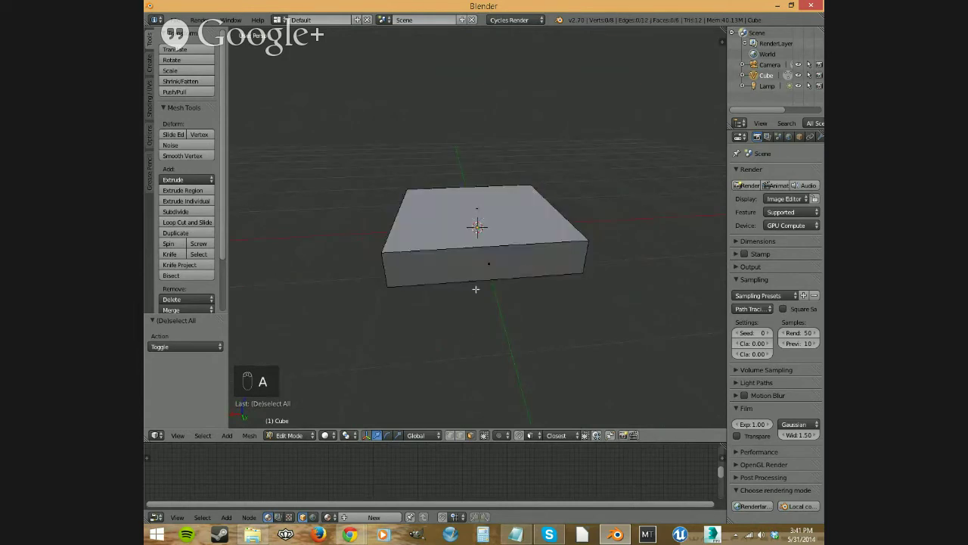
pyautogui.moveTo(476, 287); pyautogui.dragTo(445, 309, button='middle')
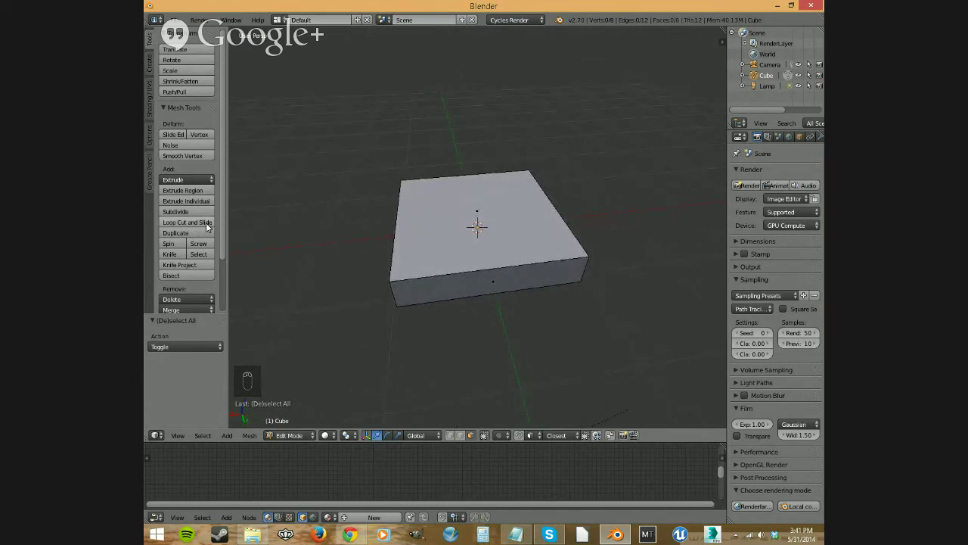
# Add four evenly spaced loop cuts around the slab, running parallel to the X axis, with Loop Cut and Slide.
pyautogui.rightClick(499, 231)
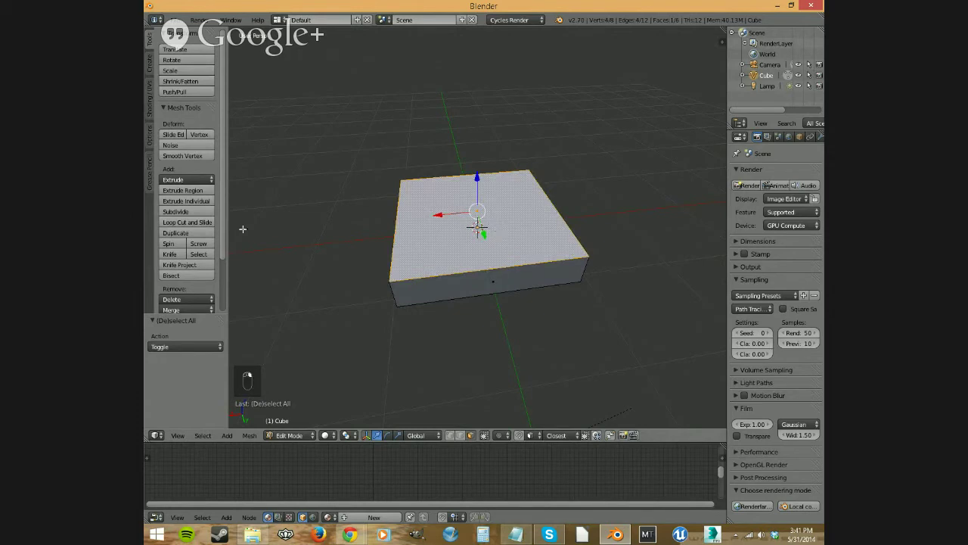
pyautogui.click(201, 222)
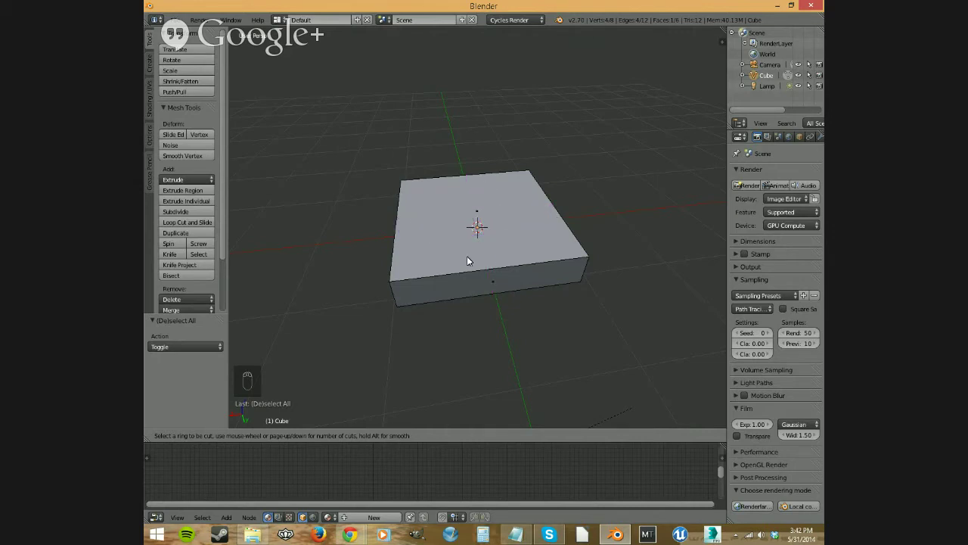
pyautogui.click(541, 213)
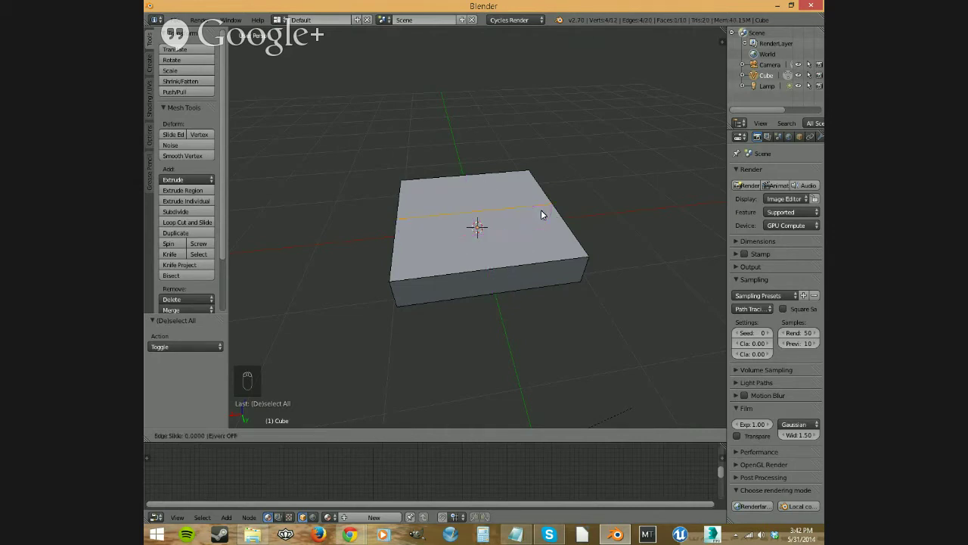
pyautogui.click(503, 241)
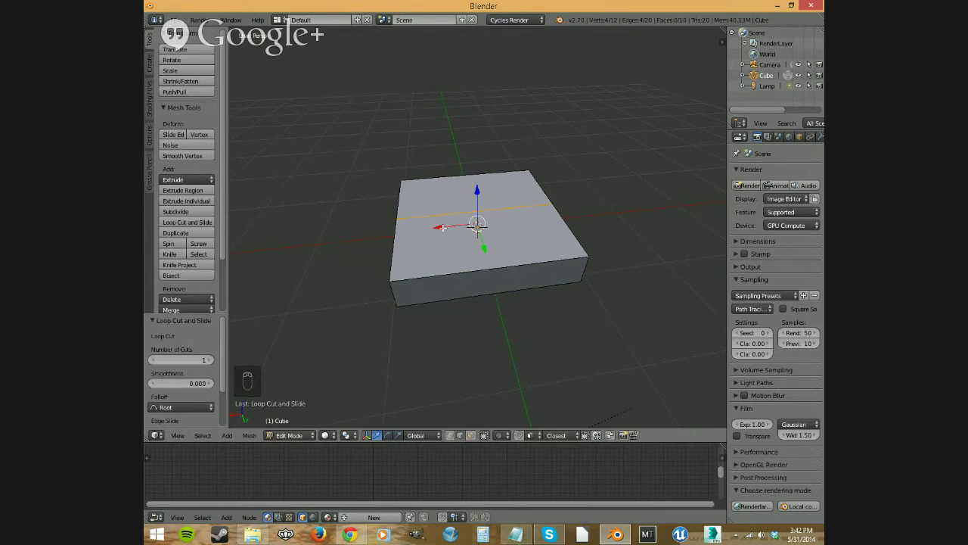
pyautogui.click(209, 362)
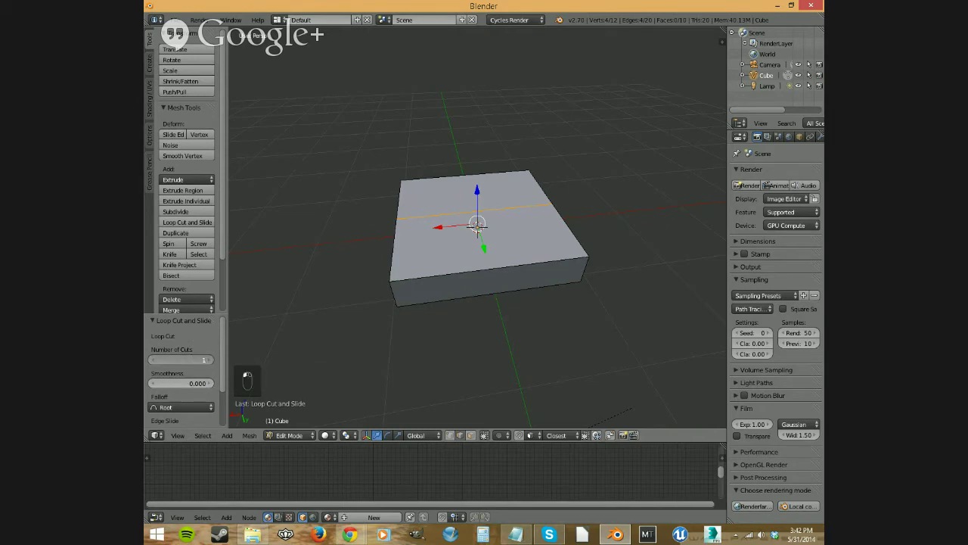
pyautogui.click(209, 362)
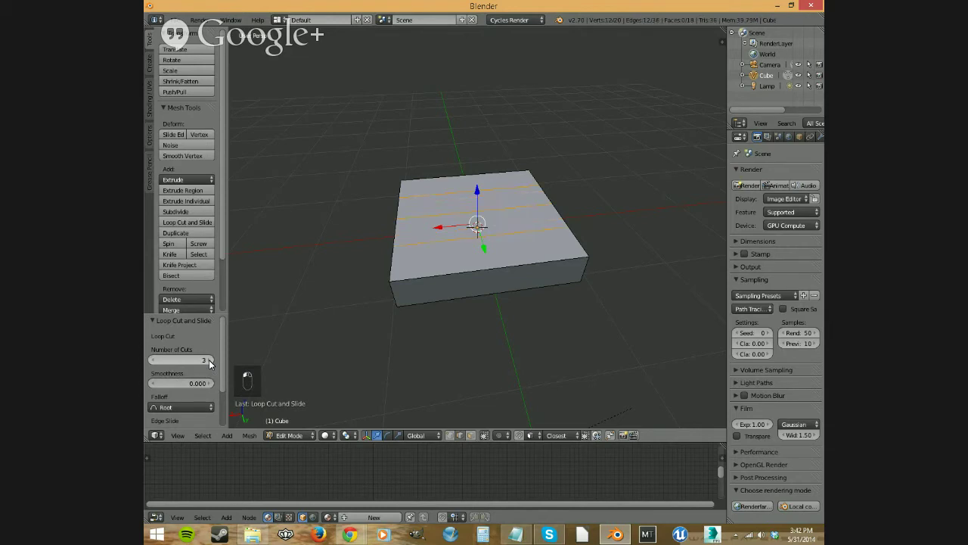
pyautogui.click(210, 362)
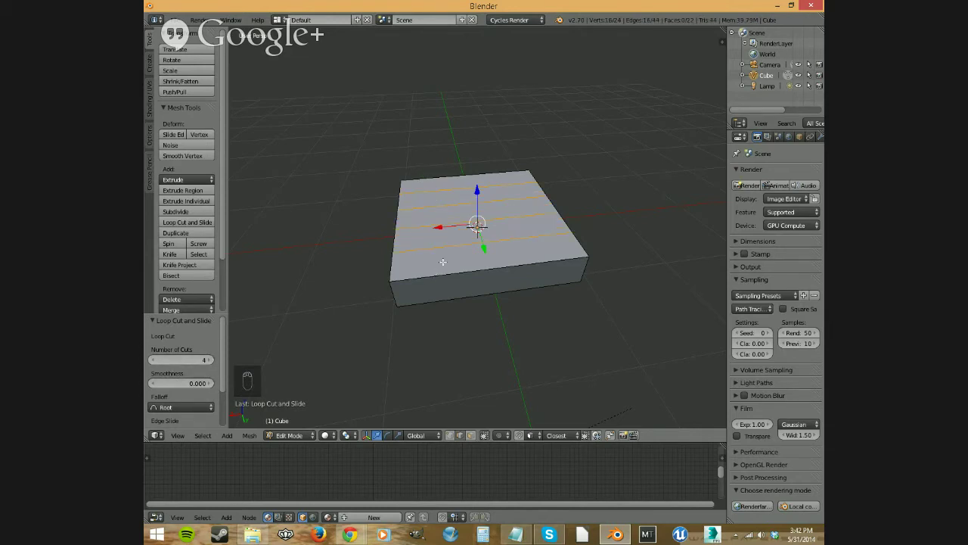
pyautogui.moveTo(436, 288)
pyautogui.mouseDown(button='middle')
pyautogui.moveTo(492, 285)
pyautogui.moveTo(541, 304)
pyautogui.moveTo(441, 301)
pyautogui.mouseUp(button='middle')
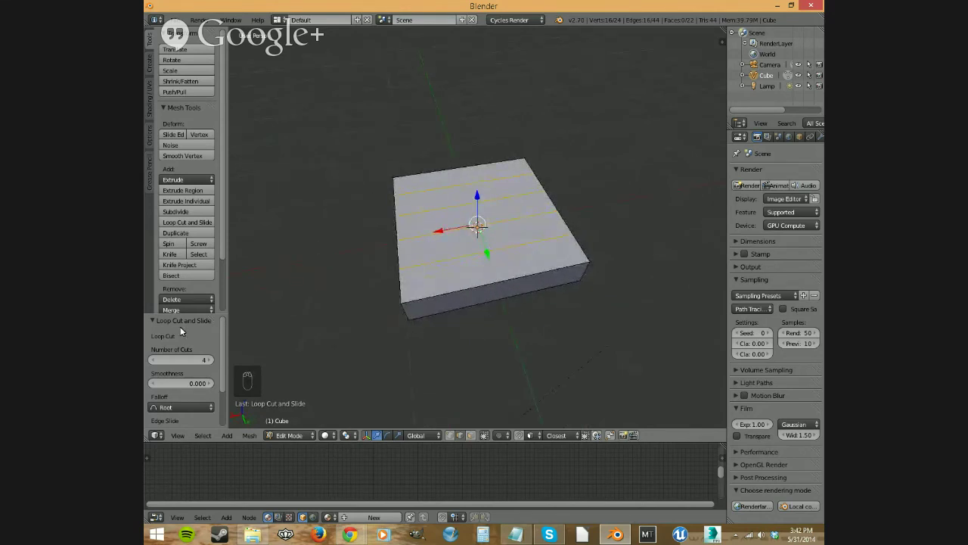
# Add four evenly spaced loop cuts parallel to the Y axis, crossing the first set to form a grid.
pyautogui.click(177, 222)
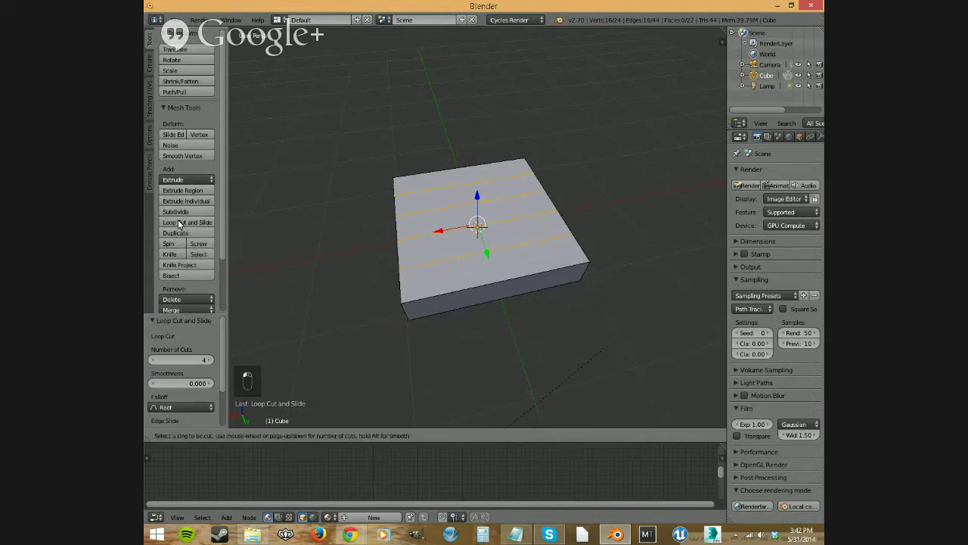
pyautogui.click(454, 179)
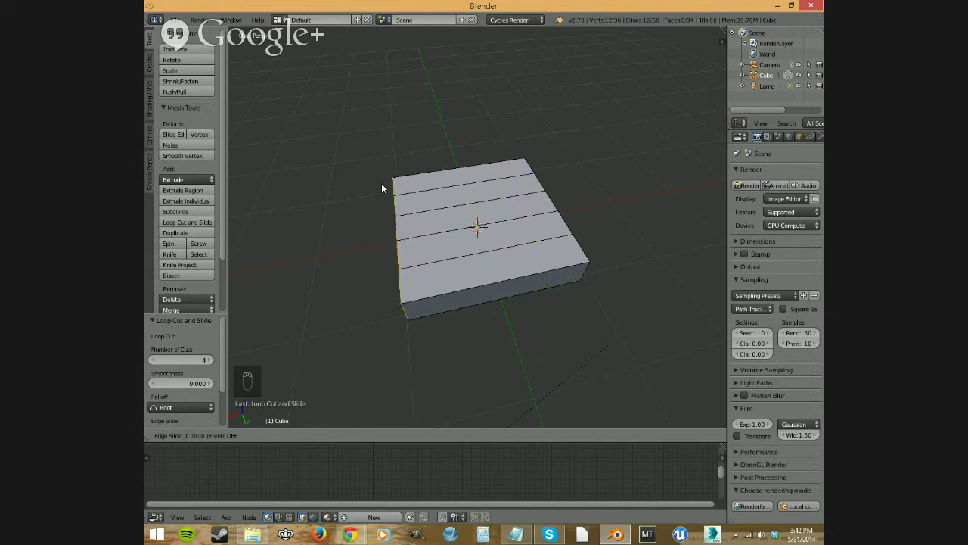
pyautogui.click(455, 174)
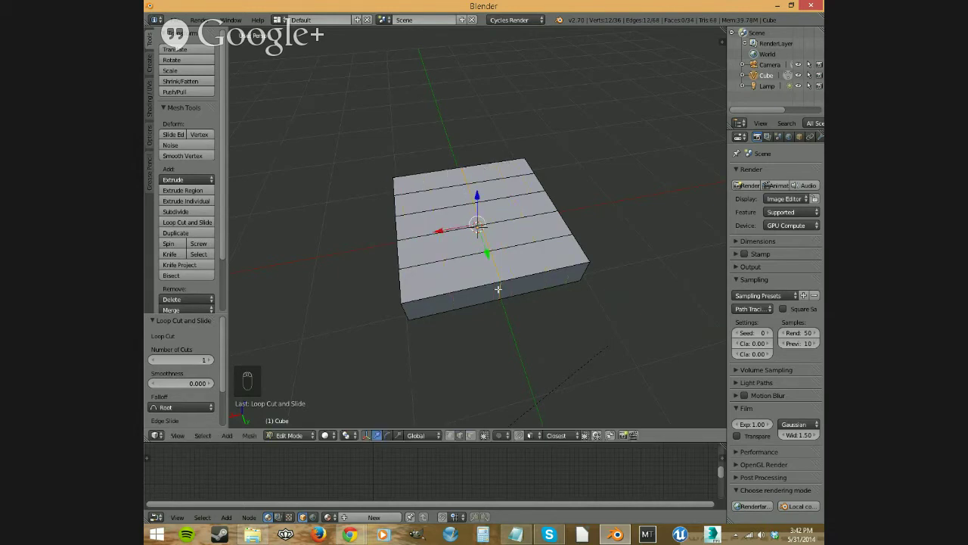
pyautogui.click(201, 357)
pyautogui.press('BackSpace')
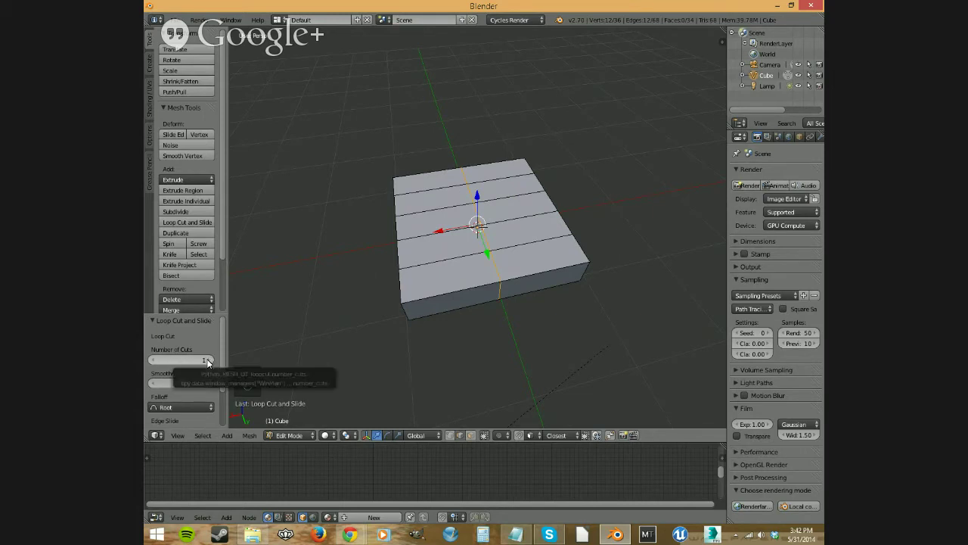
pyautogui.click(210, 360)
pyautogui.click(210, 360)
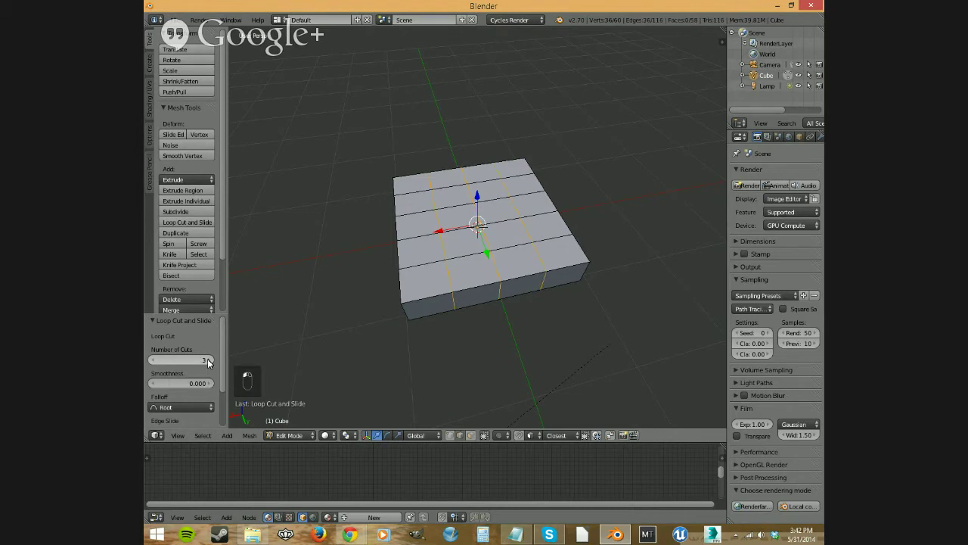
pyautogui.click(209, 362)
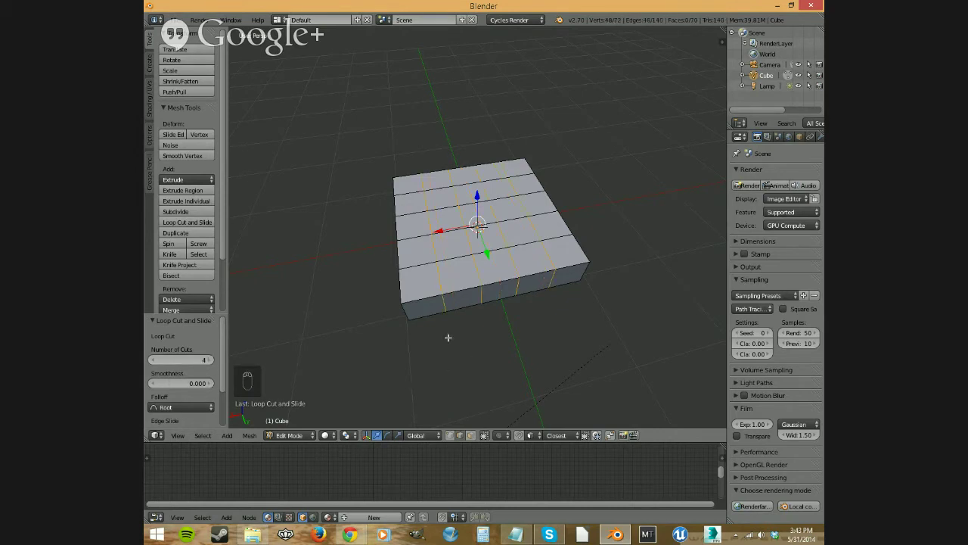
# Undo both sets of loop cuts on the slab.
pyautogui.moveTo(414, 342)
pyautogui.mouseDown(button='middle')
pyautogui.moveTo(467, 337)
pyautogui.moveTo(454, 302)
pyautogui.moveTo(409, 332)
pyautogui.mouseUp(button='middle')
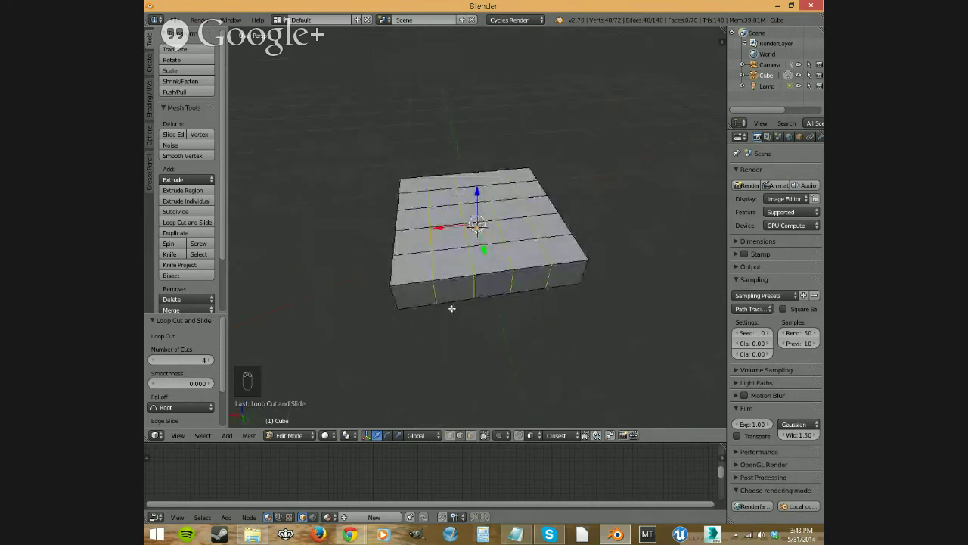
pyautogui.hotkey('ctrl', 'z')
pyautogui.hotkey('ctrl', 'z')
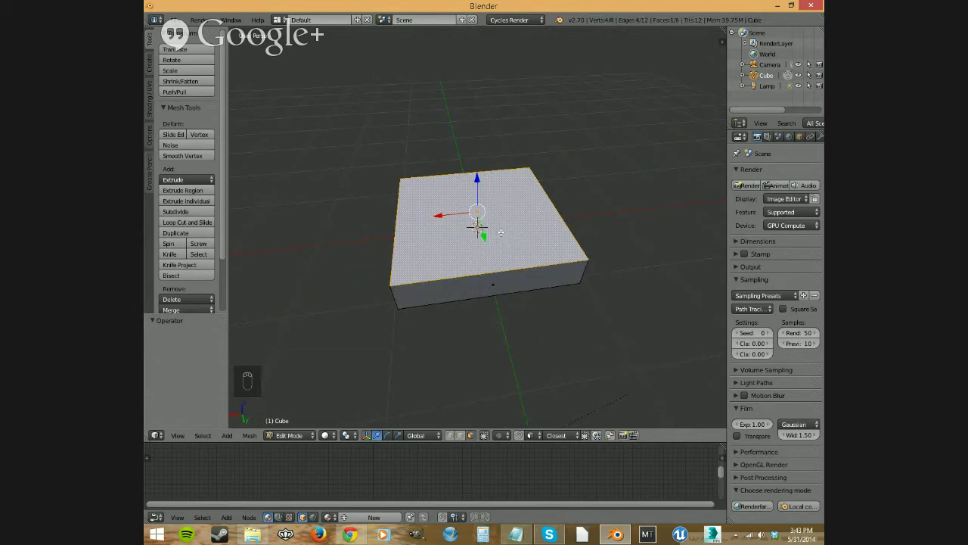
# Add four evenly spaced loop cuts to the slab, running parallel to the Y axis, with Loop Cut and Slide.
pyautogui.hotkey('ctrl', 'r')
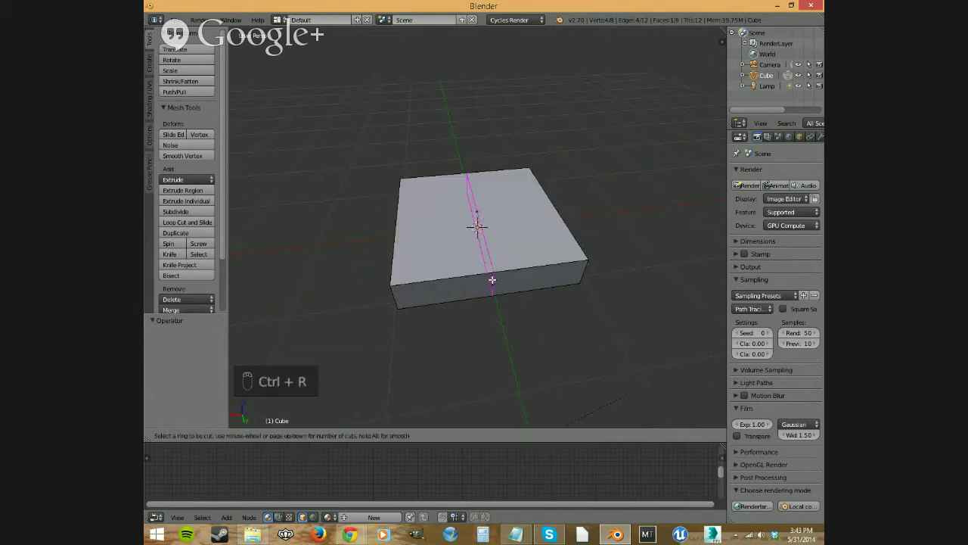
pyautogui.scroll(1, 492, 280)
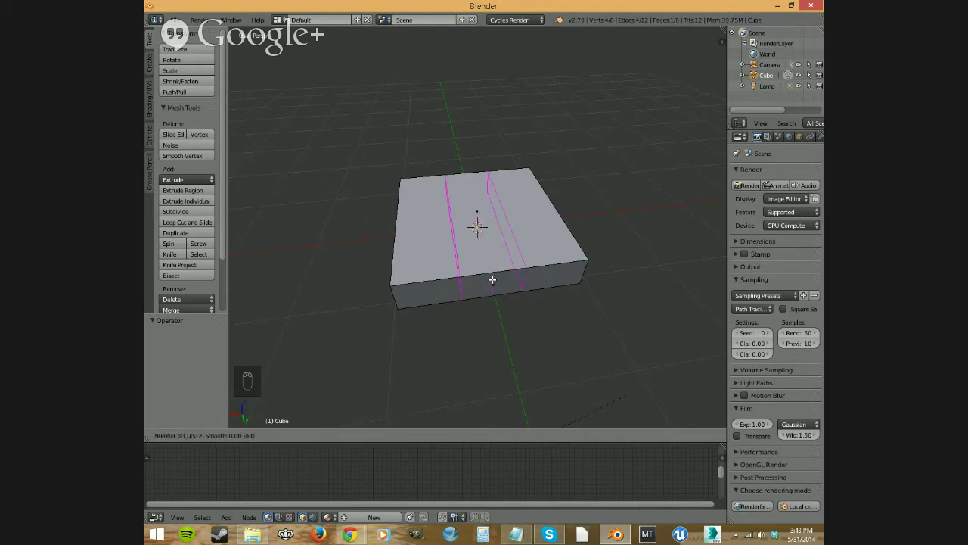
pyautogui.scroll(1, 493, 279)
pyautogui.scroll(1, 493, 280)
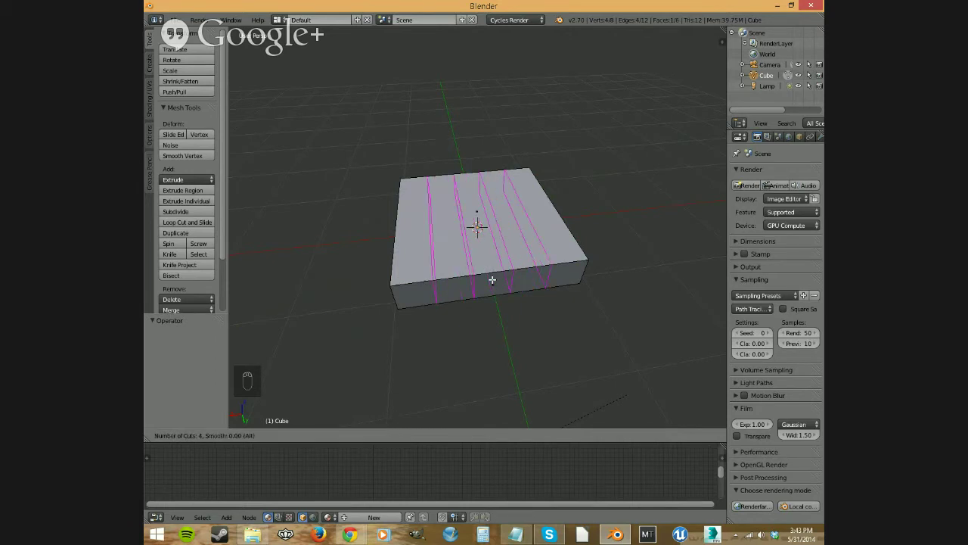
pyautogui.click(493, 280)
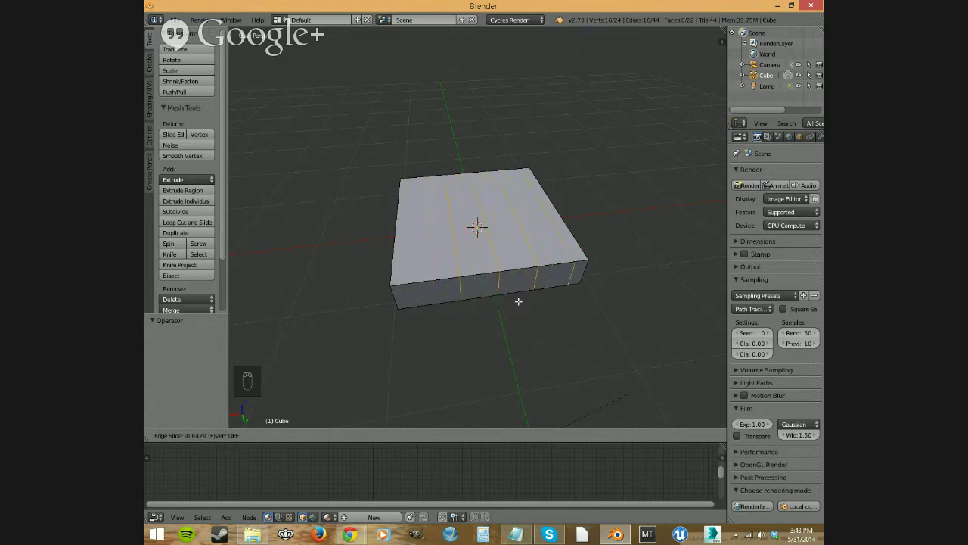
pyautogui.click(497, 307)
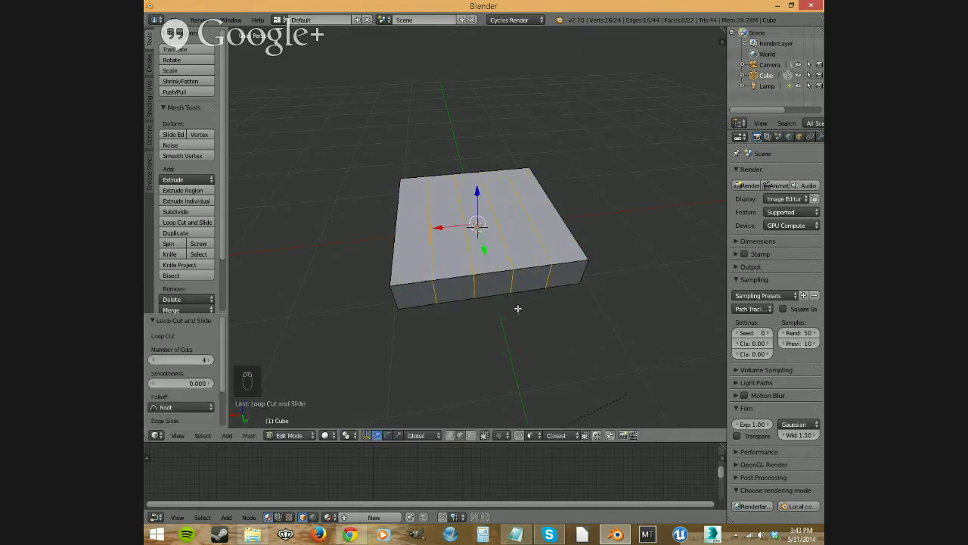
# Add four evenly spaced loop cuts parallel to the X axis, crossing the cuts already on the slab.
pyautogui.moveTo(514, 307); pyautogui.dragTo(492, 303, button='middle')
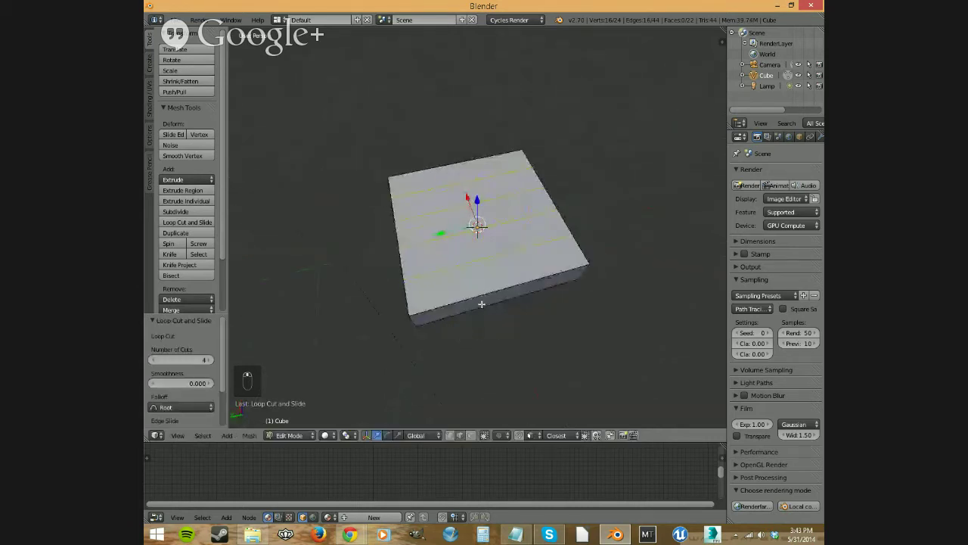
pyautogui.hotkey('ctrl', 'r')
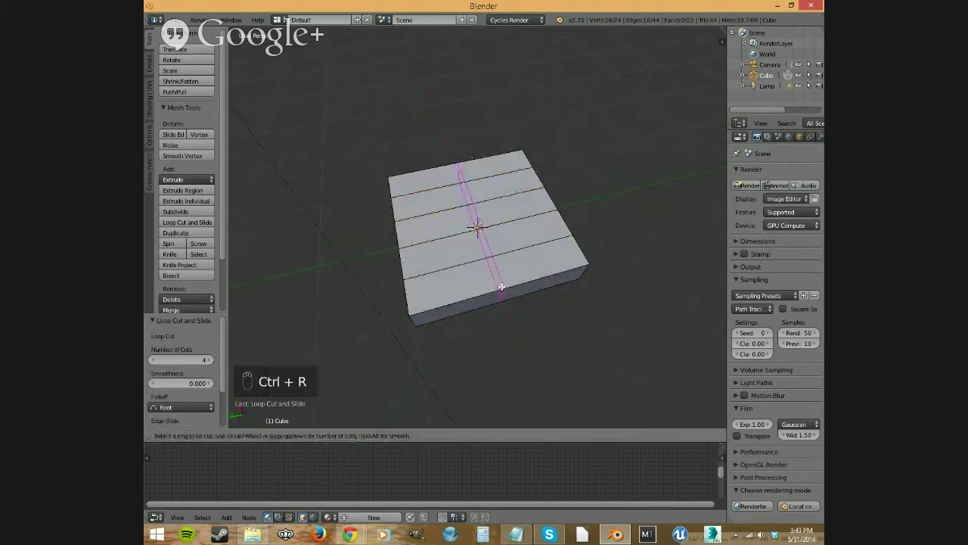
pyautogui.scroll(1, 502, 287)
pyautogui.scroll(2, 502, 286)
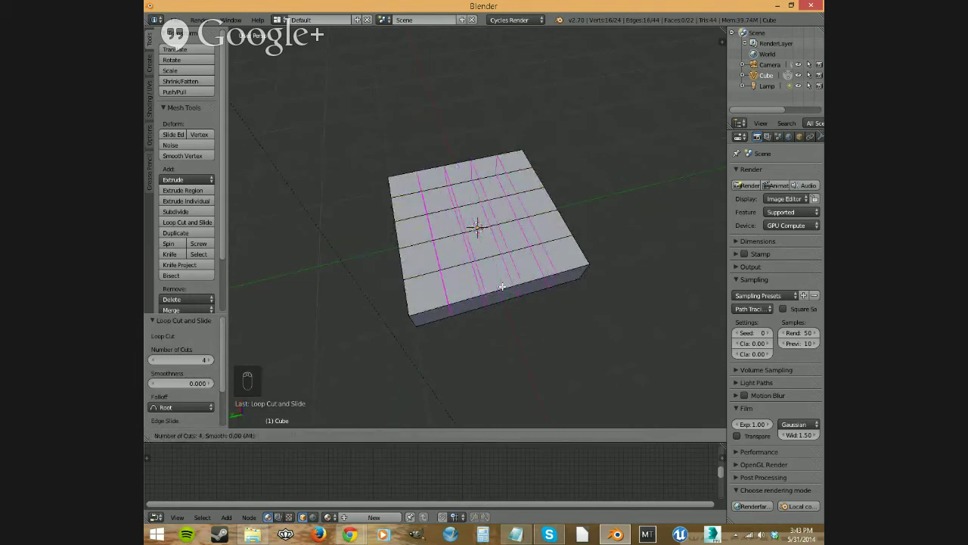
pyautogui.click(501, 287)
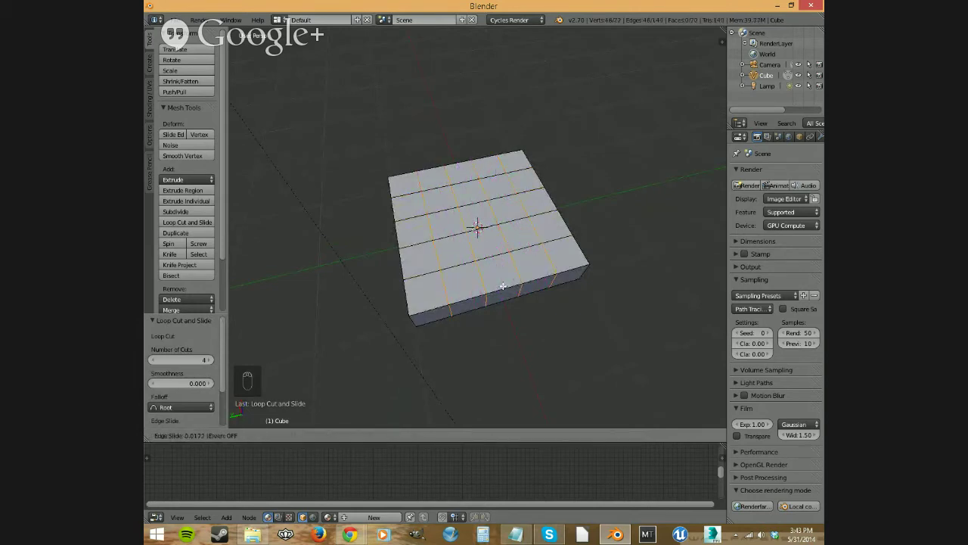
pyautogui.click(506, 284)
# Undo the two new sets of loop cuts to get back to the undivided slab.
pyautogui.moveTo(471, 324); pyautogui.dragTo(590, 290, button='middle')
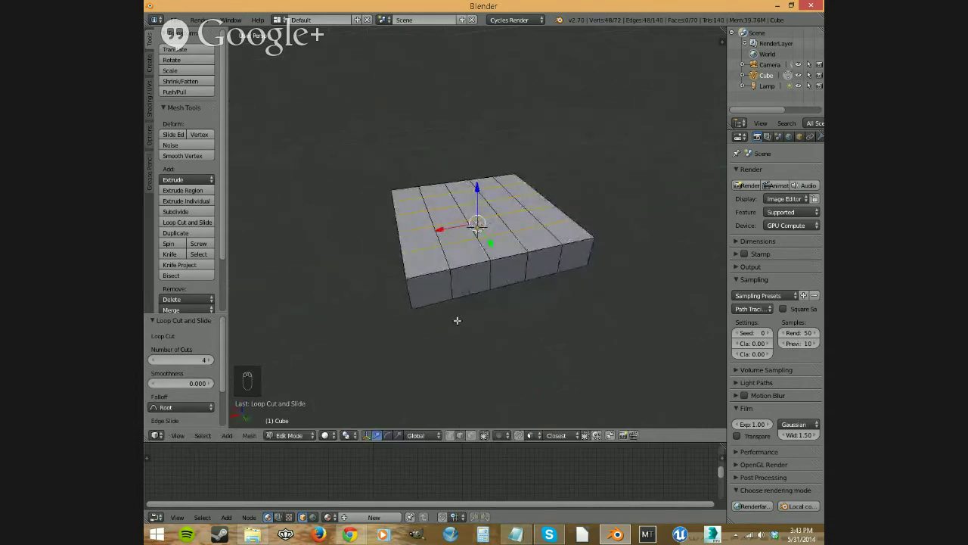
pyautogui.moveTo(472, 289); pyautogui.dragTo(523, 328, button='middle')
pyautogui.hotkey('ctrl', 'z')
pyautogui.hotkey('ctrl', 'z')
pyautogui.hotkey('ctrl', 'z')
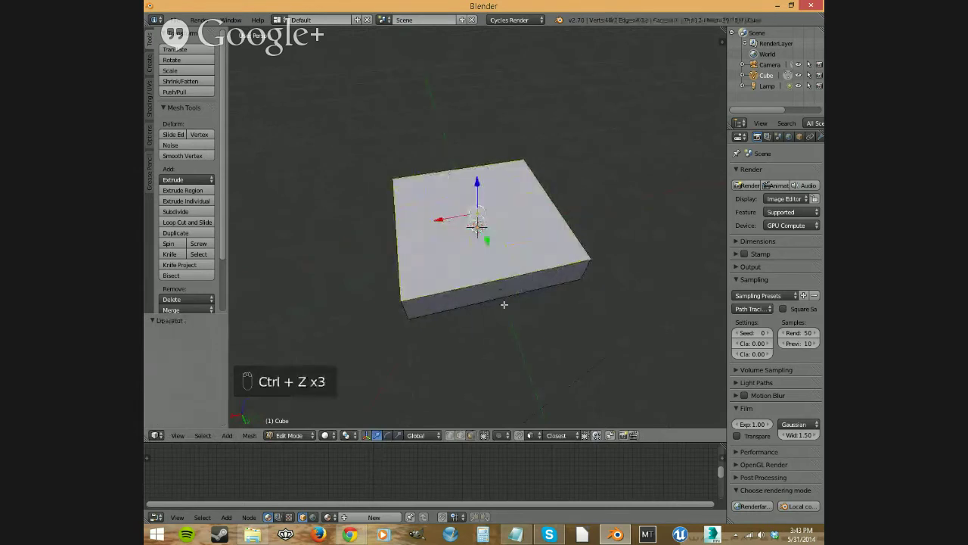
# Loop-cut the undivided slab again with four evenly spaced cuts parallel to the Y axis, leaving them unslid.
pyautogui.hotkey('ctrl', 'r')
pyautogui.scroll(3, 500, 277)
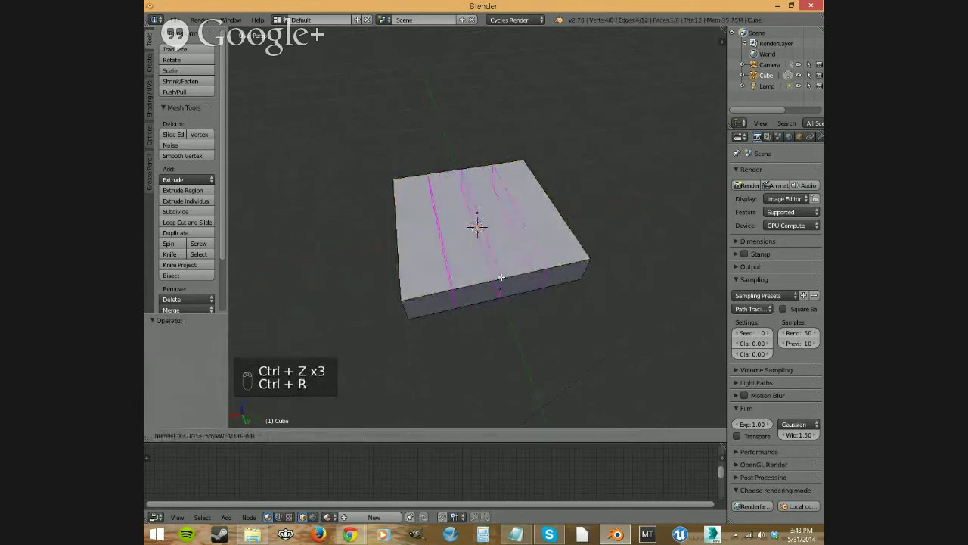
pyautogui.click(501, 277)
pyautogui.rightClick(653, 292)
# Cross them with four evenly spaced, unslid loop cuts parallel to the X axis, forming a five-by-five grid.
pyautogui.moveTo(652, 292); pyautogui.dragTo(523, 281, button='middle')
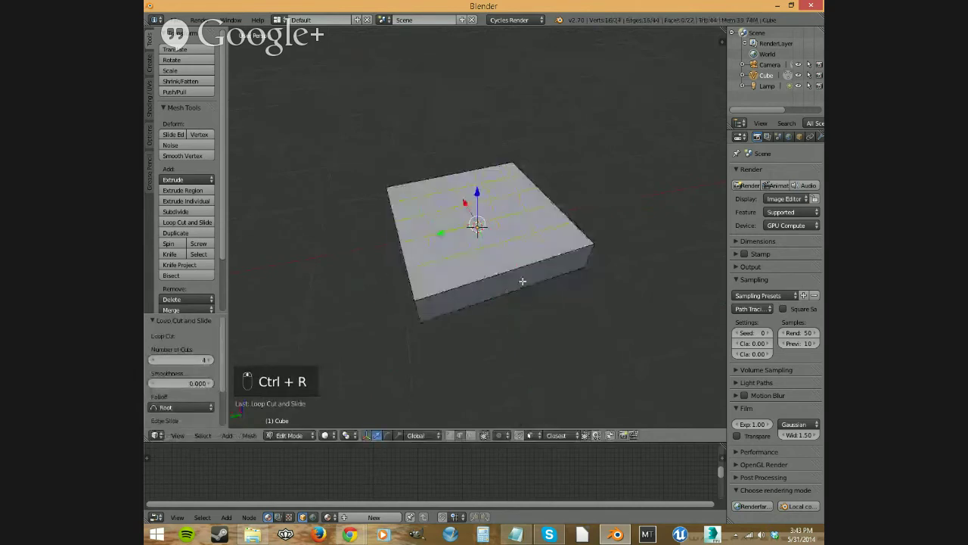
pyautogui.hotkey('ctrl', 'r')
pyautogui.scroll(3, 500, 268)
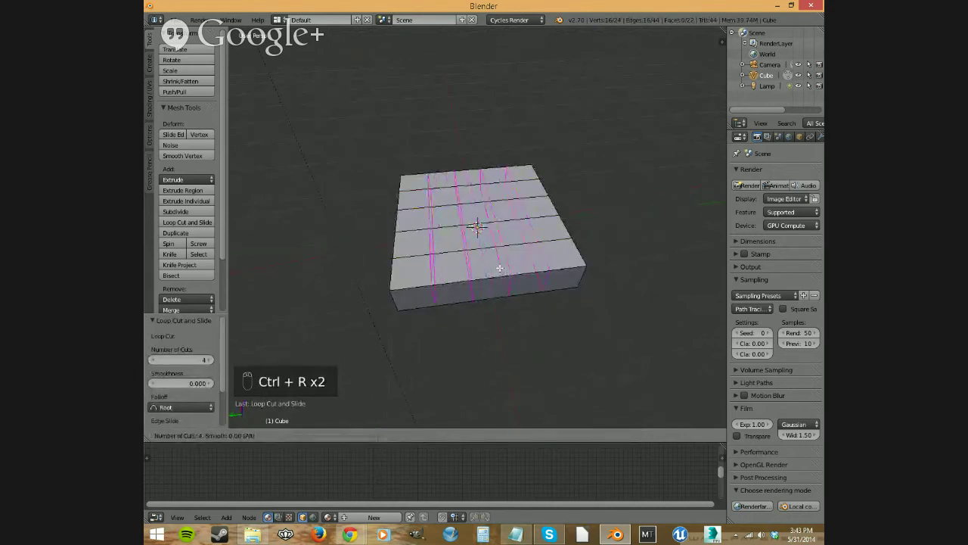
pyautogui.click(500, 268)
pyautogui.rightClick(495, 280)
# Switch to face selection and select individual inner faces on the slab's top, one at a time.
pyautogui.moveTo(480, 297); pyautogui.dragTo(599, 294, button='middle')
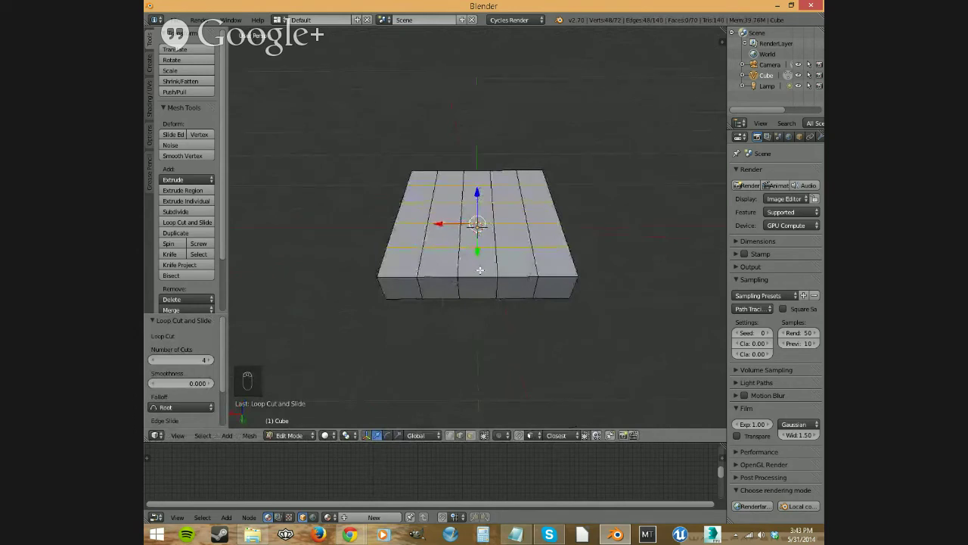
pyautogui.moveTo(478, 269); pyautogui.dragTo(460, 375, button='middle')
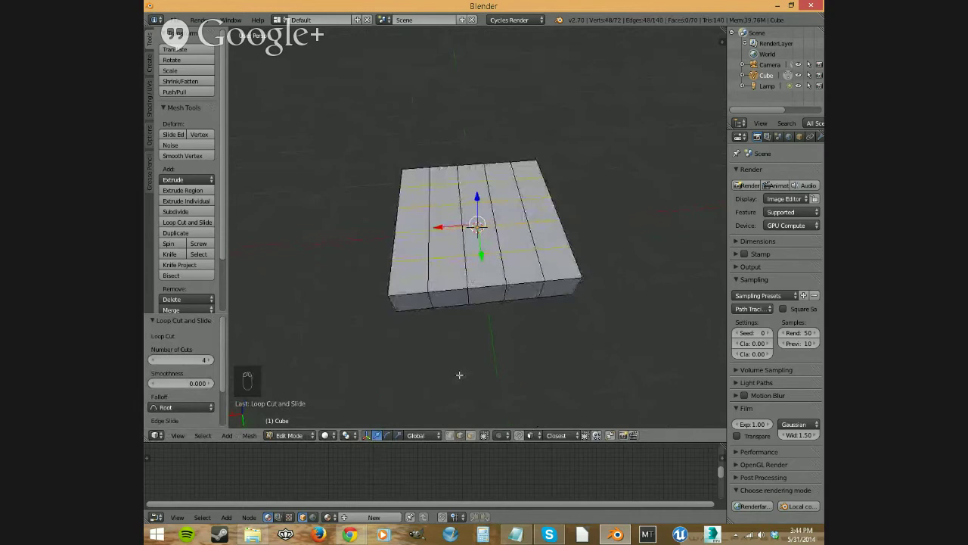
pyautogui.click(473, 435)
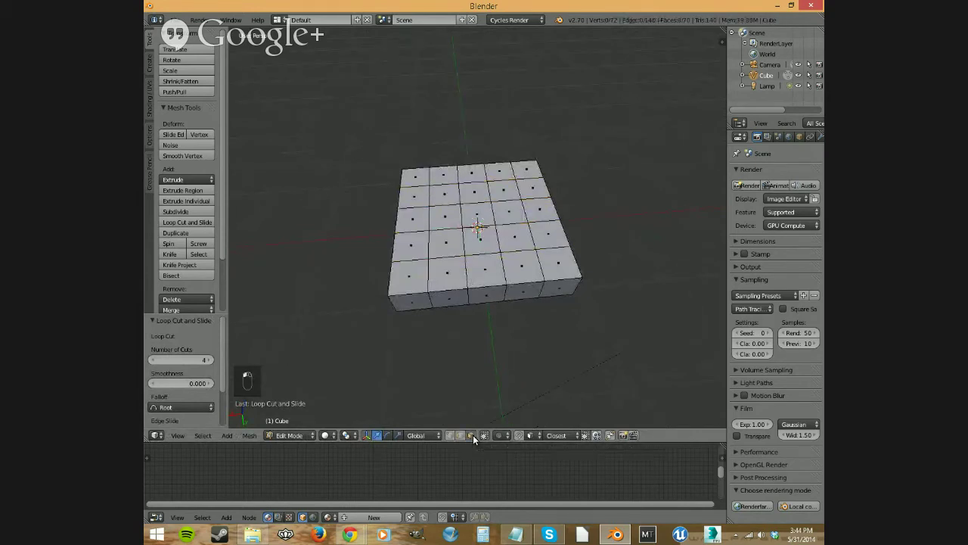
pyautogui.rightClick(438, 226)
pyautogui.rightClick(512, 212)
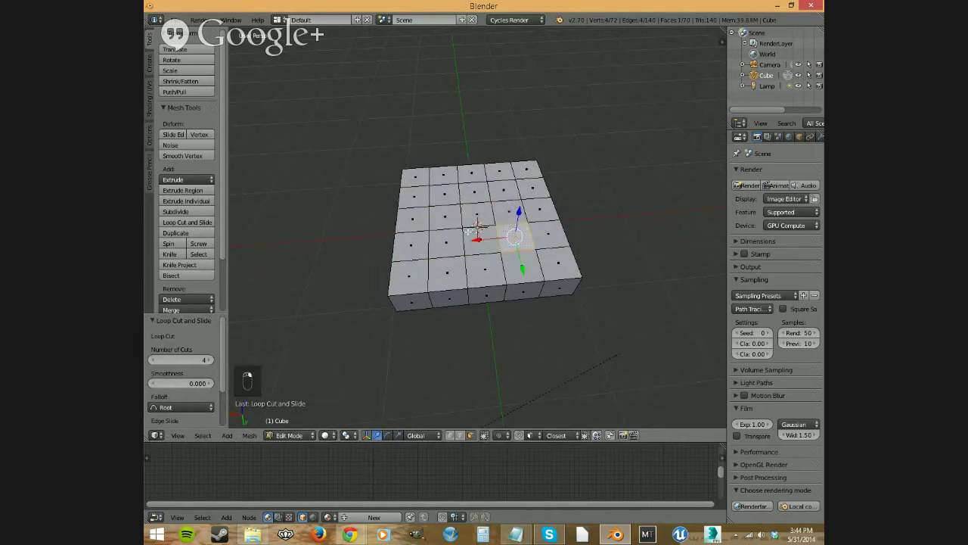
pyautogui.rightClick(476, 216)
pyautogui.rightClick(444, 218)
# Select the four diagonal inner faces on the slab's underside, one after another.
pyautogui.moveTo(492, 267)
pyautogui.mouseDown(button='middle')
pyautogui.moveTo(496, 247)
pyautogui.moveTo(492, 280)
pyautogui.mouseUp(button='middle')
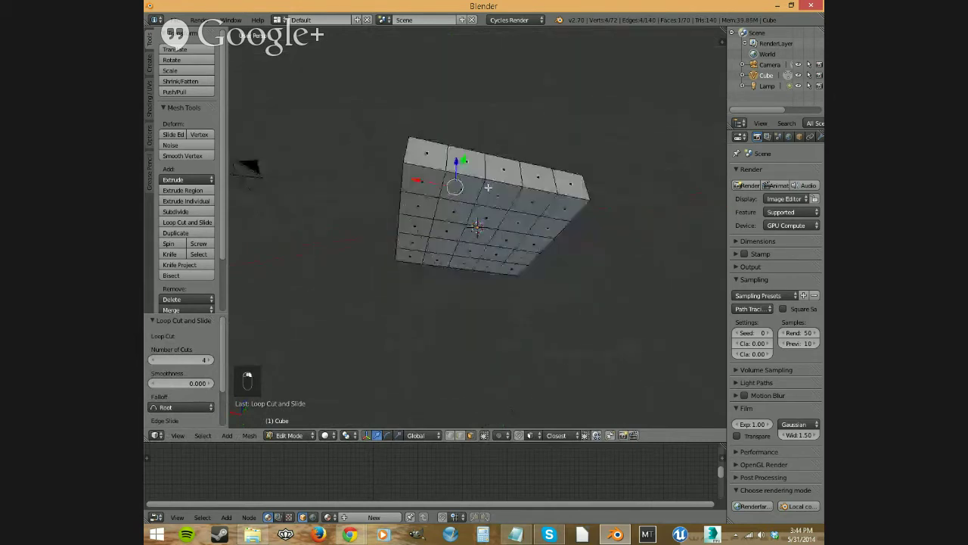
pyautogui.rightClick(455, 212)
pyautogui.rightClick(515, 226)
pyautogui.rightClick(500, 258)
pyautogui.rightClick(438, 250)
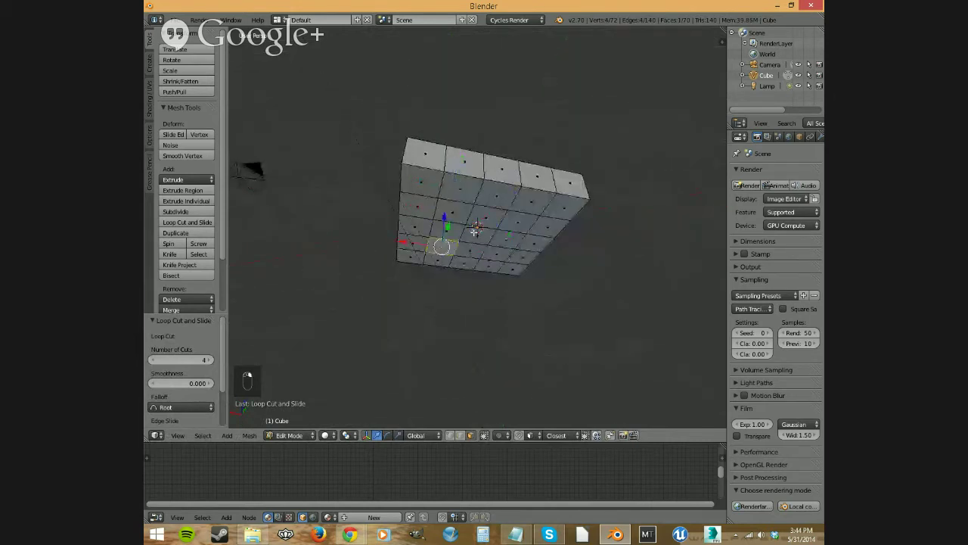
# Return to the slab's top and select inner faces diagonal to its corners, one at a time.
pyautogui.moveTo(438, 249); pyautogui.dragTo(457, 354, button='middle')
pyautogui.rightClick(446, 249)
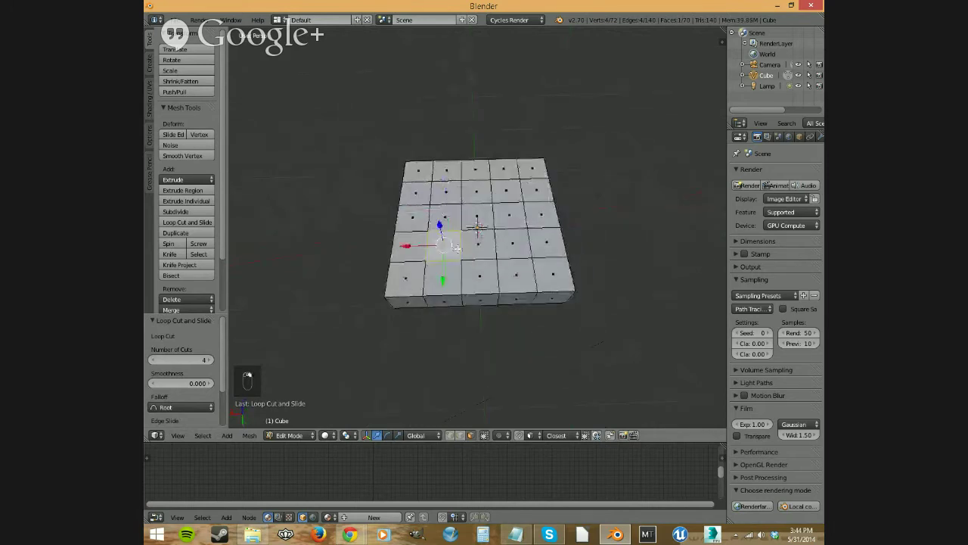
pyautogui.rightClick(516, 242)
pyautogui.rightClick(445, 200)
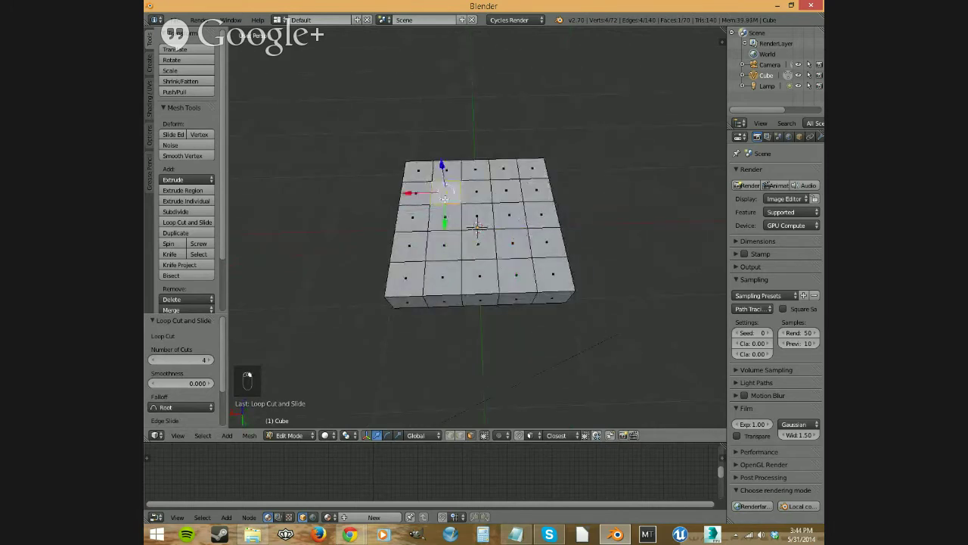
# Select together the four underside faces that lie one square diagonally in from the slab's corners.
pyautogui.moveTo(472, 279); pyautogui.dragTo(455, 219, button='middle')
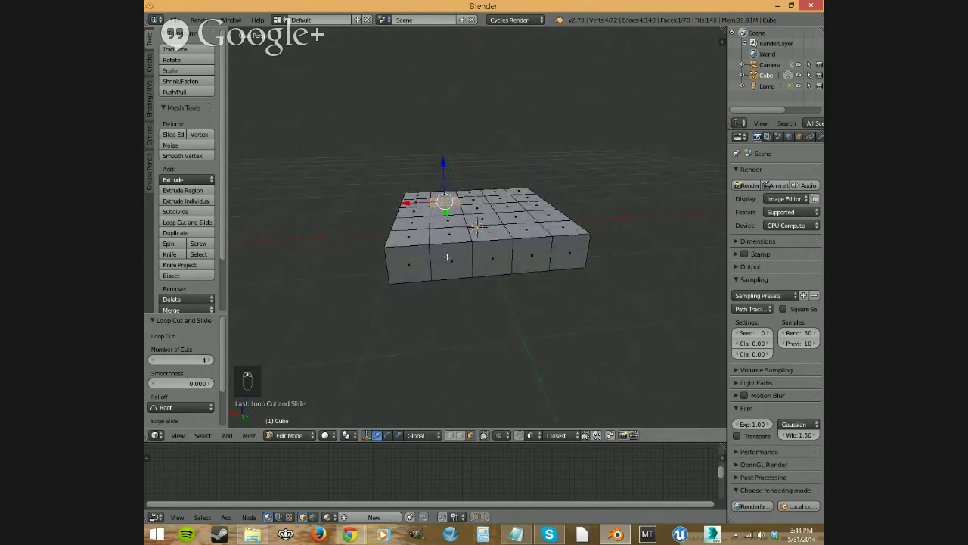
pyautogui.moveTo(447, 258); pyautogui.dragTo(436, 179, button='middle')
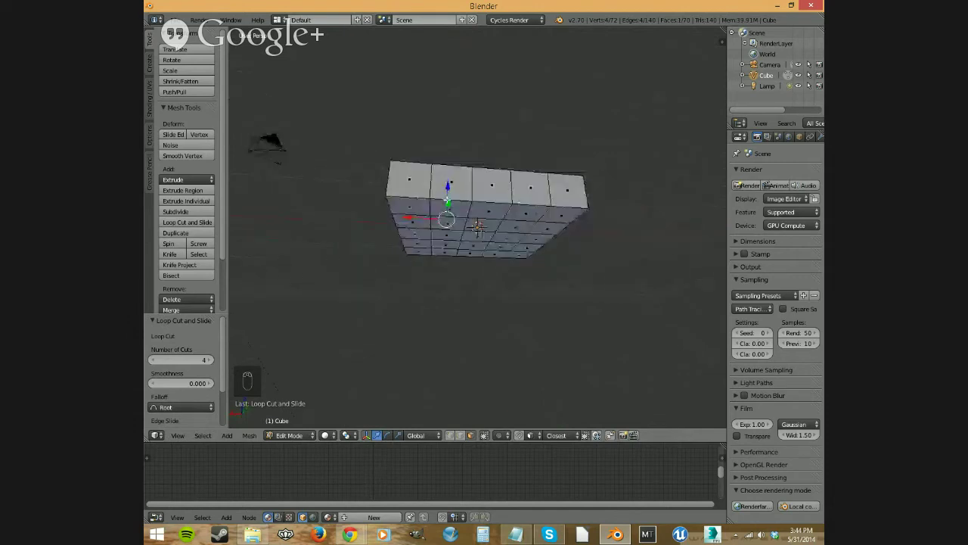
pyautogui.moveTo(452, 234); pyautogui.dragTo(457, 223, button='middle')
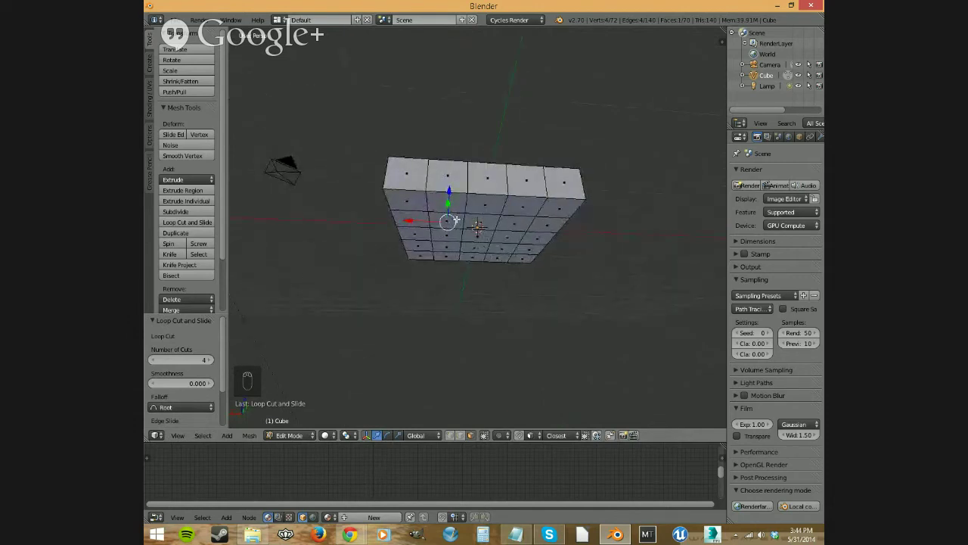
pyautogui.rightClick(514, 223)
pyautogui.keyDown('shift'); pyautogui.rightClick(503, 249); pyautogui.keyUp('shift')
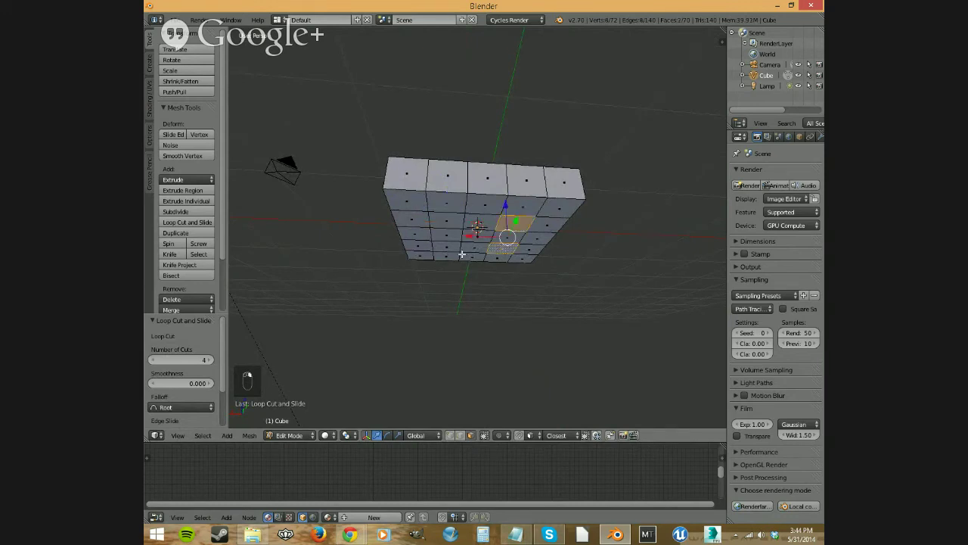
pyautogui.keyDown('shift'); pyautogui.rightClick(450, 248); pyautogui.keyUp('shift')
pyautogui.keyDown('shift'); pyautogui.rightClick(445, 221); pyautogui.keyUp('shift')
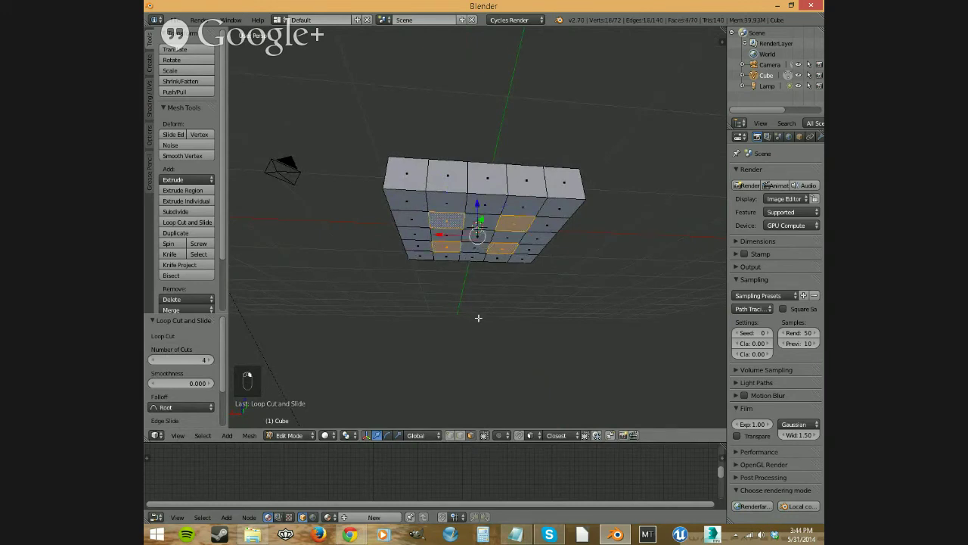
# Replace the selection with the four corner faces on the slab's underside.
pyautogui.rightClick(408, 205)
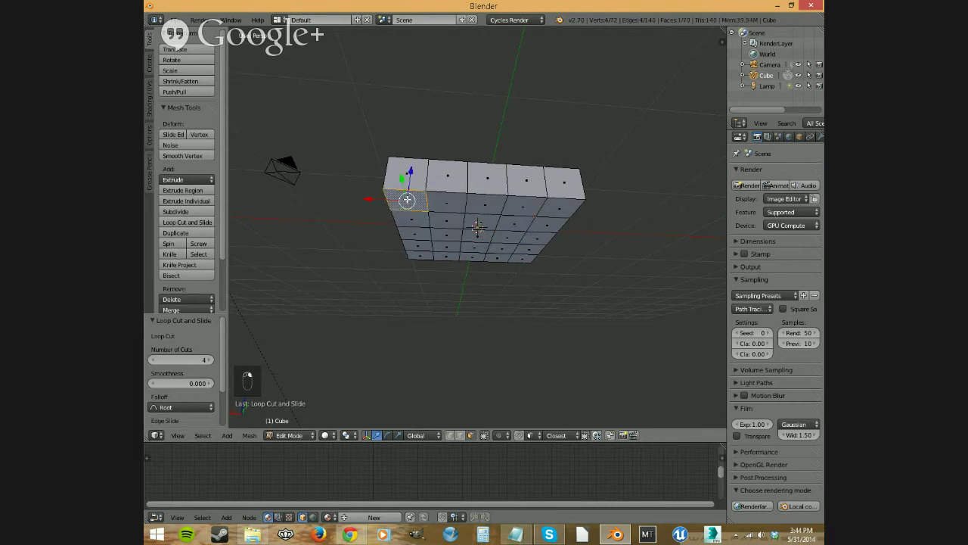
pyautogui.keyDown('shift'); pyautogui.rightClick(549, 206); pyautogui.keyUp('shift')
pyautogui.keyDown('shift'); pyautogui.rightClick(523, 256); pyautogui.keyUp('shift')
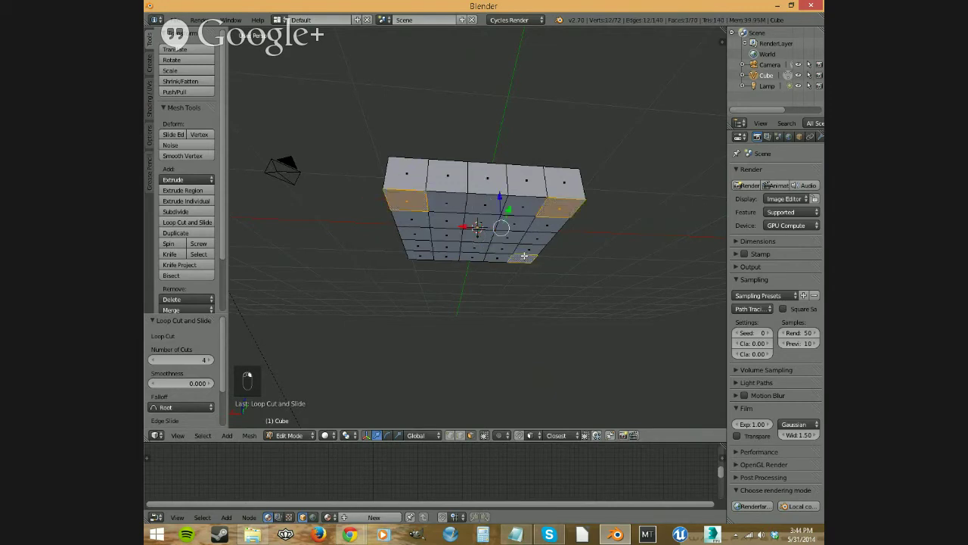
pyautogui.keyDown('shift'); pyautogui.rightClick(425, 255); pyautogui.keyUp('shift')
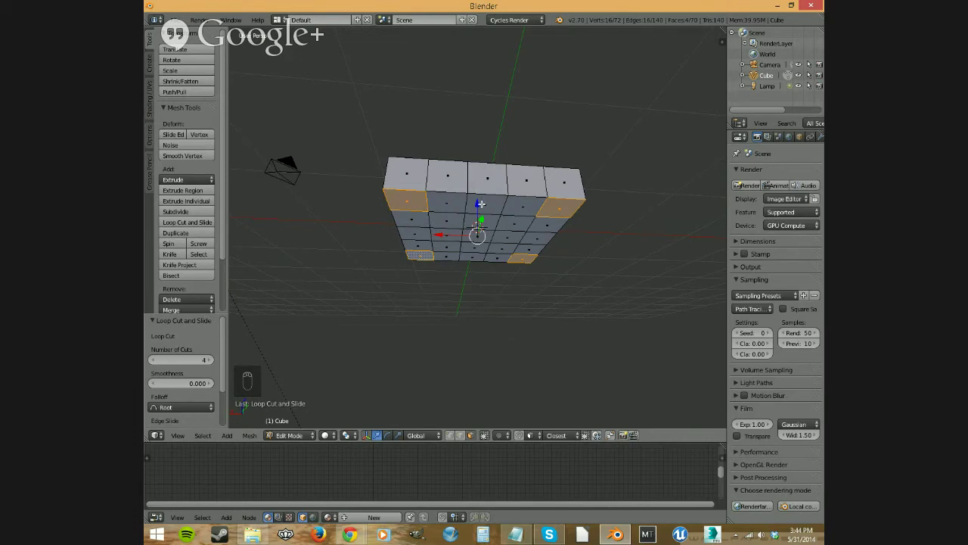
# Try extruding the four selected corner faces on the slab's underside, first with the default extrusion and again with the general Extrude tool.
pyautogui.press('e')
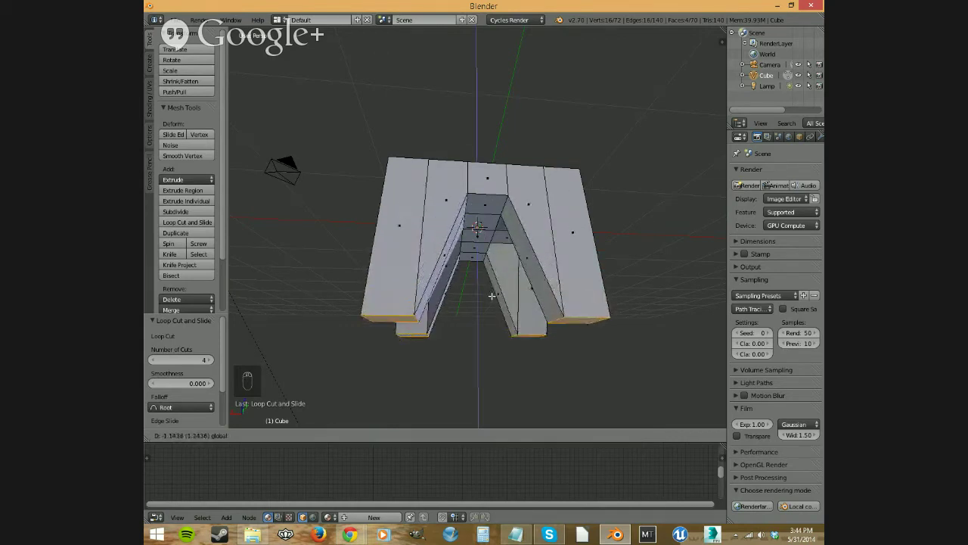
pyautogui.press('Escape')
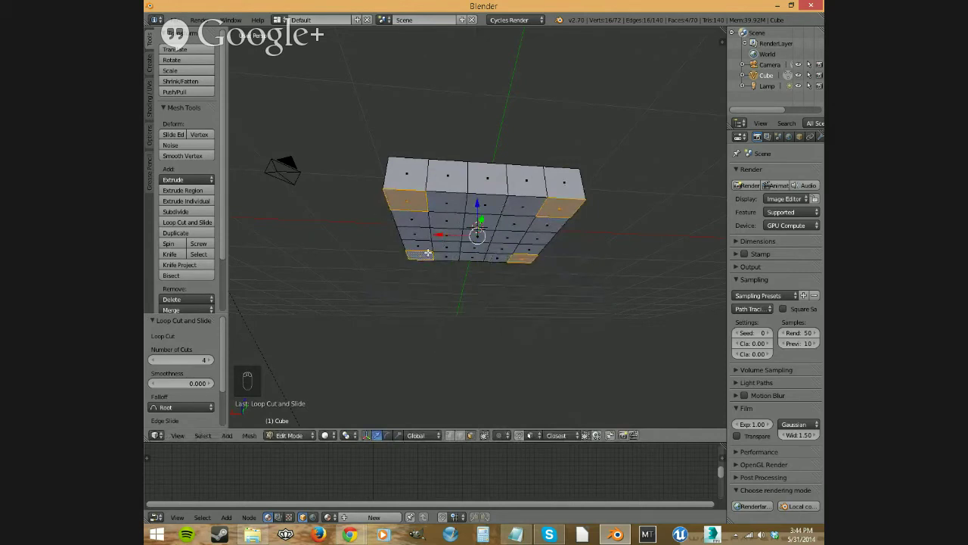
pyautogui.click(170, 181)
pyautogui.click(187, 201)
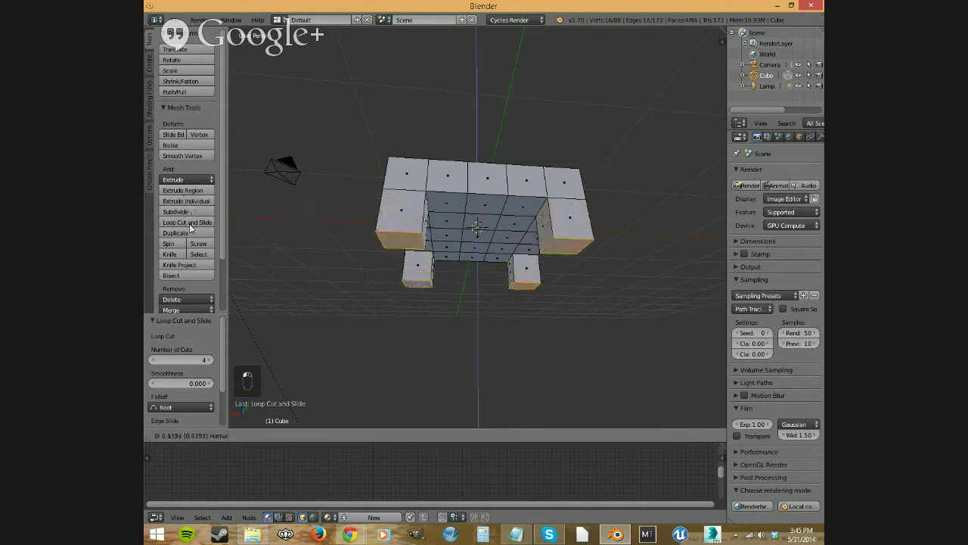
pyautogui.rightClick(196, 291)
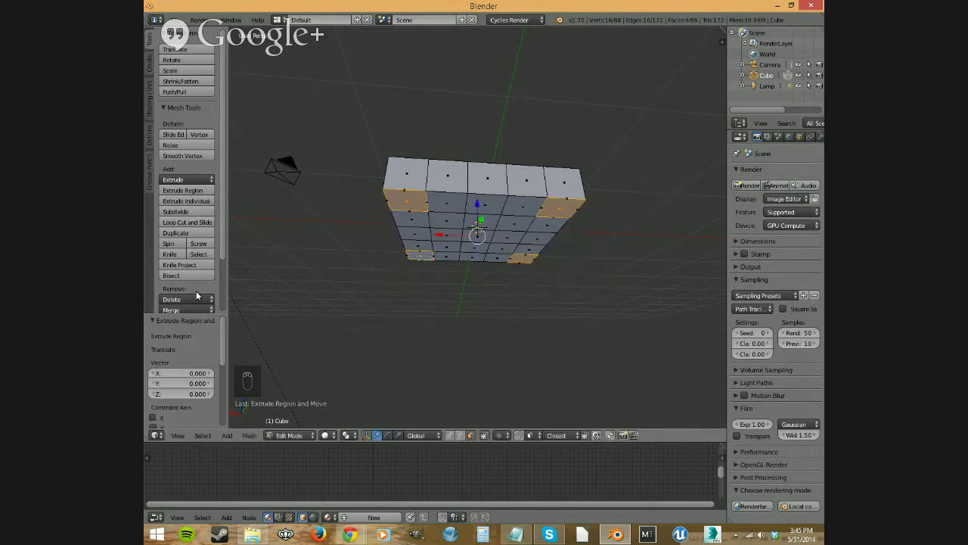
# Try Extrude Individual on the four underside corner faces and undo the trial extrusions.
pyautogui.click(187, 200)
pyautogui.click(204, 268)
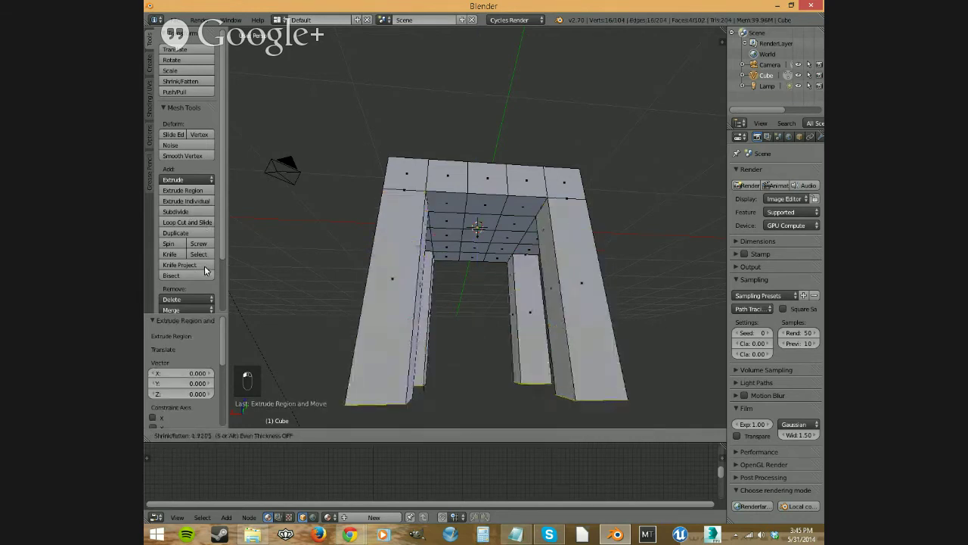
pyautogui.hotkey('ctrl', 'z')
pyautogui.hotkey('ctrl', 'z')
pyautogui.hotkey('ctrl', 'z')
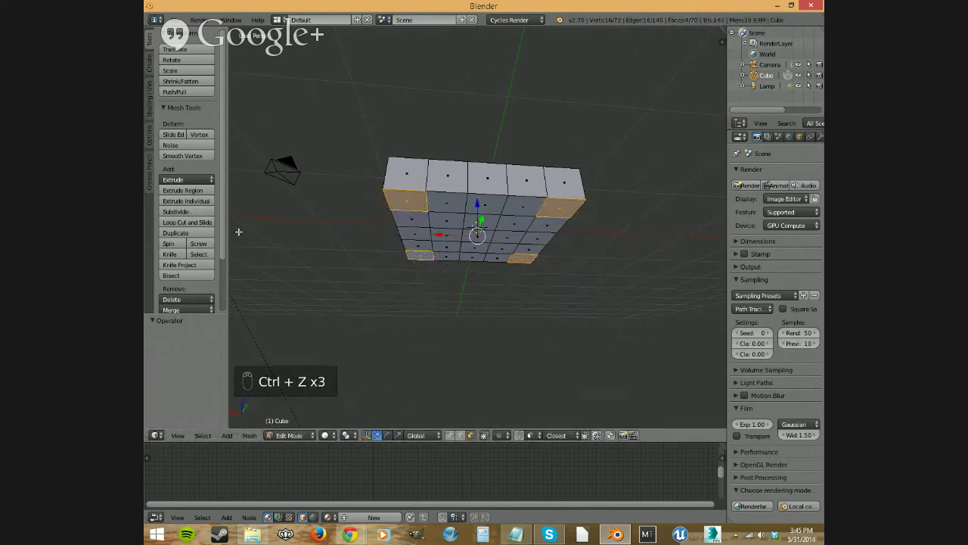
# Extrude the four underside corner faces about 1.284 units downward along the global Z axis to form the legs.
pyautogui.moveTo(453, 264); pyautogui.dragTo(450, 281, button='middle')
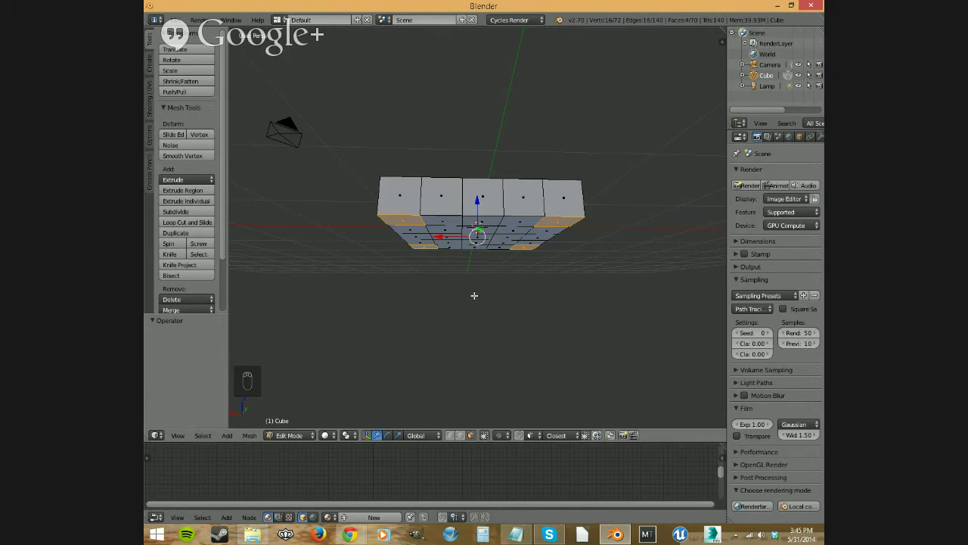
pyautogui.moveTo(500, 329)
pyautogui.mouseDown(button='middle')
pyautogui.moveTo(499, 311)
pyautogui.moveTo(515, 305)
pyautogui.moveTo(505, 319)
pyautogui.mouseUp(button='middle')
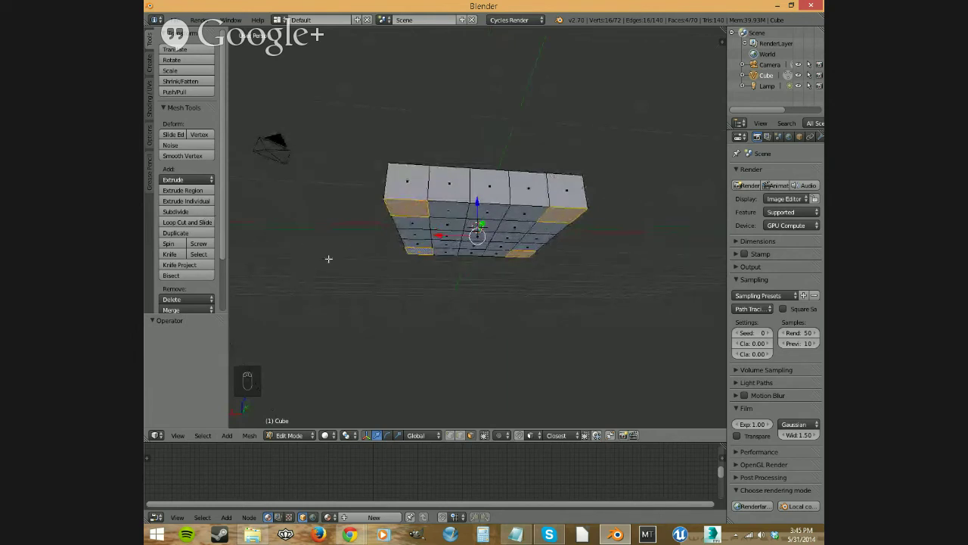
pyautogui.press('e')
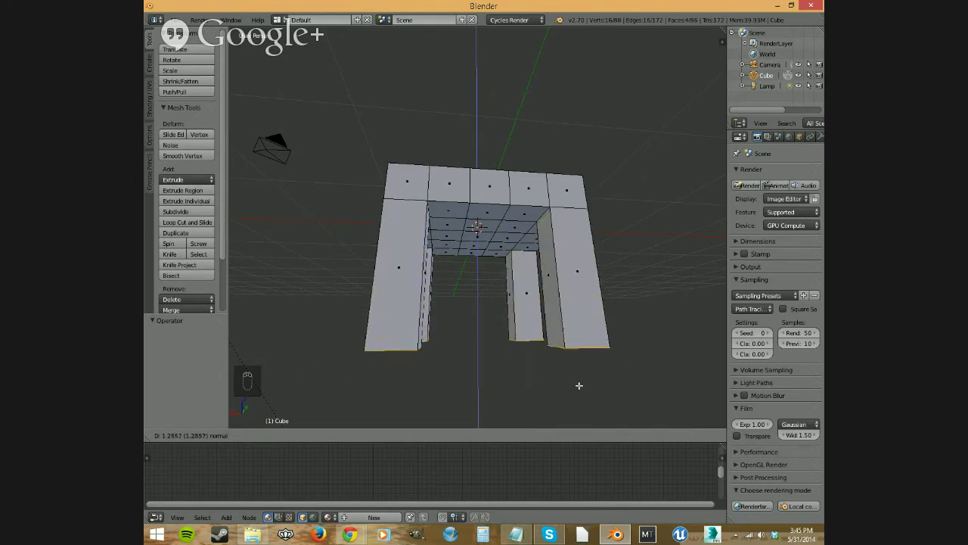
pyautogui.press('z')
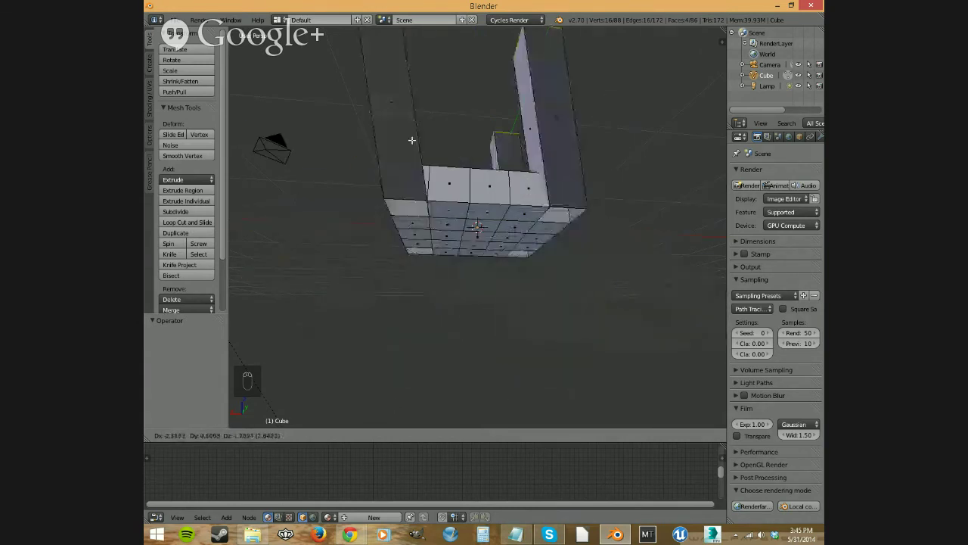
pyautogui.press('z')
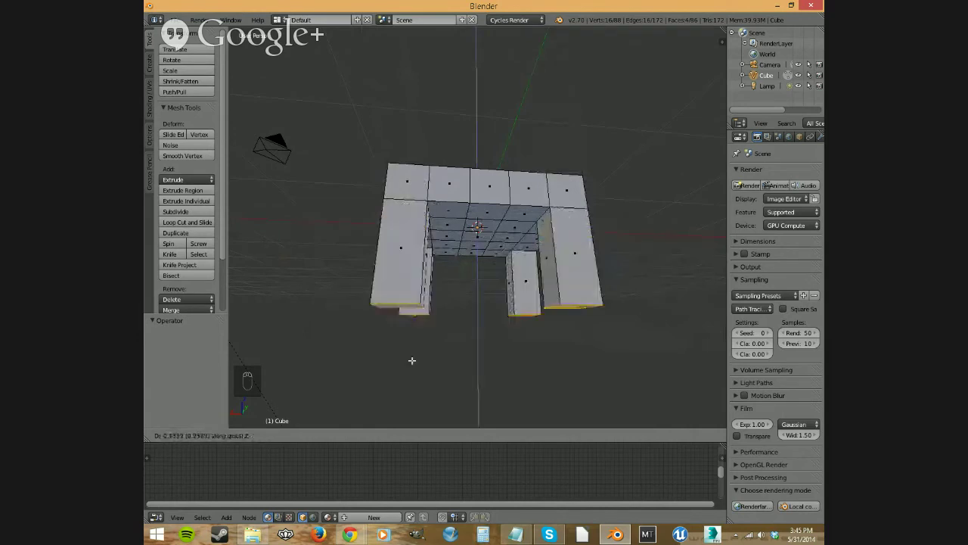
pyautogui.click(444, 386)
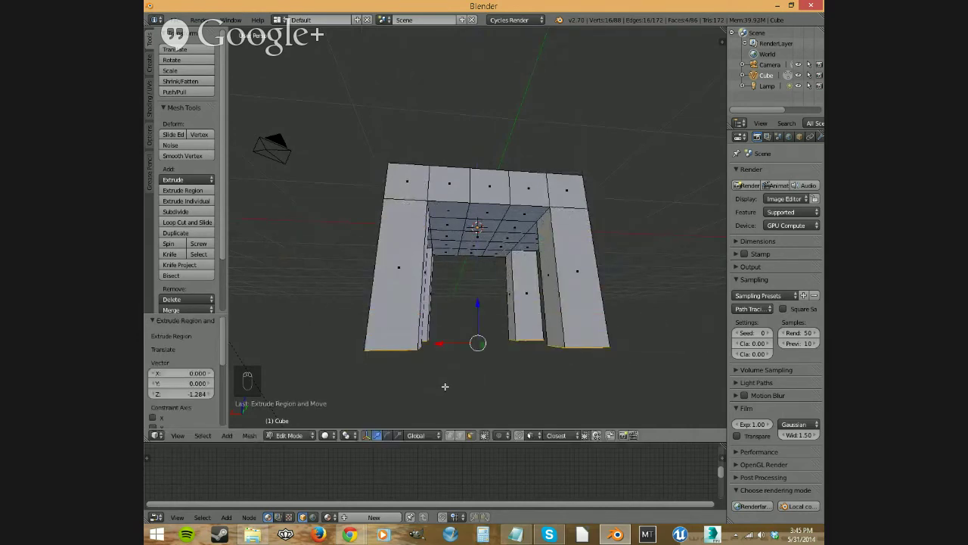
# Switch to edge selection and select the line of edges along the front of the tabletop's upper rim.
pyautogui.moveTo(536, 346); pyautogui.dragTo(500, 375, button='middle')
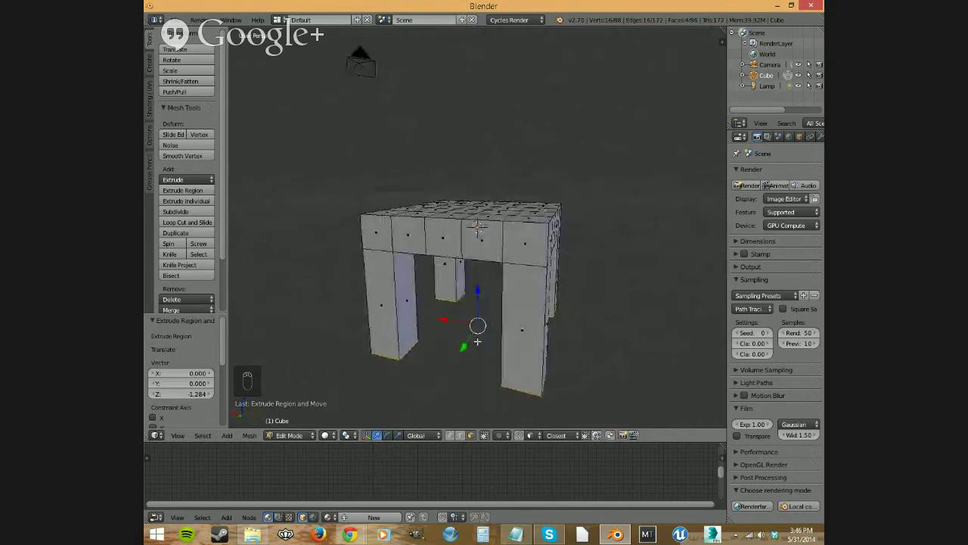
pyautogui.moveTo(478, 342); pyautogui.dragTo(480, 289, button='middle')
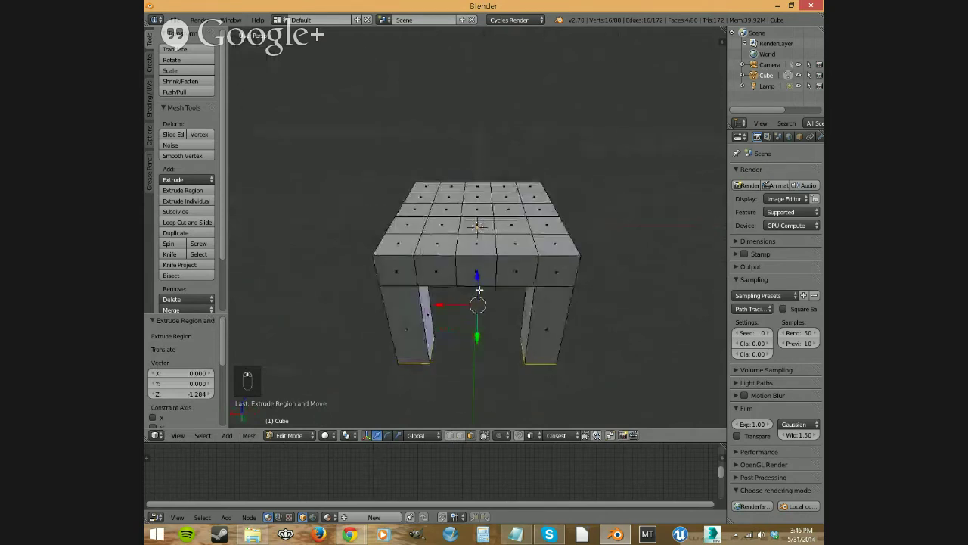
pyautogui.scroll(3, 480, 290)
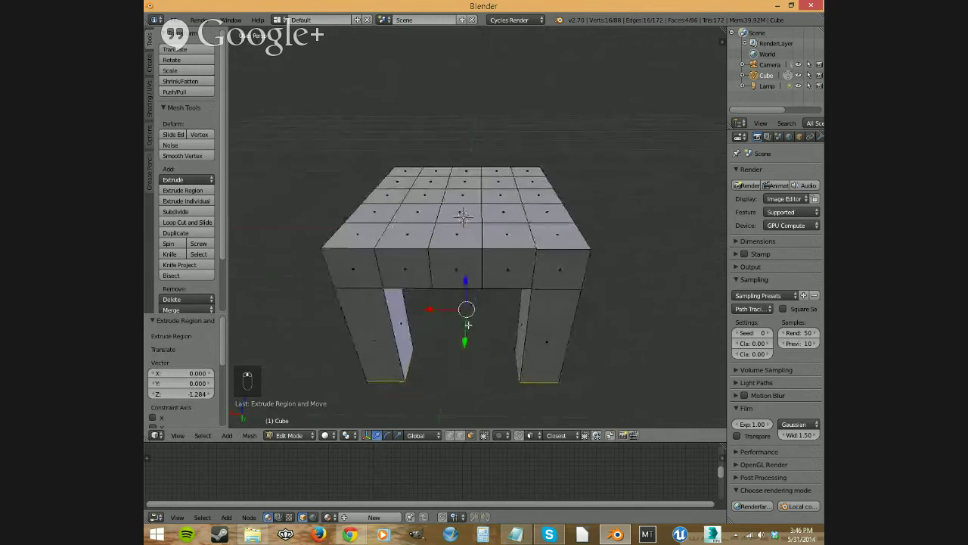
pyautogui.moveTo(469, 324)
pyautogui.mouseDown(button='middle')
pyautogui.moveTo(521, 287)
pyautogui.moveTo(569, 275)
pyautogui.moveTo(481, 320)
pyautogui.mouseUp(button='middle')
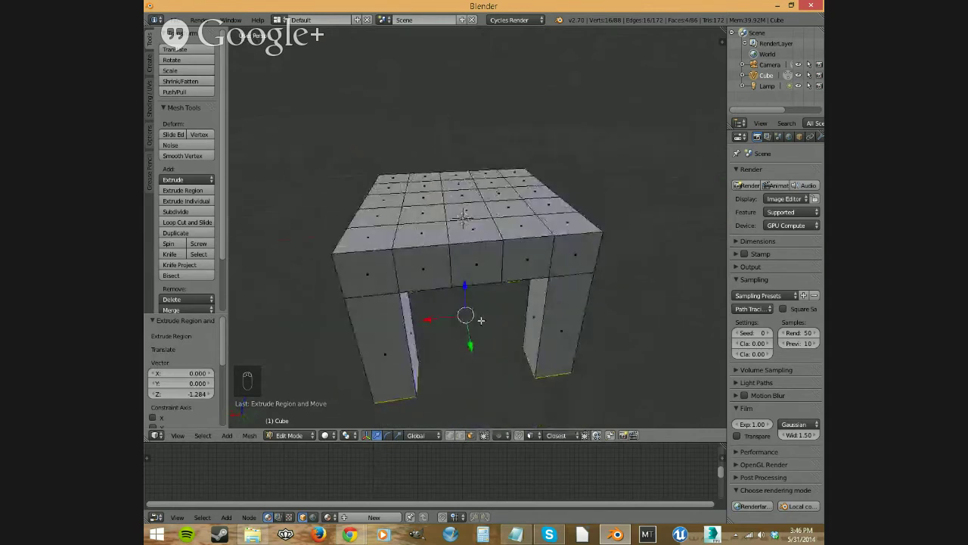
pyautogui.keyDown('alt'); pyautogui.rightClick(518, 238); pyautogui.keyUp('alt')
pyautogui.rightClick(475, 239)
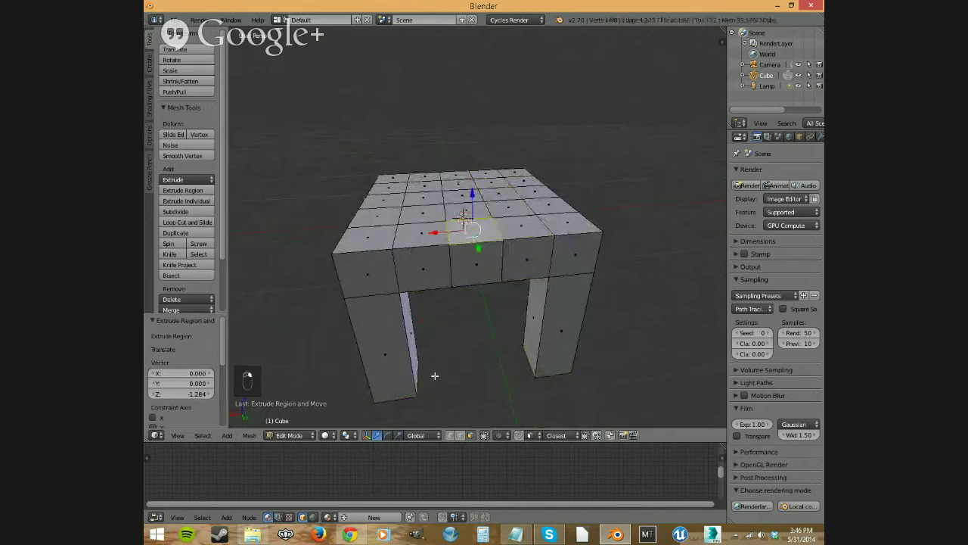
pyautogui.rightClick(422, 242)
pyautogui.keyDown('alt'); pyautogui.rightClick(484, 244); pyautogui.keyUp('alt')
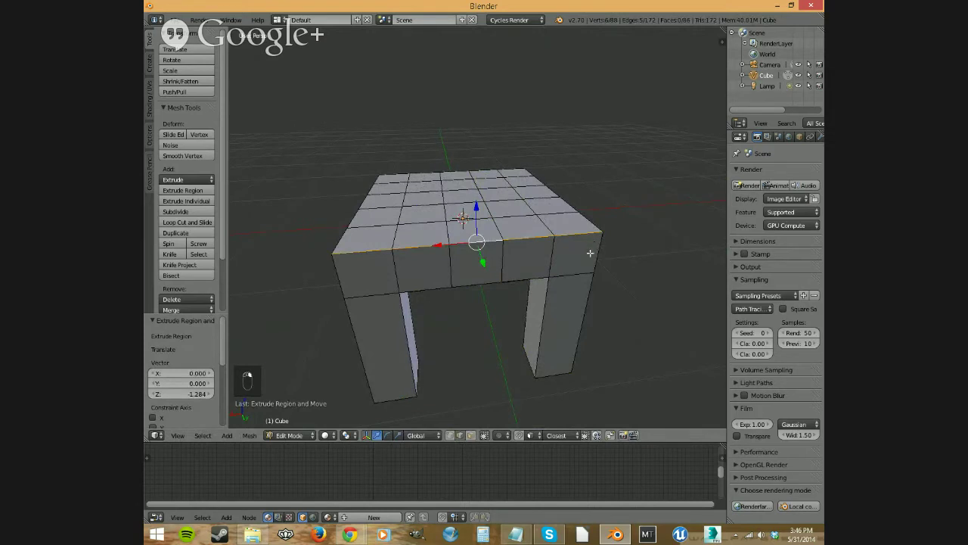
# Compare single-edge and edge-loop selections on the tabletop's front rim, and select a loop running around the slab from its underside.
pyautogui.rightClick(541, 239)
pyautogui.keyDown('alt'); pyautogui.rightClick(419, 247); pyautogui.keyUp('alt')
pyautogui.rightClick(409, 253)
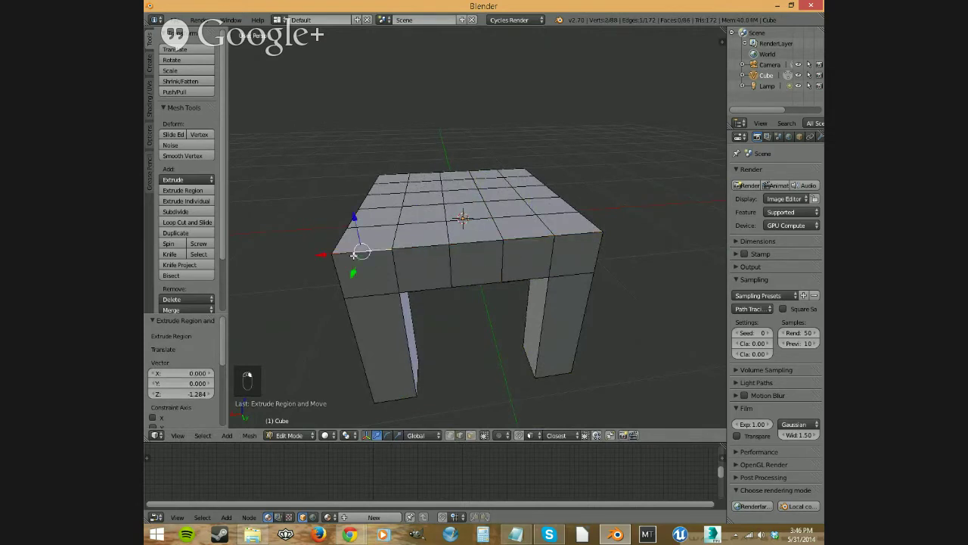
pyautogui.moveTo(377, 260); pyautogui.dragTo(451, 303, button='middle')
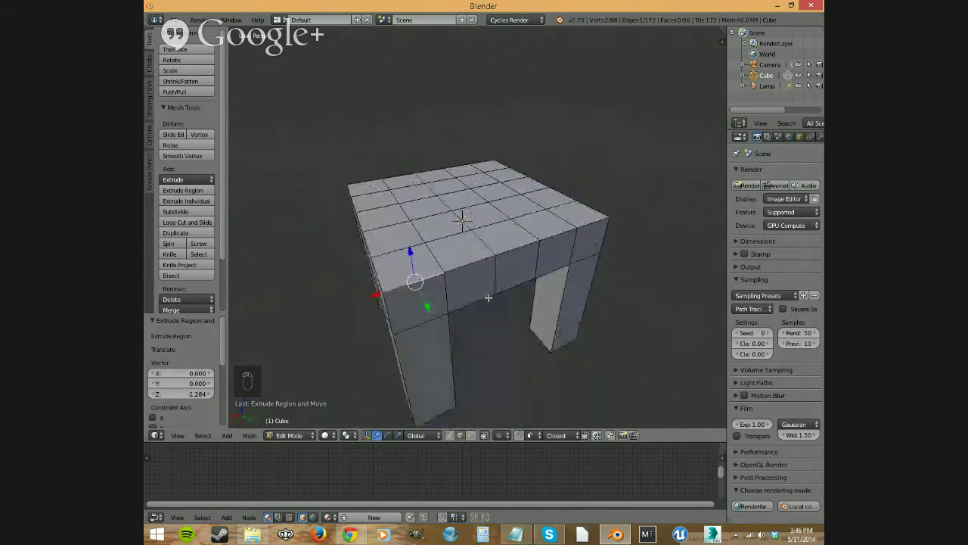
pyautogui.keyDown('alt'); pyautogui.rightClick(466, 263); pyautogui.keyUp('alt')
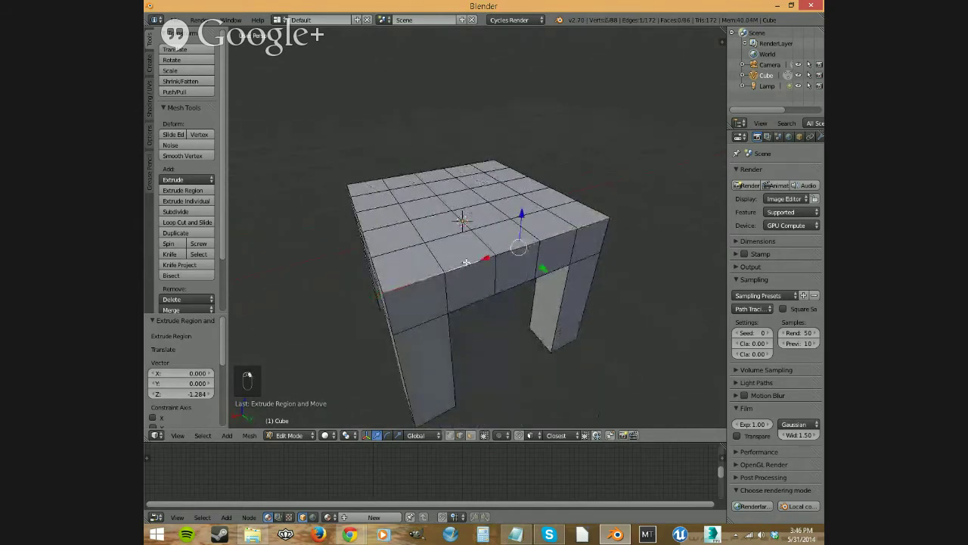
pyautogui.moveTo(424, 328); pyautogui.dragTo(382, 235, button='middle')
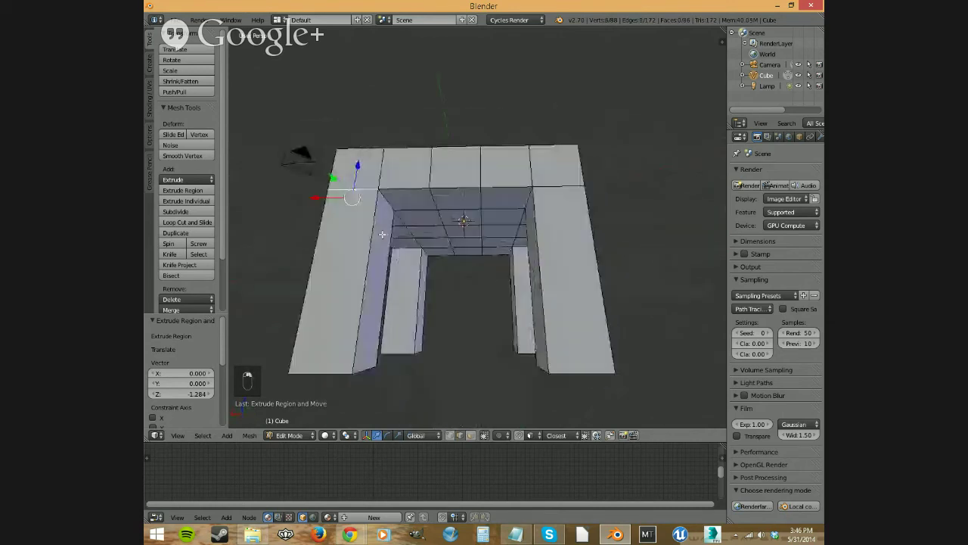
pyautogui.keyDown('alt'); pyautogui.rightClick(433, 199); pyautogui.keyUp('alt')
pyautogui.moveTo(434, 198); pyautogui.dragTo(493, 329, button='middle')
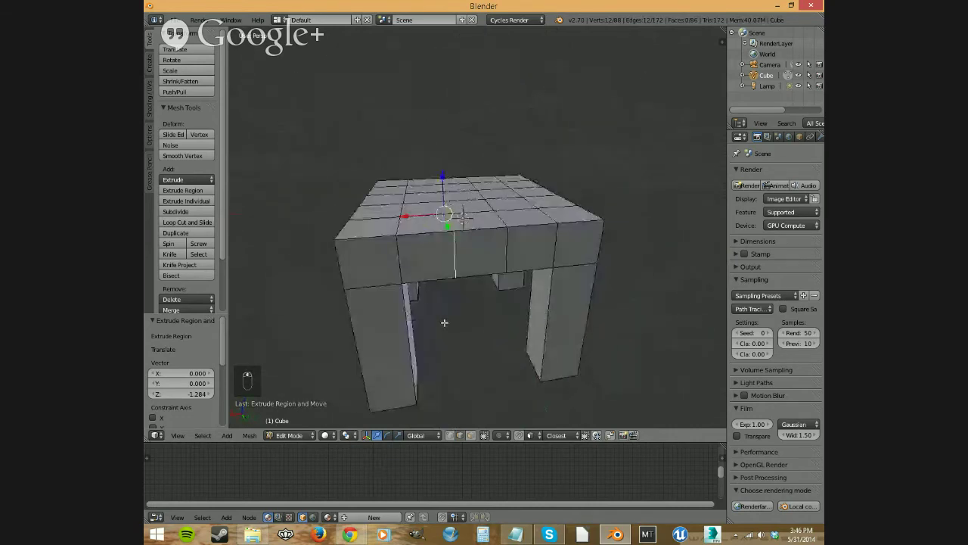
# Try to select the edges of the tabletop's upper rim side by side while working around the table.
pyautogui.rightClick(410, 222)
pyautogui.moveTo(410, 222); pyautogui.dragTo(463, 274, button='middle')
pyautogui.moveTo(559, 284); pyautogui.dragTo(559, 231, button='middle')
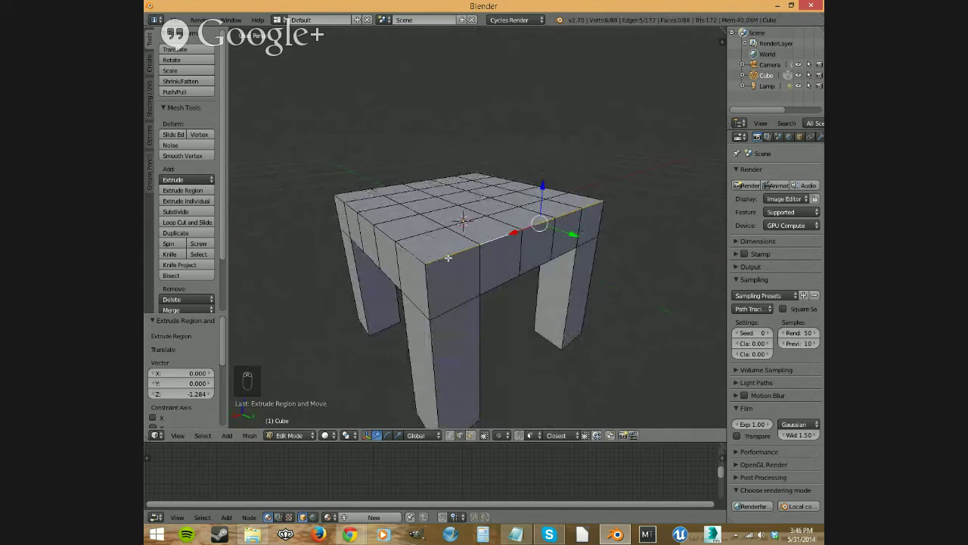
pyautogui.moveTo(430, 284); pyautogui.dragTo(463, 298, button='middle')
pyautogui.moveTo(547, 304); pyautogui.dragTo(560, 279, button='middle')
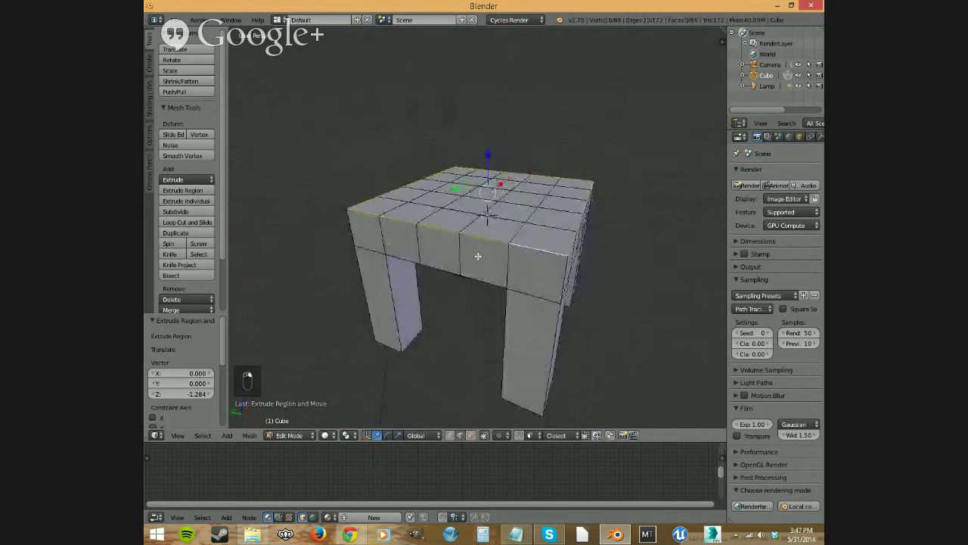
pyautogui.moveTo(478, 257); pyautogui.dragTo(555, 278, button='middle')
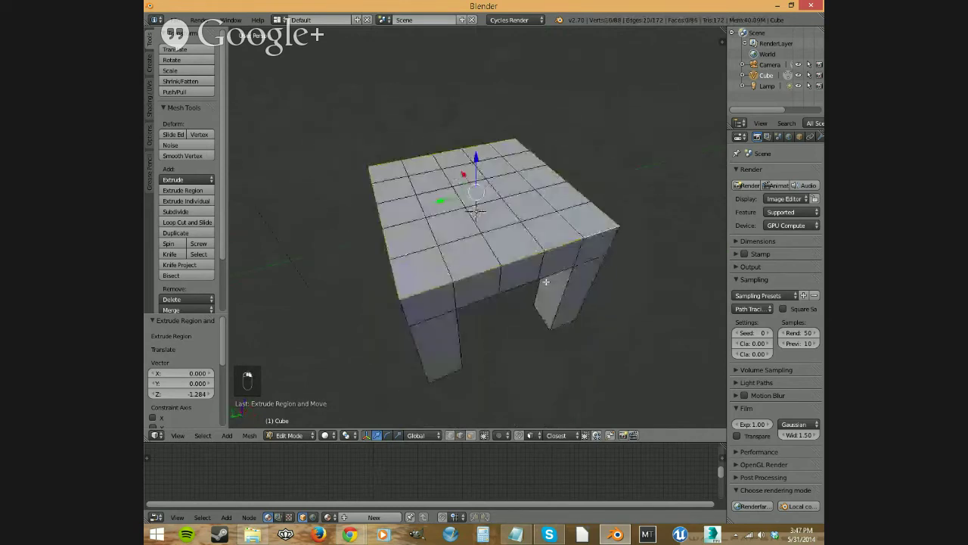
# Restart the selection with the five edges along one side of the tabletop's upper rim.
pyautogui.rightClick(436, 288)
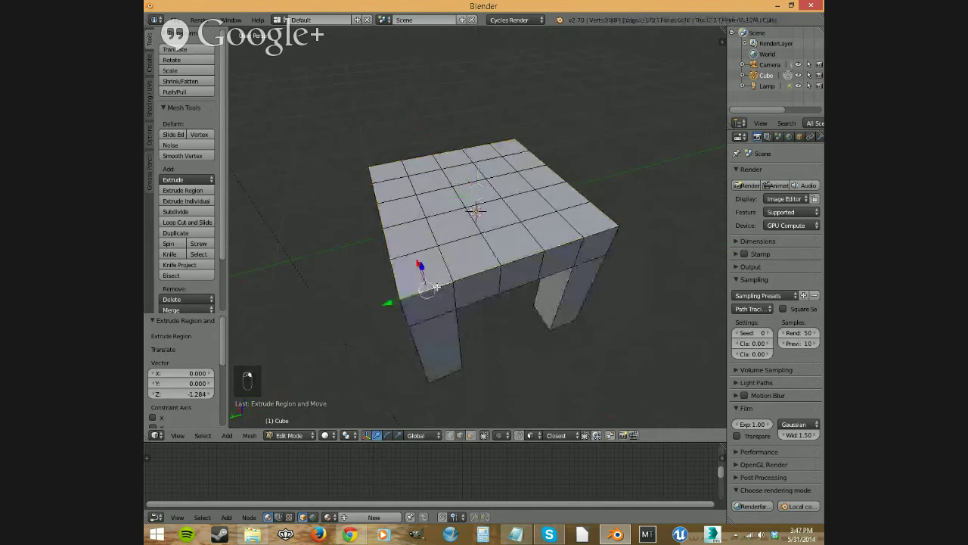
pyautogui.keyDown('shift'); pyautogui.rightClick(526, 262); pyautogui.keyUp('shift')
pyautogui.keyDown('shift'); pyautogui.rightClick(564, 243); pyautogui.keyUp('shift')
pyautogui.keyDown('shift'); pyautogui.rightClick(602, 233); pyautogui.keyUp('shift')
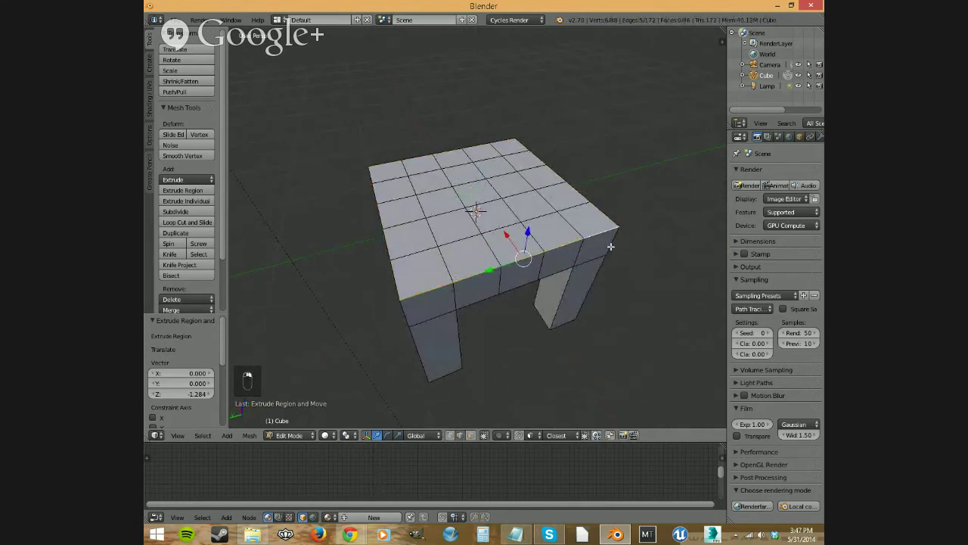
# Add the edges along the other three sides so the selection covers the tabletop's whole upper outline.
pyautogui.moveTo(610, 246); pyautogui.dragTo(426, 276, button='middle')
pyautogui.keyDown('shift'); pyautogui.rightClick(424, 278); pyautogui.keyUp('shift')
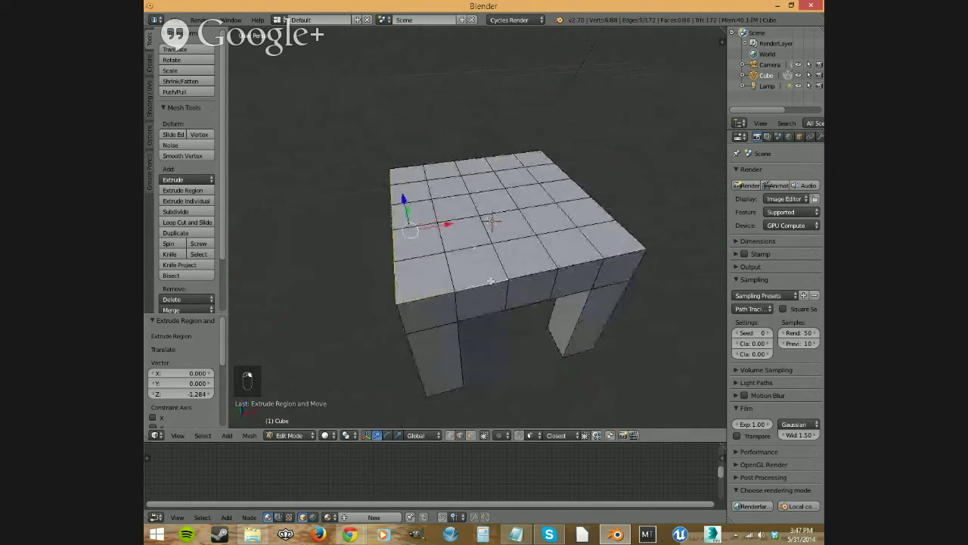
pyautogui.keyDown('shift'); pyautogui.rightClick(546, 270); pyautogui.keyUp('shift')
pyautogui.keyDown('shift'); pyautogui.rightClick(581, 264); pyautogui.keyUp('shift')
pyautogui.keyDown('shift'); pyautogui.rightClick(622, 255); pyautogui.keyUp('shift')
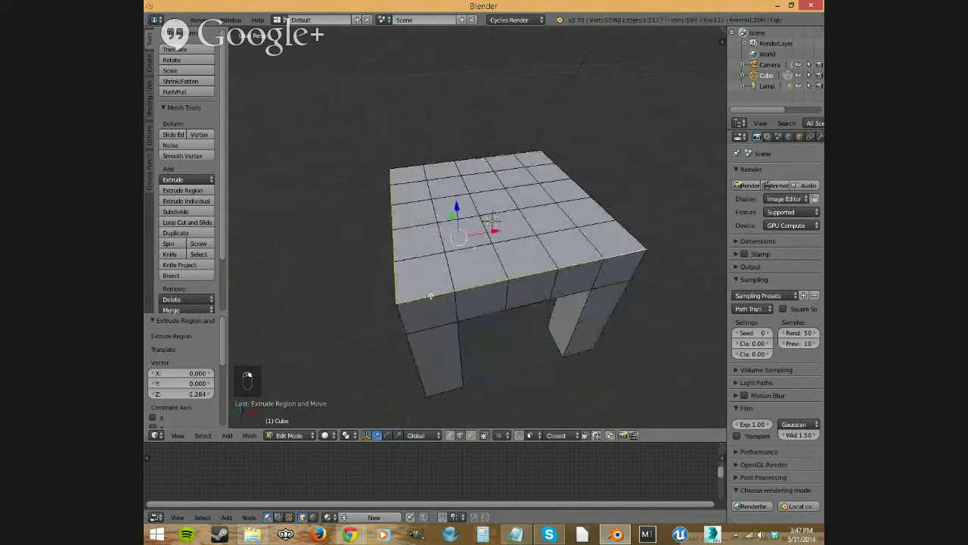
pyautogui.keyDown('shift'); pyautogui.rightClick(398, 281); pyautogui.keyUp('shift')
pyautogui.keyDown('shift'); pyautogui.rightClick(539, 152); pyautogui.keyUp('shift')
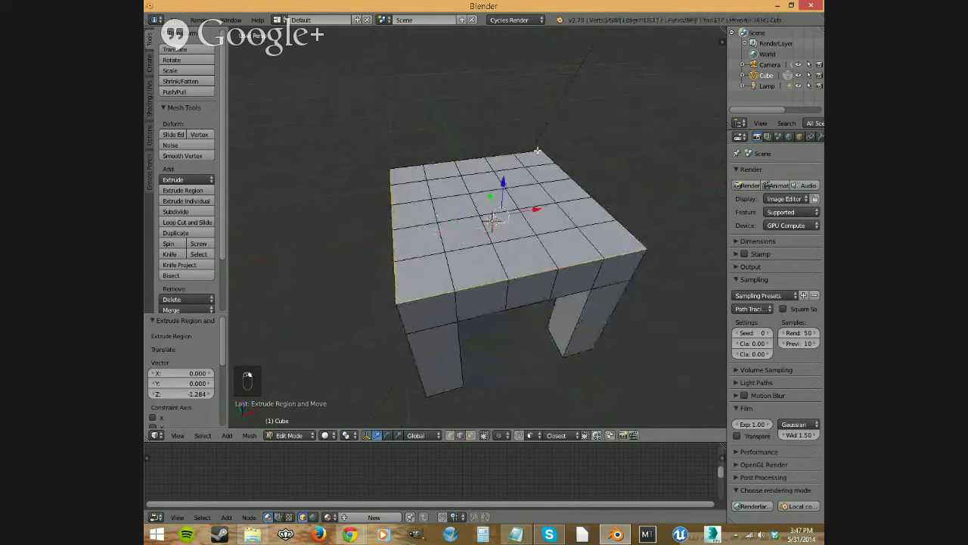
pyautogui.keyDown('shift'); pyautogui.rightClick(497, 159); pyautogui.keyUp('shift')
pyautogui.moveTo(497, 163); pyautogui.dragTo(619, 302, button='middle')
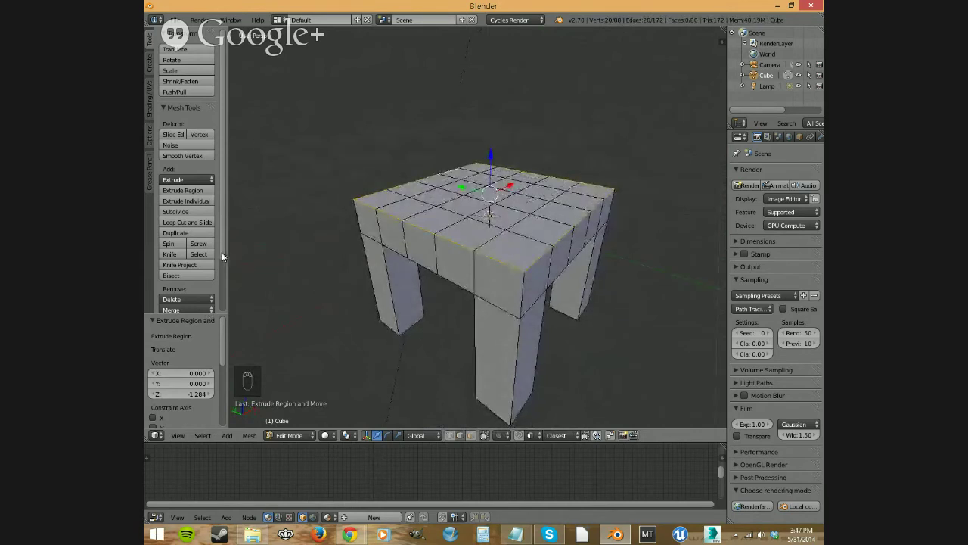
# Bevel the selected edges around the tabletop's upper rim by about 0.043 with one segment.
pyautogui.scroll(-4, 221, 279)
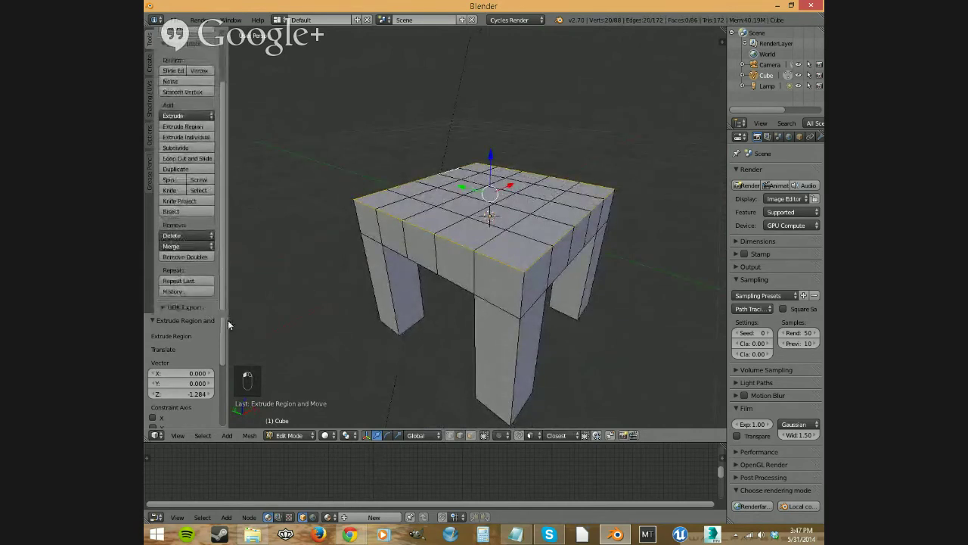
pyautogui.scroll(4, 226, 318)
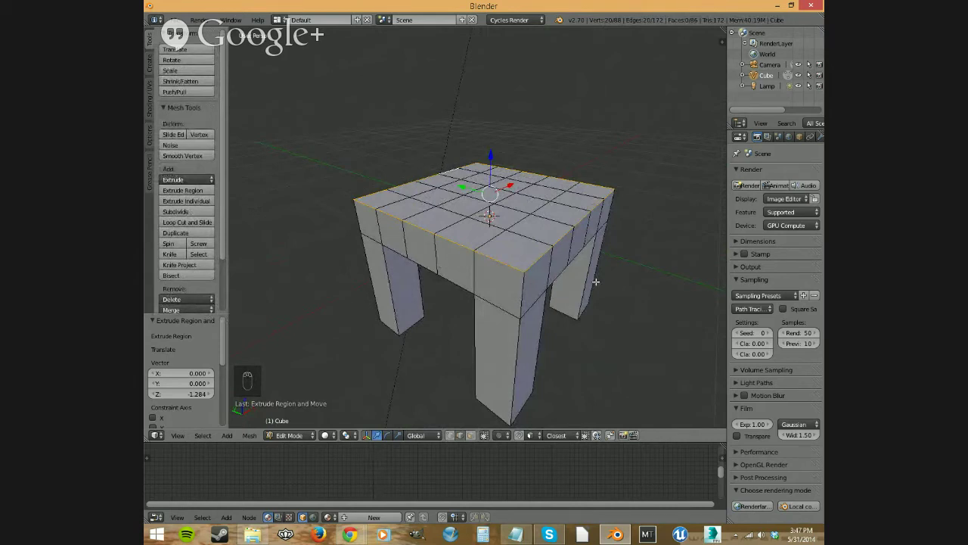
pyautogui.press('w')
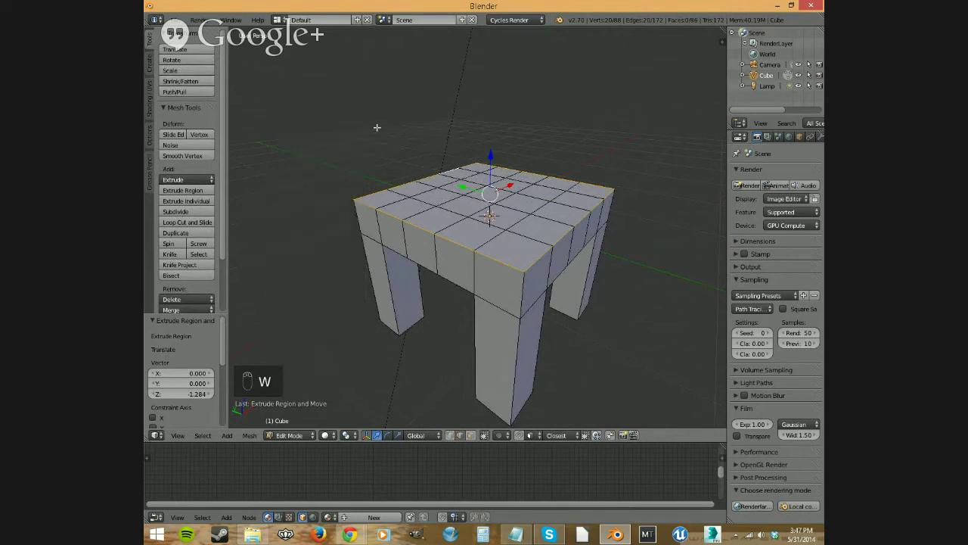
pyautogui.press('w')
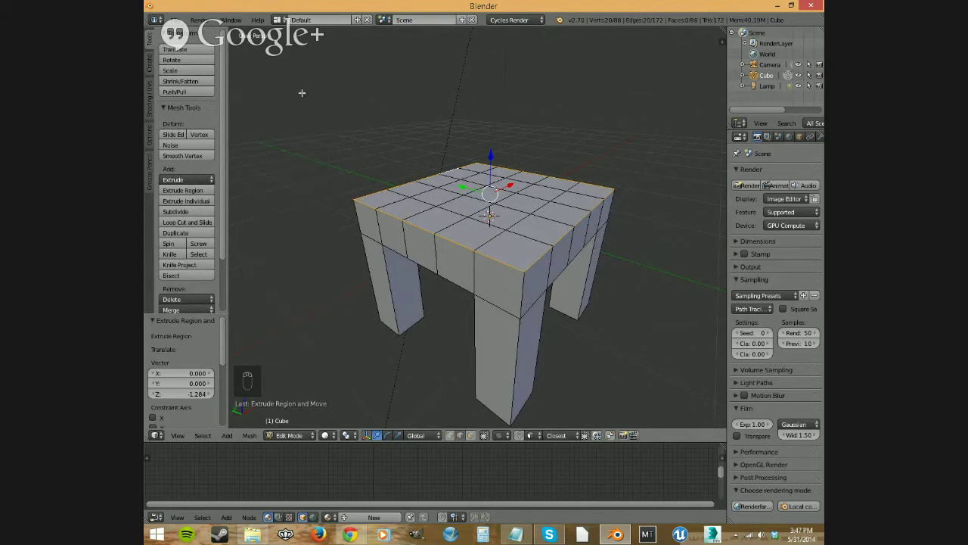
pyautogui.press('w')
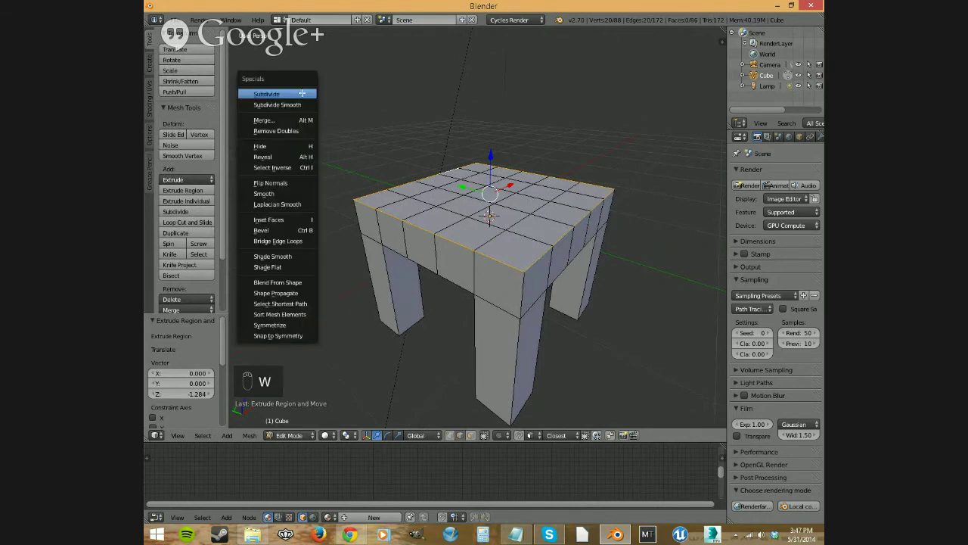
pyautogui.click(304, 229)
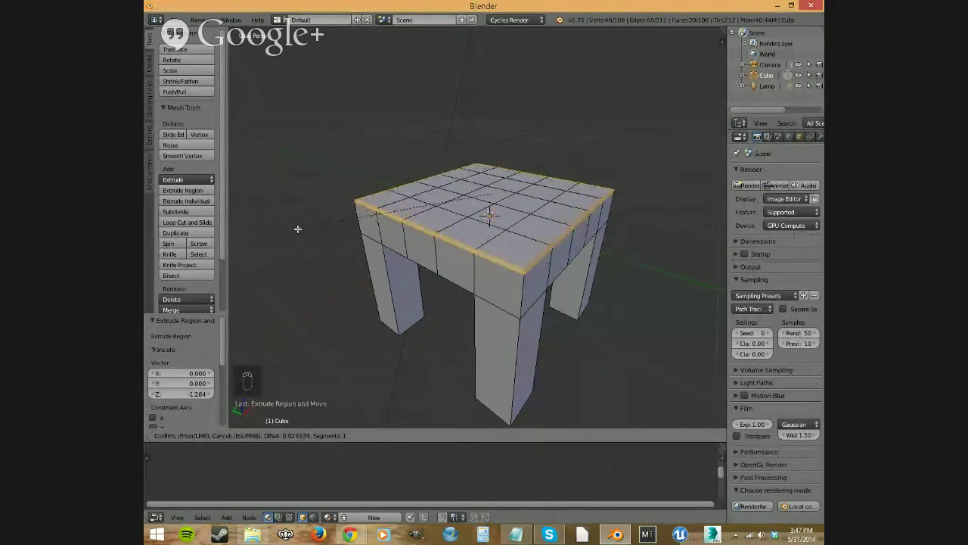
pyautogui.click(297, 228)
pyautogui.moveTo(564, 287)
pyautogui.mouseDown(button='middle')
pyautogui.moveTo(694, 276)
pyautogui.moveTo(620, 288)
pyautogui.moveTo(573, 274)
pyautogui.mouseUp(button='middle')
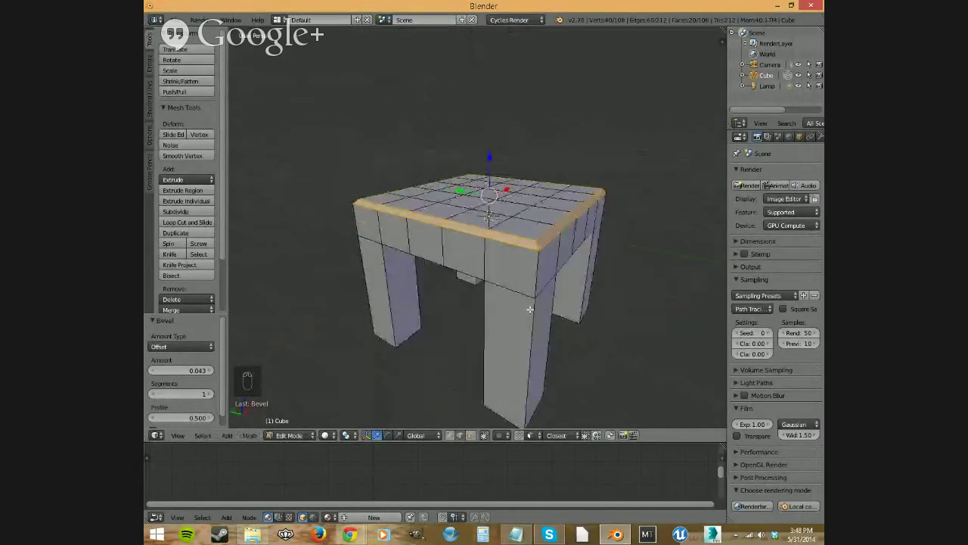
# Try further bevels on the tabletop's selected rim at different offsets, cancelling each one.
pyautogui.moveTo(529, 309); pyautogui.dragTo(510, 318, button='middle')
pyautogui.scroll(-2, 484, 308)
pyautogui.scroll(-2, 510, 318)
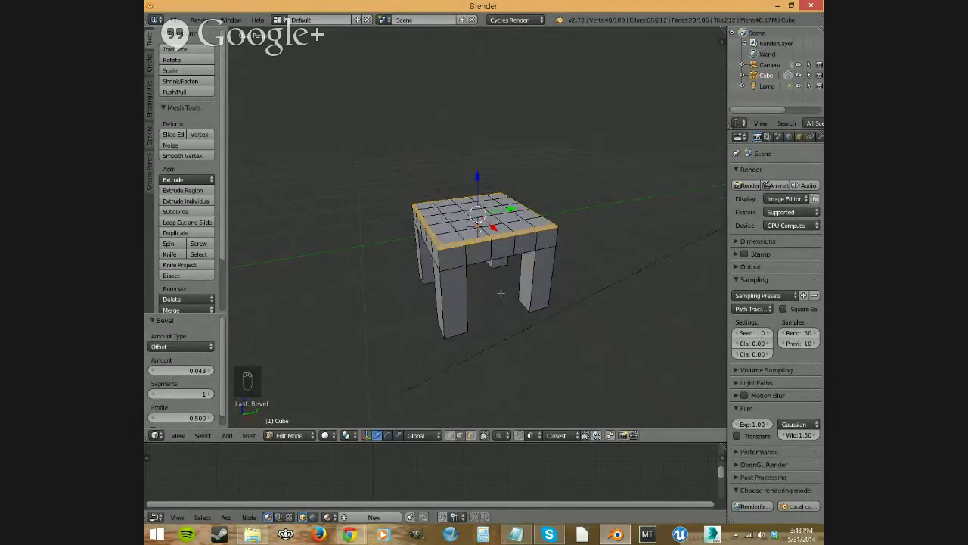
pyautogui.scroll(-2, 504, 228)
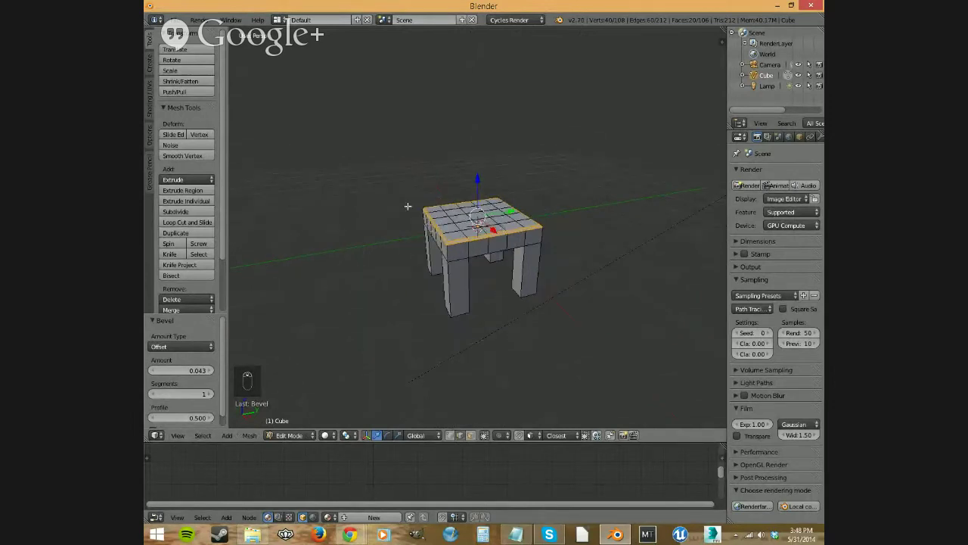
pyautogui.press('w')
pyautogui.hotkey('ctrl', 'b')
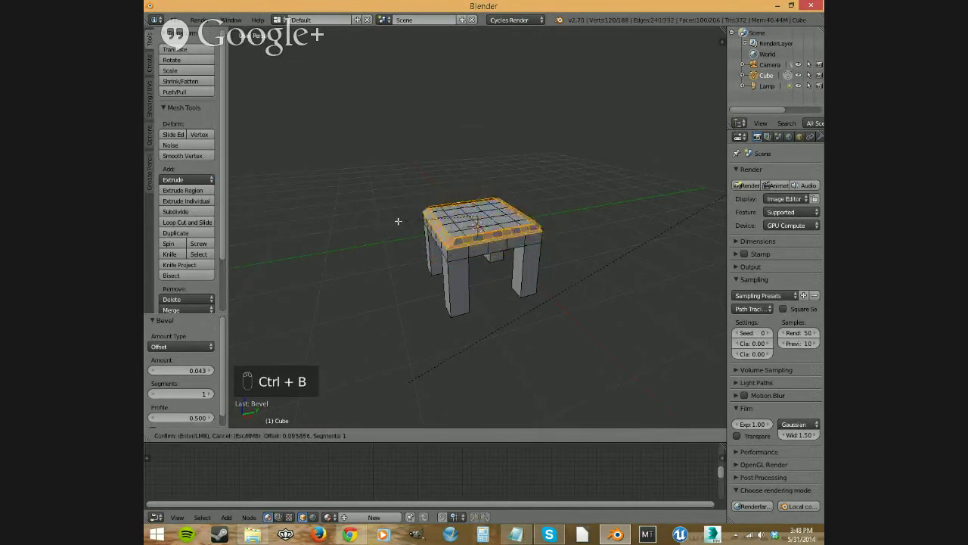
pyautogui.click(394, 223)
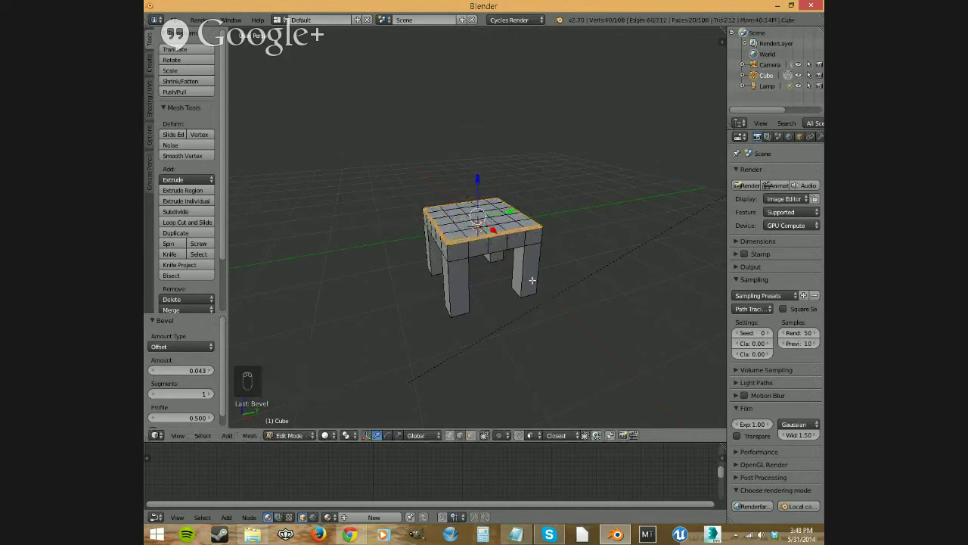
pyautogui.hotkey('ctrl', 'b')
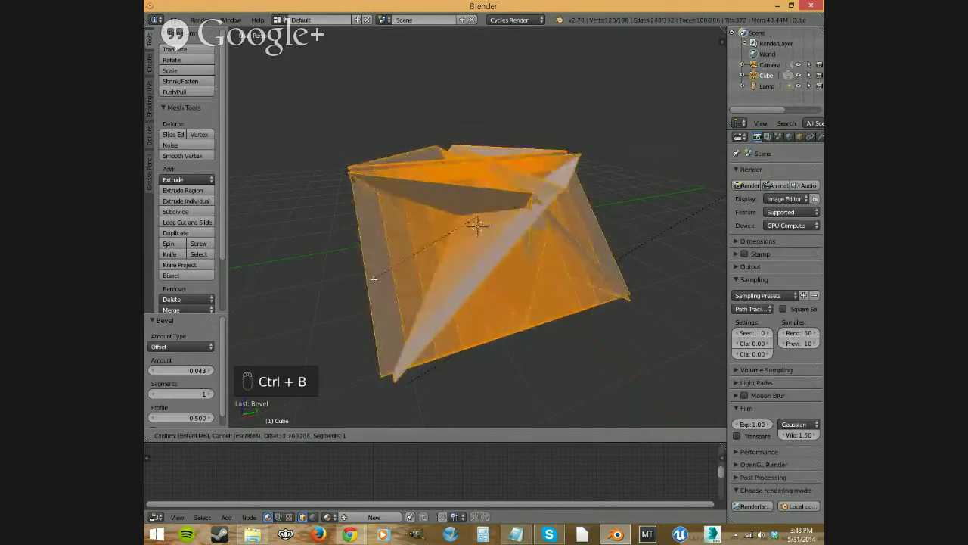
pyautogui.rightClick(374, 279)
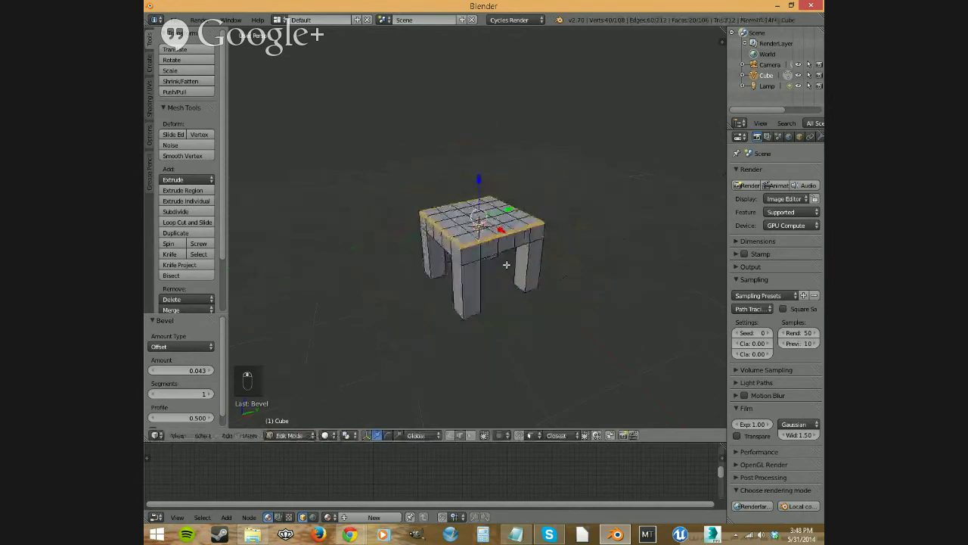
# Try an oversized bevel of about 1.04 on the tabletop's rim, and undo it.
pyautogui.hotkey('ctrl', 'b')
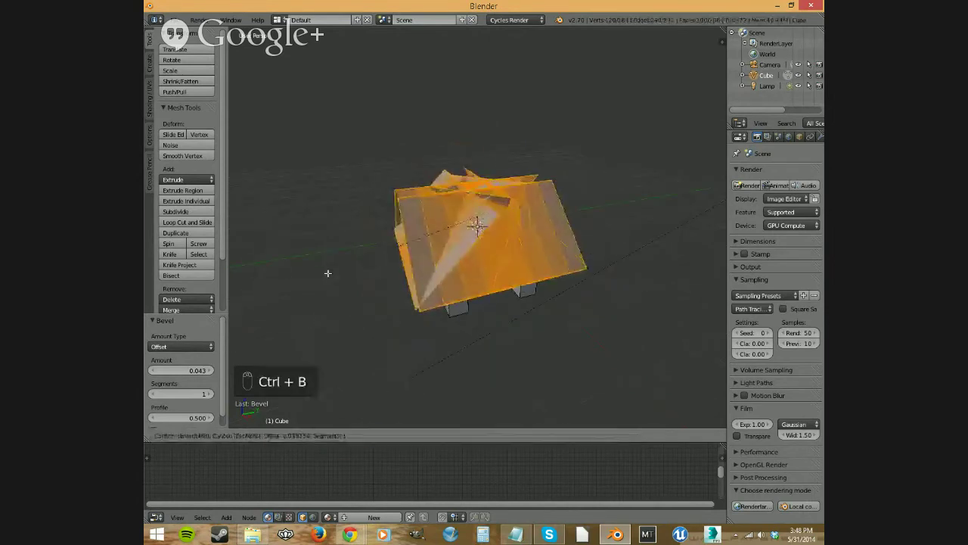
pyautogui.click(327, 273)
pyautogui.moveTo(476, 307); pyautogui.dragTo(594, 306, button='middle')
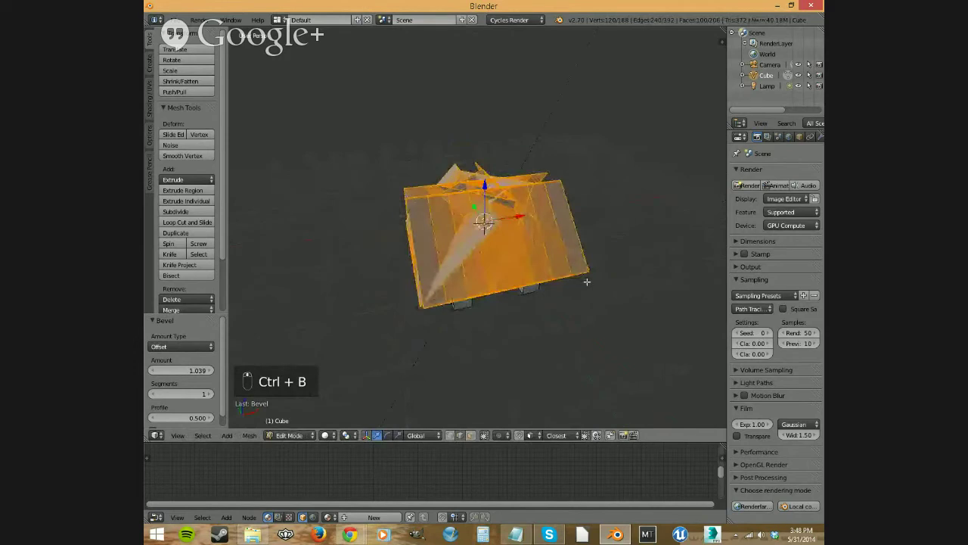
pyautogui.hotkey('ctrl', 'z')
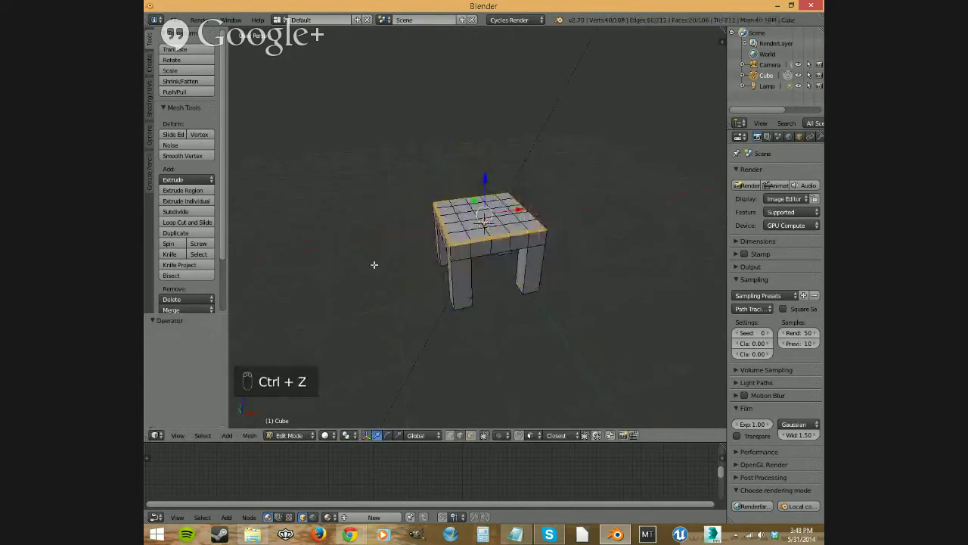
# Compare the bevelled table in Object Mode and Edit Mode, and examine its rim from different sides.
pyautogui.scroll(-4, 205, 214)
pyautogui.scroll(4, 204, 214)
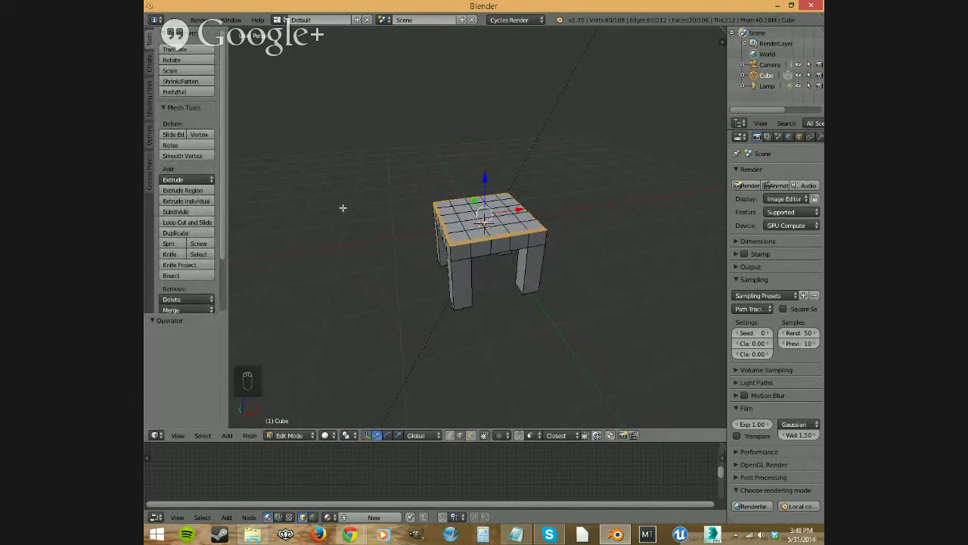
pyautogui.press('Tab')
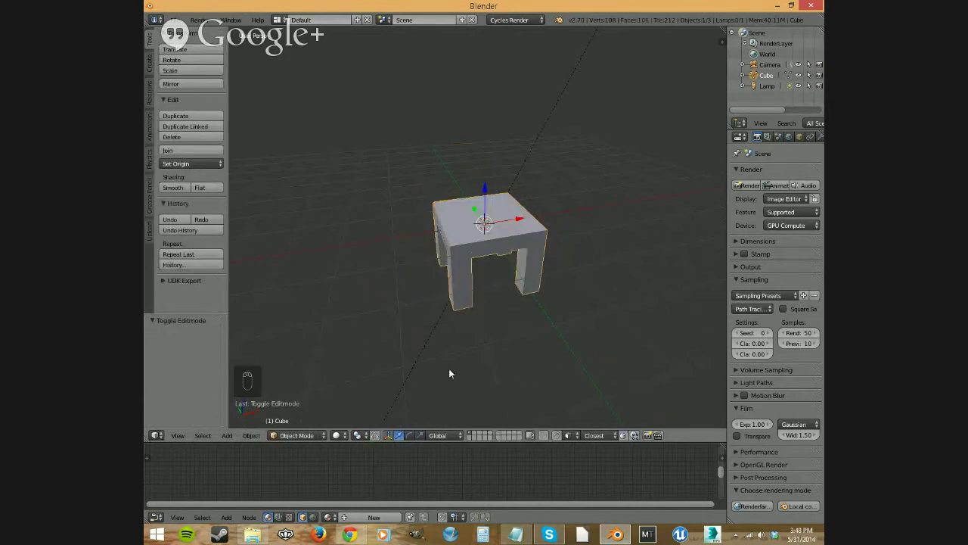
pyautogui.press('Tab')
pyautogui.press('Tab')
pyautogui.press('Tab')
pyautogui.moveTo(522, 339)
pyautogui.mouseDown(button='middle')
pyautogui.moveTo(502, 326)
pyautogui.moveTo(458, 330)
pyautogui.moveTo(525, 328)
pyautogui.mouseUp(button='middle')
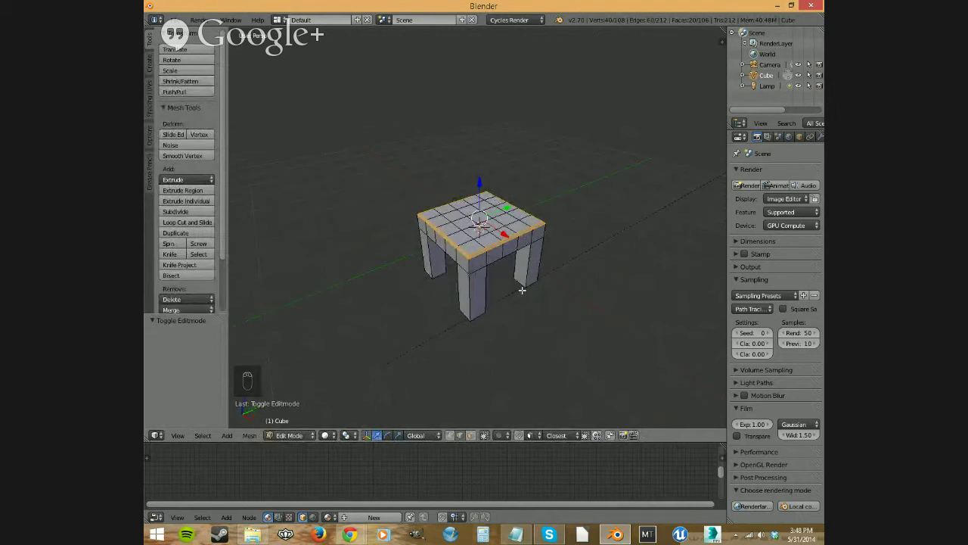
pyautogui.moveTo(522, 290); pyautogui.dragTo(497, 279, button='middle')
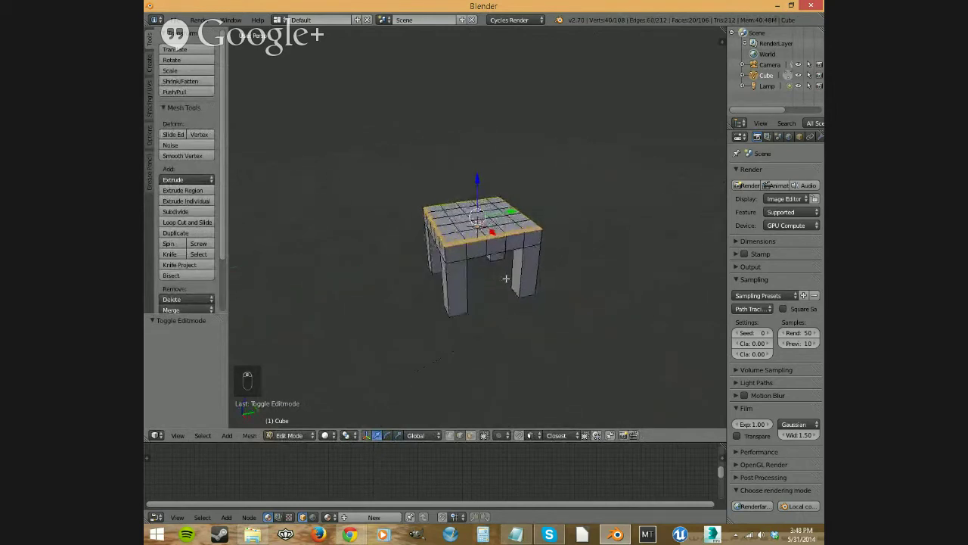
# Select the table's entire mesh and scale it up uniformly by a factor of about 1.63.
pyautogui.press('a')
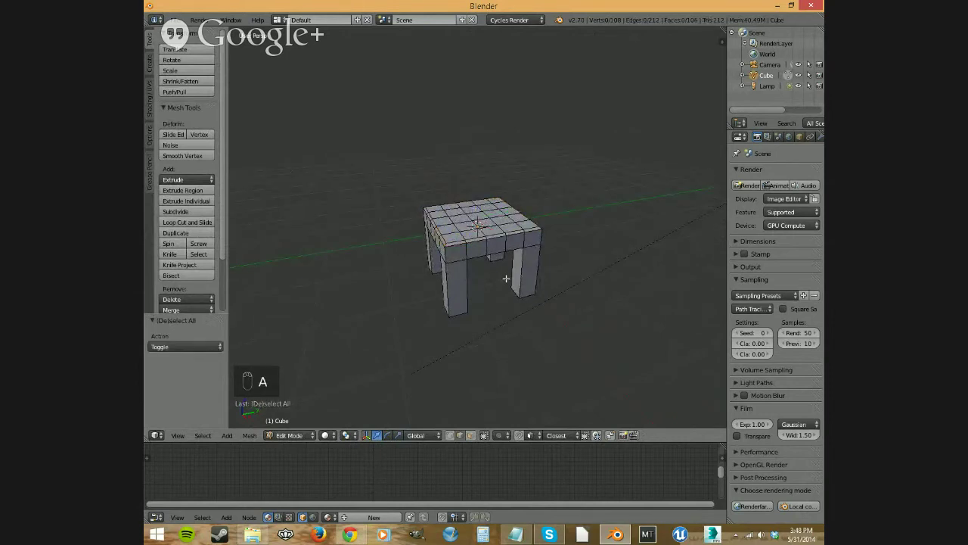
pyautogui.press('a')
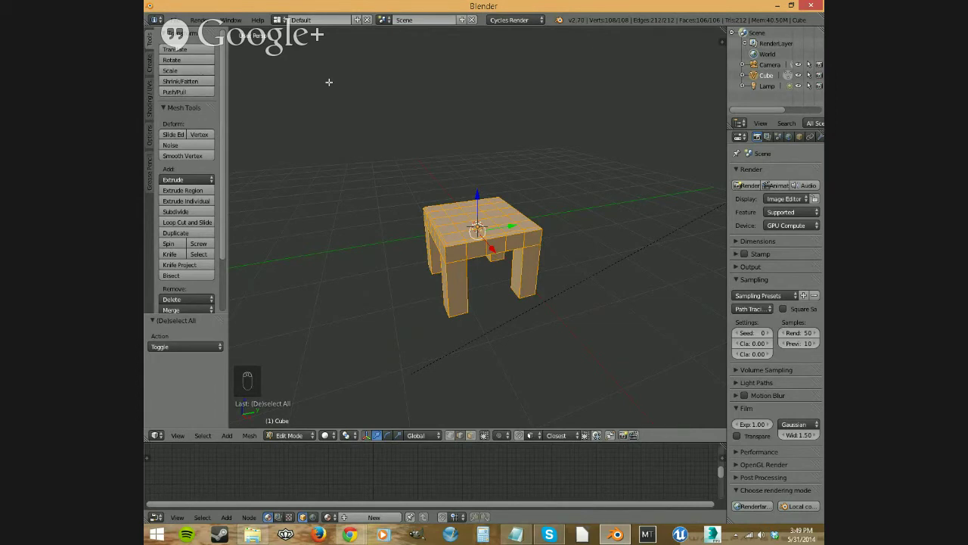
pyautogui.press('s')
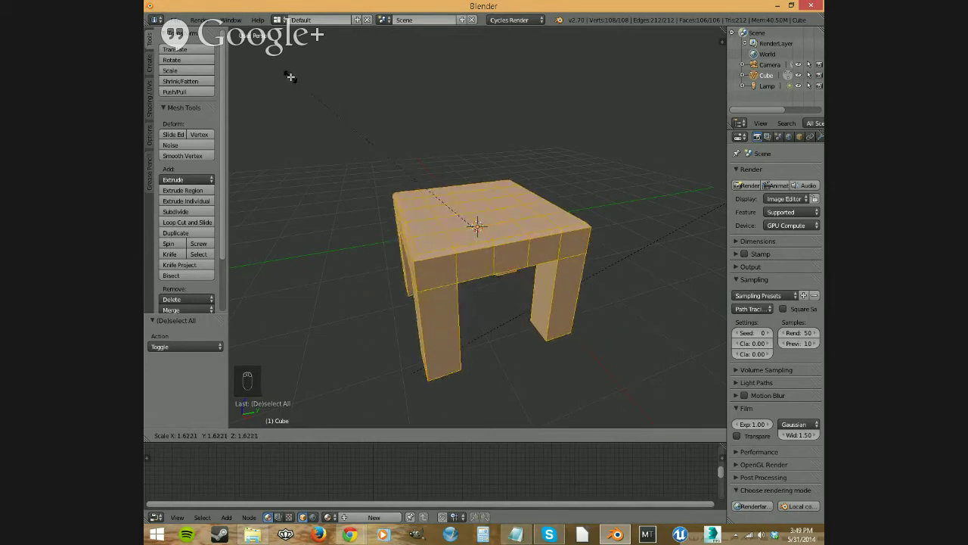
pyautogui.click(291, 77)
# Flatten the whole table by scaling it along the Z axis only, to a factor of about 0.77.
pyautogui.moveTo(541, 307); pyautogui.dragTo(485, 342, button='middle')
pyautogui.scroll(-3, 530, 296)
pyautogui.moveTo(519, 292); pyautogui.dragTo(534, 252, button='middle')
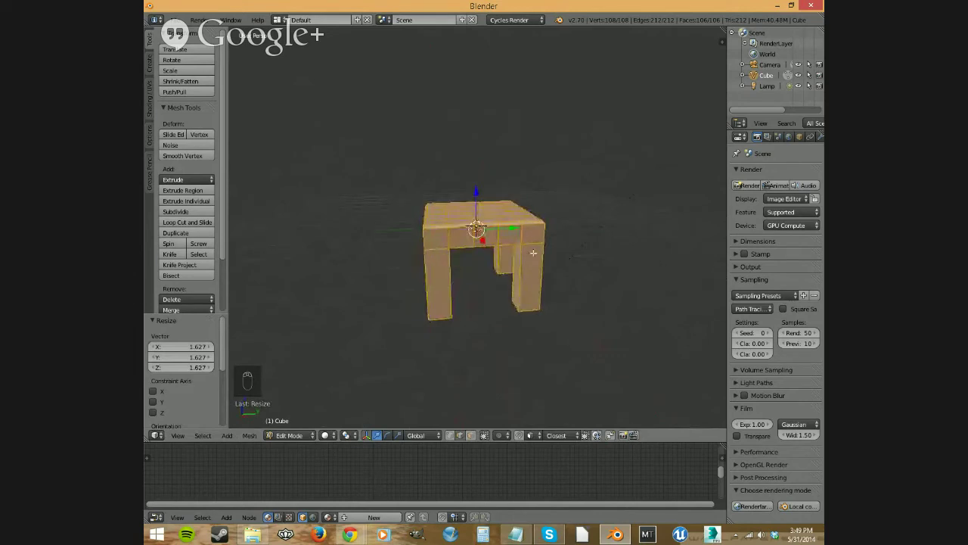
pyautogui.press('s')
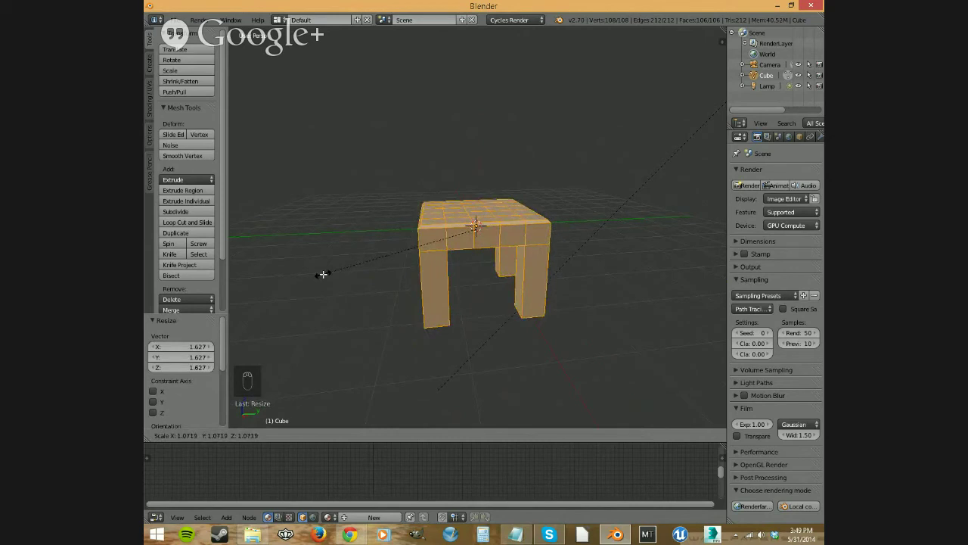
pyautogui.press('z')
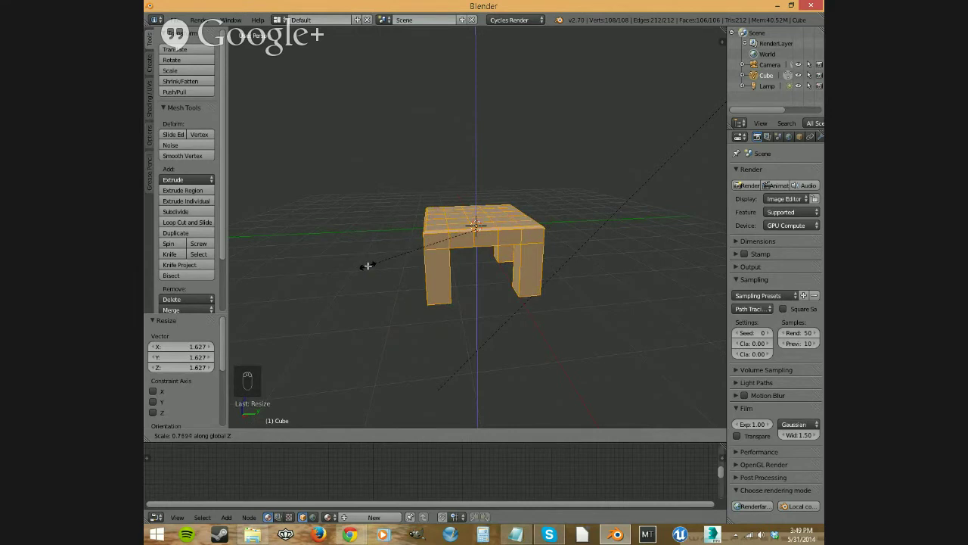
pyautogui.click(368, 266)
pyautogui.hotkey('shift', 'z')
pyautogui.hotkey('shift', 'z')
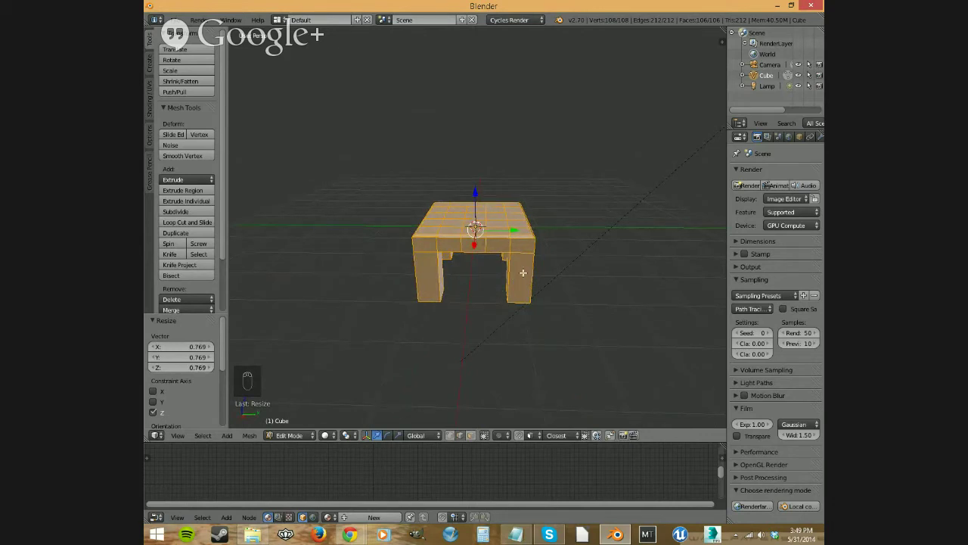
# Widen the whole table by scaling it about 1.40 in X and Y with the Z axis locked.
pyautogui.moveTo(522, 272); pyautogui.dragTo(563, 228, button='middle')
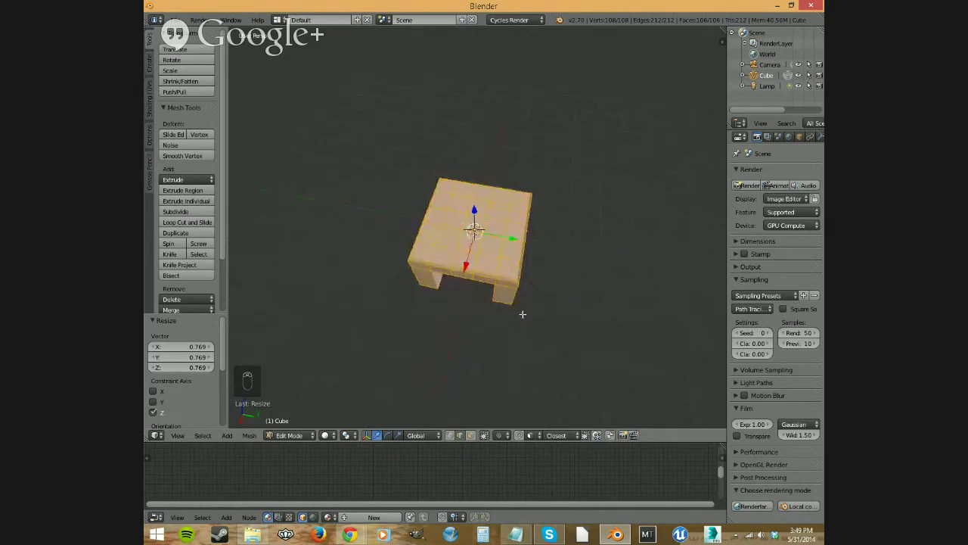
pyautogui.moveTo(523, 314); pyautogui.dragTo(538, 283, button='middle')
pyautogui.press('s')
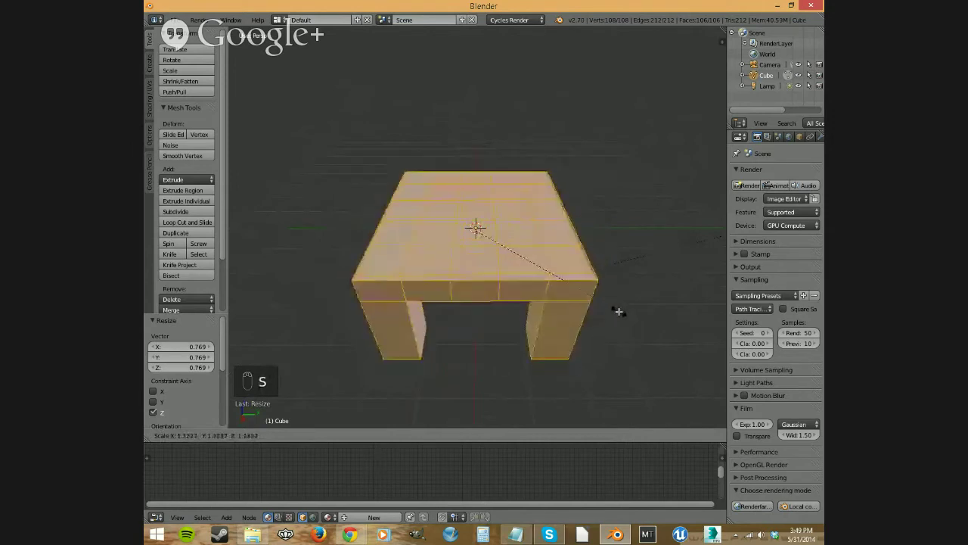
pyautogui.hotkey('shift', 'z')
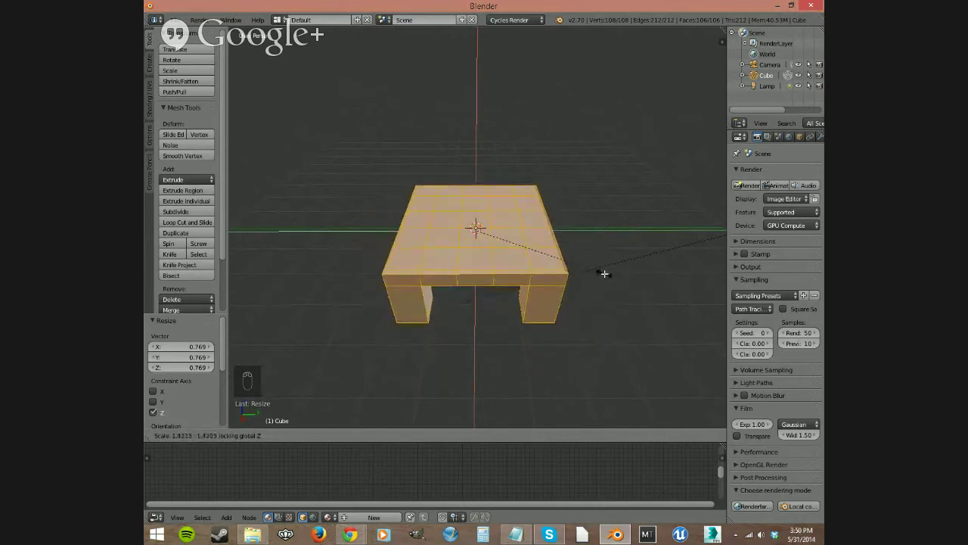
pyautogui.click(603, 272)
# Move the whole table up along the Z axis by about 0.64.
pyautogui.moveTo(603, 270); pyautogui.dragTo(566, 288, button='middle')
pyautogui.press('g')
pyautogui.press('z')
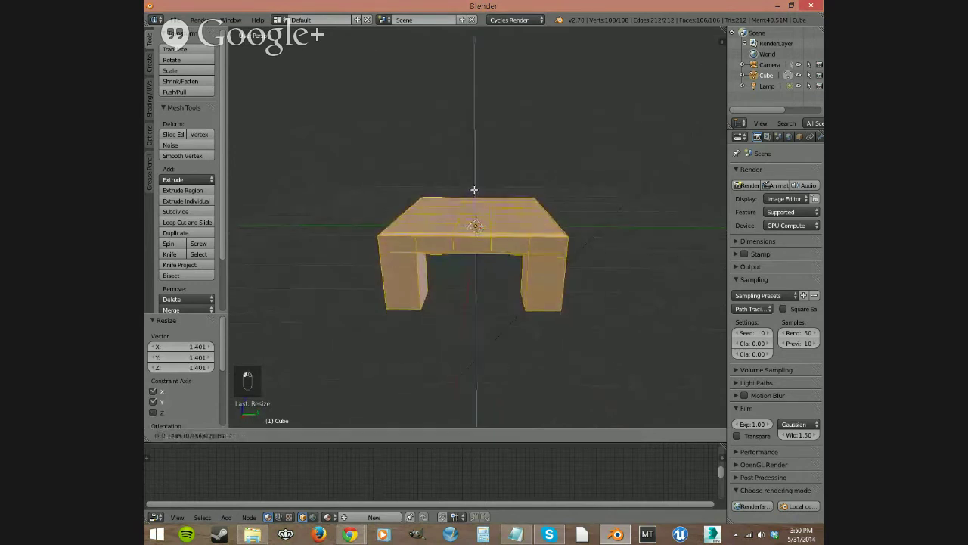
pyautogui.click(489, 217)
# Try a uniform scale on the whole table, and undo it.
pyautogui.moveTo(496, 268)
pyautogui.mouseDown(button='middle')
pyautogui.moveTo(519, 268)
pyautogui.moveTo(494, 285)
pyautogui.mouseUp(button='middle')
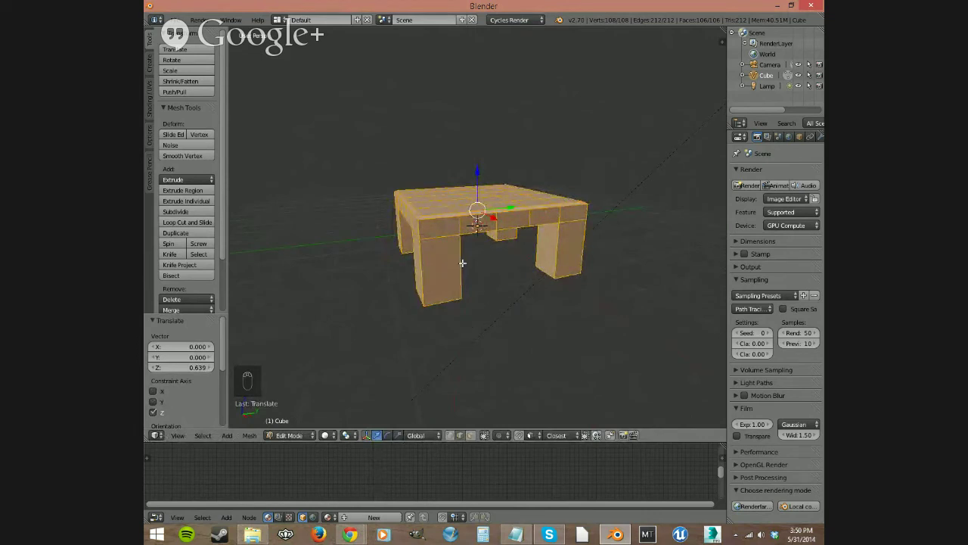
pyautogui.press('s')
pyautogui.click(427, 267)
pyautogui.hotkey('ctrl', 'z')
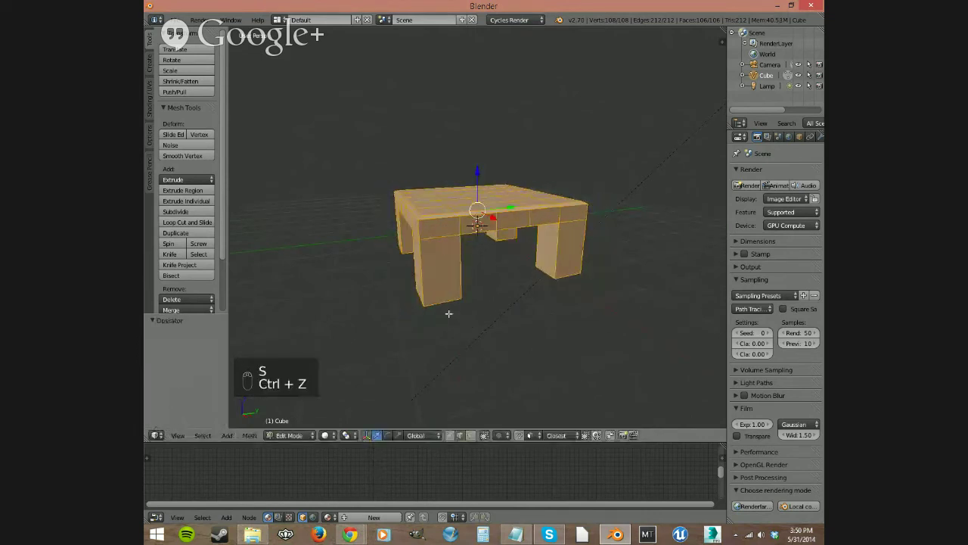
# Switch to face selection and select only the centre face of the tabletop.
pyautogui.moveTo(599, 287)
pyautogui.mouseDown(button='middle')
pyautogui.moveTo(476, 281)
pyautogui.moveTo(584, 274)
pyautogui.moveTo(597, 297)
pyautogui.mouseUp(button='middle')
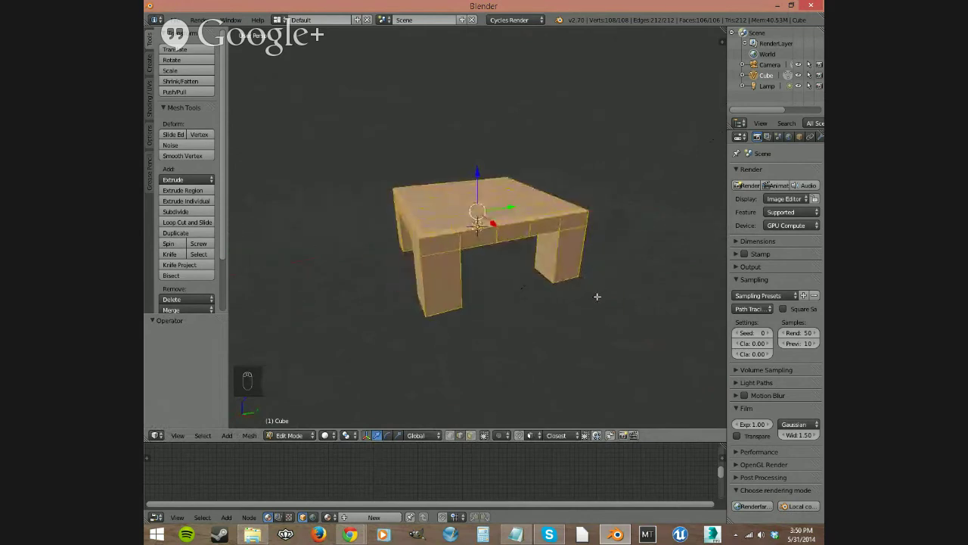
pyautogui.rightClick(481, 197)
pyautogui.moveTo(511, 250); pyautogui.dragTo(482, 341, button='middle')
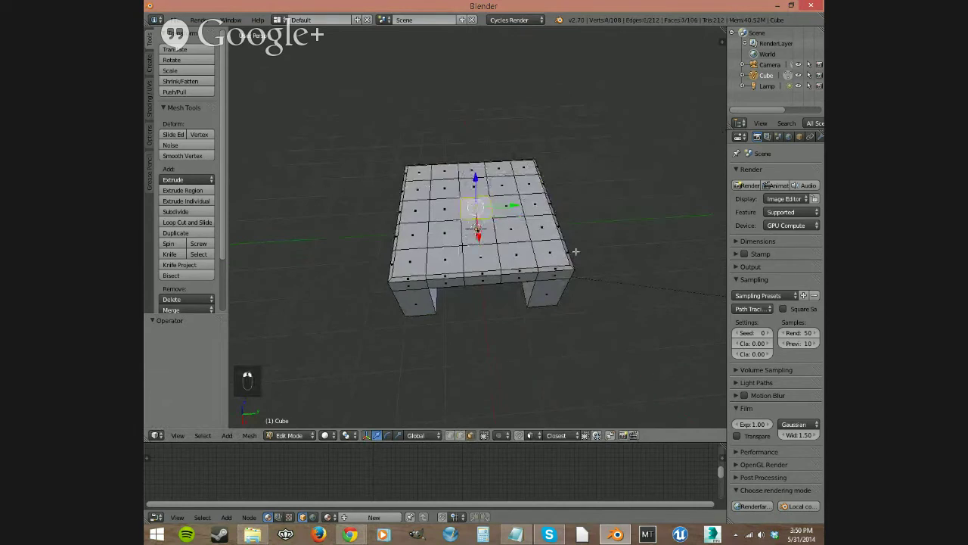
# Try a uniform scale on the centre face of the tabletop.
pyautogui.press('s')
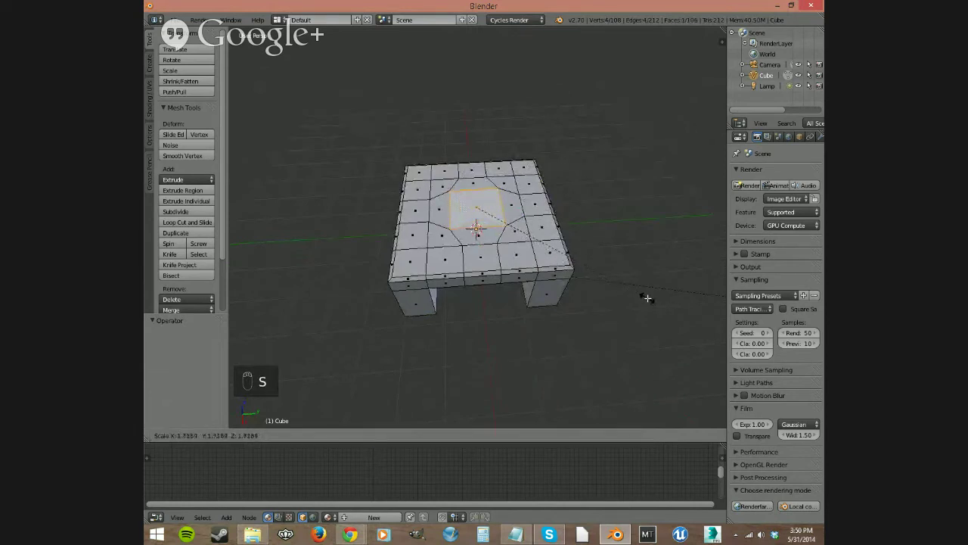
pyautogui.click(522, 236)
pyautogui.moveTo(522, 236); pyautogui.dragTo(484, 255, button='middle')
pyautogui.press('s')
# Try a uniform scale on two adjoining side faces of the nearest table leg.
pyautogui.rightClick(481, 261)
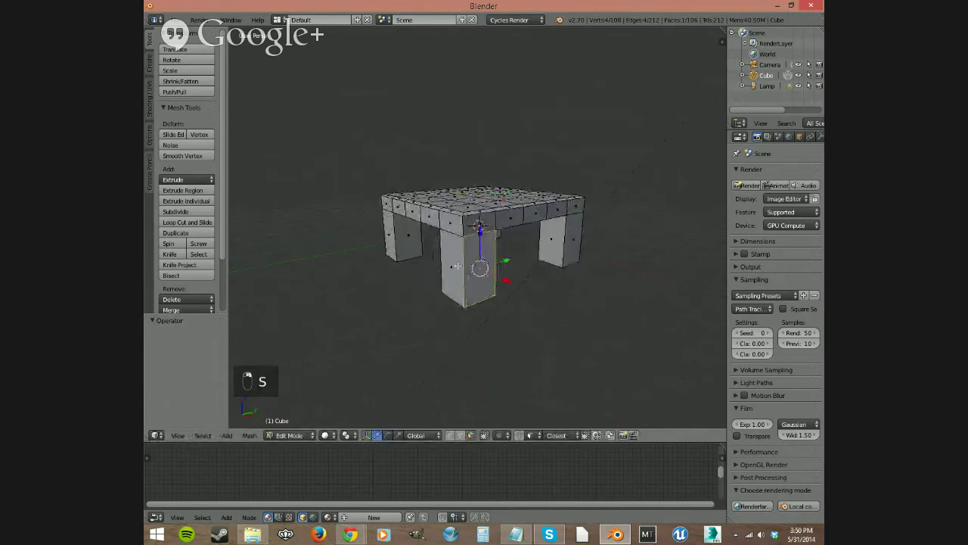
pyautogui.press('s')
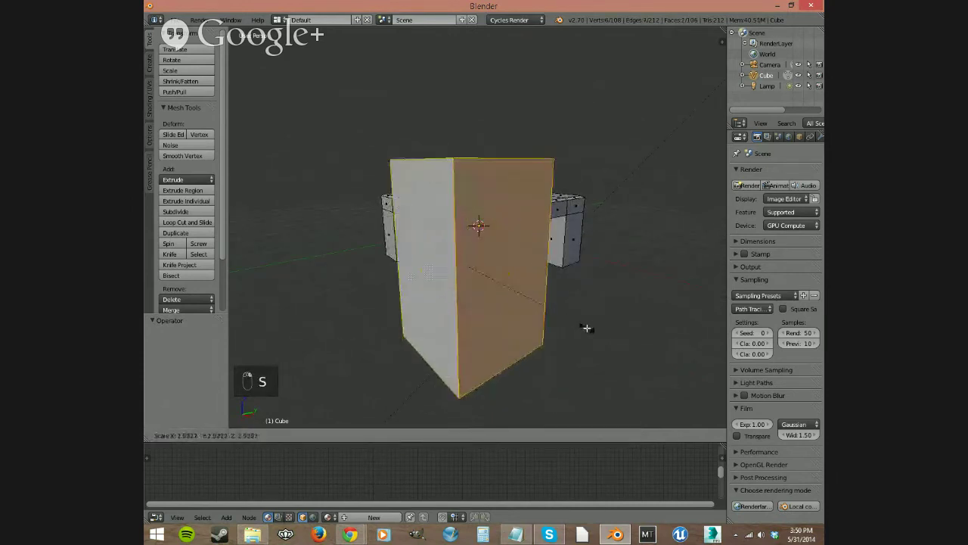
pyautogui.rightClick(482, 271)
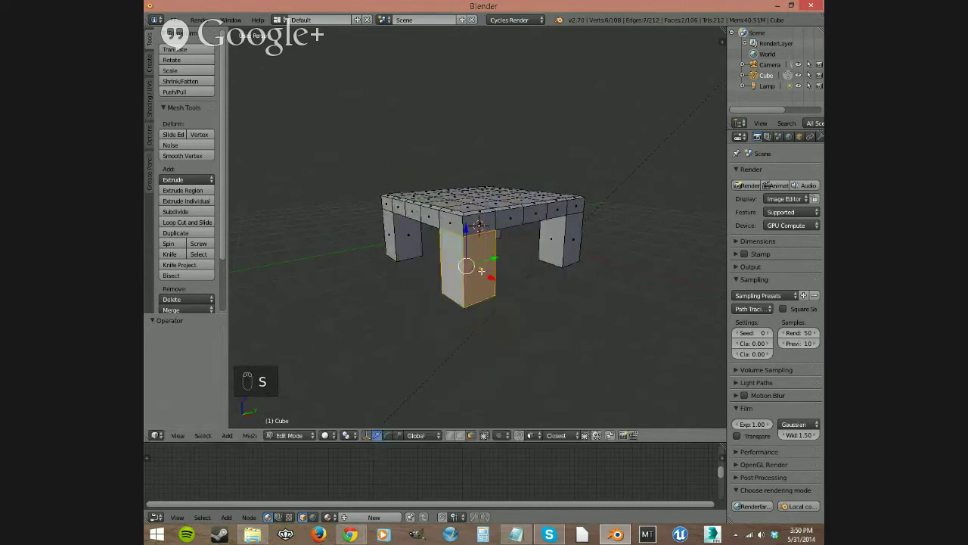
pyautogui.moveTo(630, 312); pyautogui.dragTo(584, 321, button='middle')
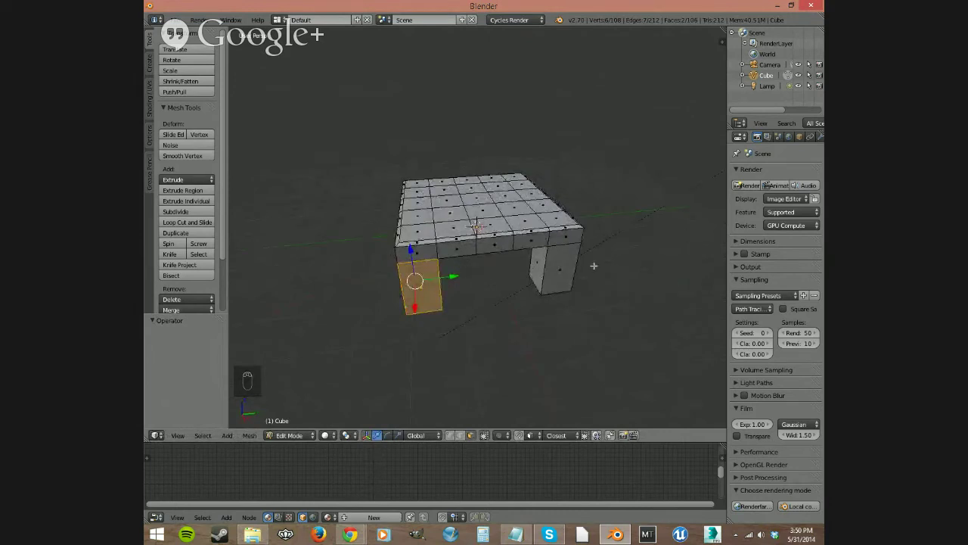
pyautogui.moveTo(516, 262); pyautogui.dragTo(494, 218, button='middle')
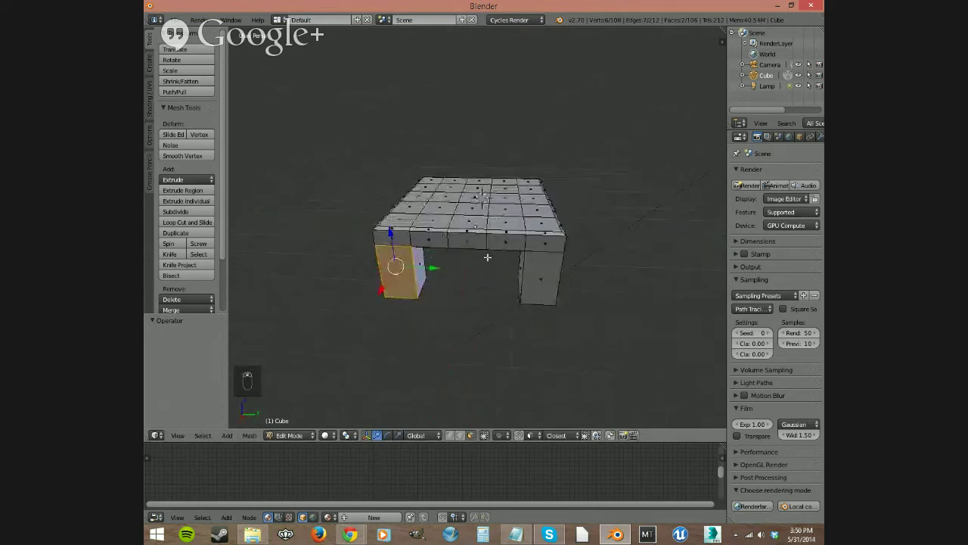
pyautogui.moveTo(487, 258); pyautogui.dragTo(487, 257, button='middle')
pyautogui.moveTo(350, 536)
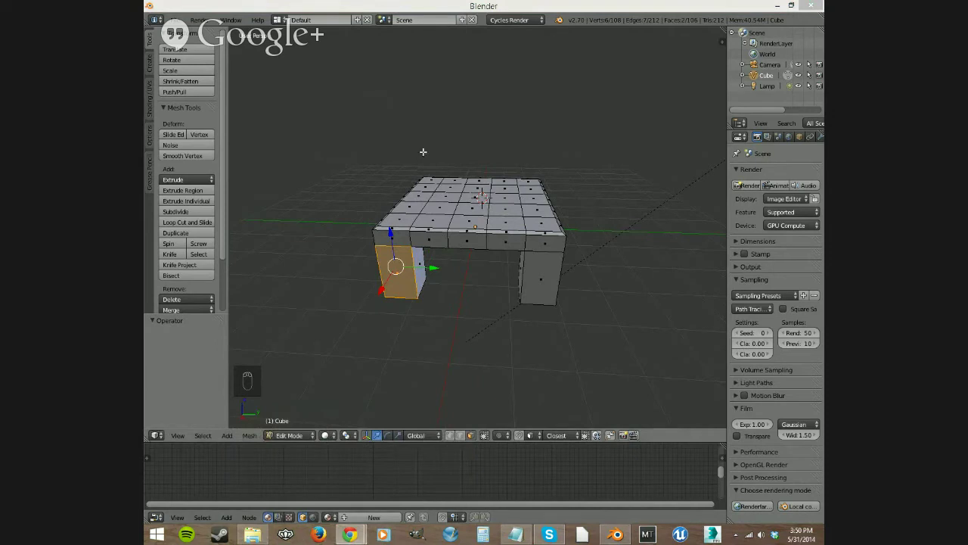
pyautogui.click(461, 14)
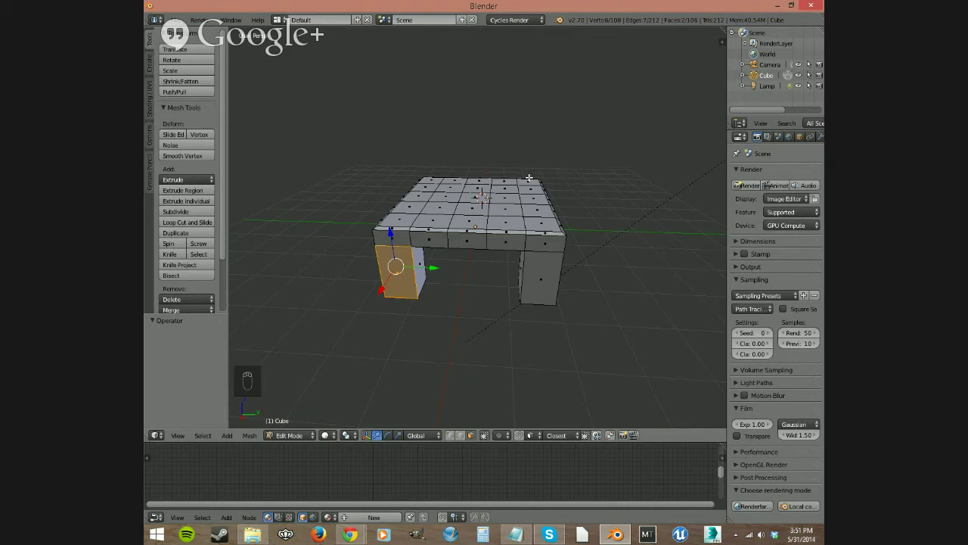
# Leave edit mode on the table and add a UV sphere as a new object.
pyautogui.hotkey('shift', 'a')
pyautogui.press('Tab')
pyautogui.hotkey('shift', 'a')
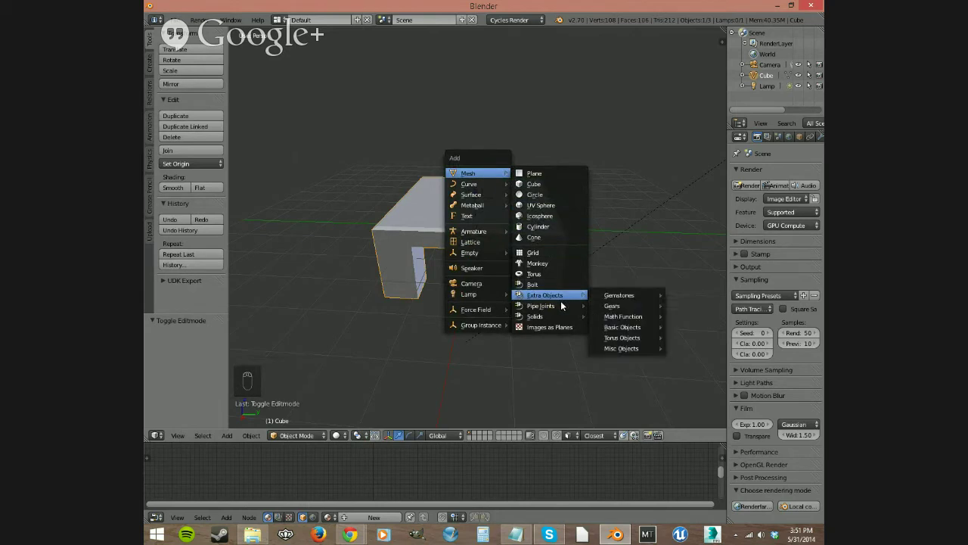
pyautogui.moveTo(553, 317)
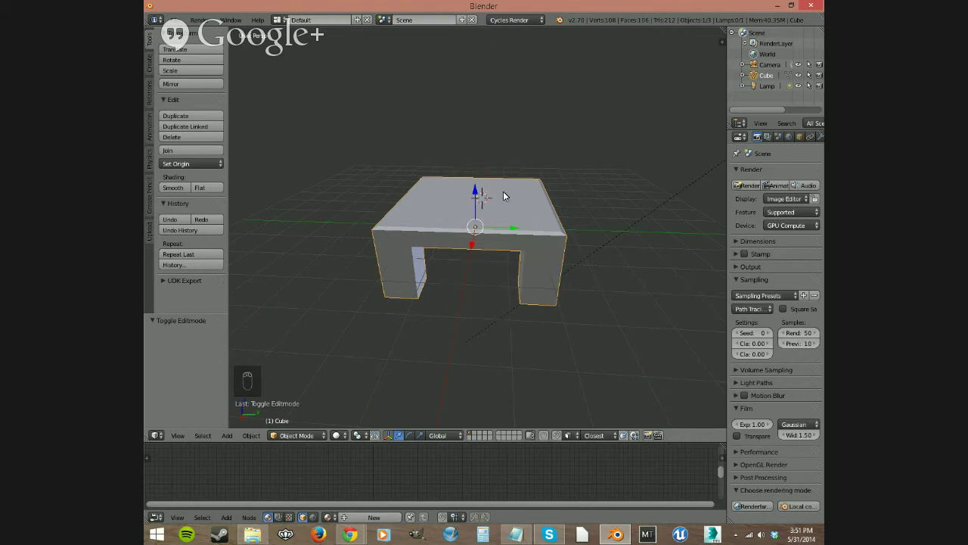
pyautogui.hotkey('shift', 'a')
pyautogui.moveTo(501, 206)
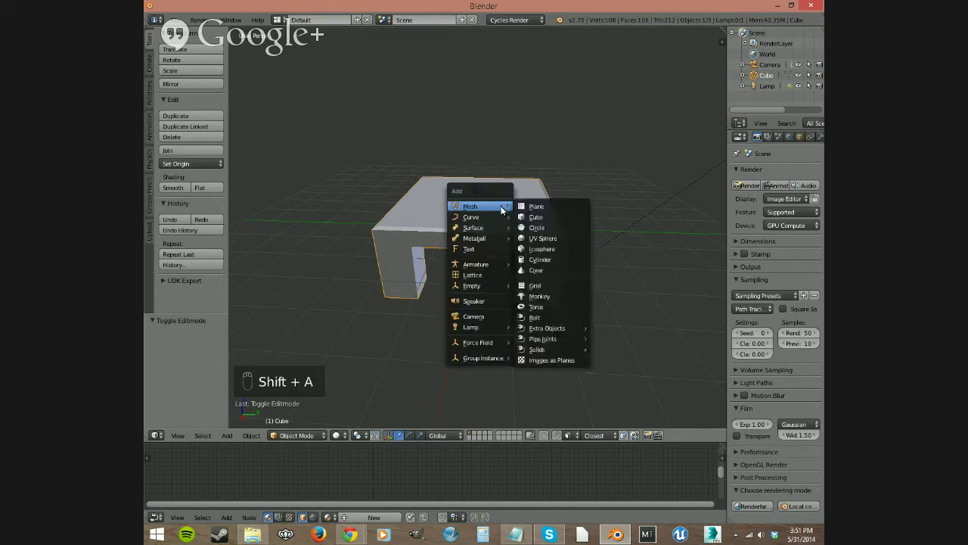
pyautogui.click(550, 239)
# Raise the sphere along the Z axis above the tabletop and put it into edit mode.
pyautogui.moveTo(480, 162); pyautogui.dragTo(482, 115)
pyautogui.press('Tab')
pyautogui.scroll(4, 505, 124)
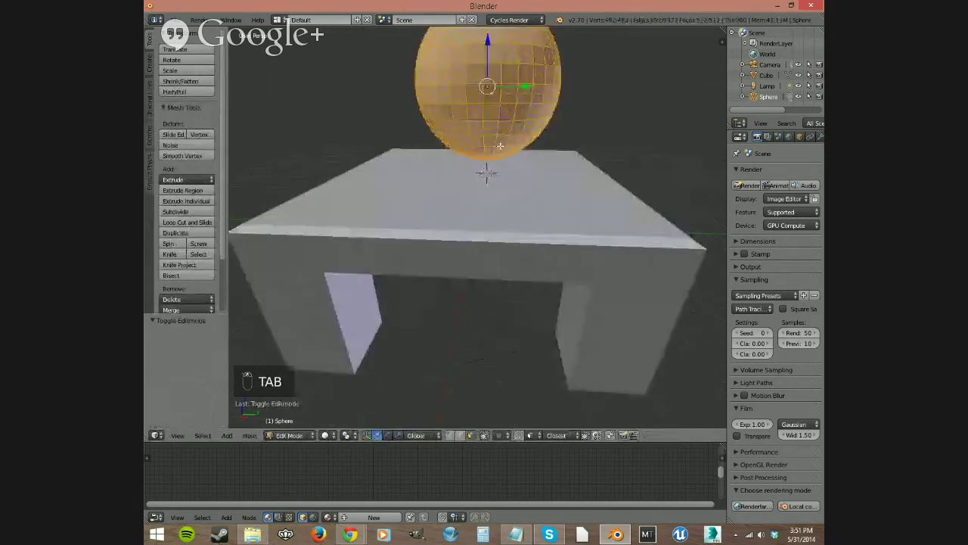
pyautogui.moveTo(505, 127); pyautogui.dragTo(521, 246, button='middle')
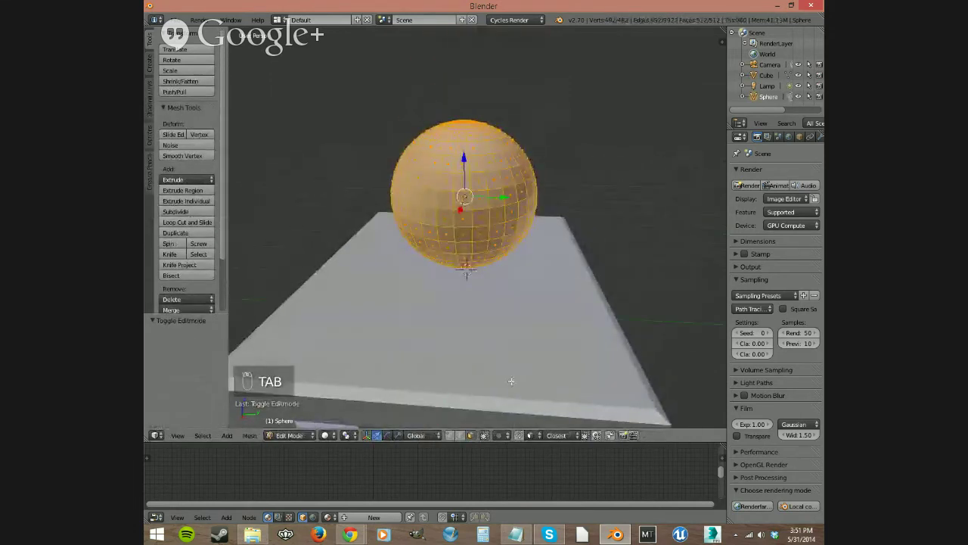
pyautogui.moveTo(497, 325)
pyautogui.mouseDown(button='middle')
pyautogui.moveTo(504, 320)
pyautogui.moveTo(490, 329)
pyautogui.mouseUp(button='middle')
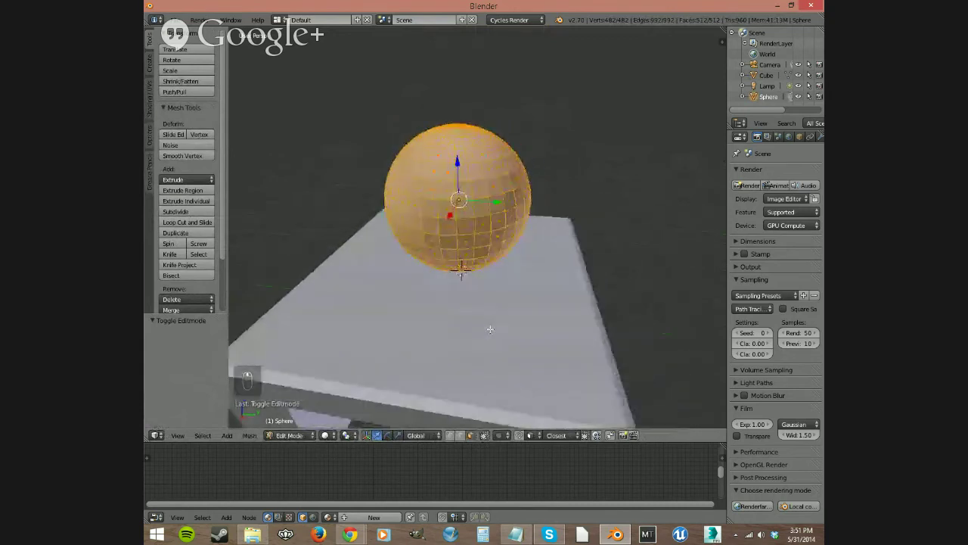
# Select the adjoining horizontal face loops from just above the sphere's middle up towards its pole.
pyautogui.keyDown('alt'); pyautogui.rightClick(474, 190); pyautogui.keyUp('alt')
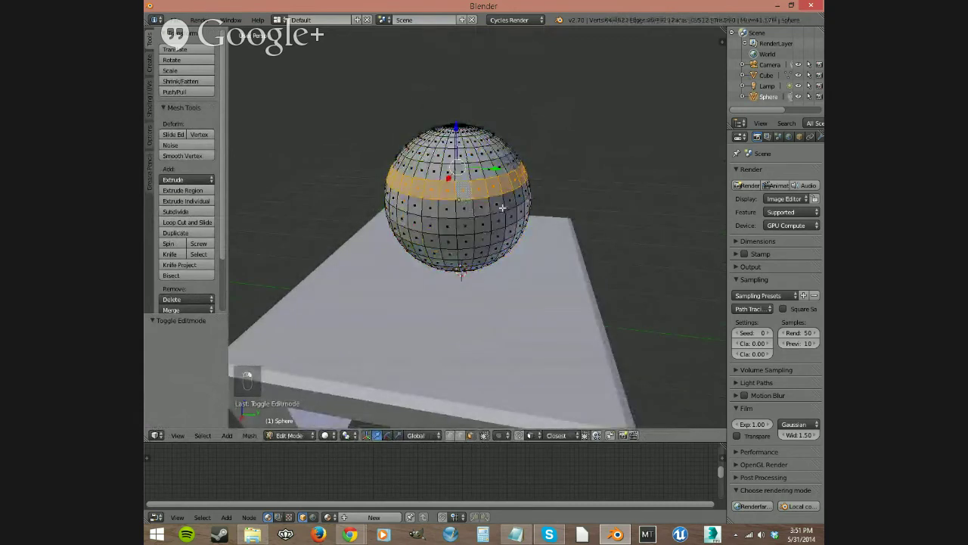
pyautogui.moveTo(512, 205); pyautogui.dragTo(469, 186, button='middle')
pyautogui.keyDown('alt'); pyautogui.keyDown('shift'); pyautogui.rightClick(448, 169); pyautogui.keyUp('shift'); pyautogui.keyUp('alt')
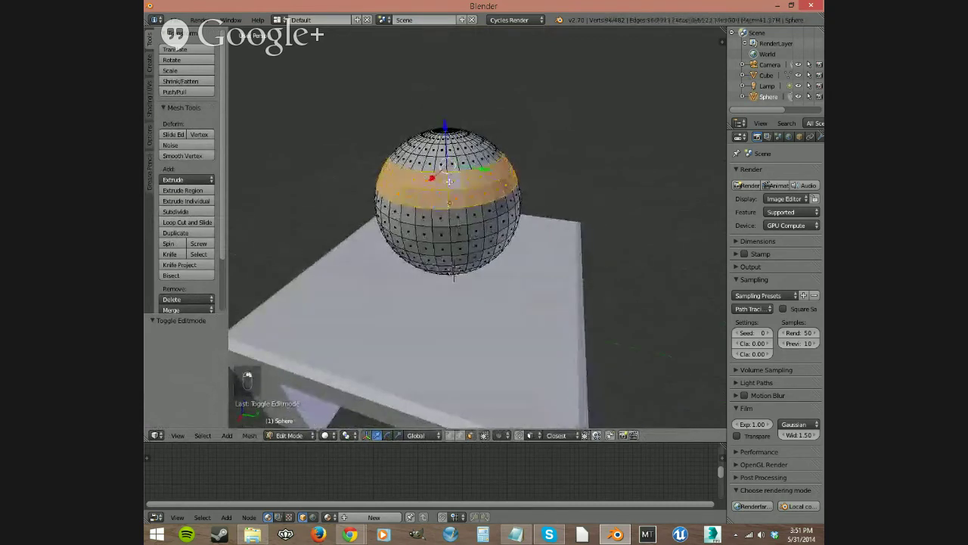
pyautogui.keyDown('alt'); pyautogui.keyDown('shift'); pyautogui.rightClick(446, 155); pyautogui.keyUp('shift'); pyautogui.keyUp('alt')
pyautogui.keyDown('alt'); pyautogui.keyDown('shift'); pyautogui.rightClick(446, 145); pyautogui.keyUp('shift'); pyautogui.keyUp('alt')
pyautogui.keyDown('alt'); pyautogui.keyDown('shift'); pyautogui.rightClick(445, 135); pyautogui.keyUp('shift'); pyautogui.keyUp('alt')
pyautogui.moveTo(445, 136); pyautogui.dragTo(454, 210, button='middle')
# Use circle select to add the sphere's top cap and deselect the stray vertical strip of faces on the lower half.
pyautogui.scroll(5, 454, 210)
pyautogui.moveTo(443, 302); pyautogui.dragTo(464, 345, button='middle')
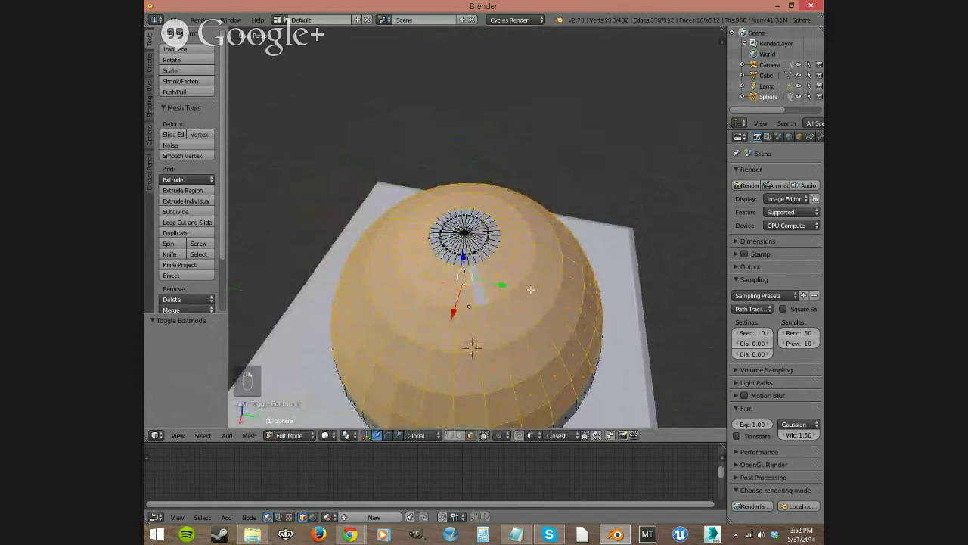
pyautogui.press('c')
pyautogui.moveTo(464, 254)
pyautogui.mouseDown()
pyautogui.moveTo(462, 222)
pyautogui.moveTo(460, 251)
pyautogui.mouseUp()
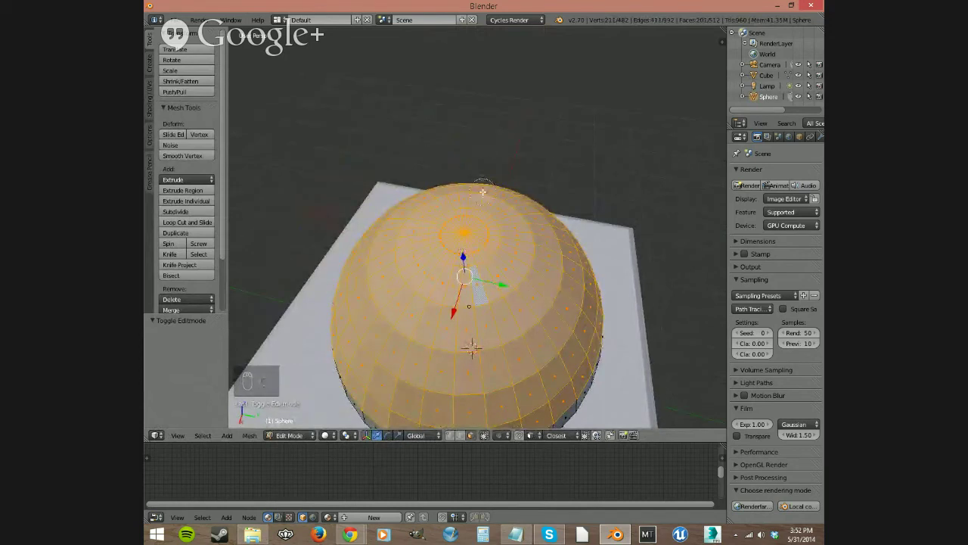
pyautogui.rightClick(497, 221)
pyautogui.moveTo(495, 317); pyautogui.dragTo(506, 271, button='middle')
pyautogui.press('c')
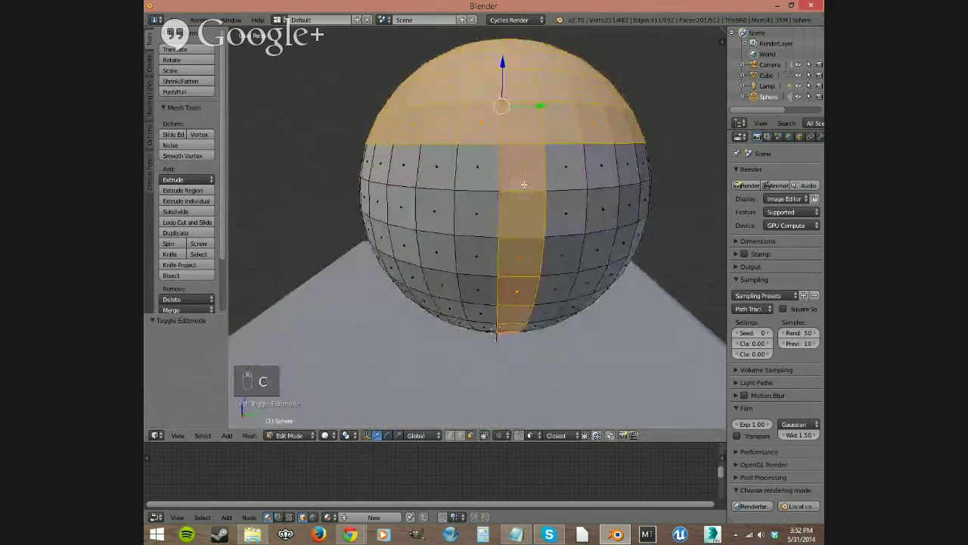
pyautogui.moveTo(523, 173)
pyautogui.mouseDown(button='middle')
pyautogui.moveTo(508, 322)
pyautogui.moveTo(537, 325)
pyautogui.mouseUp(button='middle')
pyautogui.press('c')
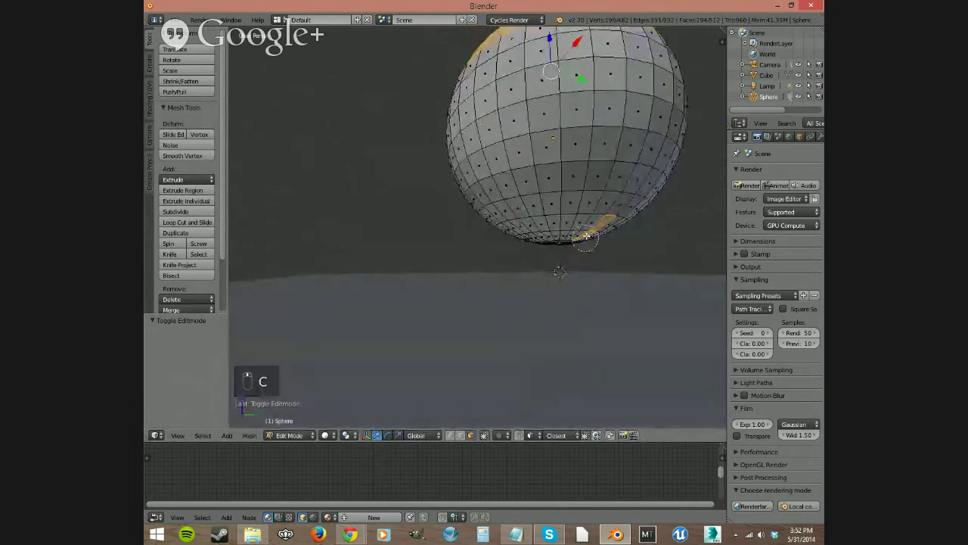
pyautogui.press('Escape')
pyautogui.moveTo(601, 177); pyautogui.dragTo(572, 250, button='middle')
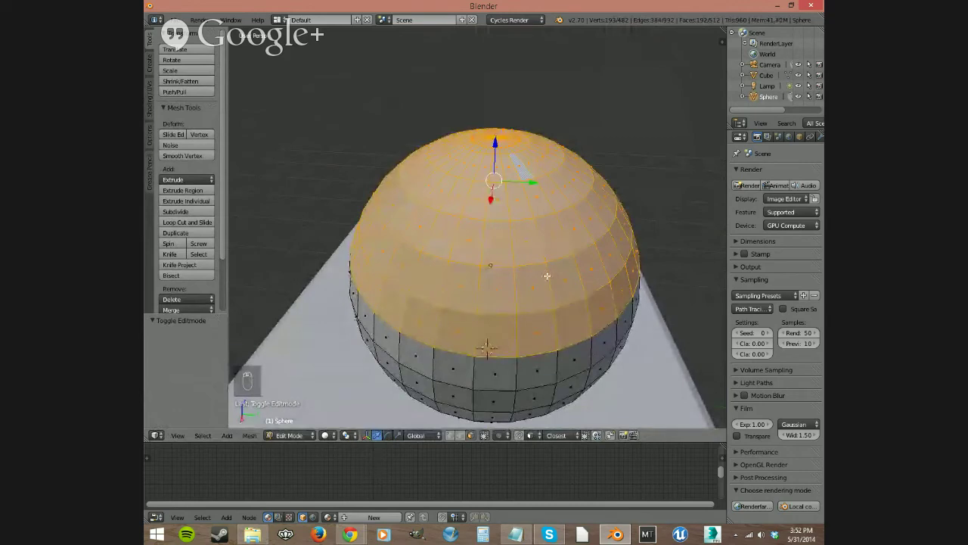
# Switch to wireframe shading, clear the selection and box-select the upper part of the sphere.
pyautogui.press('z')
pyautogui.press('z')
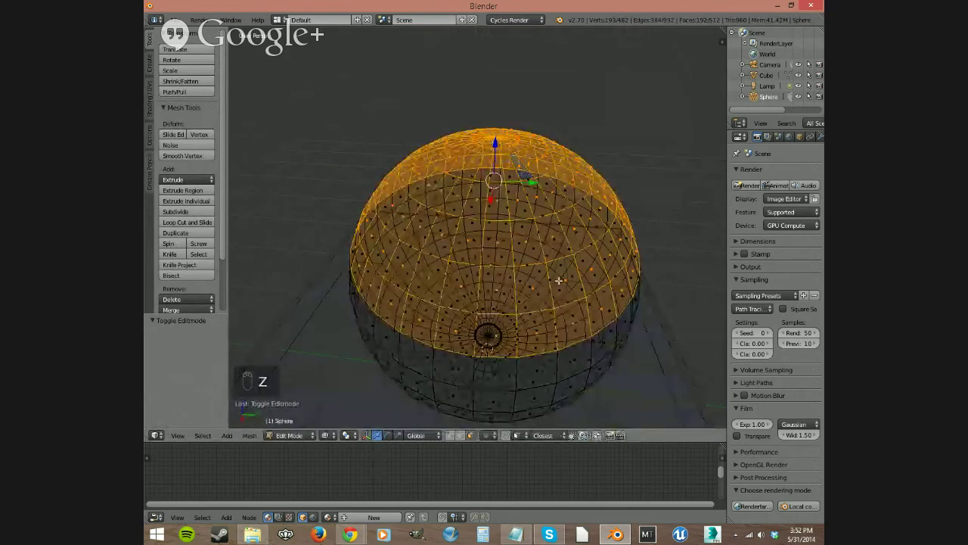
pyautogui.moveTo(573, 309); pyautogui.dragTo(579, 288, button='middle')
pyautogui.press('z')
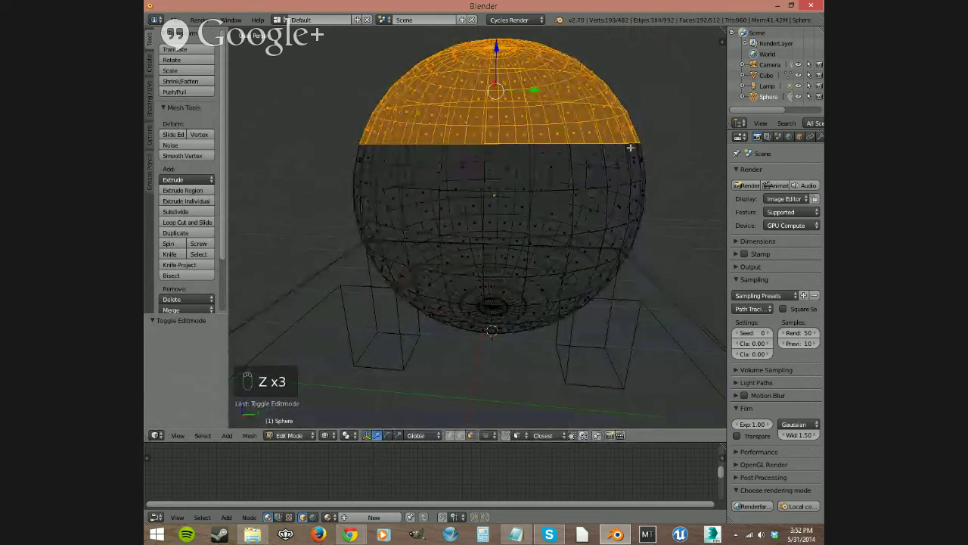
pyautogui.press('a')
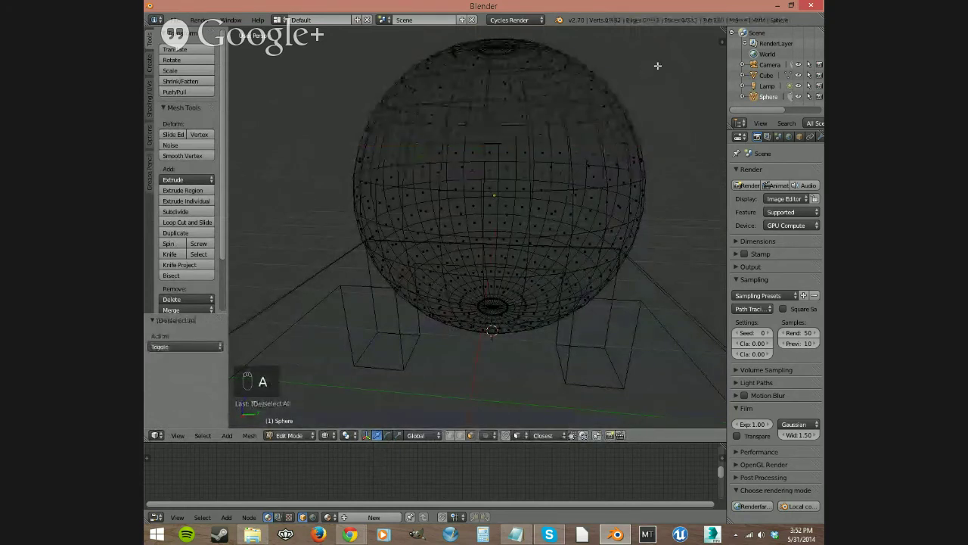
pyautogui.press('b')
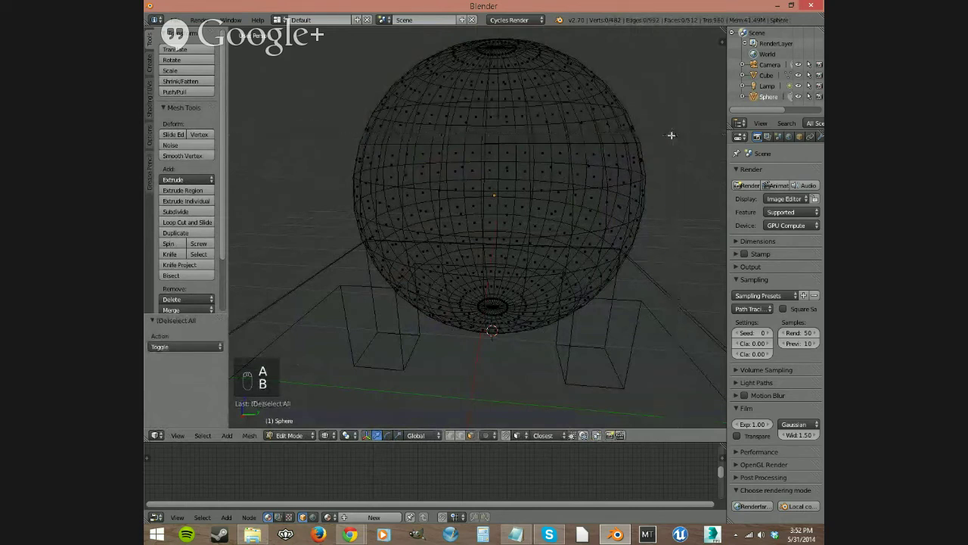
pyautogui.moveTo(671, 135); pyautogui.dragTo(311, 33)
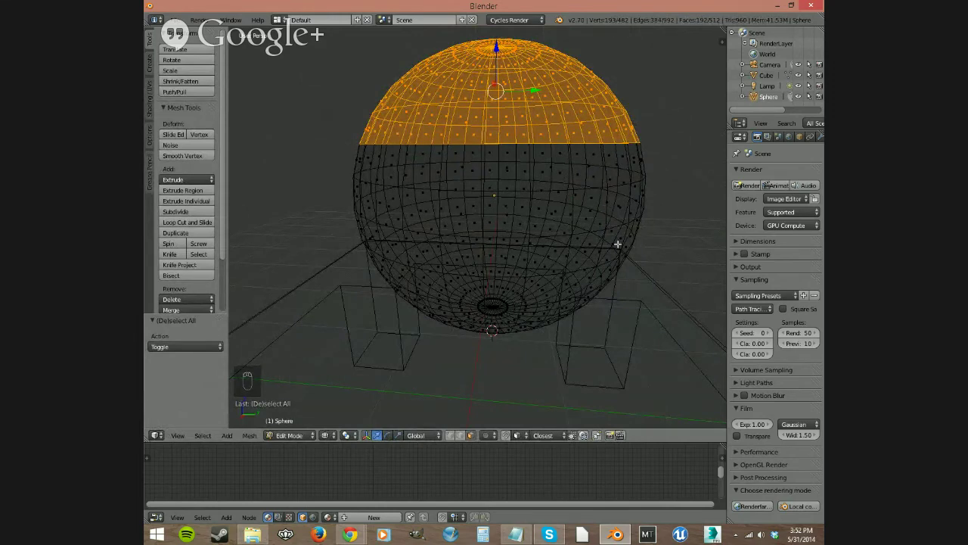
# Clear the selection, return to solid shading and box-select the sphere's upper faces from the front.
pyautogui.moveTo(617, 244)
pyautogui.mouseDown(button='middle')
pyautogui.moveTo(583, 242)
pyautogui.moveTo(536, 264)
pyautogui.moveTo(575, 265)
pyautogui.moveTo(644, 237)
pyautogui.moveTo(643, 259)
pyautogui.moveTo(614, 242)
pyautogui.mouseUp(button='middle')
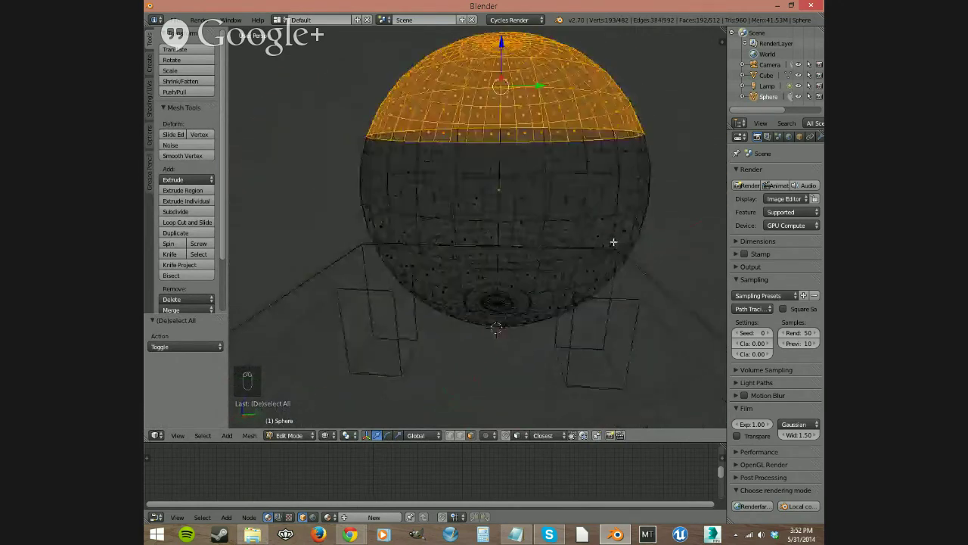
pyautogui.press('a')
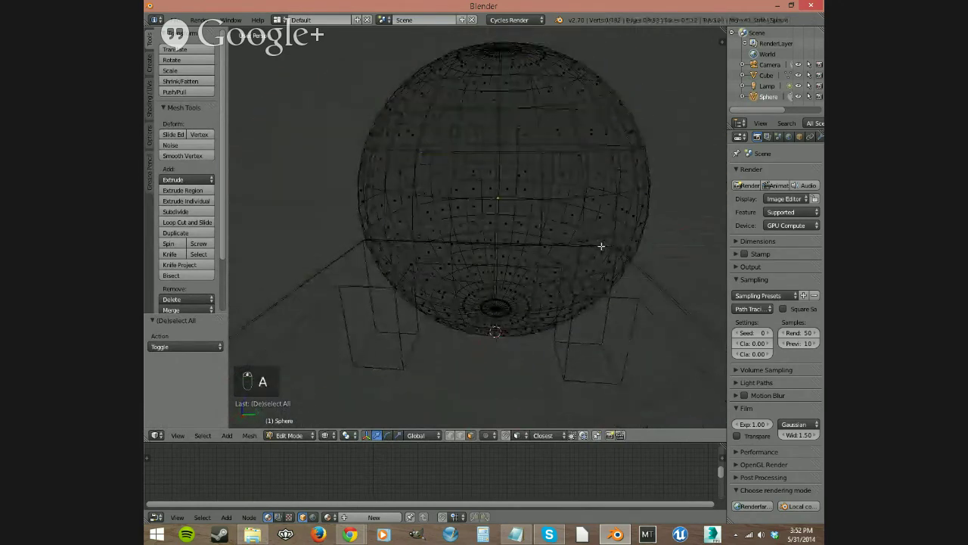
pyautogui.press('z')
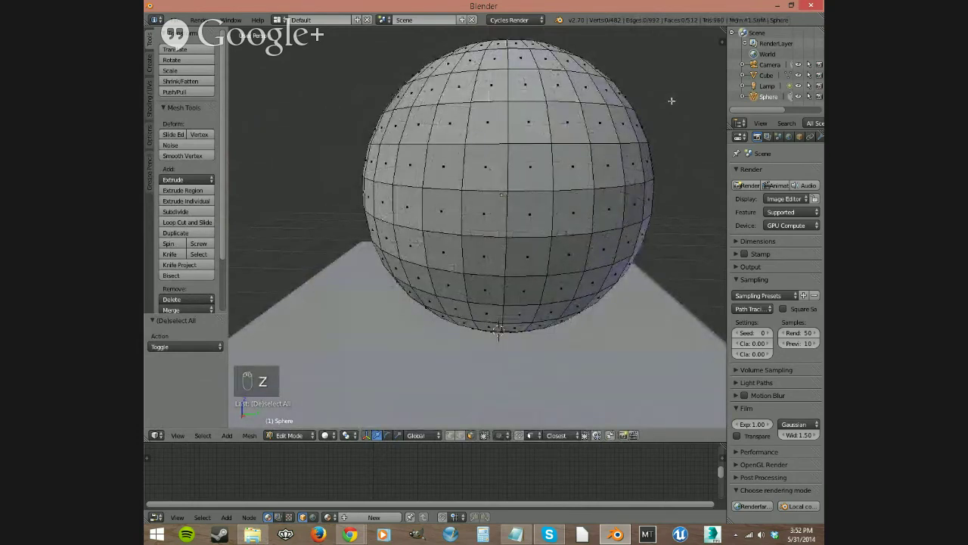
pyautogui.press('b')
pyautogui.moveTo(676, 136); pyautogui.dragTo(312, 34)
pyautogui.moveTo(583, 164); pyautogui.dragTo(610, 162, button='middle')
# In wireframe shading, replace the selection by box-selecting the sphere's upper faces through the mesh.
pyautogui.press('z')
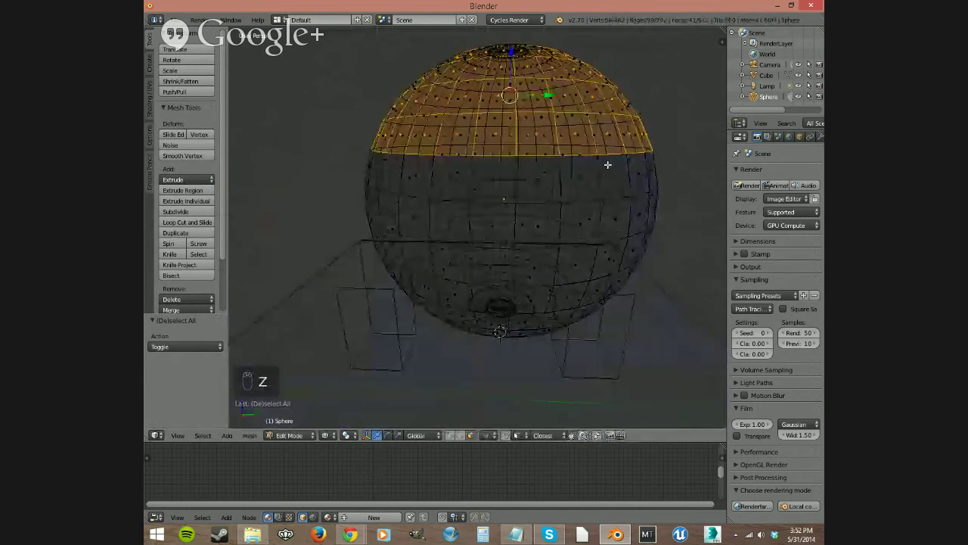
pyautogui.press('a')
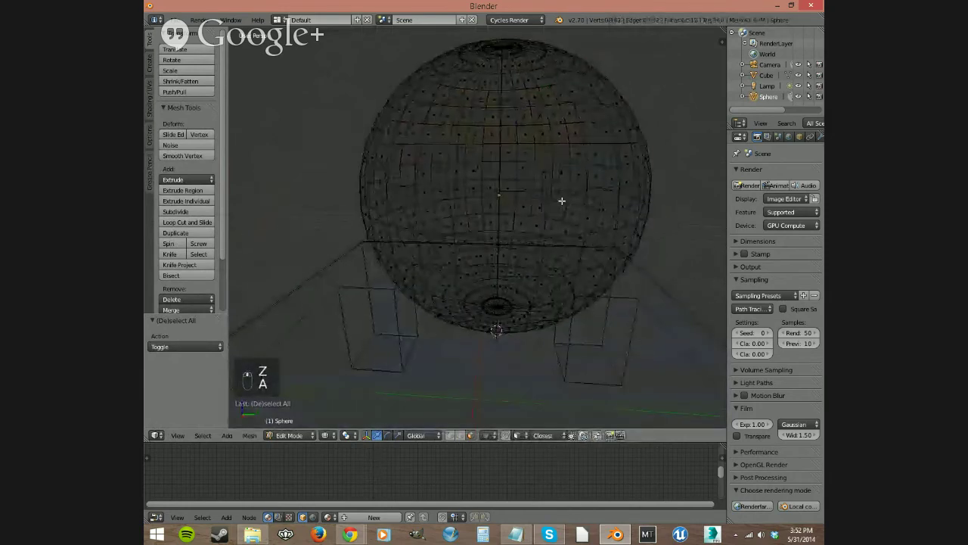
pyautogui.press('b')
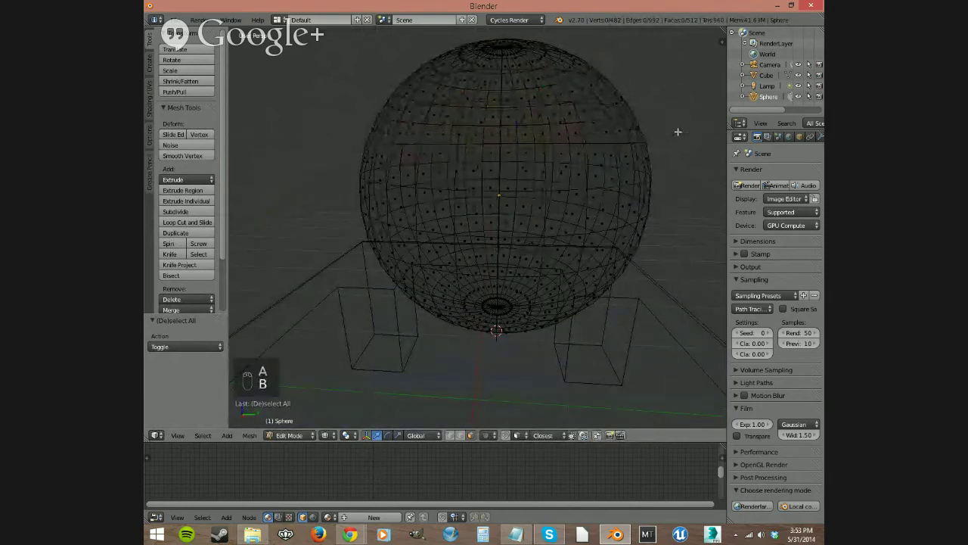
pyautogui.moveTo(678, 131); pyautogui.dragTo(313, 31)
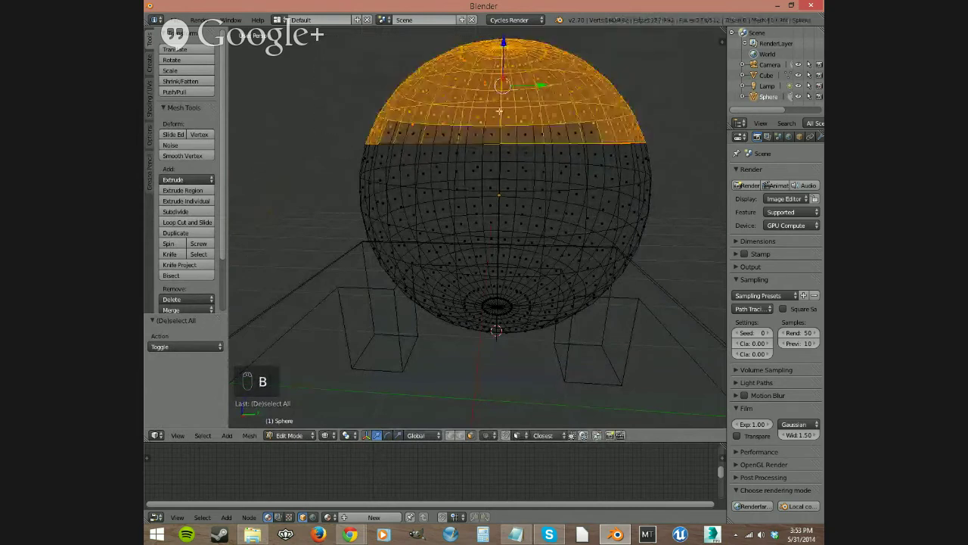
# Complete the selection of the sphere's upper part with circle select and delete its vertices.
pyautogui.press('c')
pyautogui.moveTo(605, 123); pyautogui.dragTo(382, 125)
pyautogui.rightClick(343, 112)
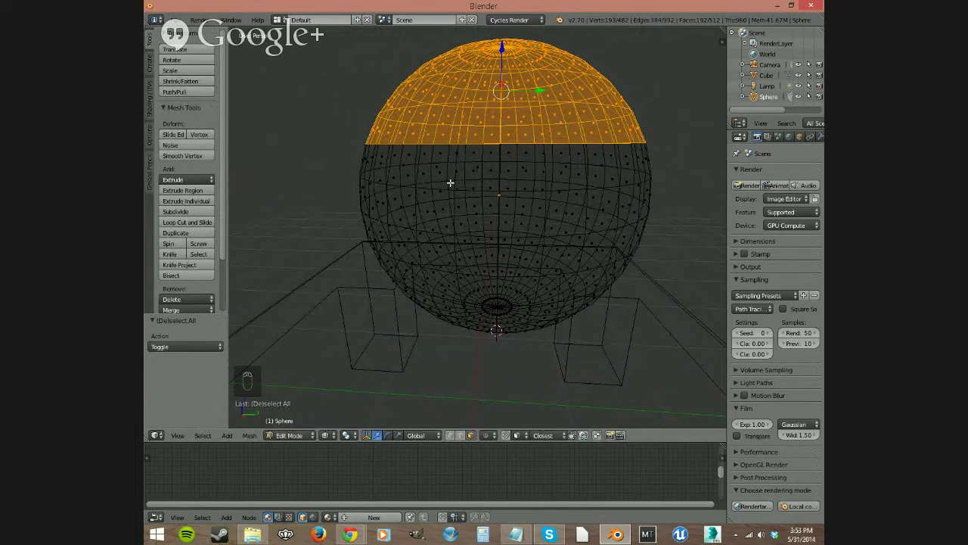
pyautogui.press('x')
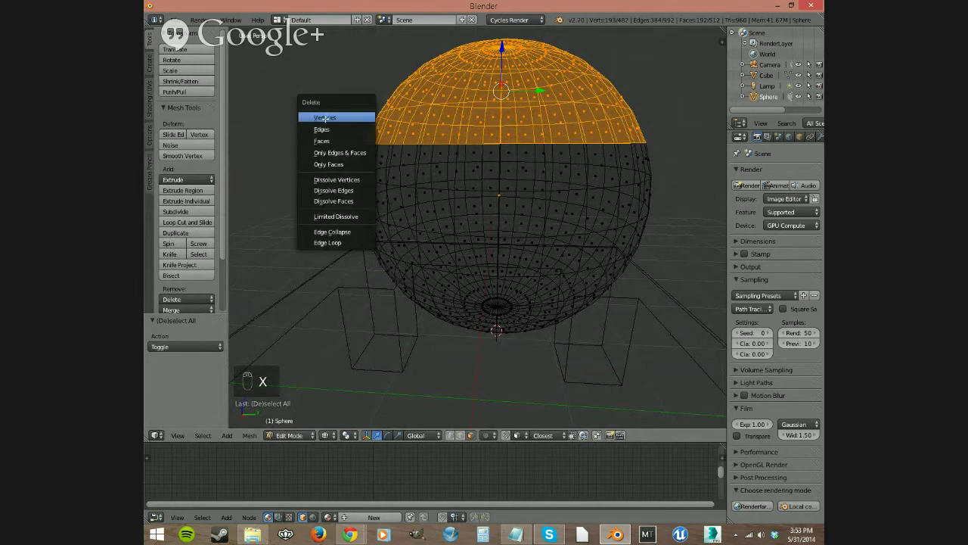
pyautogui.click(326, 118)
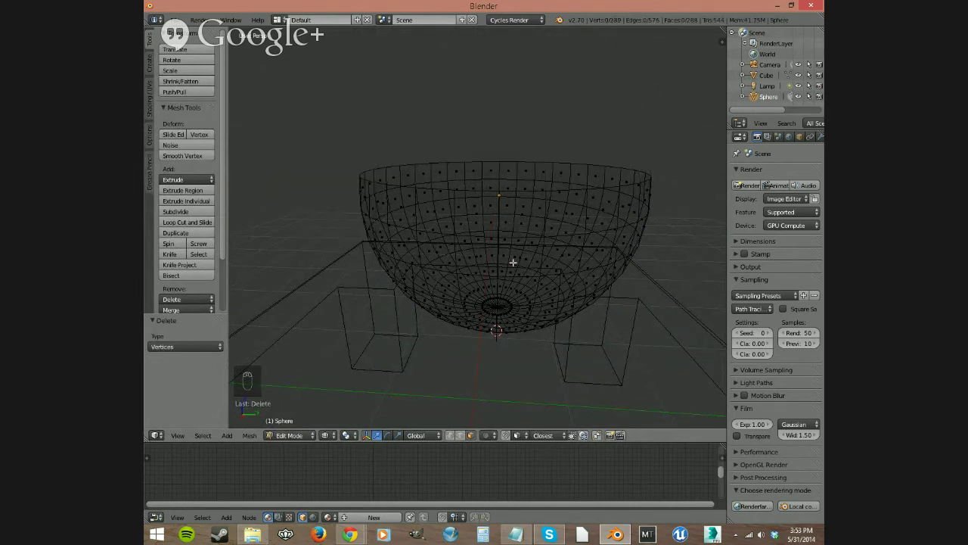
# Return to solid shading, switch to vertex selection and move the bowl's bottom vertex down about 1.063 along Z.
pyautogui.moveTo(513, 262); pyautogui.dragTo(456, 227, button='middle')
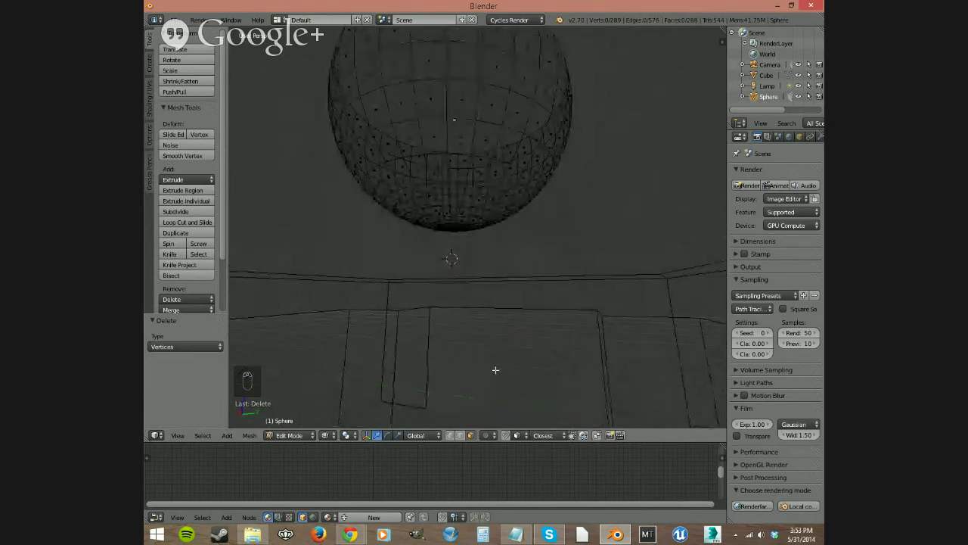
pyautogui.press('z')
pyautogui.moveTo(499, 244)
pyautogui.mouseDown(button='middle')
pyautogui.moveTo(502, 259)
pyautogui.moveTo(522, 247)
pyautogui.moveTo(511, 250)
pyautogui.mouseUp(button='middle')
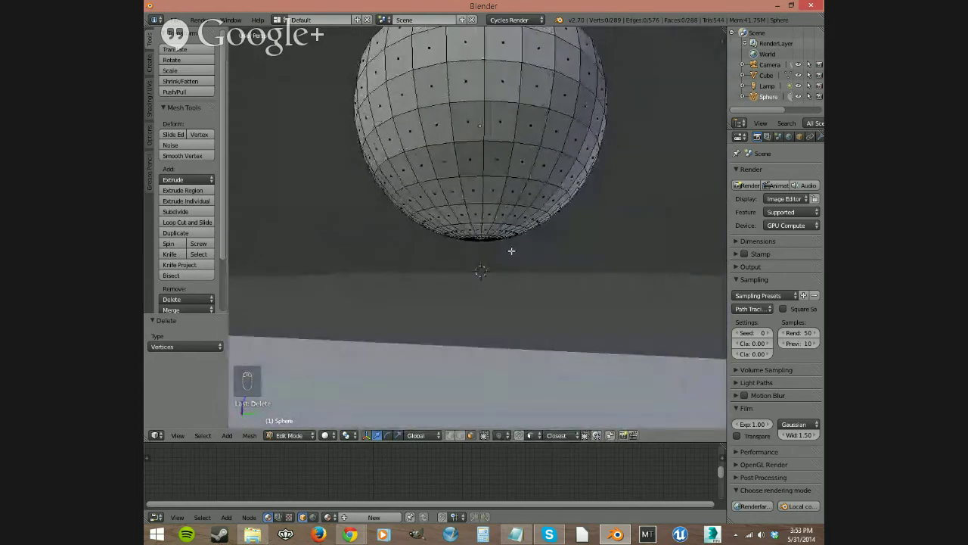
pyautogui.click(459, 435)
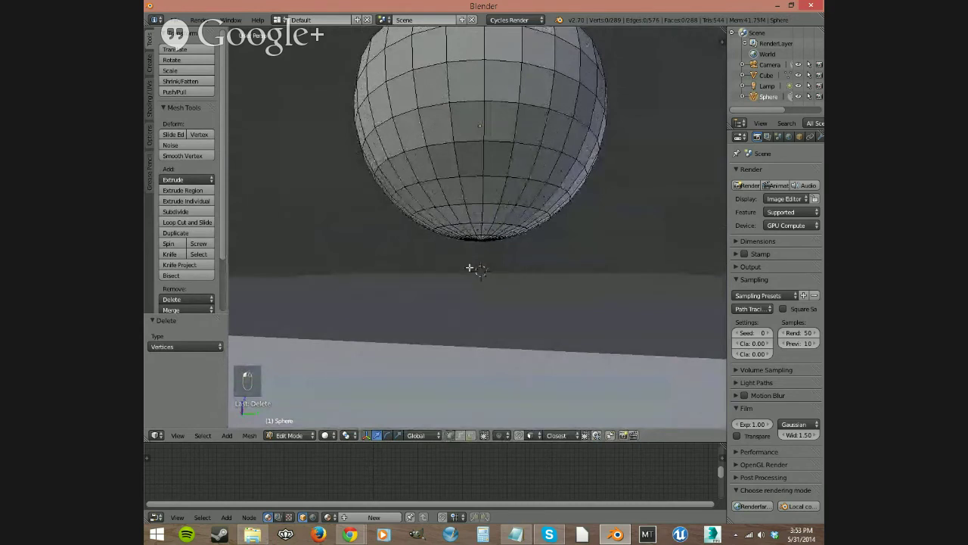
pyautogui.rightClick(487, 244)
pyautogui.press('e')
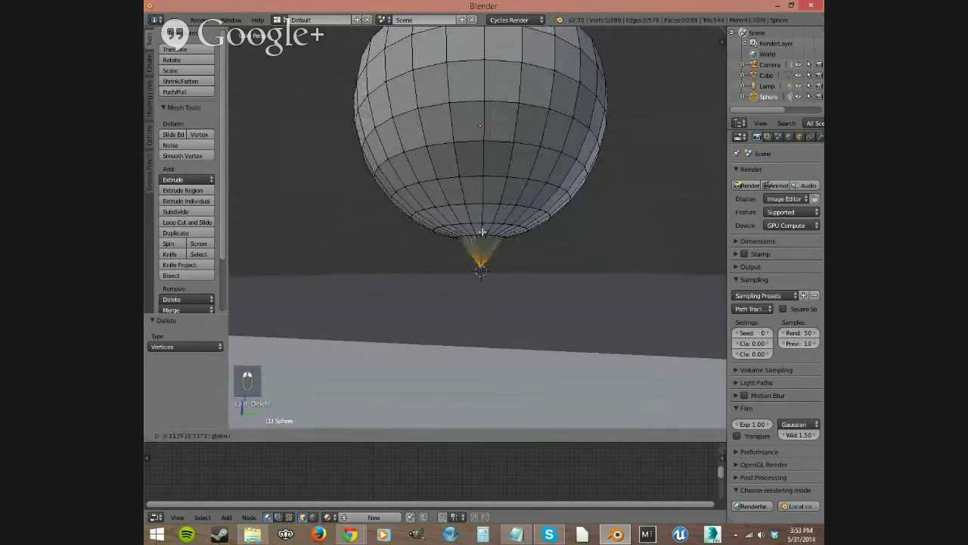
pyautogui.click(486, 345)
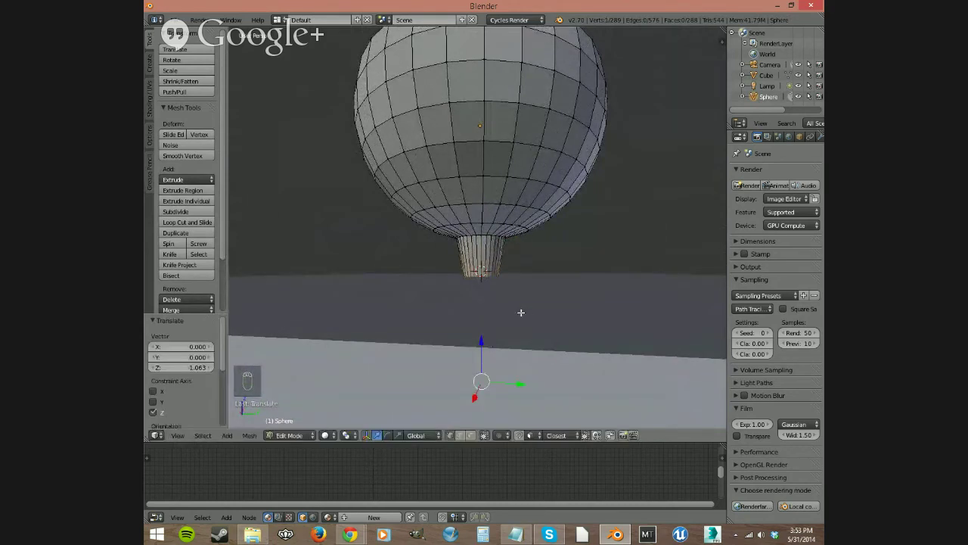
# Select the whole bowl mesh and move it up about 1.095 along Z above the table.
pyautogui.moveTo(532, 275); pyautogui.dragTo(534, 325, button='middle')
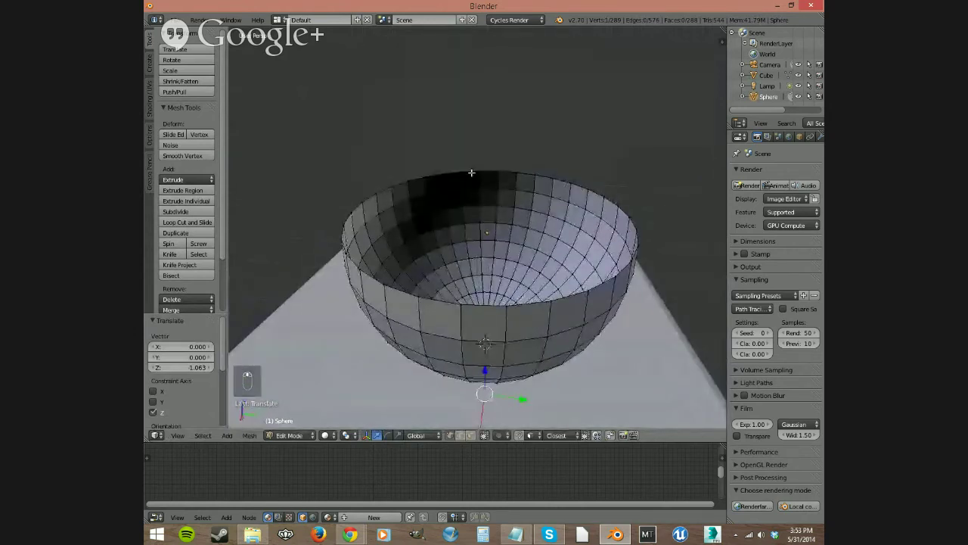
pyautogui.press('a')
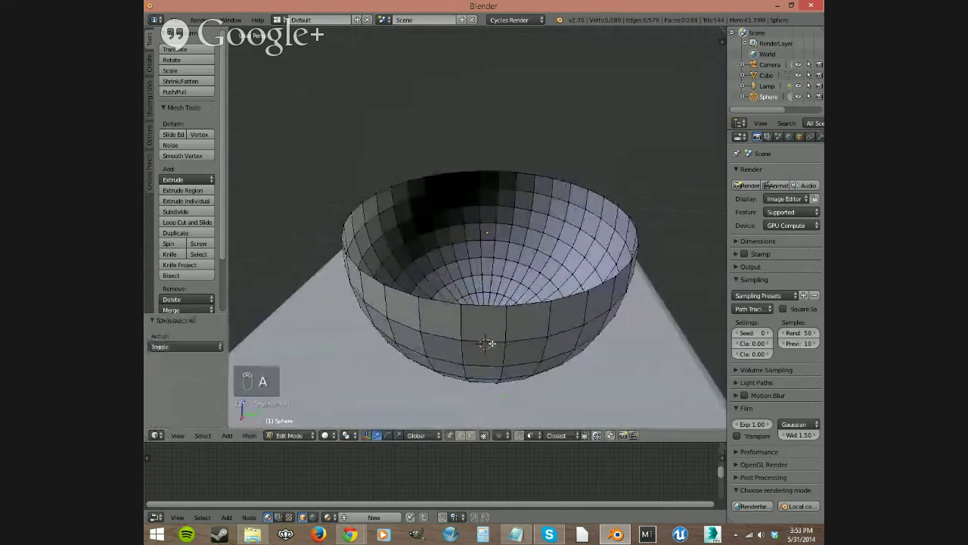
pyautogui.press('a')
pyautogui.press('a')
pyautogui.moveTo(488, 240); pyautogui.dragTo(479, 113)
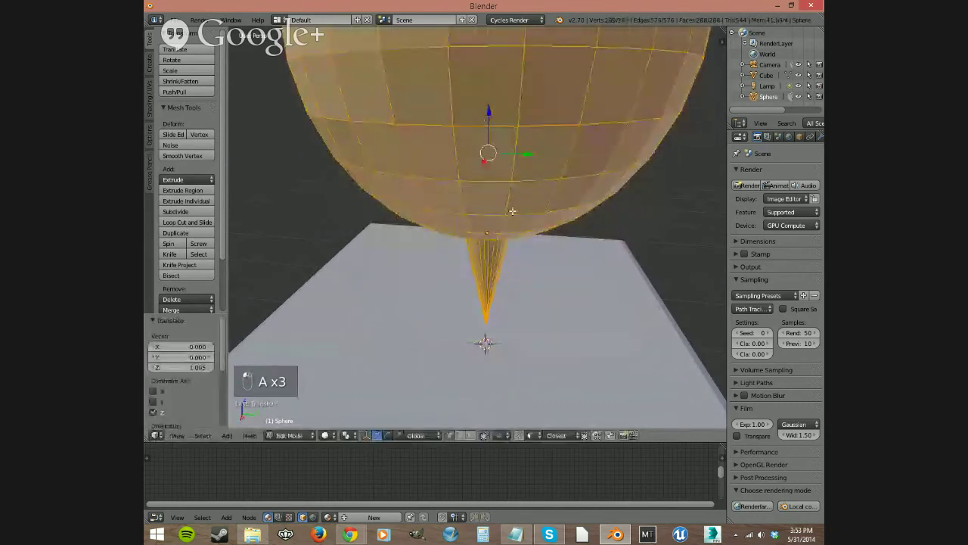
# Try to add a single loop cut to the bowl mesh with Loop Cut and Slide.
pyautogui.scroll(-3, 511, 227)
pyautogui.moveTo(508, 258); pyautogui.dragTo(506, 254, button='middle')
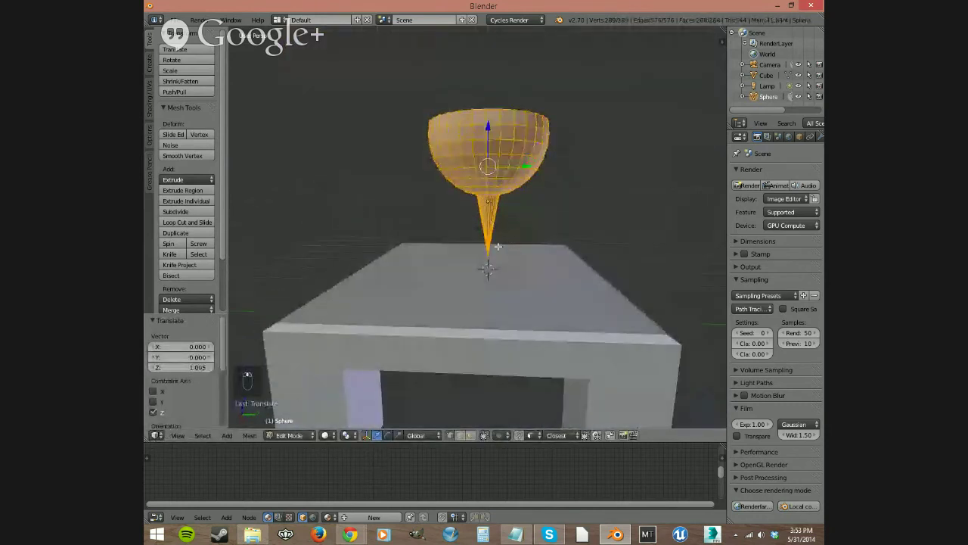
pyautogui.scroll(4, 498, 221)
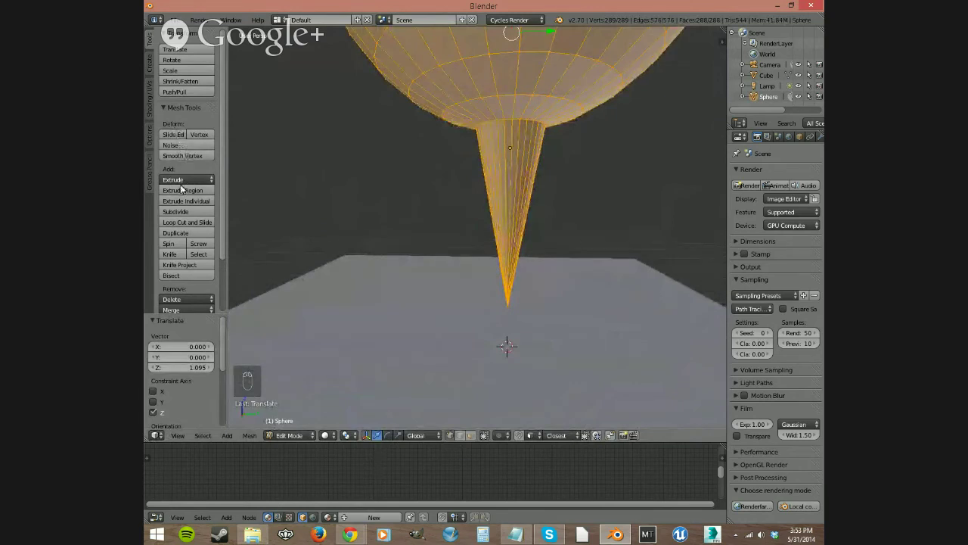
pyautogui.click(183, 222)
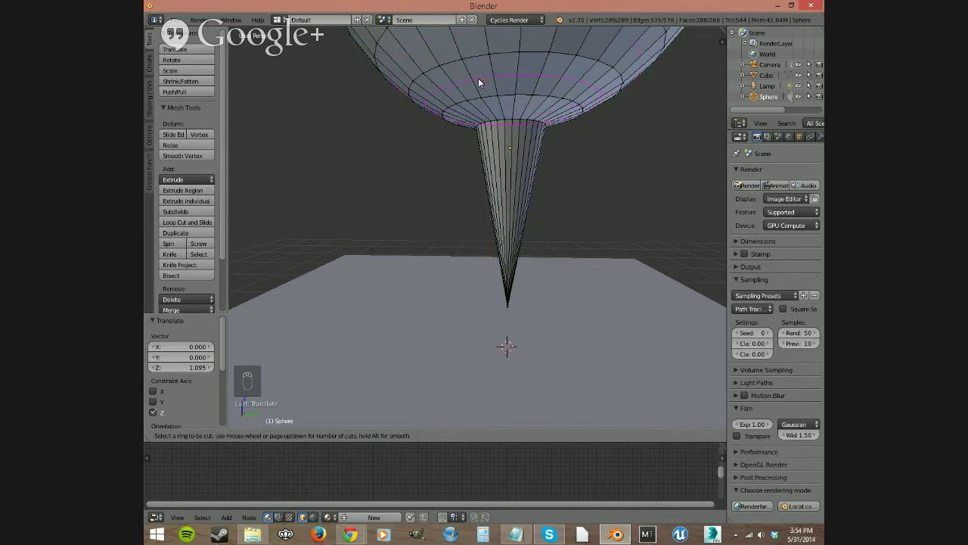
pyautogui.click(550, 240)
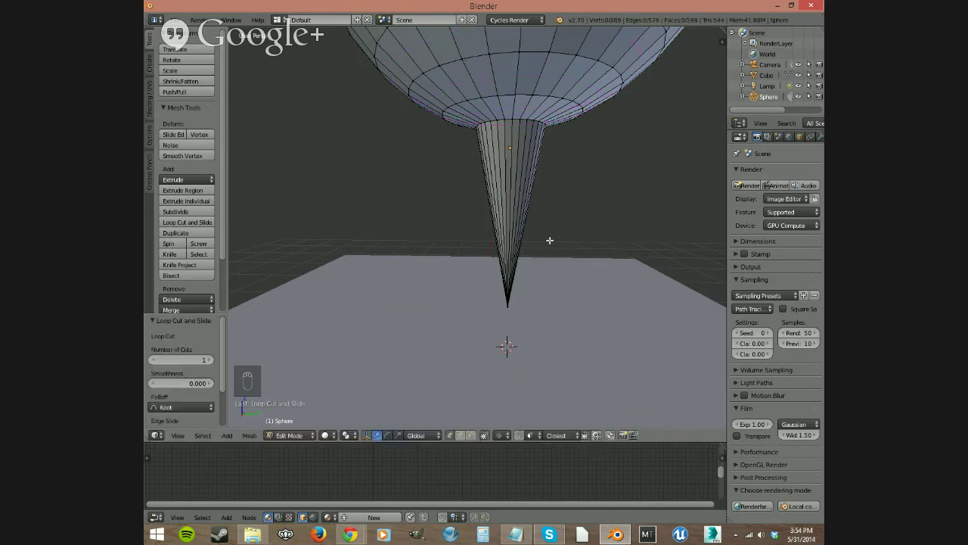
pyautogui.moveTo(534, 255); pyautogui.dragTo(484, 291, button='middle')
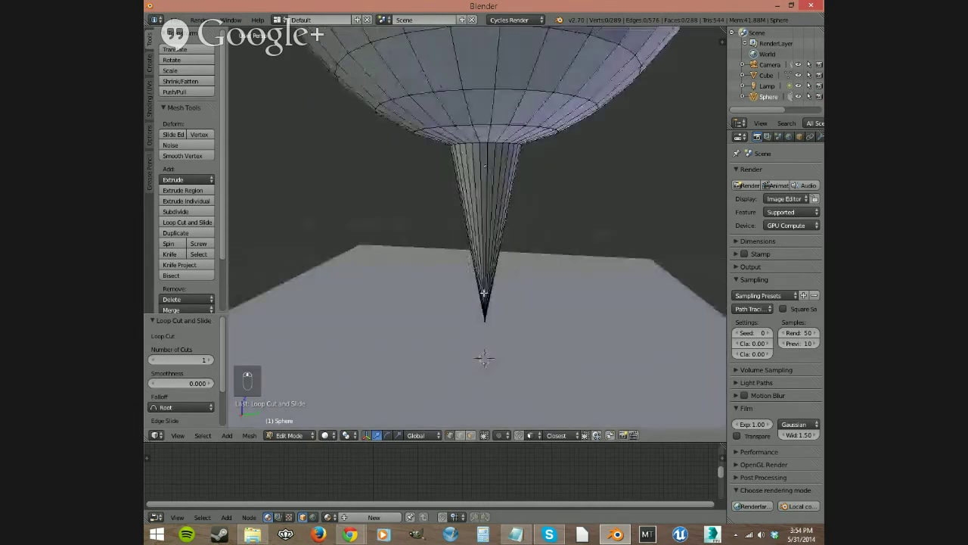
pyautogui.scroll(-5, 538, 251)
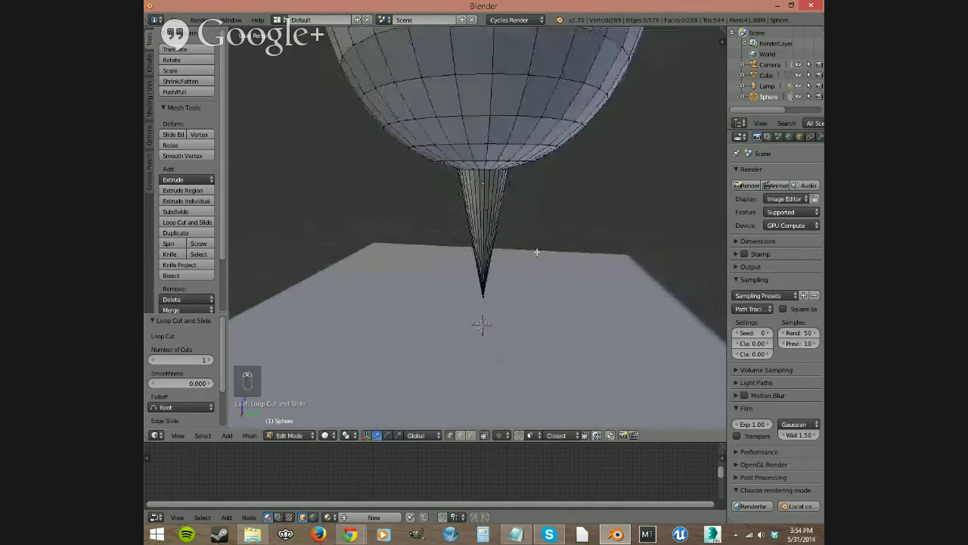
# Delete all vertices of the bowl mesh, return to Object Mode and delete the emptied sphere object.
pyautogui.press('a')
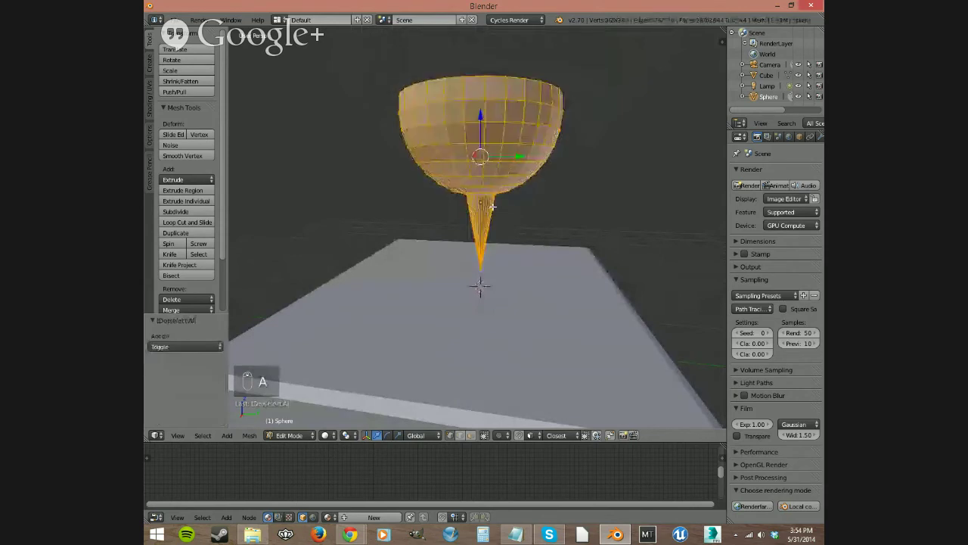
pyautogui.press('Delete')
pyautogui.click(478, 192)
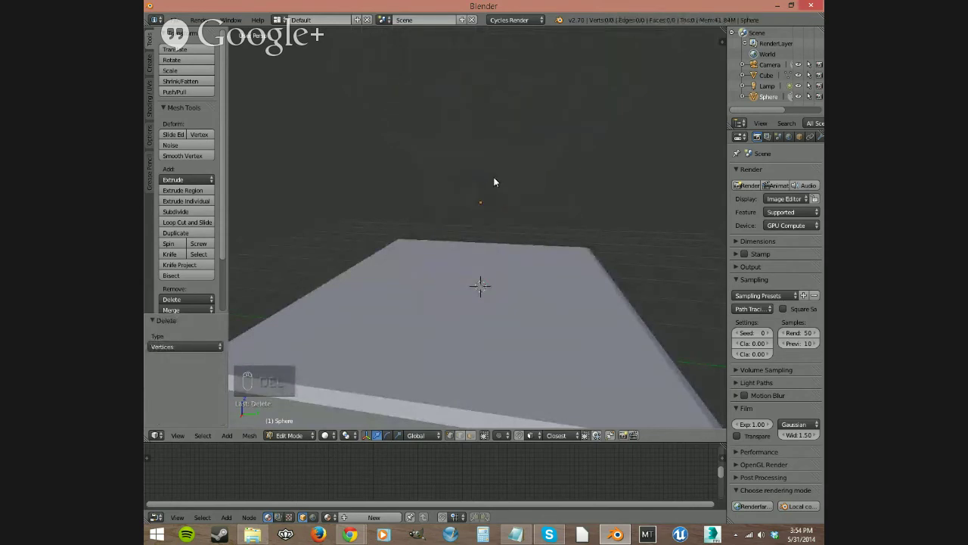
pyautogui.press('Tab')
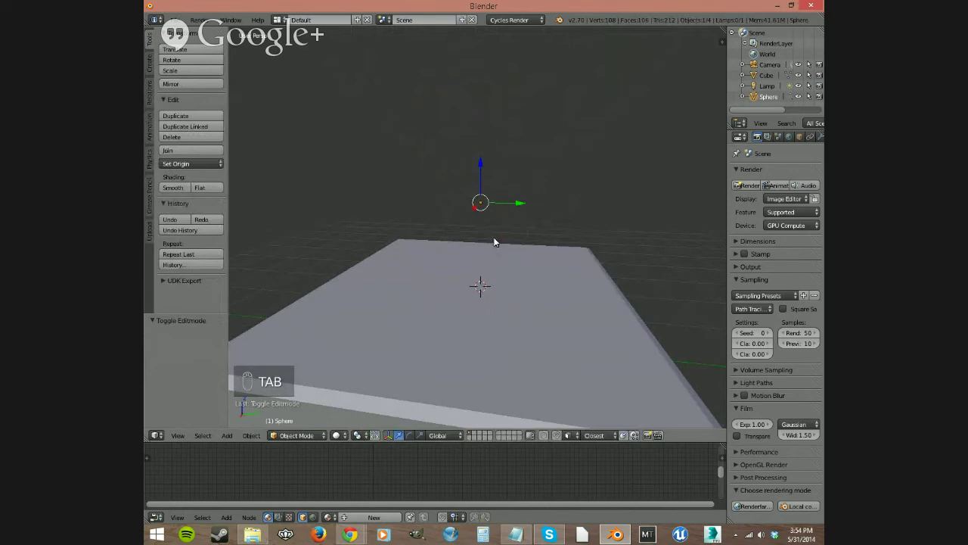
pyautogui.press('Delete')
pyautogui.click(492, 240)
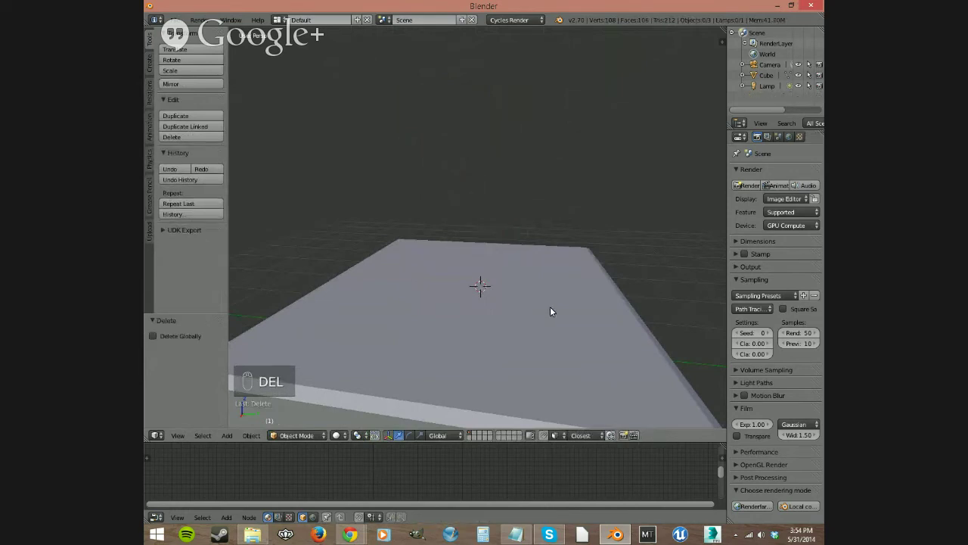
# Select the table, then hide and unhide it twice.
pyautogui.rightClick(497, 327)
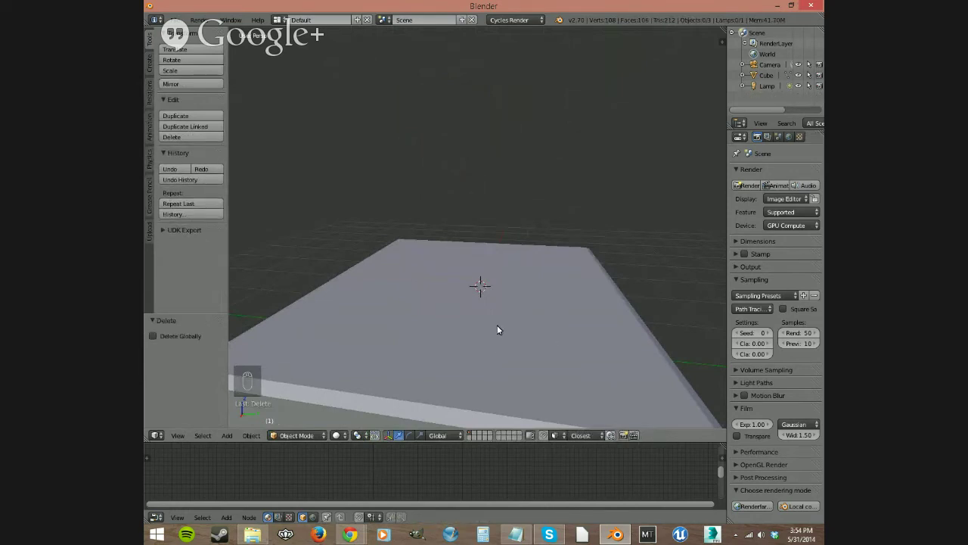
pyautogui.moveTo(510, 327); pyautogui.dragTo(520, 344, button='middle')
pyautogui.press('h')
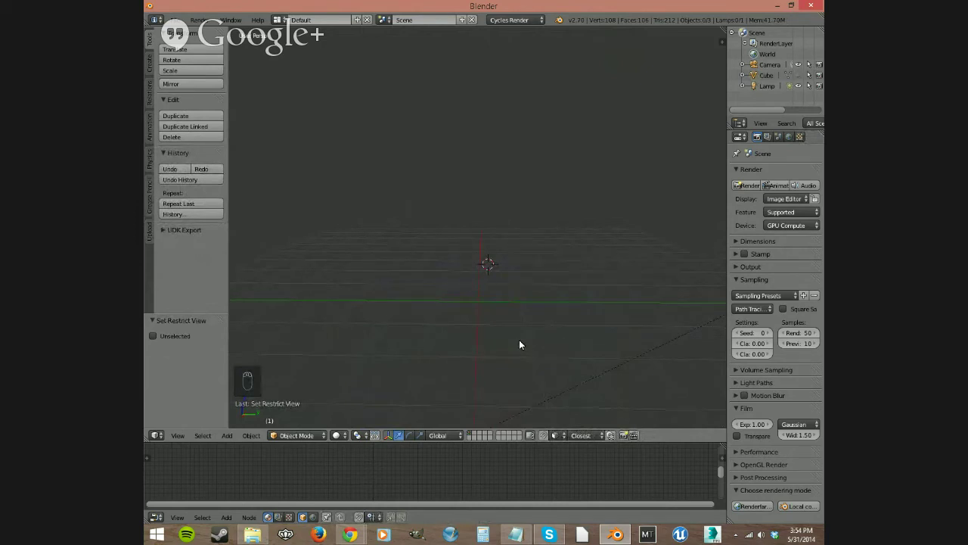
pyautogui.hotkey('alt', 'h')
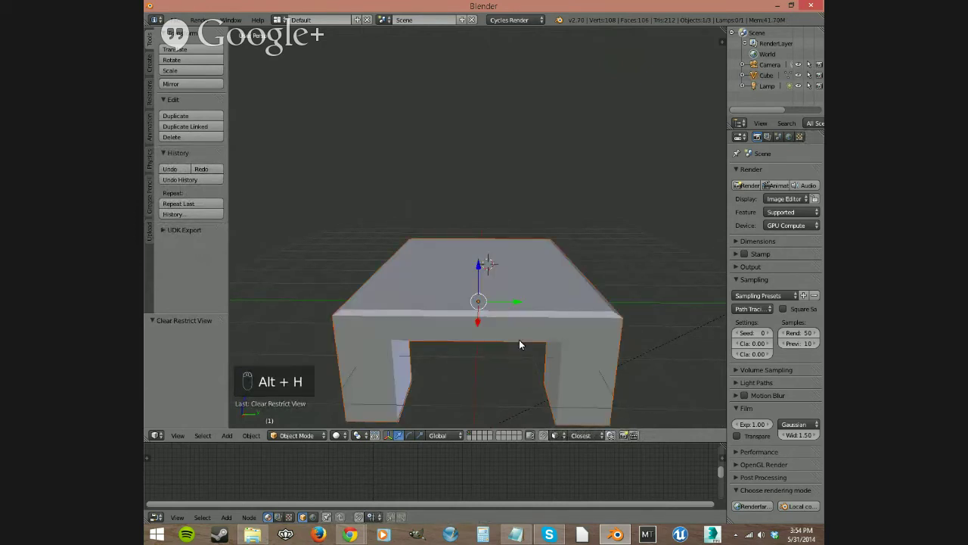
pyautogui.press('h')
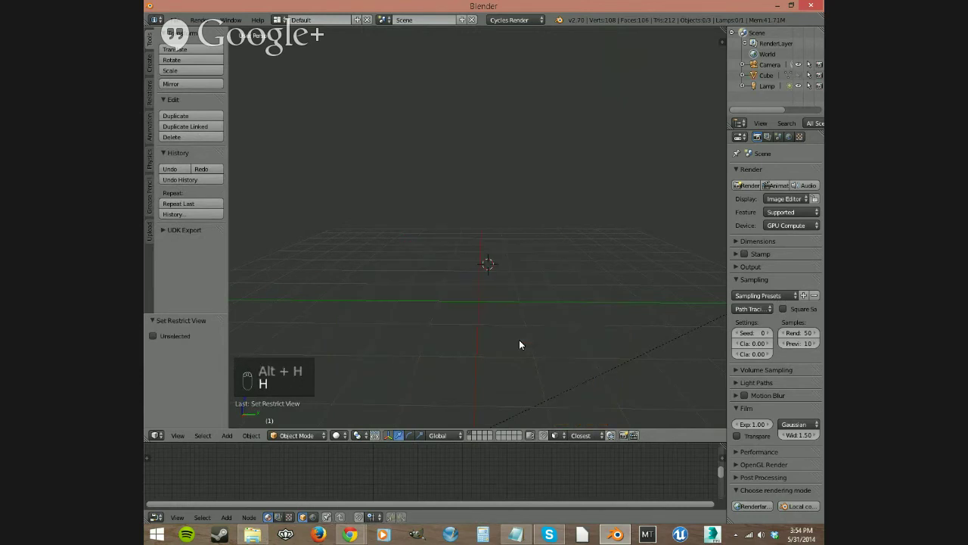
pyautogui.hotkey('alt', 'h')
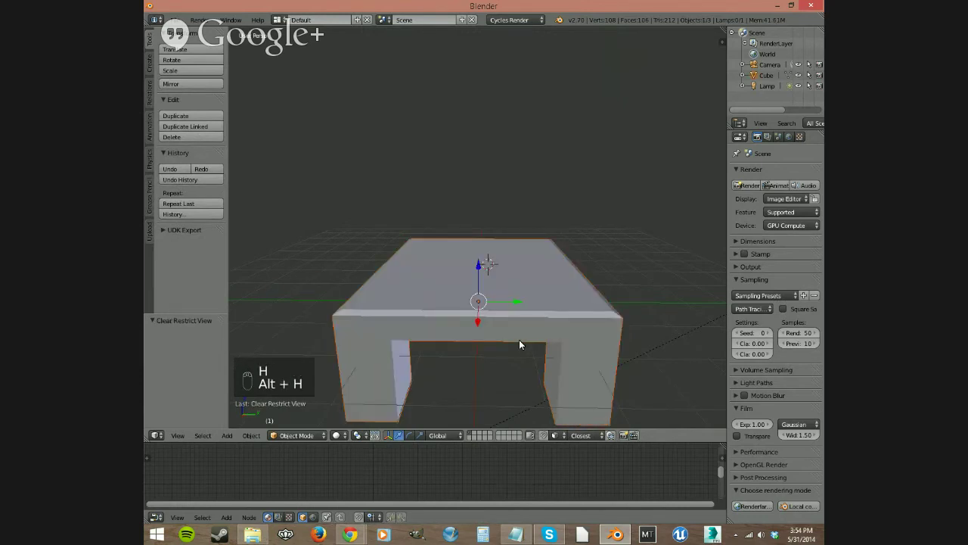
# Select and hide the table, and snap the 3D cursor to the scene centre.
pyautogui.rightClick(513, 300)
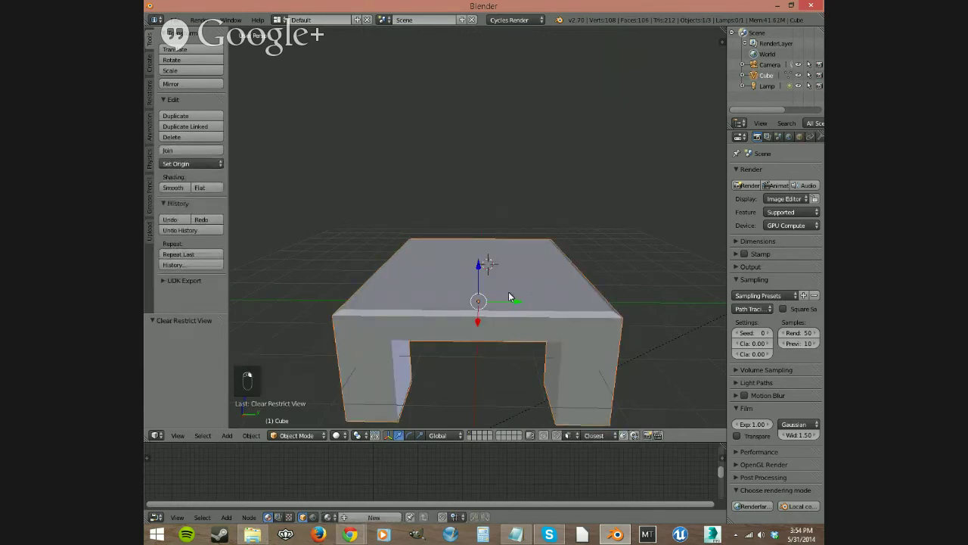
pyautogui.press('h')
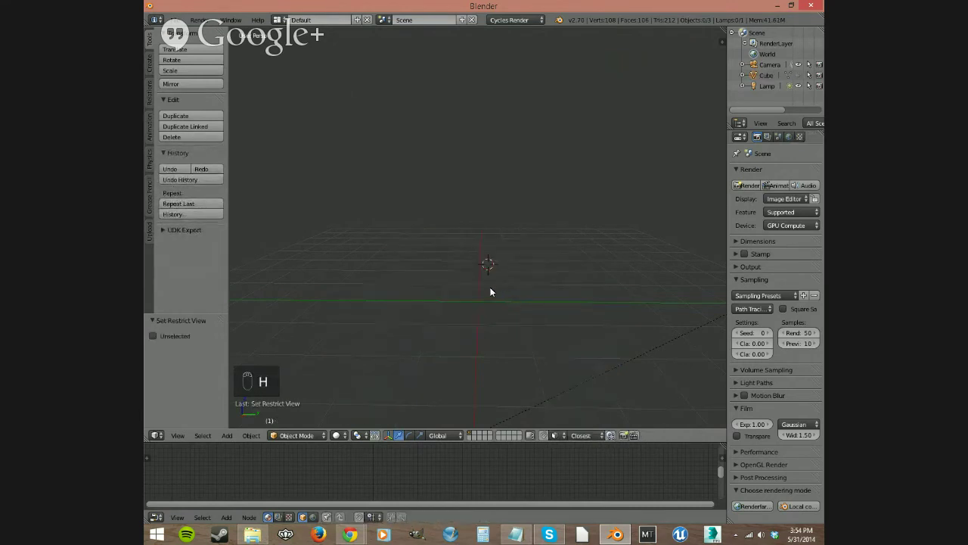
pyautogui.hotkey('shift', 's')
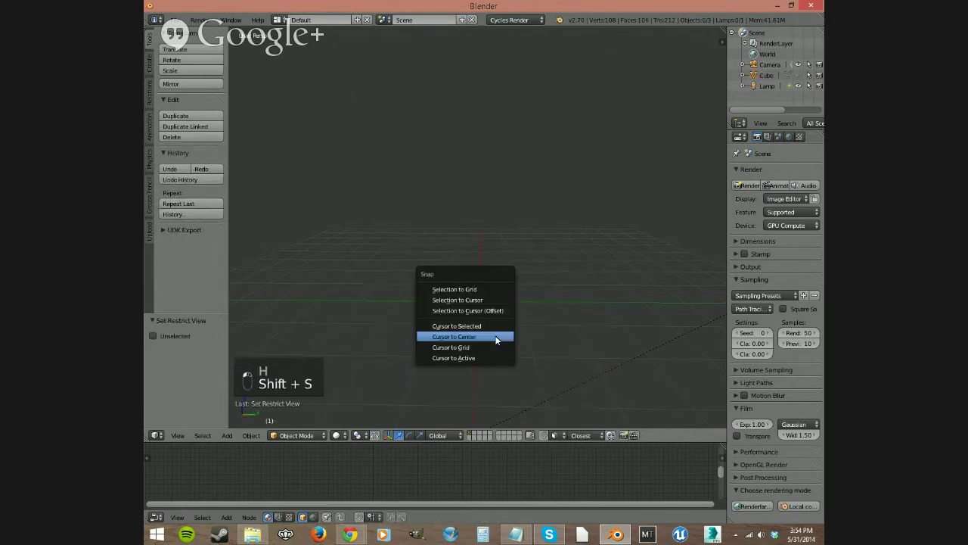
pyautogui.click(485, 337)
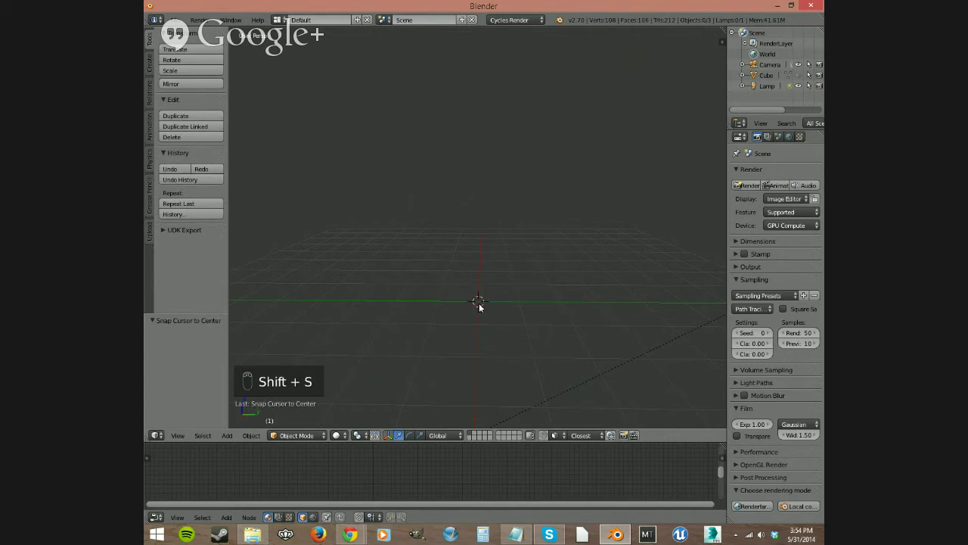
# Place the 3D cursor at several points in the empty view and snap it back to the scene centre.
pyautogui.click(532, 258)
pyautogui.click(446, 238)
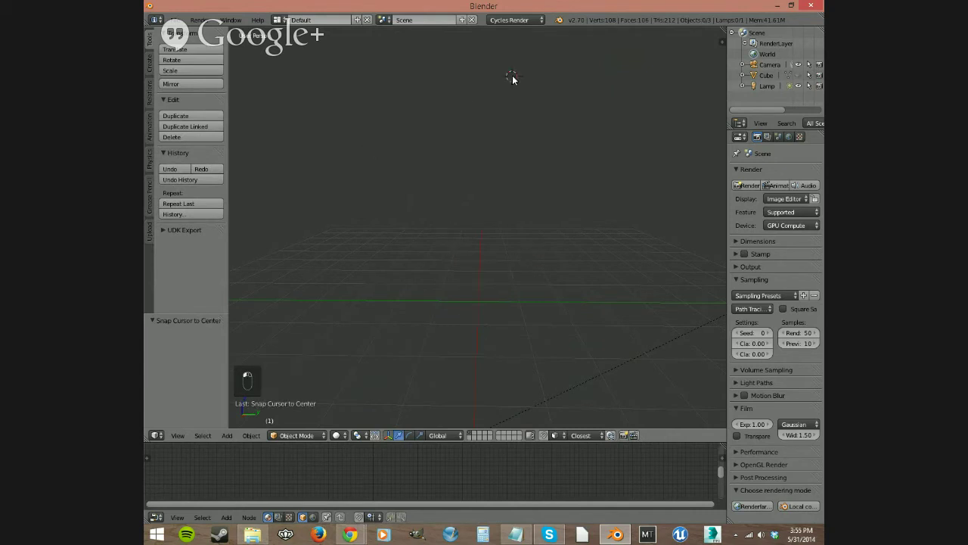
pyautogui.hotkey('shift', 's')
pyautogui.click(573, 249)
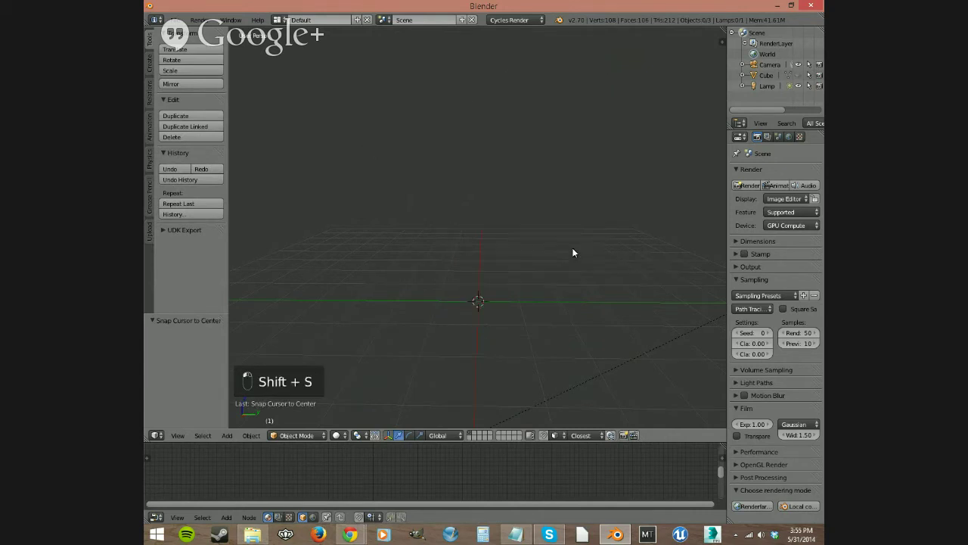
# Add a plane mesh at the scene centre and put it in Edit Mode.
pyautogui.hotkey('shift', 'a')
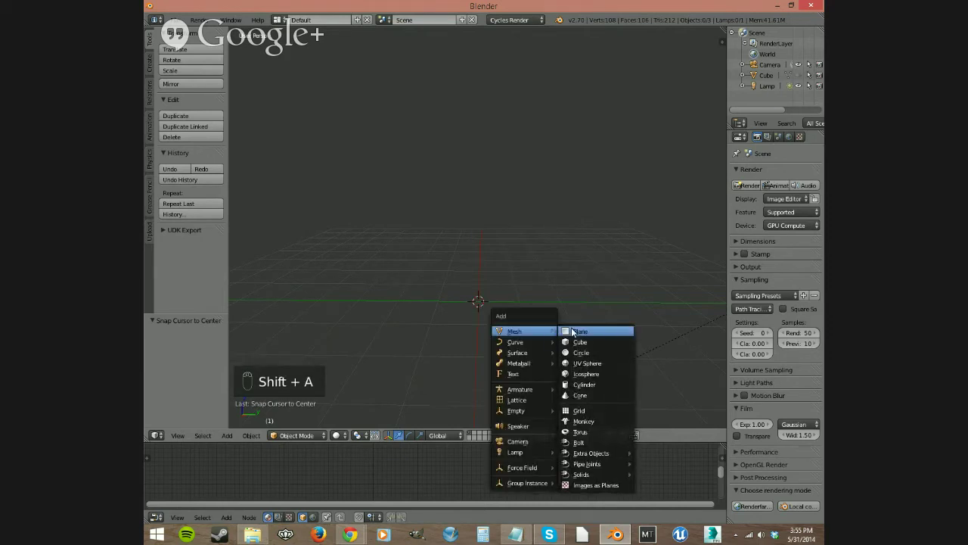
pyautogui.click(577, 331)
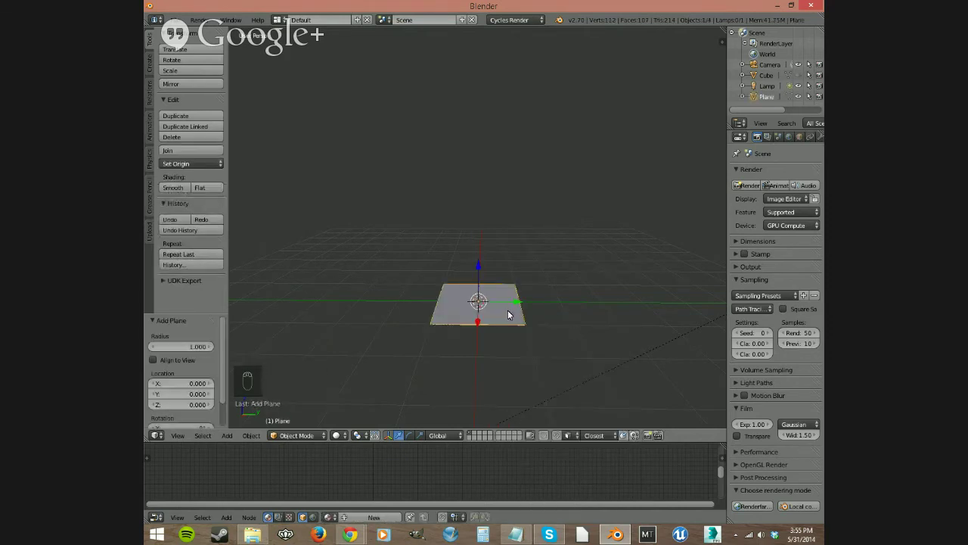
pyautogui.click(293, 437)
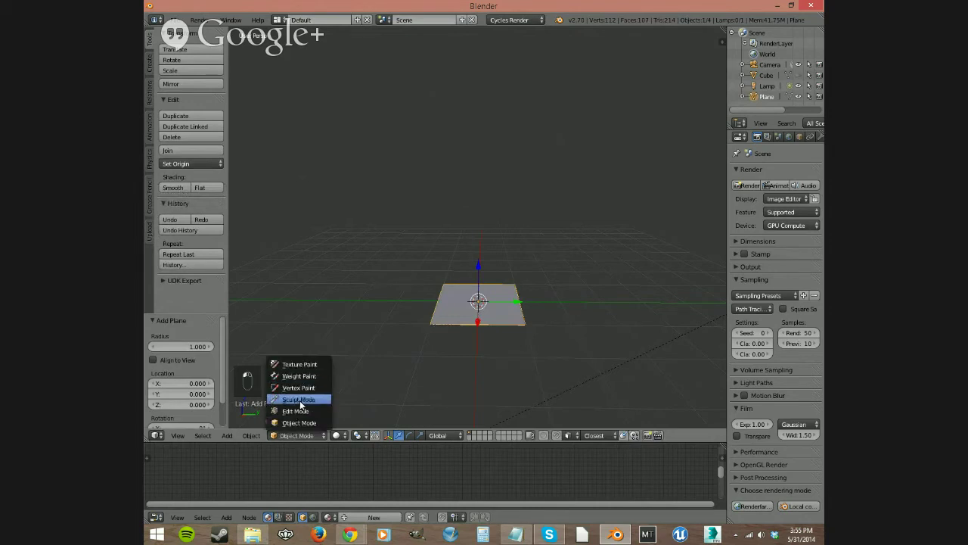
pyautogui.click(300, 409)
pyautogui.press('Tab')
pyautogui.press('Tab')
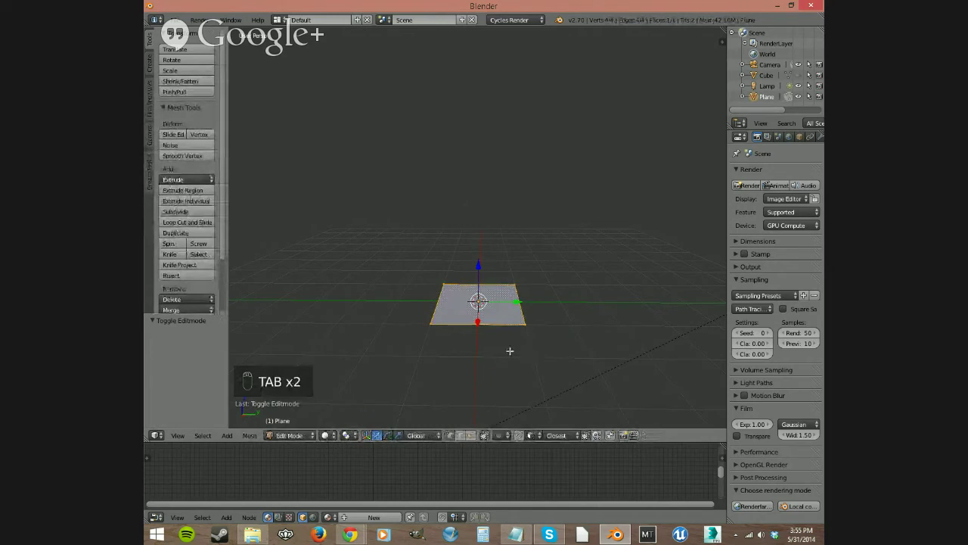
# Select the plane's four corner vertices one after another.
pyautogui.scroll(3, 510, 350)
pyautogui.rightClick(558, 389)
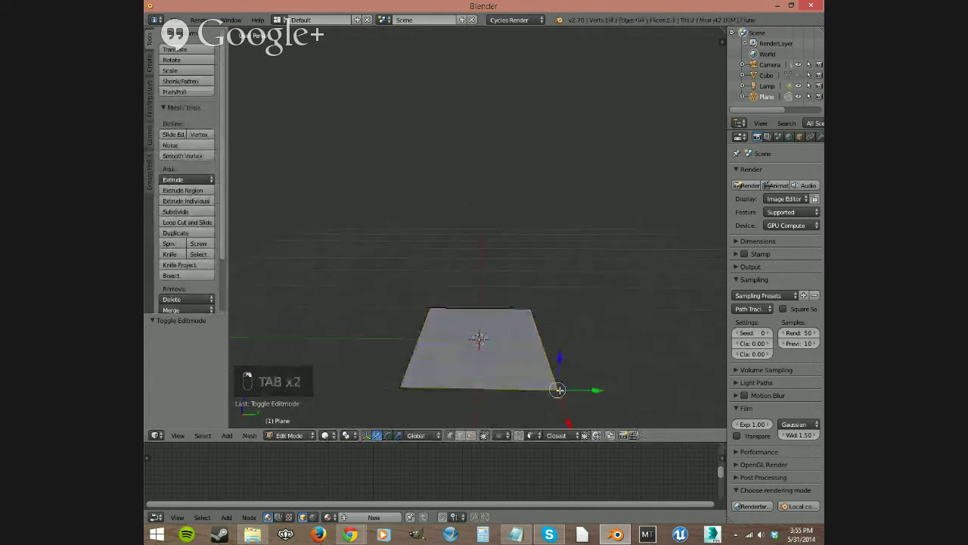
pyautogui.rightClick(401, 387)
pyautogui.rightClick(429, 308)
pyautogui.rightClick(532, 304)
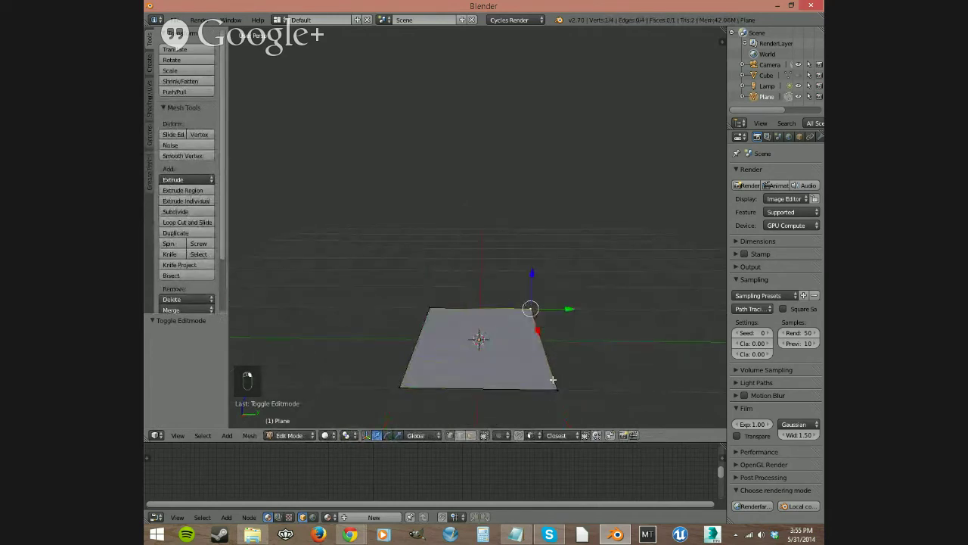
pyautogui.rightClick(556, 388)
# Select the plane's whole mesh and delete all its vertices.
pyautogui.press('a')
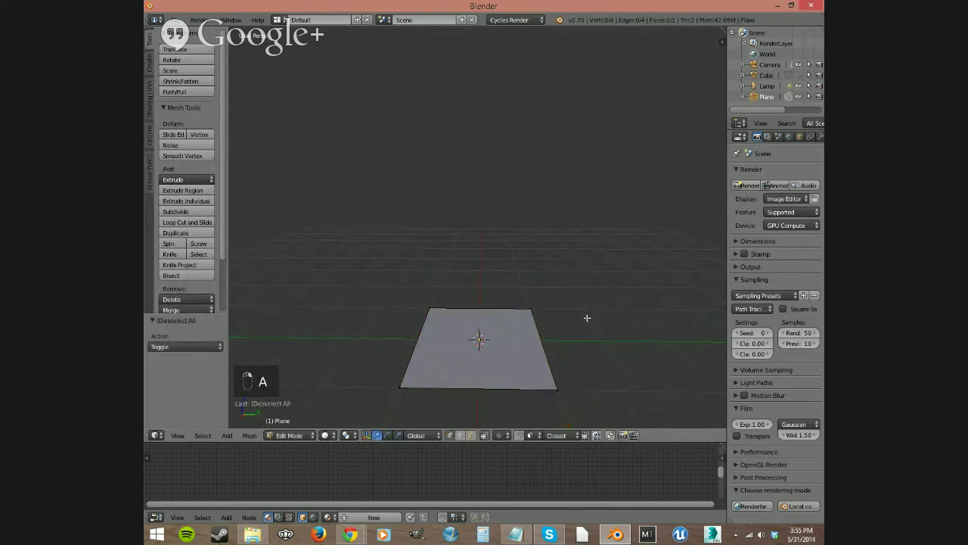
pyautogui.press('a')
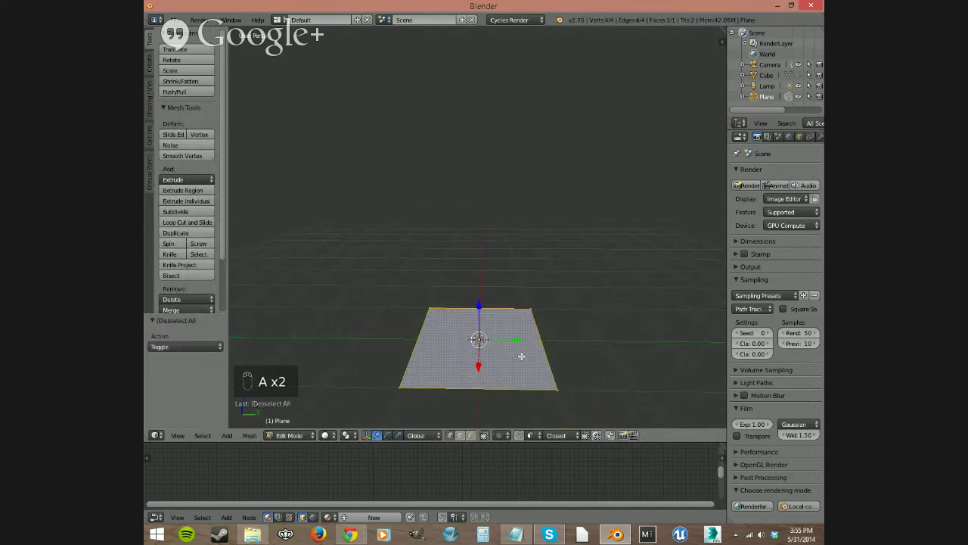
pyautogui.press('Delete')
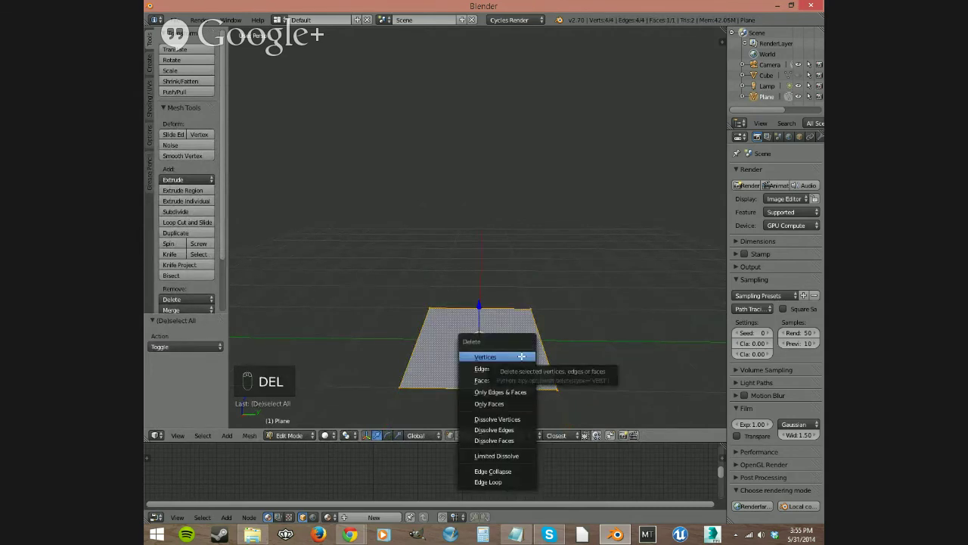
pyautogui.click(522, 356)
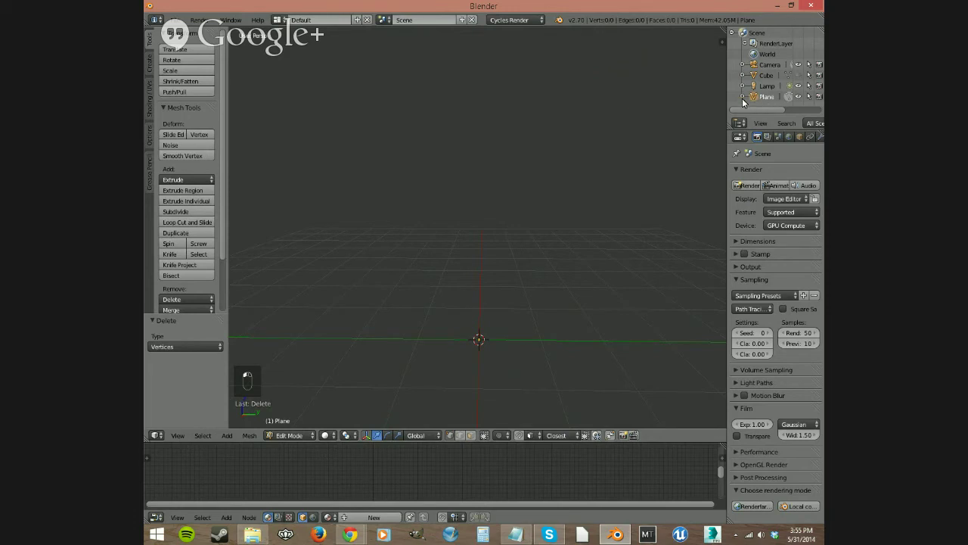
# Return to Object Mode and raise the emptied plane object about 0.58 units along Z.
pyautogui.moveTo(506, 315); pyautogui.dragTo(501, 288, button='middle')
pyautogui.press('Tab')
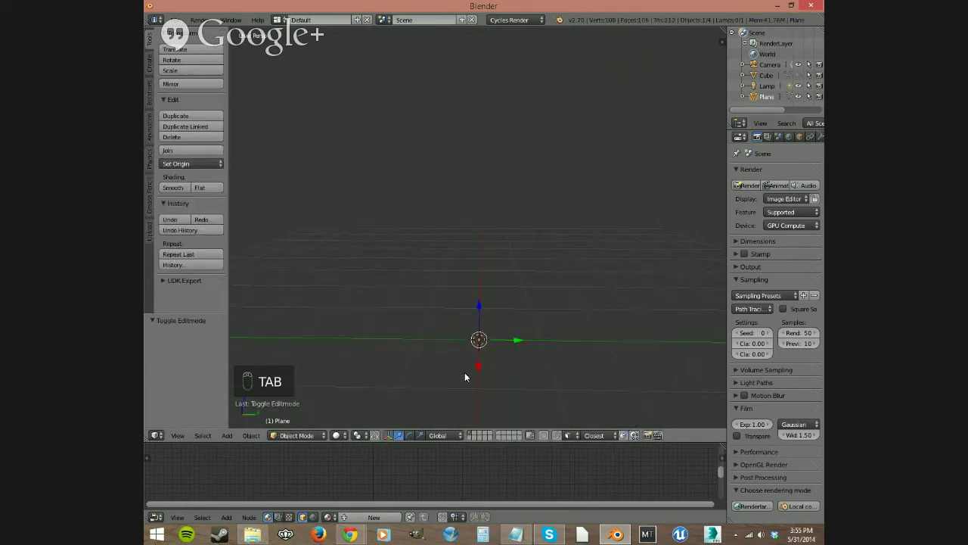
pyautogui.moveTo(479, 363); pyautogui.dragTo(482, 338, button='middle')
pyautogui.press('g')
pyautogui.press('z')
pyautogui.click(486, 265)
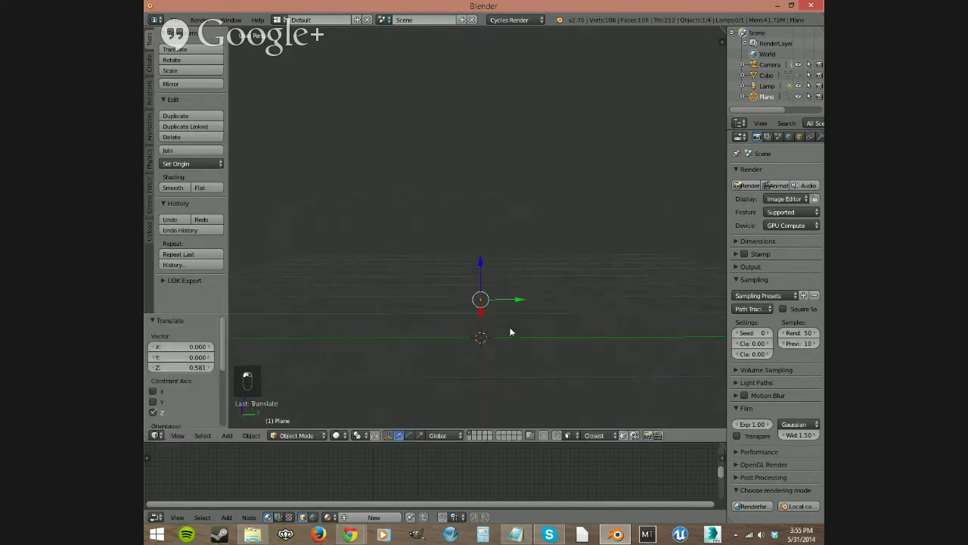
# Examine the emptied plane's origin in Edit Mode in orthographic, perspective and top views, ending in Object Mode.
pyautogui.press('Tab')
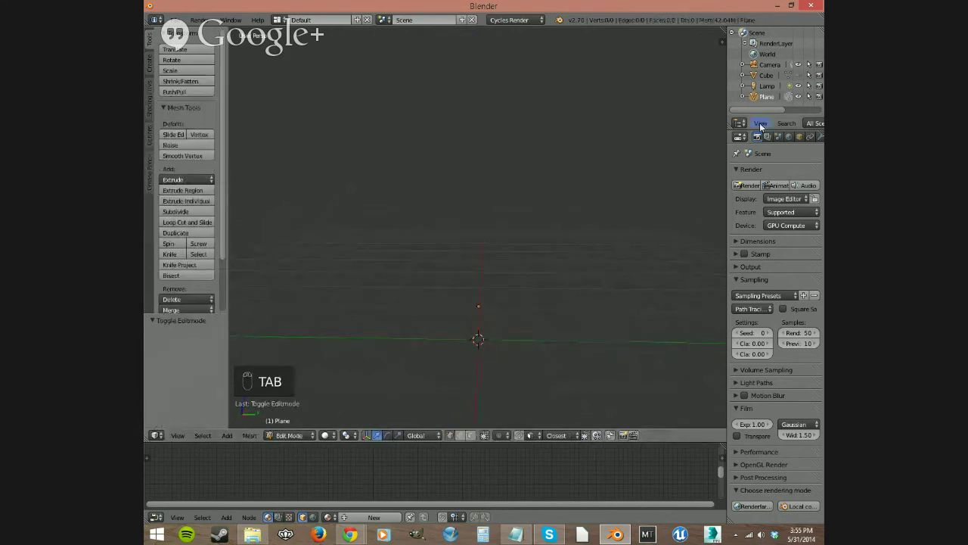
pyautogui.click(764, 96)
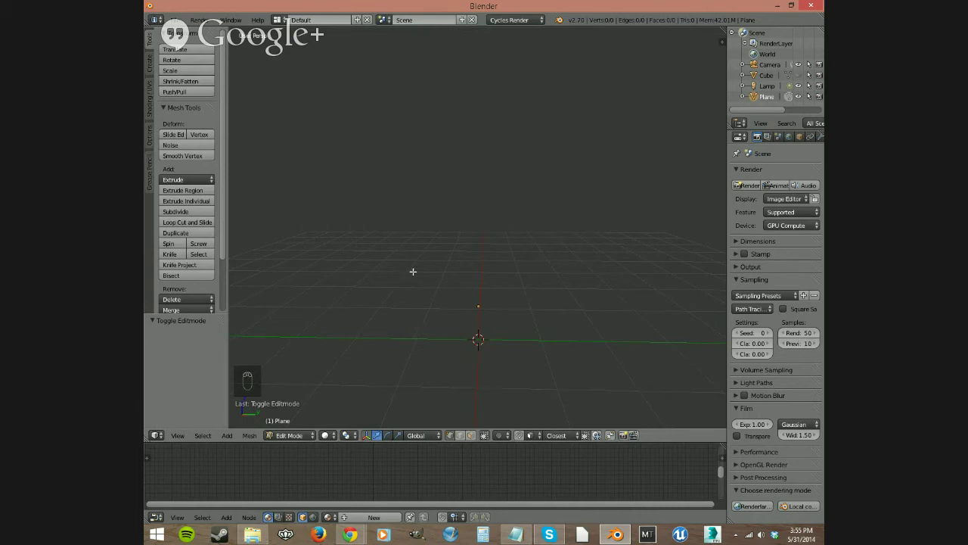
pyautogui.press('KP_5')
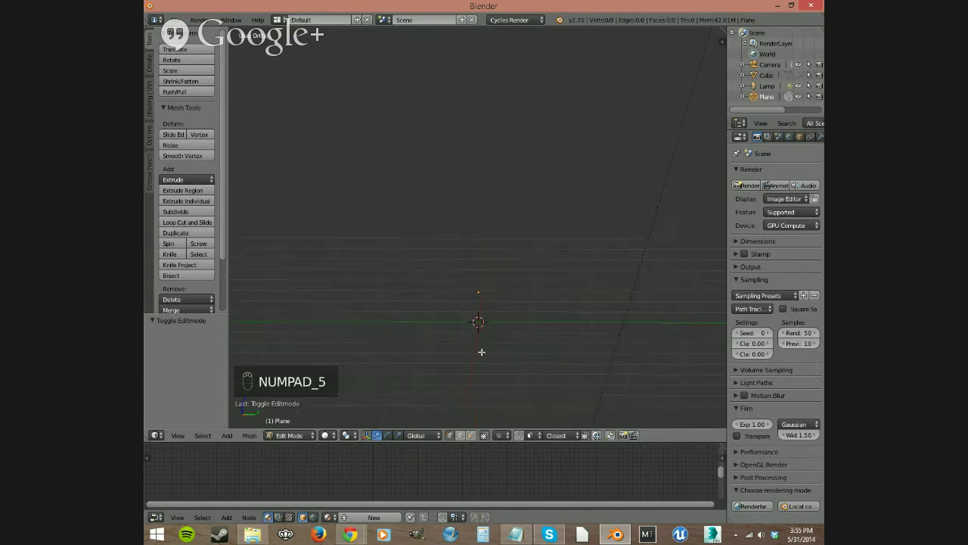
pyautogui.moveTo(476, 345); pyautogui.dragTo(544, 336, button='middle')
pyautogui.press('KP_5')
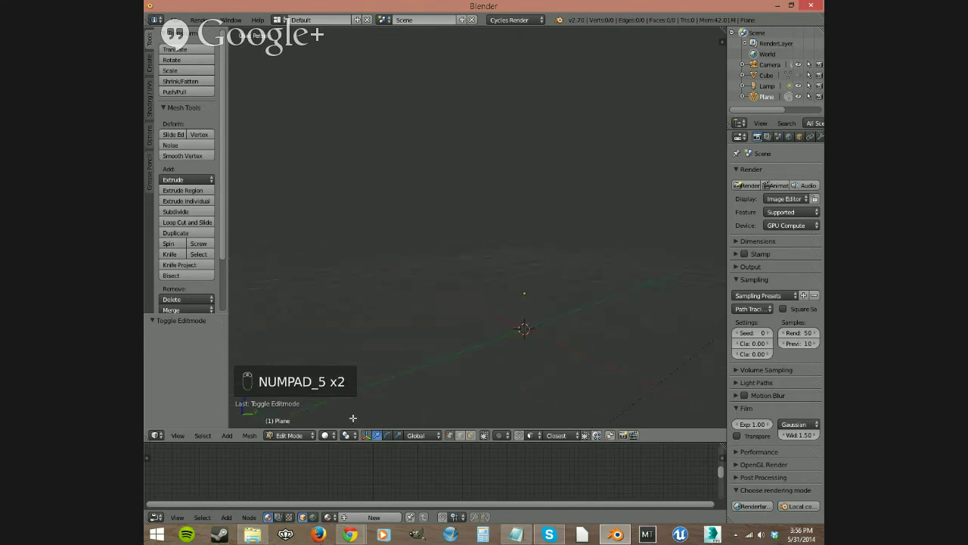
pyautogui.moveTo(532, 384); pyautogui.dragTo(559, 384, button='middle')
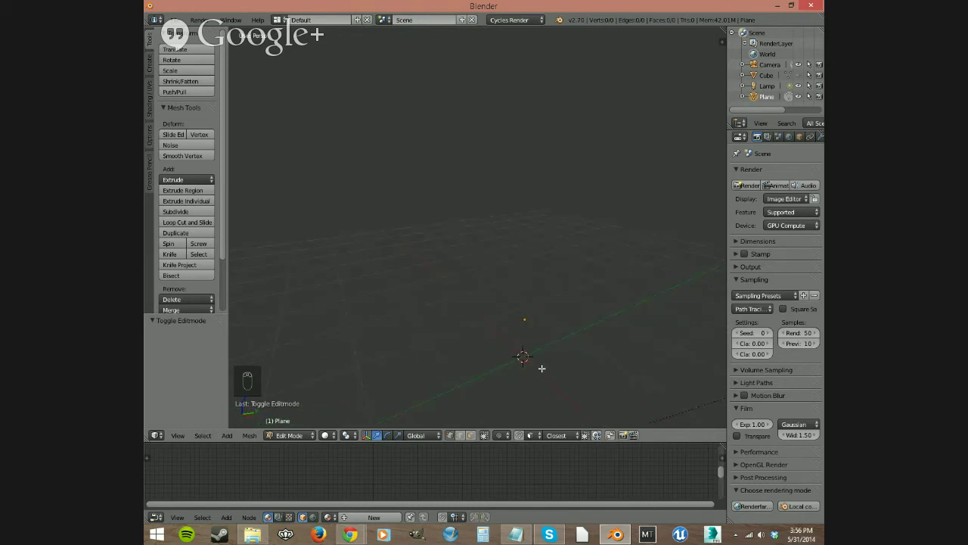
pyautogui.press('KP_7')
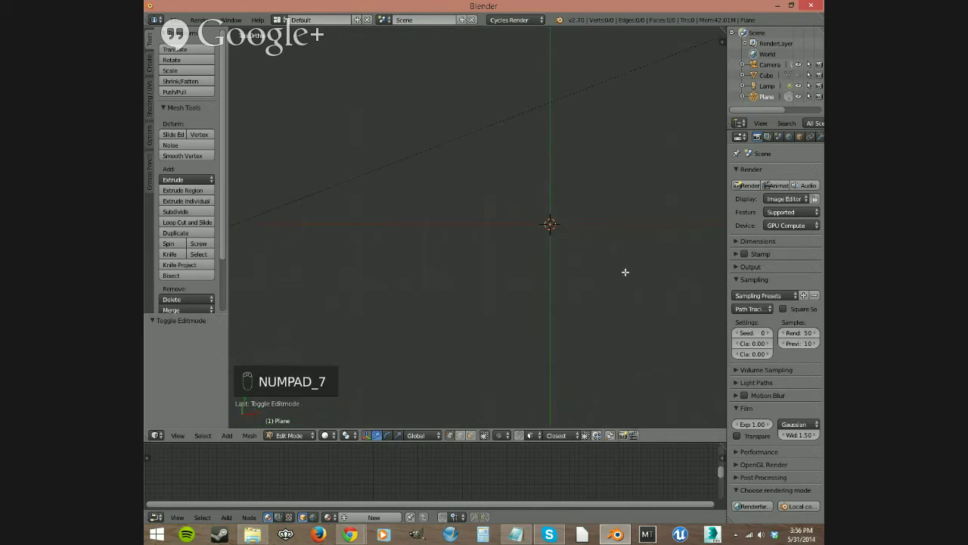
pyautogui.press('Tab')
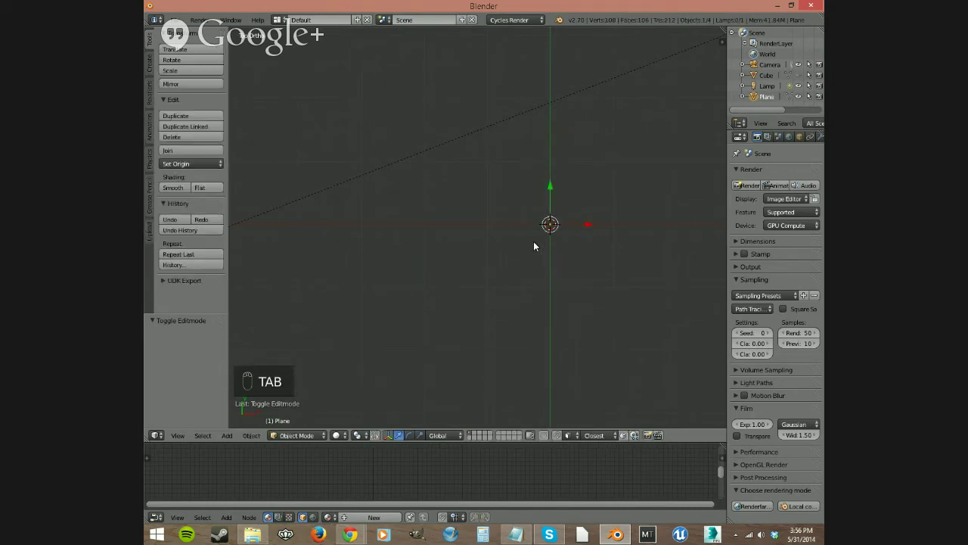
# Unhide the table and compare it in the front and right side views, finishing in front view.
pyautogui.hotkey('alt', 'h')
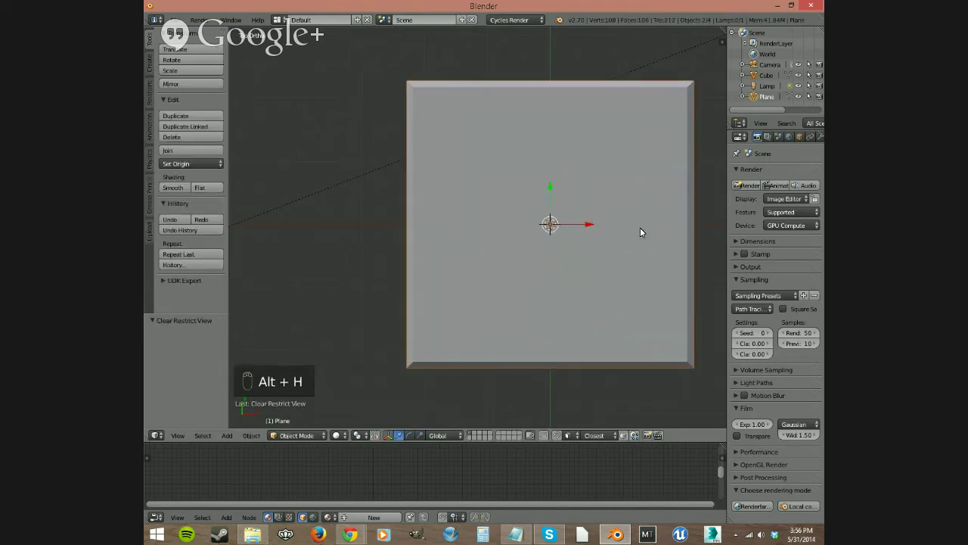
pyautogui.press('KP_1')
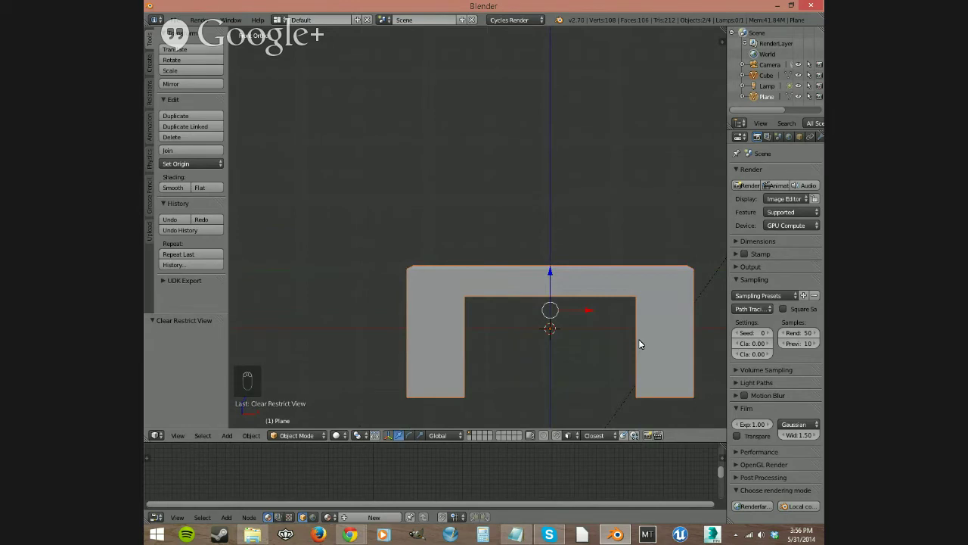
pyautogui.press('KP_3')
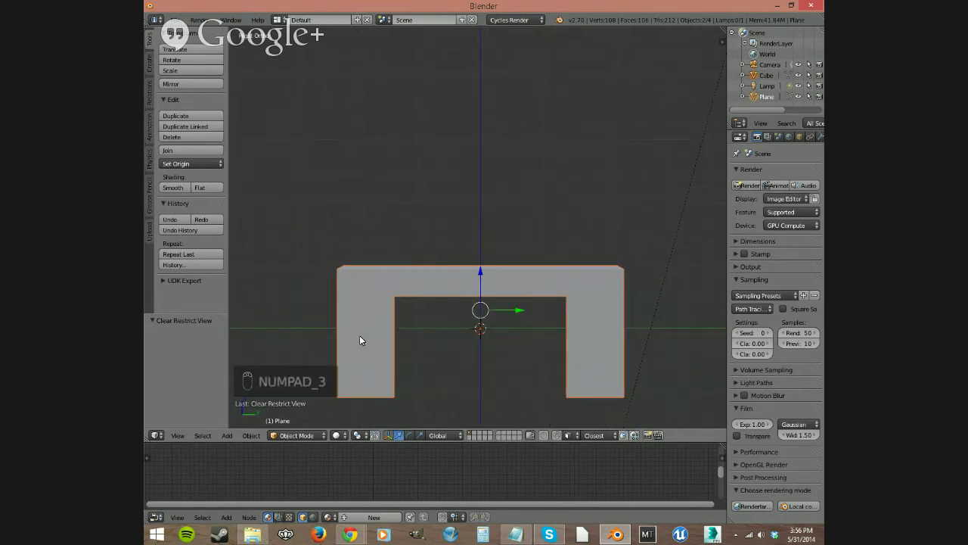
pyautogui.press('KP_1')
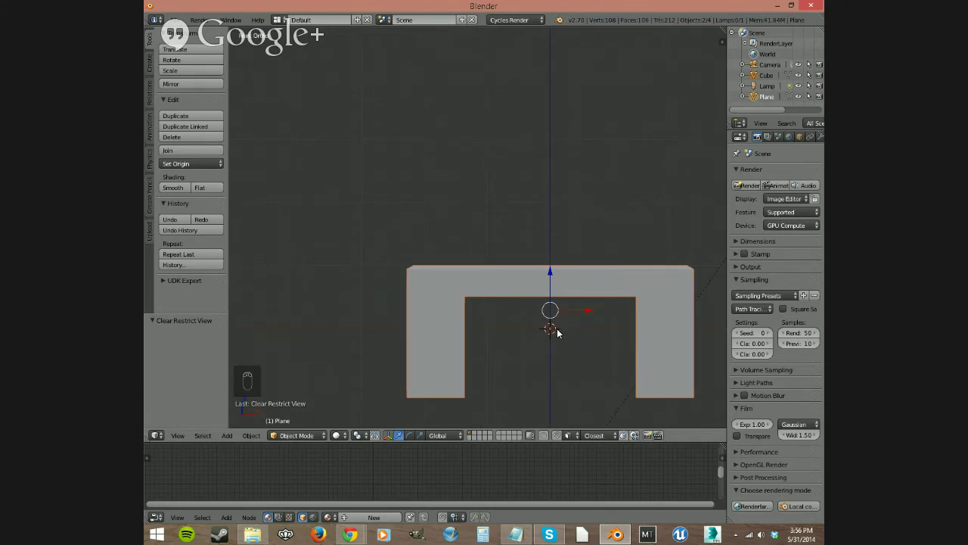
# Select only the emptied plane object, enter Edit Mode and place the 3D cursor above the left part of the table.
pyautogui.keyDown('ctrl'); pyautogui.click(771, 95); pyautogui.keyUp('ctrl')
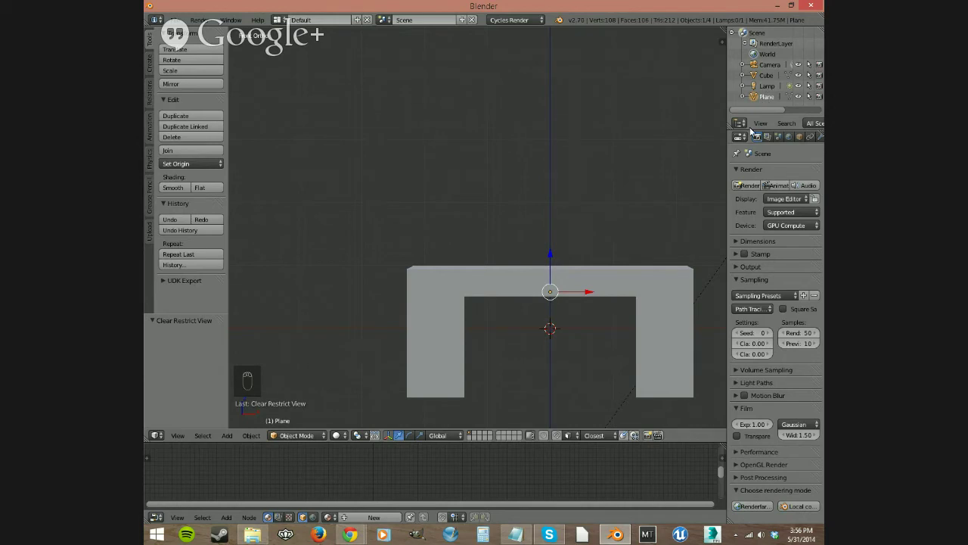
pyautogui.press('Tab')
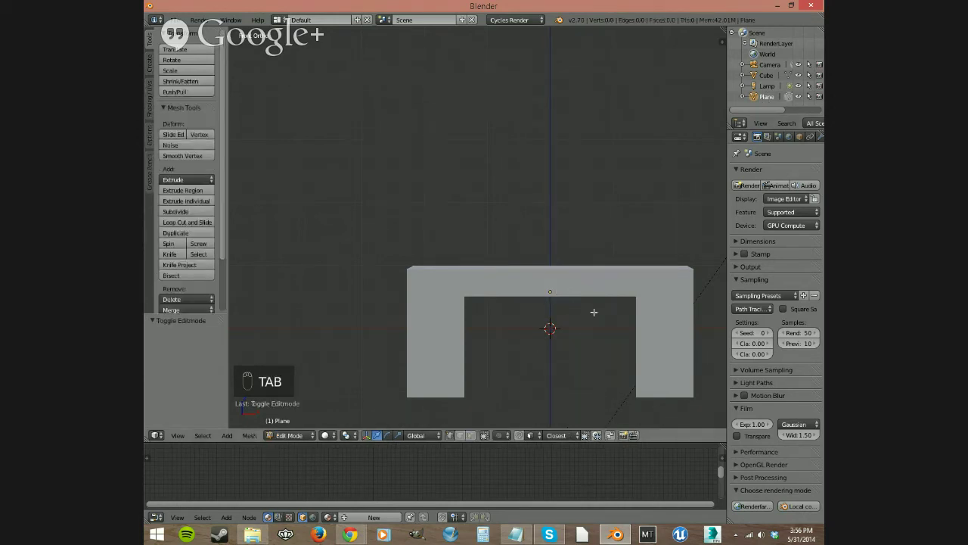
pyautogui.press('g')
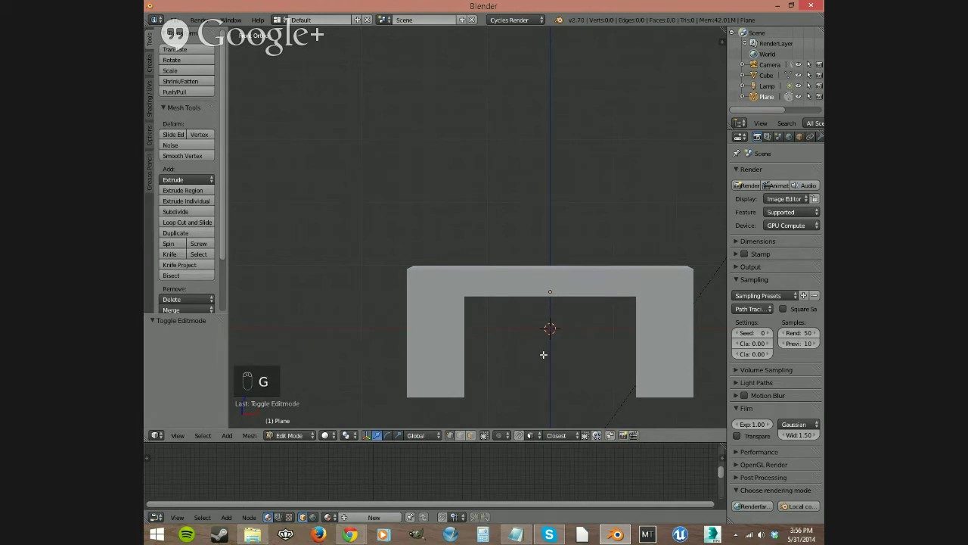
pyautogui.press('s')
pyautogui.click(399, 172)
pyautogui.keyDown('shift'); pyautogui.moveTo(564, 227); pyautogui.dragTo(502, 281, button='middle'); pyautogui.keyUp('shift')
pyautogui.scroll(2, 497, 251)
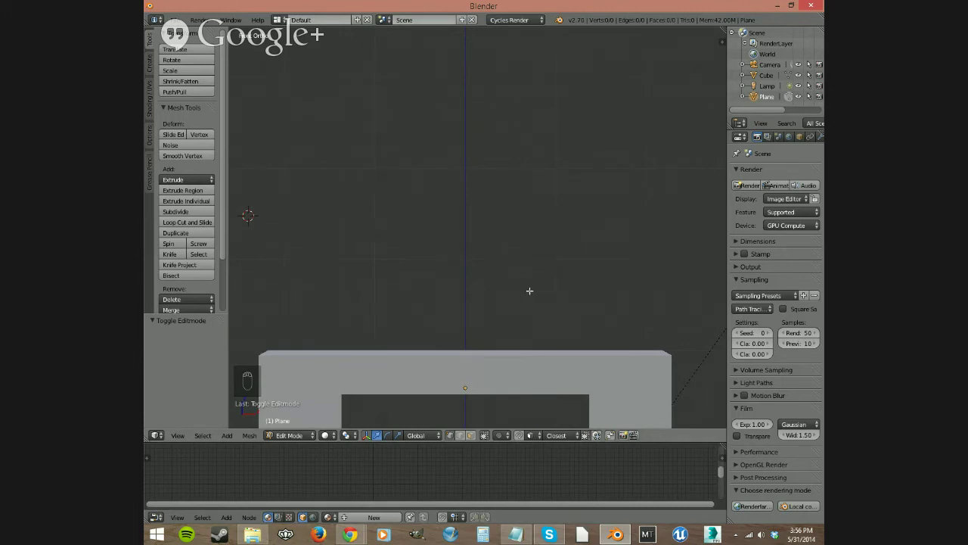
# Draw a wine glass base profile just above the tabletop, running from the centre line out to the rim and back in.
pyautogui.keyDown('ctrl'); pyautogui.rightClick(469, 326); pyautogui.keyUp('ctrl')
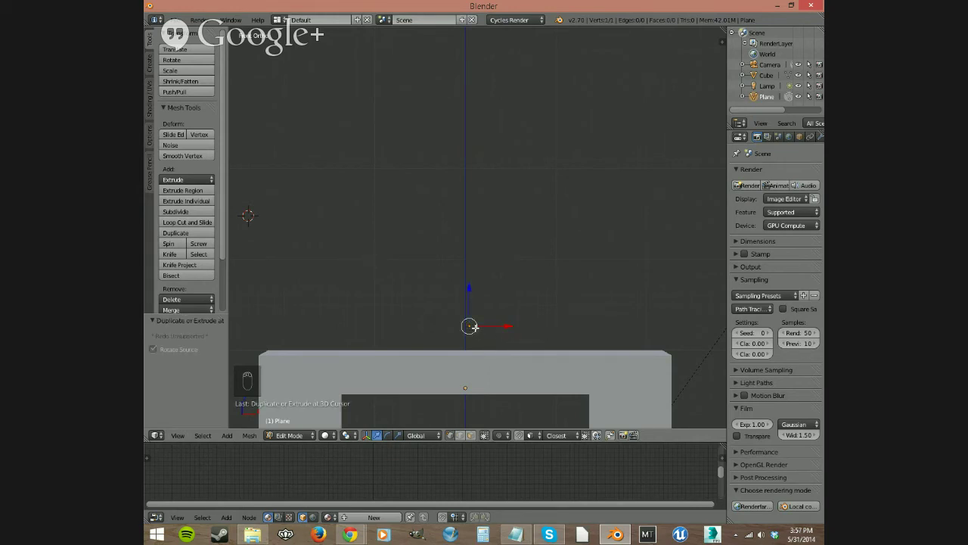
pyautogui.keyDown('ctrl'); pyautogui.rightClick(544, 328); pyautogui.keyUp('ctrl')
pyautogui.press('g')
pyautogui.click(540, 321)
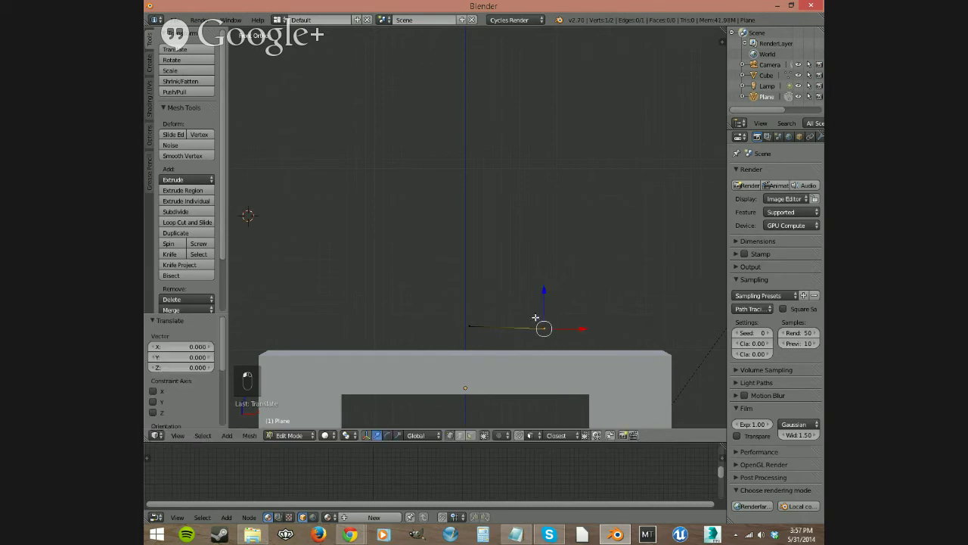
pyautogui.keyDown('ctrl'); pyautogui.rightClick(495, 320); pyautogui.keyUp('ctrl')
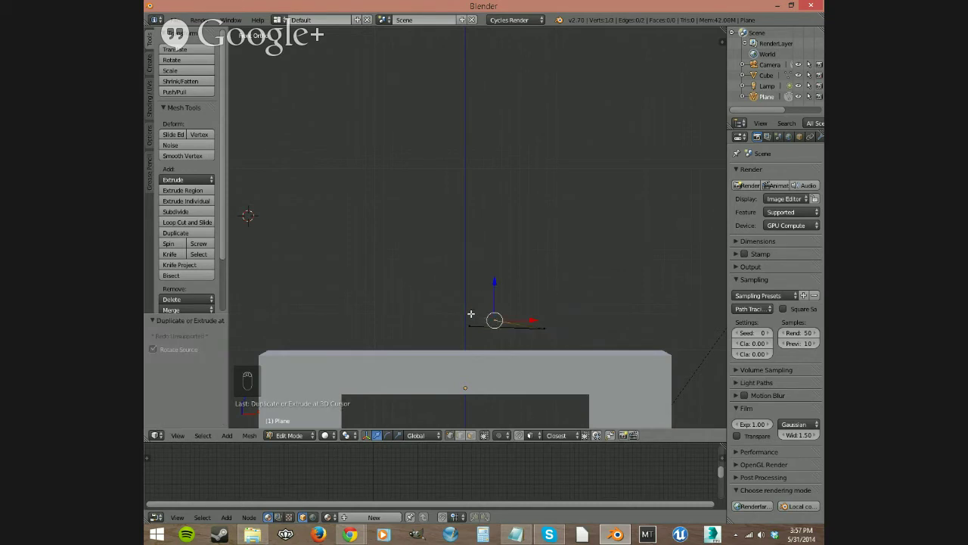
pyautogui.keyDown('ctrl'); pyautogui.rightClick(470, 313); pyautogui.keyUp('ctrl')
# Extend the profile with a straight vertical stem and a curved cup outline narrowing toward its top.
pyautogui.keyDown('ctrl'); pyautogui.rightClick(471, 225); pyautogui.keyUp('ctrl')
pyautogui.keyDown('ctrl'); pyautogui.rightClick(491, 217); pyautogui.keyUp('ctrl')
pyautogui.keyDown('ctrl'); pyautogui.rightClick(518, 204); pyautogui.keyUp('ctrl')
pyautogui.keyDown('ctrl'); pyautogui.rightClick(535, 189); pyautogui.keyUp('ctrl')
pyautogui.keyDown('ctrl'); pyautogui.rightClick(543, 158); pyautogui.keyUp('ctrl')
pyautogui.click(543, 123)
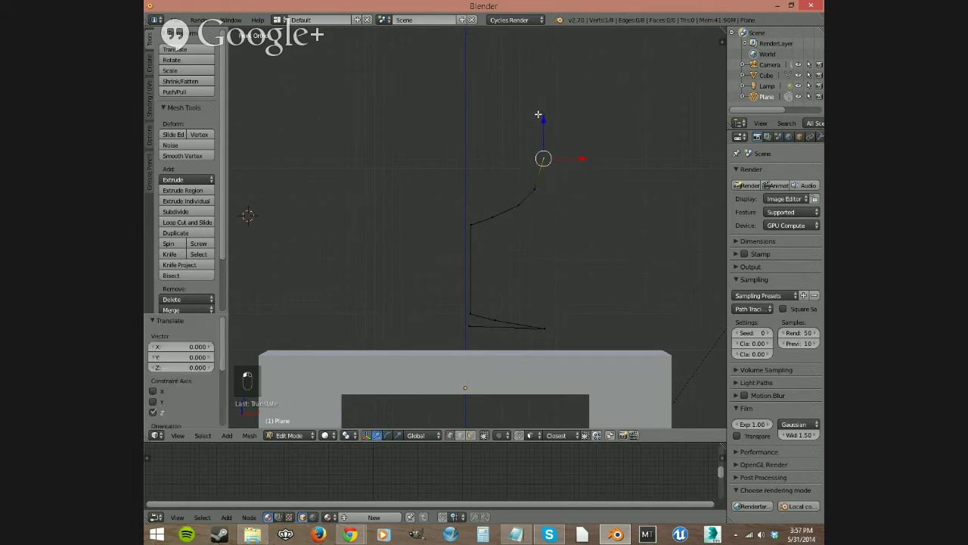
pyautogui.keyDown('ctrl'); pyautogui.rightClick(538, 114); pyautogui.keyUp('ctrl')
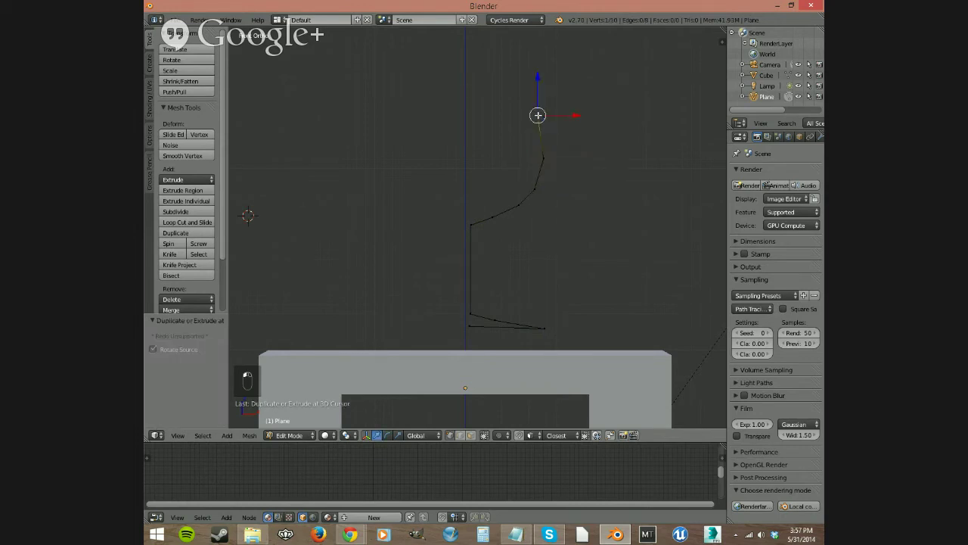
pyautogui.keyDown('ctrl'); pyautogui.rightClick(515, 71); pyautogui.keyUp('ctrl')
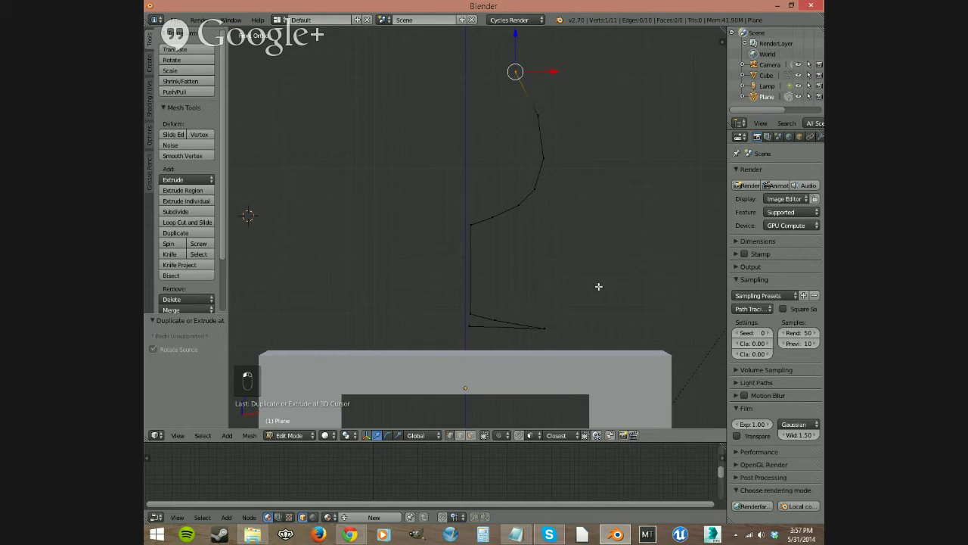
# Select the profile's lowest vertex at the centre line and snap the 3D cursor to it.
pyautogui.rightClick(469, 325)
pyautogui.hotkey('shift', 's')
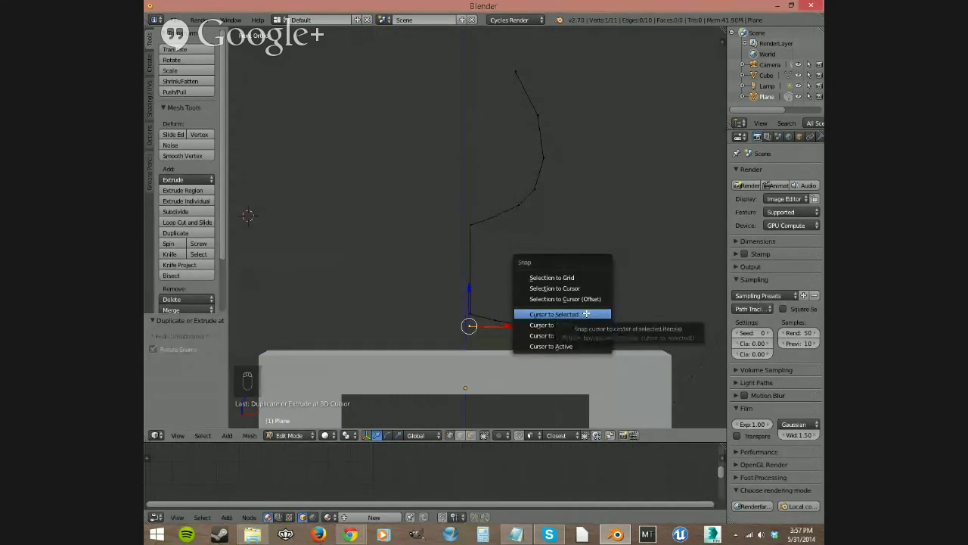
pyautogui.click(586, 313)
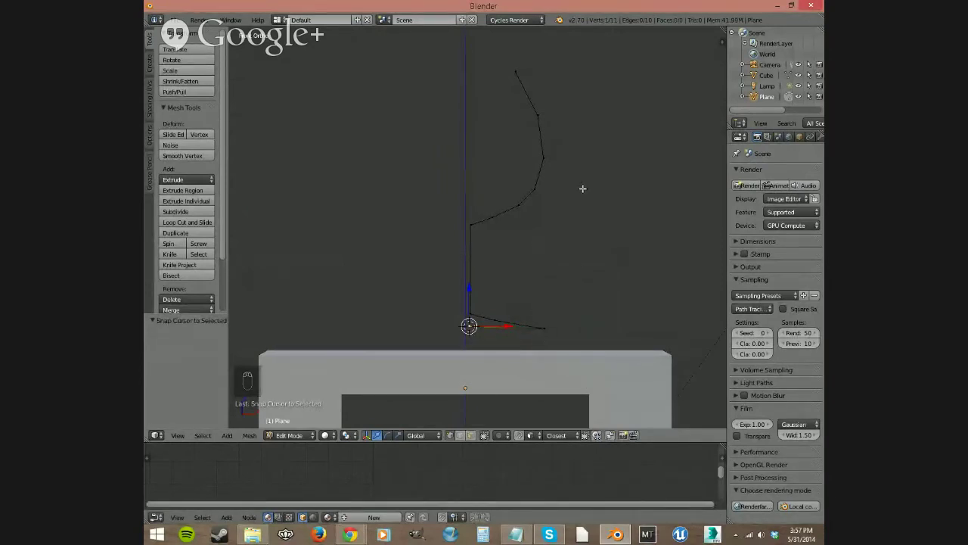
# Select the entire glass profile and spin it around the 3D cursor with 9 steps over 90°.
pyautogui.press('a')
pyautogui.press('a')
pyautogui.press('a')
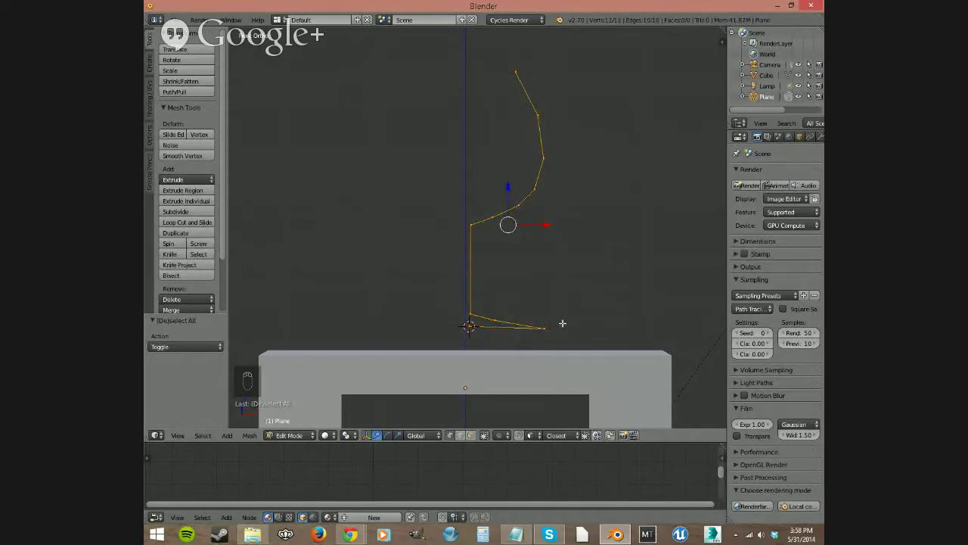
pyautogui.moveTo(562, 323); pyautogui.dragTo(545, 365, button='middle')
pyautogui.moveTo(476, 317); pyautogui.dragTo(432, 258, button='middle')
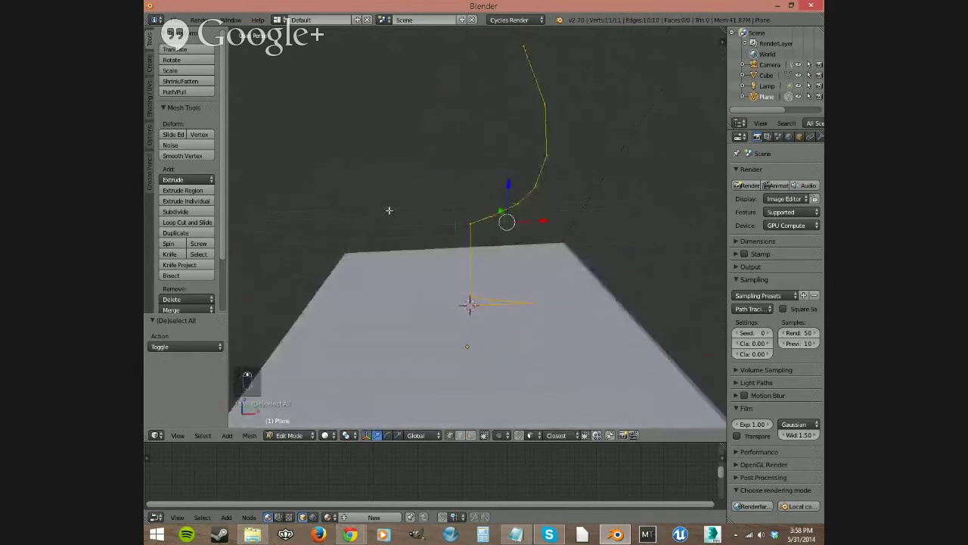
pyautogui.click(174, 248)
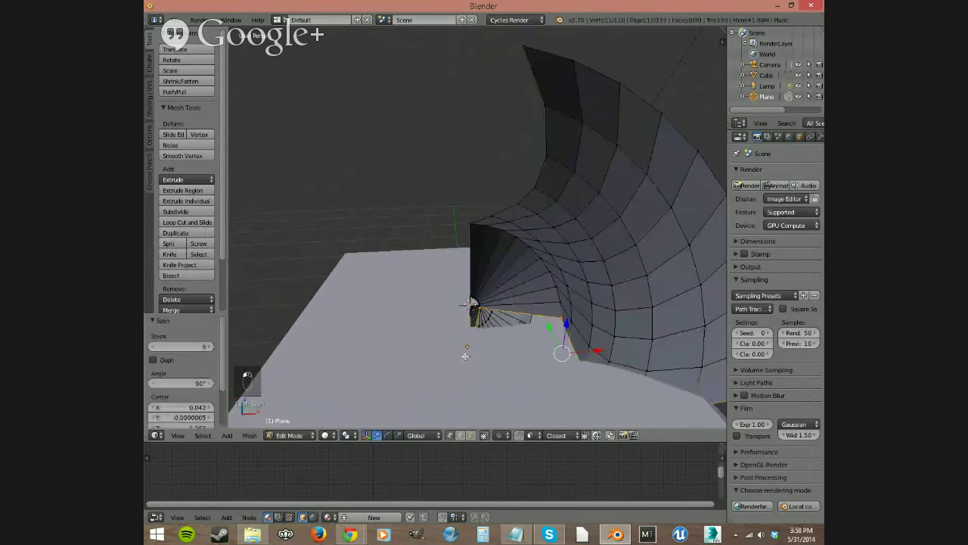
pyautogui.moveTo(465, 354); pyautogui.dragTo(481, 370, button='middle')
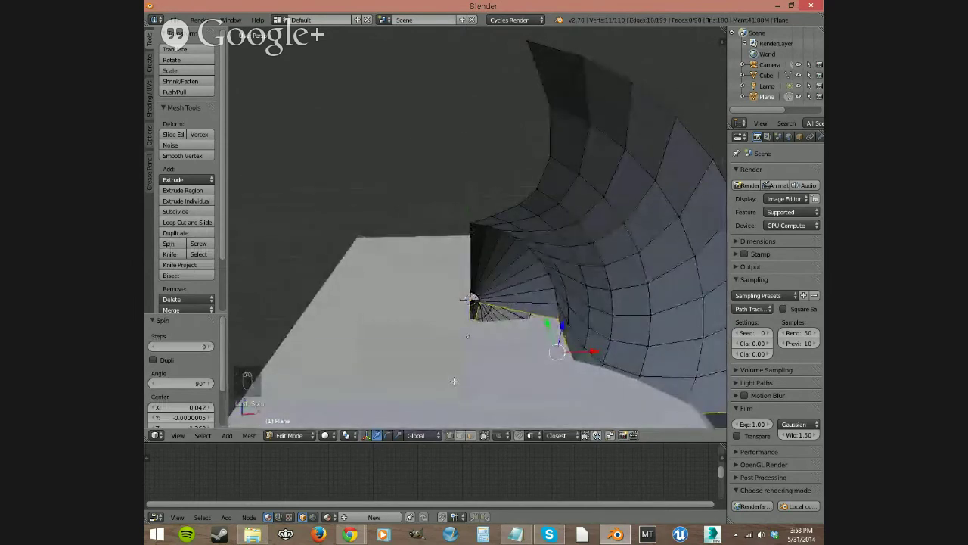
pyautogui.scroll(-3, 223, 355)
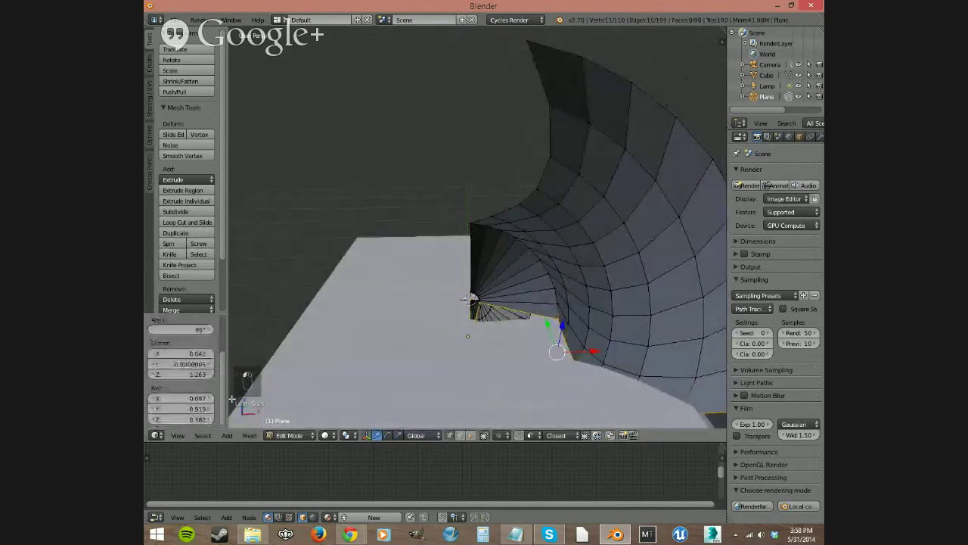
# Set the Spin axis to X 0, Y 0 and Z 1 so the profile revolves around the vertical.
pyautogui.scroll(3, 221, 354)
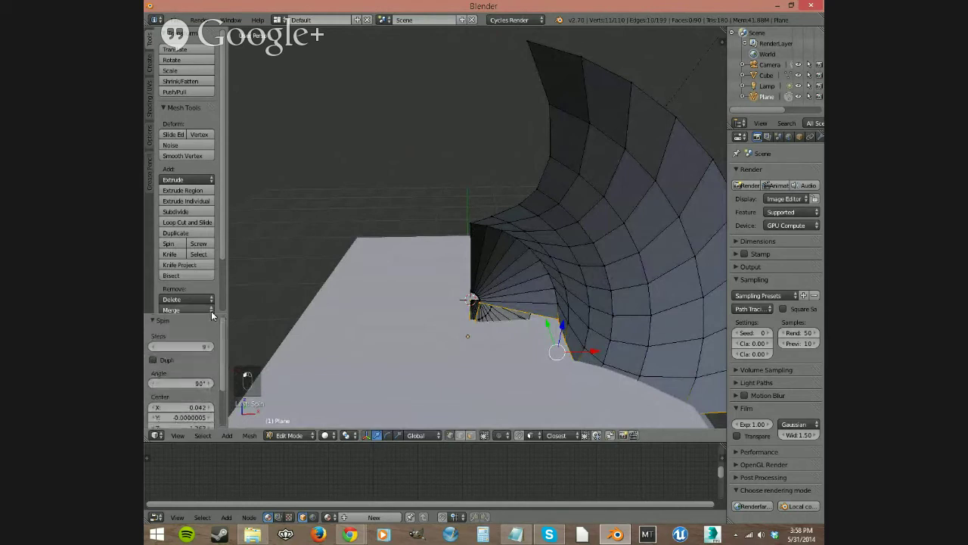
pyautogui.moveTo(218, 315); pyautogui.dragTo(218, 250)
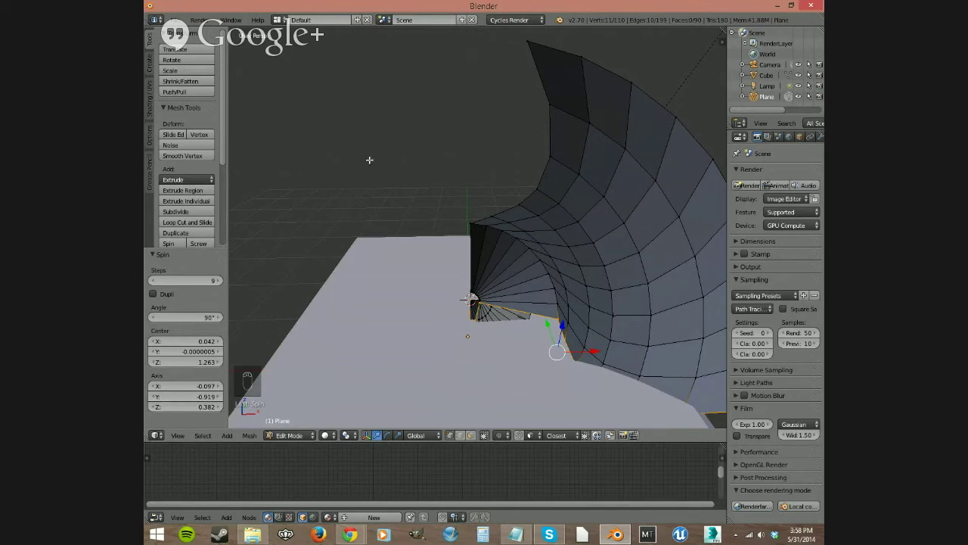
pyautogui.click(194, 387)
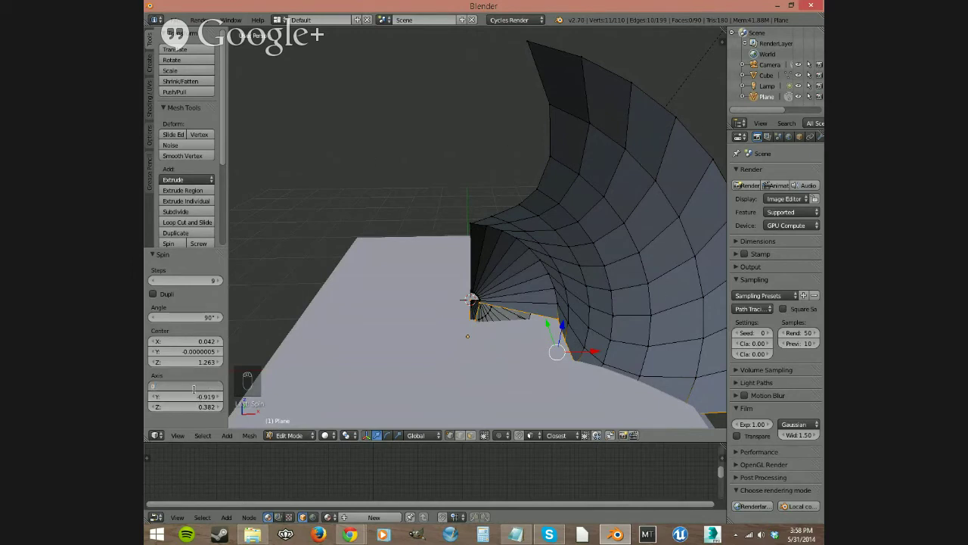
pyautogui.press('Tab')
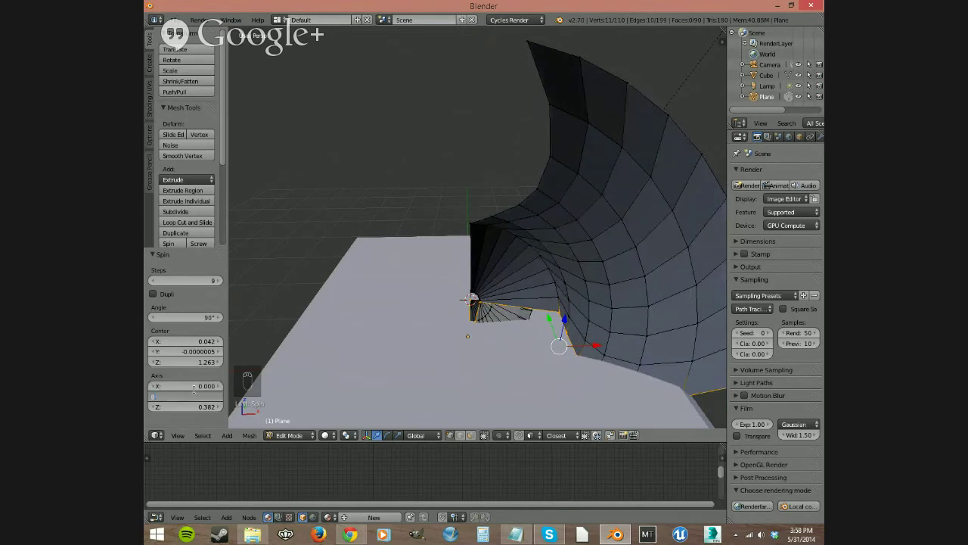
pyautogui.write('0')
pyautogui.press('Tab')
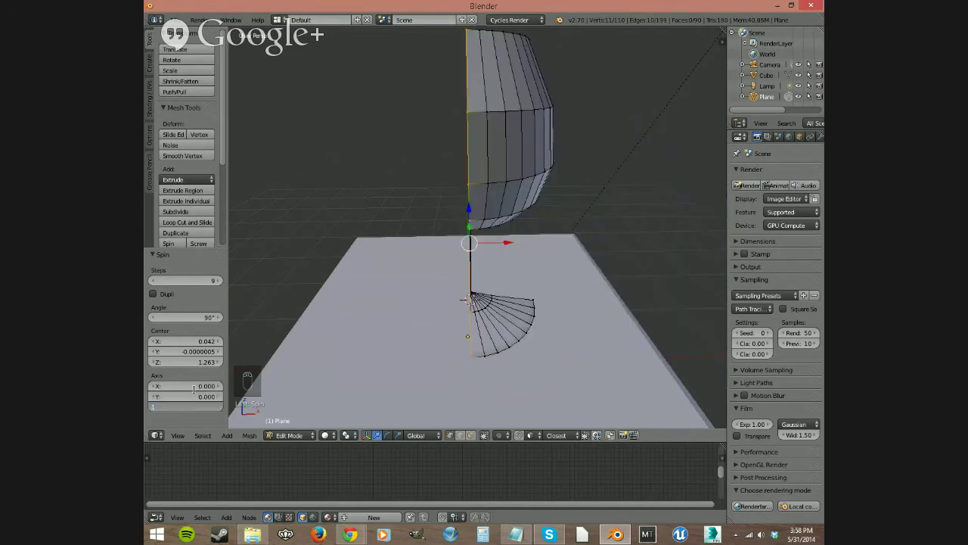
pyautogui.write('1')
pyautogui.press('Return')
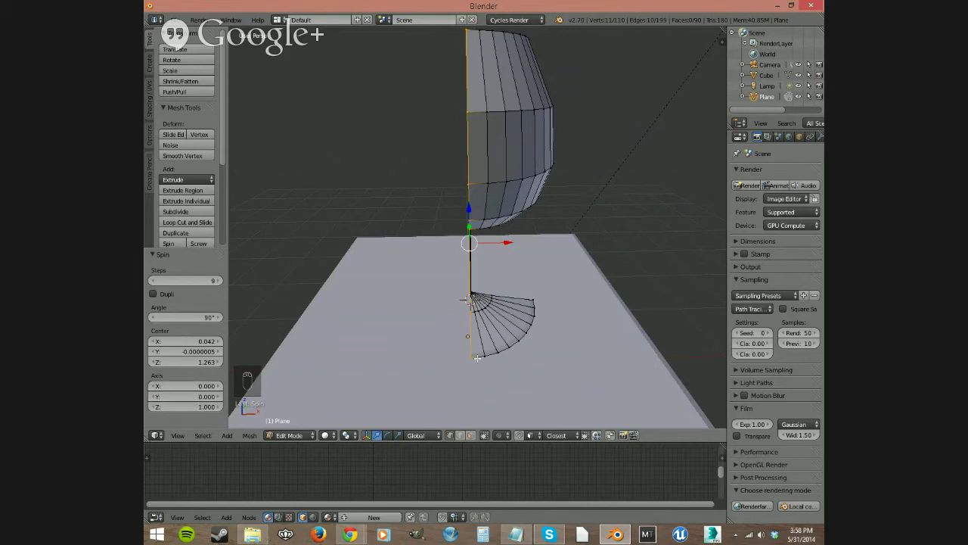
# Set the Spin angle to 360° to revolve the glass profile through a complete turn.
pyautogui.moveTo(477, 357); pyautogui.dragTo(506, 367, button='middle')
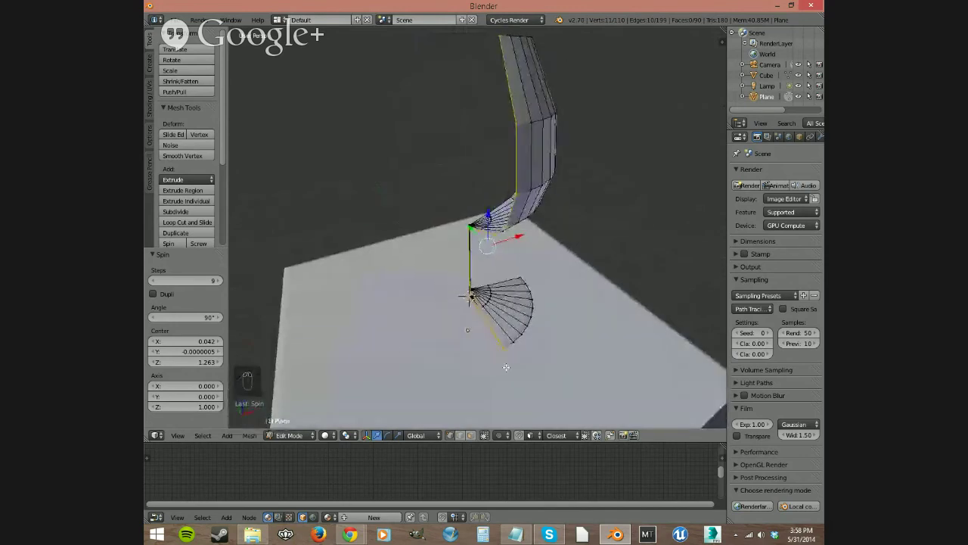
pyautogui.click(209, 321)
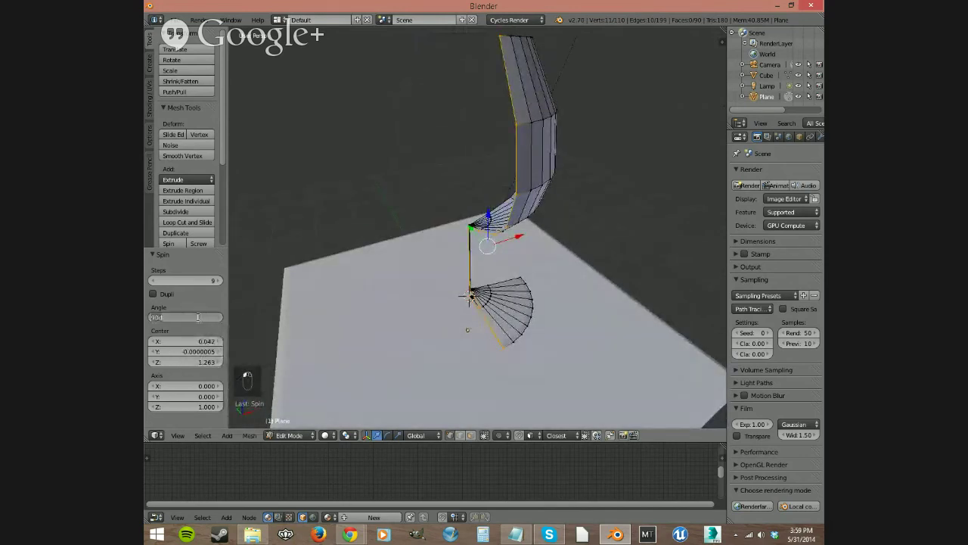
pyautogui.press('Return')
pyautogui.moveTo(185, 317); pyautogui.dragTo(322, 346)
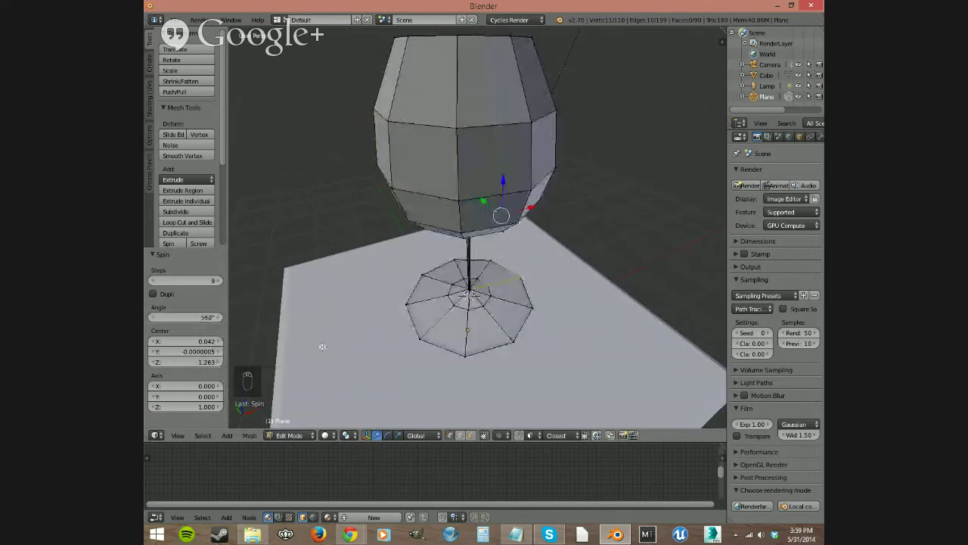
pyautogui.moveTo(470, 294); pyautogui.dragTo(525, 219, button='middle')
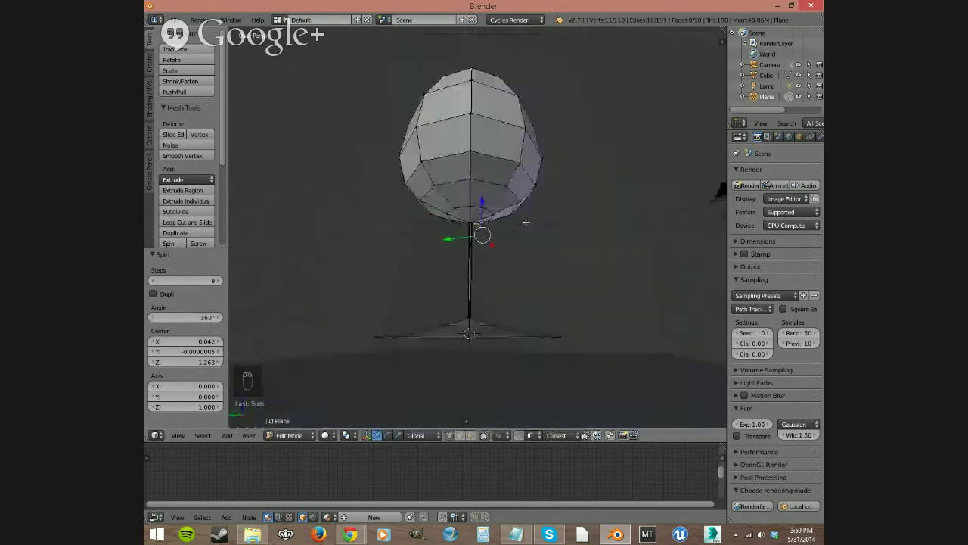
pyautogui.moveTo(456, 224); pyautogui.dragTo(467, 290, button='middle')
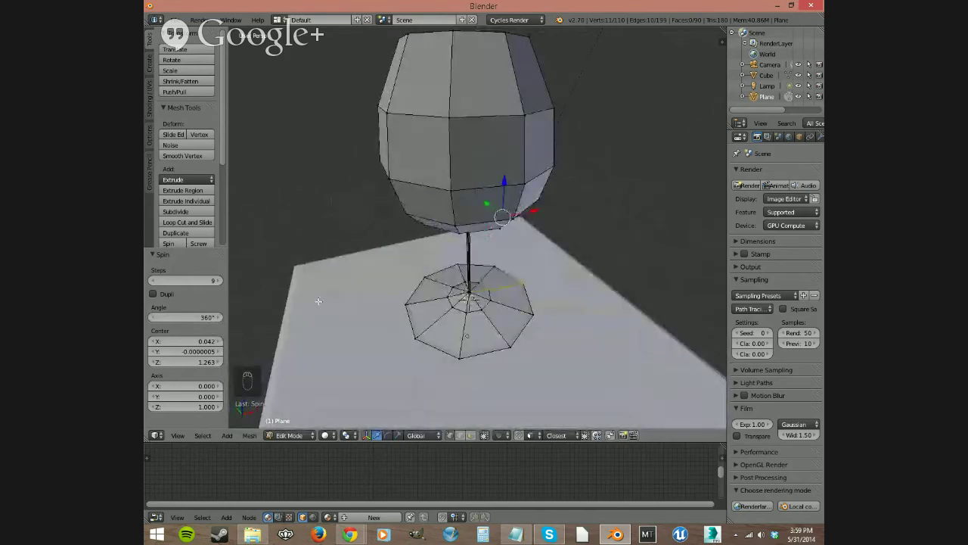
# Raise the number of Spin steps to 19 for a rounder glass.
pyautogui.click(217, 281)
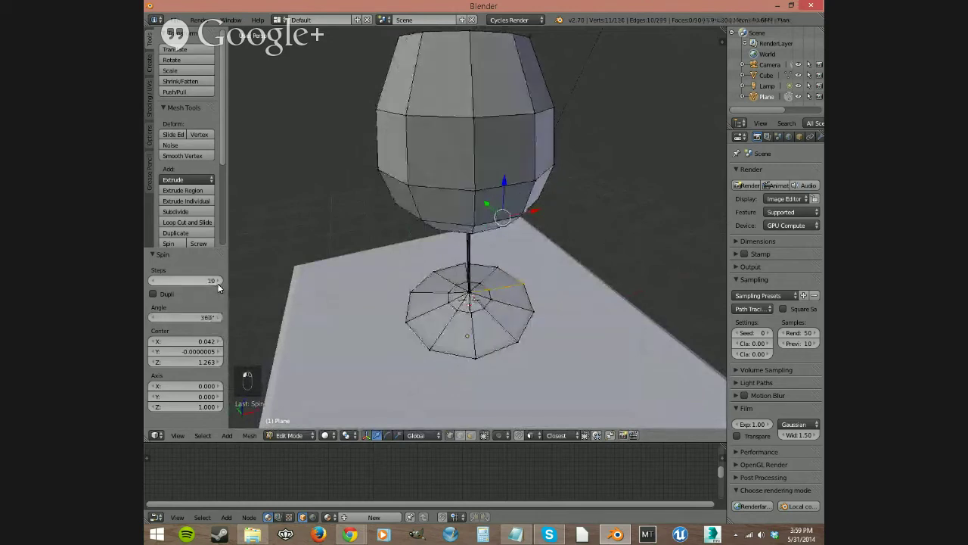
pyautogui.click(217, 281)
pyautogui.click(217, 282)
pyautogui.click(217, 282)
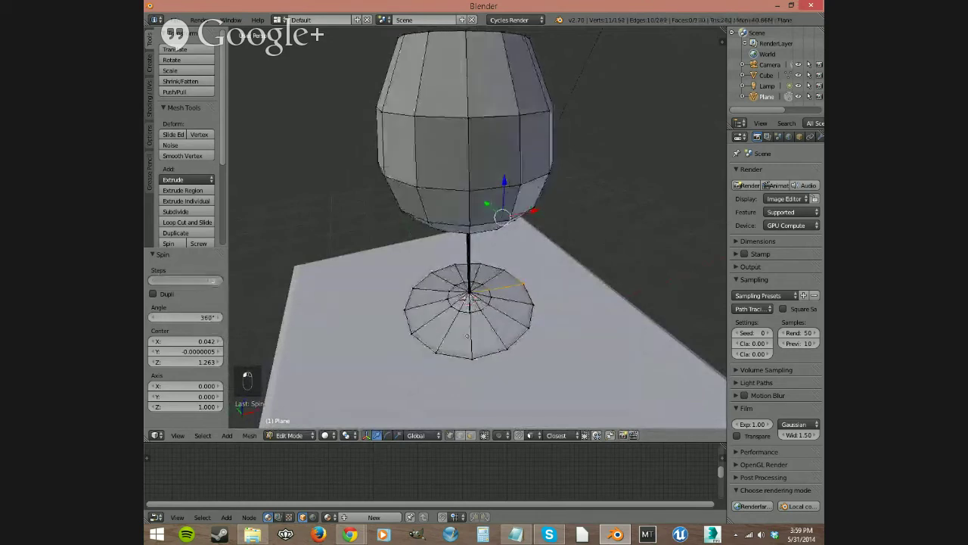
pyautogui.click(217, 282)
pyautogui.click(217, 281)
pyautogui.click(217, 281)
pyautogui.click(217, 281)
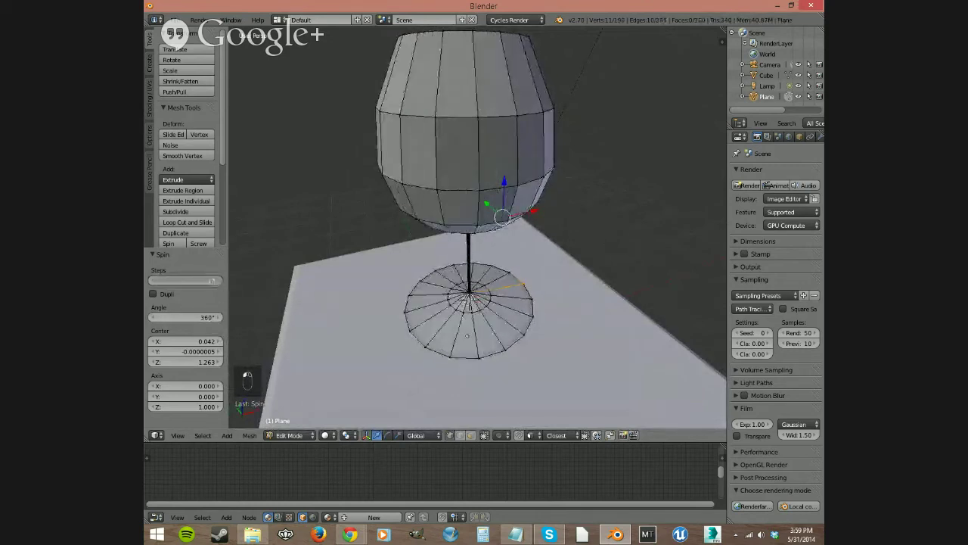
pyautogui.click(217, 282)
pyautogui.click(217, 281)
# Examine the spun glass from several sides, including the joint between stem and bowl up close.
pyautogui.moveTo(469, 341); pyautogui.dragTo(431, 302, button='middle')
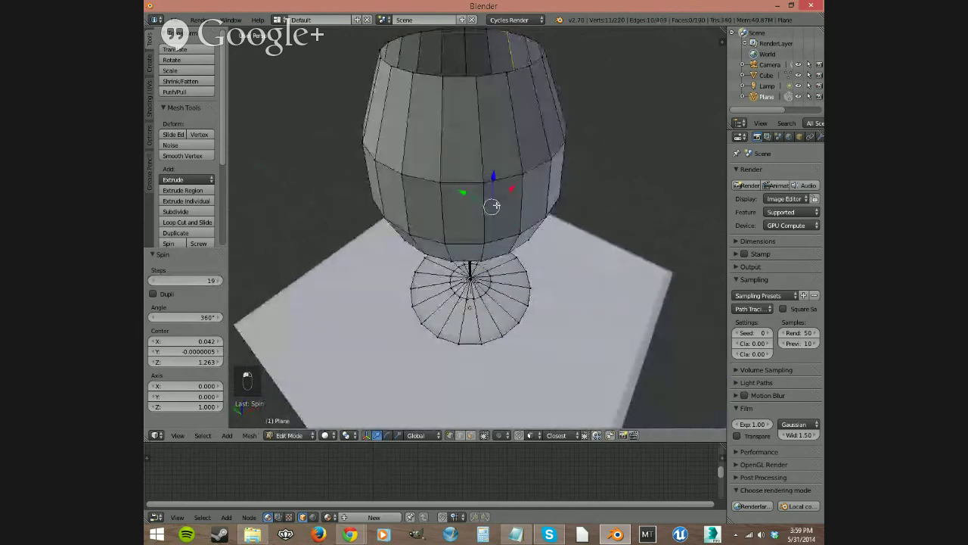
pyautogui.moveTo(384, 188); pyautogui.dragTo(557, 184, button='middle')
pyautogui.scroll(8, 486, 235)
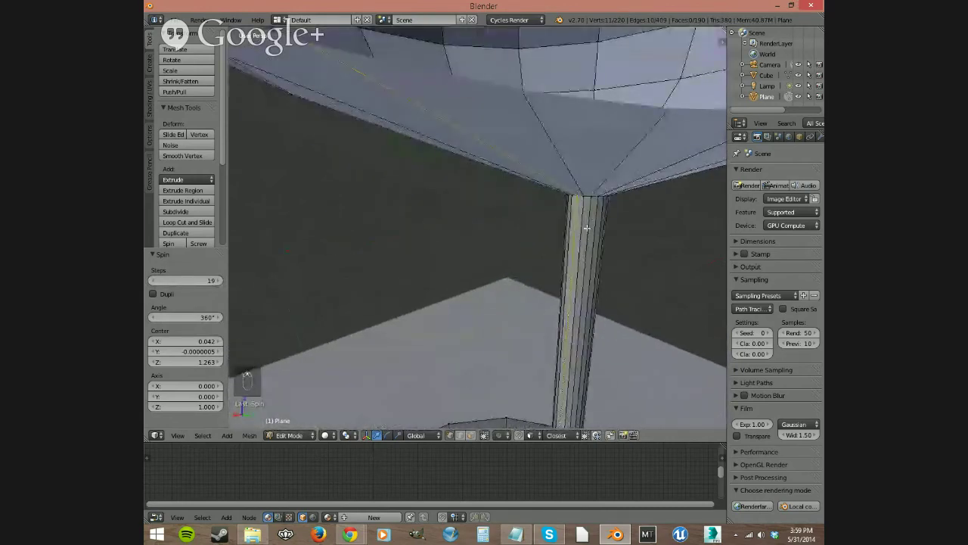
pyautogui.scroll(-8, 587, 228)
pyautogui.moveTo(586, 227); pyautogui.dragTo(473, 235, button='middle')
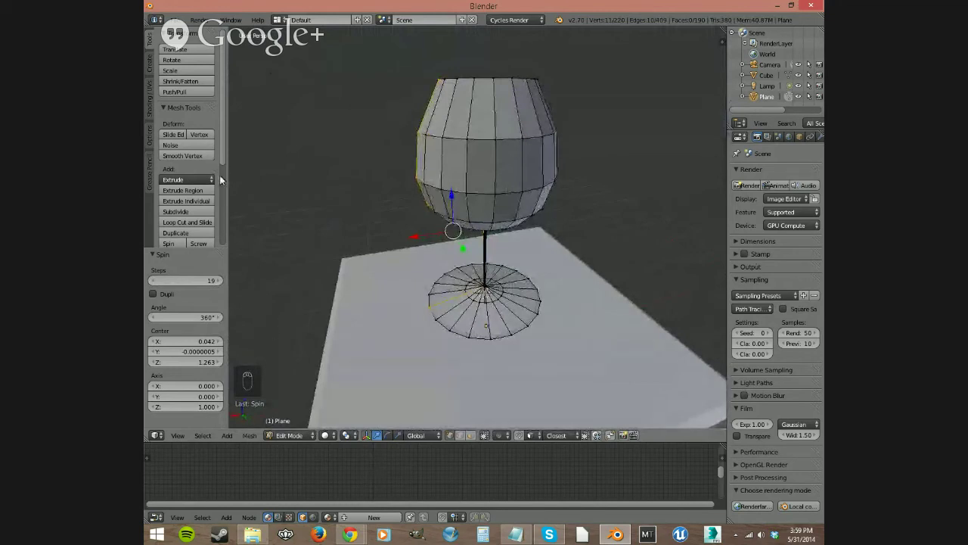
pyautogui.scroll(-5, 219, 180)
pyautogui.moveTo(385, 186); pyautogui.dragTo(499, 76, button='middle')
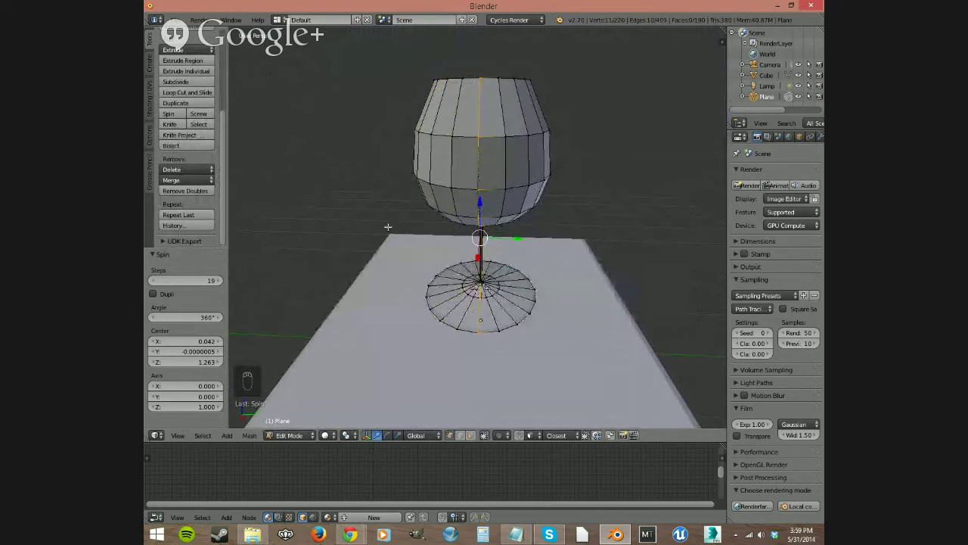
# Try a Spin angle of 359° to expose the seam, and restore the angle to 360°.
pyautogui.click(185, 317)
pyautogui.write('359')
pyautogui.press('Return')
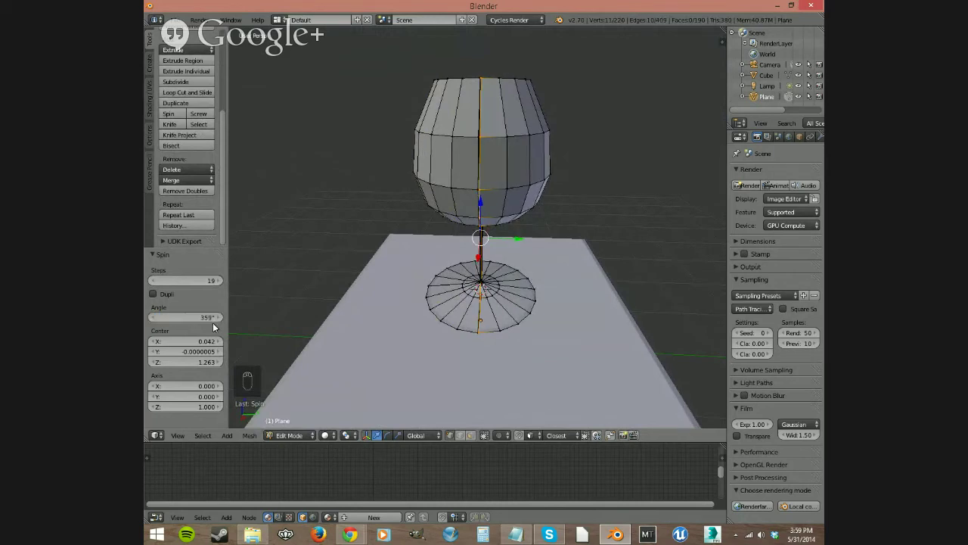
pyautogui.scroll(5, 500, 198)
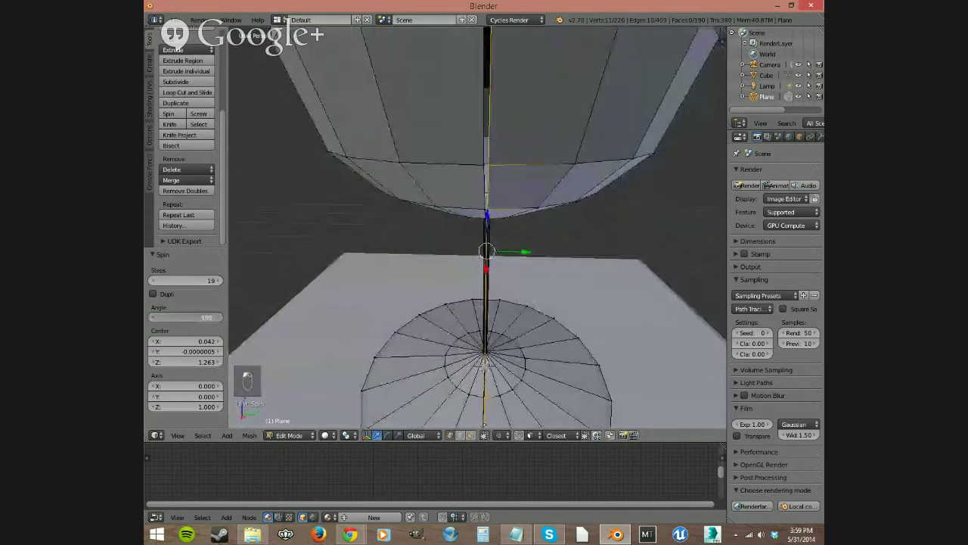
pyautogui.click(217, 318)
pyautogui.scroll(-5, 471, 221)
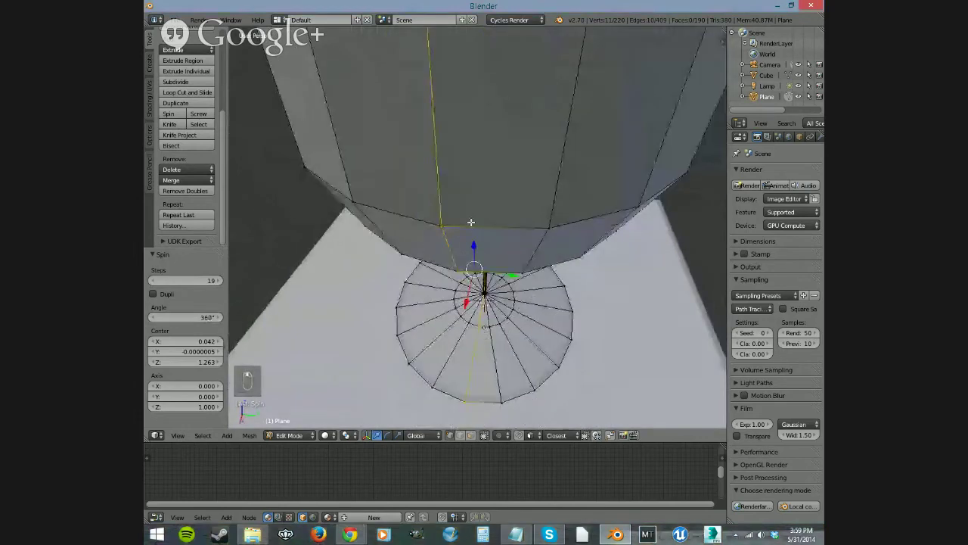
pyautogui.moveTo(470, 202); pyautogui.dragTo(454, 215, button='middle')
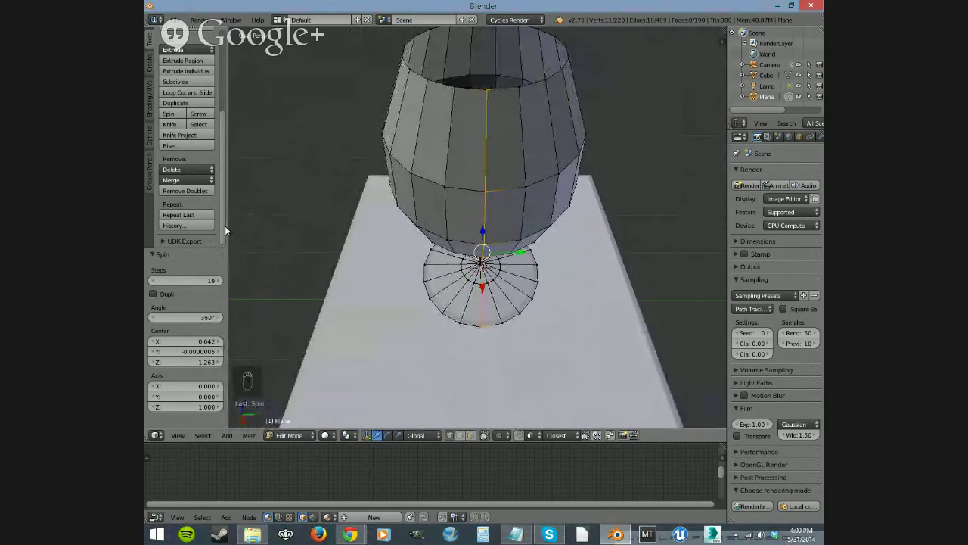
# Merge the overlapping vertices of the whole glass mesh with Remove Doubles, and clear the selection.
pyautogui.press('a')
pyautogui.press('a')
pyautogui.press('a')
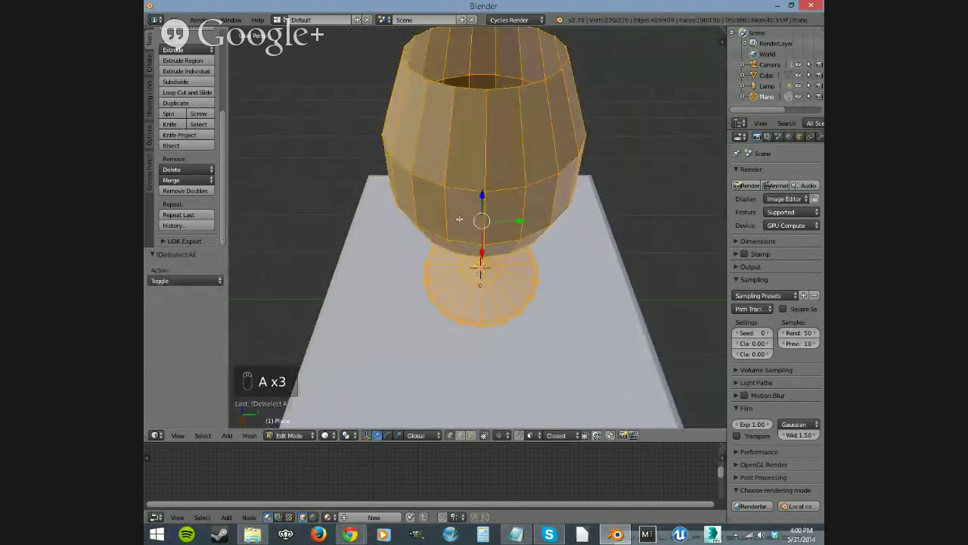
pyautogui.moveTo(460, 219); pyautogui.dragTo(562, 179, button='middle')
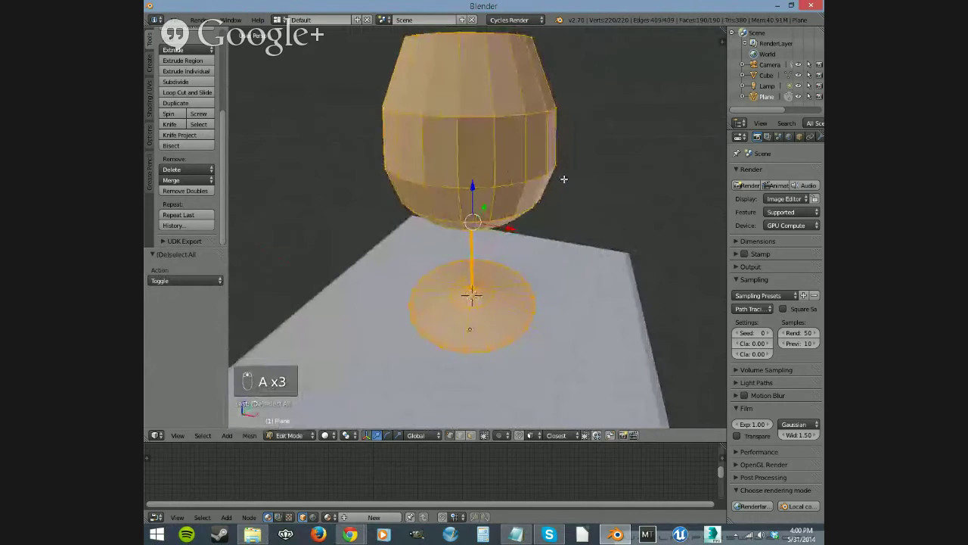
pyautogui.click(201, 192)
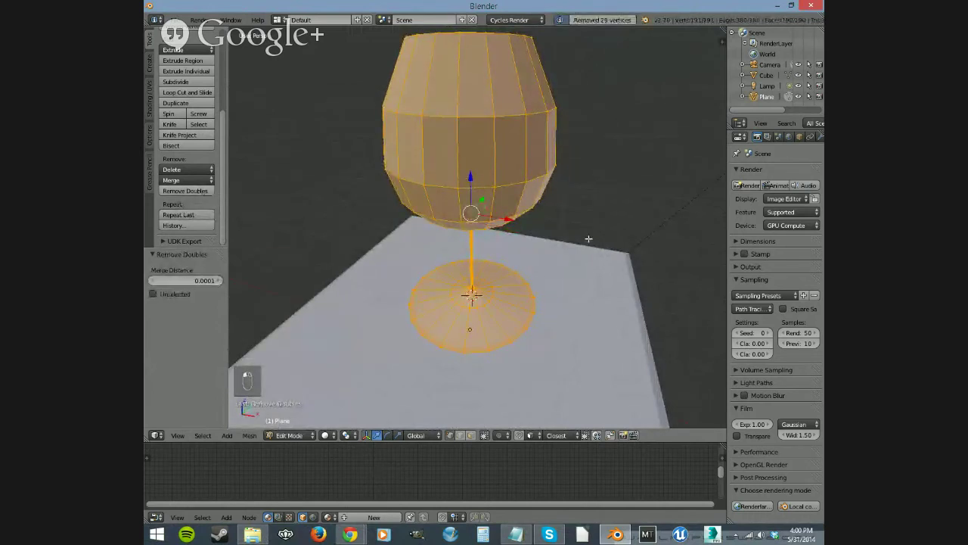
pyautogui.moveTo(589, 238)
pyautogui.mouseDown(button='middle')
pyautogui.moveTo(427, 277)
pyautogui.moveTo(517, 259)
pyautogui.moveTo(529, 237)
pyautogui.moveTo(595, 223)
pyautogui.mouseUp(button='middle')
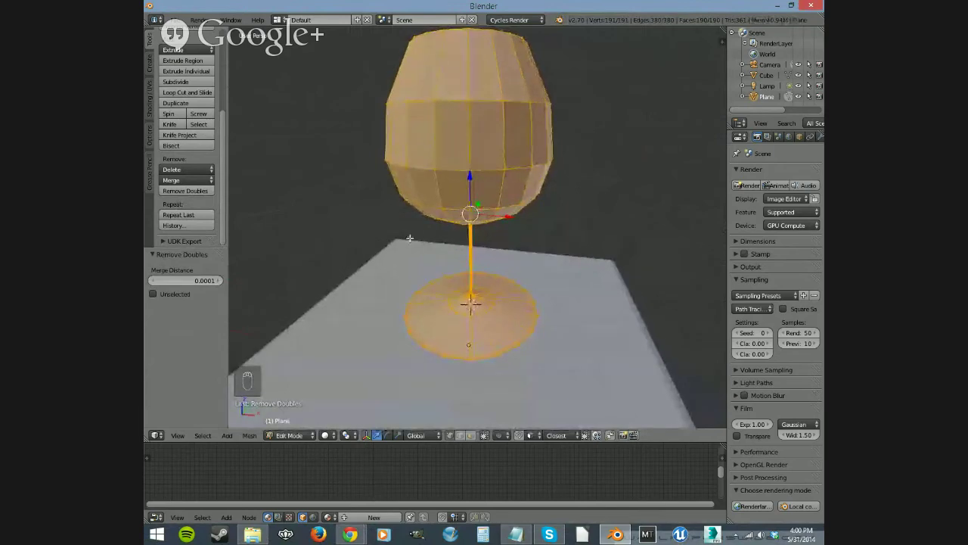
pyautogui.moveTo(502, 272); pyautogui.dragTo(503, 347, button='middle')
pyautogui.press('a')
# Turn on the display of face normals for the glass mesh.
pyautogui.moveTo(469, 302); pyautogui.dragTo(501, 208, button='middle')
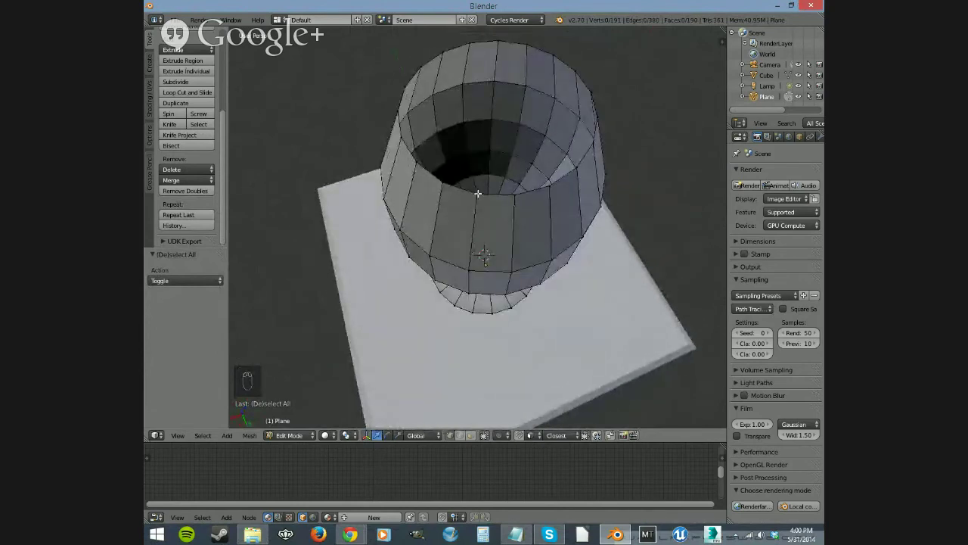
pyautogui.moveTo(495, 175)
pyautogui.mouseDown(button='middle')
pyautogui.moveTo(493, 211)
pyautogui.moveTo(512, 184)
pyautogui.moveTo(469, 201)
pyautogui.moveTo(484, 189)
pyautogui.mouseUp(button='middle')
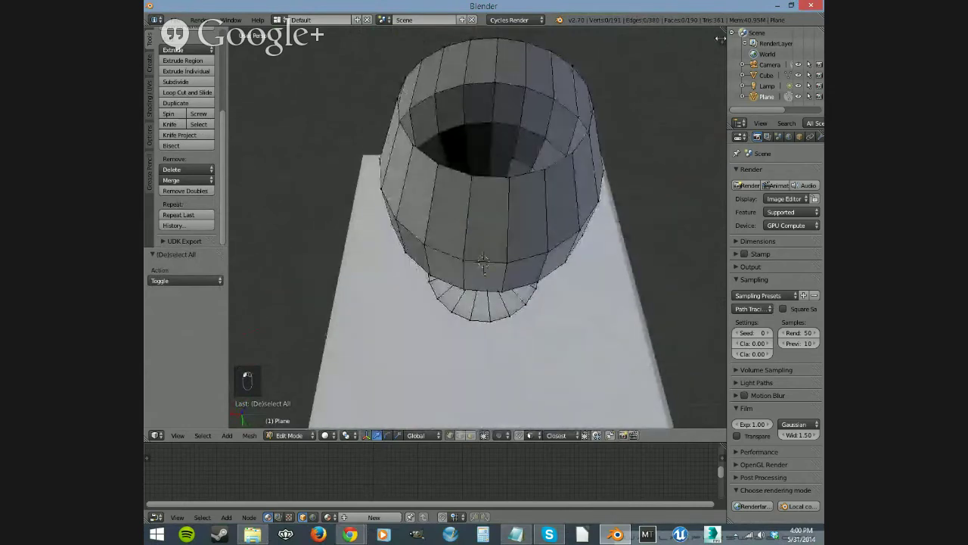
pyautogui.press('n')
pyautogui.scroll(-10, 676, 317)
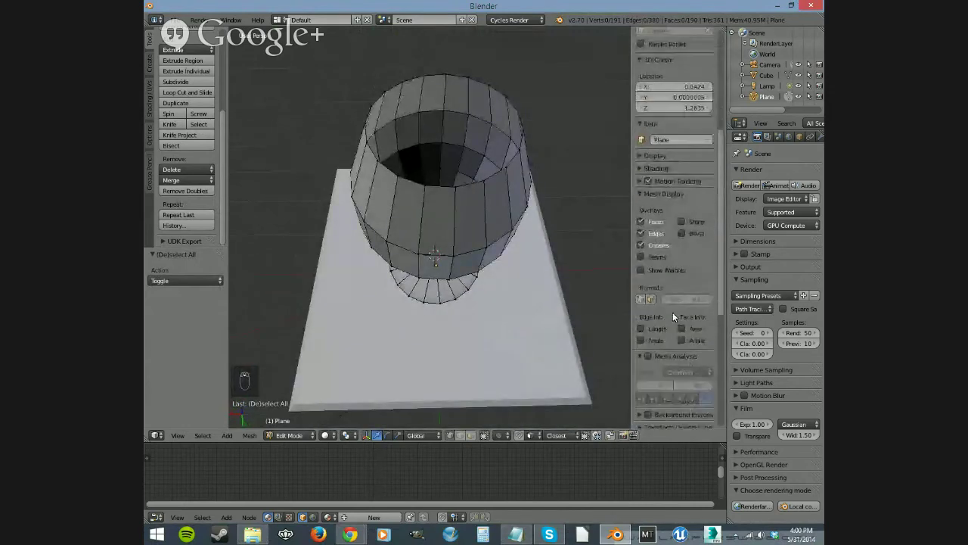
pyautogui.click(649, 299)
pyautogui.press('n')
pyautogui.moveTo(600, 138); pyautogui.dragTo(602, 244, button='middle')
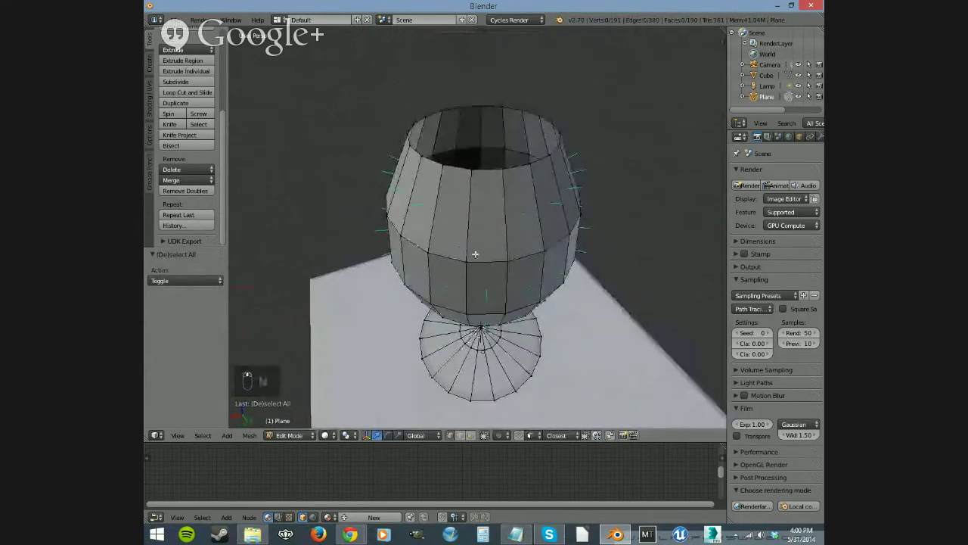
# Select one face on the upper part of the bowl and inspect the direction of the normals around the glass.
pyautogui.moveTo(475, 254); pyautogui.dragTo(544, 224, button='middle')
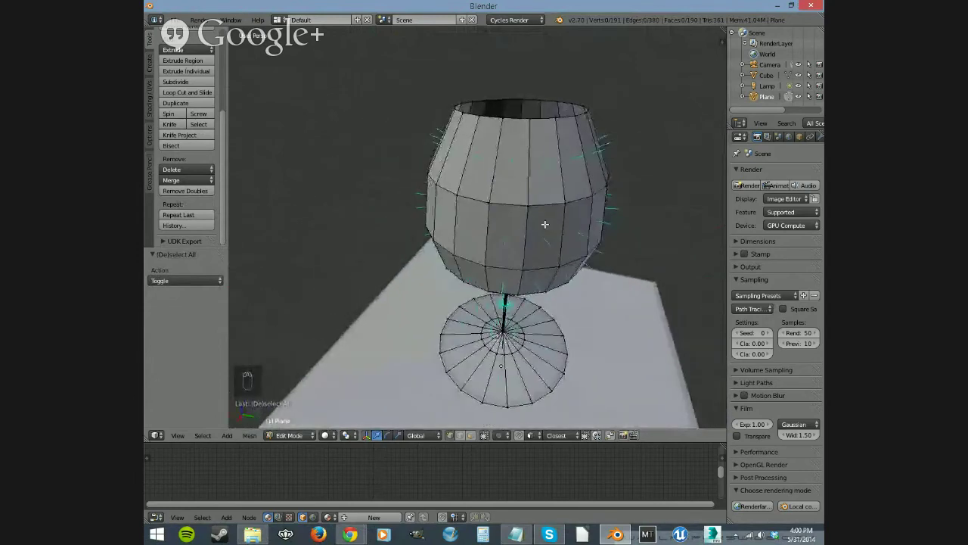
pyautogui.rightClick(558, 184)
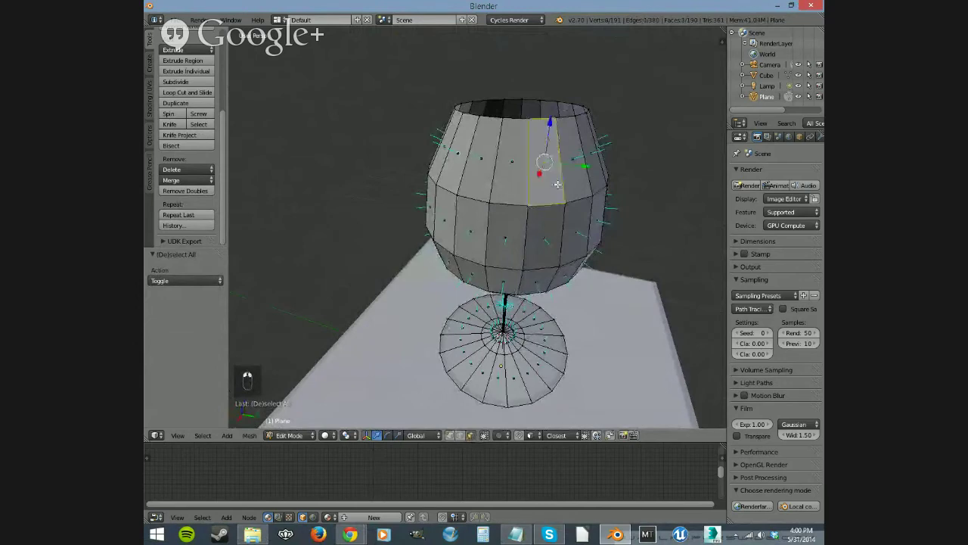
pyautogui.moveTo(538, 238); pyautogui.dragTo(429, 255, button='middle')
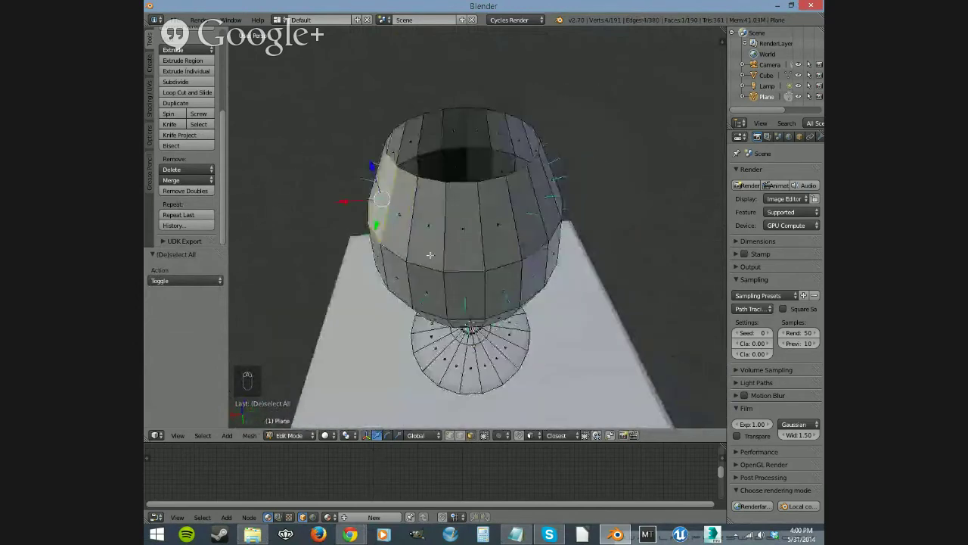
pyautogui.moveTo(380, 229); pyautogui.dragTo(678, 259, button='middle')
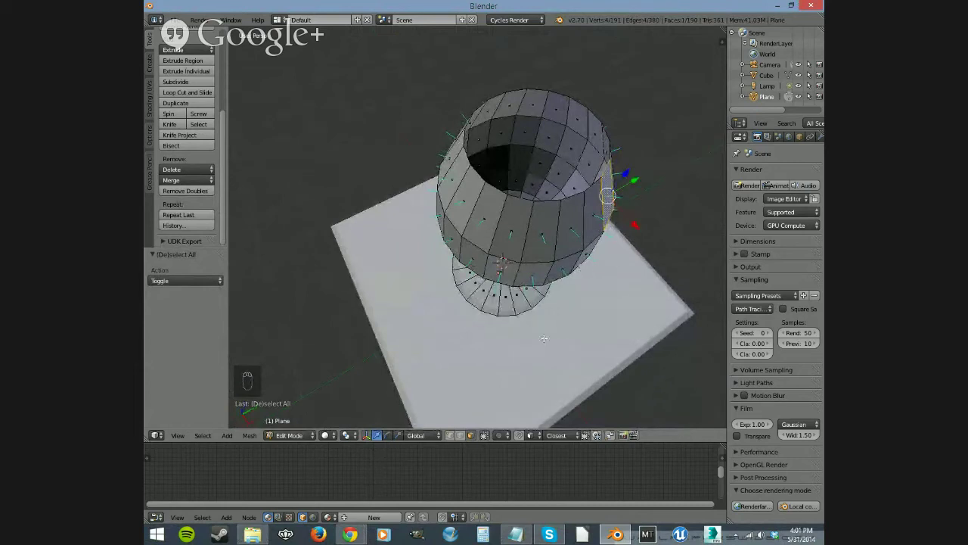
pyautogui.moveTo(543, 338); pyautogui.dragTo(531, 309, button='middle')
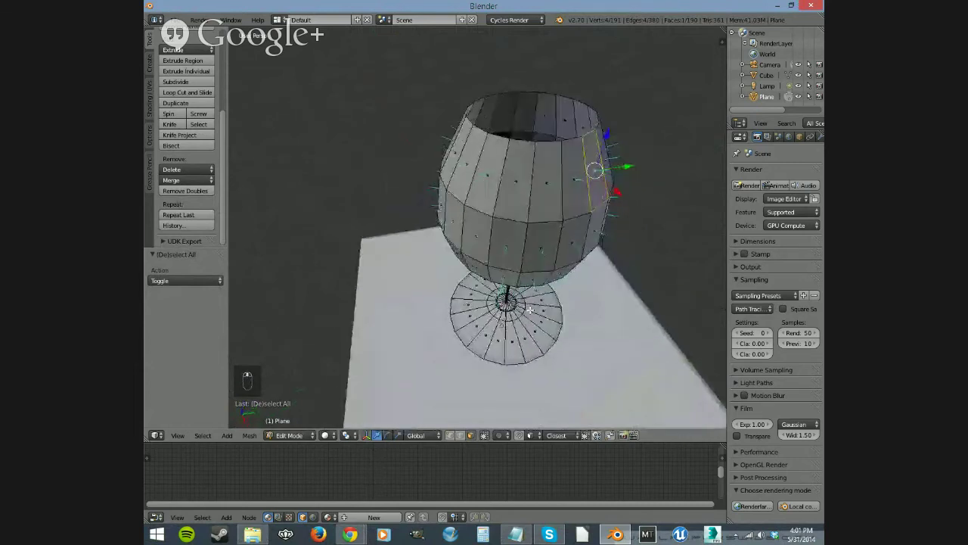
# Switch the transform orientation to Normal to compare the selected face's axes with its normal, and restore it to Global.
pyautogui.click(429, 435)
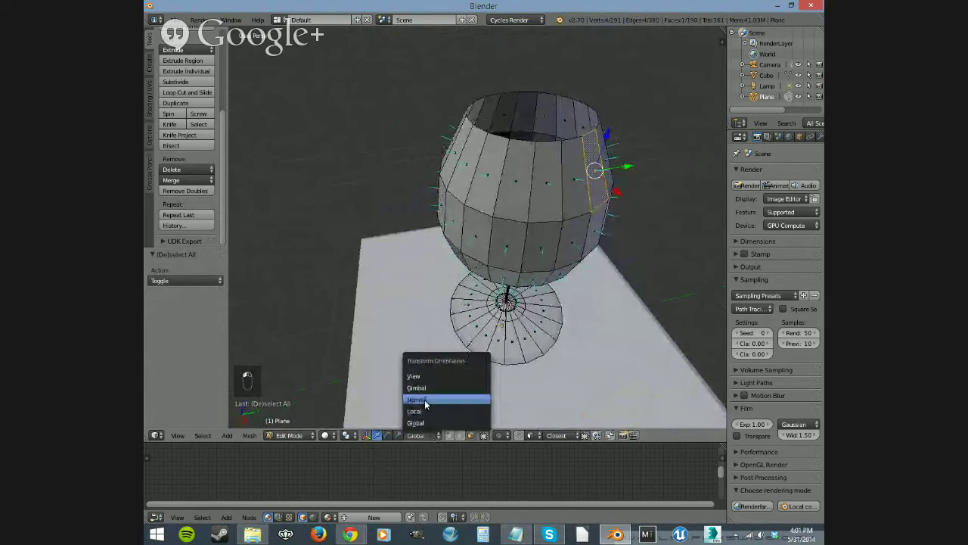
pyautogui.click(425, 399)
pyautogui.moveTo(582, 265); pyautogui.dragTo(617, 156, button='middle')
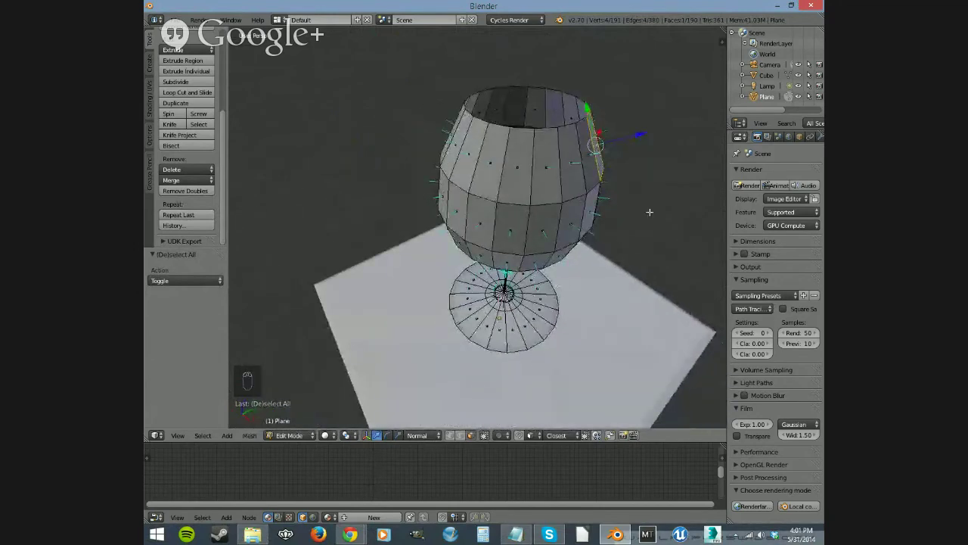
pyautogui.moveTo(643, 136); pyautogui.dragTo(450, 219, button='middle')
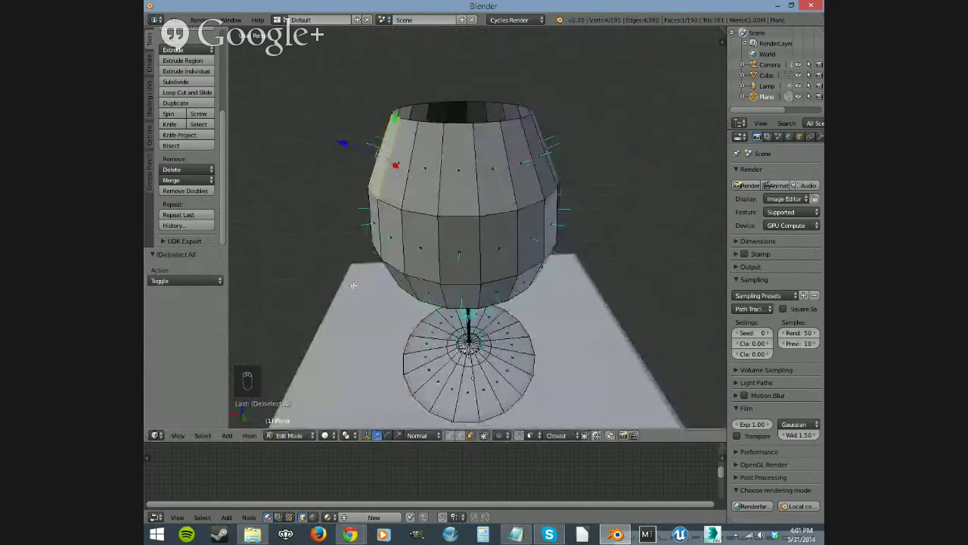
pyautogui.click(424, 435)
pyautogui.click(427, 372)
pyautogui.moveTo(435, 318); pyautogui.dragTo(540, 235, button='middle')
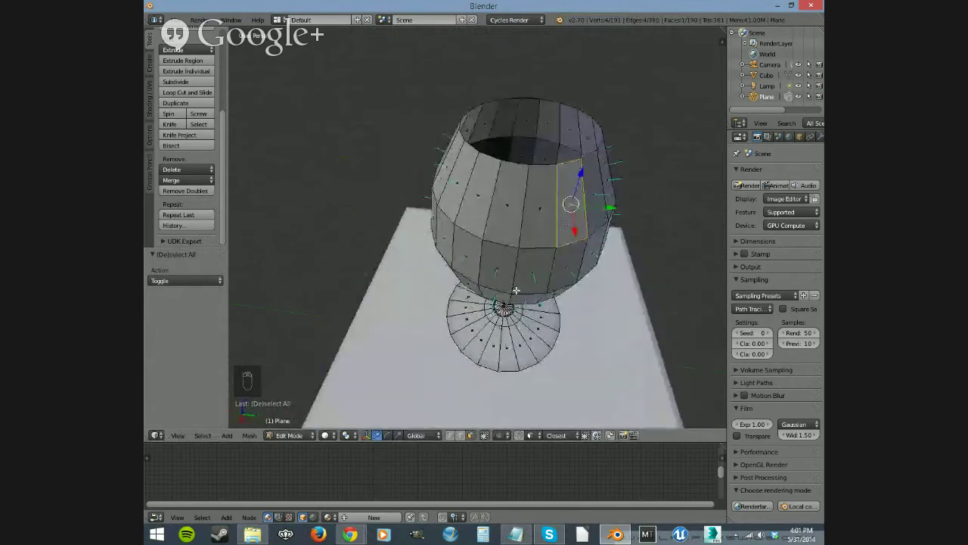
# Examine the inner and outer surfaces of the bowl and their face normals from above and from the side.
pyautogui.moveTo(516, 290); pyautogui.dragTo(326, 322, button='middle')
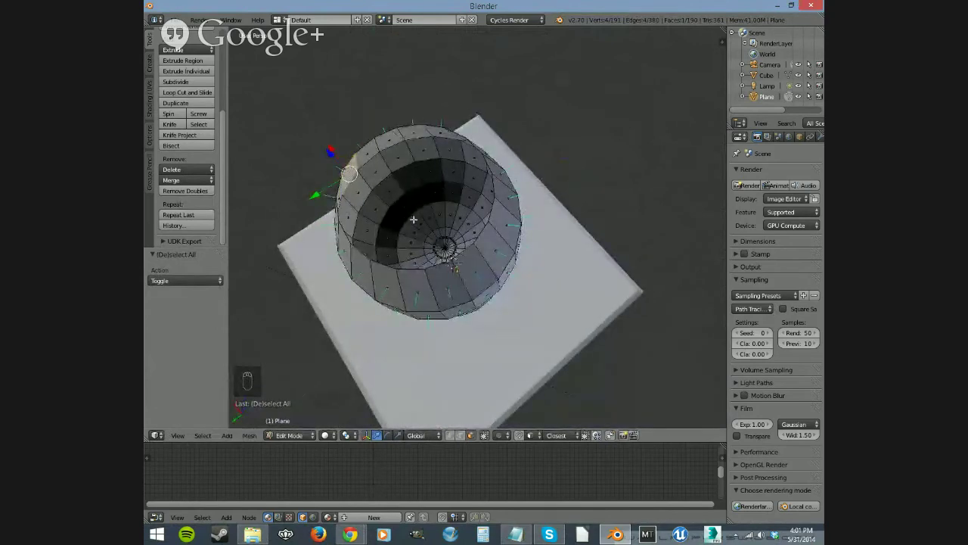
pyautogui.moveTo(424, 231)
pyautogui.mouseDown(button='middle')
pyautogui.moveTo(434, 195)
pyautogui.moveTo(447, 223)
pyautogui.moveTo(431, 220)
pyautogui.mouseUp(button='middle')
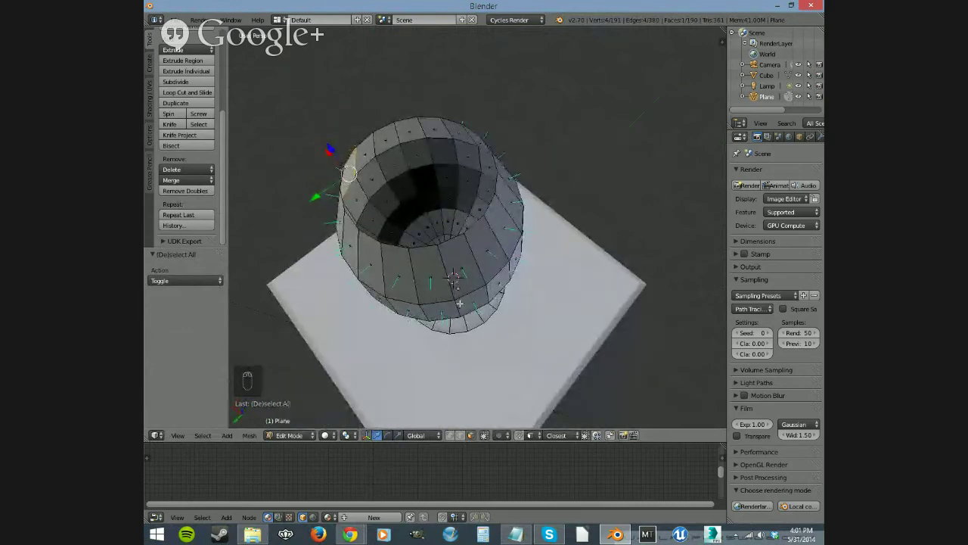
pyautogui.moveTo(452, 278); pyautogui.dragTo(466, 189, button='middle')
pyautogui.moveTo(460, 303); pyautogui.dragTo(577, 167, button='middle')
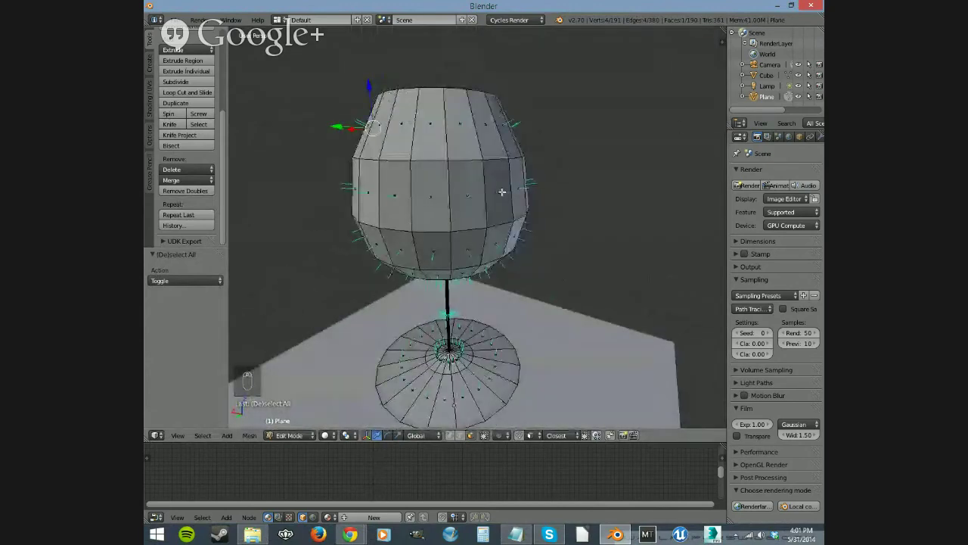
pyautogui.moveTo(502, 190); pyautogui.dragTo(465, 225, button='middle')
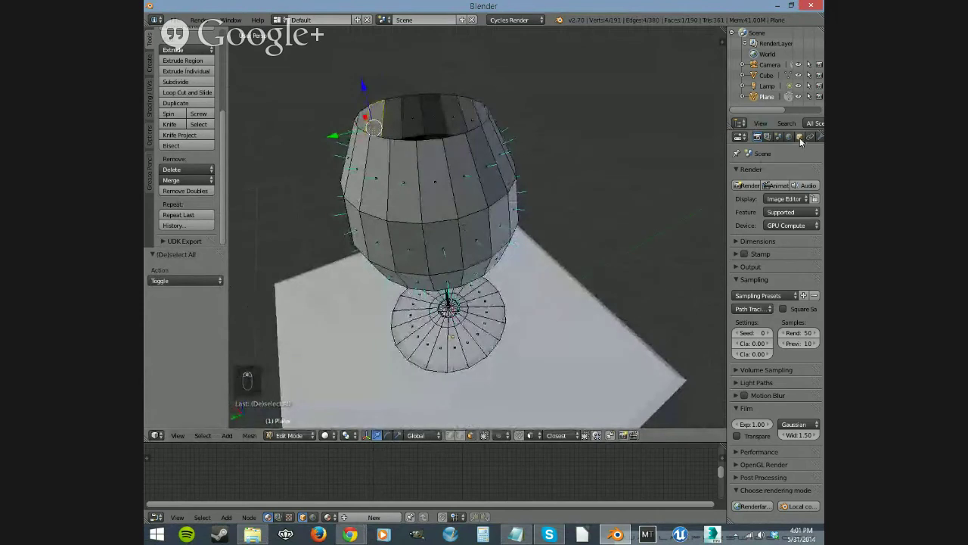
# Leave Edit Mode and add a Solidify modifier to the glass.
pyautogui.scroll(-2, 799, 138)
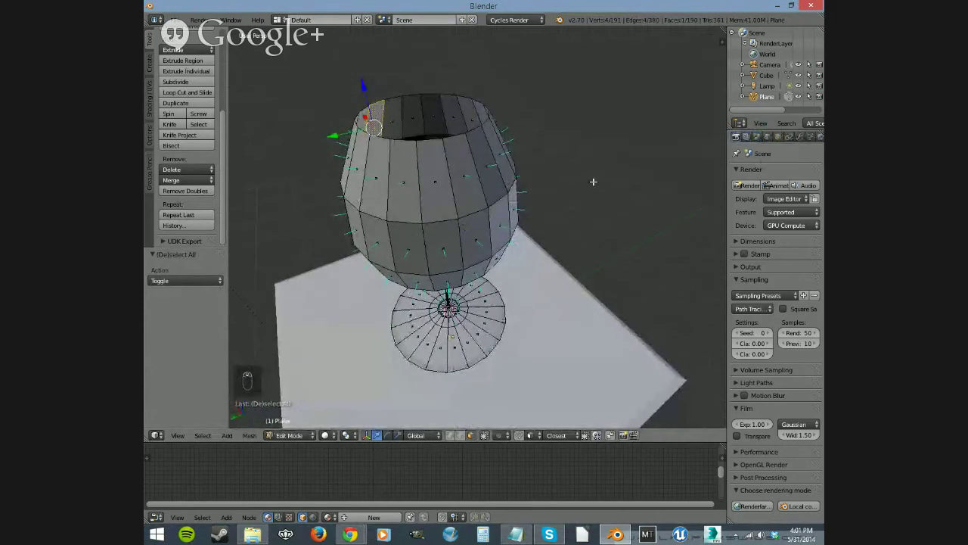
pyautogui.press('Tab')
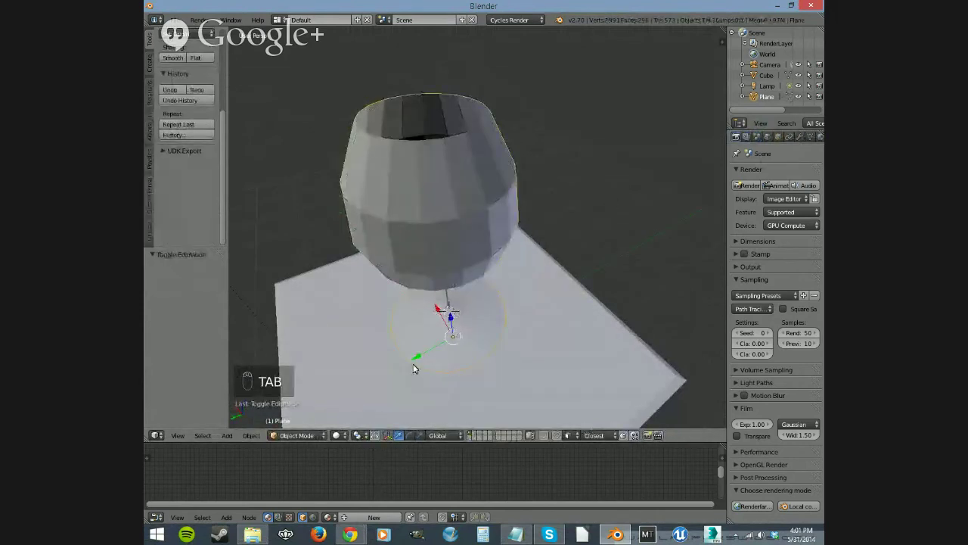
pyautogui.moveTo(415, 369); pyautogui.dragTo(705, 291, button='middle')
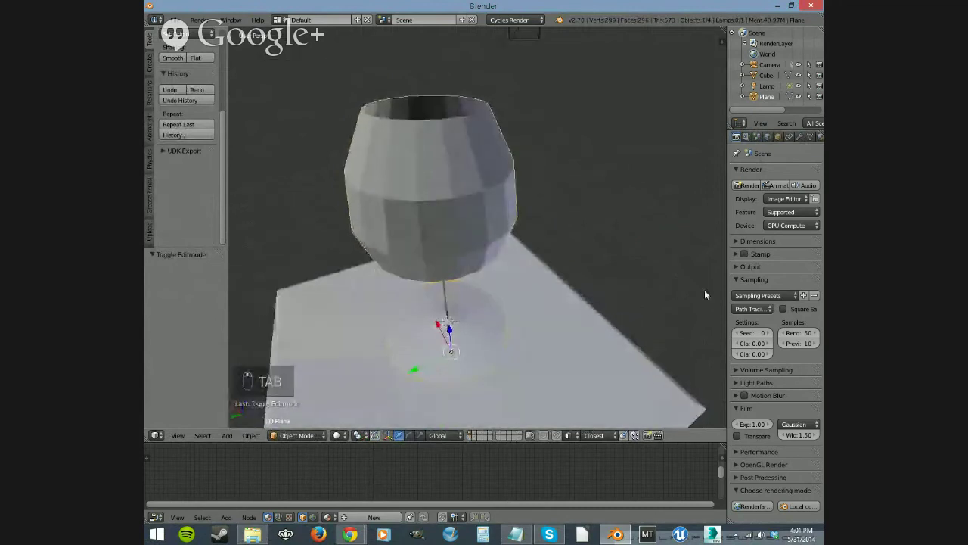
pyautogui.moveTo(510, 200); pyautogui.dragTo(525, 210, button='middle')
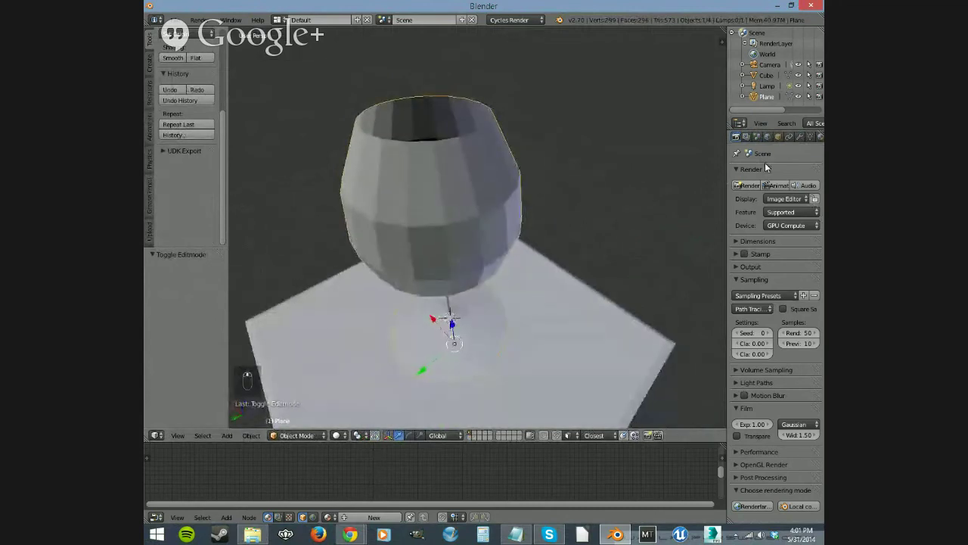
pyautogui.click(801, 137)
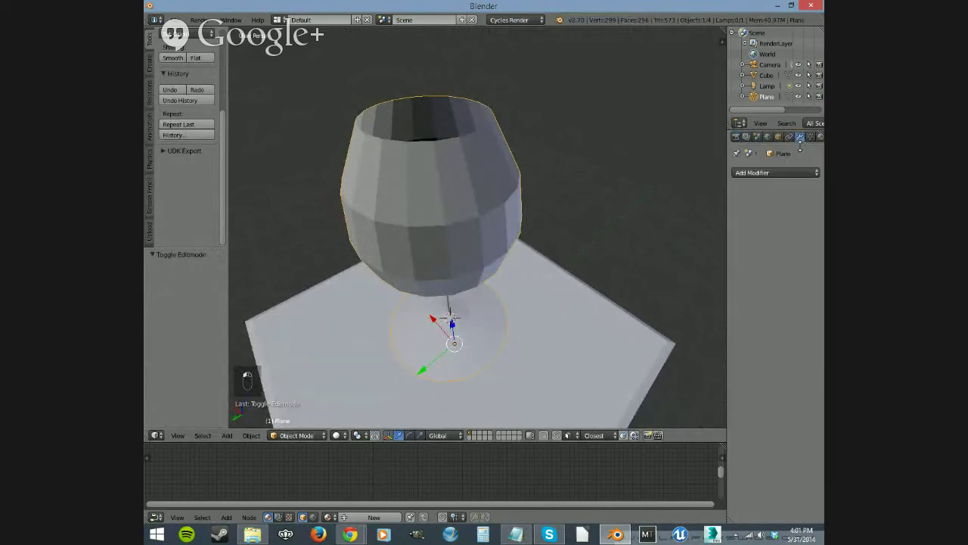
pyautogui.click(805, 174)
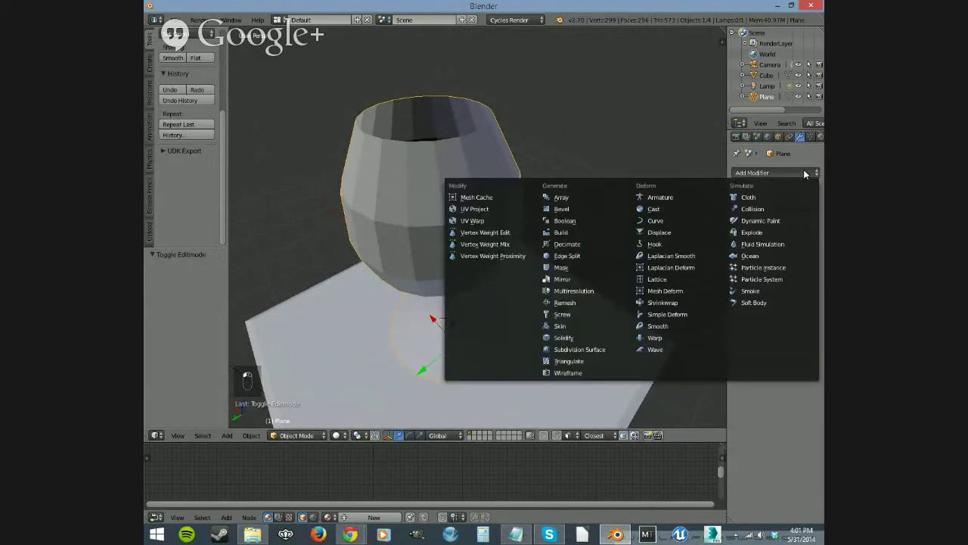
pyautogui.click(567, 339)
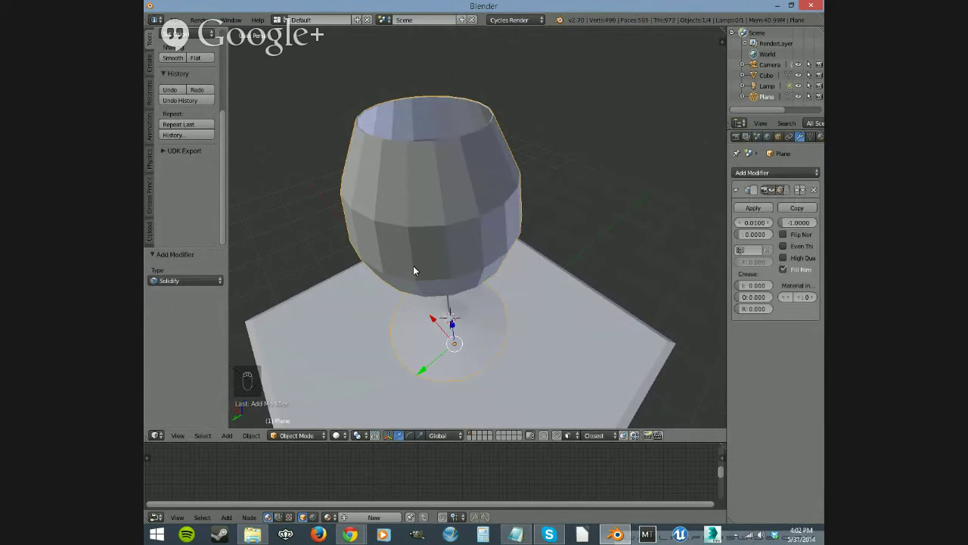
# Inspect the thickness of the bowl's wall and rim in Object Mode and in Edit Mode.
pyautogui.moveTo(413, 255); pyautogui.dragTo(462, 254, button='middle')
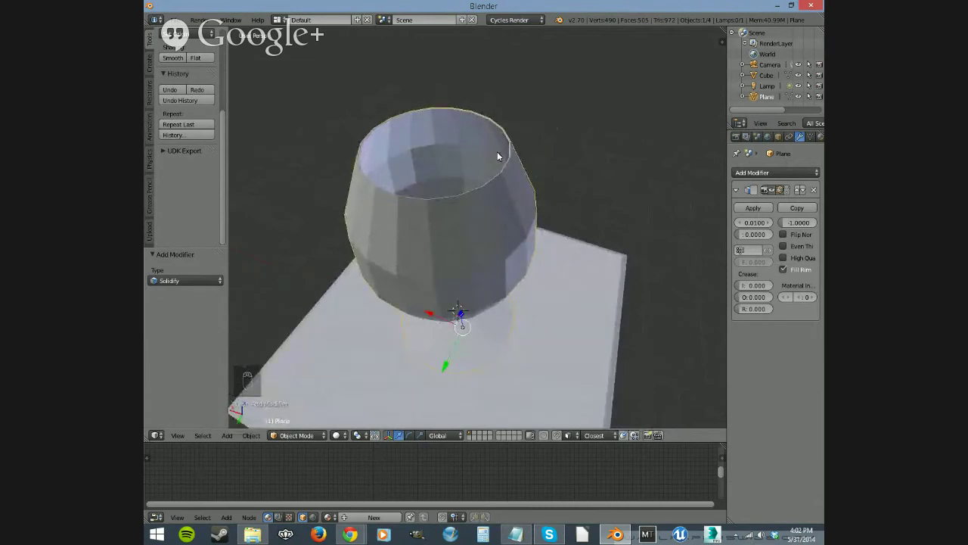
pyautogui.scroll(2, 510, 201)
pyautogui.moveTo(513, 201); pyautogui.dragTo(544, 189, button='middle')
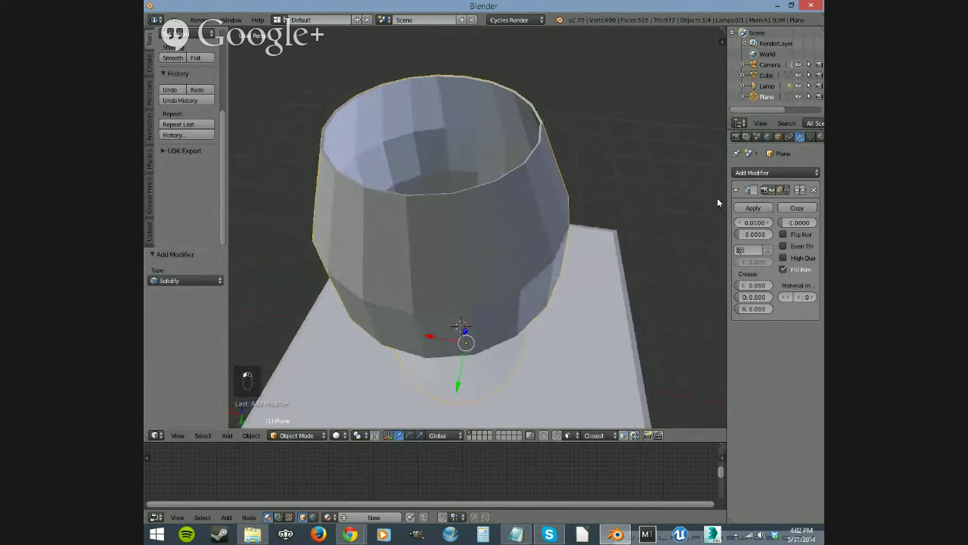
pyautogui.press('Tab')
pyautogui.moveTo(547, 186); pyautogui.dragTo(511, 190, button='middle')
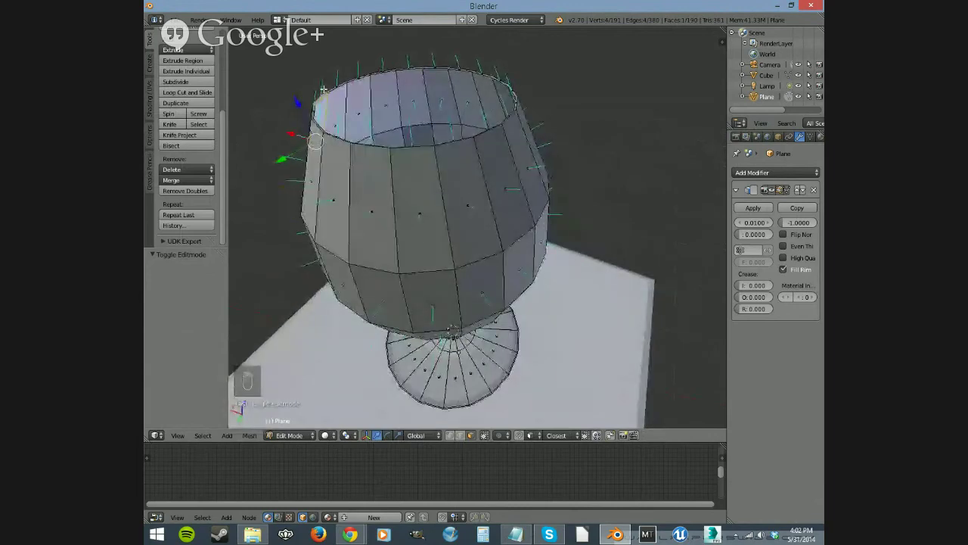
pyautogui.moveTo(469, 61); pyautogui.dragTo(460, 295, button='middle')
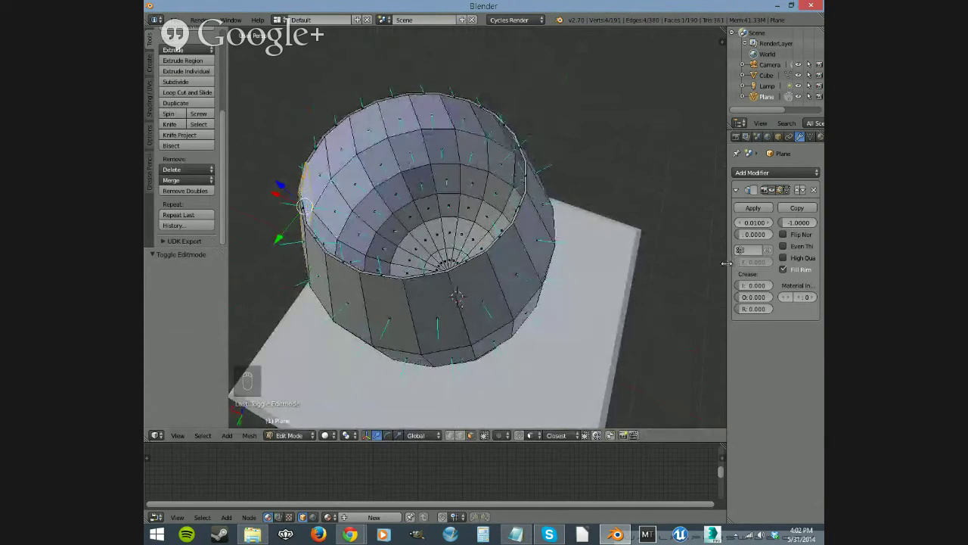
# Widen the modifier settings area, try a Solidify thickness of 0.025, and set the thickness back to 0.01.
pyautogui.moveTo(728, 266); pyautogui.dragTo(654, 266)
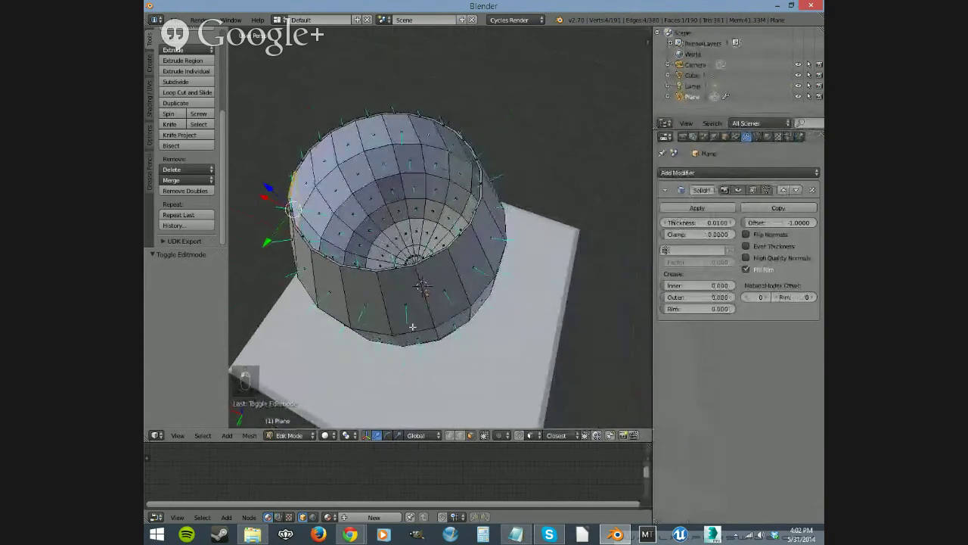
pyautogui.moveTo(412, 327); pyautogui.dragTo(407, 76, button='middle')
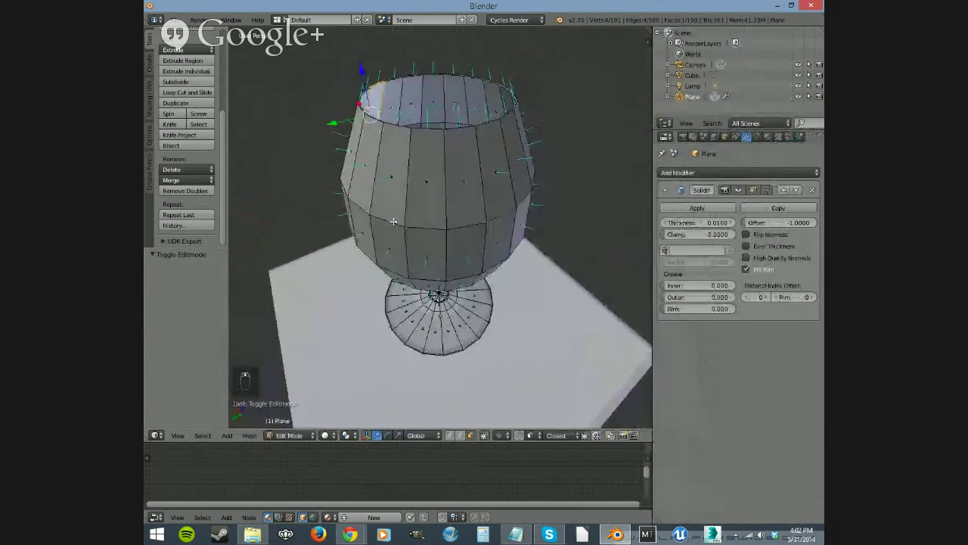
pyautogui.click(699, 227)
pyautogui.moveTo(700, 223)
pyautogui.mouseDown()
pyautogui.moveTo(745, 223)
pyautogui.moveTo(696, 223)
pyautogui.mouseUp()
pyautogui.click(710, 222)
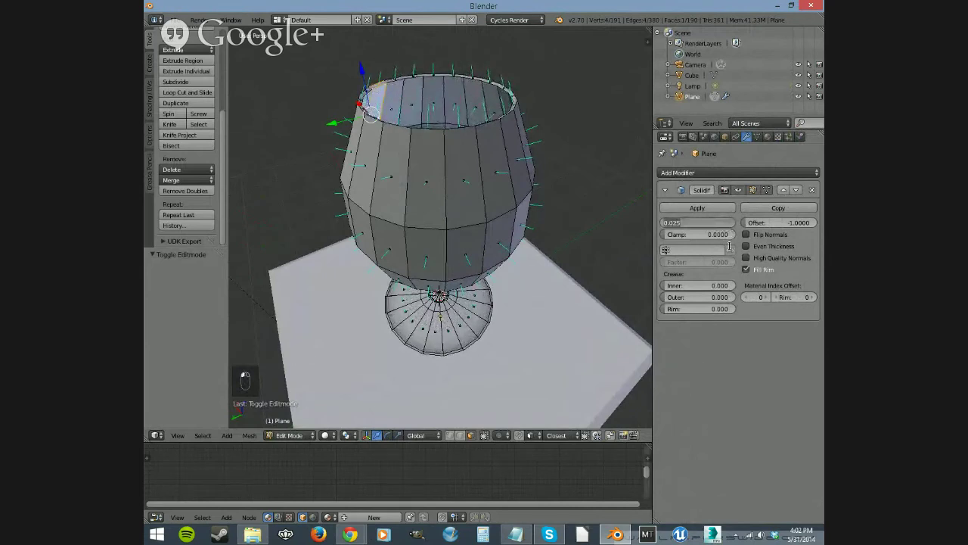
pyautogui.write('0.01')
pyautogui.press('Return')
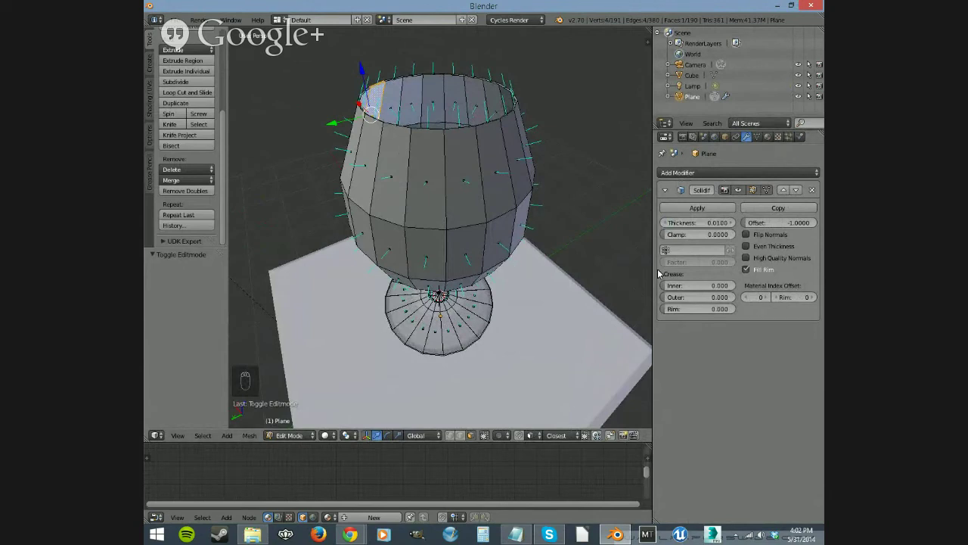
# Apply the Solidify modifier to the glass in Object Mode, and narrow the modifier settings area again.
pyautogui.click(693, 208)
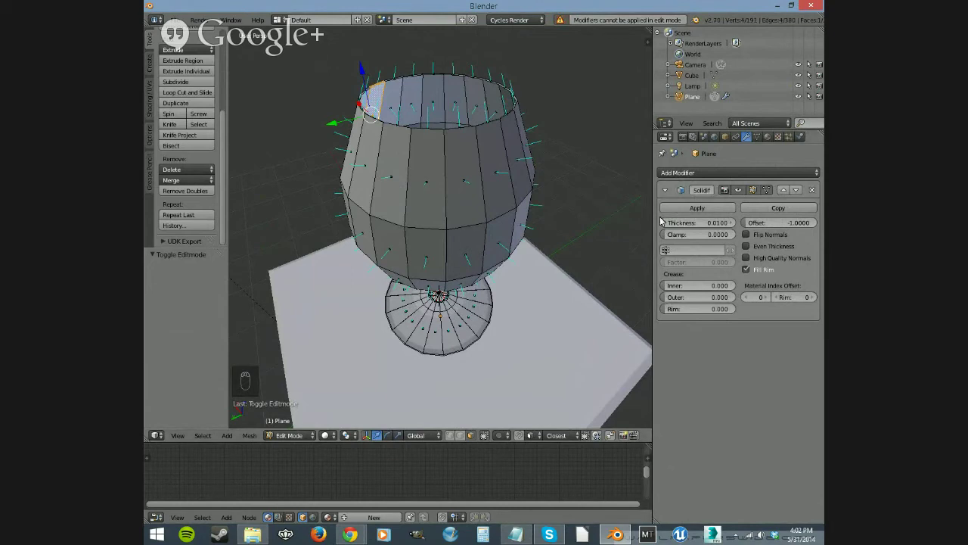
pyautogui.click(694, 208)
pyautogui.press('Tab')
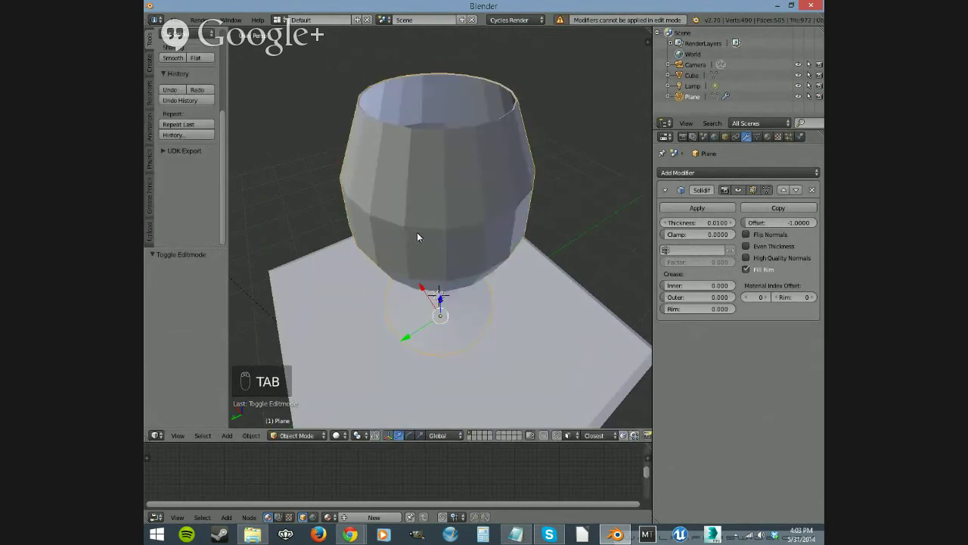
pyautogui.moveTo(417, 231); pyautogui.dragTo(461, 253, button='middle')
pyautogui.click(718, 206)
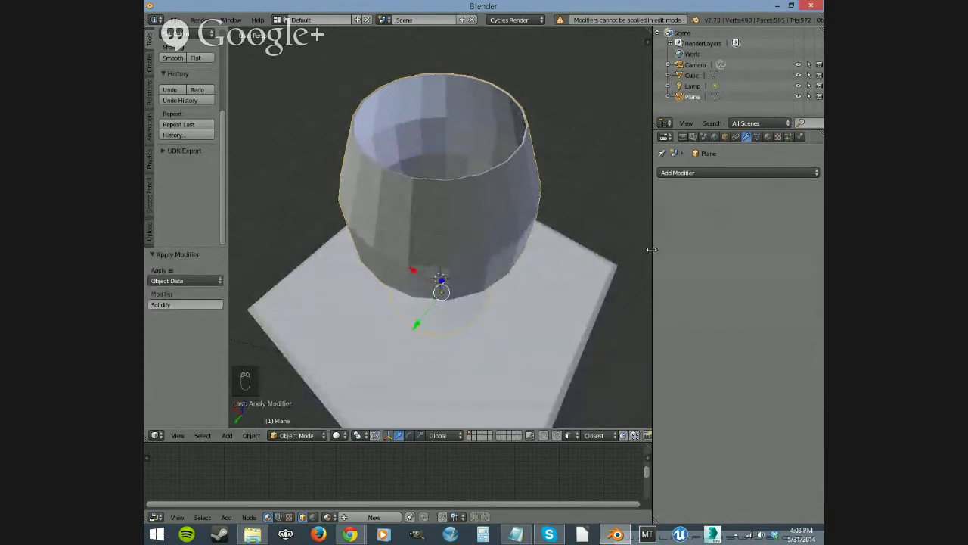
pyautogui.moveTo(652, 250); pyautogui.dragTo(741, 250)
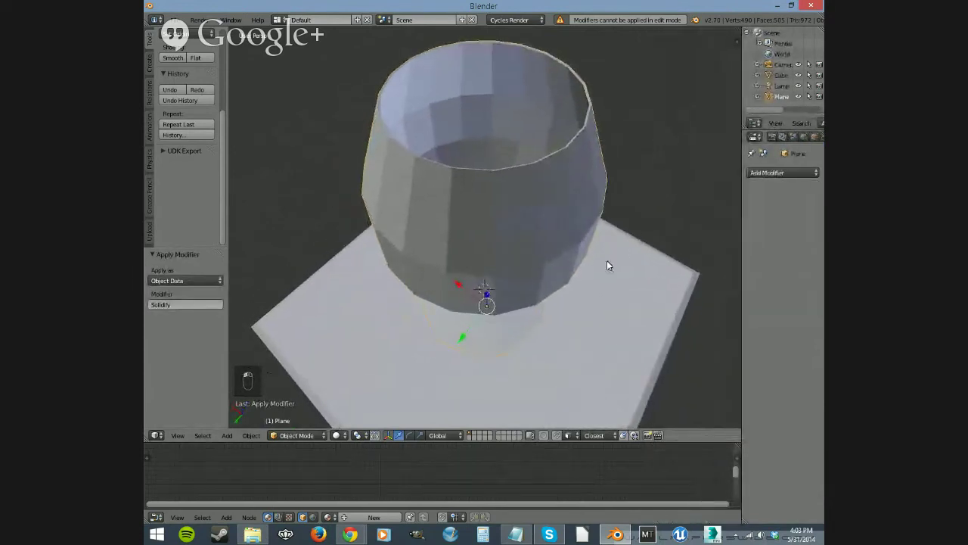
# Try smooth shading on the whole glass and examine how the bowl and base look.
pyautogui.moveTo(606, 265); pyautogui.dragTo(566, 260, button='middle')
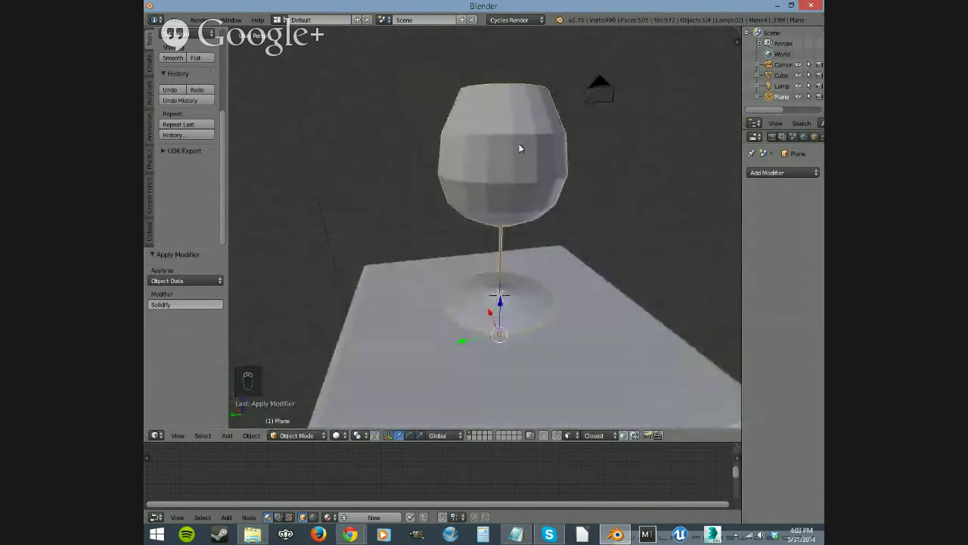
pyautogui.scroll(5, 210, 168)
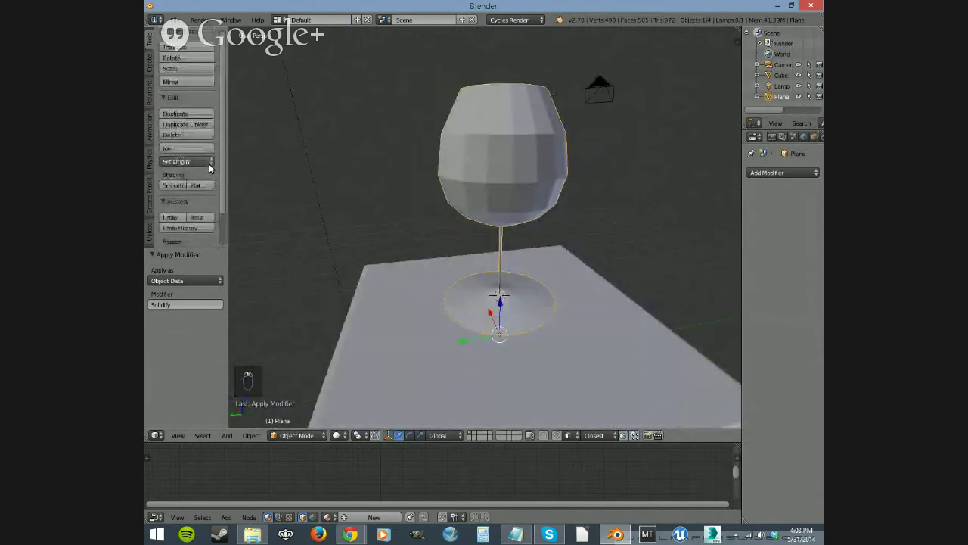
pyautogui.scroll(5, 262, 200)
pyautogui.scroll(-3, 541, 246)
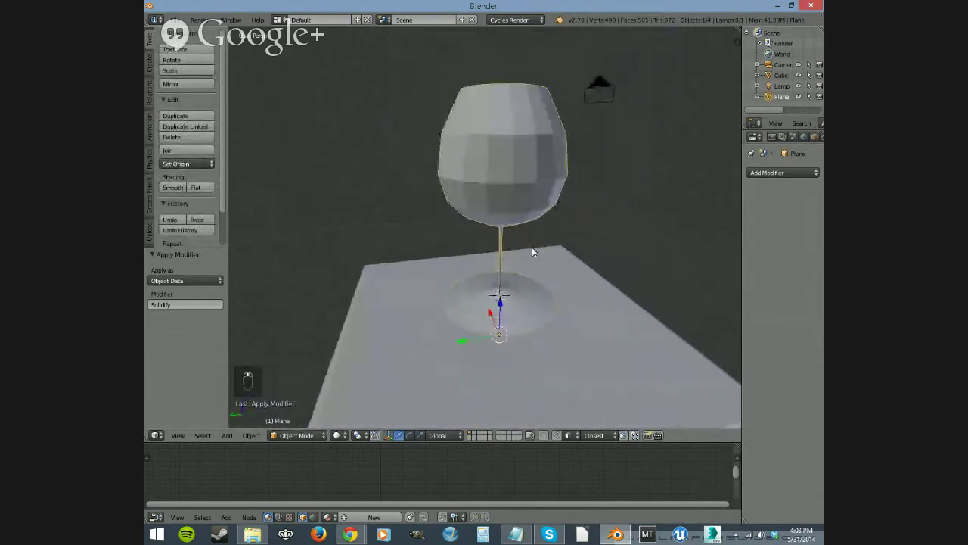
pyautogui.click(173, 187)
pyautogui.moveTo(381, 262); pyautogui.dragTo(536, 247, button='middle')
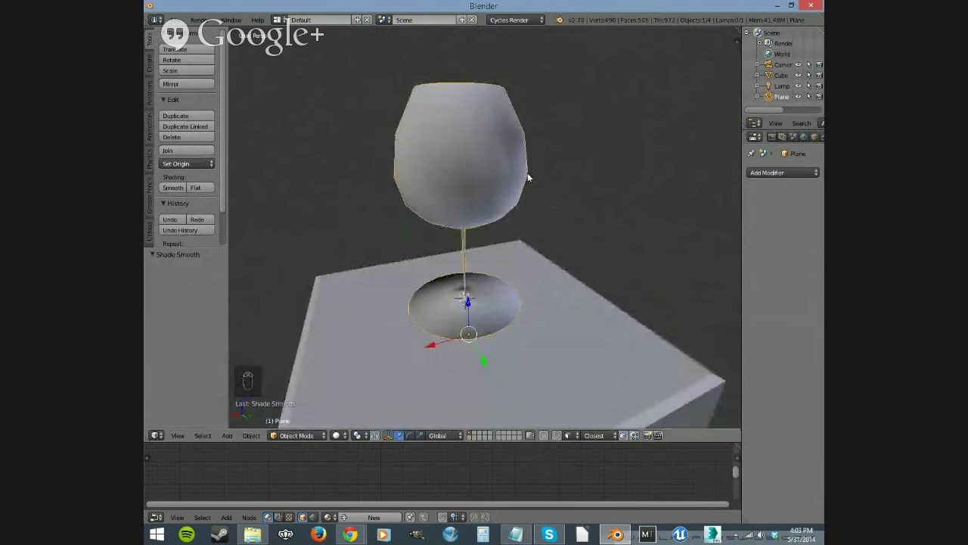
pyautogui.moveTo(509, 291); pyautogui.dragTo(482, 290, button='middle')
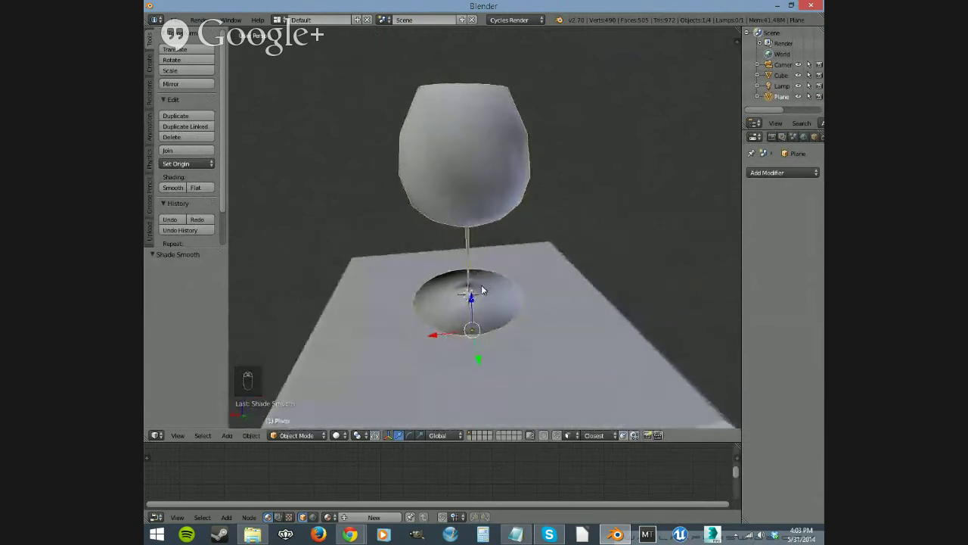
# Return the glass to flat shading and open its mesh in Edit Mode.
pyautogui.rightClick(476, 244)
pyautogui.moveTo(467, 308); pyautogui.dragTo(514, 318, button='middle')
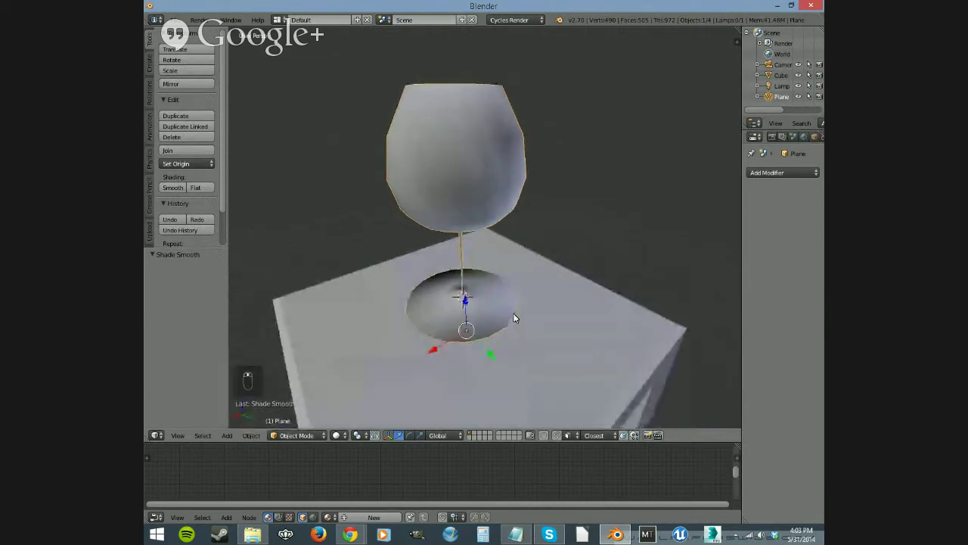
pyautogui.click(199, 188)
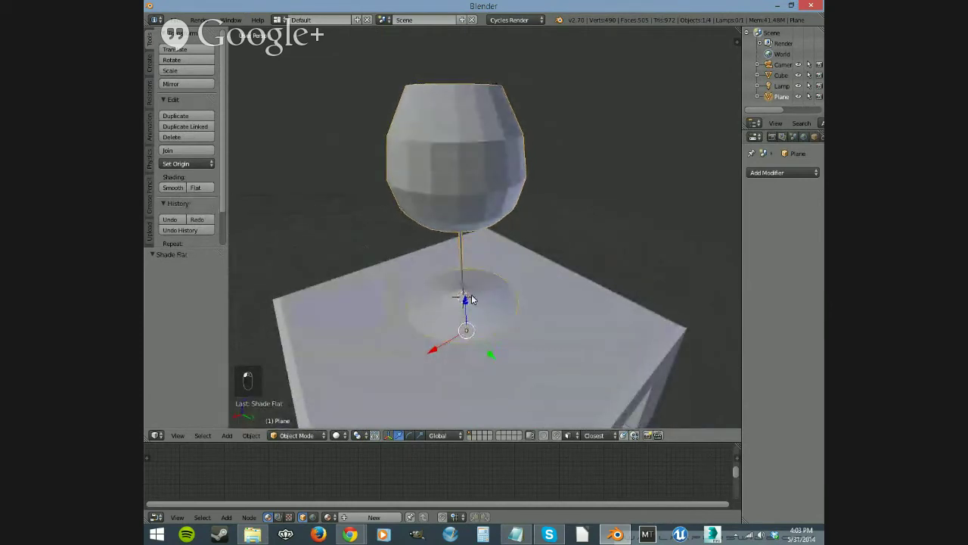
pyautogui.press('Tab')
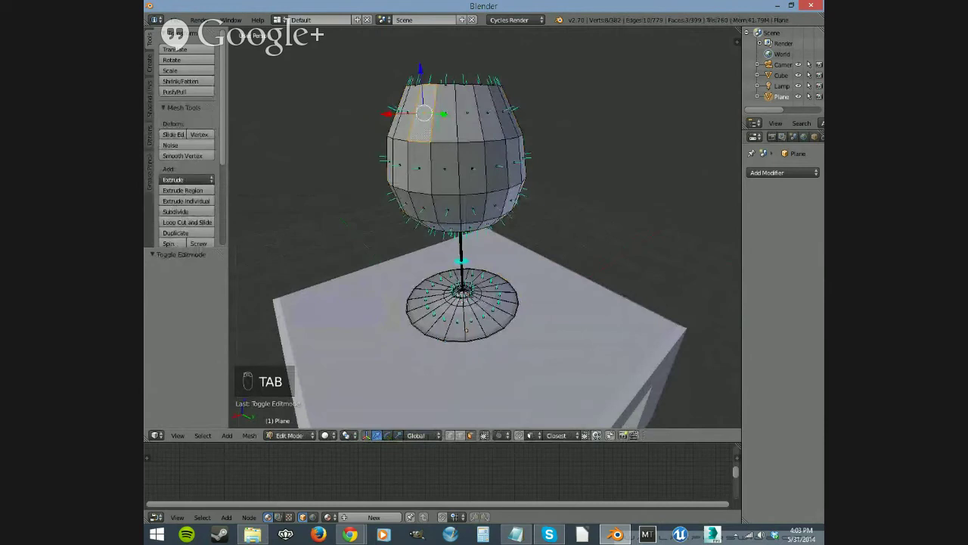
# Select the whole glass mesh in Edit Mode and turn off the face normals display.
pyautogui.press('Tab')
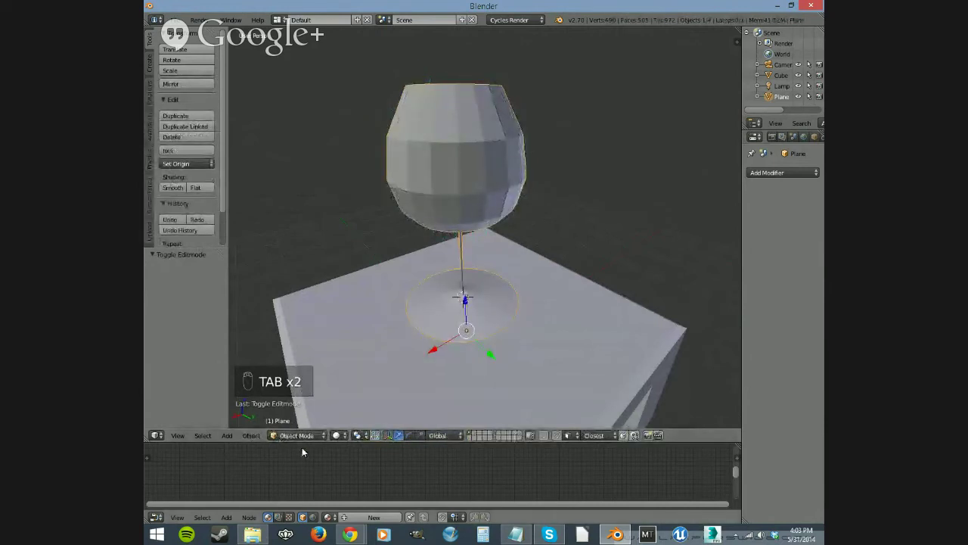
pyautogui.press('Tab')
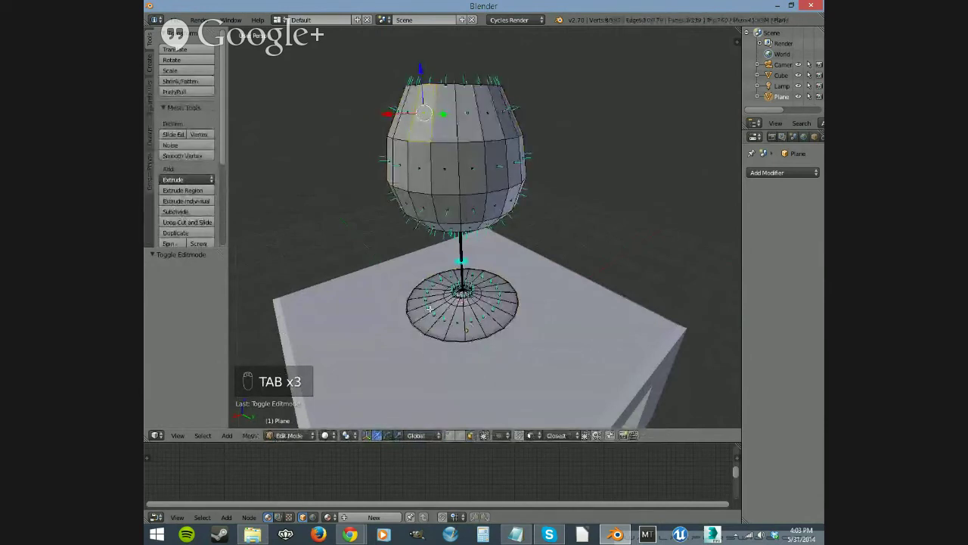
pyautogui.press('a')
pyautogui.press('a')
pyautogui.press('a')
pyautogui.press('a')
pyautogui.press('a')
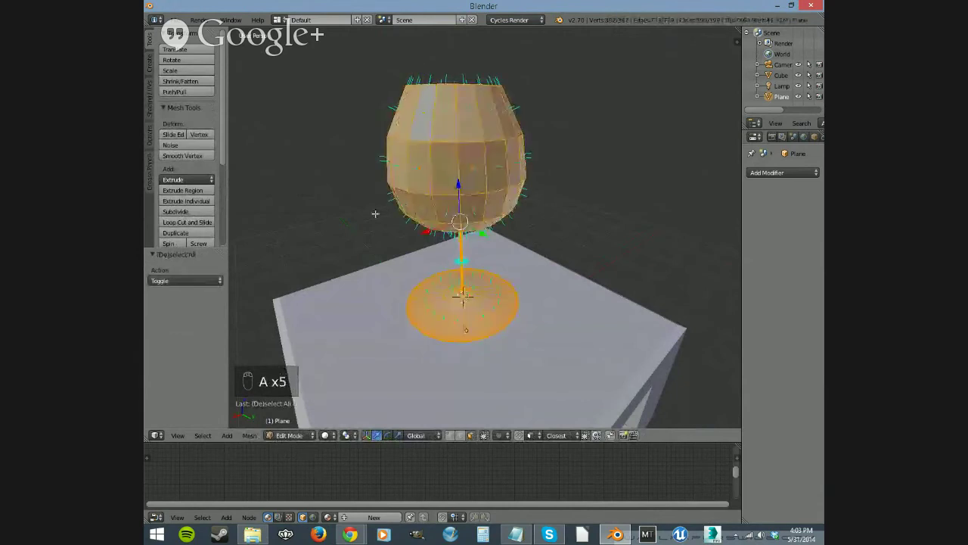
pyautogui.press('n')
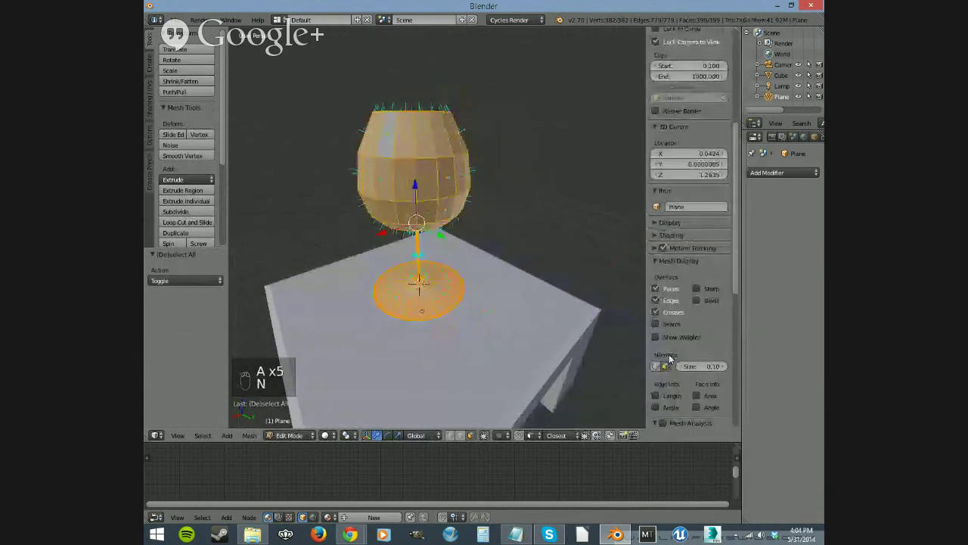
pyautogui.click(669, 365)
pyautogui.press('n')
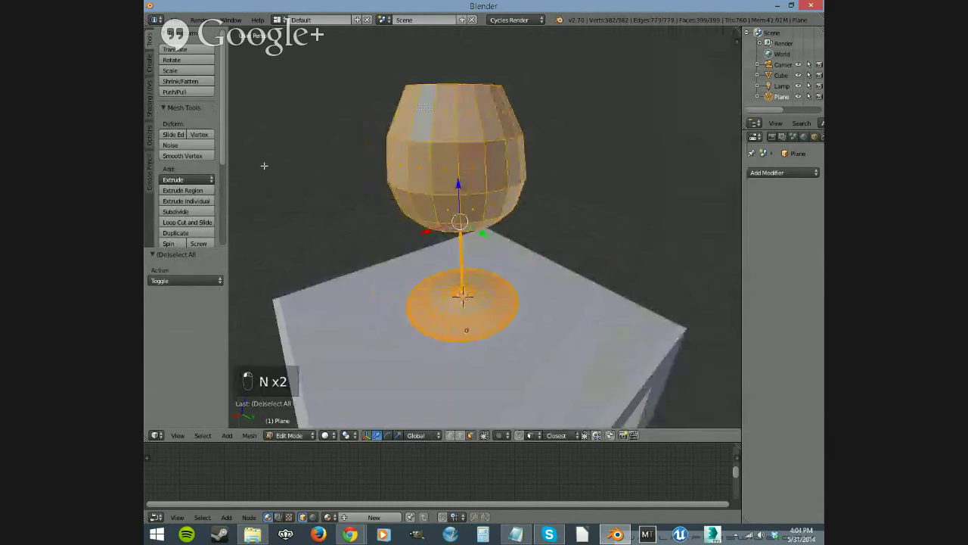
# Try smooth shading on all faces of the glass, and return them to flat shading.
pyautogui.click(150, 96)
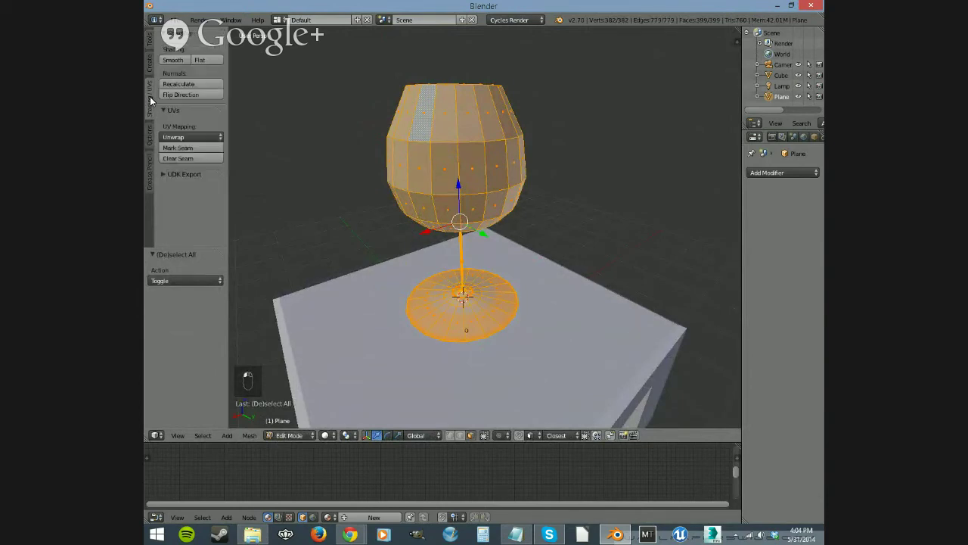
pyautogui.click(174, 59)
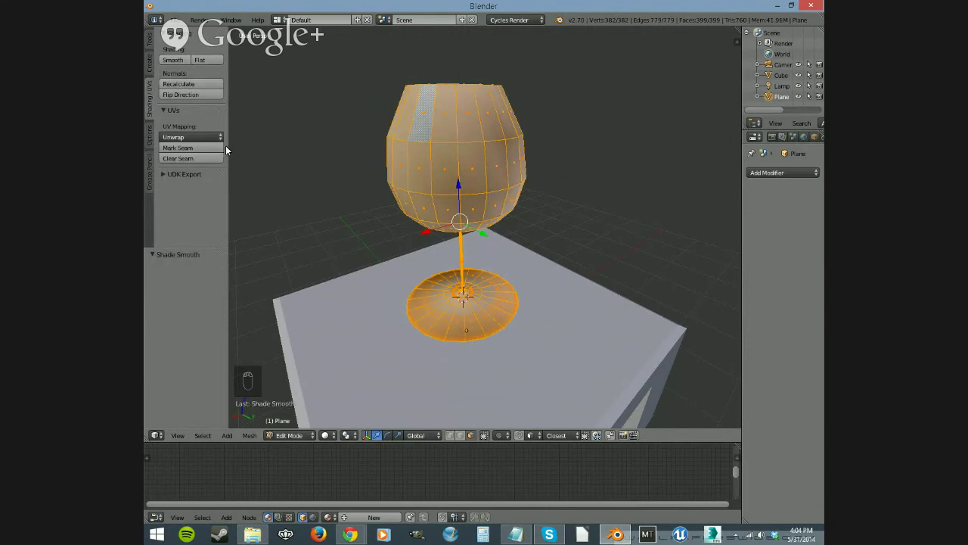
pyautogui.click(212, 60)
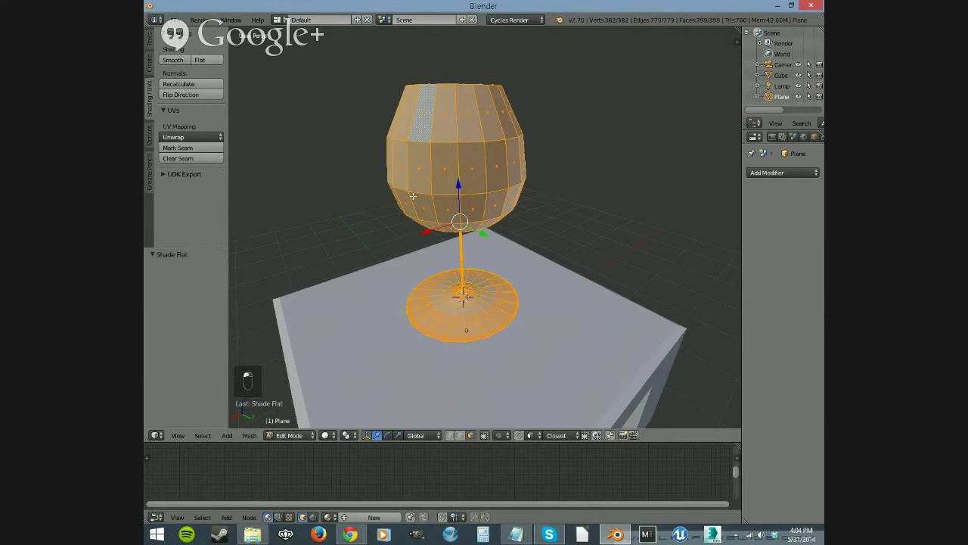
# Flip the normal direction of all the glass faces, deselect the mesh and inspect the shading around the bowl.
pyautogui.moveTo(414, 195)
pyautogui.mouseDown(button='middle')
pyautogui.moveTo(358, 199)
pyautogui.moveTo(402, 207)
pyautogui.mouseUp(button='middle')
pyautogui.press('a')
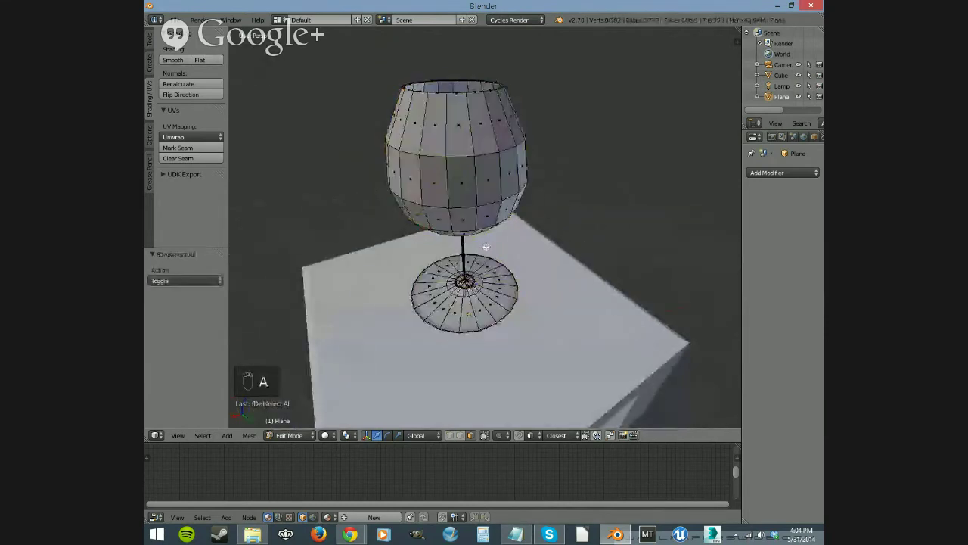
pyautogui.press('a')
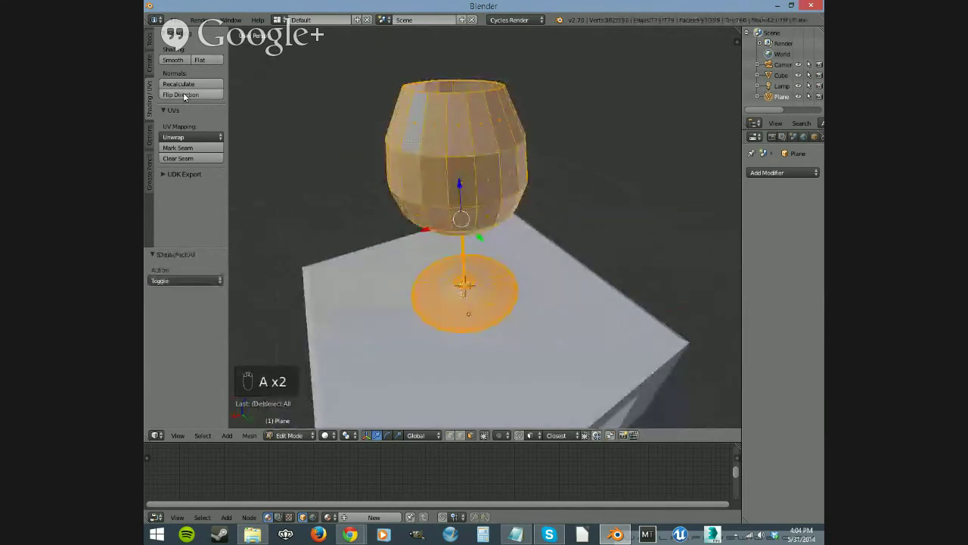
pyautogui.click(183, 94)
pyautogui.press('a')
pyautogui.moveTo(408, 231); pyautogui.dragTo(535, 166, button='middle')
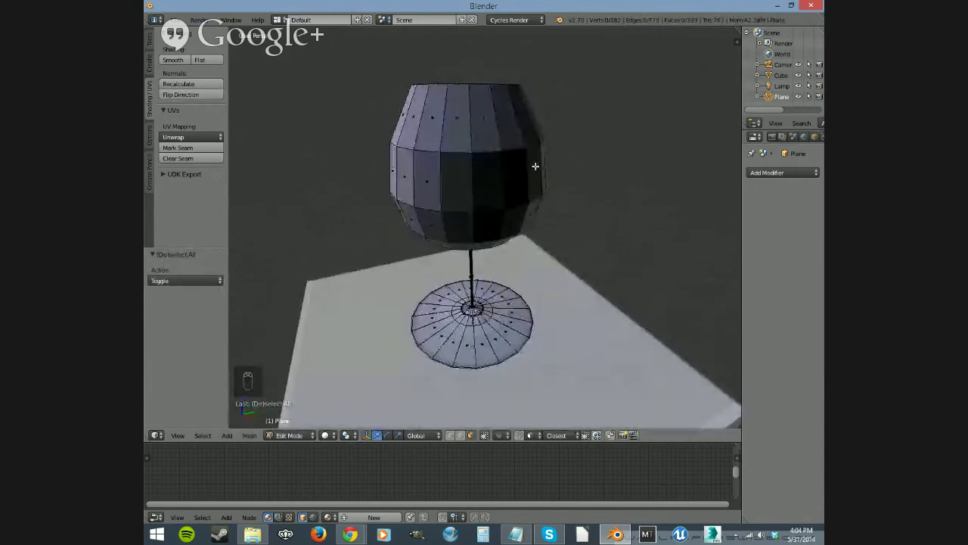
# Display the face normals at size 0.10, examine their direction around the bowl, and hide them again.
pyautogui.press('n')
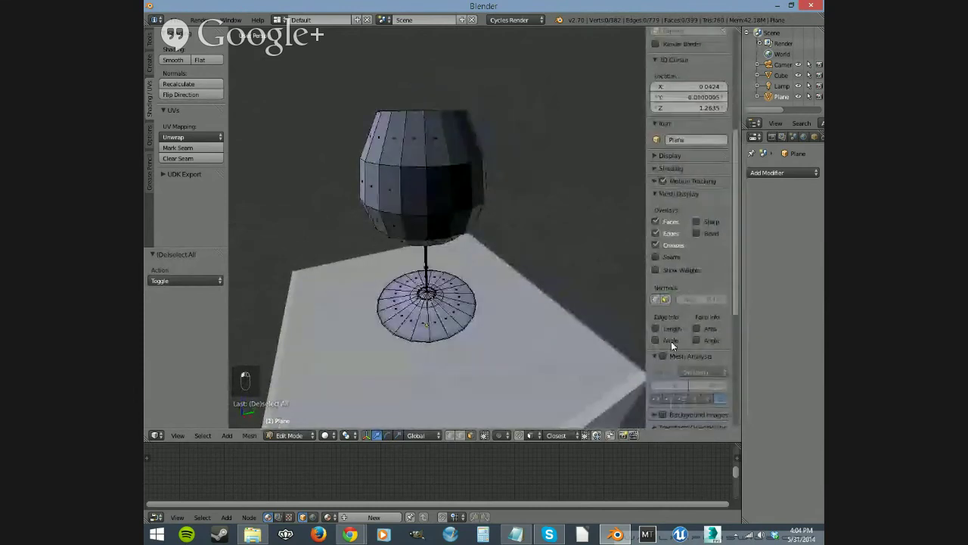
pyautogui.click(666, 300)
pyautogui.moveTo(447, 265); pyautogui.dragTo(393, 321, button='middle')
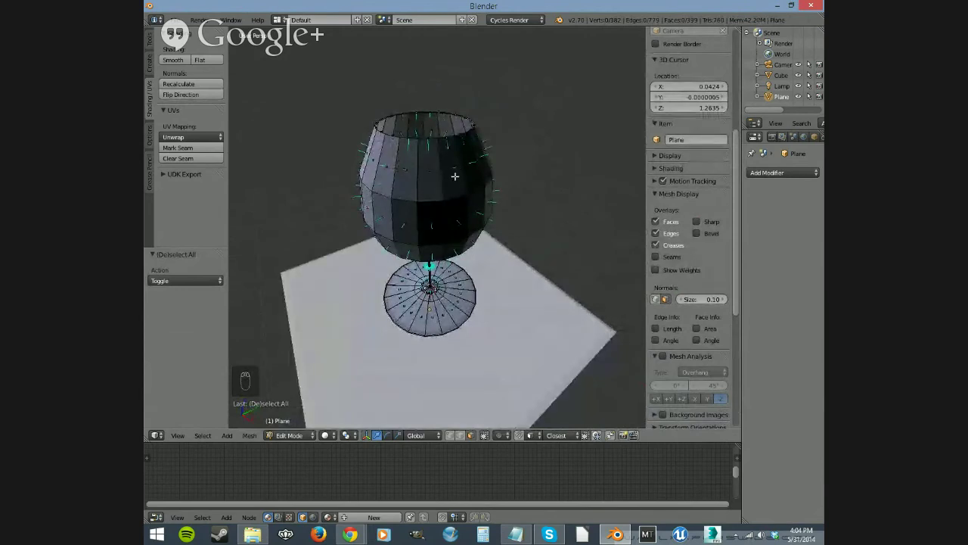
pyautogui.click(666, 300)
pyautogui.moveTo(567, 279); pyautogui.dragTo(461, 231, button='middle')
# Select the whole glass, recalculate its normals to face outward, and close the view properties.
pyautogui.press('a')
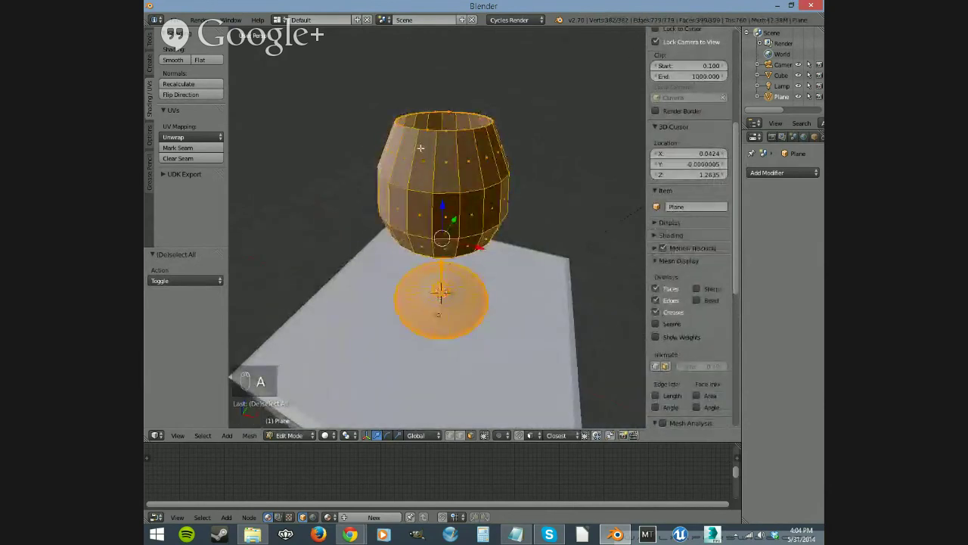
pyautogui.click(189, 85)
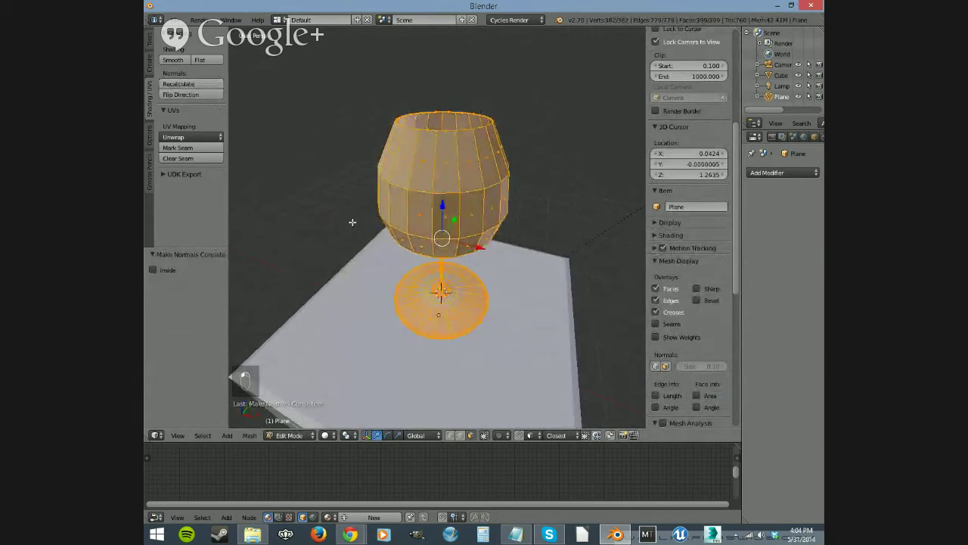
pyautogui.moveTo(406, 264); pyautogui.dragTo(575, 249, button='middle')
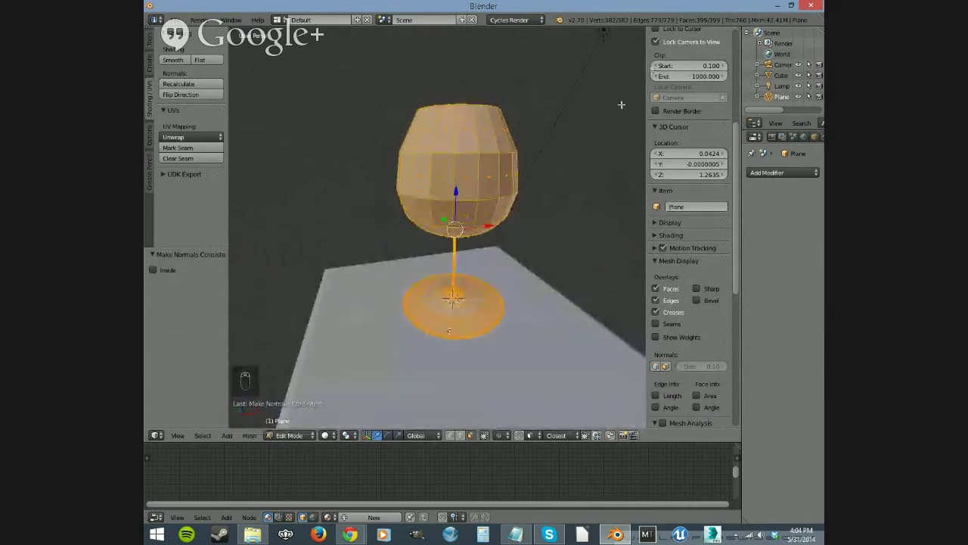
pyautogui.scroll(3, 601, 138)
pyautogui.scroll(-3, 602, 137)
pyautogui.press('n')
pyautogui.moveTo(595, 253); pyautogui.dragTo(476, 182, button='middle')
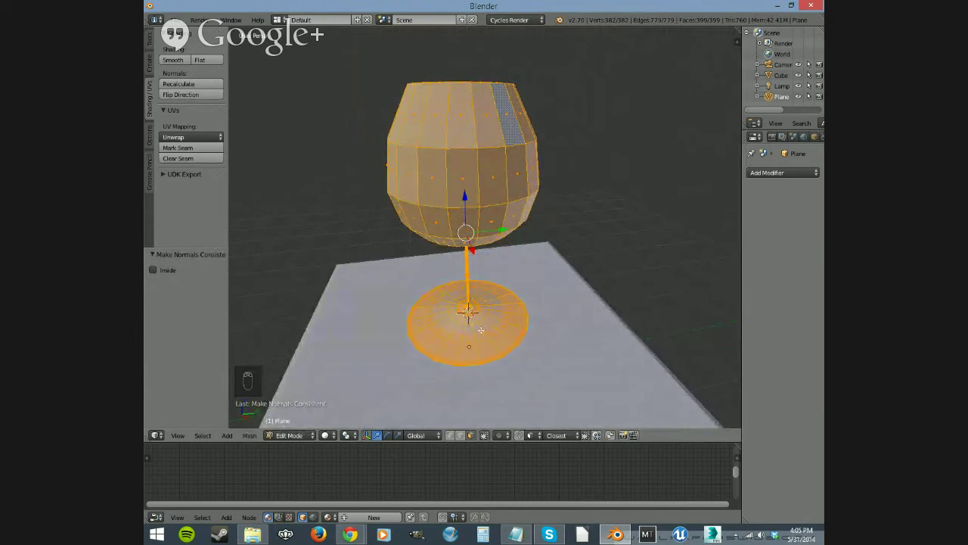
# Add a Subdivision Surface modifier to the glass and inspect its shape in Object Mode.
pyautogui.click(802, 174)
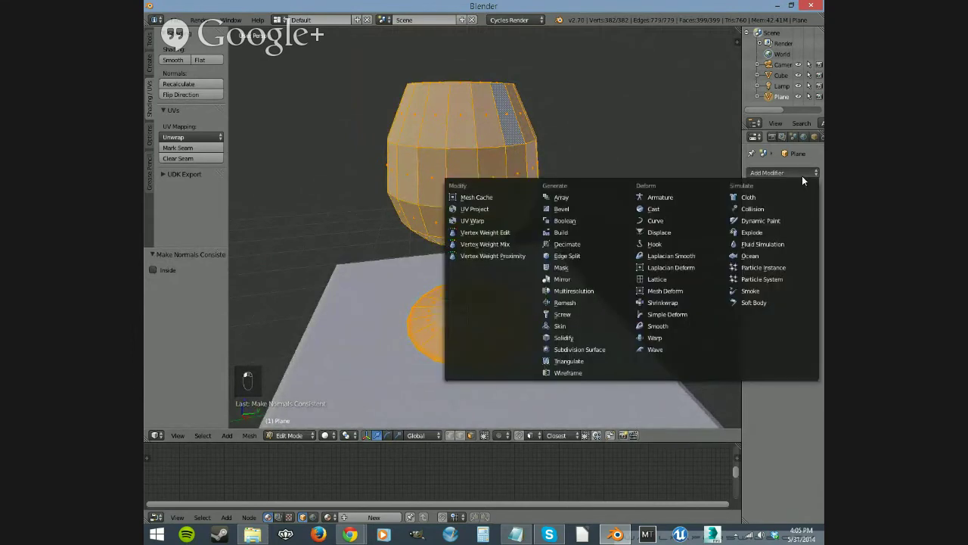
pyautogui.click(603, 350)
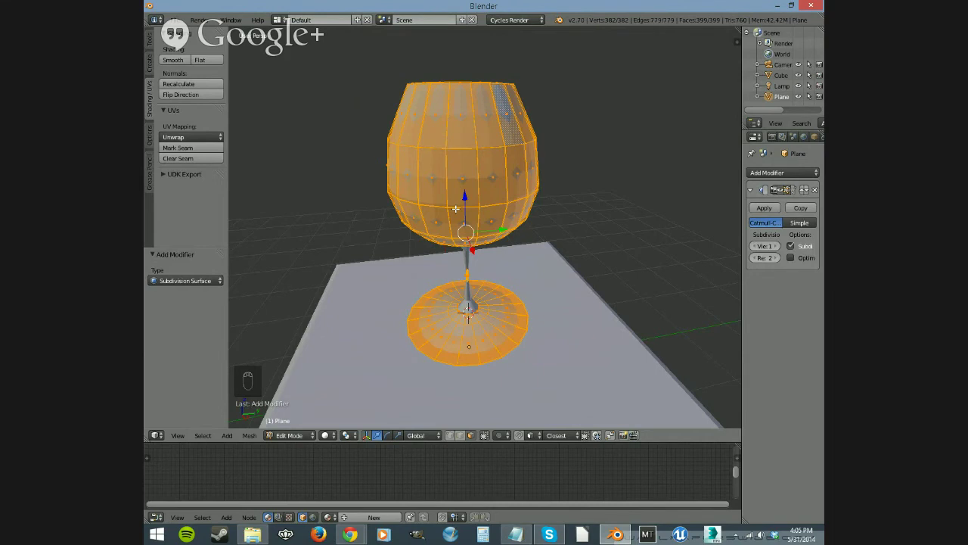
pyautogui.press('Tab')
pyautogui.moveTo(462, 257); pyautogui.dragTo(575, 114, button='middle')
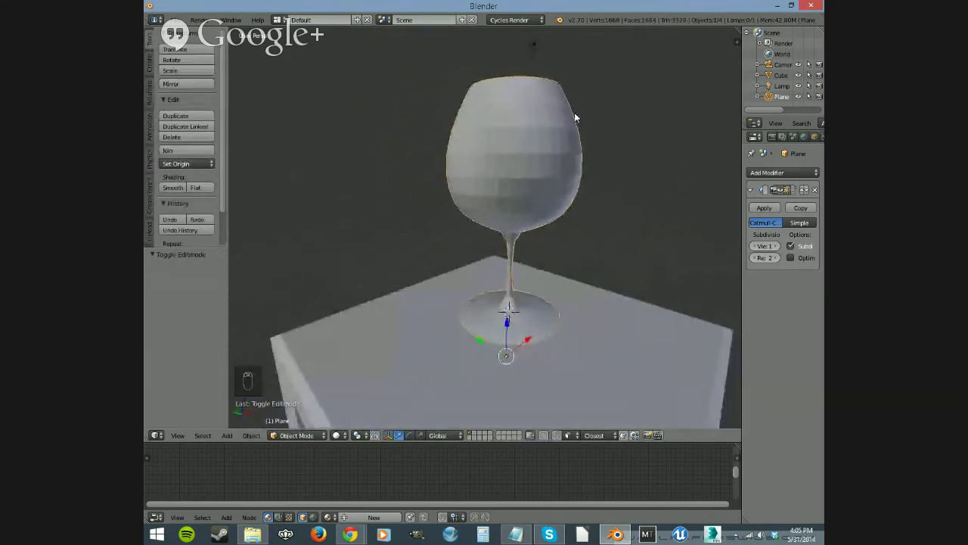
pyautogui.moveTo(527, 278); pyautogui.dragTo(490, 328, button='middle')
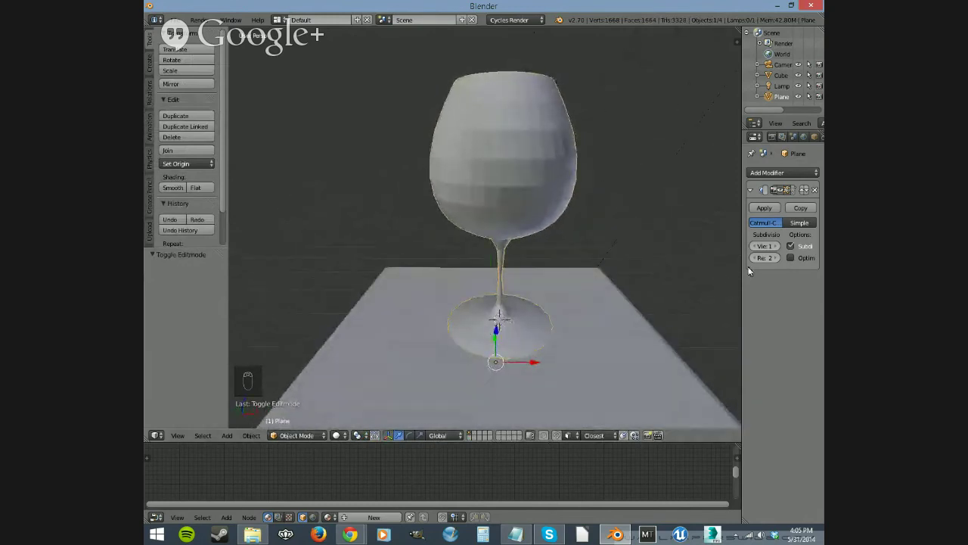
# Widen the modifier settings area and try raising the Subdivision Surface view level to 4.
pyautogui.moveTo(743, 269); pyautogui.dragTo(713, 277)
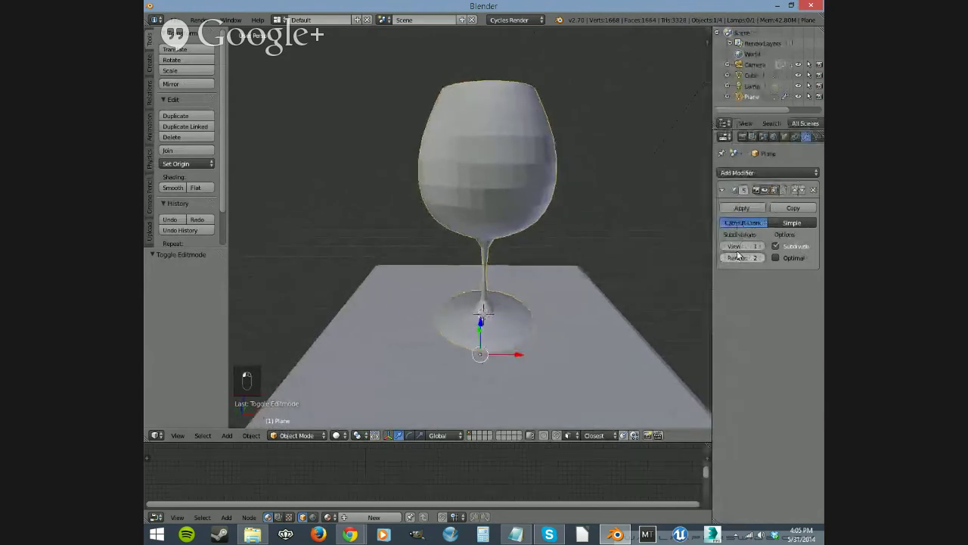
pyautogui.click(763, 246)
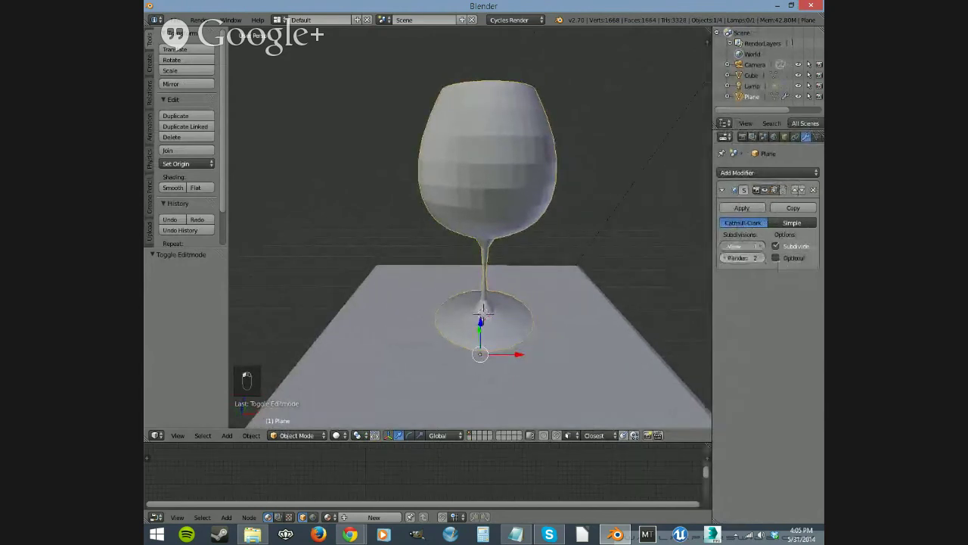
pyautogui.moveTo(569, 232); pyautogui.dragTo(639, 234, button='middle')
pyautogui.click(761, 246)
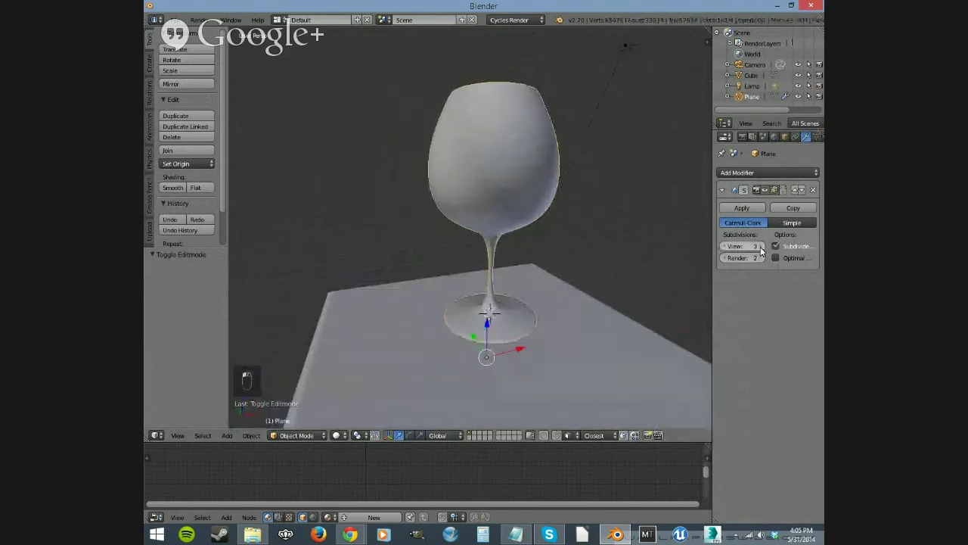
pyautogui.moveTo(665, 273); pyautogui.dragTo(578, 272, button='middle')
pyautogui.click(762, 247)
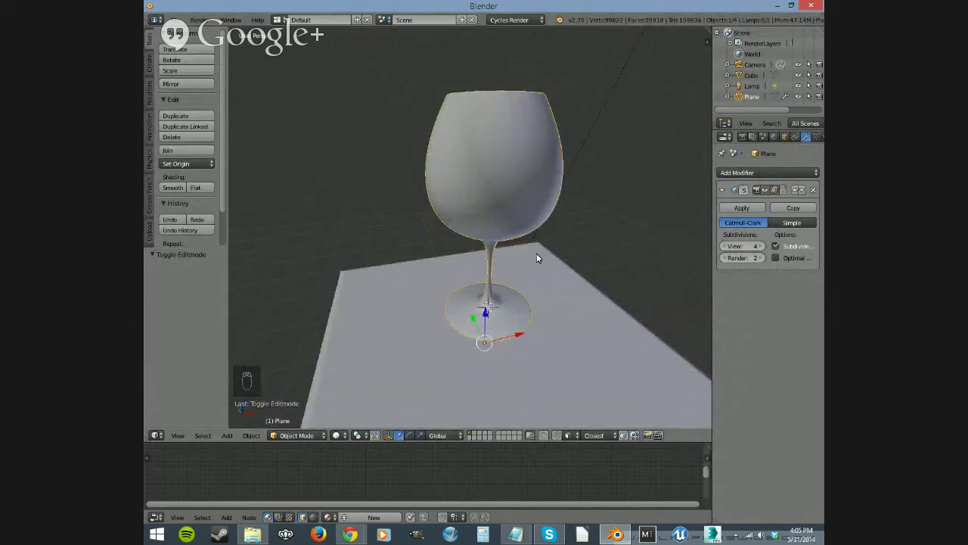
pyautogui.rightClick(400, 391)
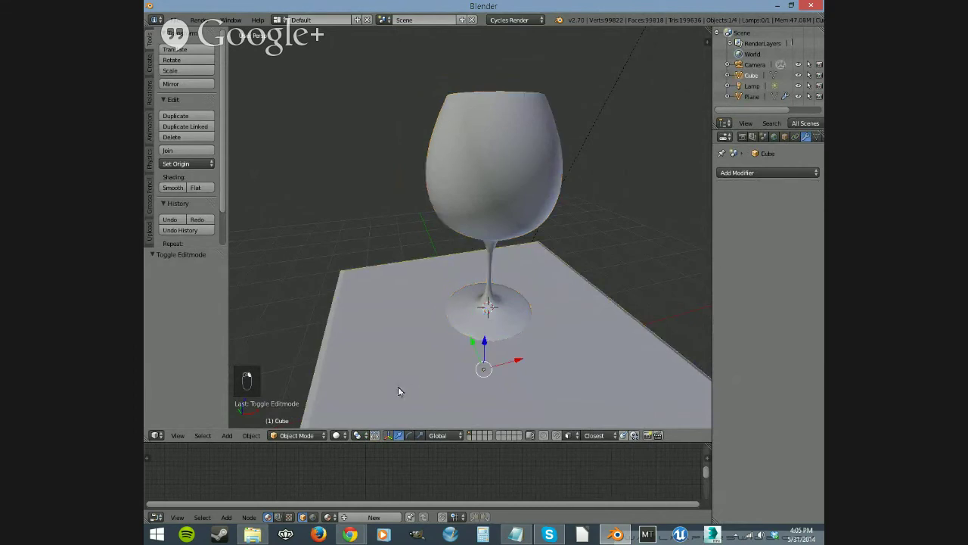
pyautogui.rightClick(502, 216)
pyautogui.rightClick(313, 390)
pyautogui.rightClick(505, 295)
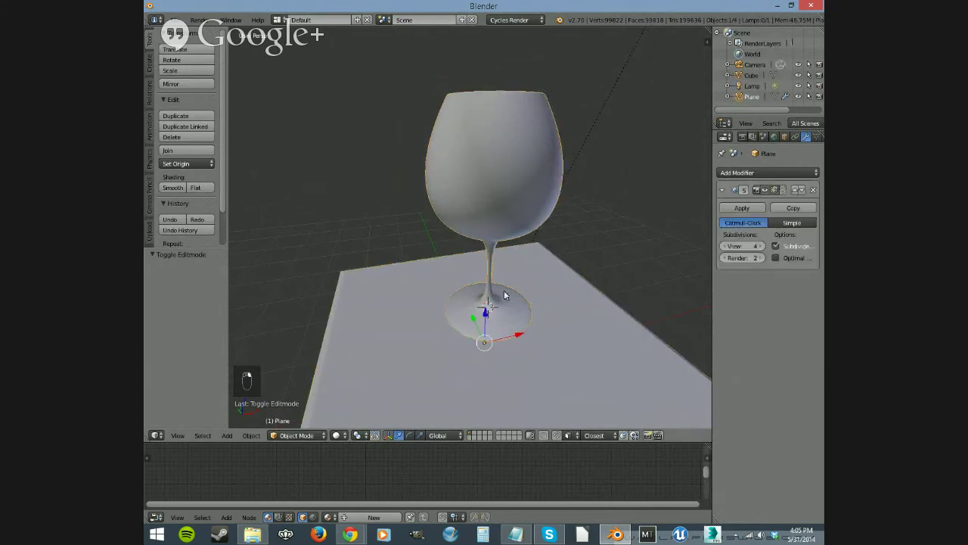
# Set the Subdivision Surface view level back to 1 and inspect the glass from a lower angle.
pyautogui.moveTo(479, 192)
pyautogui.mouseDown(button='middle')
pyautogui.moveTo(655, 205)
pyautogui.moveTo(606, 192)
pyautogui.moveTo(533, 198)
pyautogui.moveTo(490, 219)
pyautogui.moveTo(518, 224)
pyautogui.moveTo(558, 226)
pyautogui.moveTo(608, 203)
pyautogui.moveTo(497, 199)
pyautogui.moveTo(495, 180)
pyautogui.moveTo(492, 191)
pyautogui.mouseUp(button='middle')
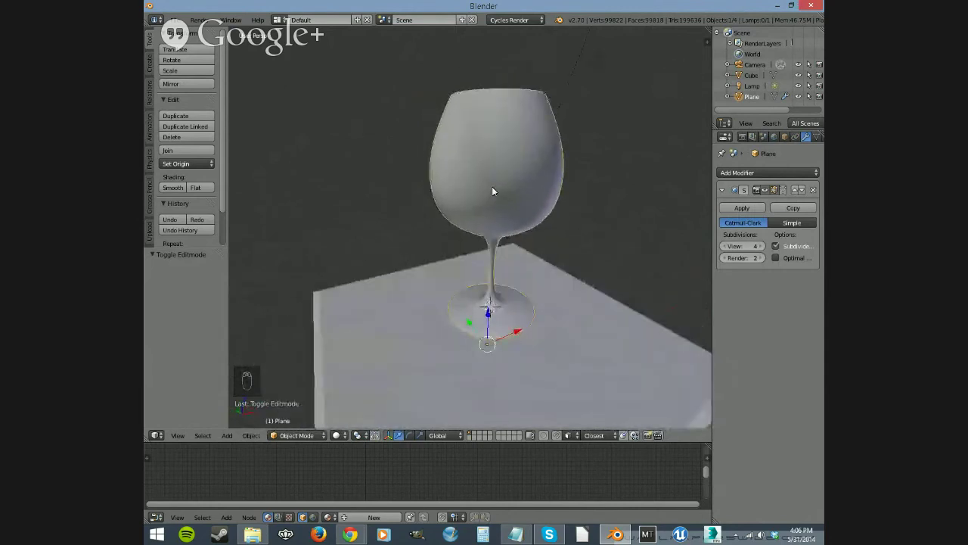
pyautogui.click(723, 247)
pyautogui.click(723, 247)
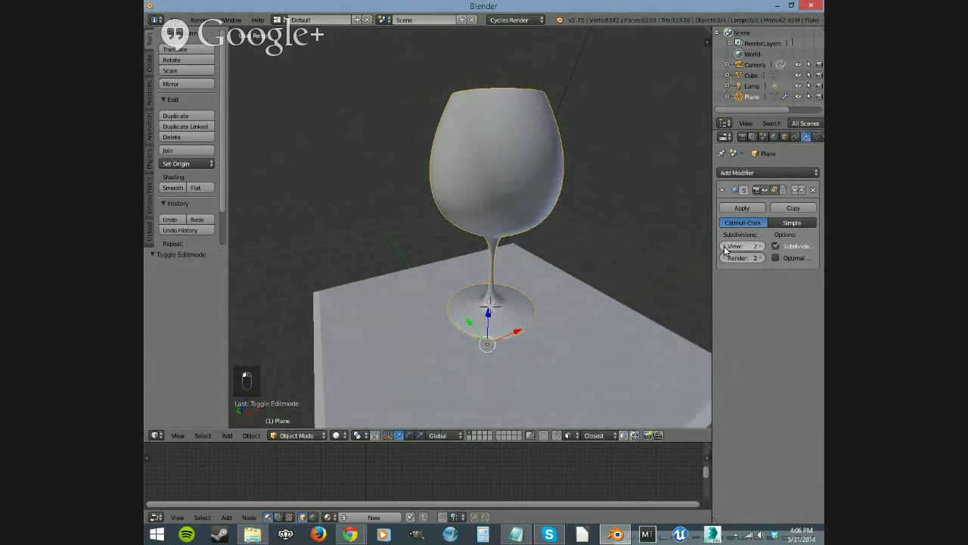
pyautogui.click(723, 246)
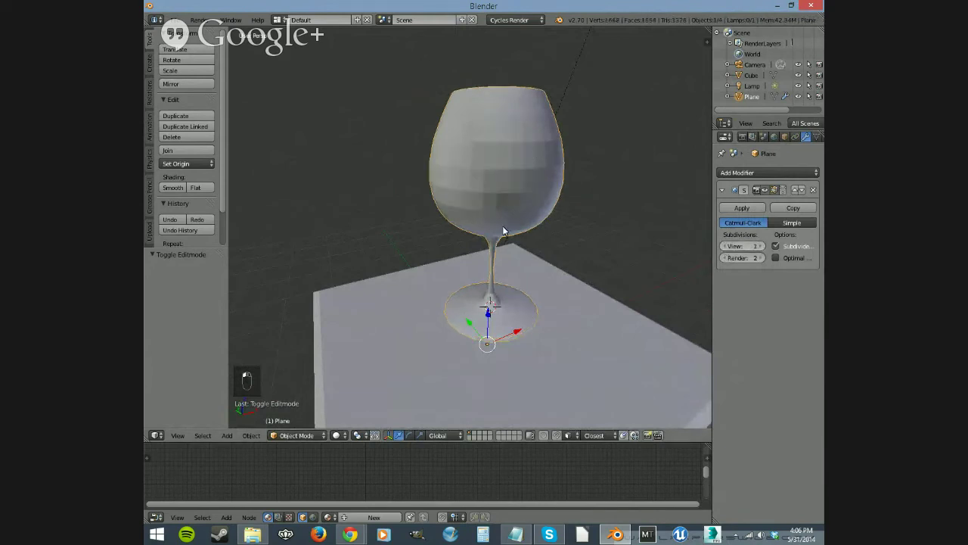
pyautogui.moveTo(502, 226); pyautogui.dragTo(495, 202, button='middle')
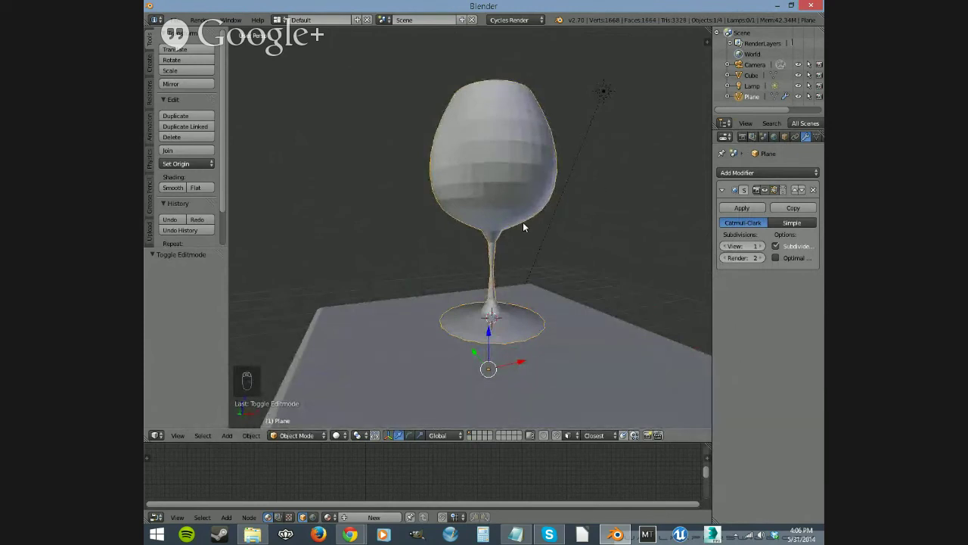
# Open the glass in Edit Mode, make the edit cage follow the subdivided surface, and bring up the mesh tools.
pyautogui.press('Tab')
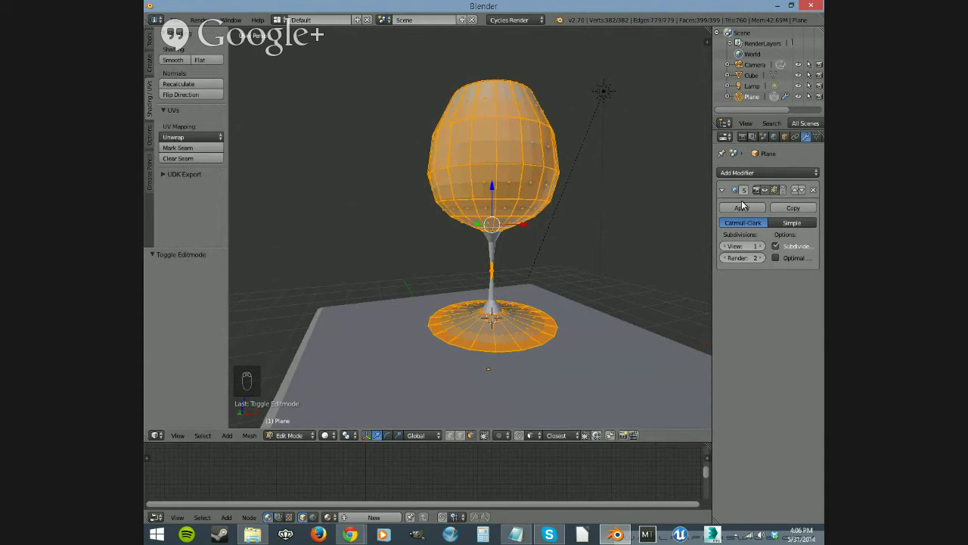
pyautogui.click(784, 191)
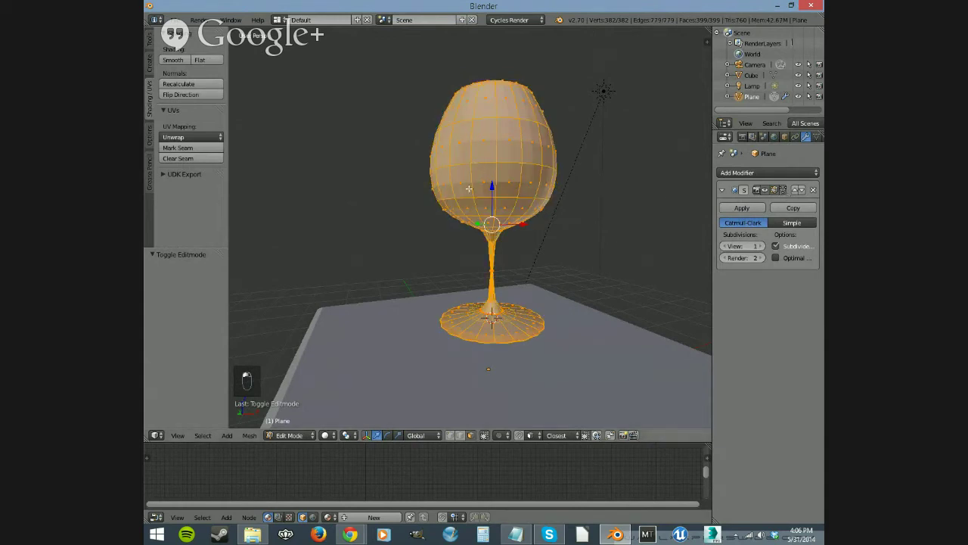
pyautogui.moveTo(469, 188); pyautogui.dragTo(503, 294, button='middle')
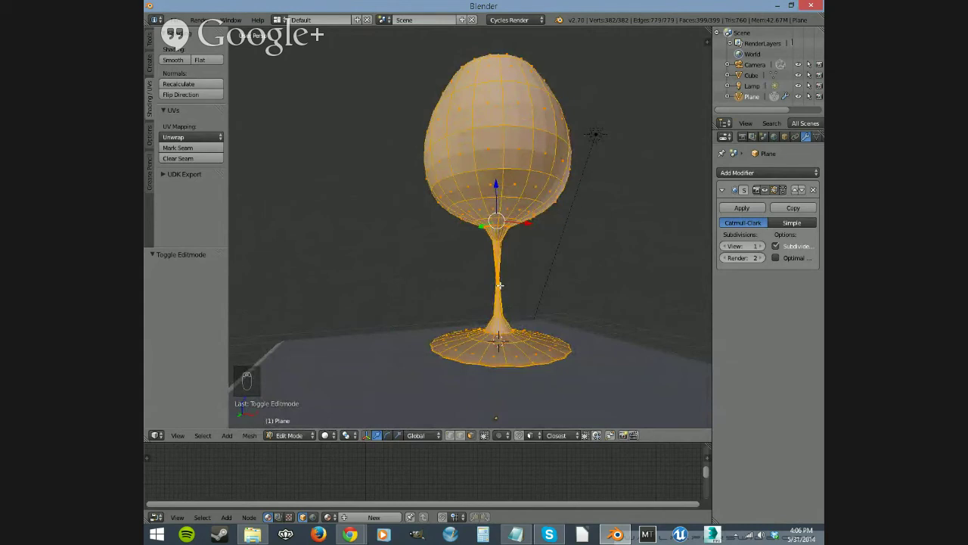
pyautogui.click(150, 40)
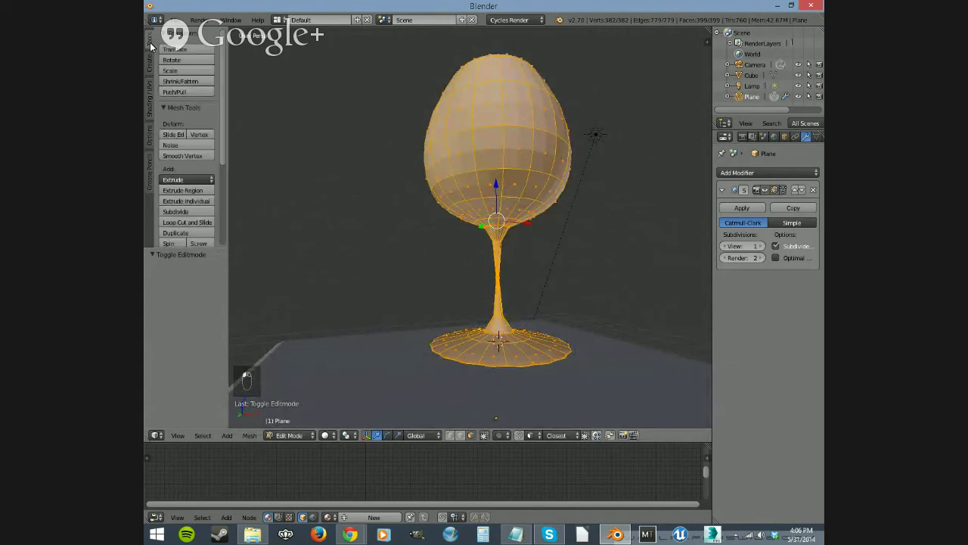
# Look through the mesh tools and enlarge their area so more of the list is shown.
pyautogui.scroll(-1, 194, 170)
pyautogui.scroll(-2, 192, 170)
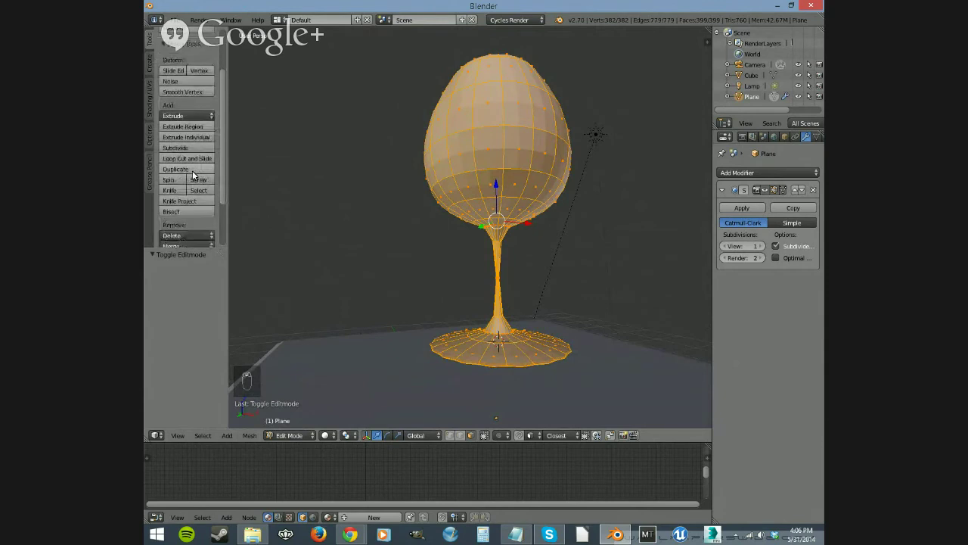
pyautogui.scroll(2, 192, 170)
pyautogui.scroll(-4, 192, 170)
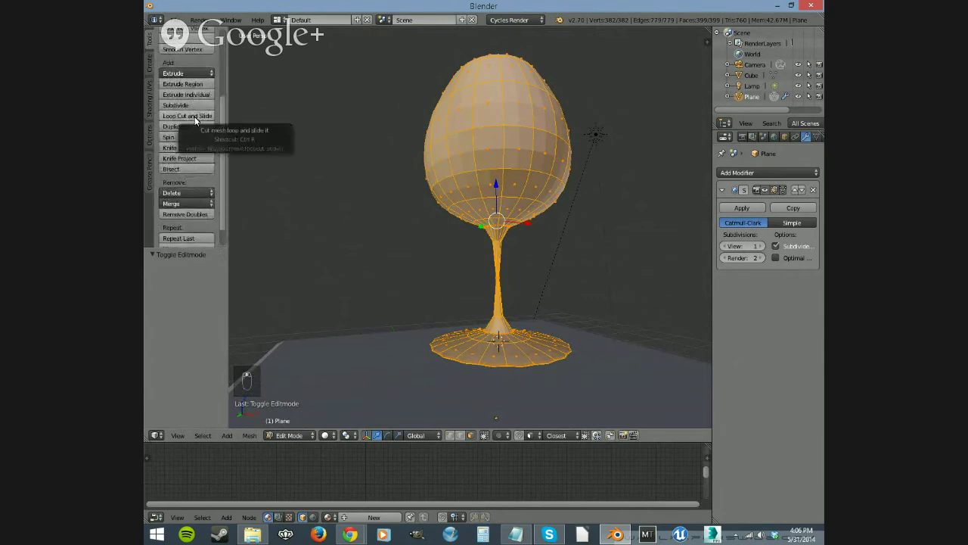
pyautogui.moveTo(225, 121); pyautogui.dragTo(224, 53)
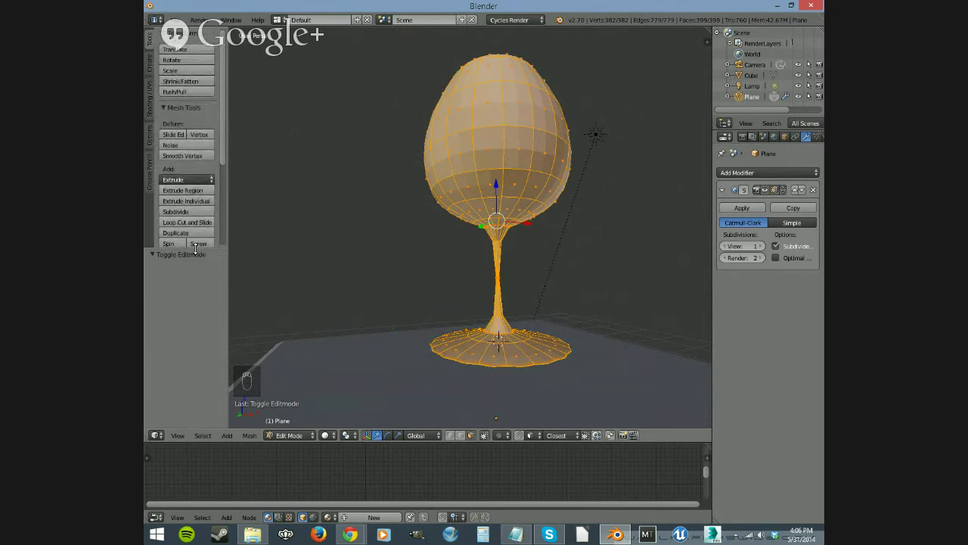
pyautogui.moveTo(195, 250); pyautogui.dragTo(195, 319)
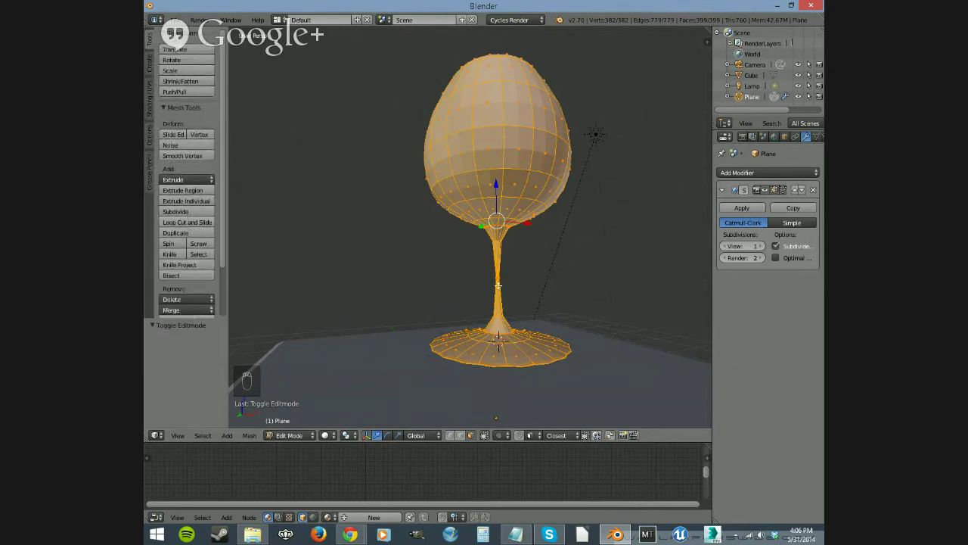
# Add two loop cuts around the glass stem and slide them into place.
pyautogui.hotkey('ctrl', 'r')
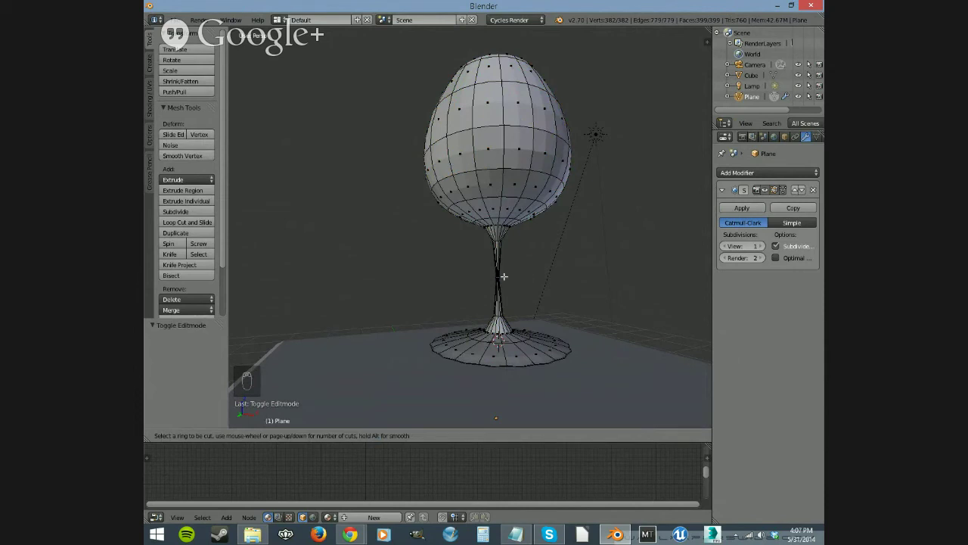
pyautogui.scroll(1, 508, 275)
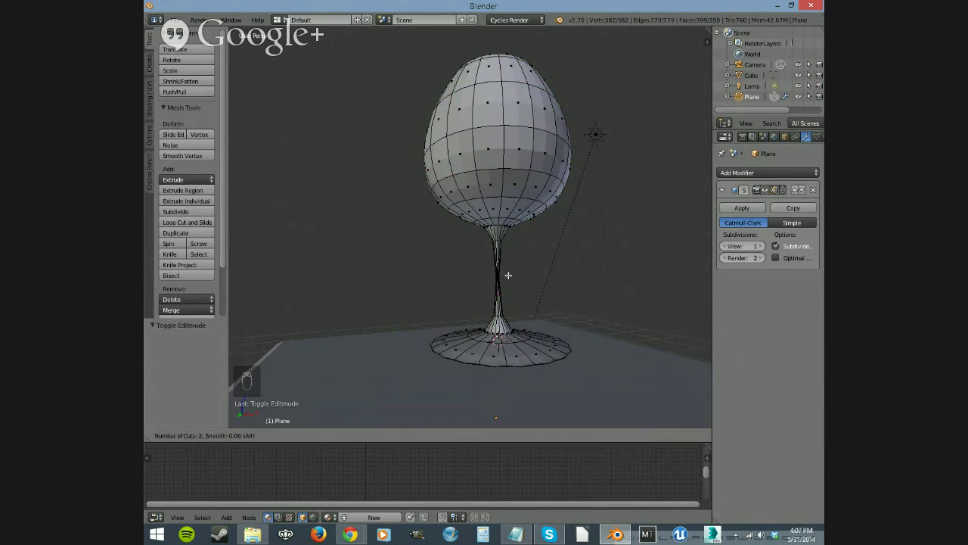
pyautogui.click(508, 276)
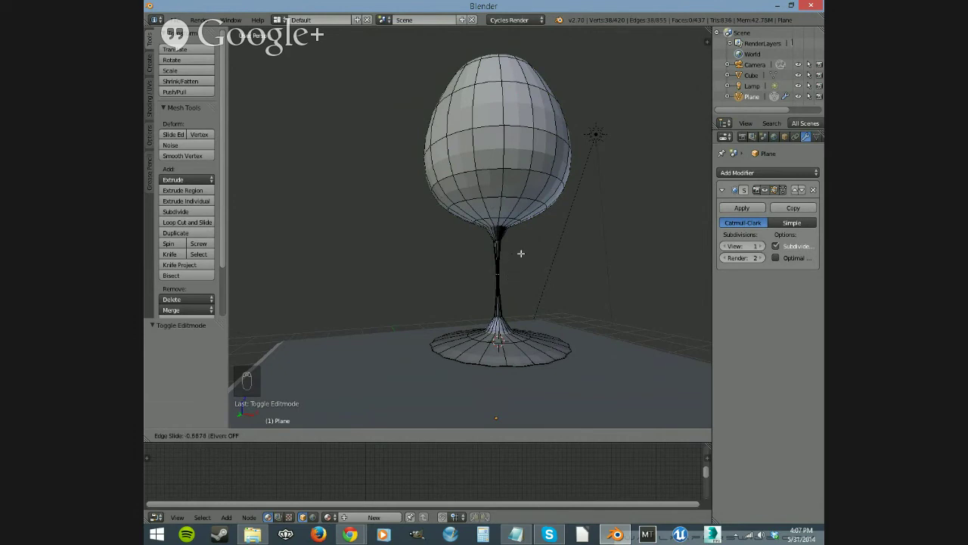
pyautogui.click(526, 261)
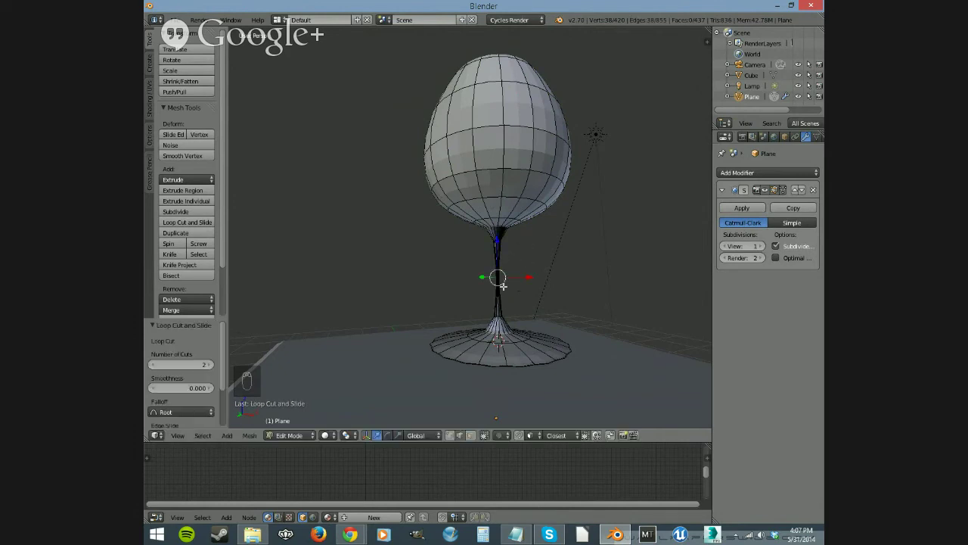
# Try to select the new edge loop around the middle of the stem and move it.
pyautogui.scroll(6, 519, 286)
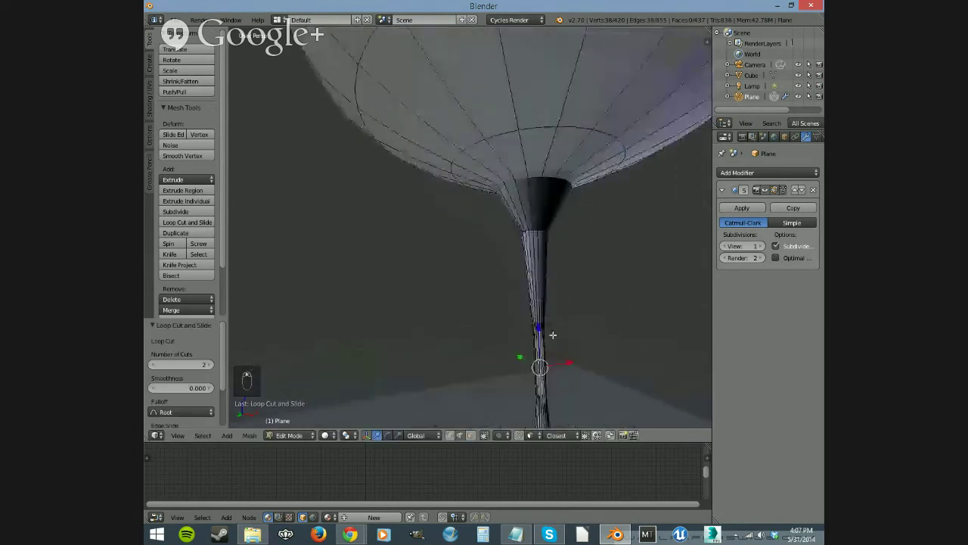
pyautogui.scroll(5, 498, 250)
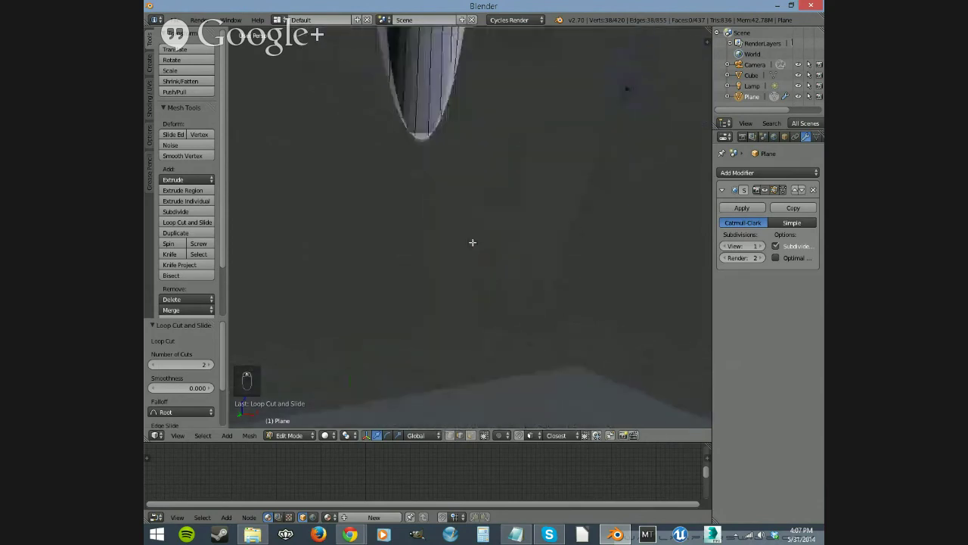
pyautogui.scroll(-5, 455, 228)
pyautogui.moveTo(454, 234); pyautogui.dragTo(453, 240, button='middle')
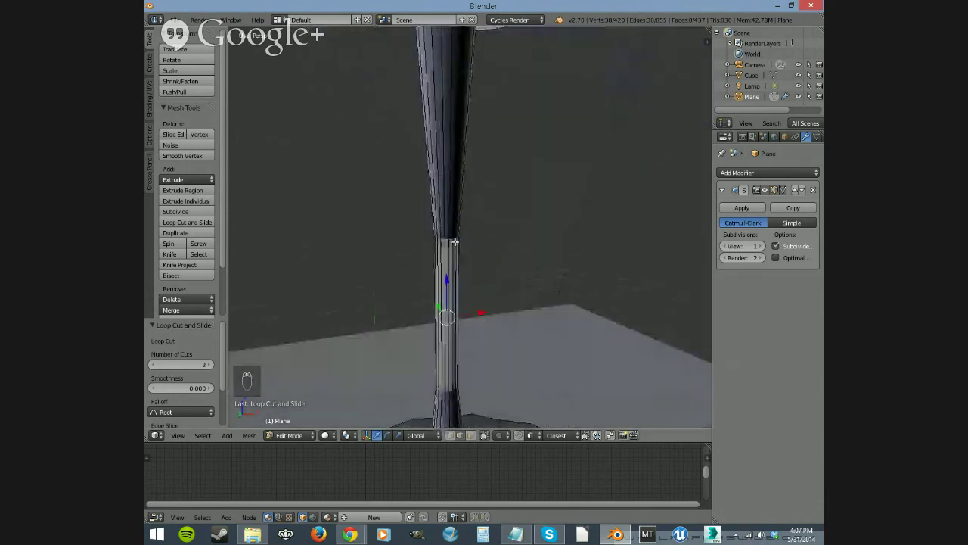
pyautogui.hotkey('ctrl', 'r')
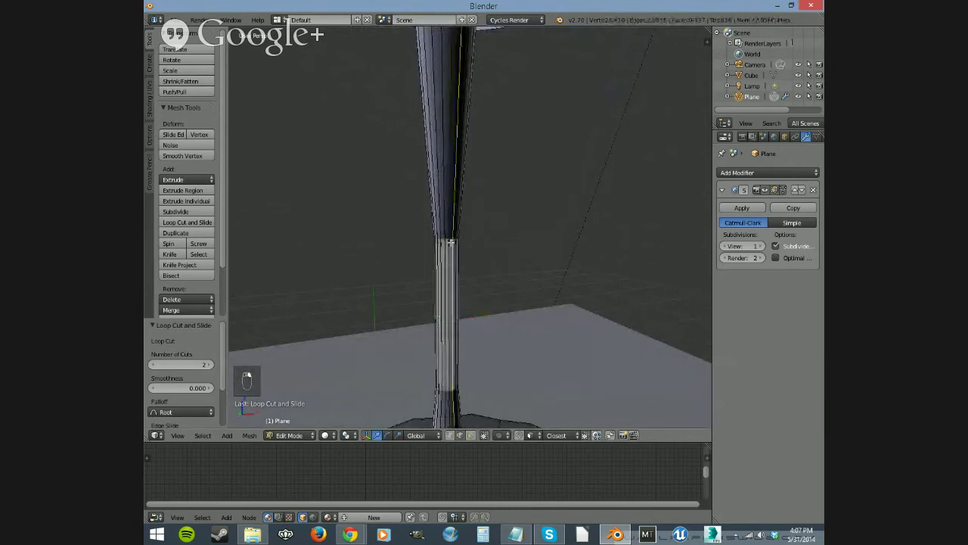
pyautogui.press('Escape')
pyautogui.scroll(-4, 452, 261)
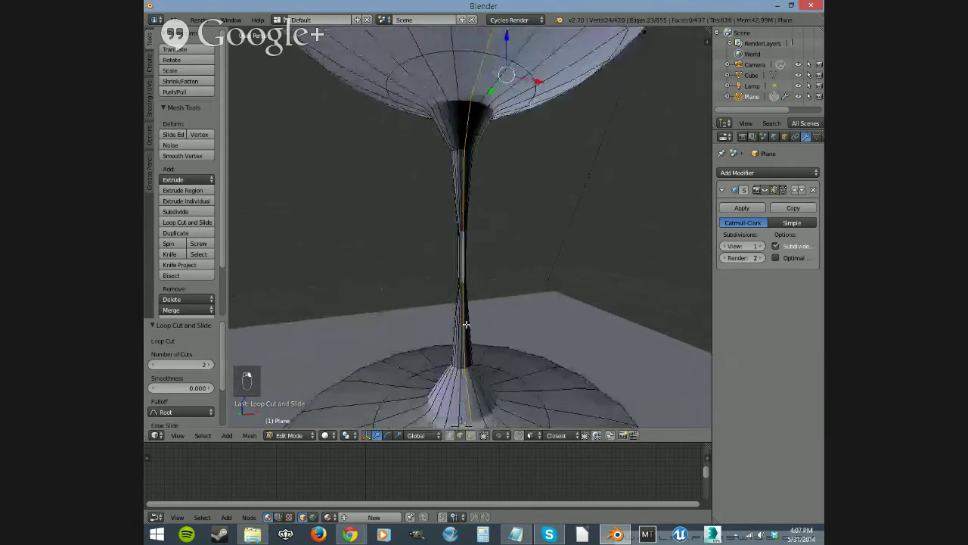
pyautogui.scroll(4, 473, 299)
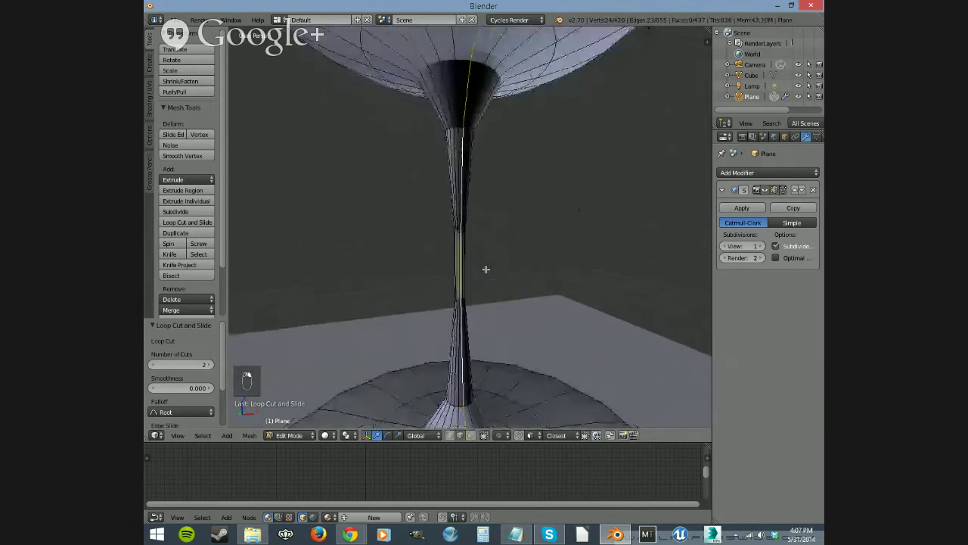
pyautogui.click(481, 316)
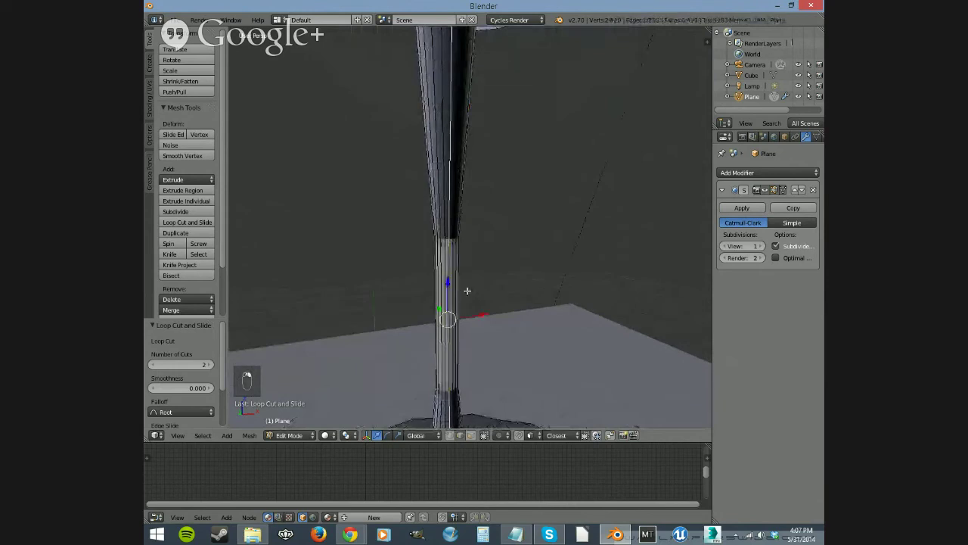
pyautogui.press('g')
pyautogui.press('Escape')
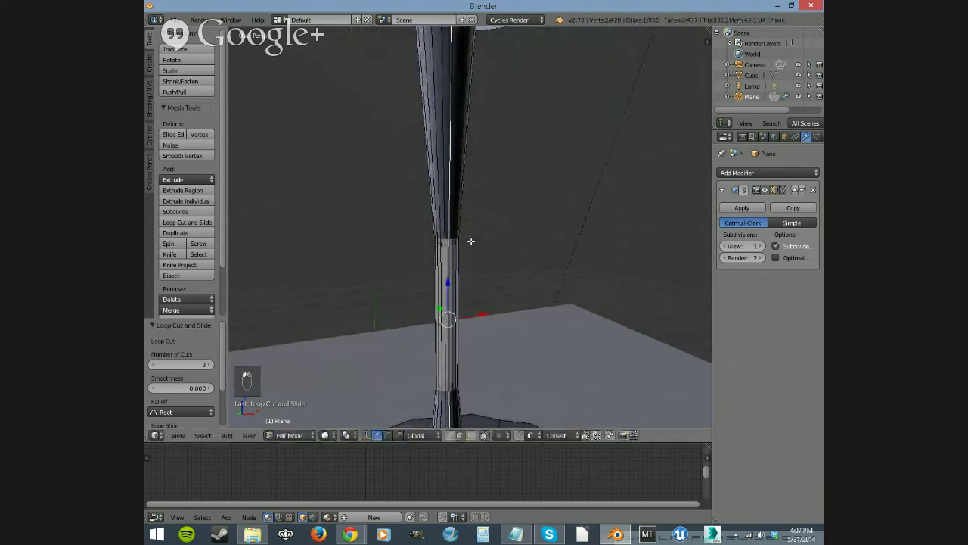
pyautogui.moveTo(465, 303); pyautogui.dragTo(572, 270, button='middle')
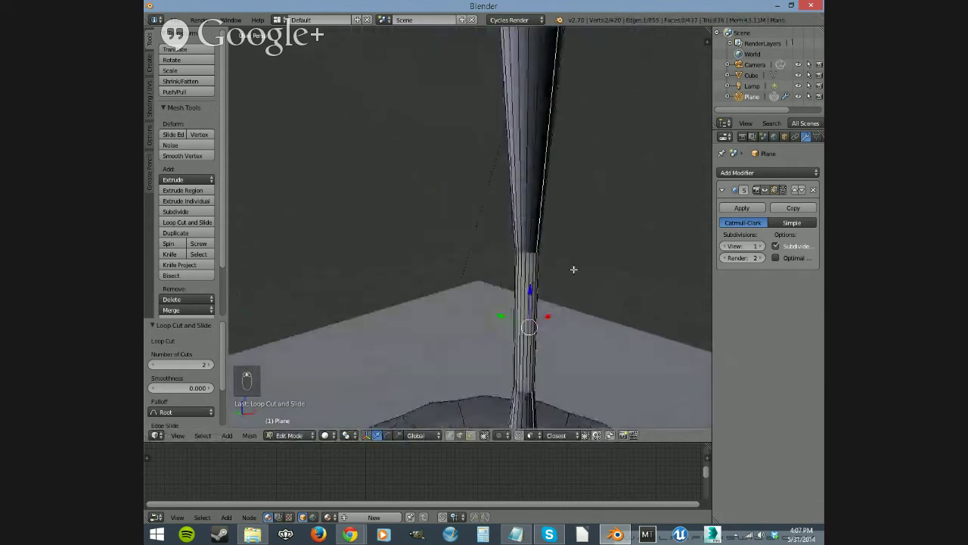
# Turn off the Subdivision Surface option that makes the edit cage follow the smoothed surface.
pyautogui.click(775, 189)
pyautogui.scroll(-3, 545, 336)
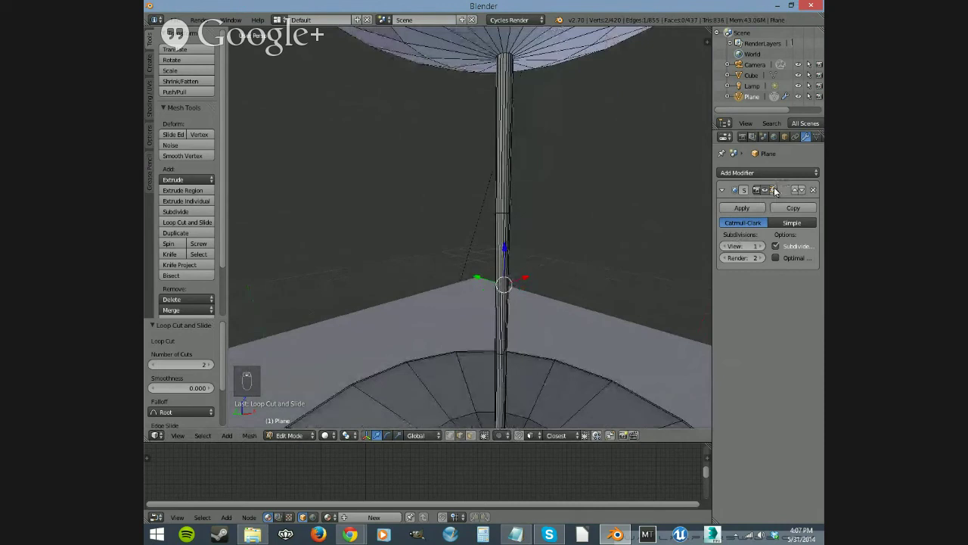
pyautogui.click(733, 209)
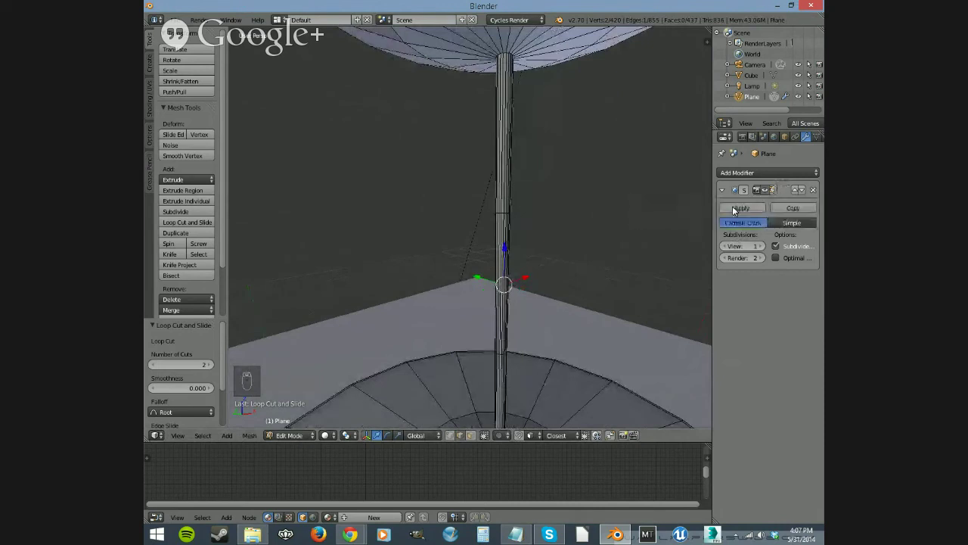
pyautogui.click(774, 190)
pyautogui.click(773, 192)
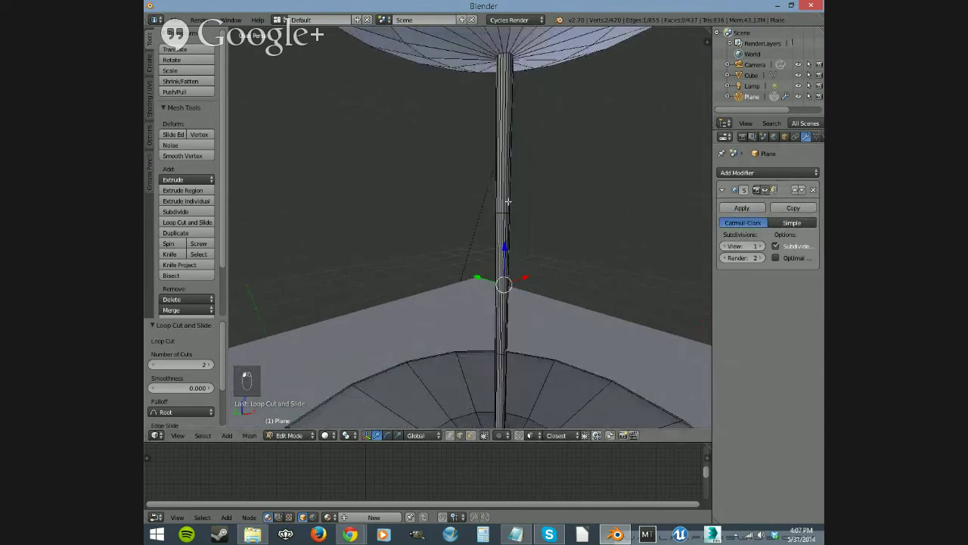
# Select the upper edge loop on the stem and move it up along Z by about 0.295.
pyautogui.keyDown('alt'); pyautogui.rightClick(502, 214); pyautogui.keyUp('alt')
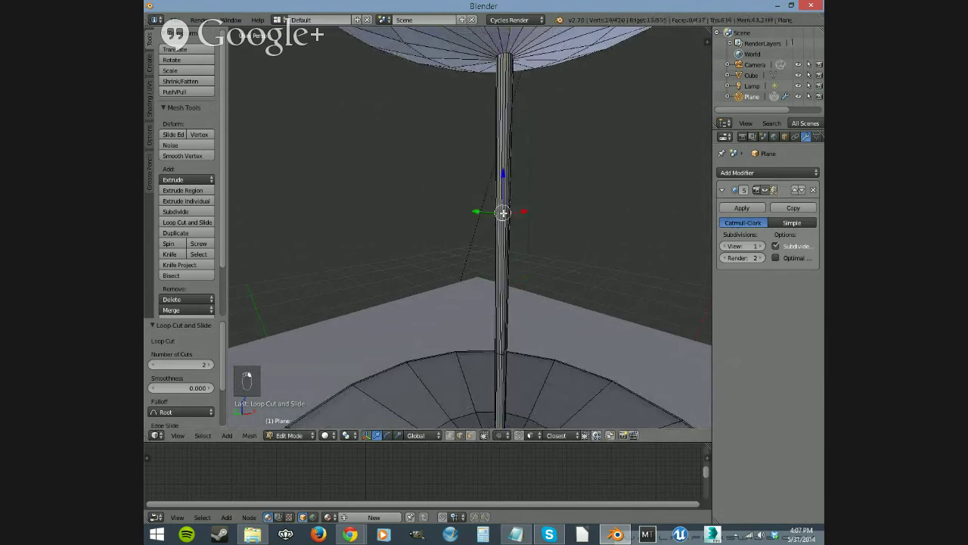
pyautogui.press('g')
pyautogui.press('z')
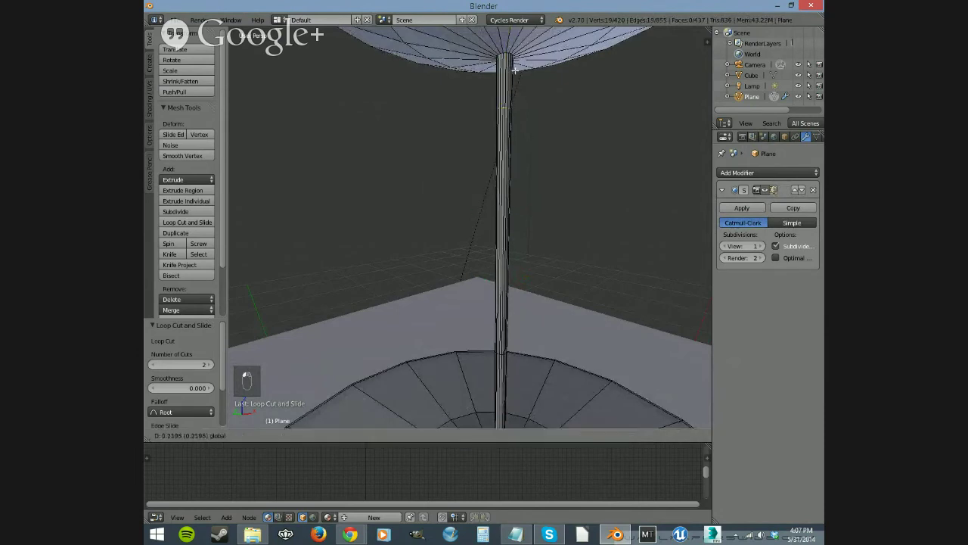
pyautogui.click(518, 37)
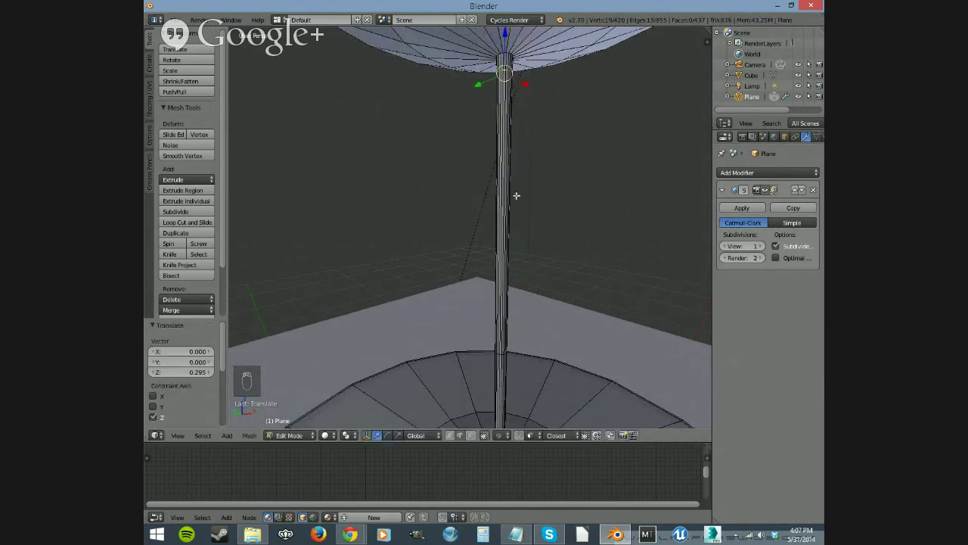
# Select the lower edge loop on the stem and move it down along Z by about 0.196, plus a further 0.078.
pyautogui.keyDown('alt'); pyautogui.rightClick(499, 353); pyautogui.keyUp('alt')
pyautogui.press('g')
pyautogui.press('z')
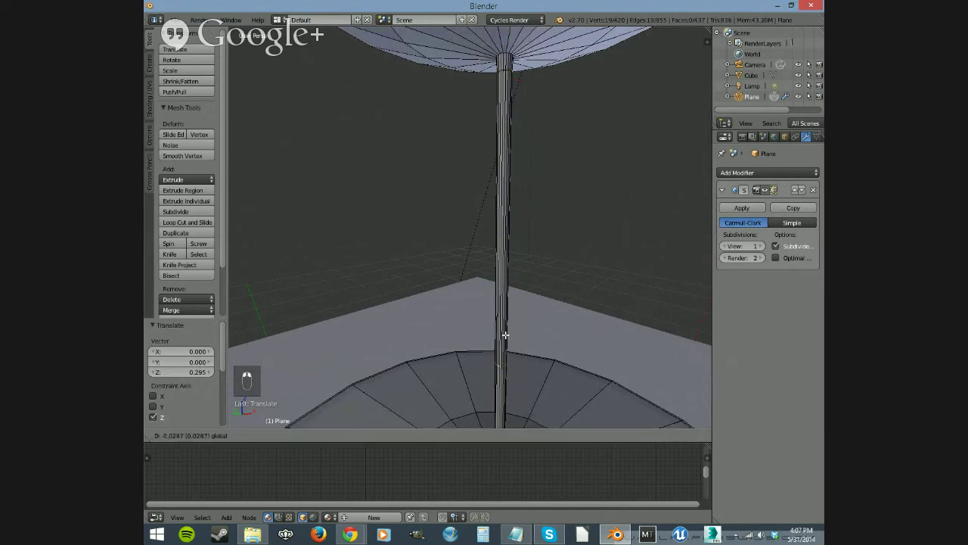
pyautogui.click(512, 397)
pyautogui.scroll(-3, 513, 397)
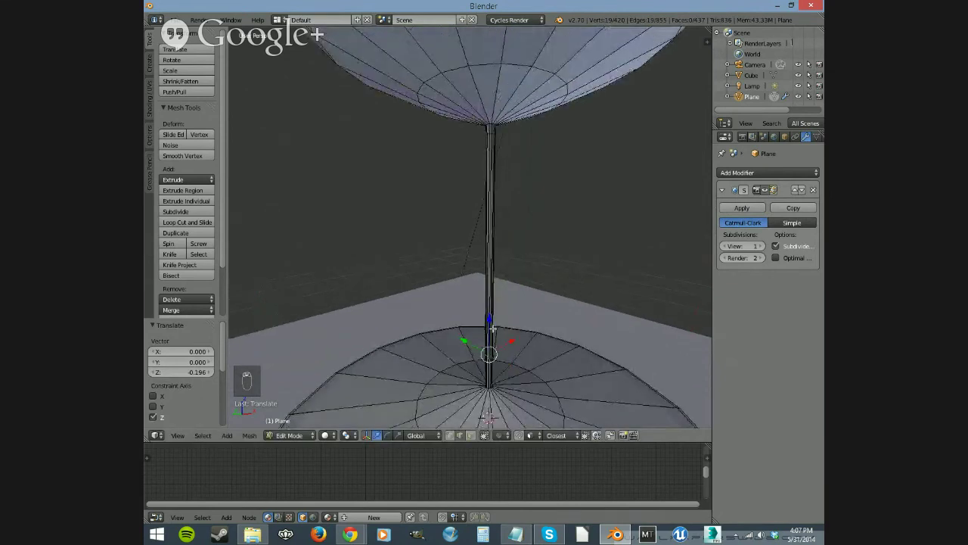
pyautogui.press('g')
pyautogui.press('z')
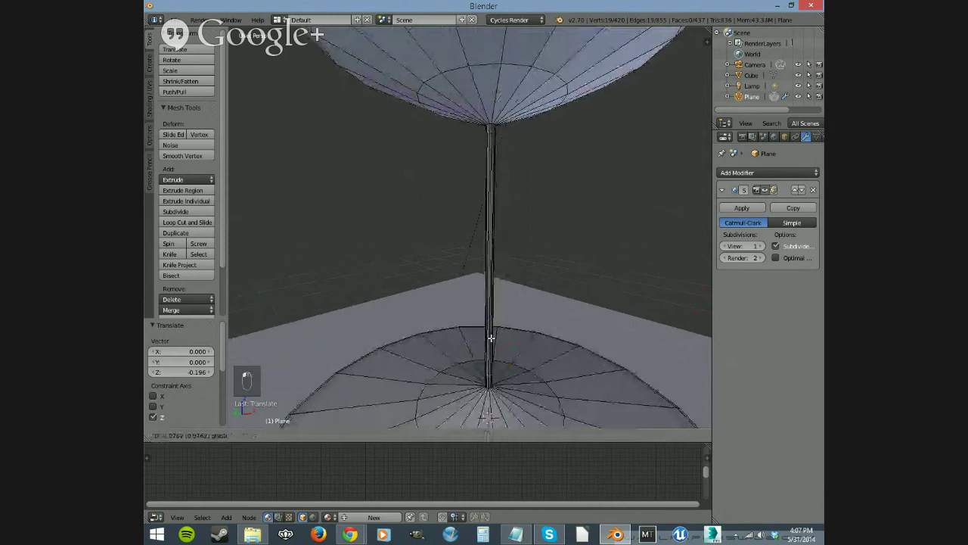
pyautogui.click(602, 326)
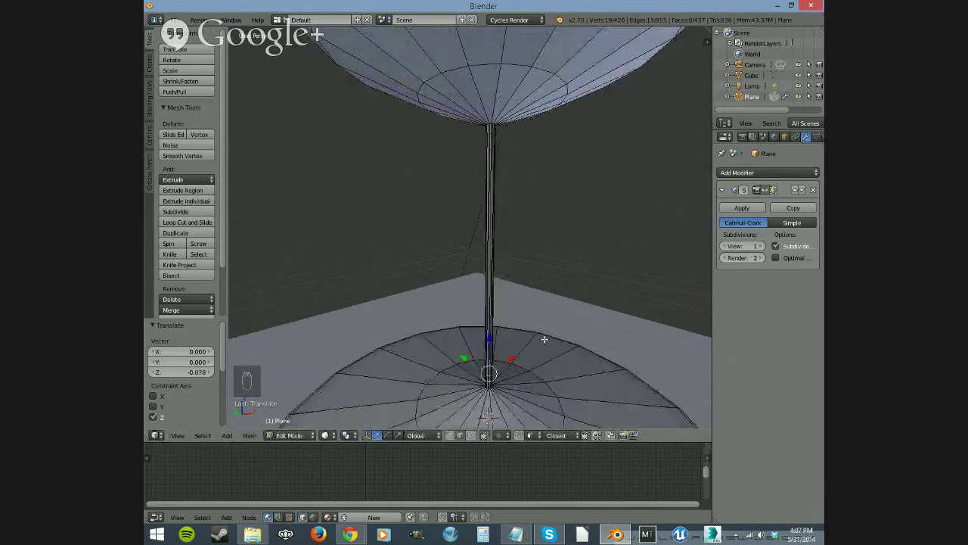
# Undo the vertical moves of both stem edge loops.
pyautogui.hotkey('ctrl', 'z')
pyautogui.hotkey('ctrl', 'z')
pyautogui.hotkey('ctrl', 'z')
pyautogui.hotkey('ctrl', 'z')
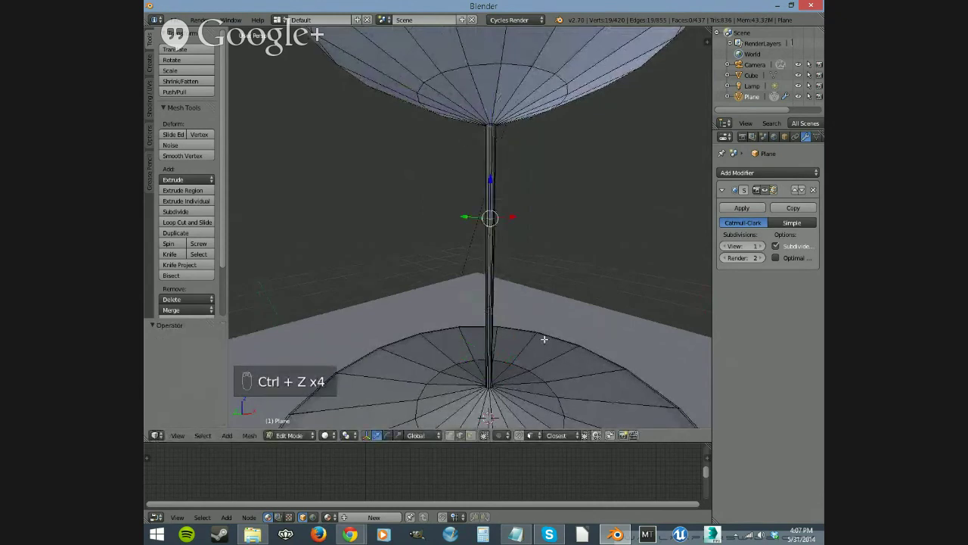
pyautogui.hotkey('ctrl', 'z')
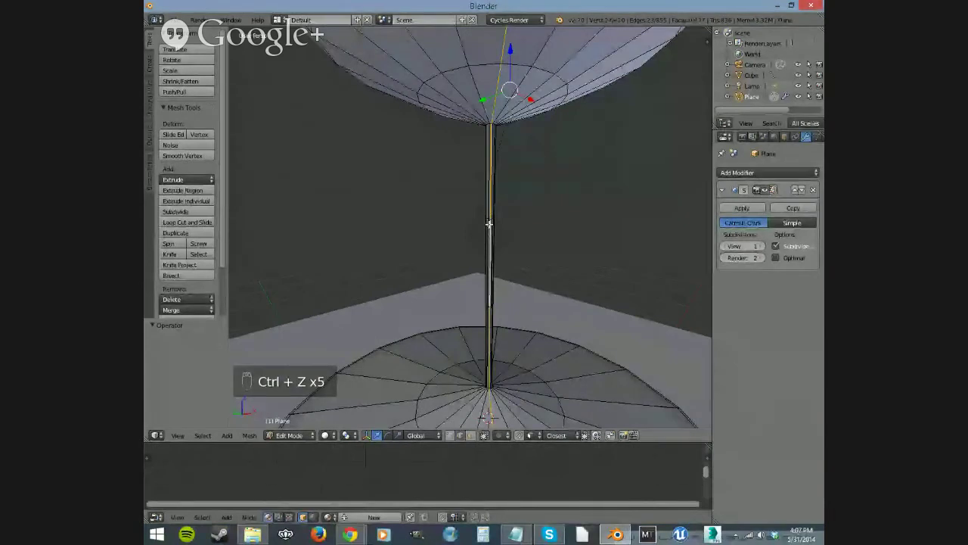
# Select the upper edge loop on the stem and edge-slide it up to the bowl with a factor of about -0.973.
pyautogui.scroll(5, 499, 217)
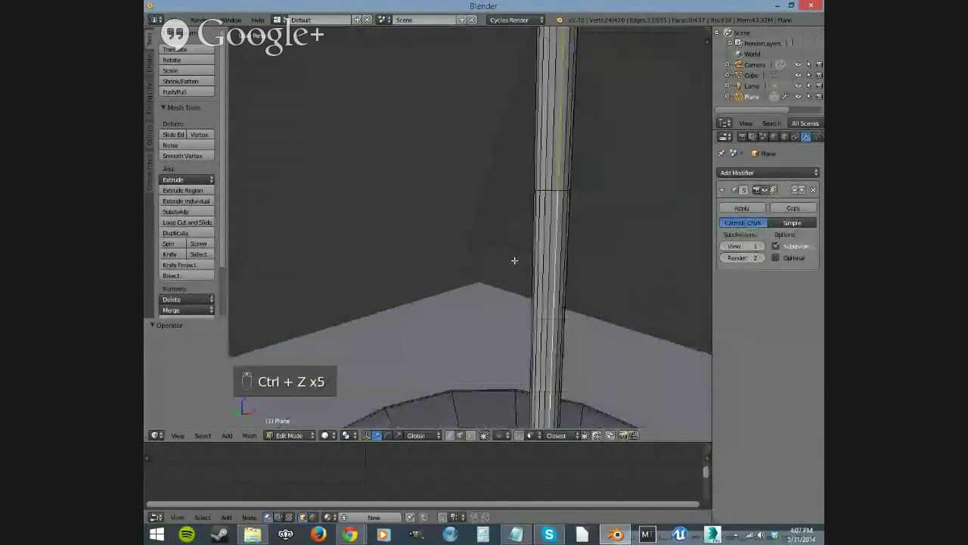
pyautogui.rightClick(556, 190)
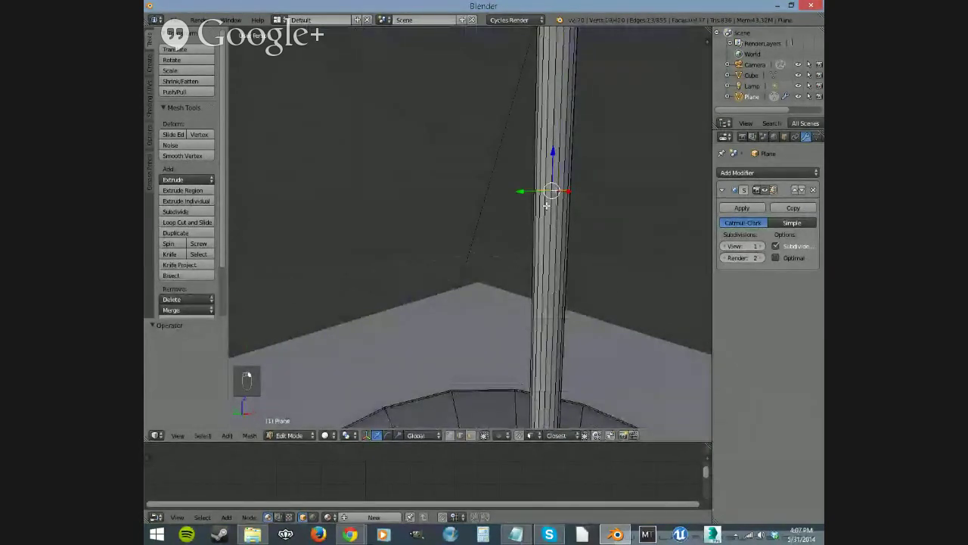
pyautogui.scroll(-2, 555, 265)
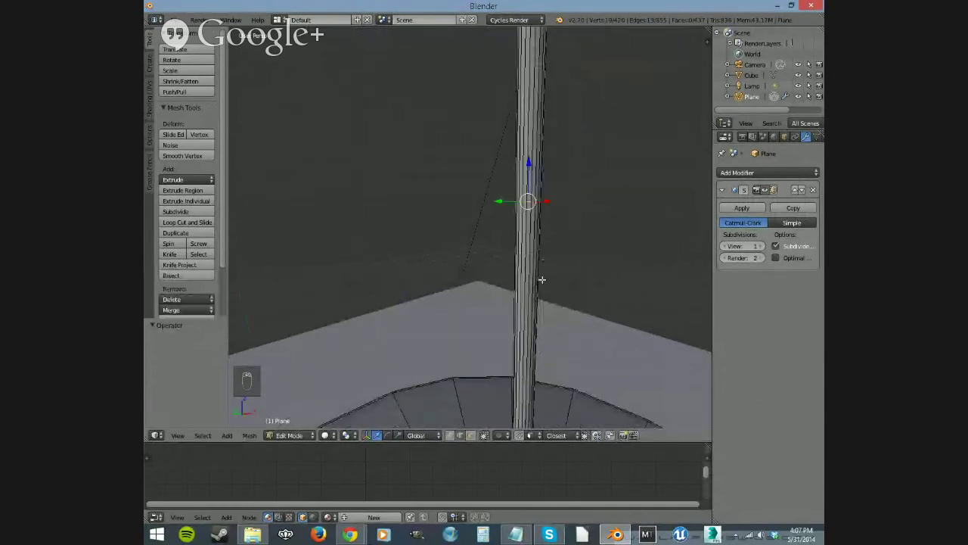
pyautogui.moveTo(540, 277); pyautogui.dragTo(516, 360, button='middle')
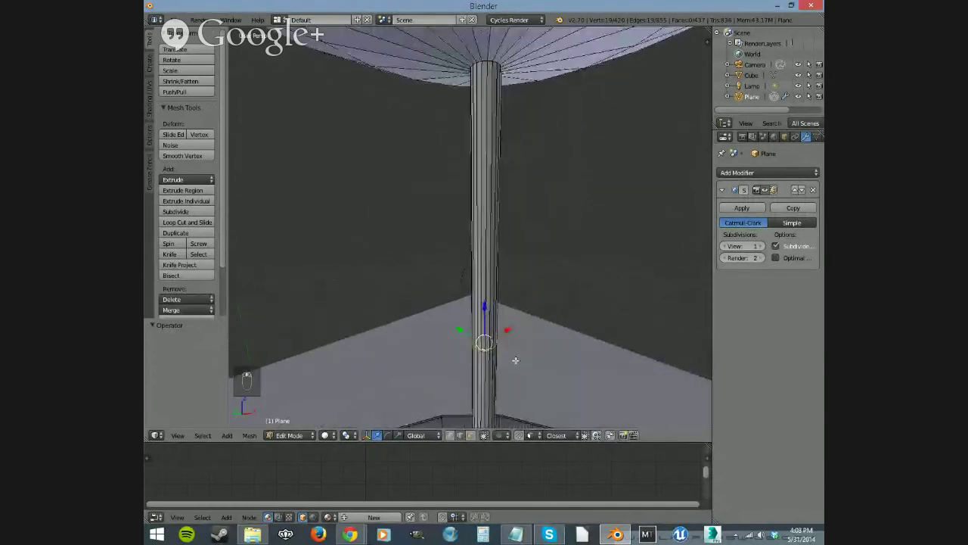
pyautogui.click(171, 136)
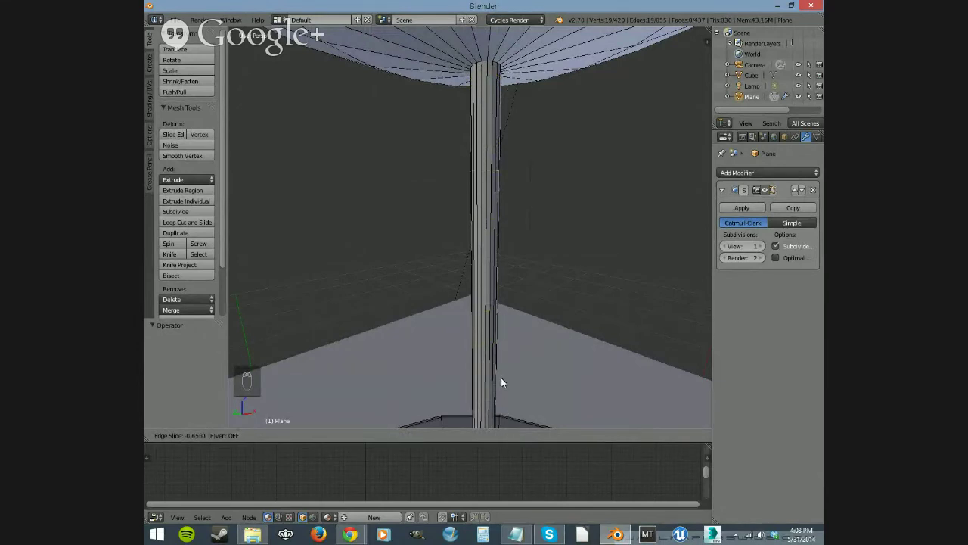
pyautogui.click(500, 304)
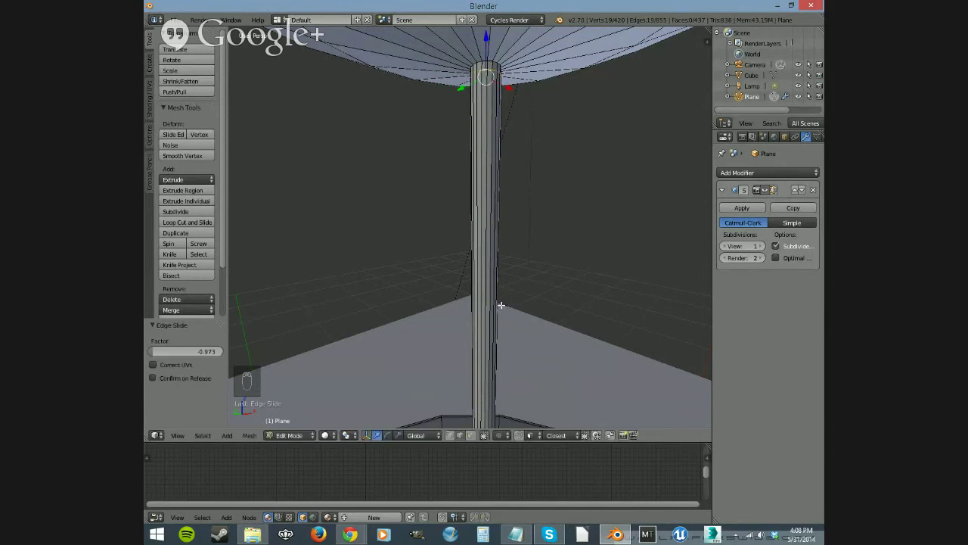
# Select the lower edge loop on the stem and edge-slide it down to the base with a factor of about -0.950.
pyautogui.moveTo(494, 346); pyautogui.dragTo(489, 166, button='middle')
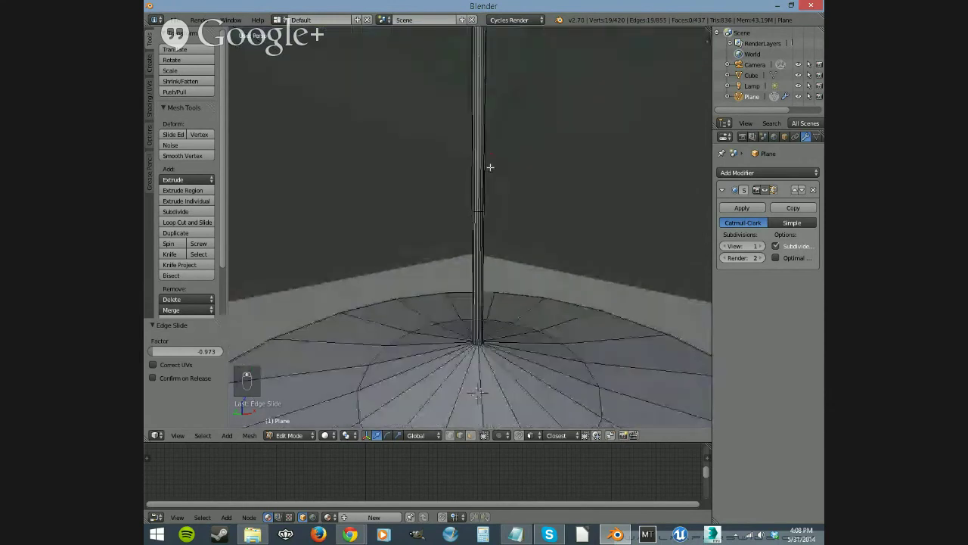
pyautogui.keyDown('shift'); pyautogui.rightClick(478, 212); pyautogui.keyUp('shift')
pyautogui.keyDown('shift'); pyautogui.rightClick(478, 209); pyautogui.keyUp('shift')
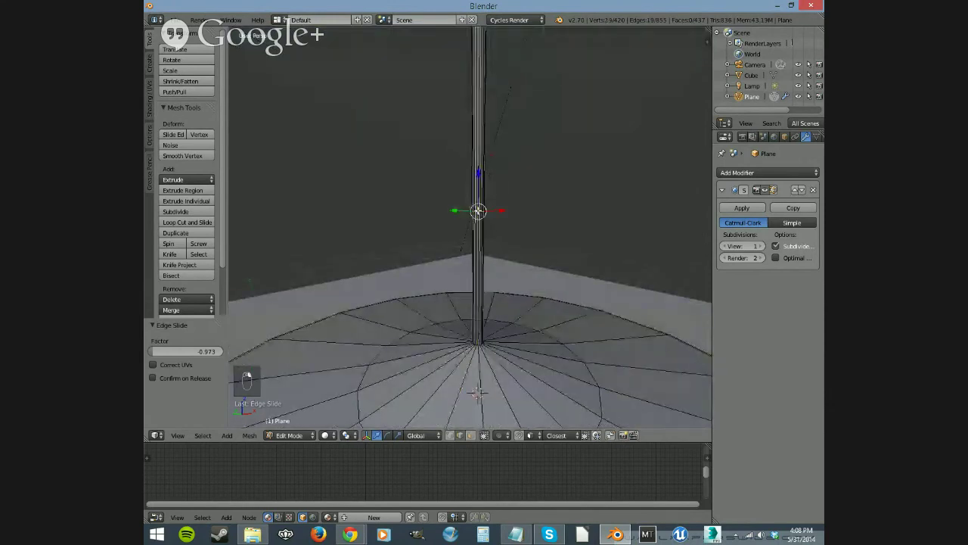
pyautogui.click(173, 134)
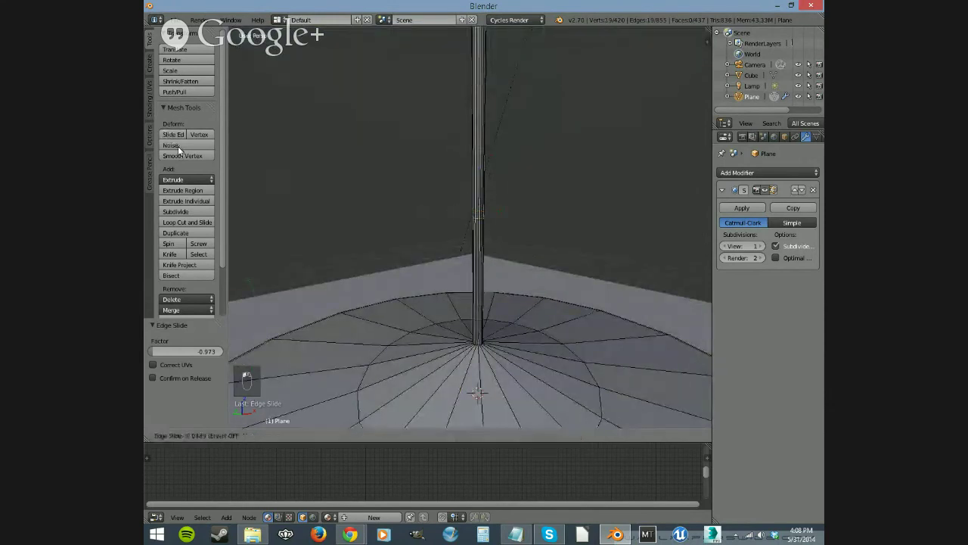
pyautogui.click(356, 345)
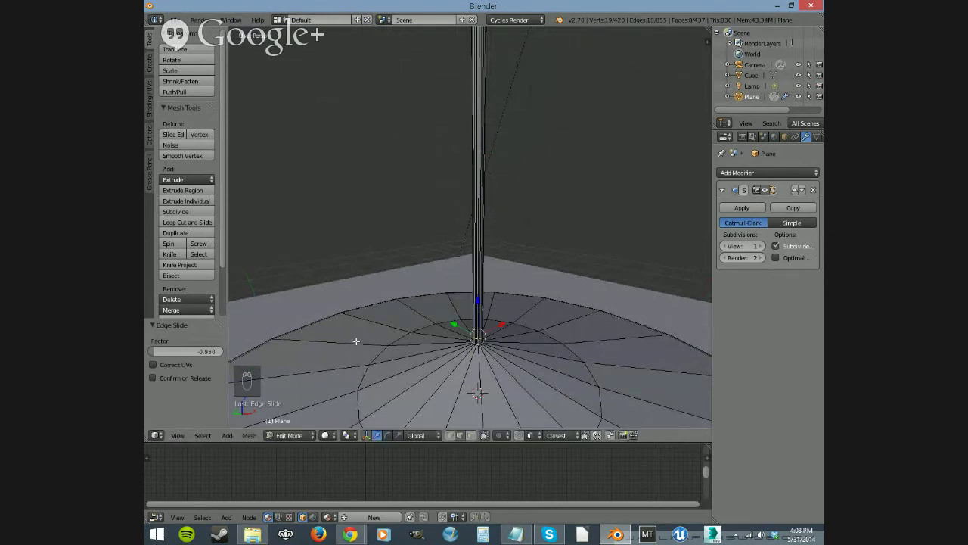
# Try to add an edge loop on the base around the stem and edge-slide it, and undo the cut.
pyautogui.hotkey('ctrl', 'r')
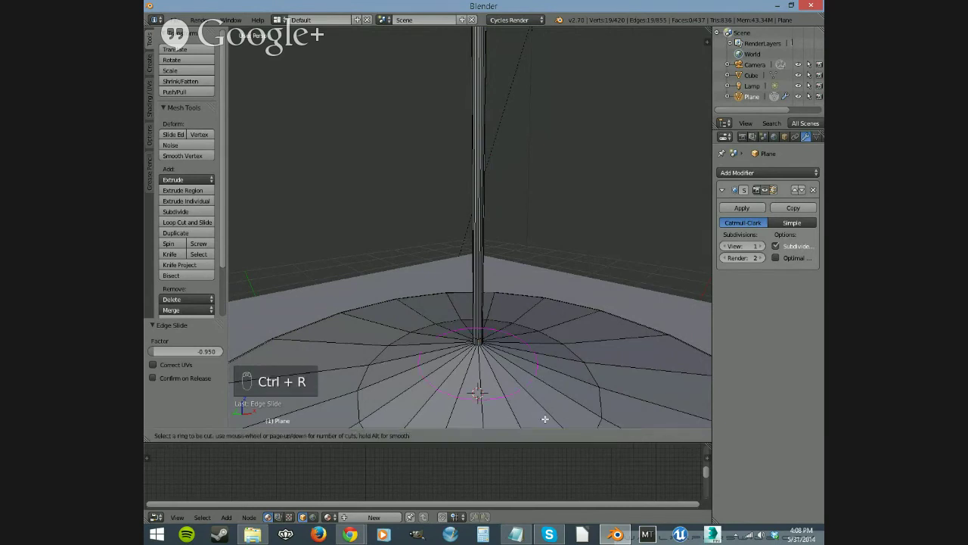
pyautogui.click(541, 421)
pyautogui.click(541, 421)
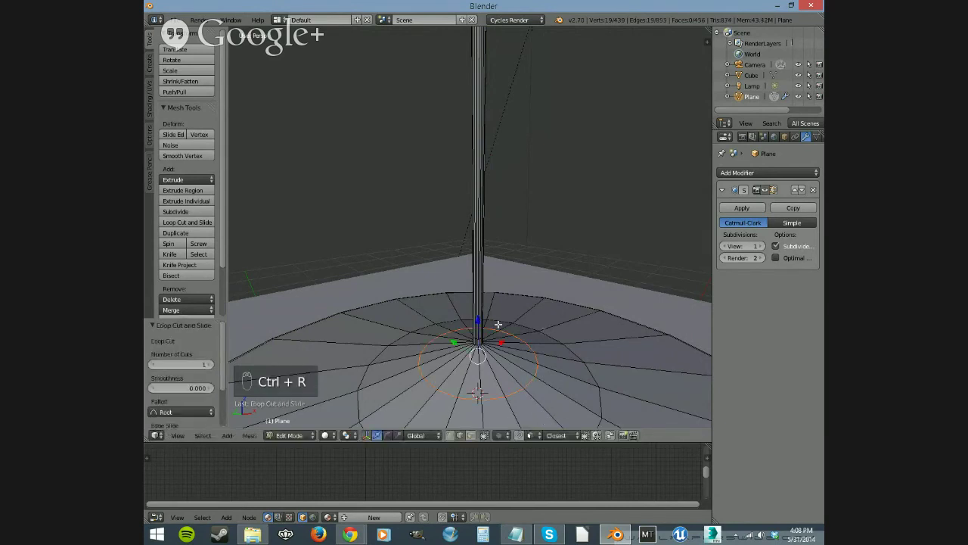
pyautogui.moveTo(478, 324); pyautogui.dragTo(493, 268)
pyautogui.rightClick(493, 269)
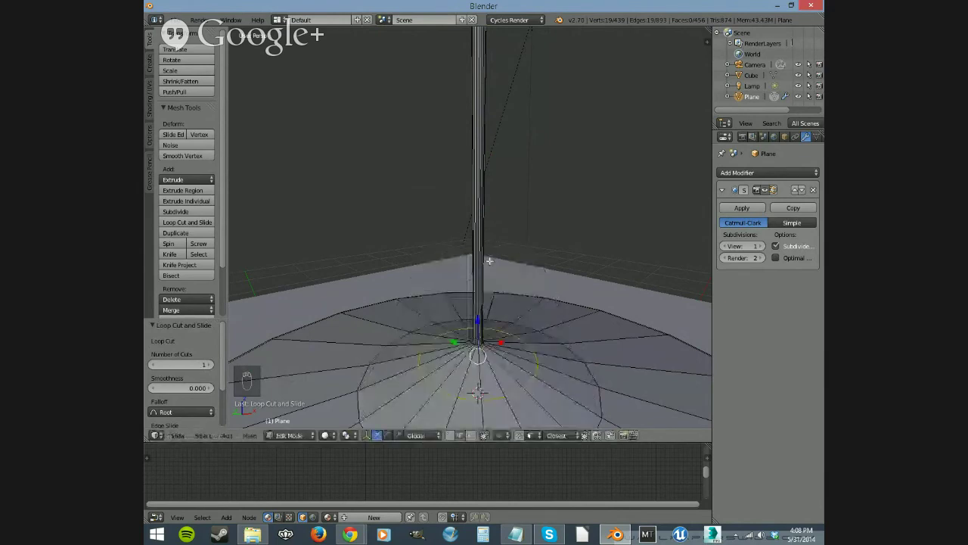
pyautogui.click(170, 135)
pyautogui.moveTo(460, 288)
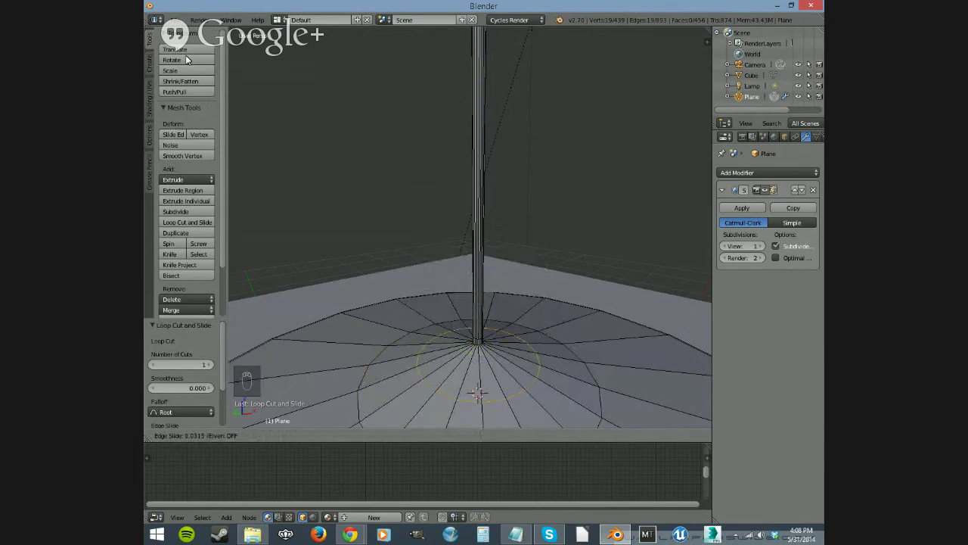
pyautogui.click(175, 91)
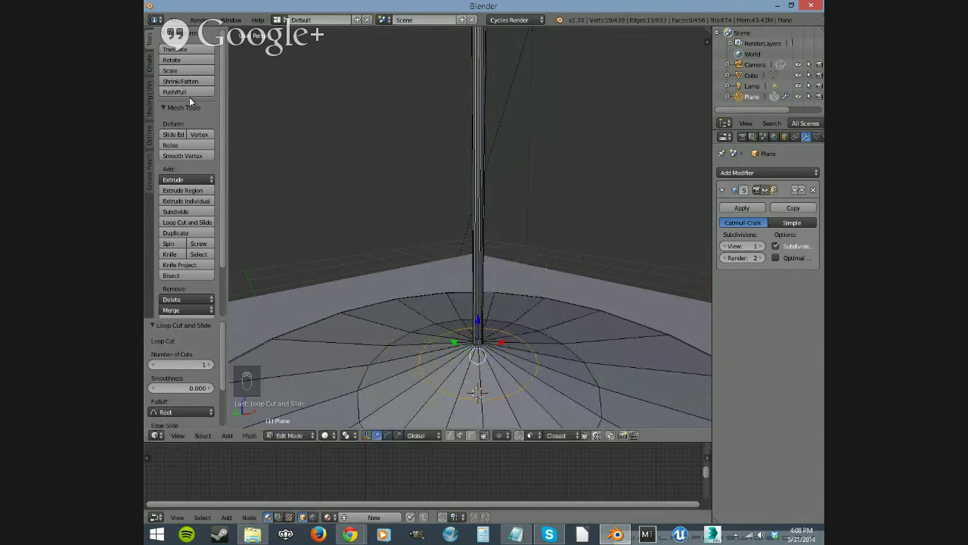
pyautogui.hotkey('ctrl', 'z')
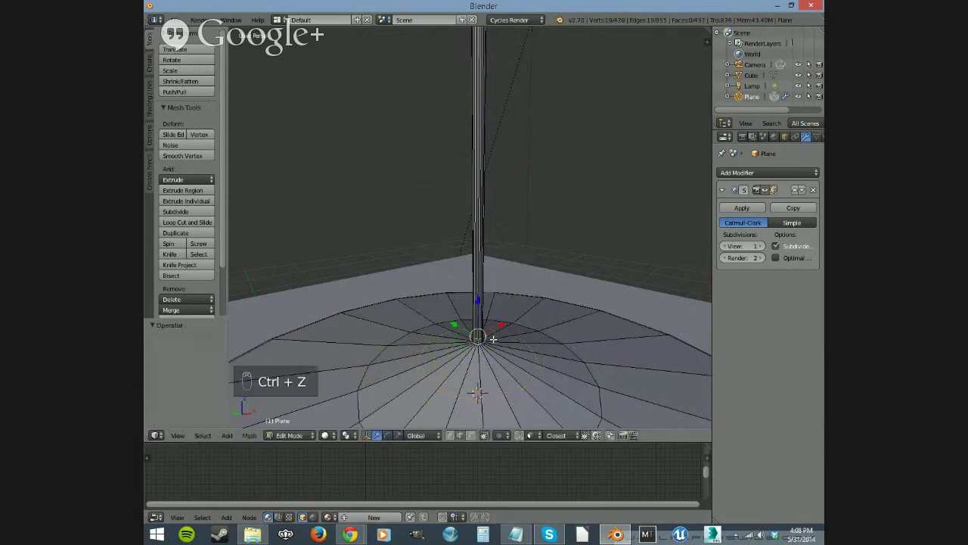
# Show the subdivision modifier's result on the edit cage and examine the smoothing along the stem.
pyautogui.click(773, 190)
pyautogui.moveTo(521, 154); pyautogui.dragTo(506, 222, button='middle')
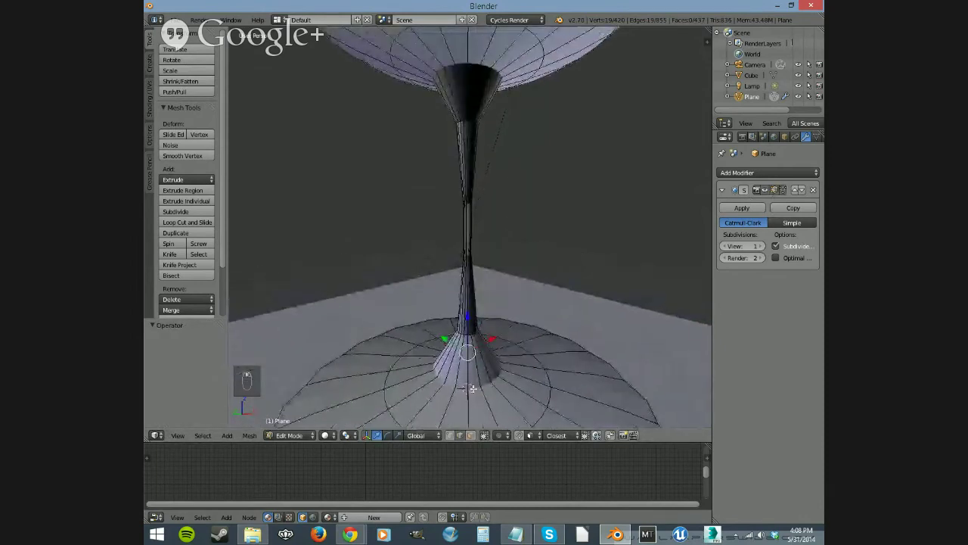
pyautogui.scroll(3, 457, 296)
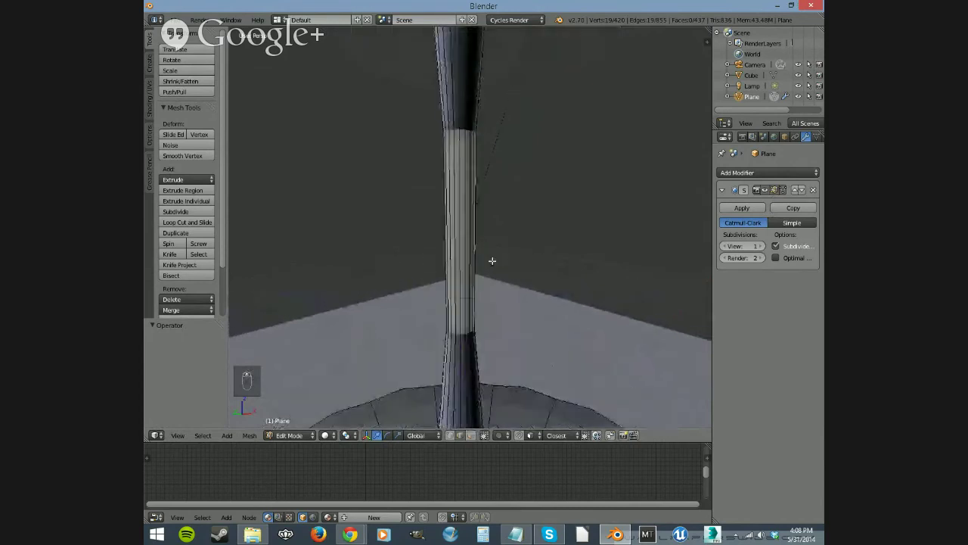
pyautogui.scroll(-3, 492, 260)
pyautogui.moveTo(520, 218); pyautogui.dragTo(493, 292, button='middle')
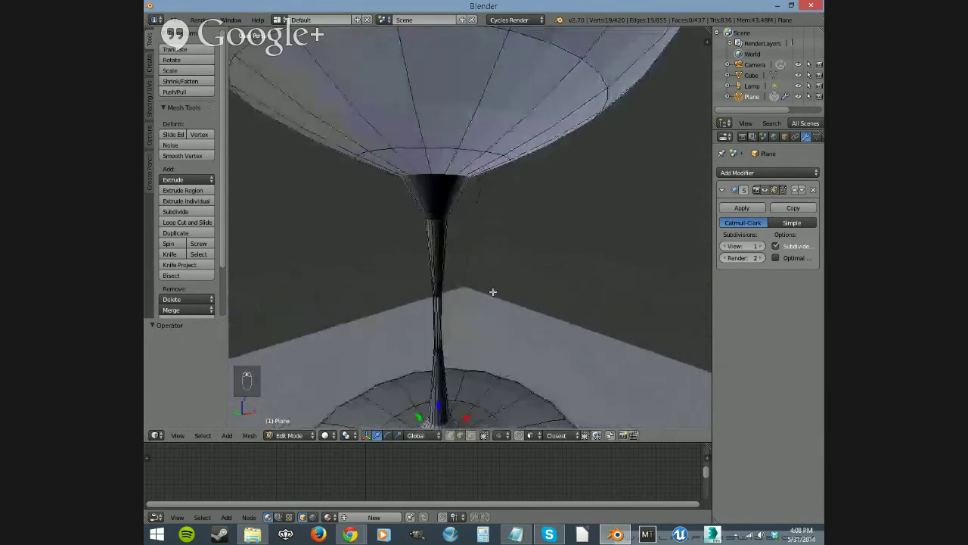
pyautogui.moveTo(465, 253); pyautogui.dragTo(445, 225, button='middle')
# Select the edge loops at the upper and lower ends of the stem and set their edge crease to 1.
pyautogui.keyDown('alt'); pyautogui.rightClick(449, 218); pyautogui.keyUp('alt')
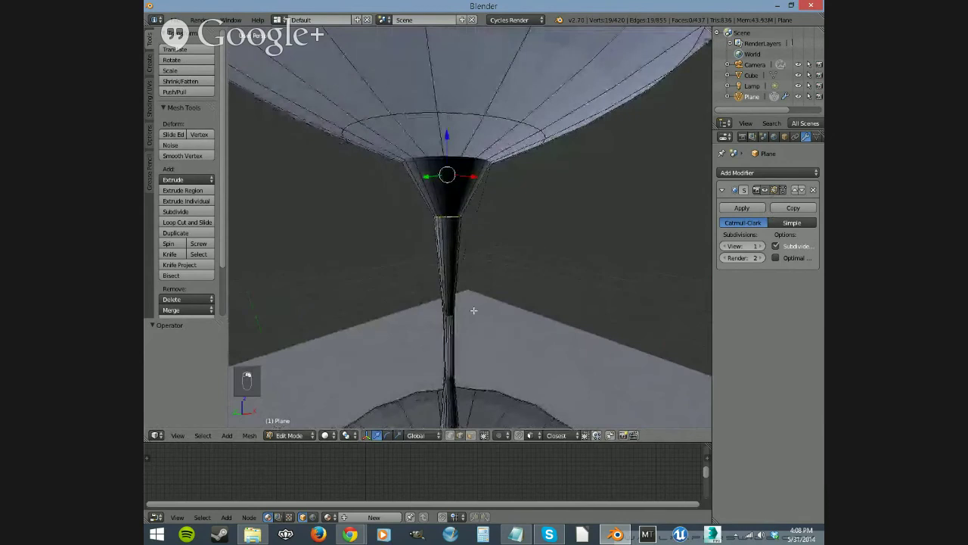
pyautogui.moveTo(468, 321); pyautogui.dragTo(470, 290, button='middle')
pyautogui.keyDown('alt'); pyautogui.keyDown('shift'); pyautogui.rightClick(455, 344); pyautogui.keyUp('shift'); pyautogui.keyUp('alt')
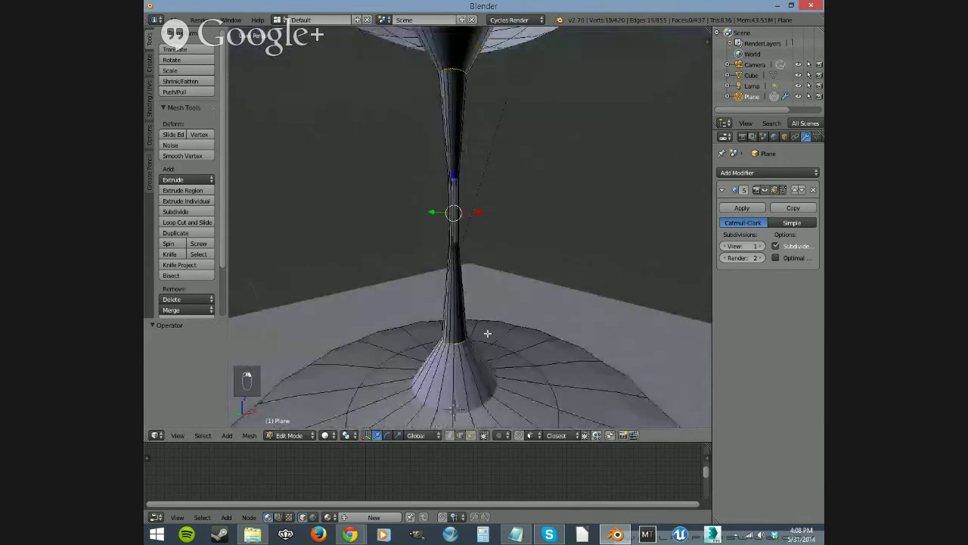
pyautogui.hotkey('shift', 'e')
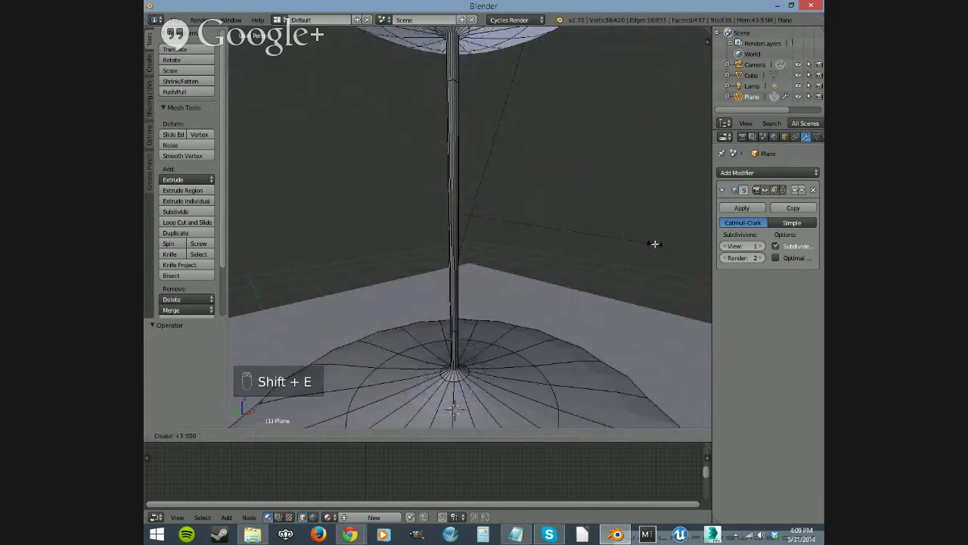
pyautogui.press('1')
pyautogui.click(605, 227)
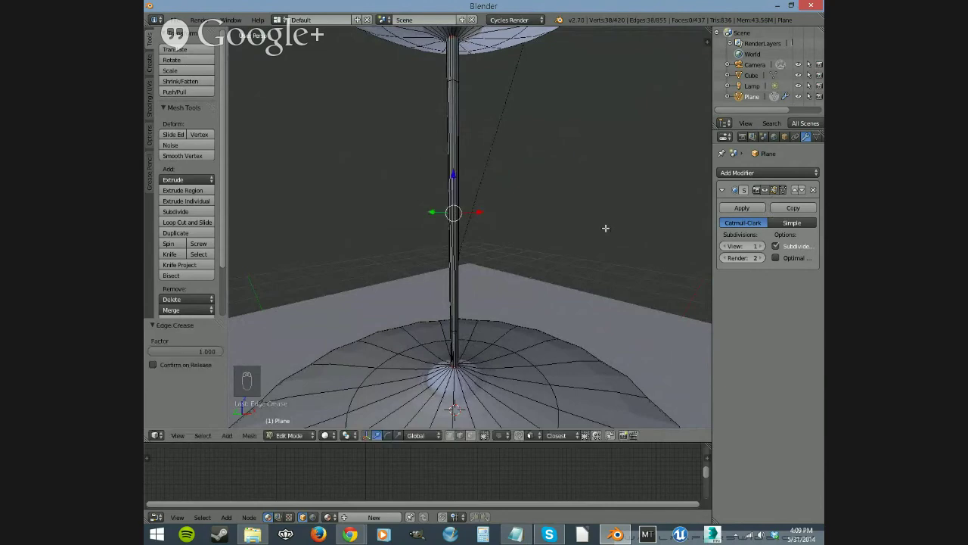
# Switch the wine glass to Object Mode and apply its Catmull-Clark subdivision surface modifier.
pyautogui.moveTo(524, 309); pyautogui.dragTo(485, 333, button='middle')
pyautogui.moveTo(530, 400); pyautogui.dragTo(443, 368, button='middle')
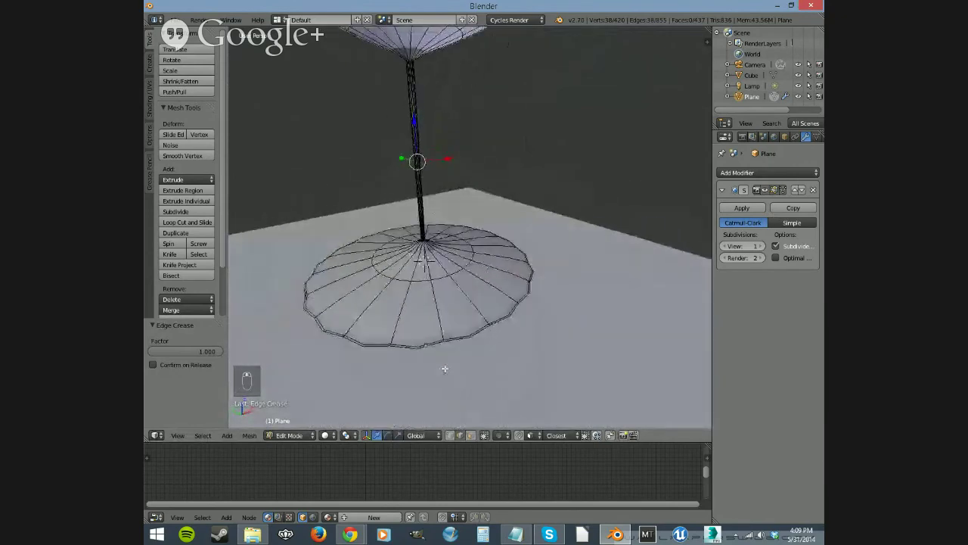
pyautogui.moveTo(438, 183); pyautogui.dragTo(493, 279, button='middle')
pyautogui.scroll(-5, 489, 244)
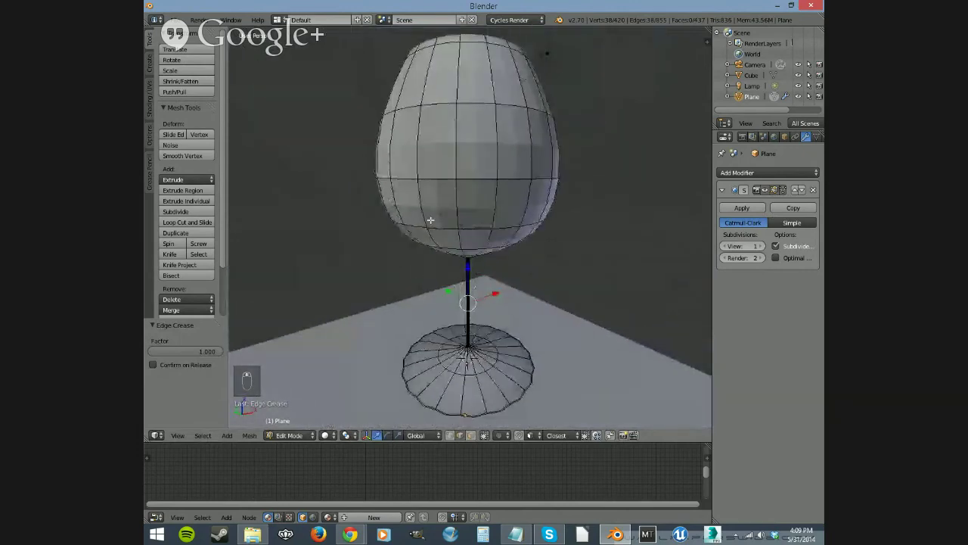
pyautogui.moveTo(430, 220); pyautogui.dragTo(461, 232, button='middle')
pyautogui.press('Tab')
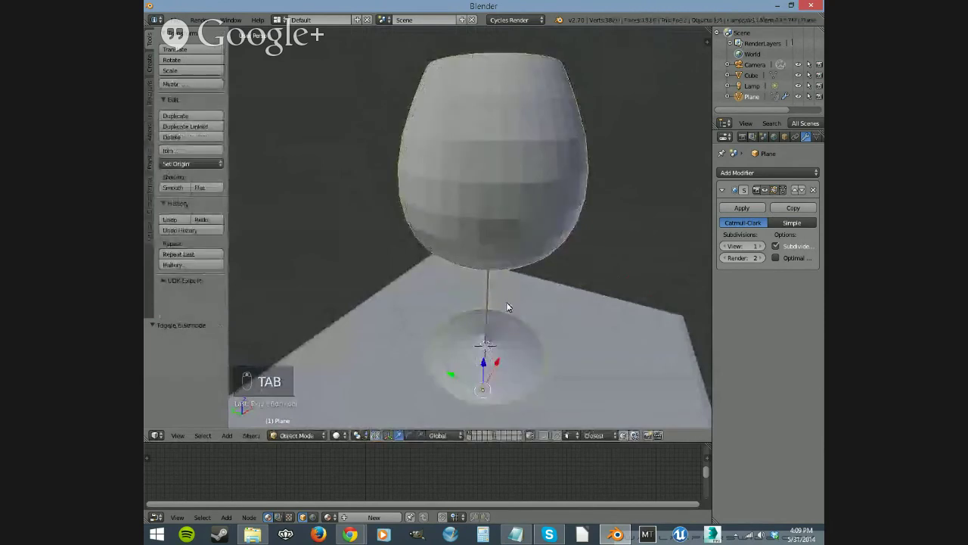
pyautogui.moveTo(507, 307)
pyautogui.mouseDown(button='middle')
pyautogui.moveTo(549, 283)
pyautogui.moveTo(606, 288)
pyautogui.moveTo(501, 299)
pyautogui.mouseUp(button='middle')
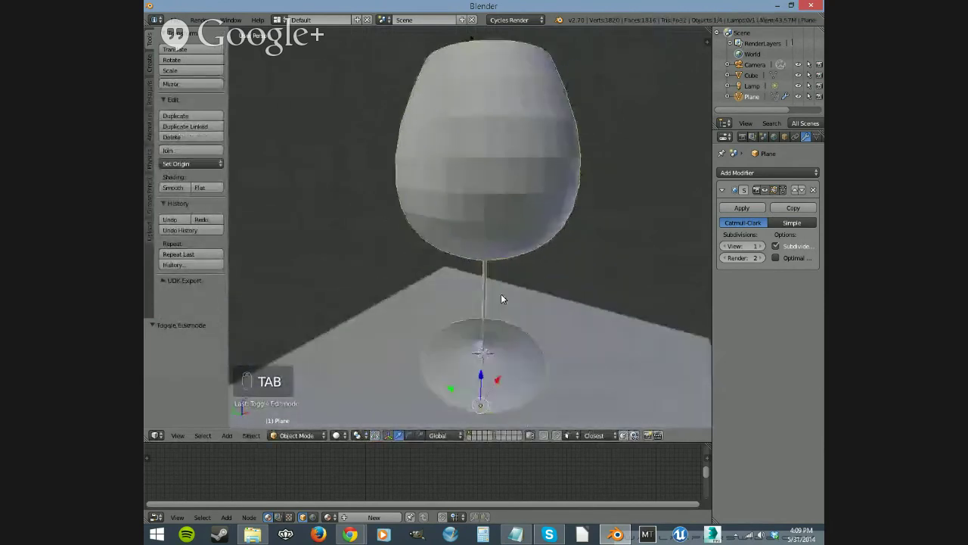
pyautogui.click(742, 209)
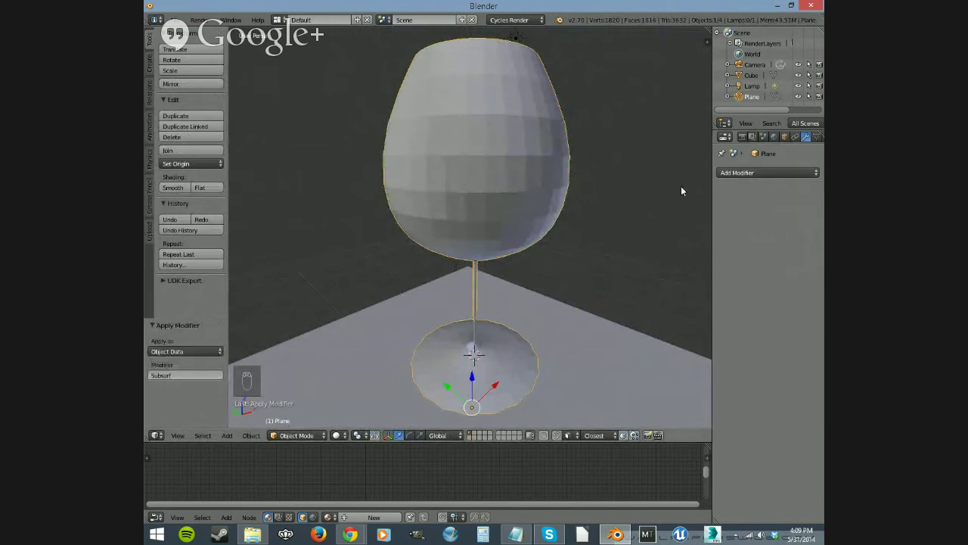
# Set the wine glass's origin with Origin to Geometry.
pyautogui.moveTo(525, 248); pyautogui.dragTo(491, 325, button='middle')
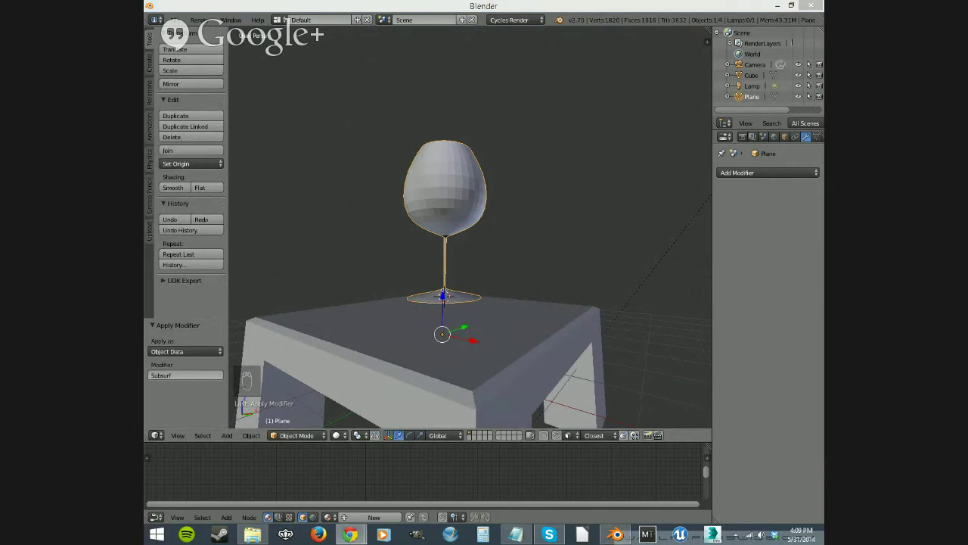
pyautogui.click(417, 5)
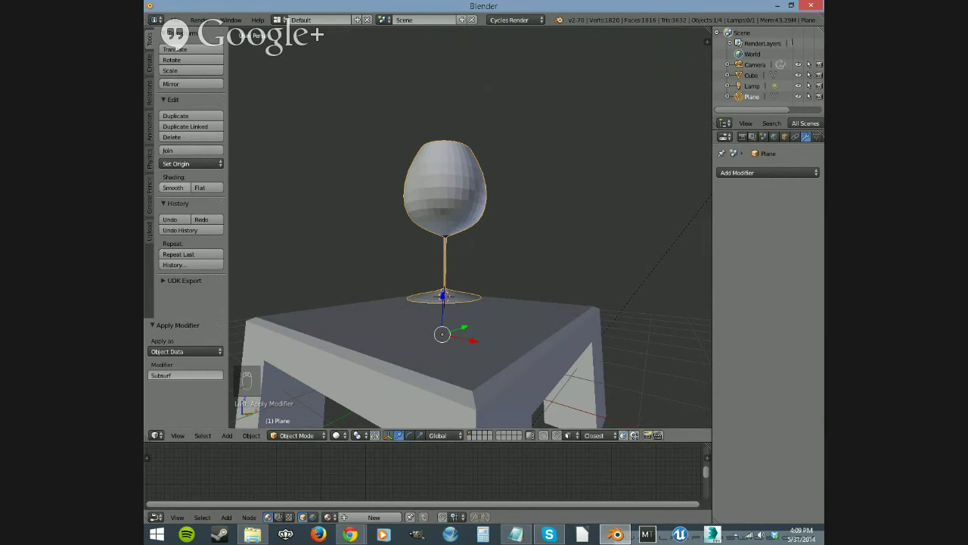
pyautogui.click(195, 163)
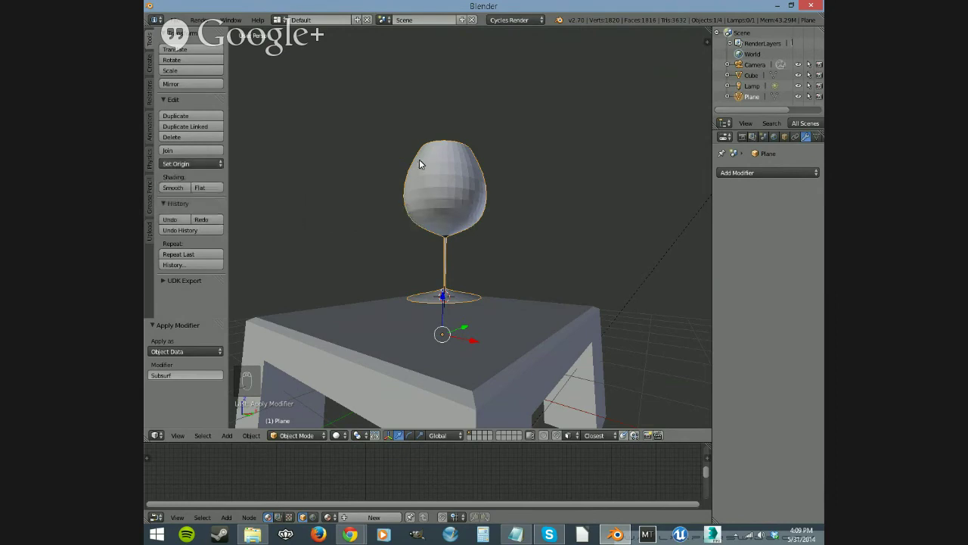
pyautogui.click(207, 163)
pyautogui.click(197, 188)
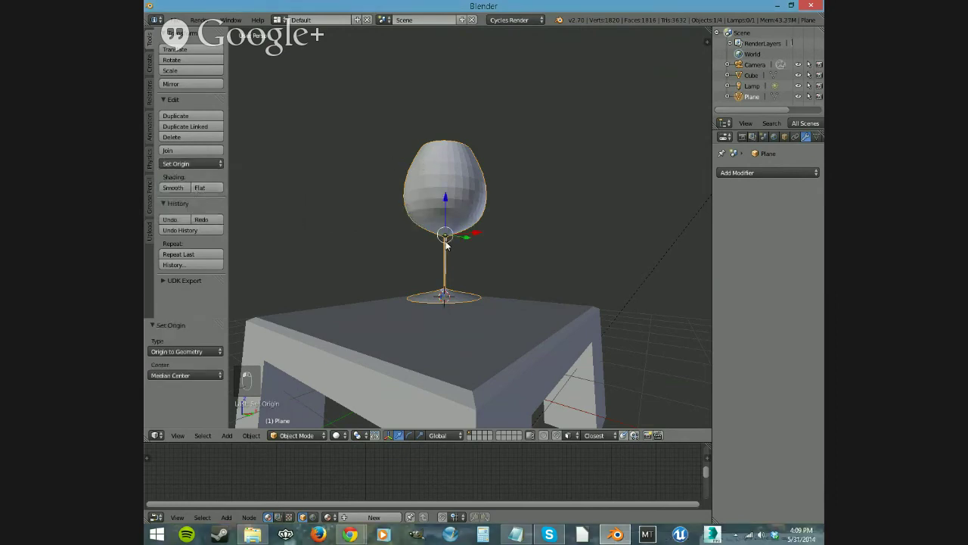
pyautogui.moveTo(463, 244); pyautogui.dragTo(460, 264, button='middle')
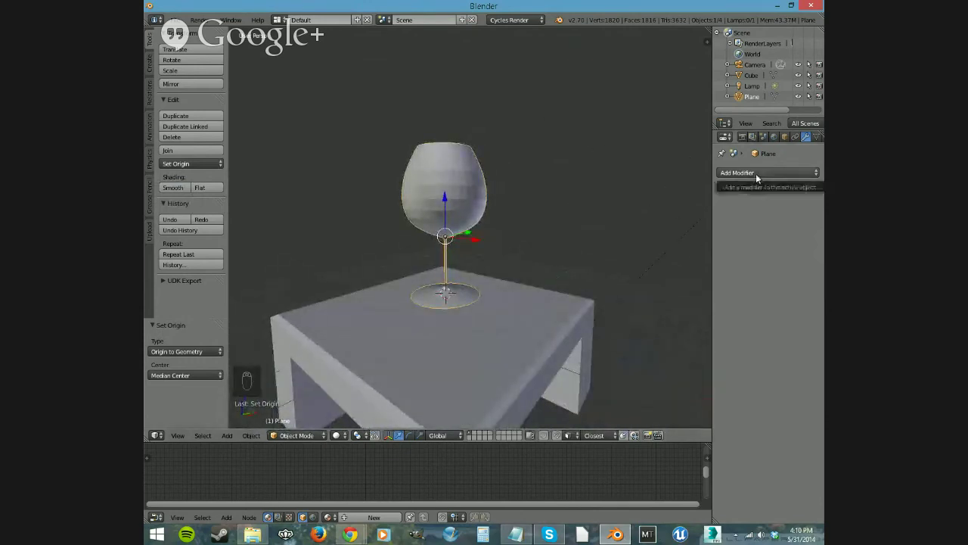
pyautogui.click(173, 165)
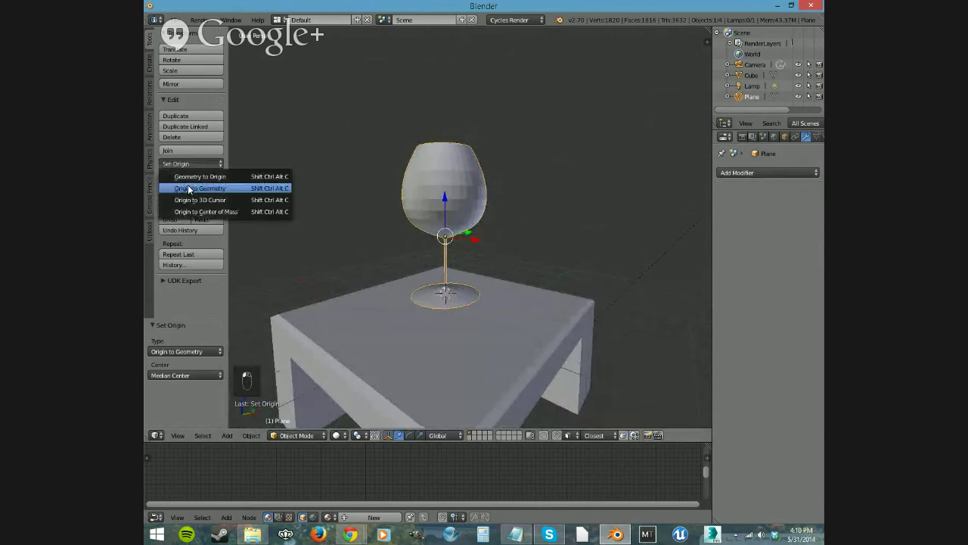
pyautogui.click(189, 189)
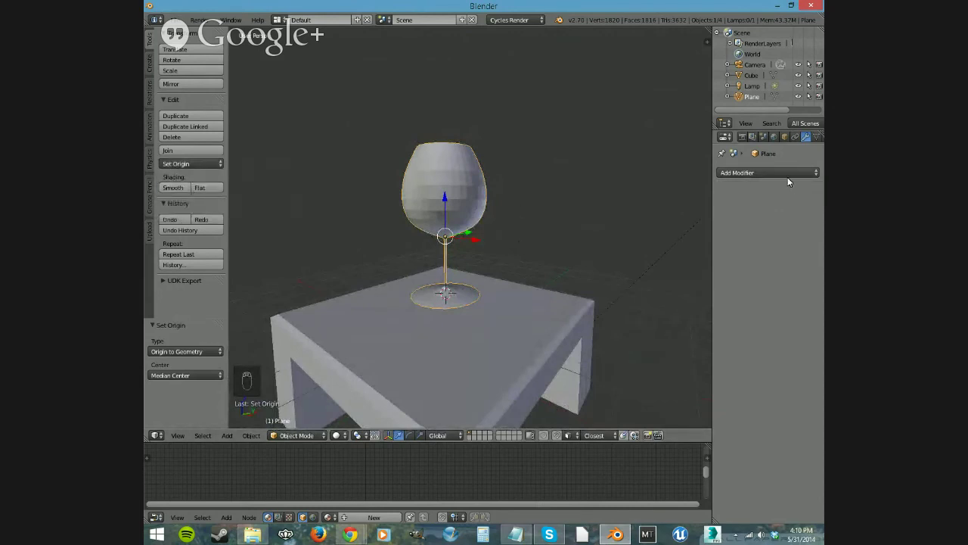
# Give the wine glass a new material with a Glass BSDF surface shader and expand the material preview.
pyautogui.scroll(-2, 785, 133)
pyautogui.scroll(-1, 786, 134)
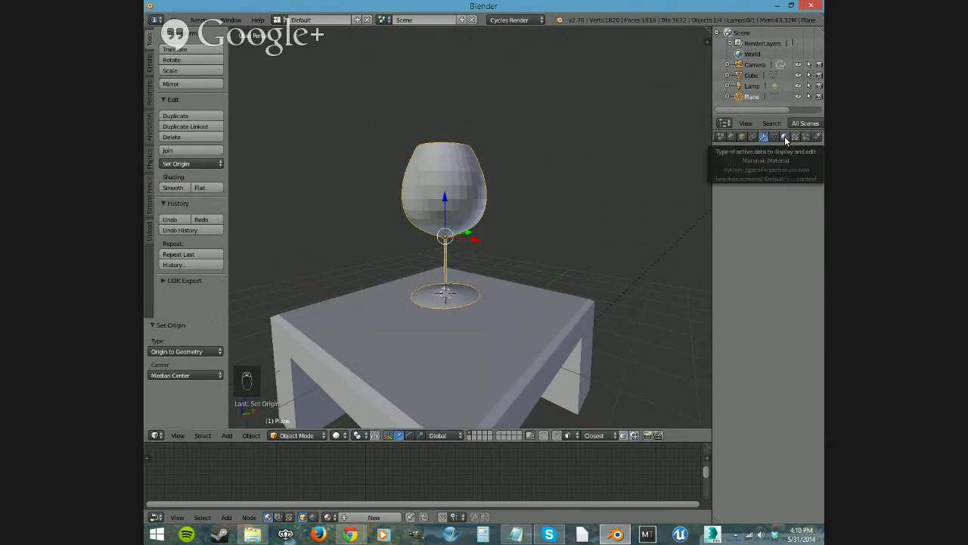
pyautogui.click(784, 138)
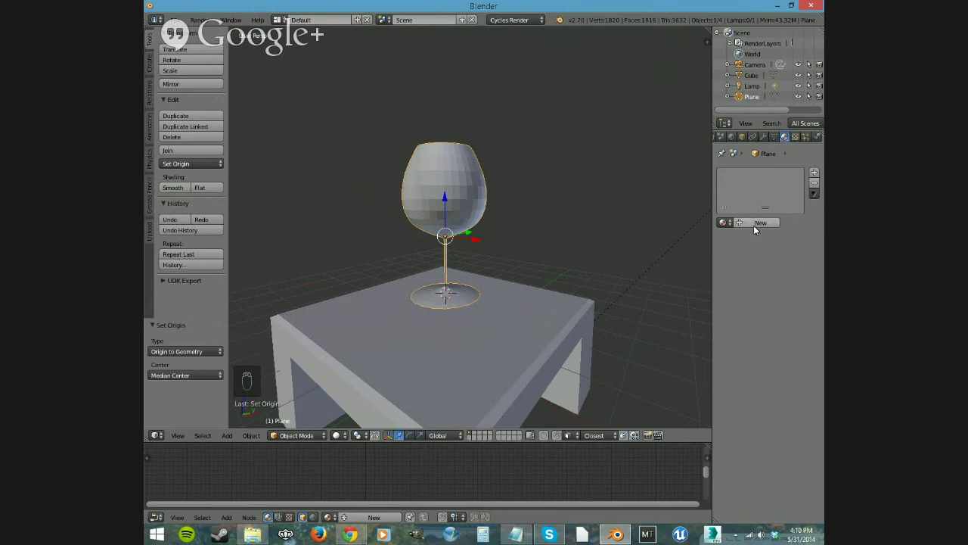
pyautogui.click(756, 223)
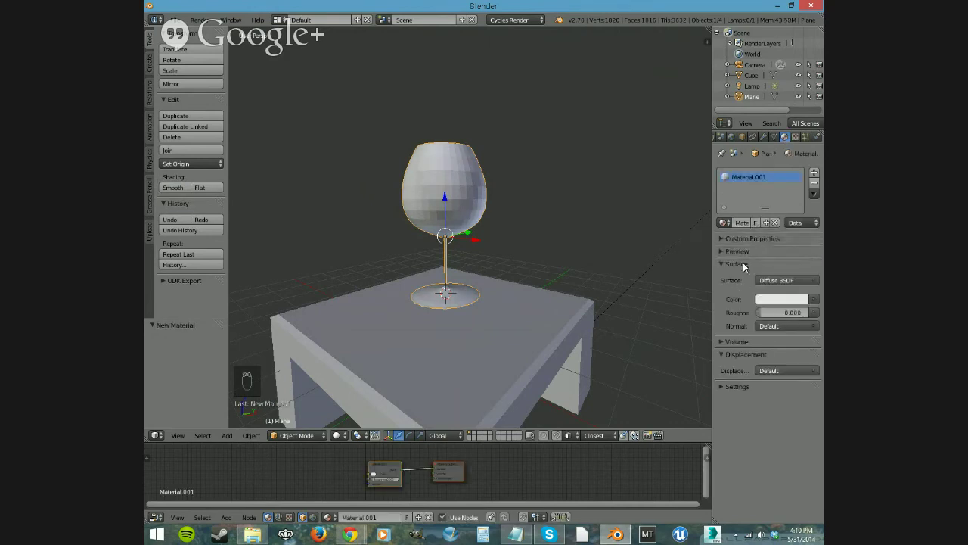
pyautogui.click(738, 251)
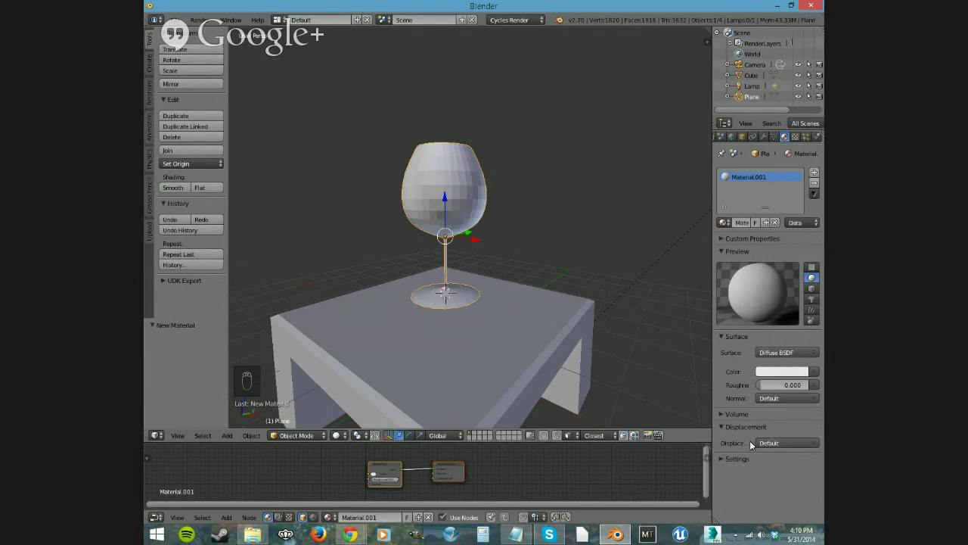
pyautogui.click(813, 357)
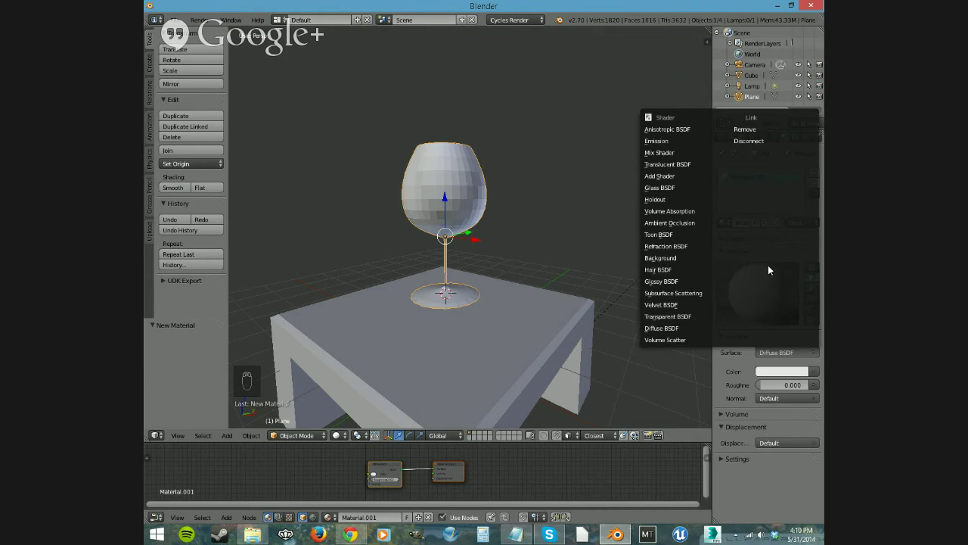
pyautogui.click(666, 188)
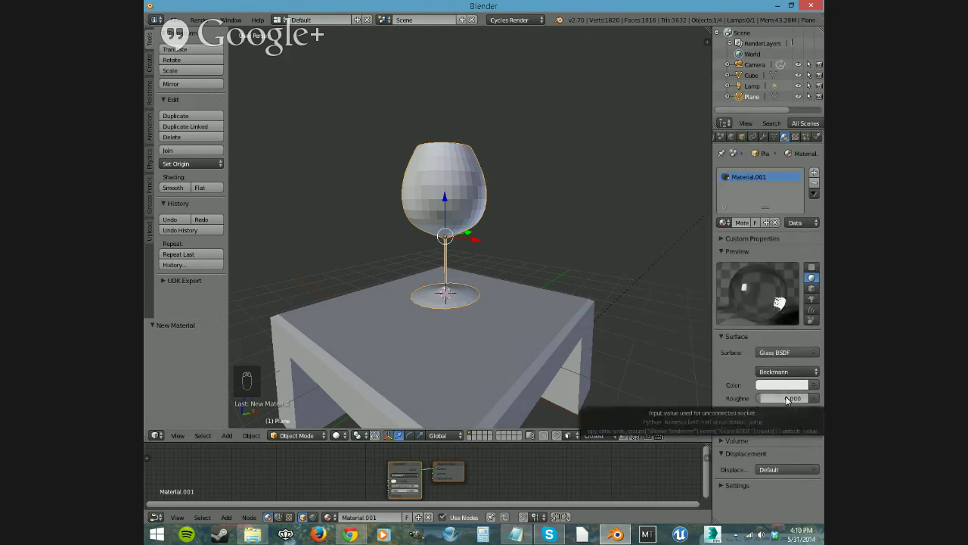
# Set the glass material's roughness to 0.01 and its IOR to 1.2.
pyautogui.click(770, 397)
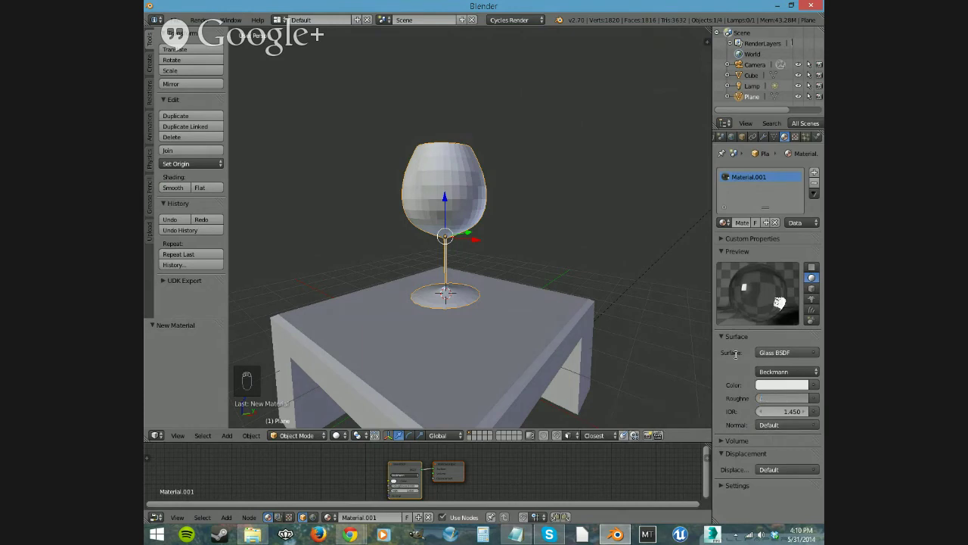
pyautogui.write('0.01')
pyautogui.press('Return')
pyautogui.click(788, 411)
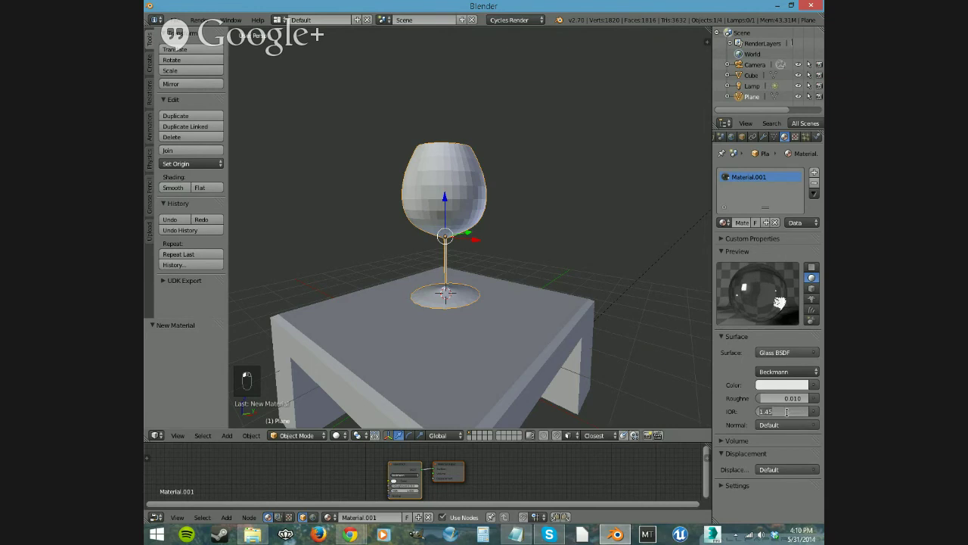
pyautogui.write('1.2')
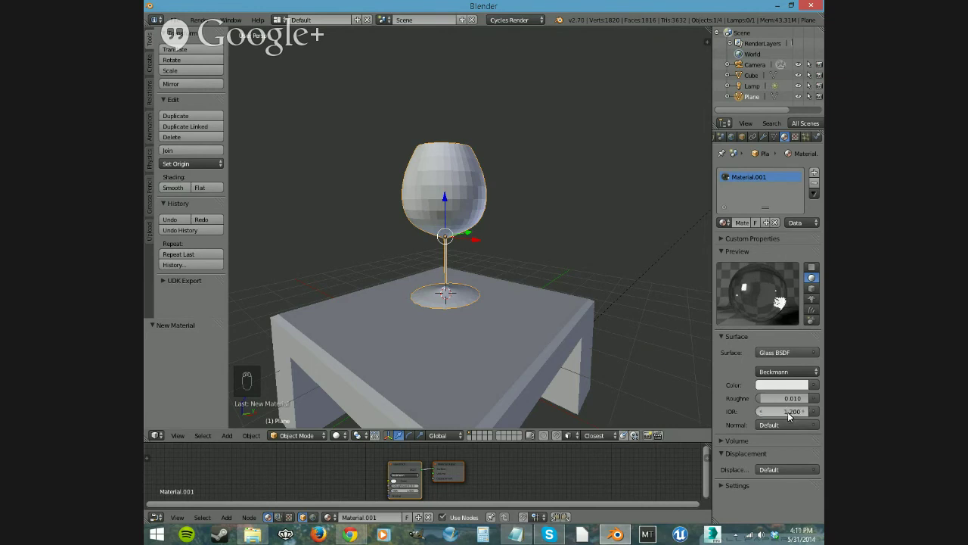
pyautogui.press('Return')
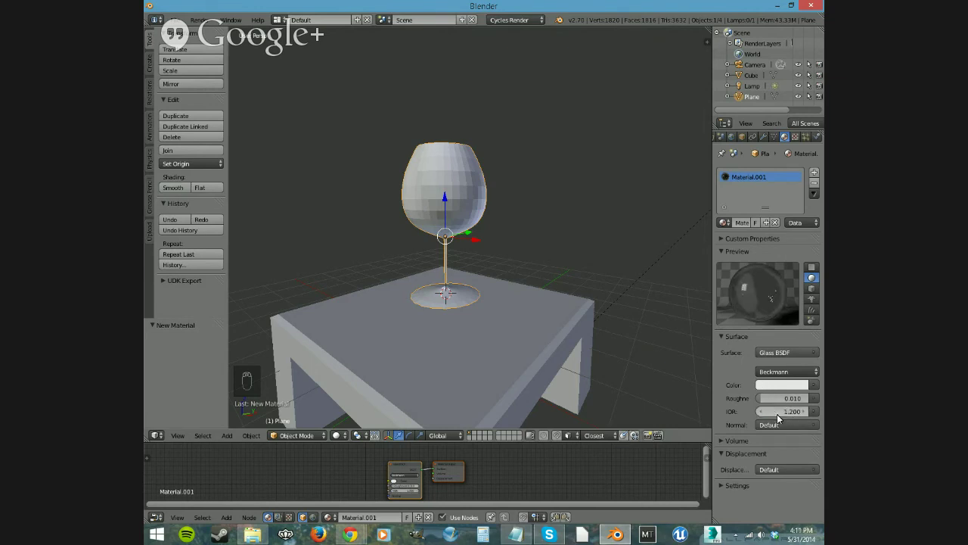
# Inspect the faceted wine glass on the table in rendered viewport shading, and return to solid shading.
pyautogui.hotkey('shift', 'z')
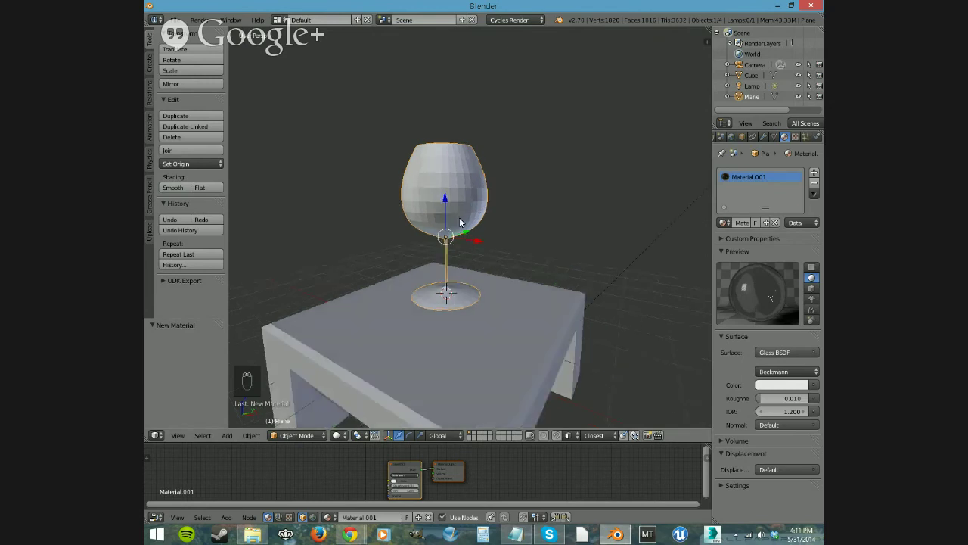
pyautogui.moveTo(436, 197); pyautogui.dragTo(448, 229, button='middle')
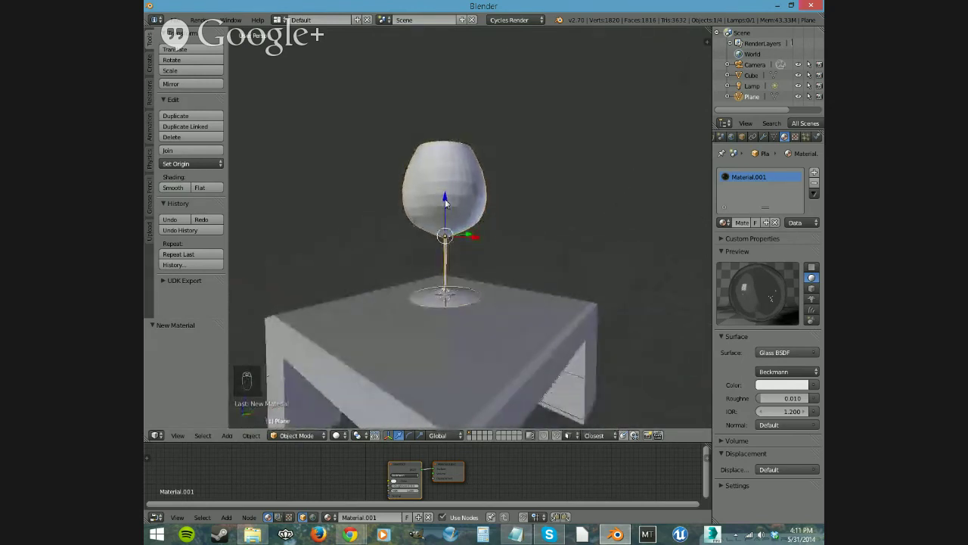
pyautogui.click(444, 198)
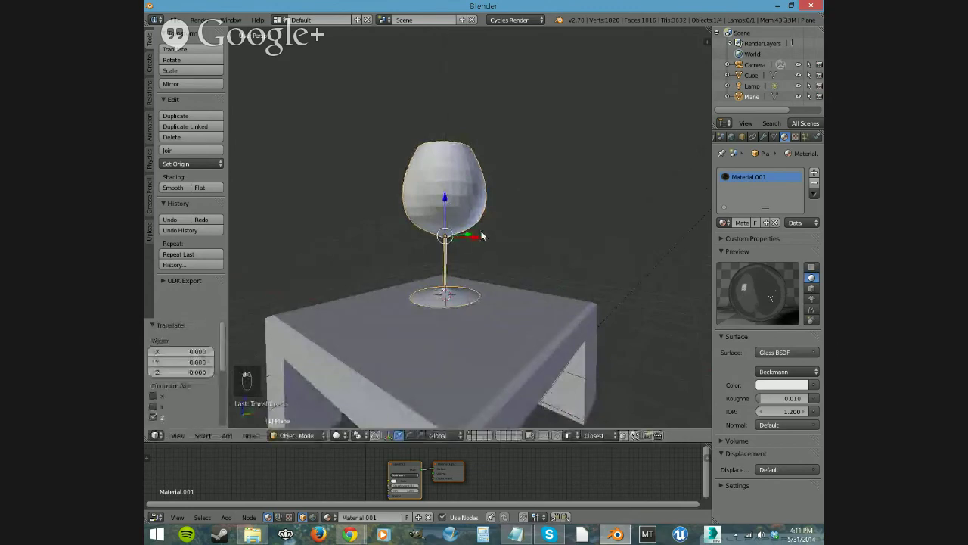
pyautogui.hotkey('shift', 'z')
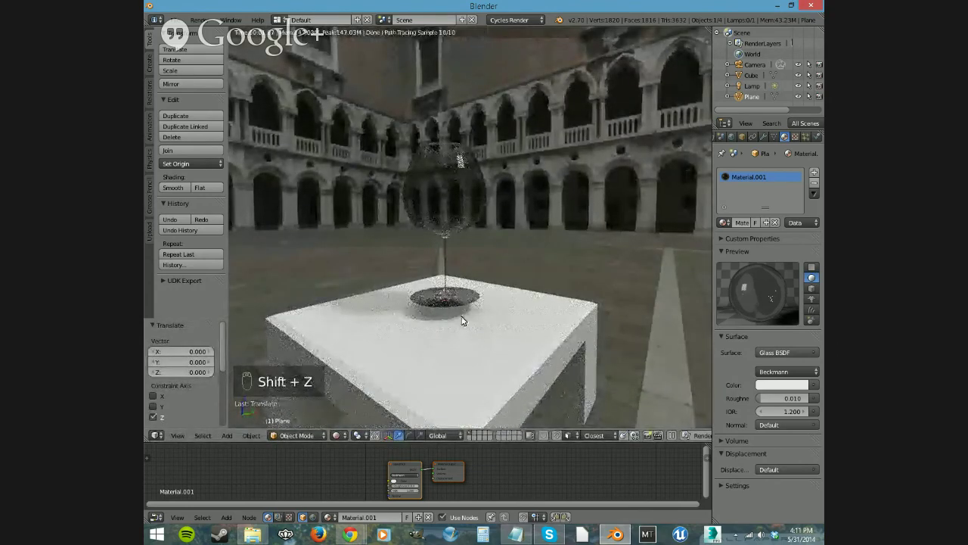
pyautogui.moveTo(456, 335); pyautogui.dragTo(474, 219, button='middle')
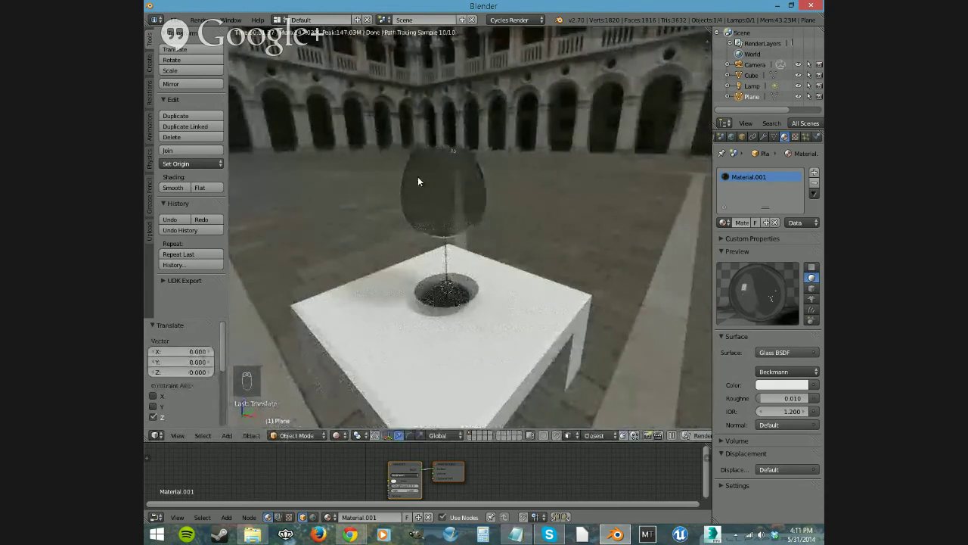
pyautogui.hotkey('shift', 'z')
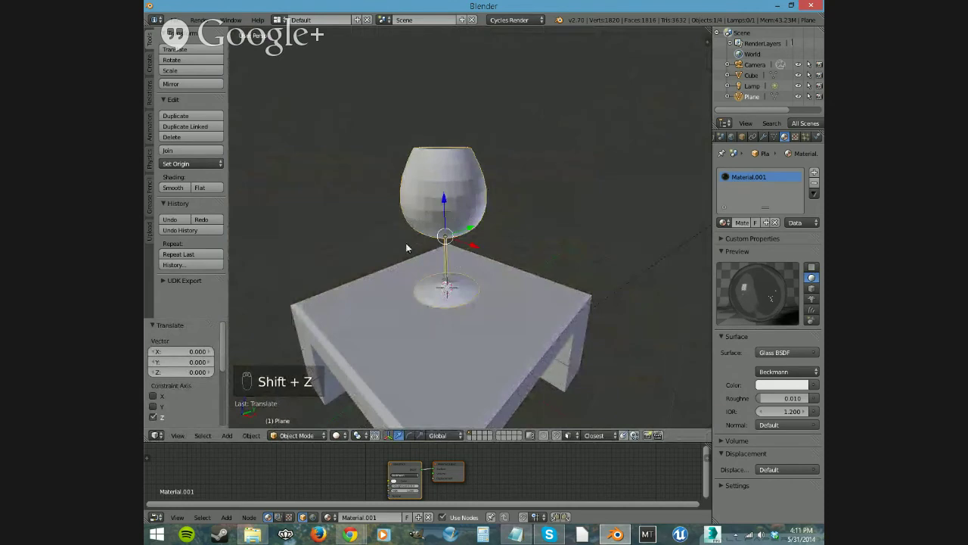
# Apply smooth shading to the wine glass and preview it in rendered viewport shading.
pyautogui.click(173, 188)
pyautogui.moveTo(424, 287)
pyautogui.mouseDown(button='middle')
pyautogui.moveTo(477, 286)
pyautogui.moveTo(503, 261)
pyautogui.moveTo(478, 287)
pyautogui.mouseUp(button='middle')
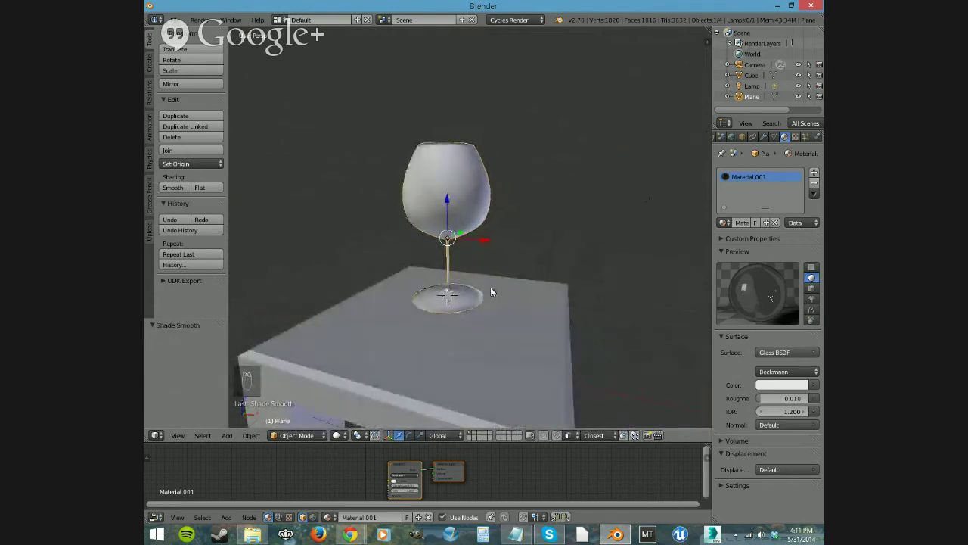
pyautogui.hotkey('shift', 'z')
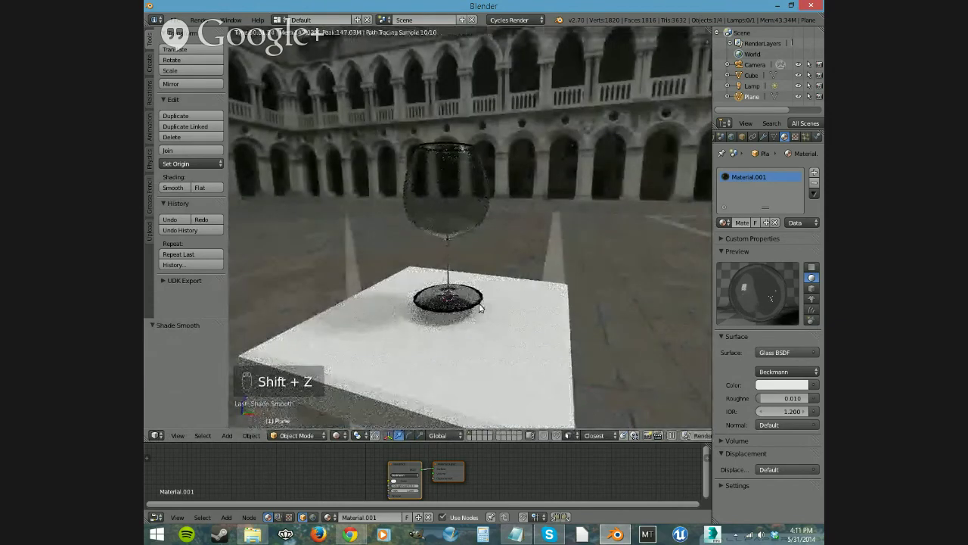
pyautogui.moveTo(453, 341); pyautogui.dragTo(665, 294, button='middle')
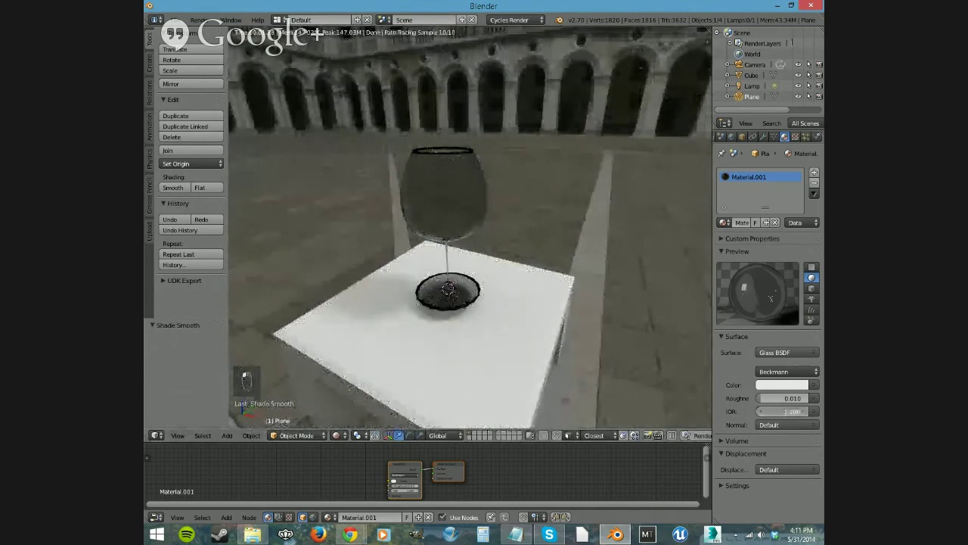
# Try an IOR of 1.7 on the glass material, set it back to 1.2, and compare the rendered looks.
pyautogui.click(760, 411)
pyautogui.write('1.7')
pyautogui.press('Return')
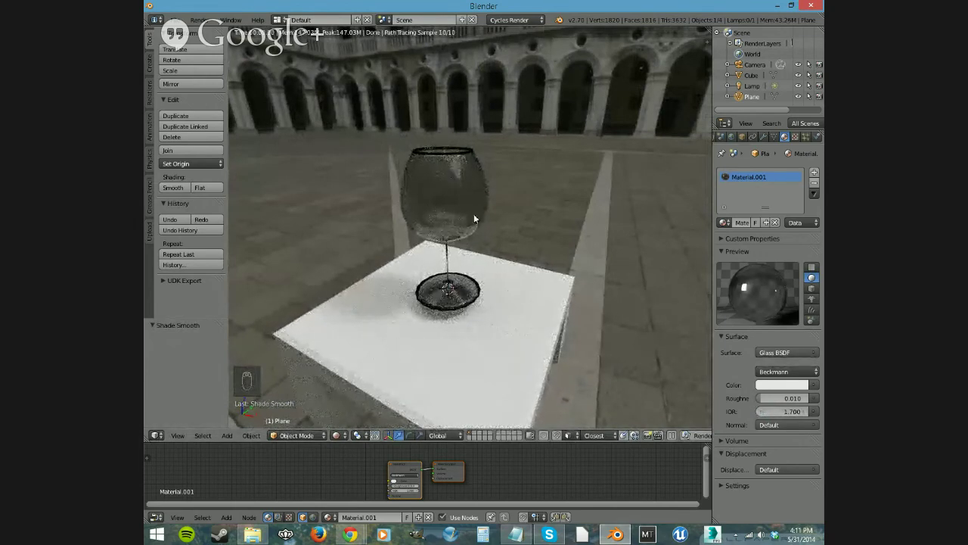
pyautogui.click(792, 413)
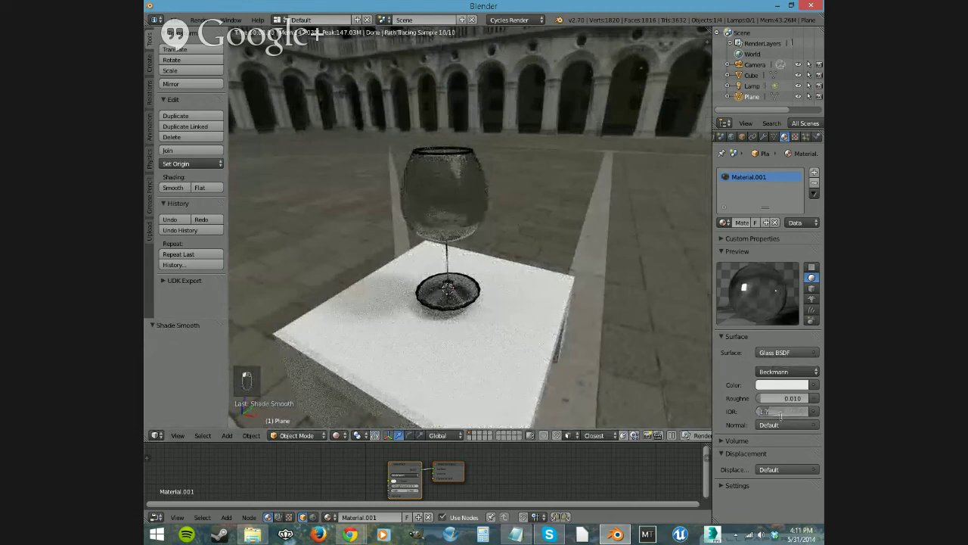
pyautogui.write('1.2')
pyautogui.press('Return')
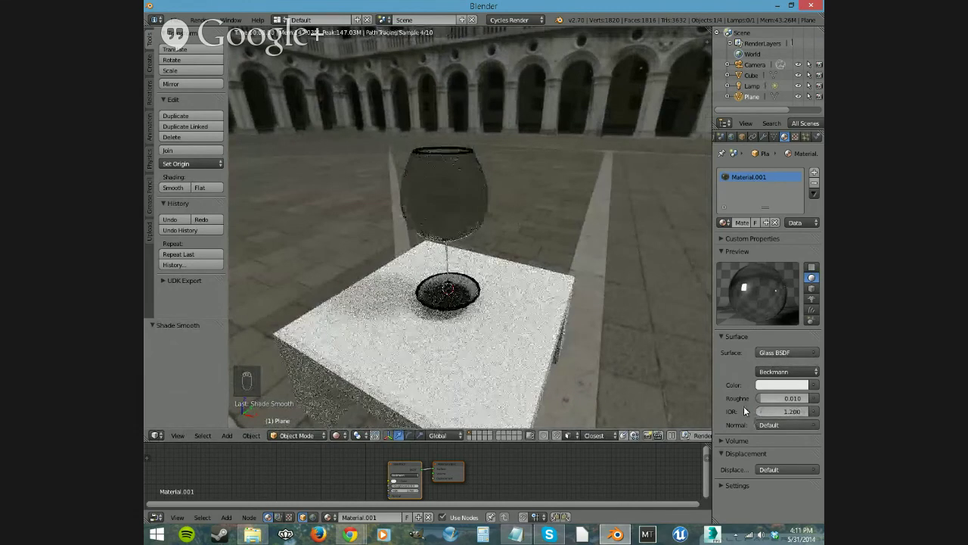
pyautogui.moveTo(506, 300); pyautogui.dragTo(446, 246, button='middle')
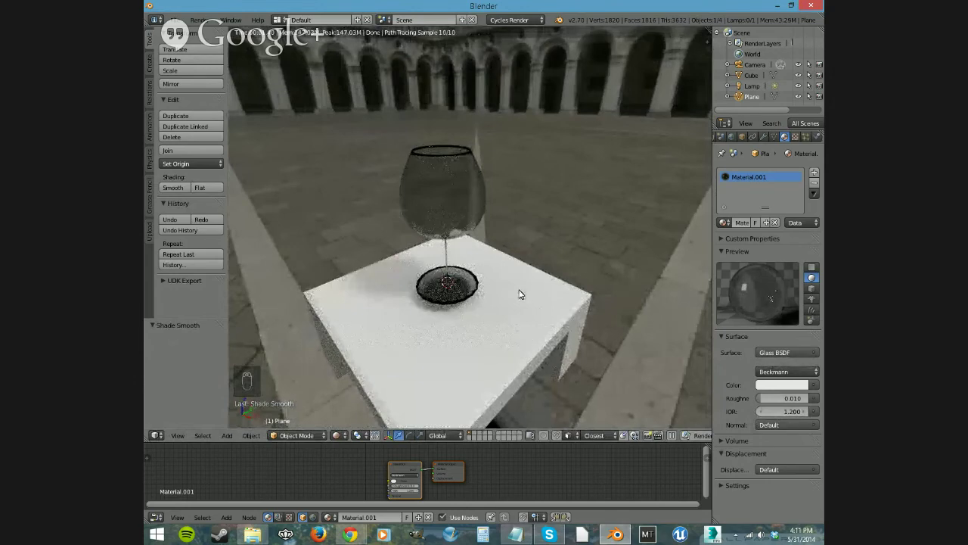
pyautogui.moveTo(489, 303); pyautogui.dragTo(474, 320, button='middle')
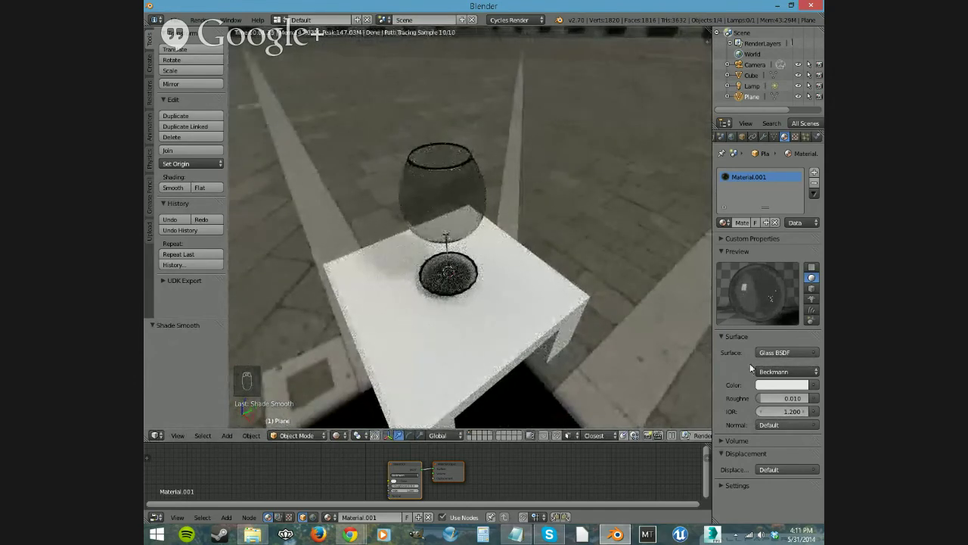
# Set the glass material's IOR to 1.45 and examine the rendered wine glass from above and below.
pyautogui.click(770, 411)
pyautogui.write('1.4')
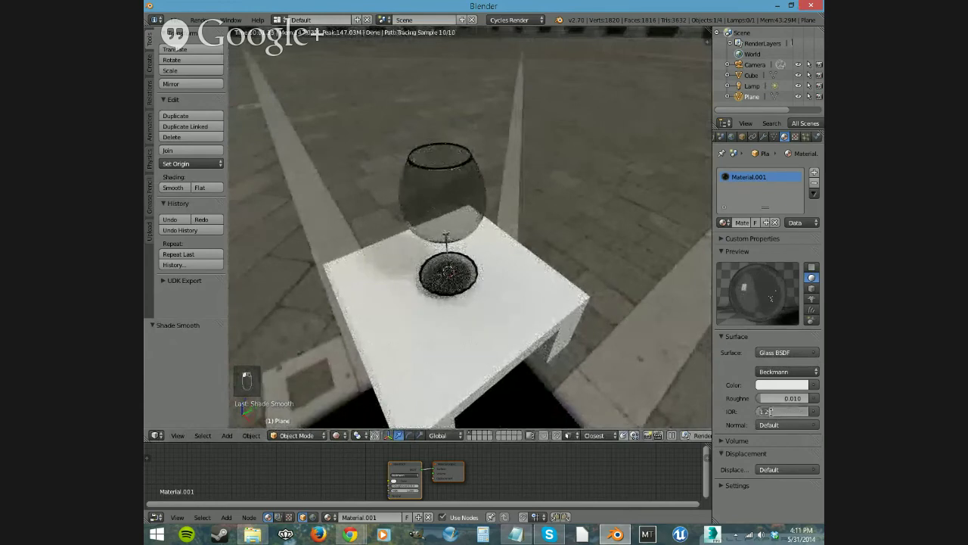
pyautogui.write('5')
pyautogui.press('Return')
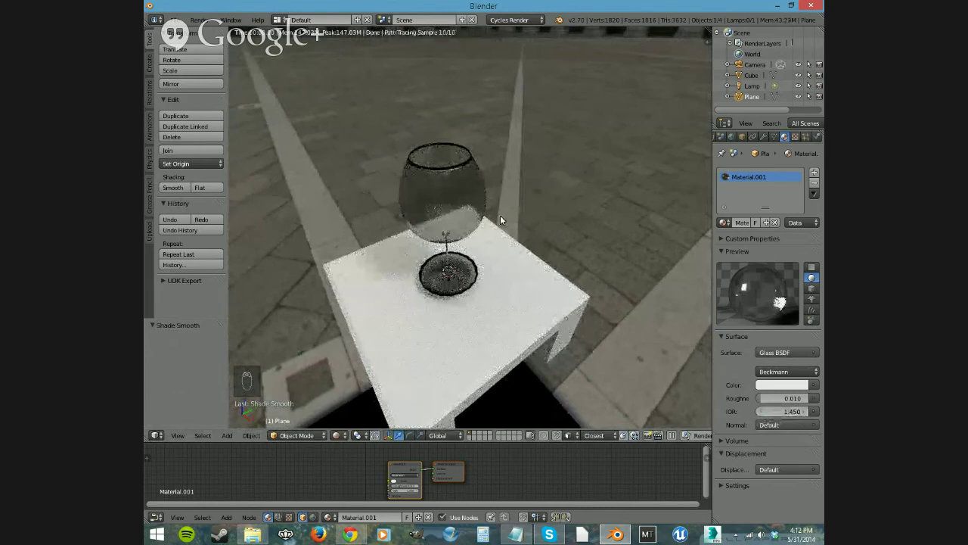
pyautogui.moveTo(445, 296); pyautogui.dragTo(482, 285, button='middle')
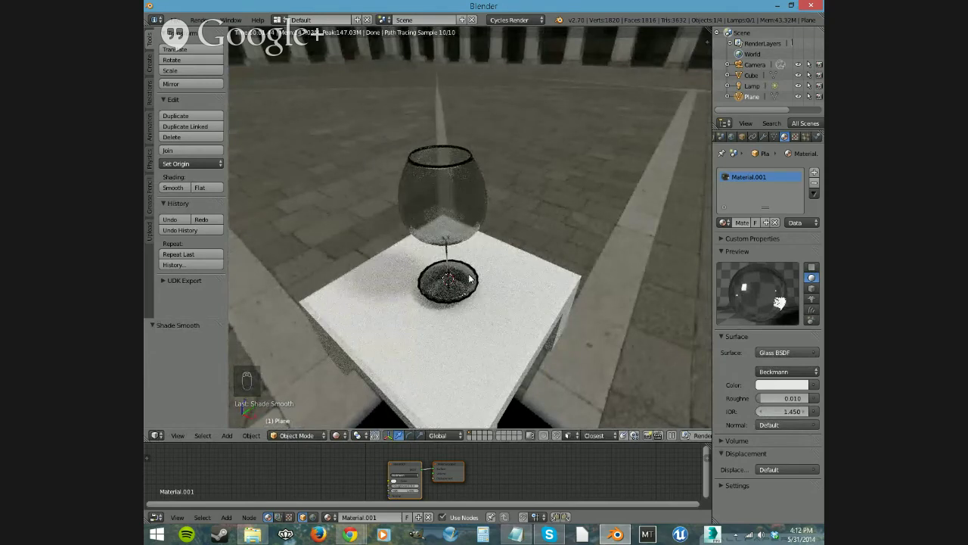
pyautogui.moveTo(472, 279); pyautogui.dragTo(437, 185, button='middle')
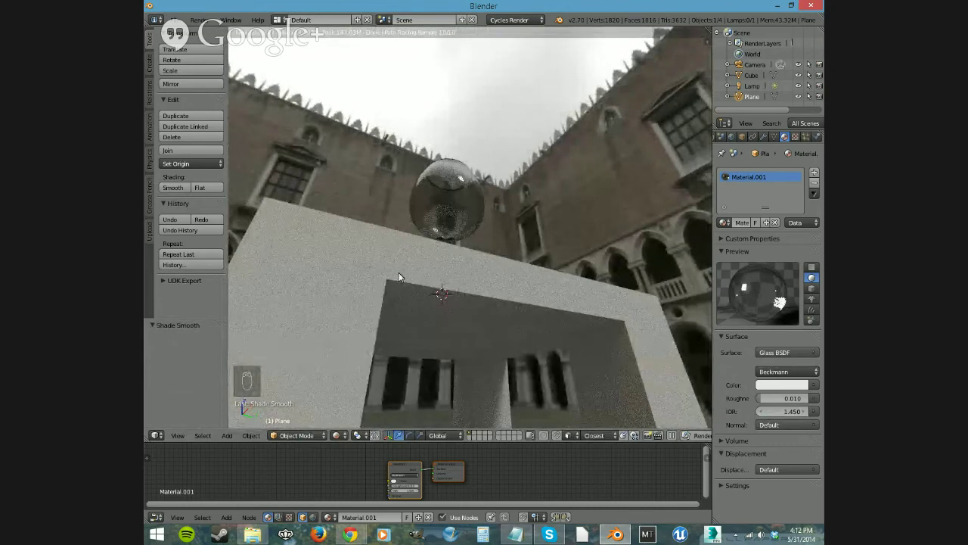
pyautogui.moveTo(452, 286); pyautogui.dragTo(462, 348, button='middle')
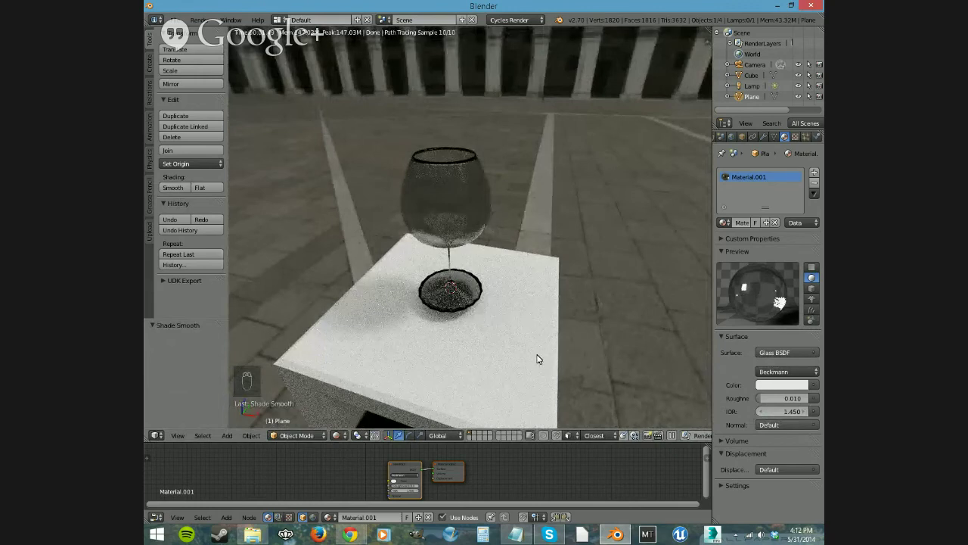
pyautogui.moveTo(537, 359); pyautogui.dragTo(452, 316, button='middle')
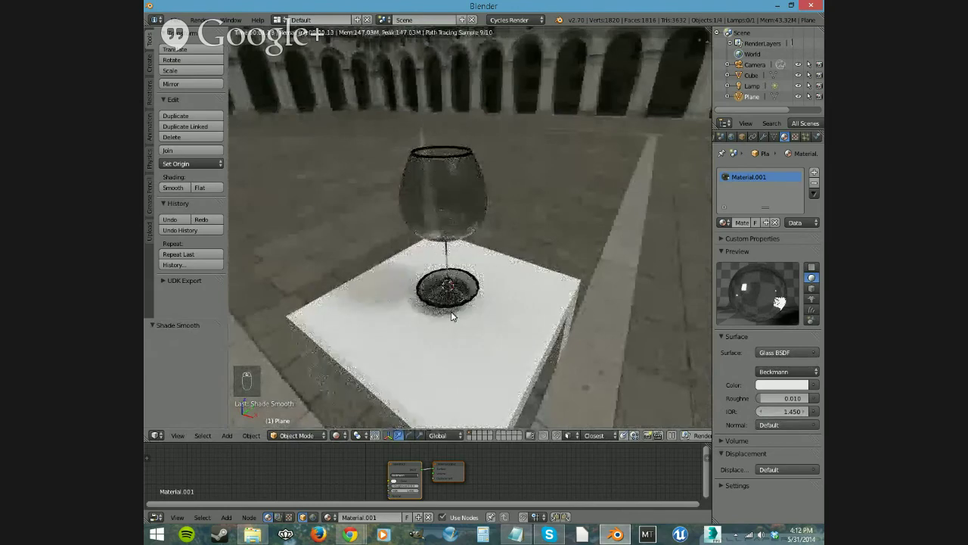
# Return the viewport to solid shading and move the wine glass about 7.11 units along X, clear of the table.
pyautogui.press('Tab')
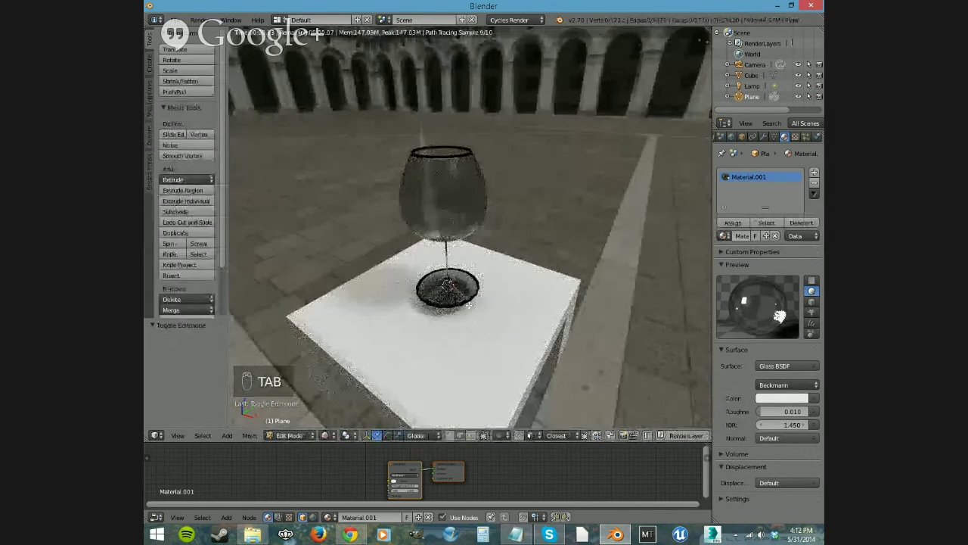
pyautogui.press('Tab')
pyautogui.hotkey('shift', 'z')
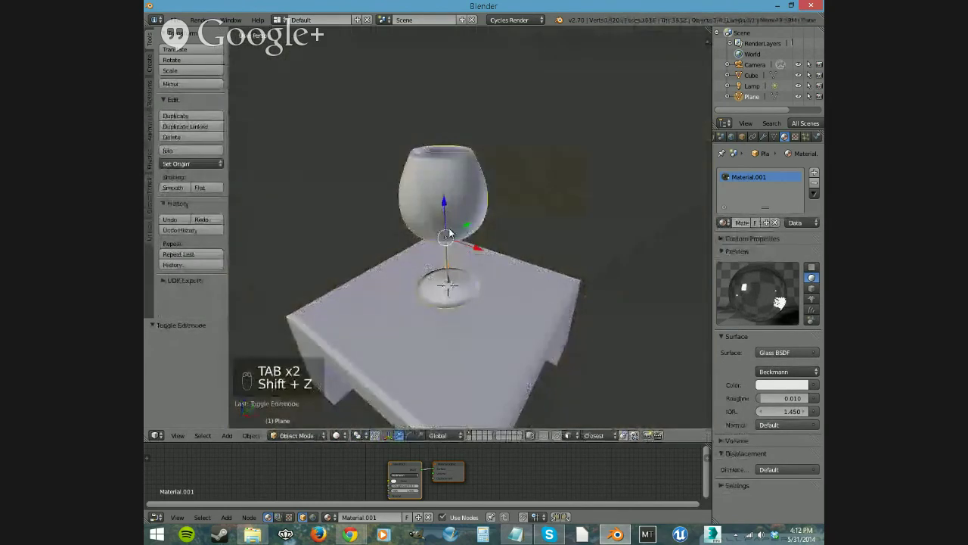
pyautogui.scroll(-2, 456, 306)
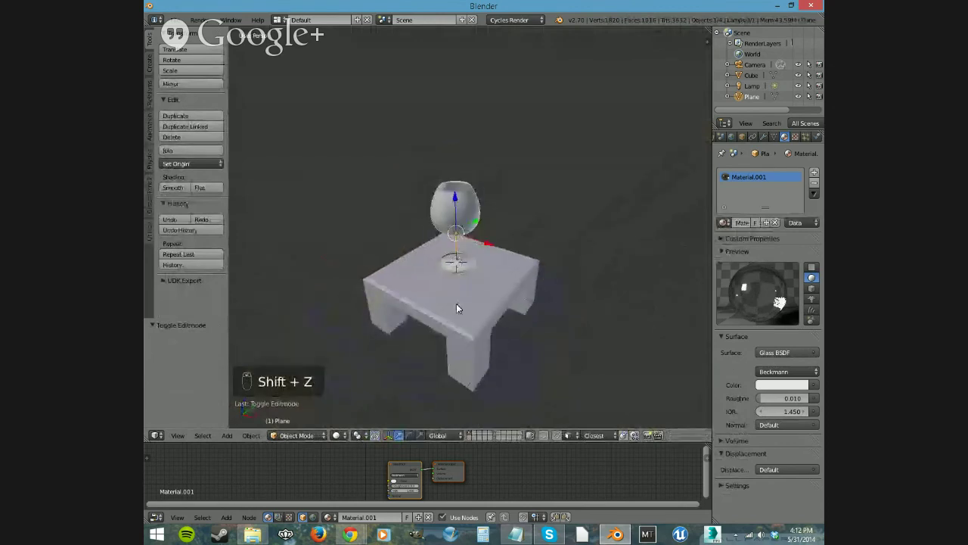
pyautogui.moveTo(456, 308); pyautogui.dragTo(493, 253, button='middle')
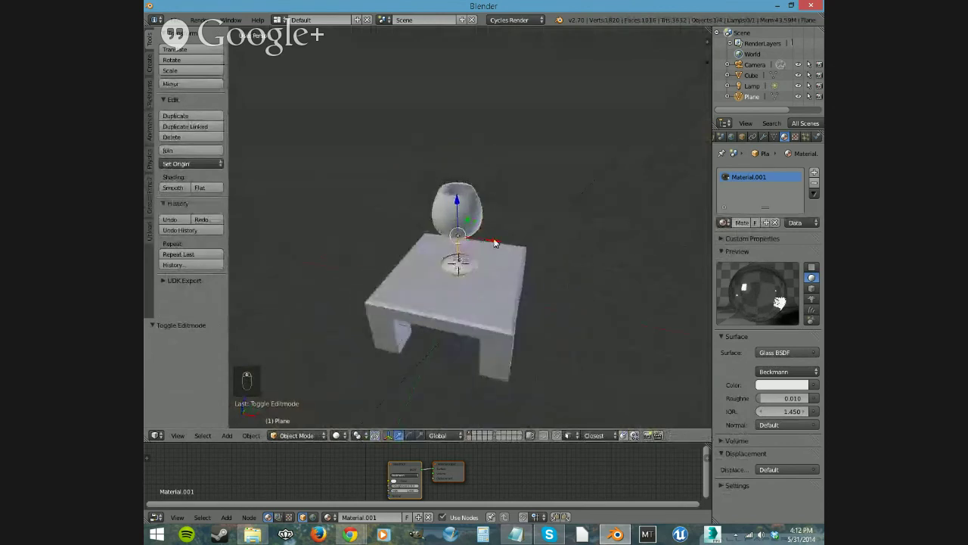
pyautogui.moveTo(494, 242); pyautogui.dragTo(262, 291)
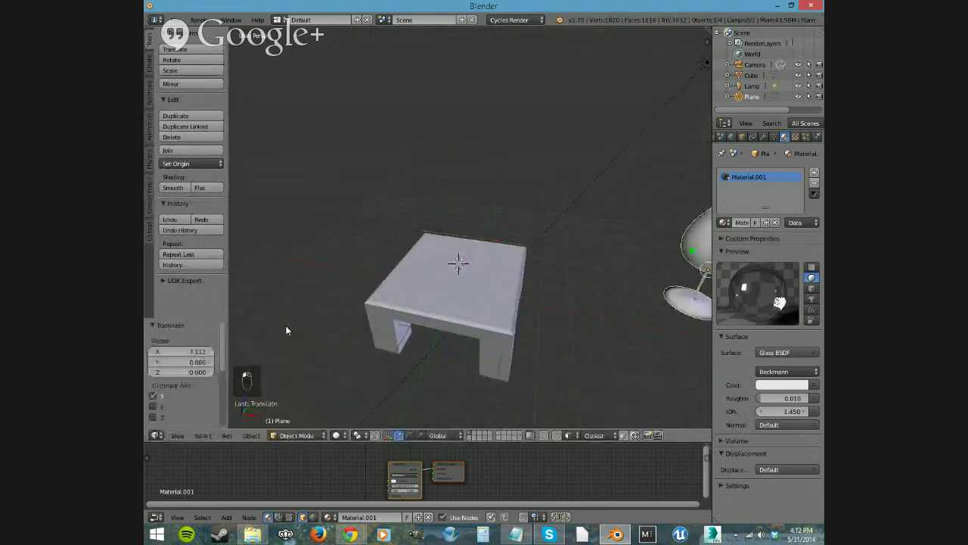
# Place the 3D cursor mid-tabletop, add a plane there, and scale it by about 3.54 to overhang the table.
pyautogui.click(461, 270)
pyautogui.moveTo(477, 313)
pyautogui.mouseDown(button='middle')
pyautogui.moveTo(540, 260)
pyautogui.moveTo(508, 239)
pyautogui.moveTo(459, 254)
pyautogui.moveTo(433, 282)
pyautogui.moveTo(506, 326)
pyautogui.moveTo(532, 295)
pyautogui.moveTo(470, 308)
pyautogui.moveTo(476, 324)
pyautogui.moveTo(491, 315)
pyautogui.mouseUp(button='middle')
pyautogui.hotkey('shift', 'a')
pyautogui.moveTo(491, 310)
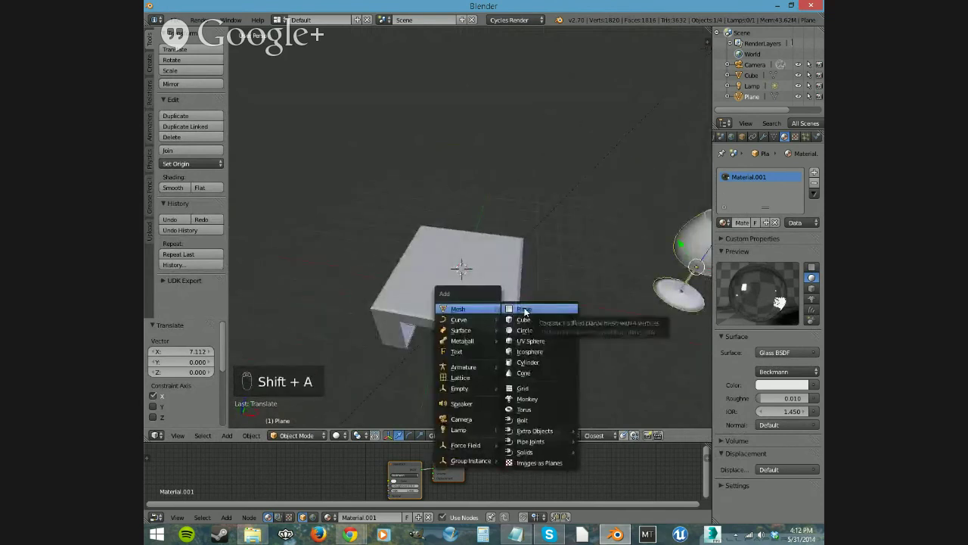
pyautogui.click(525, 310)
pyautogui.moveTo(525, 309); pyautogui.dragTo(472, 292, button='middle')
pyautogui.press('s')
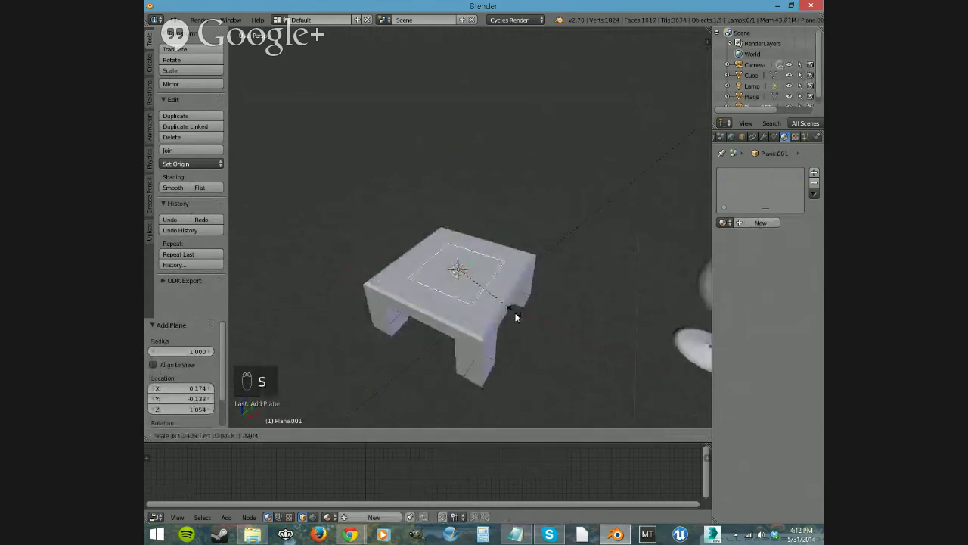
pyautogui.click(624, 378)
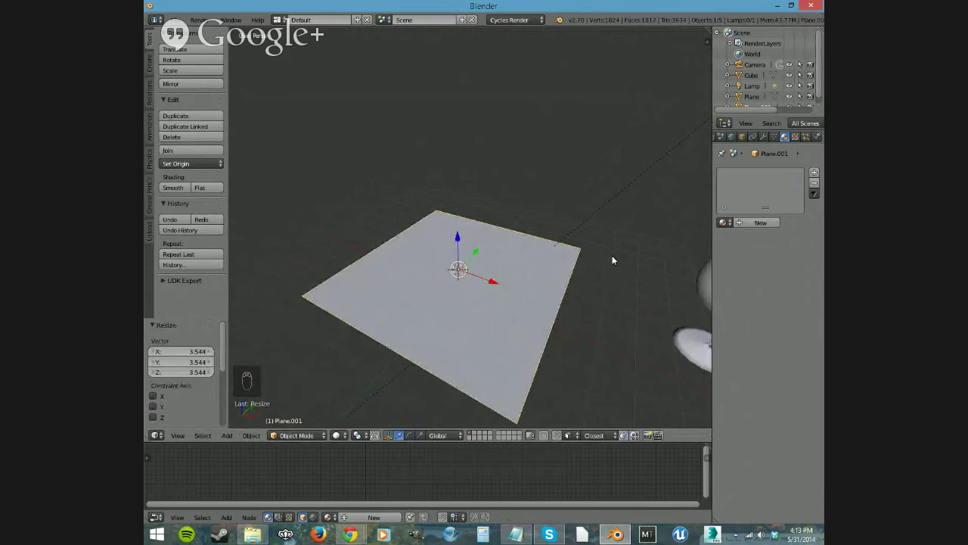
# Rotate the plane over the table by about -47.5 degrees around the Z axis.
pyautogui.press('r')
pyautogui.press('z')
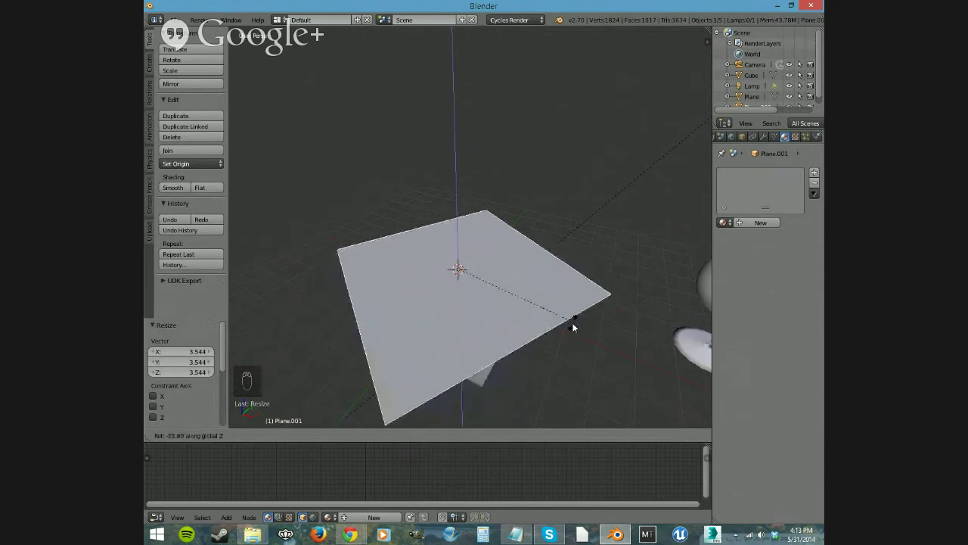
pyautogui.click(543, 348)
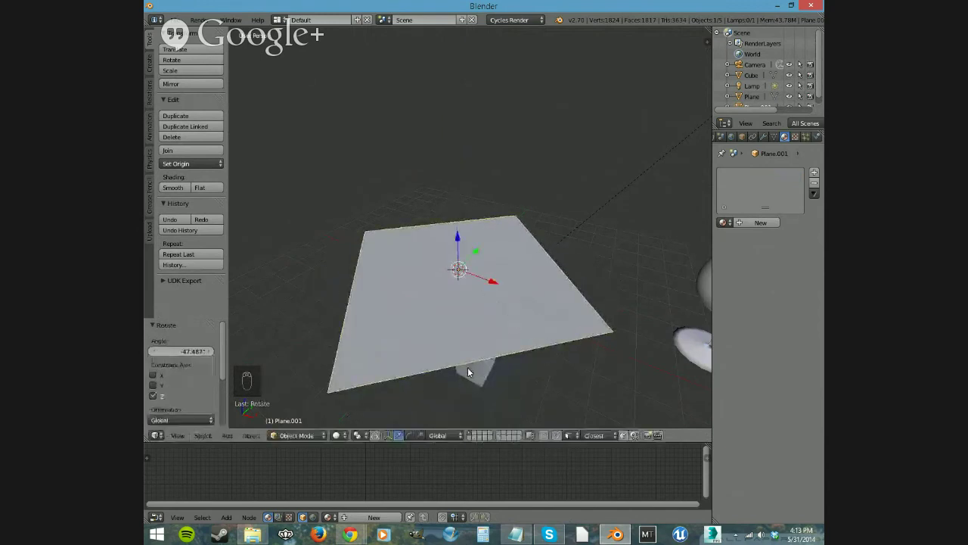
pyautogui.moveTo(467, 368); pyautogui.dragTo(452, 231, button='middle')
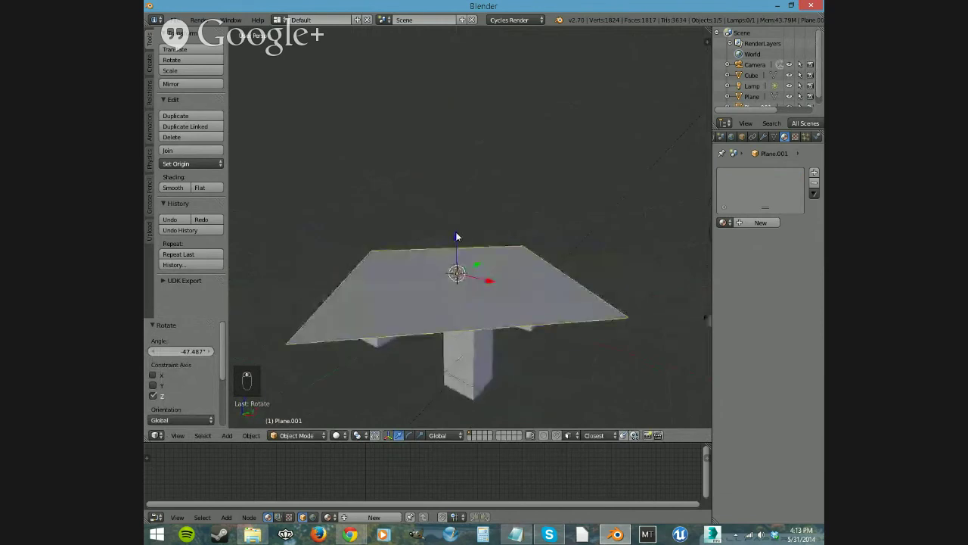
# Raise the plane about 1.045 units along Z so it floats above the tabletop.
pyautogui.press('g')
pyautogui.press('z')
pyautogui.click(457, 203)
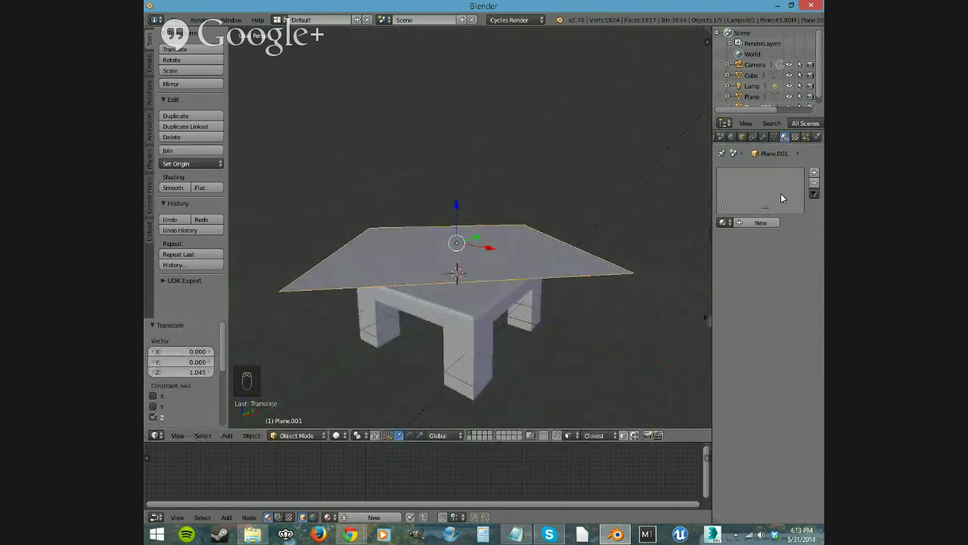
# Give the plane a new Diffuse BSDF material in light blue and preview it in rendered shading.
pyautogui.click(760, 222)
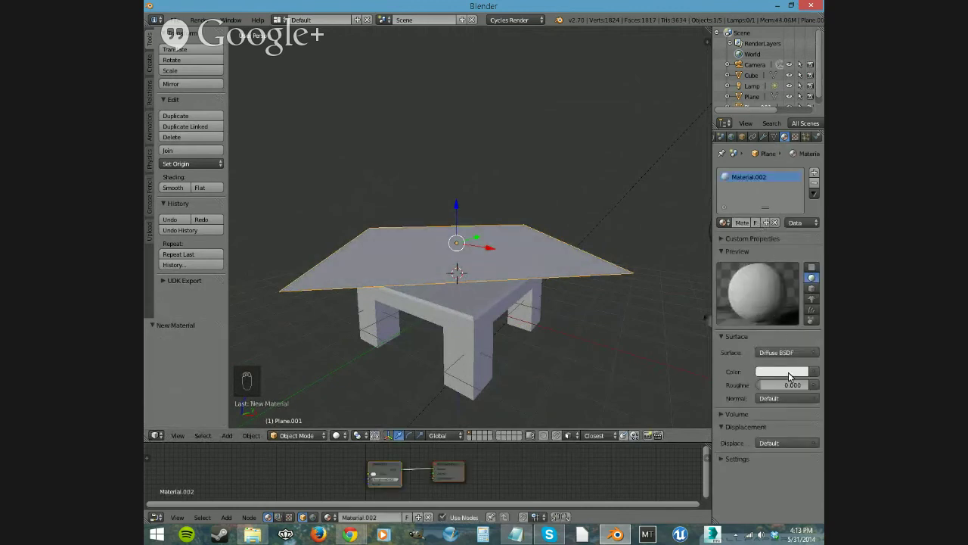
pyautogui.click(790, 376)
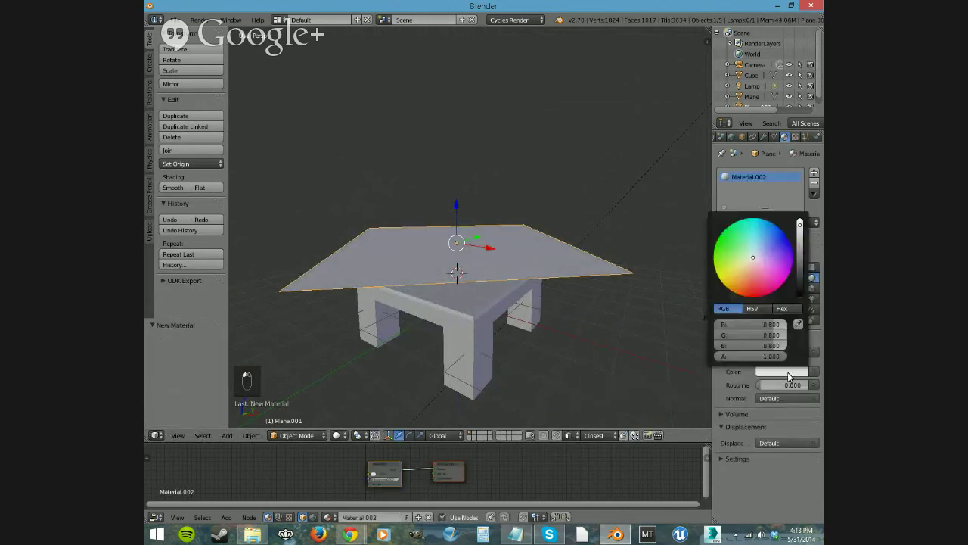
pyautogui.click(771, 239)
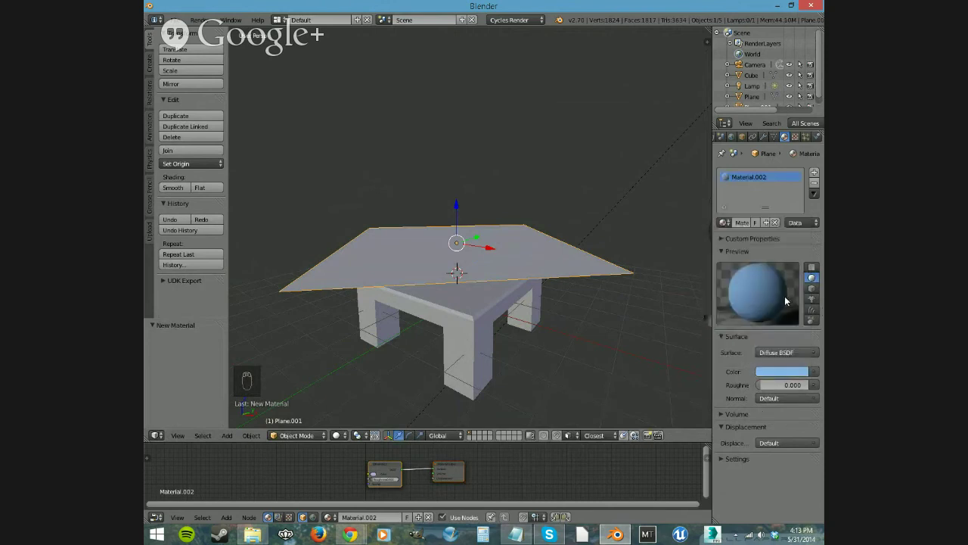
pyautogui.hotkey('shift', 'z')
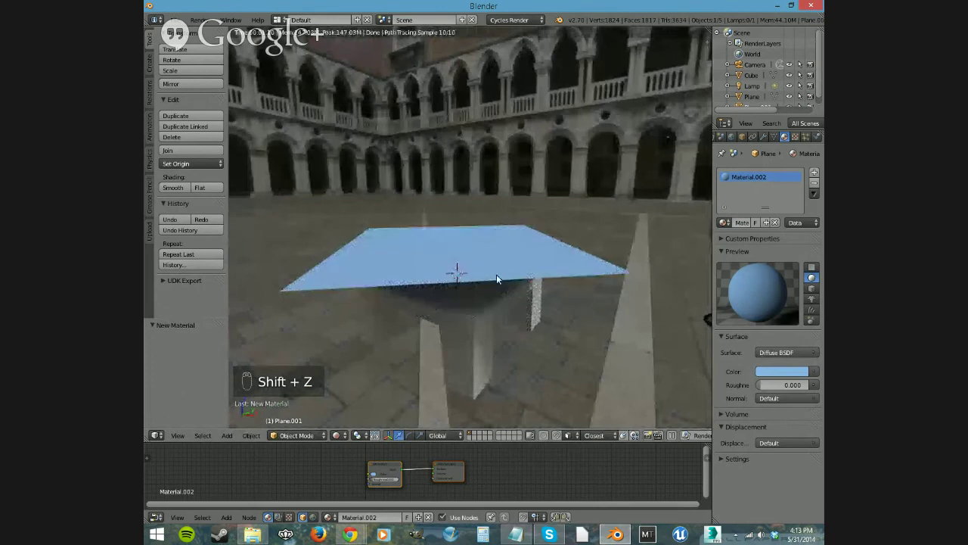
# Return to solid shading and subdivide the plane's mesh in Edit Mode three times into an 8 by 8 grid.
pyautogui.hotkey('shift', 'z')
pyautogui.moveTo(466, 276); pyautogui.dragTo(469, 306, button='middle')
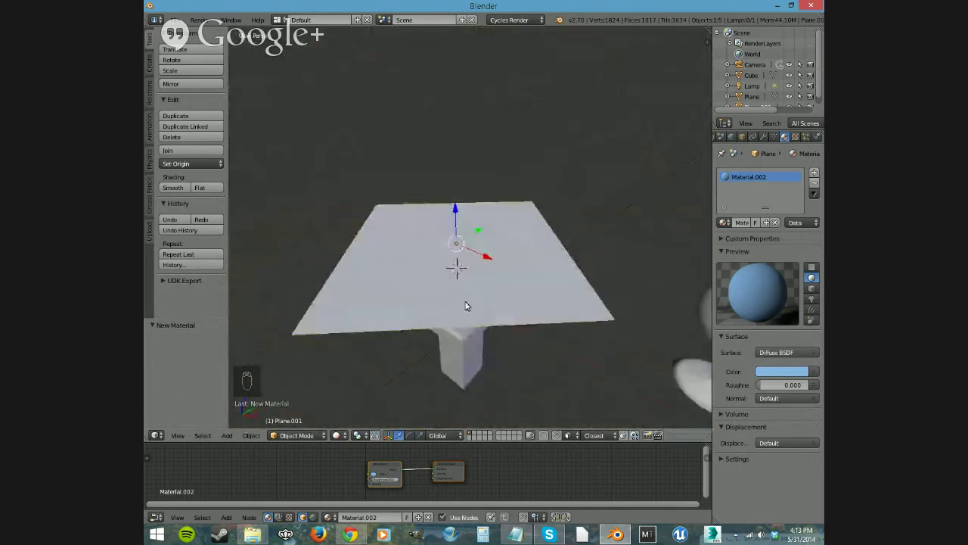
pyautogui.press('Tab')
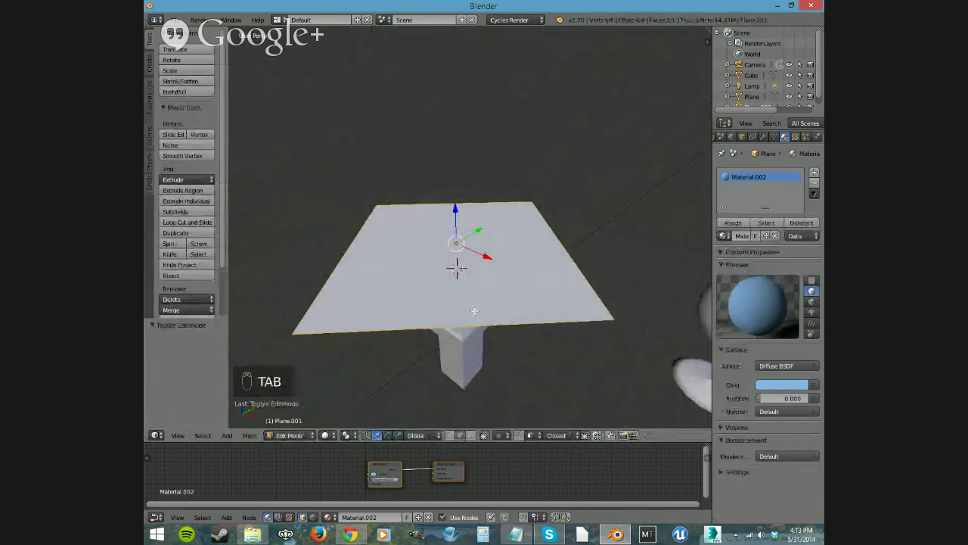
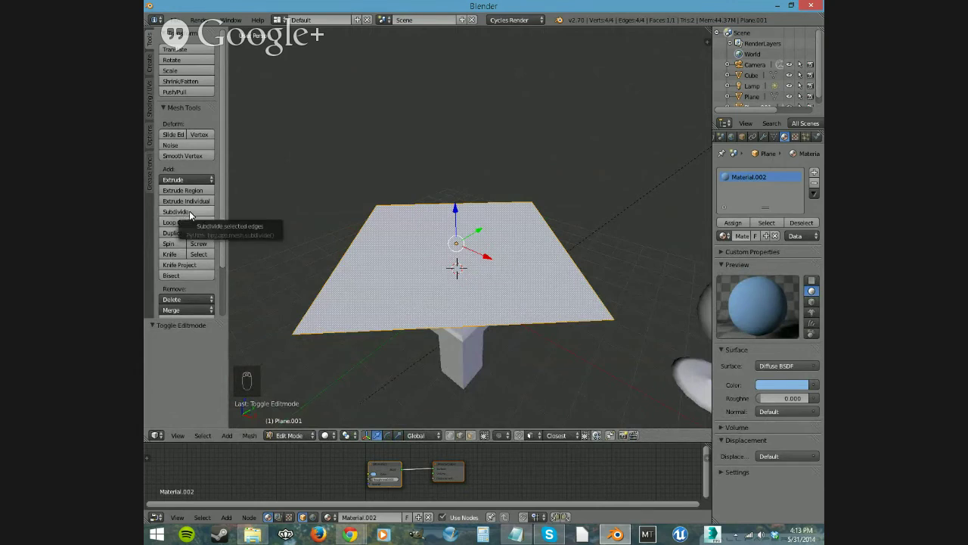
pyautogui.click(189, 211)
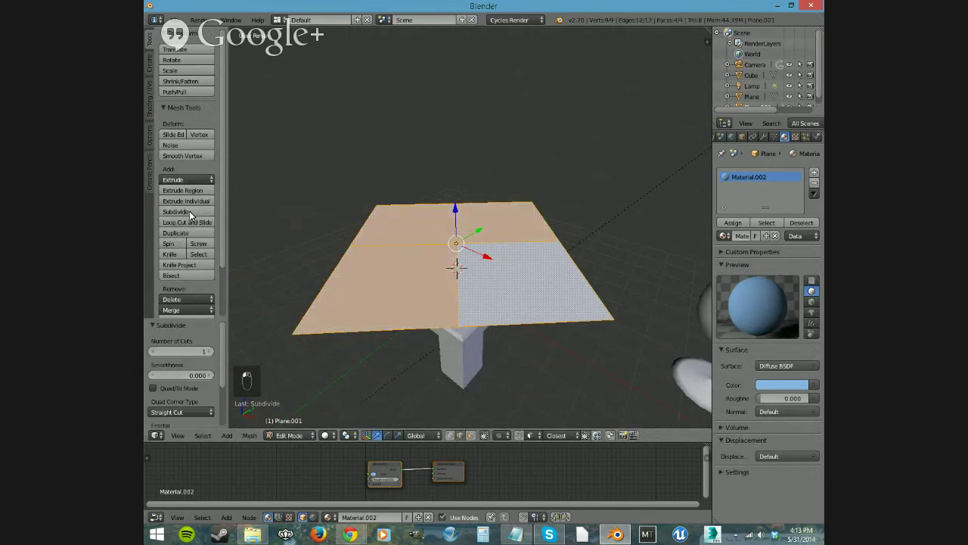
pyautogui.click(189, 210)
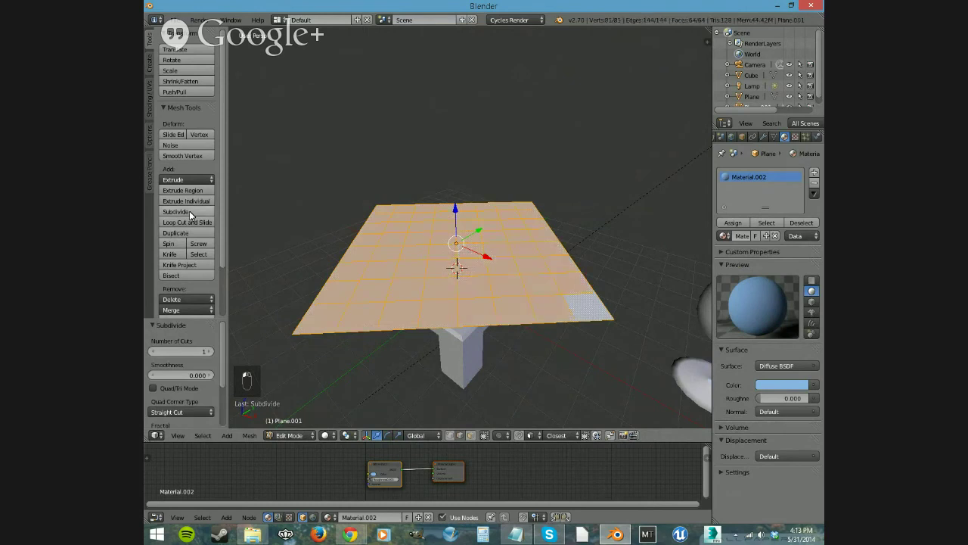
# Add a Subdivision Surface modifier with 2 view subdivisions to the plane, followed by a Solidify modifier.
pyautogui.click(763, 137)
pyautogui.click(753, 172)
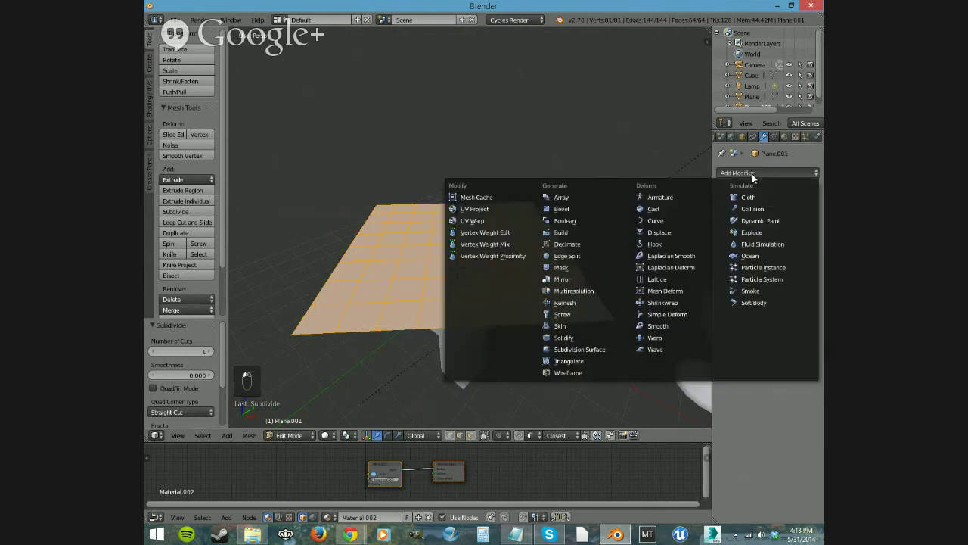
pyautogui.click(594, 349)
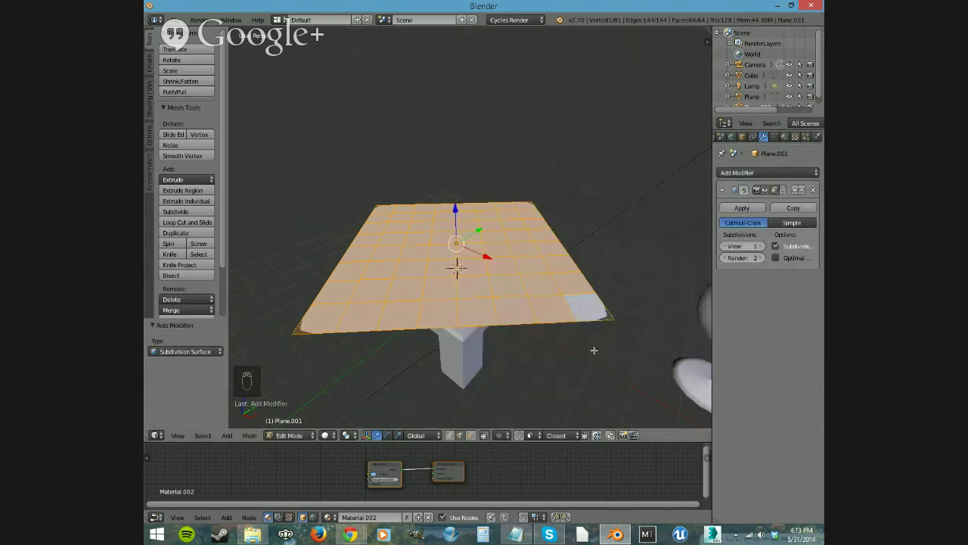
pyautogui.click(762, 245)
pyautogui.click(788, 173)
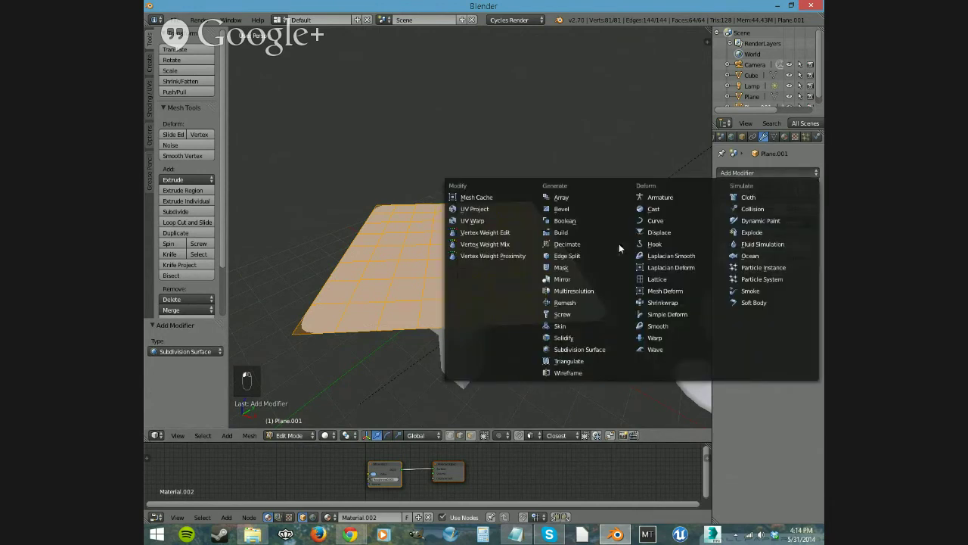
pyautogui.click(577, 339)
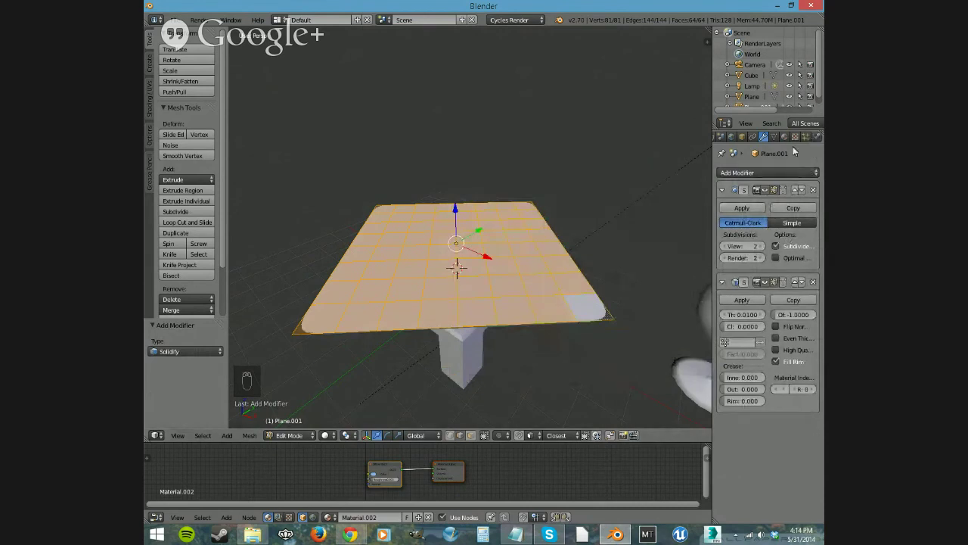
# Enable Cloth physics on the plane and turn on Self Collision in its cloth collision settings.
pyautogui.scroll(-2, 778, 137)
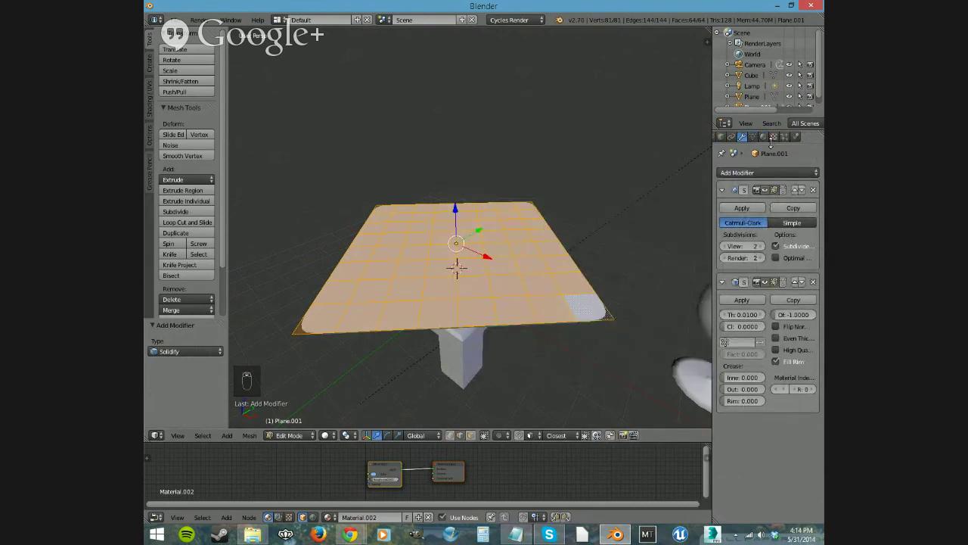
pyautogui.click(795, 136)
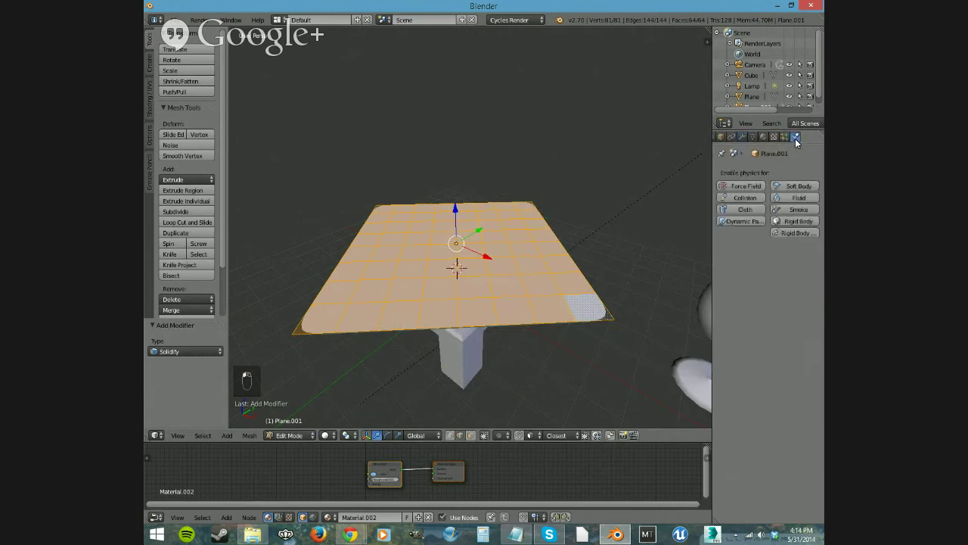
pyautogui.click(742, 208)
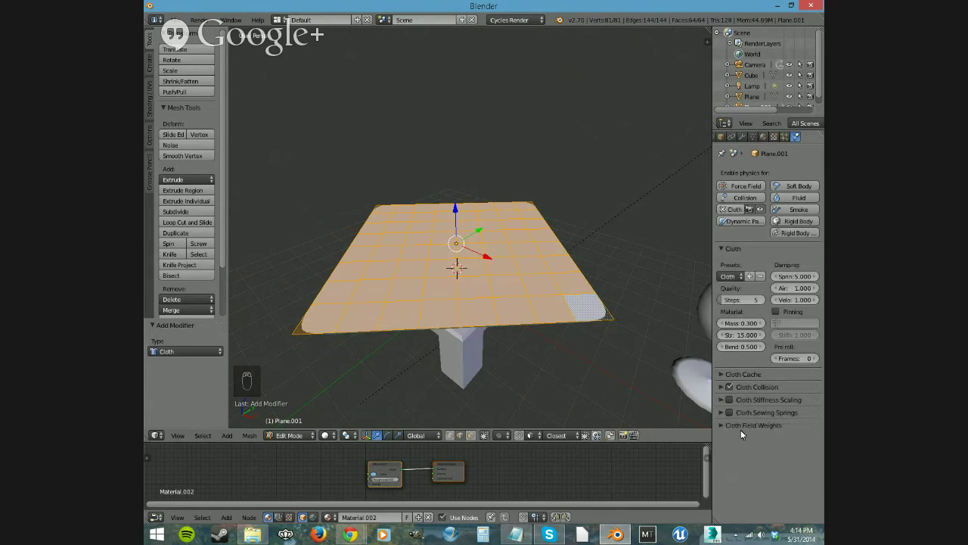
pyautogui.click(721, 387)
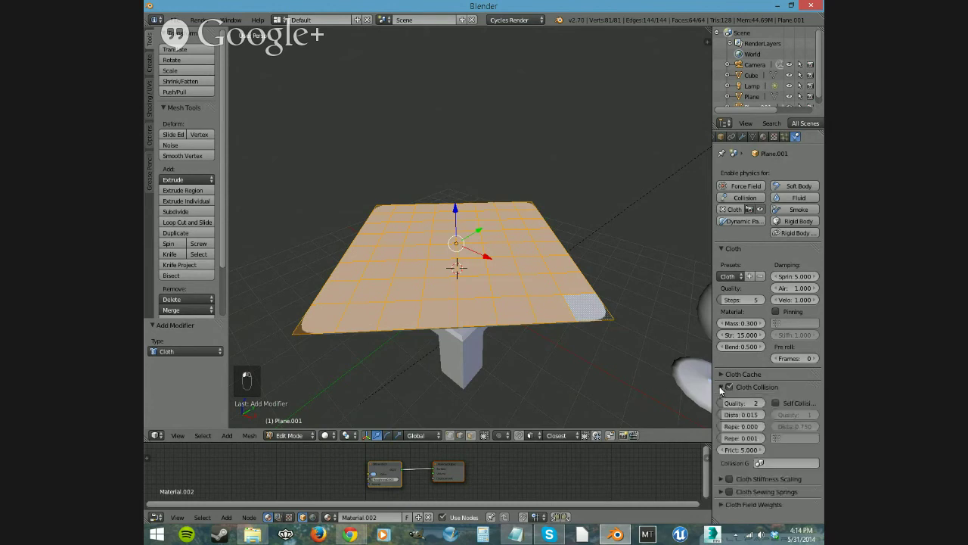
pyautogui.click(775, 402)
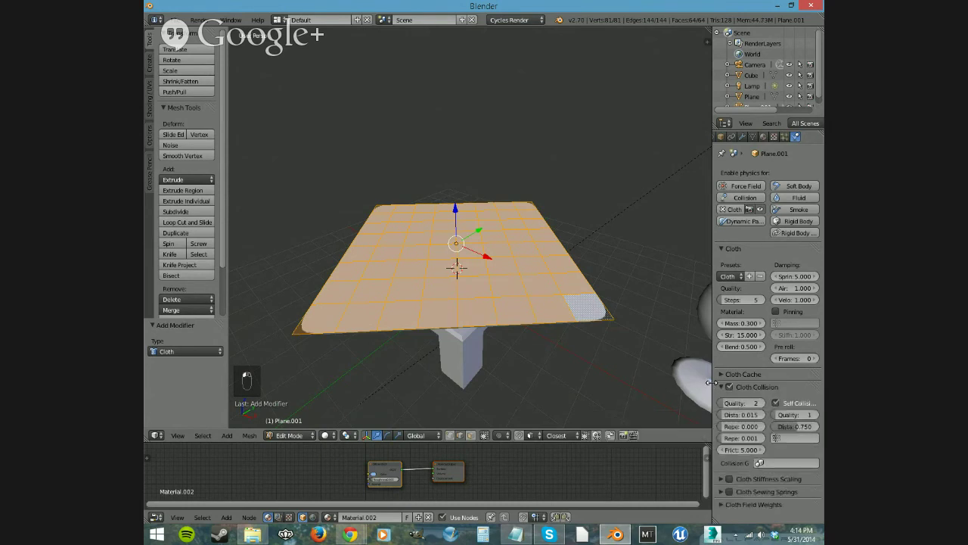
pyautogui.moveTo(711, 383); pyautogui.dragTo(687, 383)
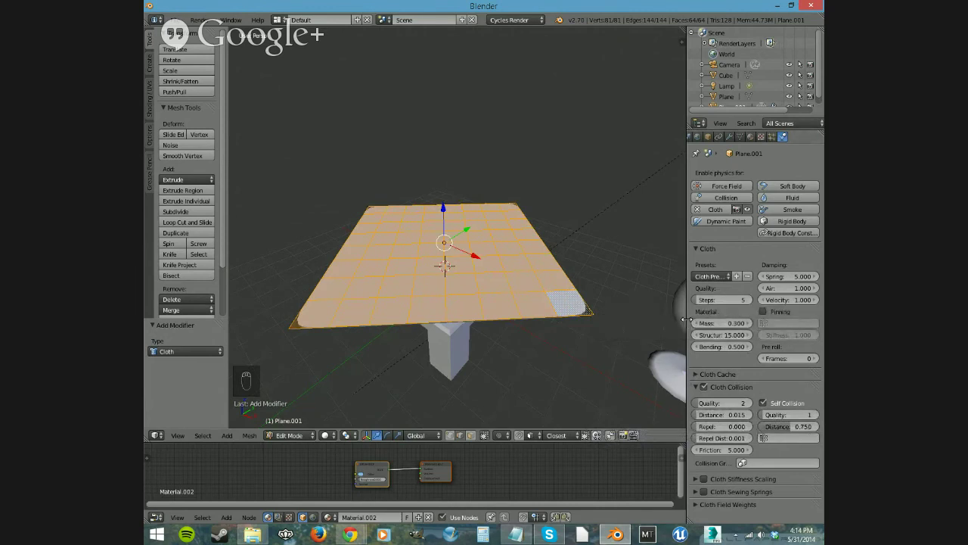
pyautogui.moveTo(686, 319); pyautogui.dragTo(711, 314)
pyautogui.click(789, 386)
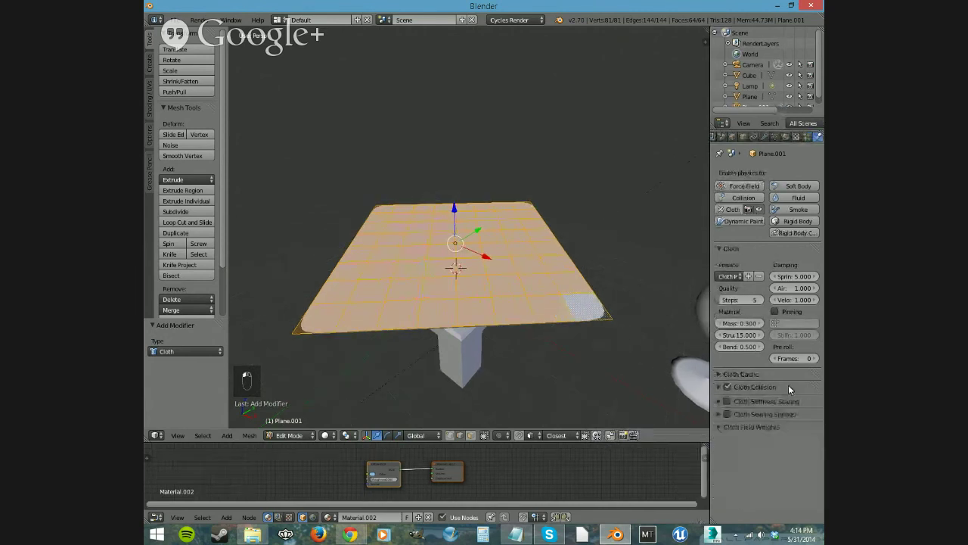
pyautogui.click(746, 247)
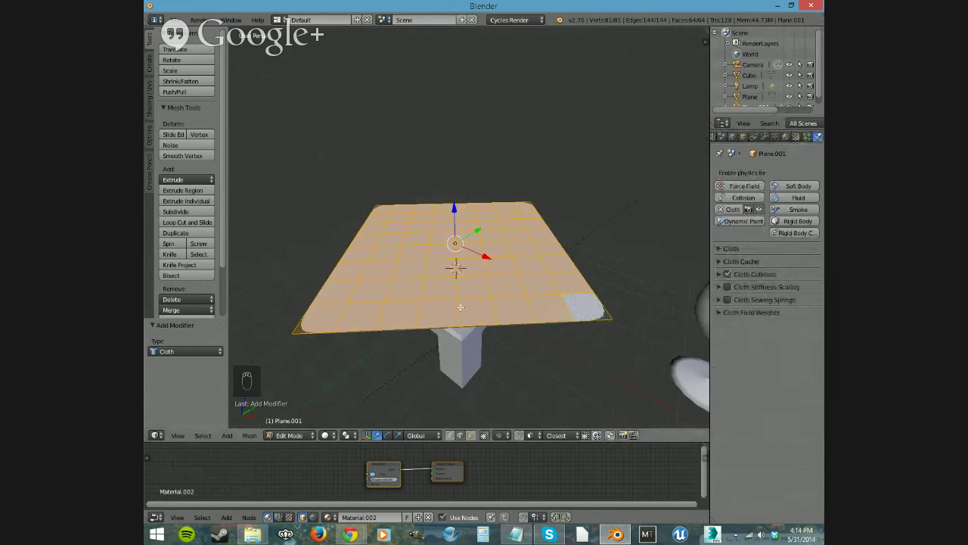
# Bring up the plane's modifier stack and change the node editor area to a Timeline.
pyautogui.moveTo(433, 281); pyautogui.dragTo(433, 258, button='middle')
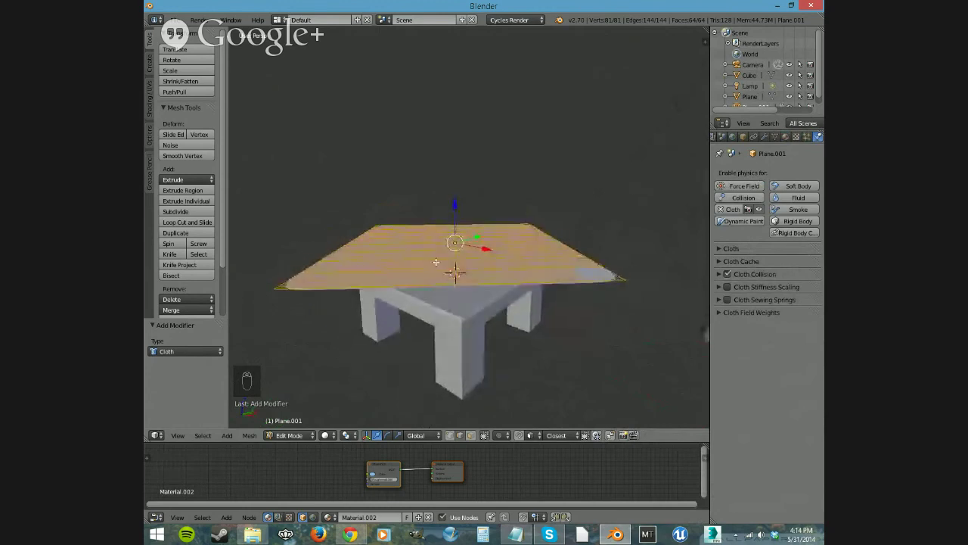
pyautogui.click(765, 136)
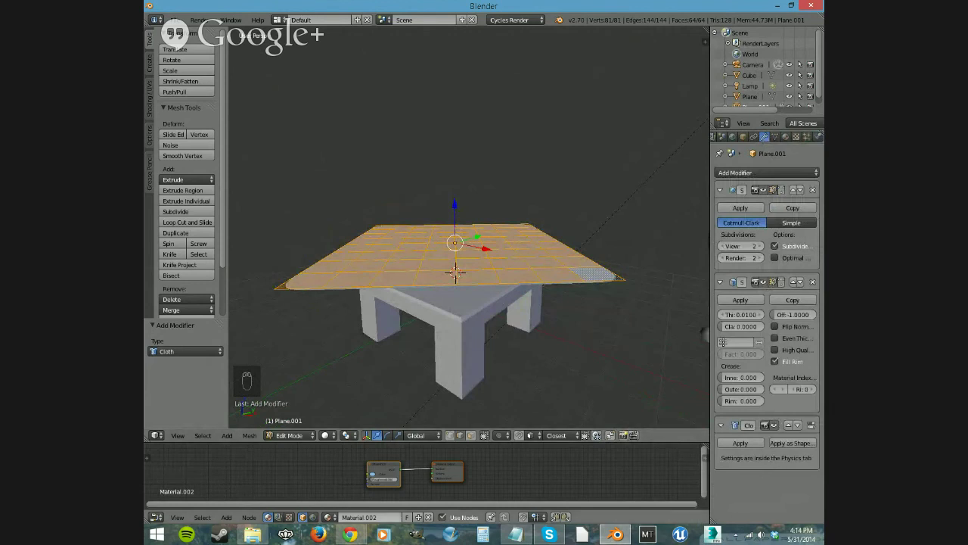
pyautogui.click(156, 517)
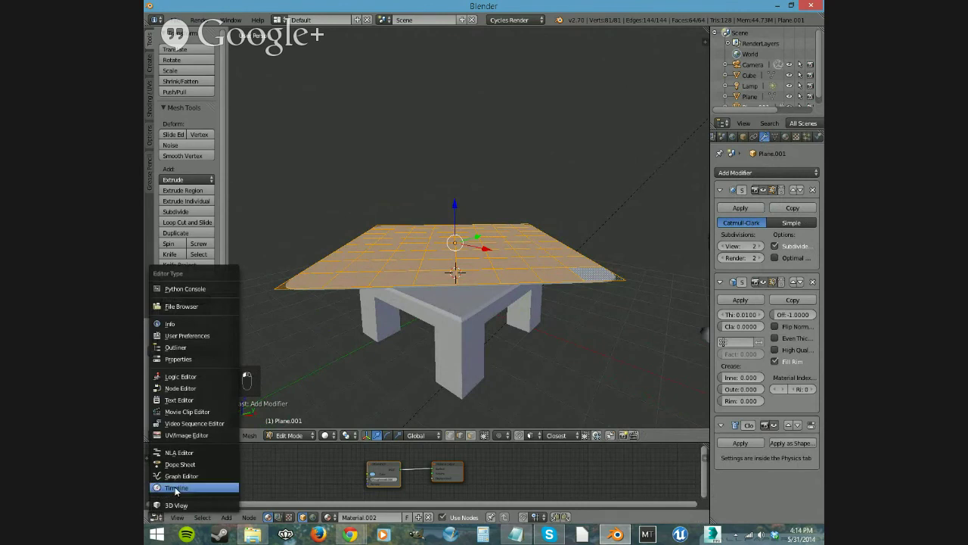
pyautogui.click(175, 488)
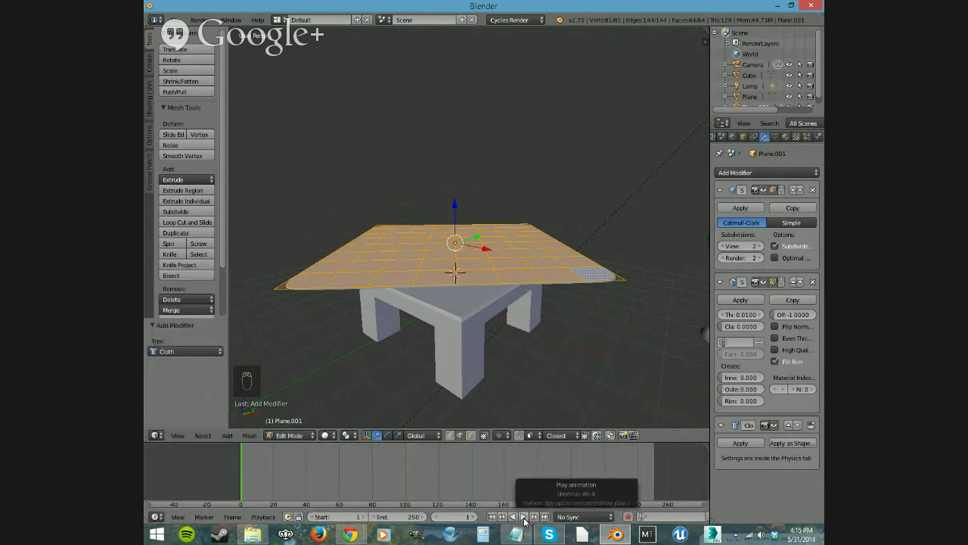
# Play the animation briefly while still in Edit Mode, stop it, and rewind to frame 1.
pyautogui.click(524, 517)
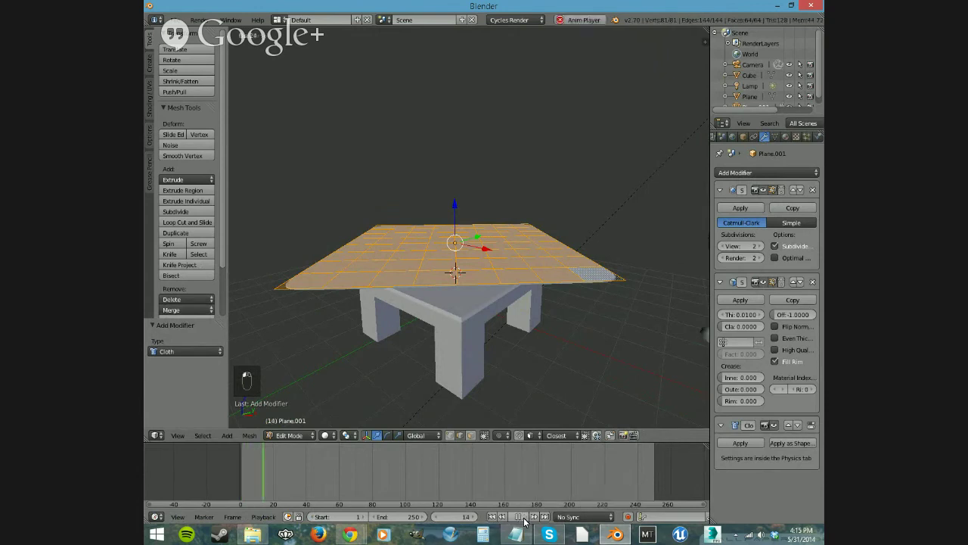
pyautogui.click(518, 517)
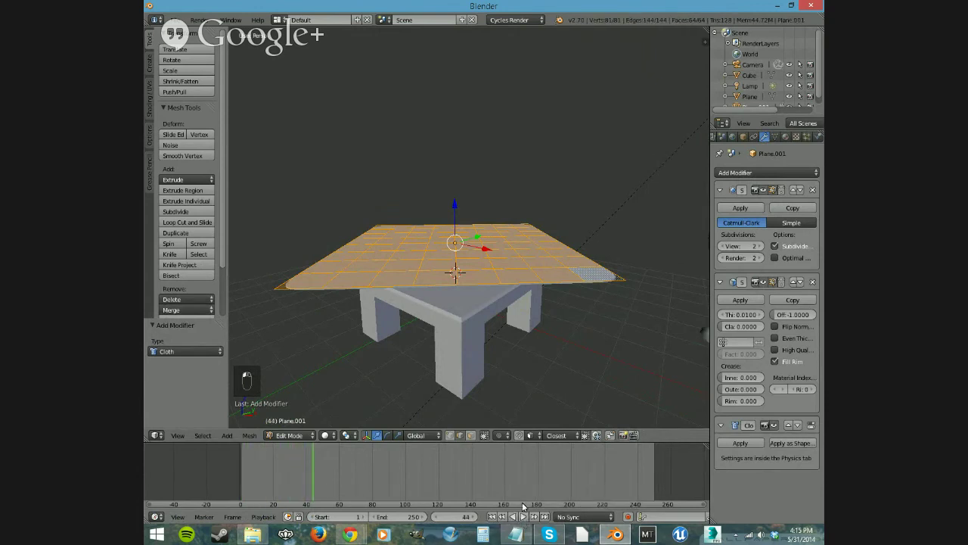
pyautogui.click(492, 516)
# Switch to Object Mode, play the first frames of the cloth simulation, and rewind to frame 1.
pyautogui.press('Tab')
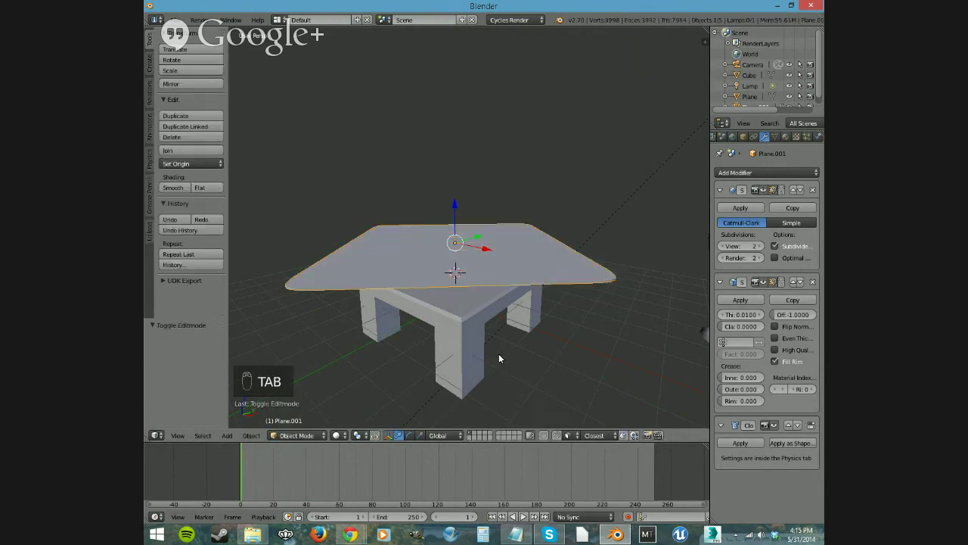
pyautogui.click(522, 516)
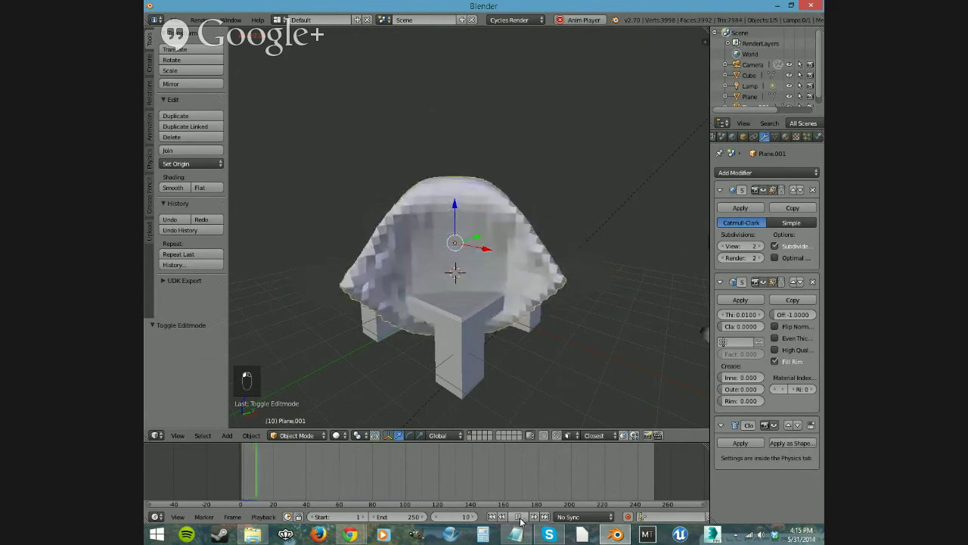
pyautogui.click(519, 517)
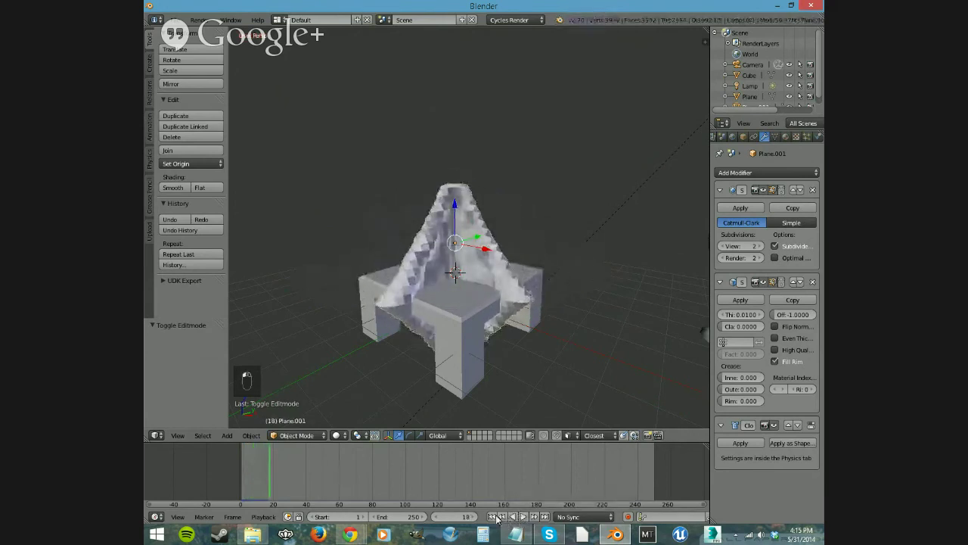
pyautogui.click(491, 516)
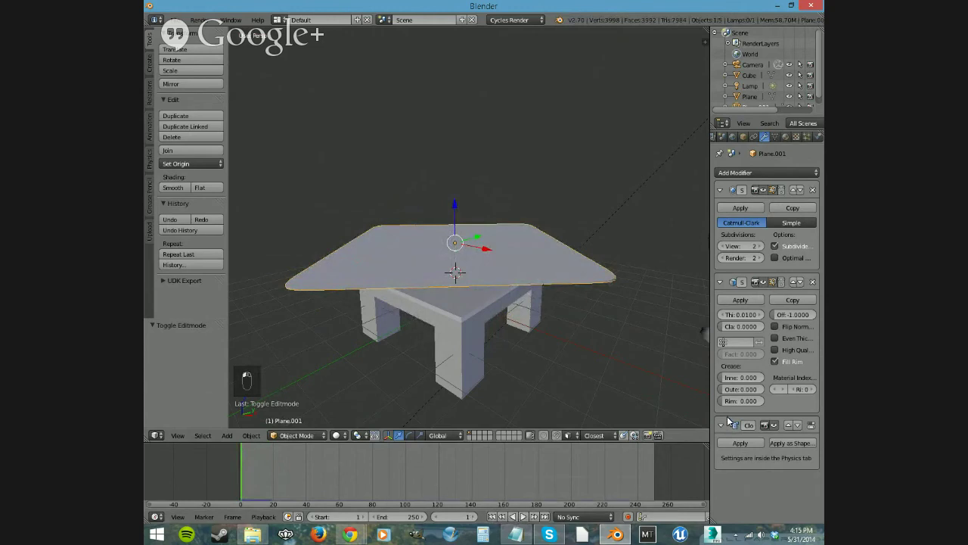
# Move the Cloth modifier above Solidify in the plane's modifier stack and play the simulation again.
pyautogui.moveTo(727, 418); pyautogui.dragTo(721, 405)
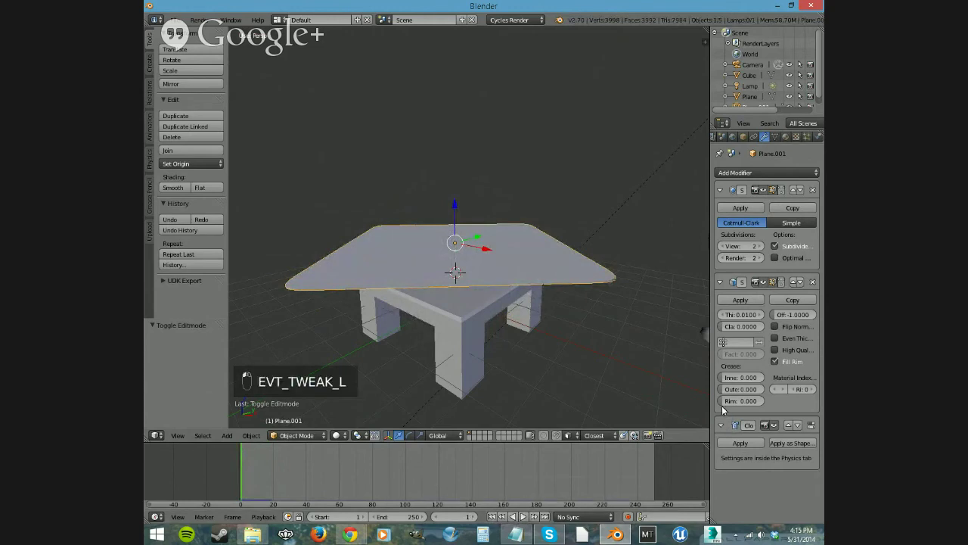
pyautogui.click(788, 426)
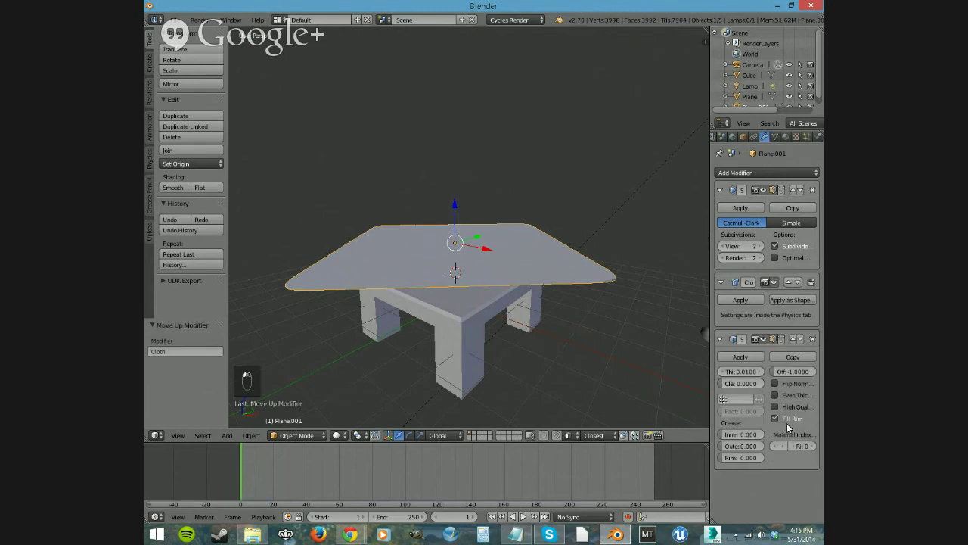
pyautogui.click(525, 517)
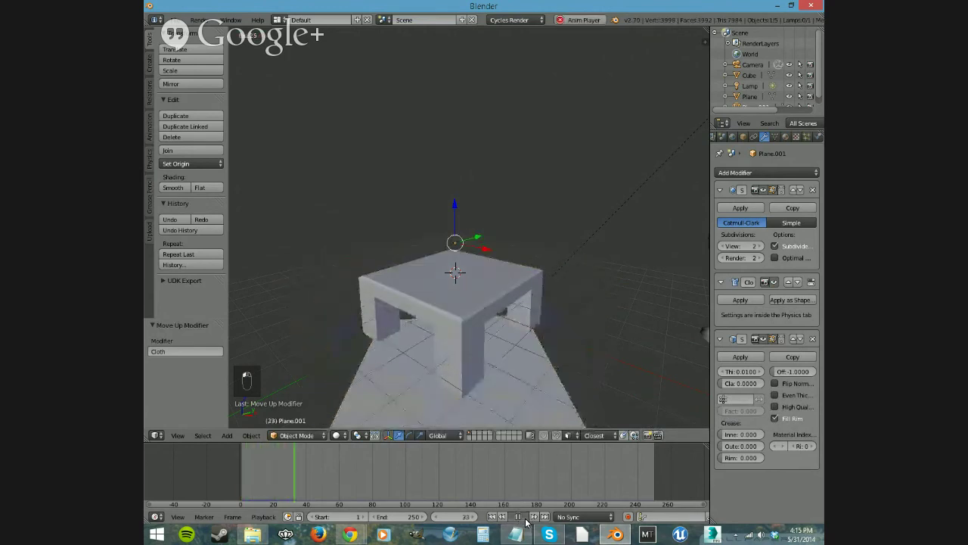
# Stop the animation, rewind to frame 1, and enable Collision physics on the table.
pyautogui.click(525, 518)
pyautogui.click(491, 517)
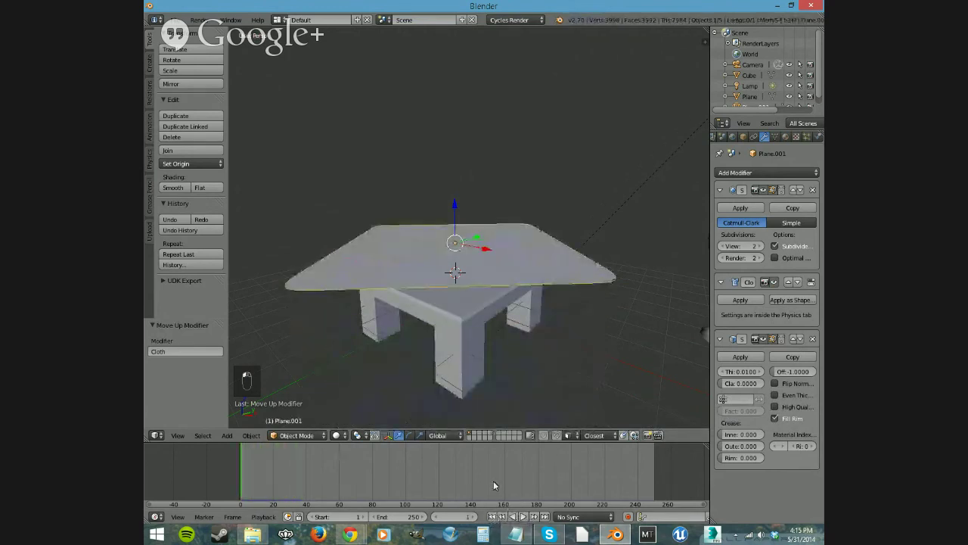
pyautogui.rightClick(456, 339)
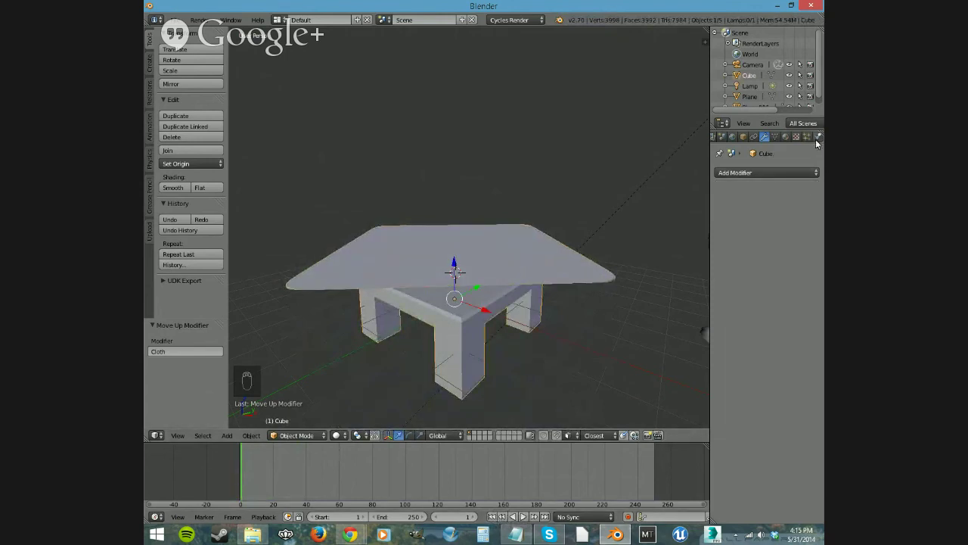
pyautogui.scroll(-1, 816, 143)
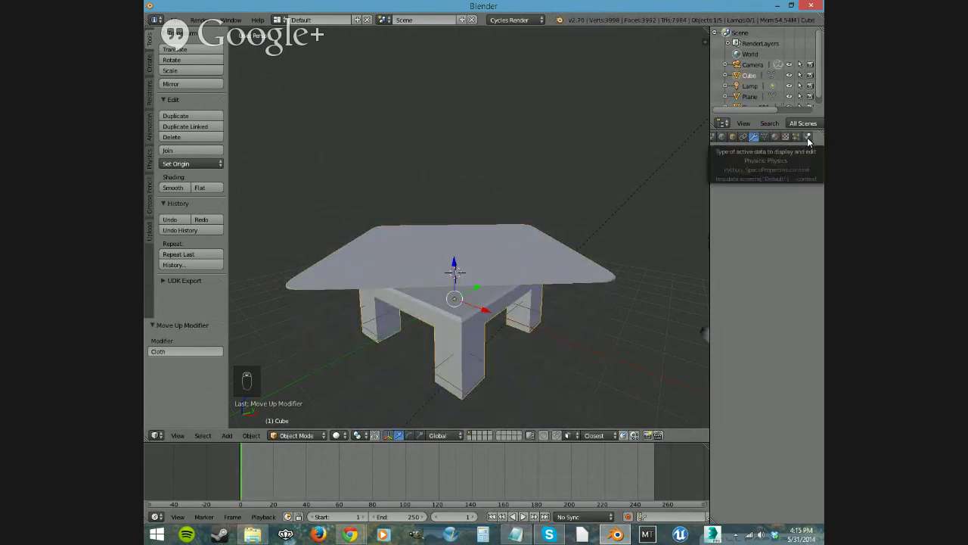
pyautogui.click(808, 138)
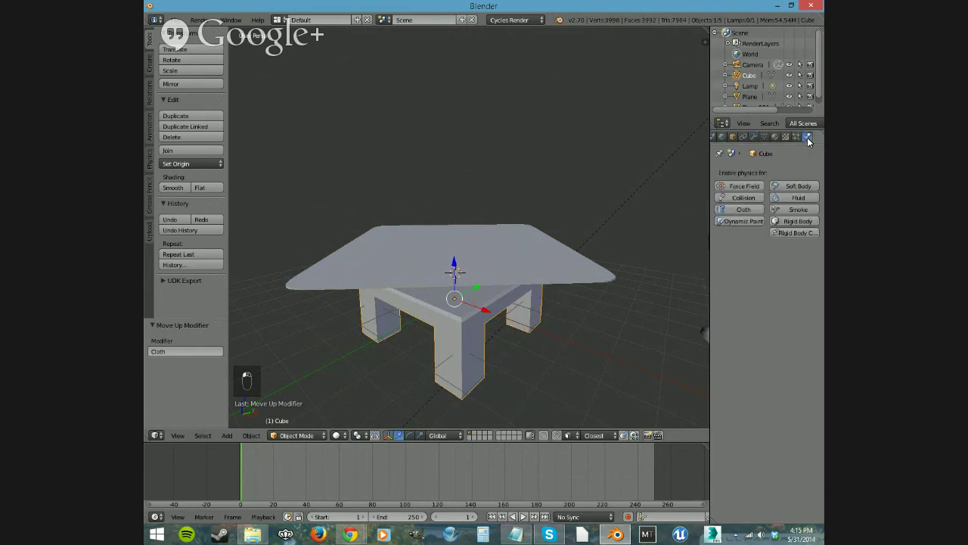
pyautogui.click(752, 198)
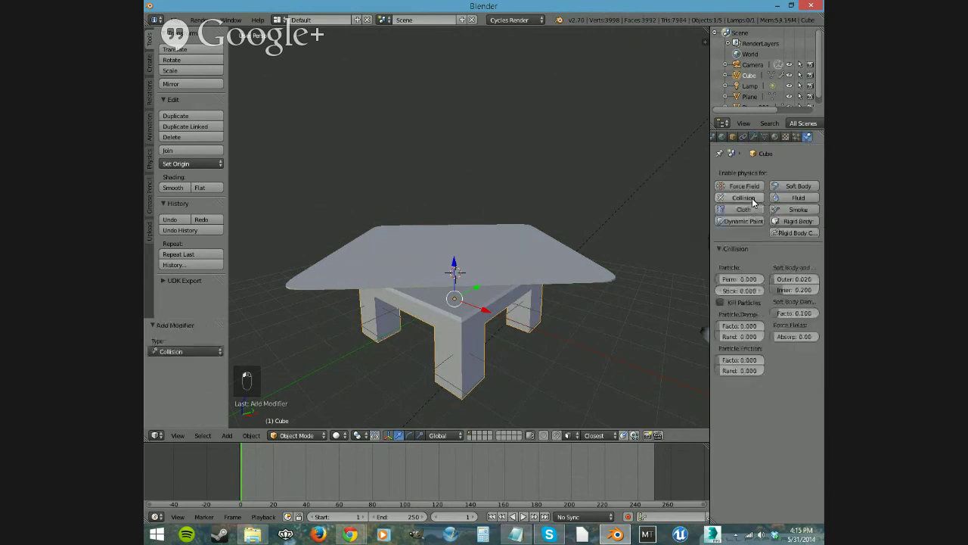
# Play the cloth simulation on the plane to about frame 102 and shade the draped tablecloth smooth.
pyautogui.rightClick(501, 265)
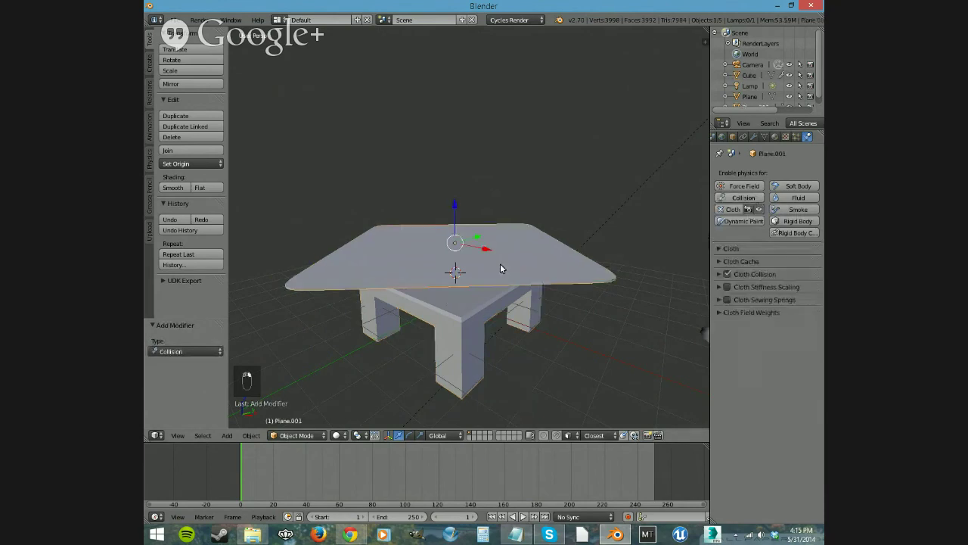
pyautogui.click(523, 517)
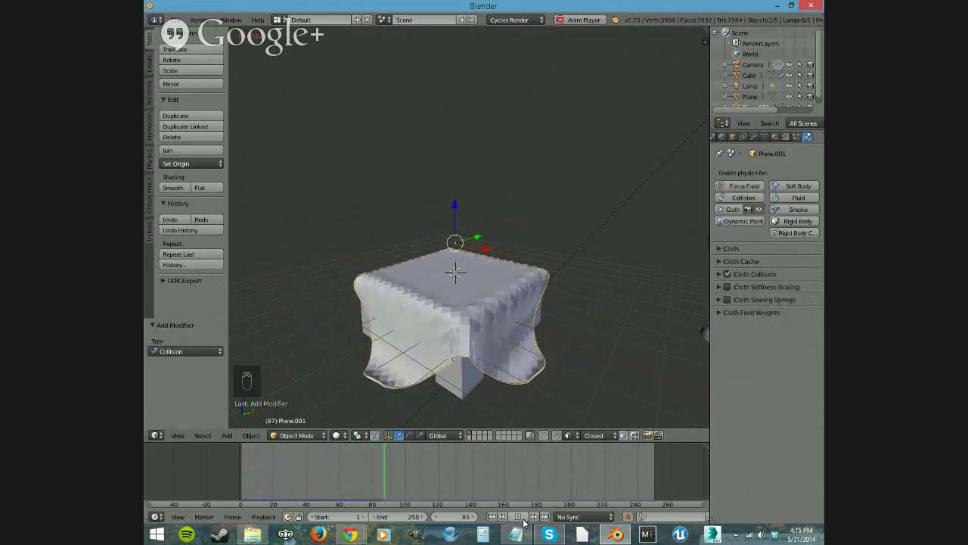
pyautogui.click(521, 516)
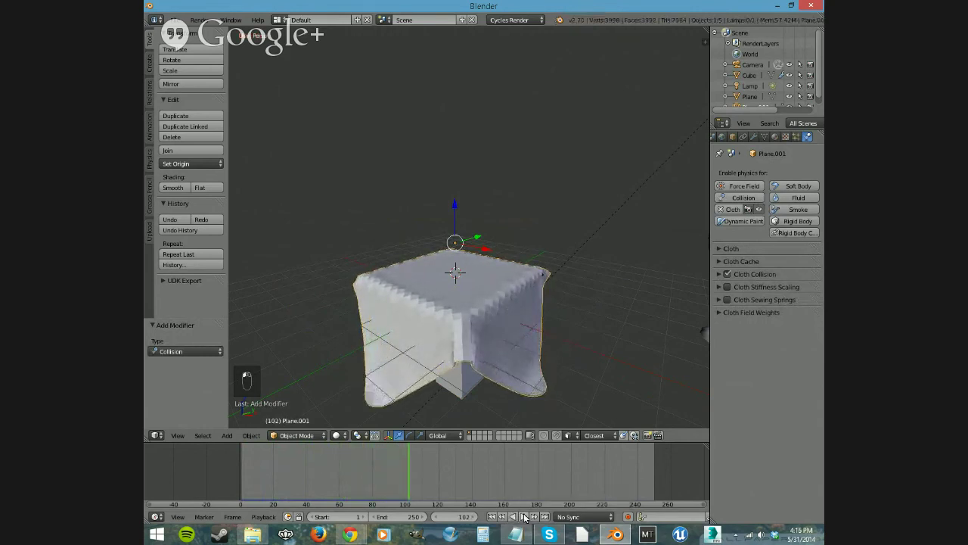
pyautogui.click(173, 187)
pyautogui.moveTo(478, 336); pyautogui.dragTo(505, 288, button='middle')
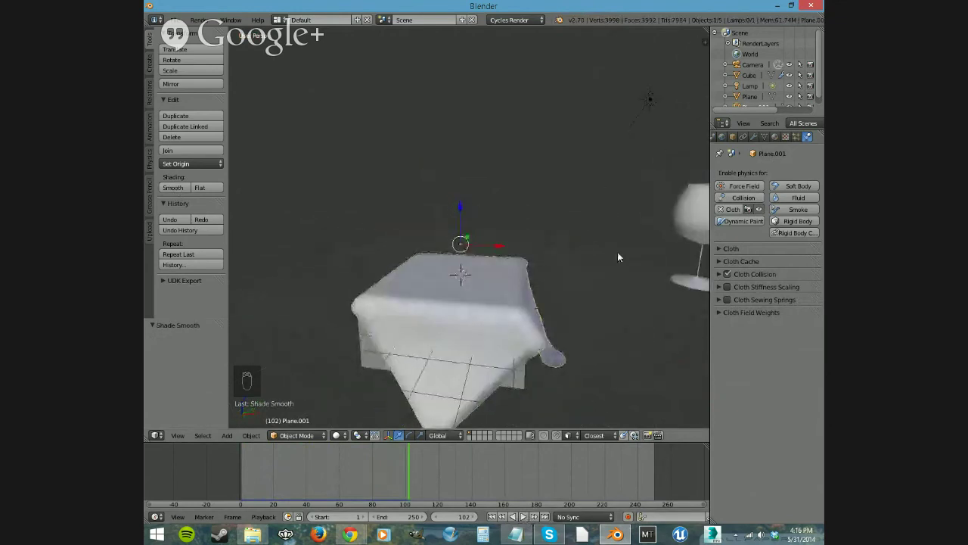
# Move the wine glass about -7.197 along X so it is over the table.
pyautogui.rightClick(618, 257)
pyautogui.moveTo(621, 261)
pyautogui.mouseDown(button='middle')
pyautogui.moveTo(640, 282)
pyautogui.moveTo(670, 249)
pyautogui.moveTo(620, 256)
pyautogui.mouseUp(button='middle')
pyautogui.scroll(-4, 659, 297)
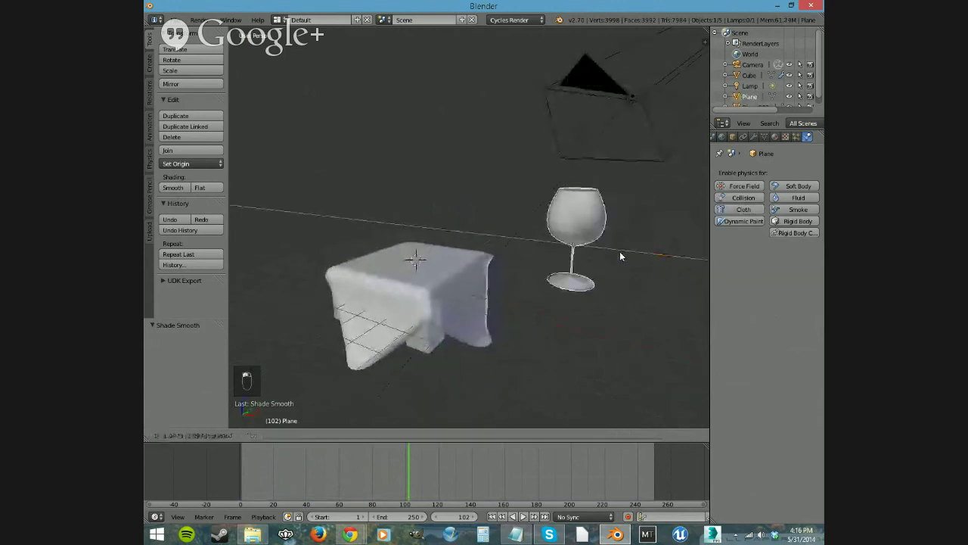
pyautogui.click(452, 243)
pyautogui.moveTo(452, 243); pyautogui.dragTo(503, 249, button='middle')
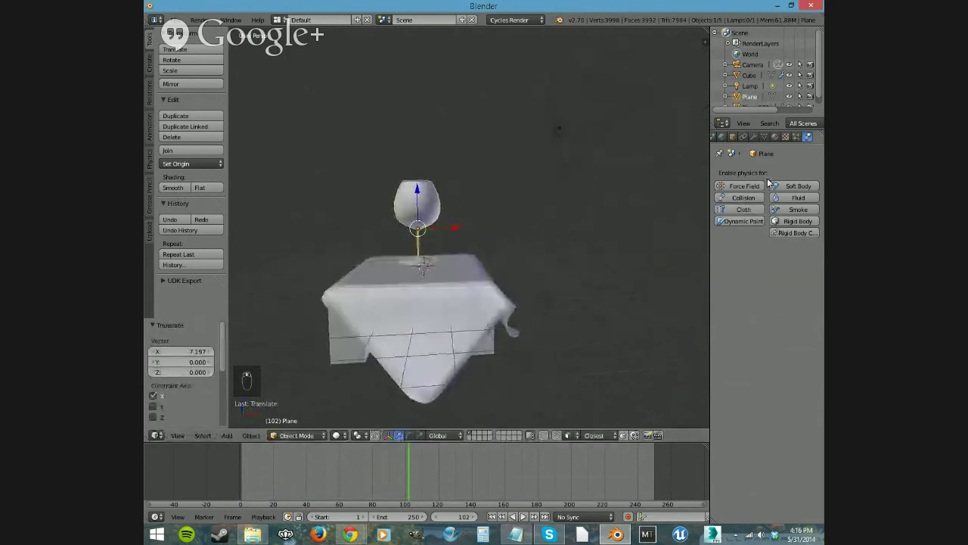
# Scale the wine glass to about 0.458 and lower it about 0.709 along Z onto the tablecloth.
pyautogui.press('s')
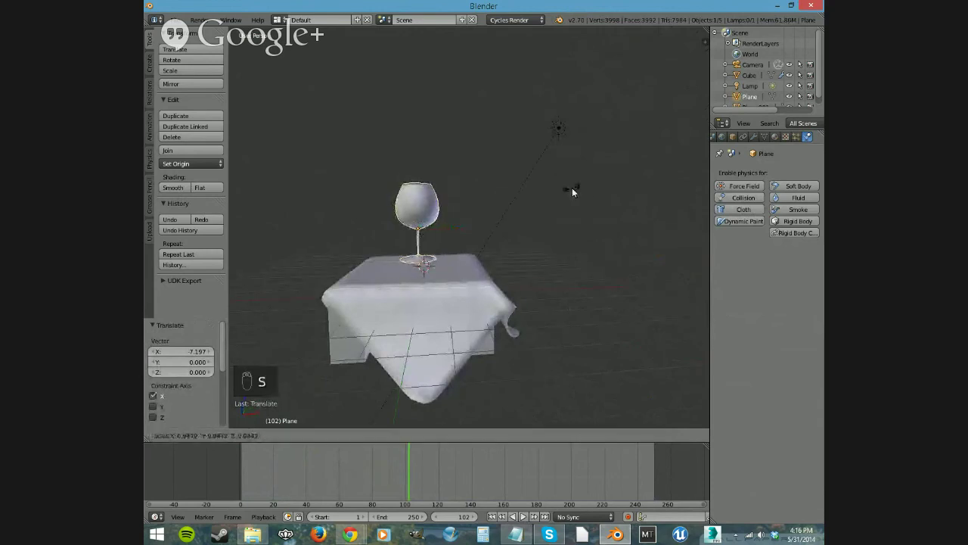
pyautogui.click(481, 216)
pyautogui.moveTo(482, 220); pyautogui.dragTo(434, 245, button='middle')
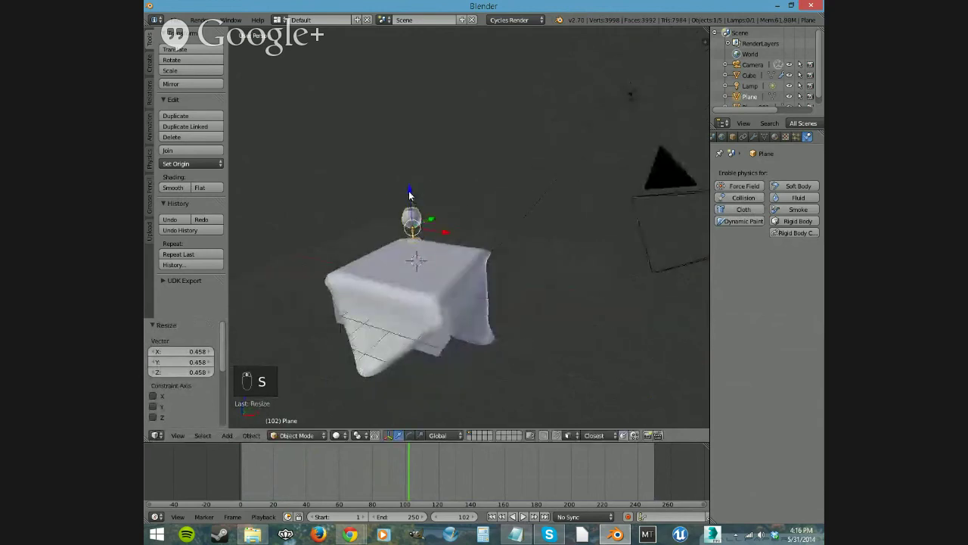
pyautogui.moveTo(409, 193); pyautogui.dragTo(415, 266)
pyautogui.scroll(3, 411, 280)
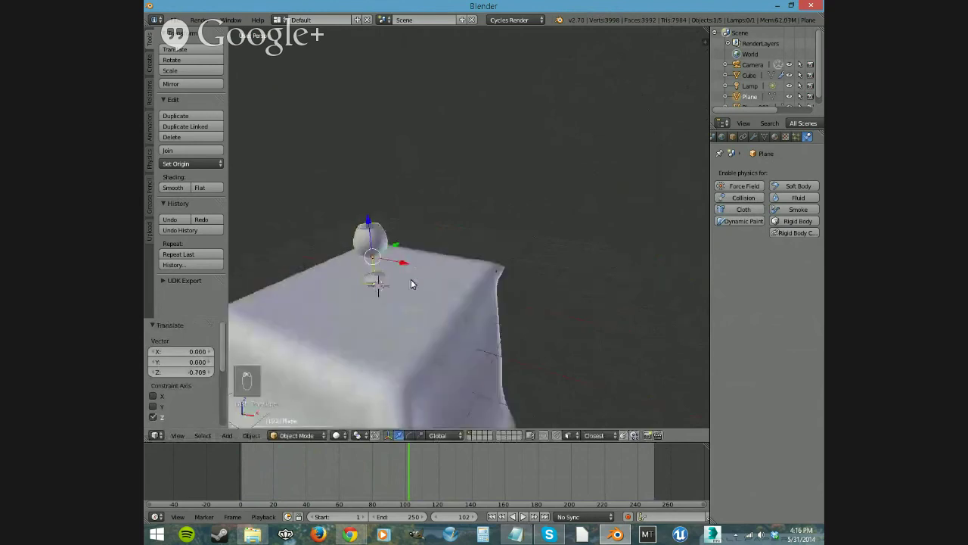
pyautogui.moveTo(410, 283); pyautogui.dragTo(439, 298, button='middle')
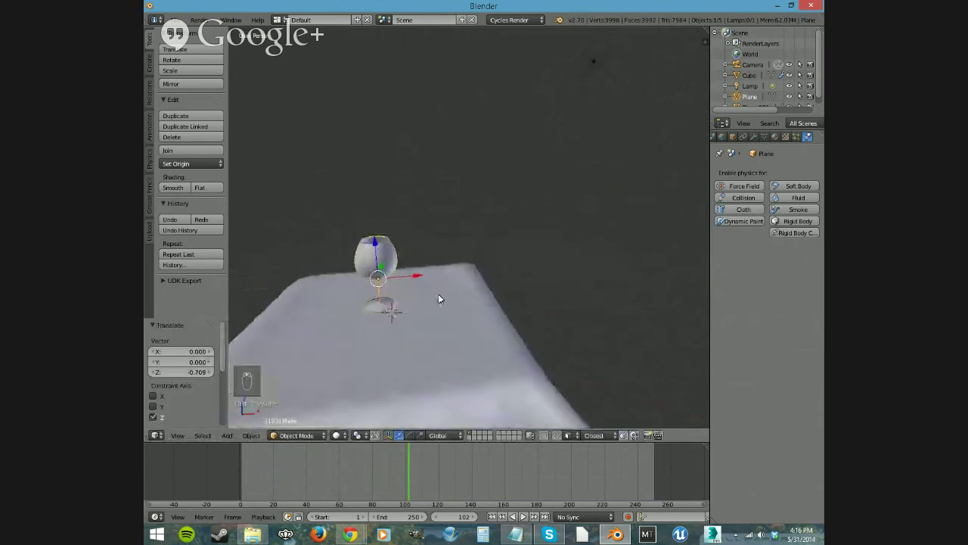
# Make the wine glass an Active rigid body with the Mesh collision shape.
pyautogui.click(799, 221)
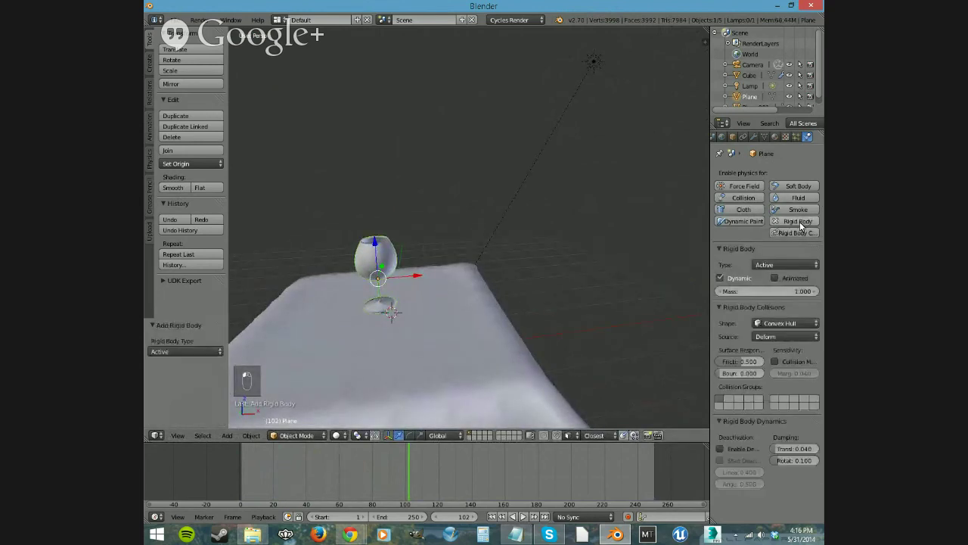
pyautogui.click(773, 323)
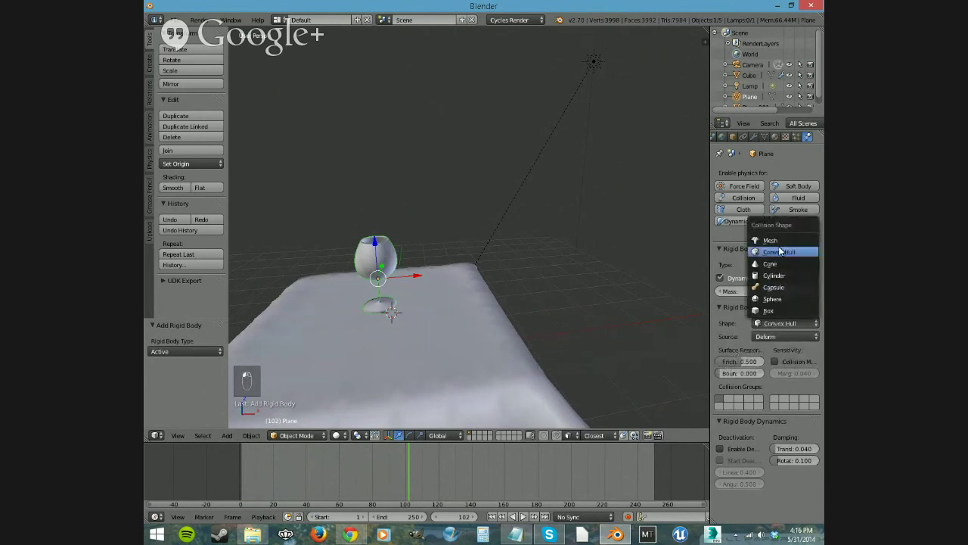
pyautogui.click(770, 240)
# Play the animation briefly to test the wine glass's rigid body, and check its type options, keeping Active.
pyautogui.moveTo(459, 348); pyautogui.dragTo(439, 361, button='middle')
pyautogui.click(523, 519)
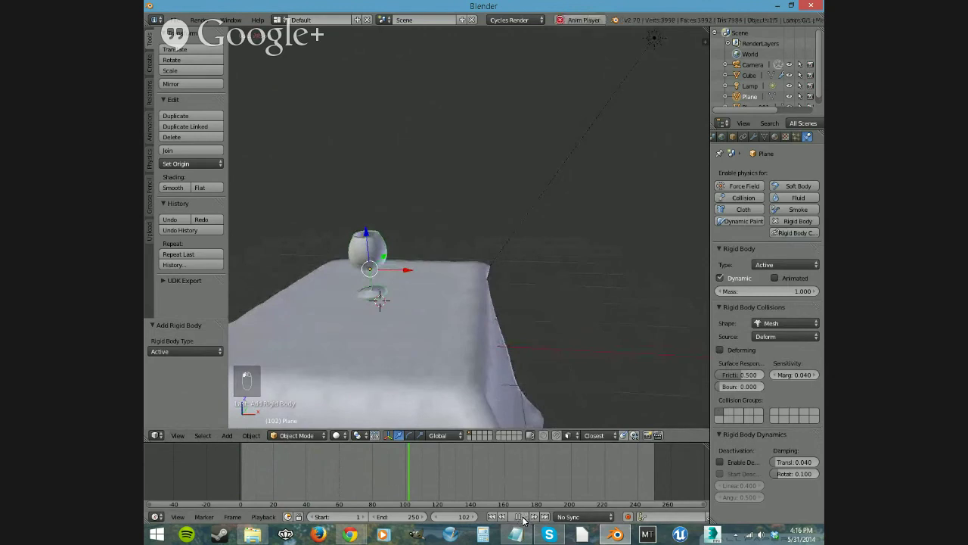
pyautogui.moveTo(464, 395); pyautogui.dragTo(424, 227, button='middle')
pyautogui.click(797, 264)
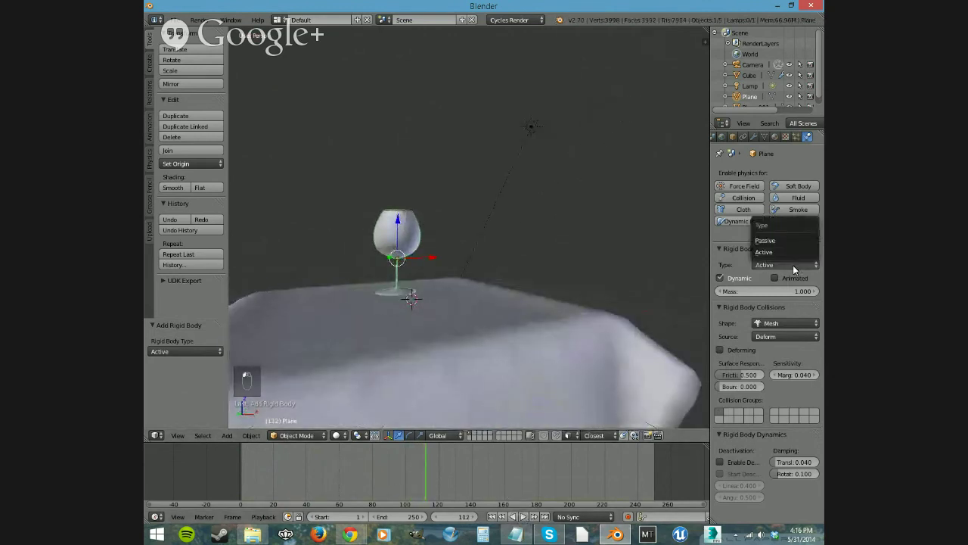
pyautogui.click(792, 266)
pyautogui.moveTo(621, 322); pyautogui.dragTo(510, 336, button='middle')
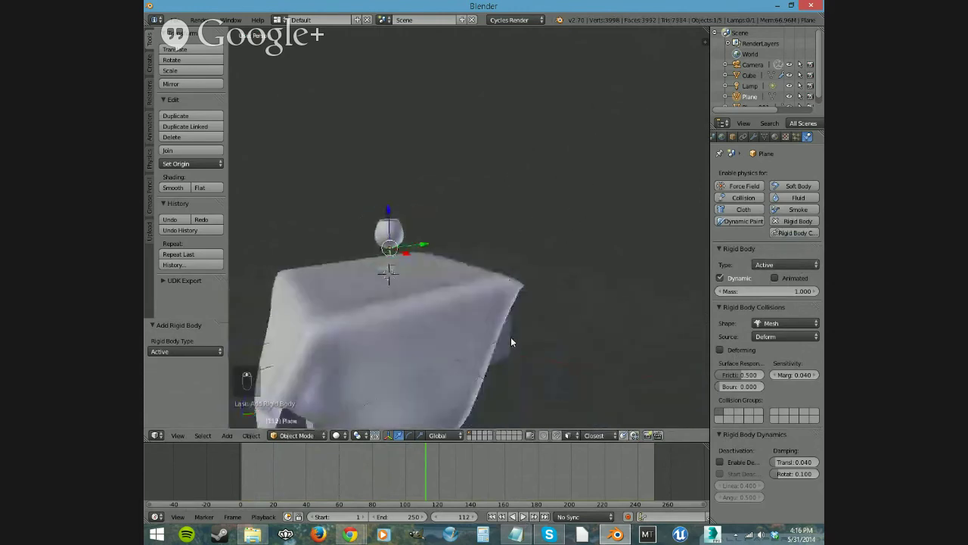
# Play the simulation forward and in reverse, stopping at about frame 24 to examine the glass on the cloth.
pyautogui.click(524, 516)
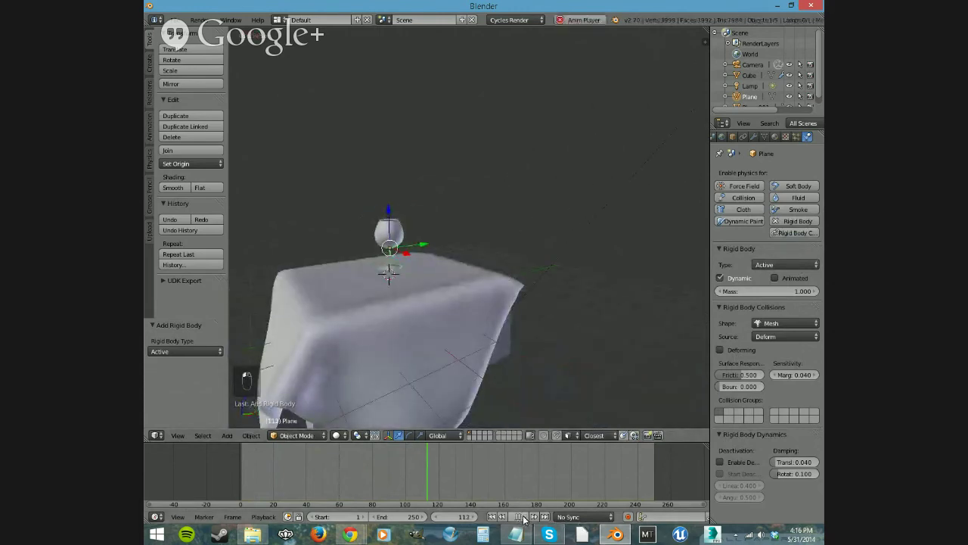
pyautogui.moveTo(456, 412); pyautogui.dragTo(437, 403, button='middle')
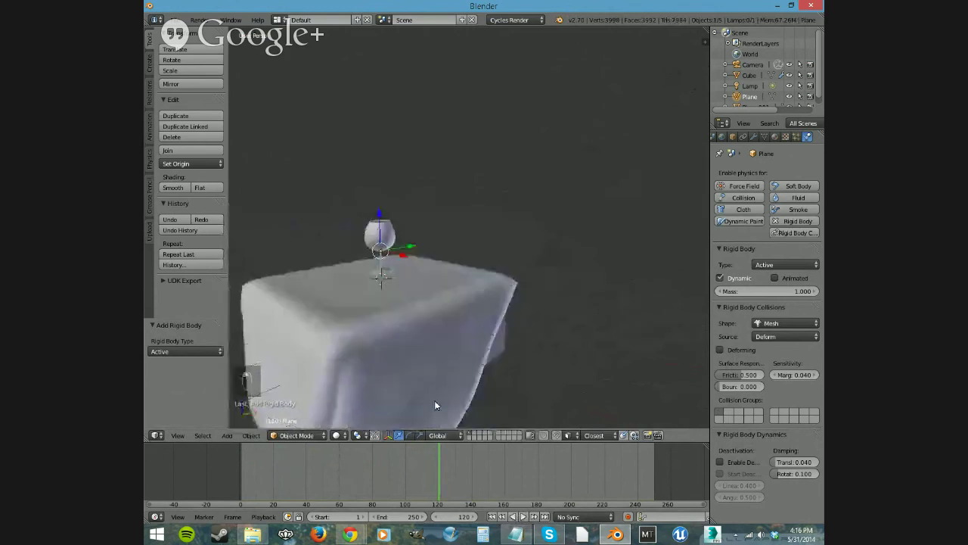
pyautogui.click(513, 519)
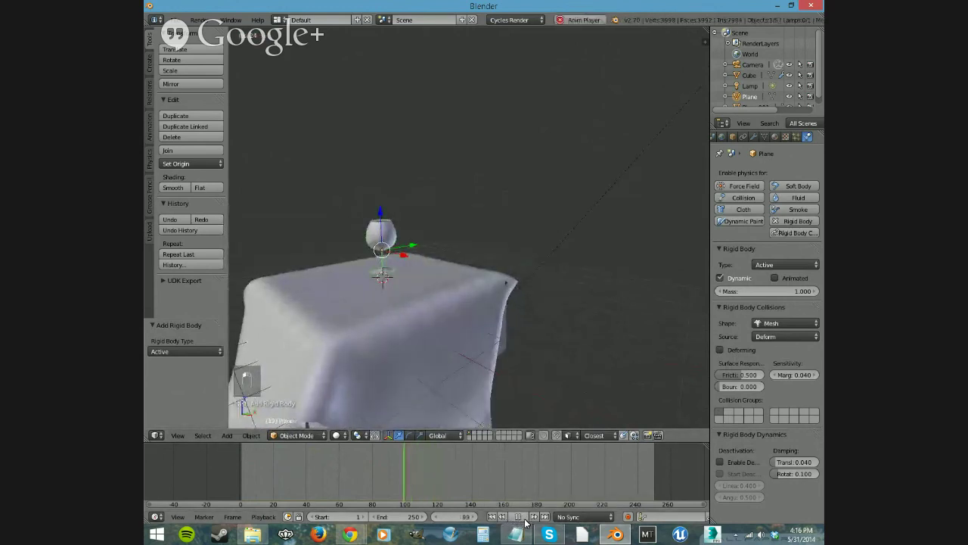
pyautogui.click(519, 518)
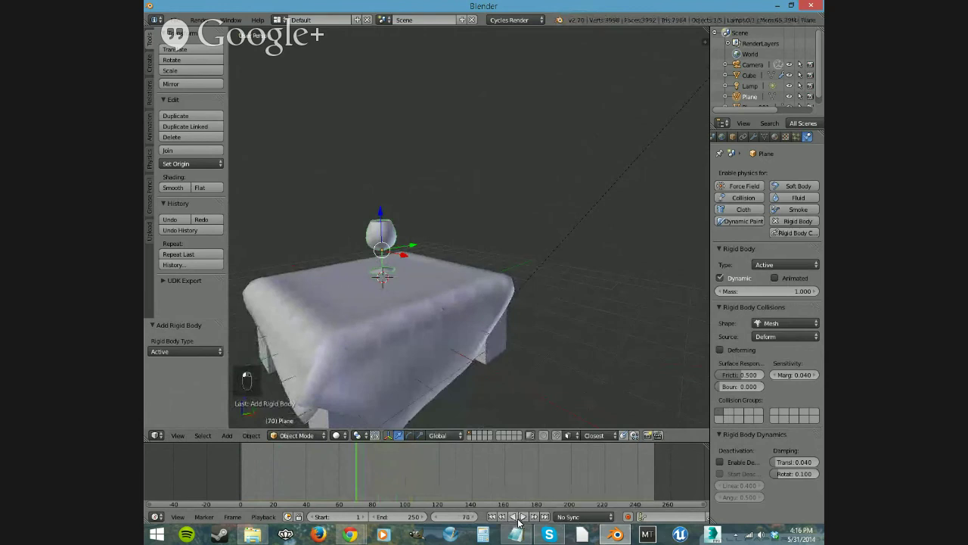
pyautogui.click(514, 519)
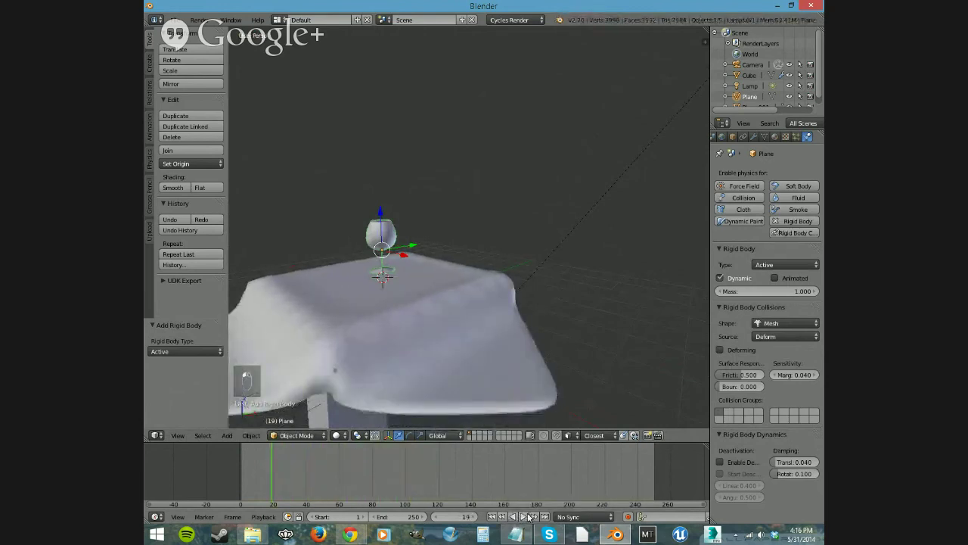
pyautogui.click(520, 517)
pyautogui.moveTo(417, 332); pyautogui.dragTo(475, 323, button='middle')
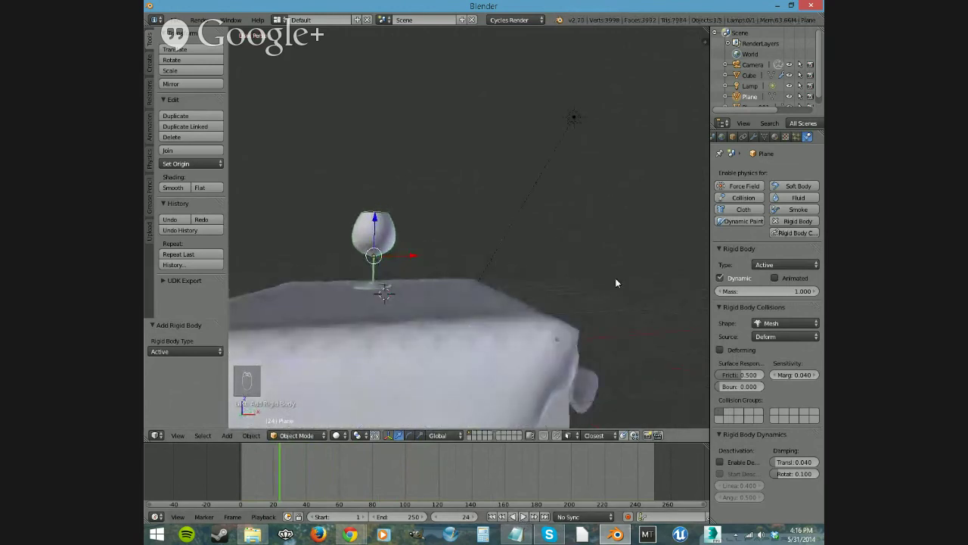
# Raise the wine glass about 0.216 along Z, play the simulation to test it, and return to frame 25.
pyautogui.moveTo(446, 329); pyautogui.dragTo(477, 328, button='middle')
pyautogui.moveTo(412, 219); pyautogui.dragTo(424, 212)
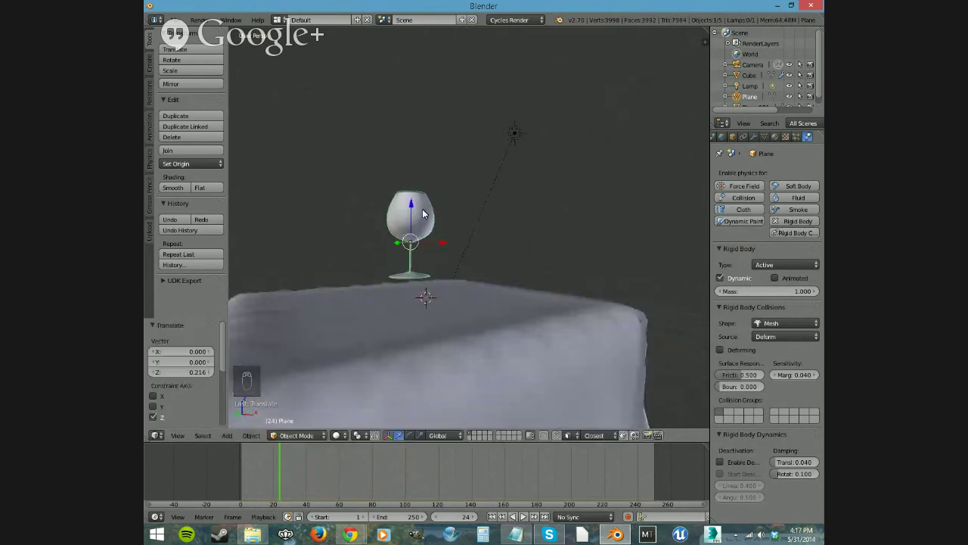
pyautogui.moveTo(484, 411); pyautogui.dragTo(470, 359, button='middle')
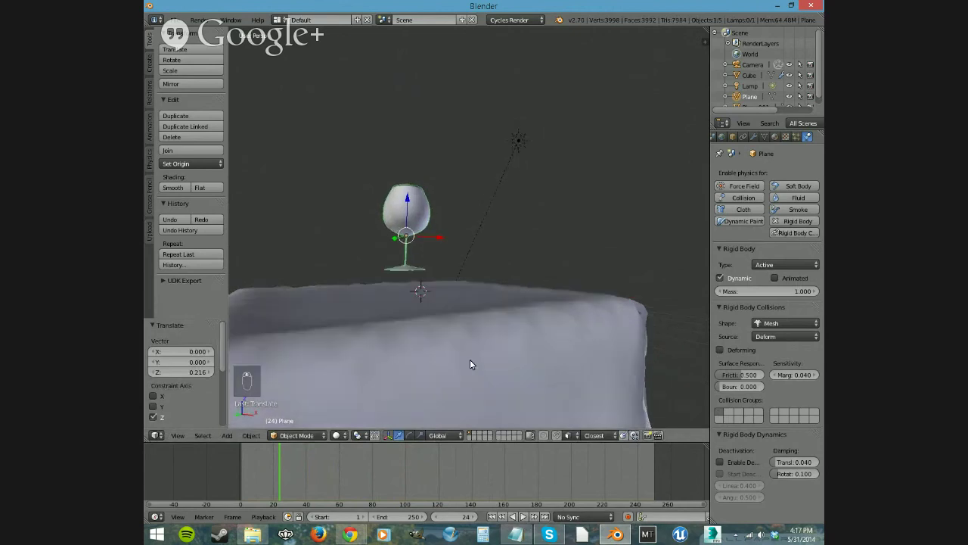
pyautogui.click(522, 518)
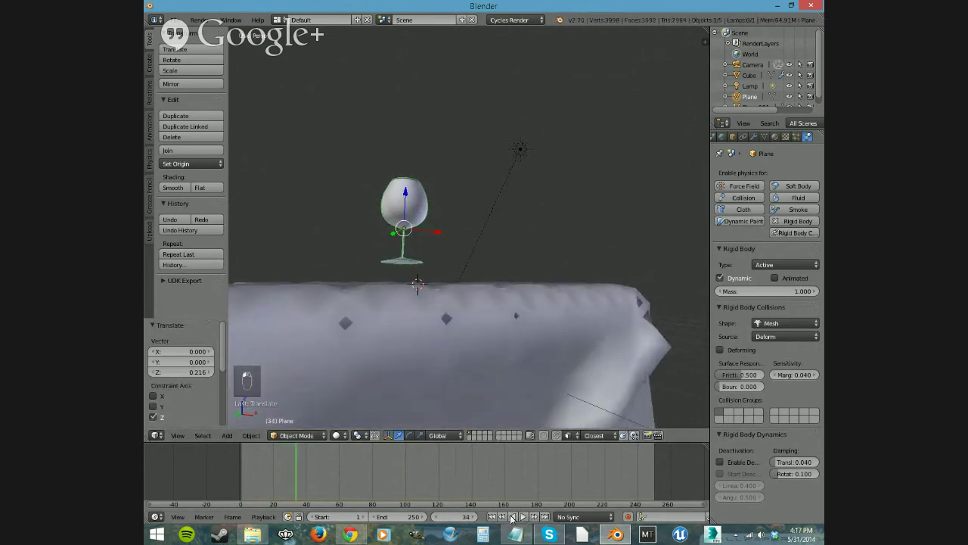
pyautogui.moveTo(440, 519); pyautogui.dragTo(421, 519)
# Lower the wine glass back onto the tablecloth and shift it toward a table corner, including about 1.065 along X.
pyautogui.moveTo(522, 339); pyautogui.dragTo(492, 362, button='middle')
pyautogui.moveTo(369, 219); pyautogui.dragTo(386, 241)
pyautogui.moveTo(386, 242); pyautogui.dragTo(425, 284, button='middle')
pyautogui.moveTo(424, 284); pyautogui.dragTo(491, 327)
pyautogui.moveTo(577, 340); pyautogui.dragTo(519, 377, button='middle')
pyautogui.moveTo(362, 293); pyautogui.dragTo(387, 309)
pyautogui.moveTo(456, 307); pyautogui.dragTo(560, 299, button='middle')
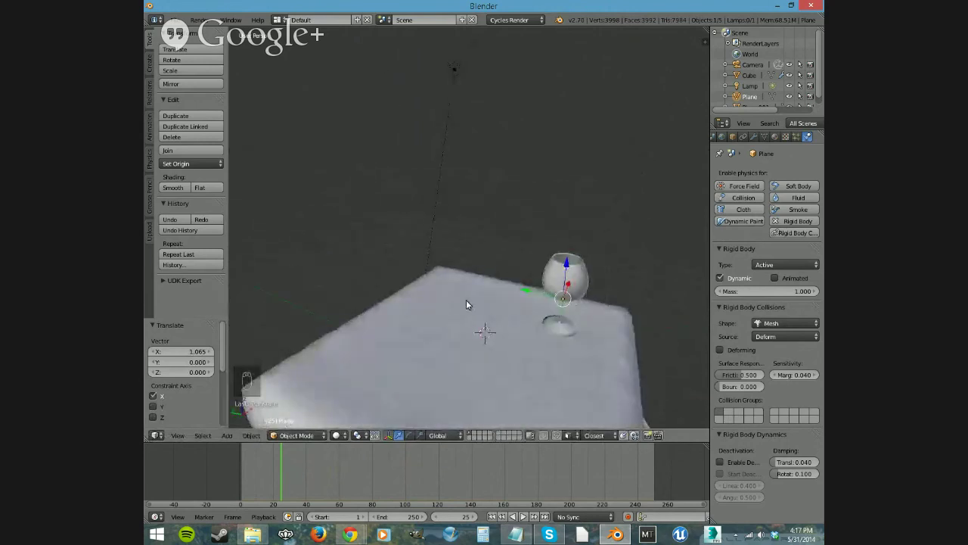
# Add a new plane mesh in the front view and delete all its vertices in Edit Mode.
pyautogui.press('KP_7')
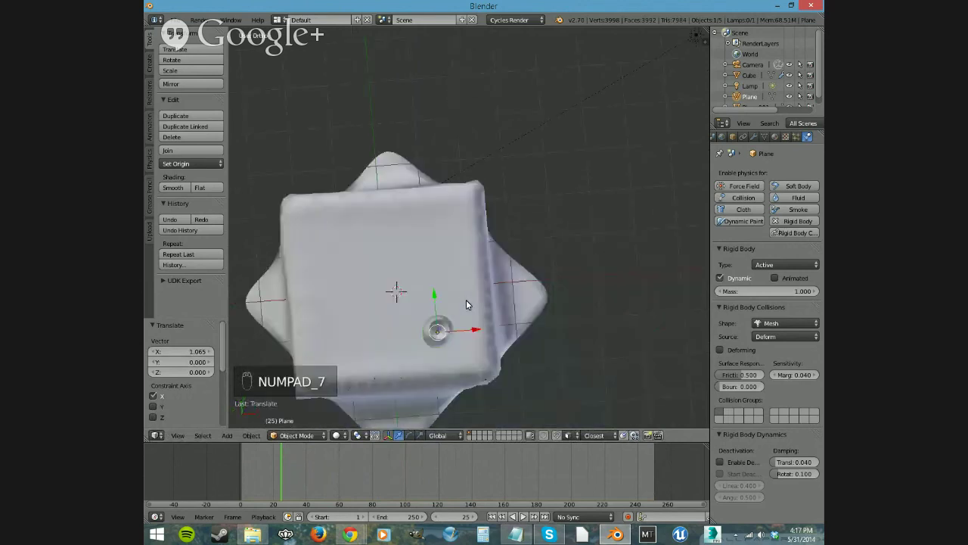
pyautogui.press('KP_1')
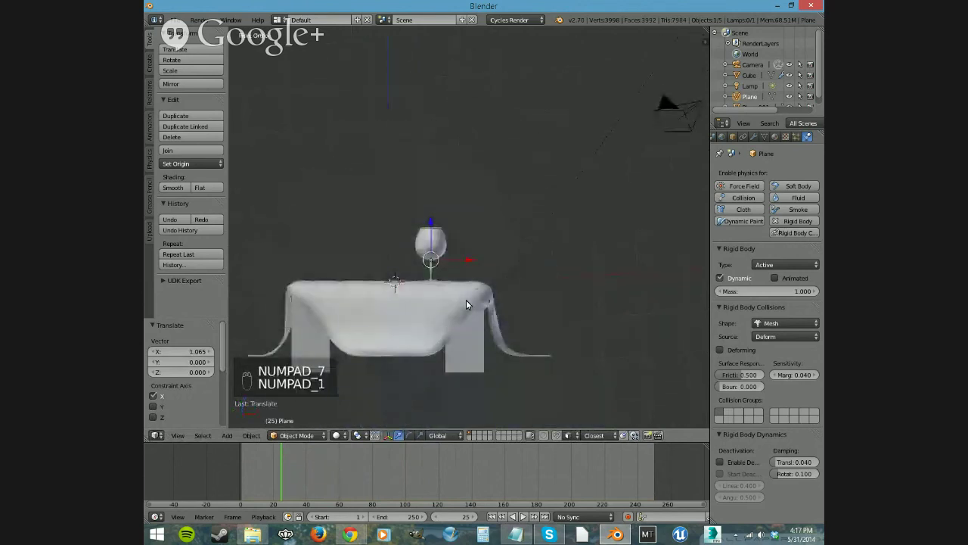
pyautogui.press('KP_3')
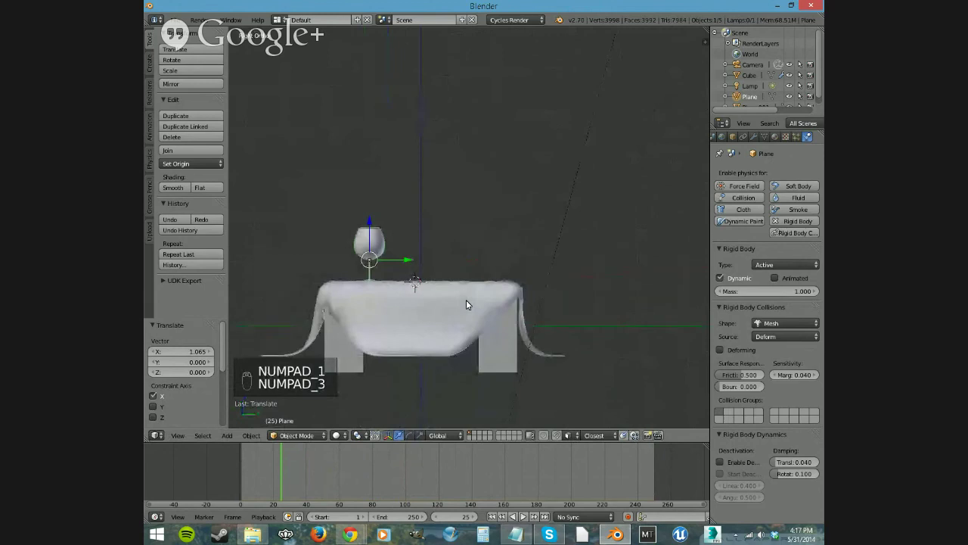
pyautogui.press('KP_1')
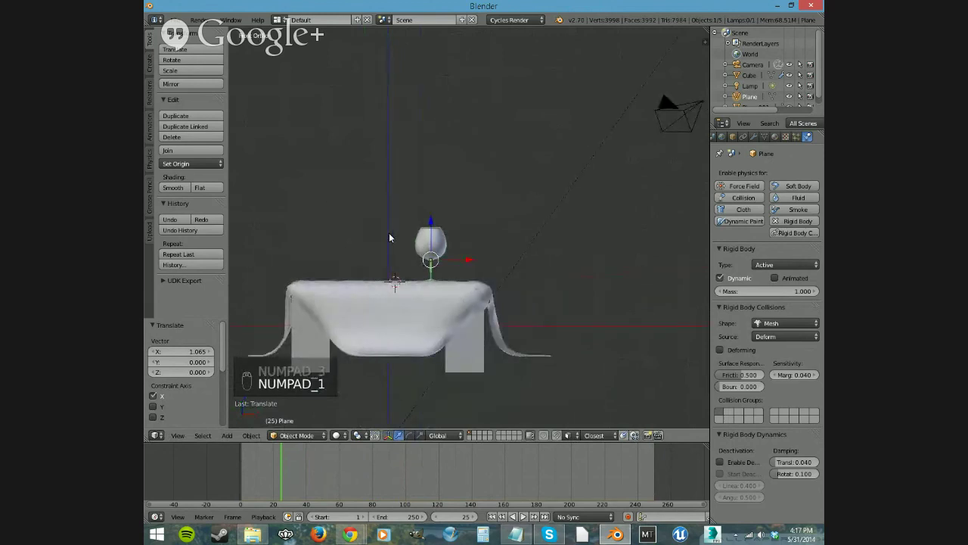
pyautogui.hotkey('shift', 'a')
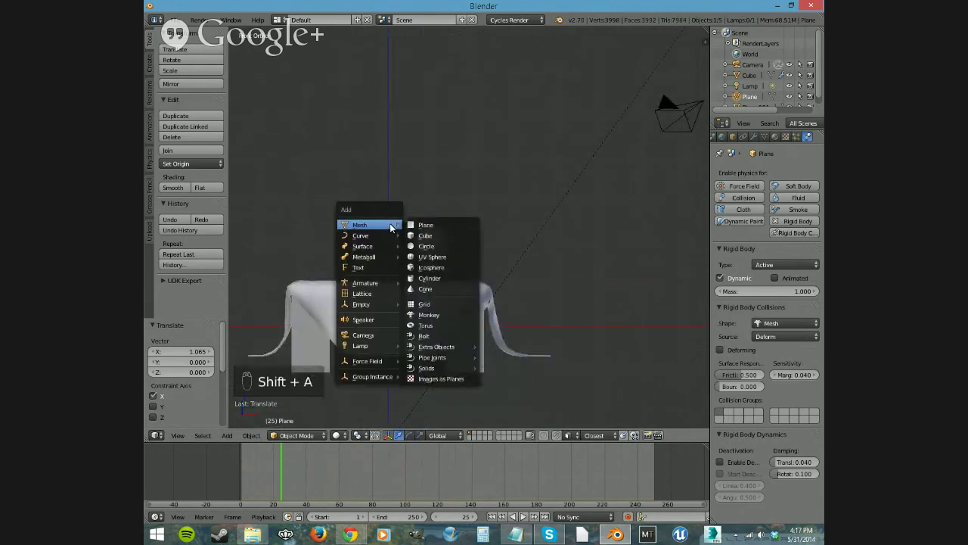
pyautogui.click(417, 222)
pyautogui.press('Tab')
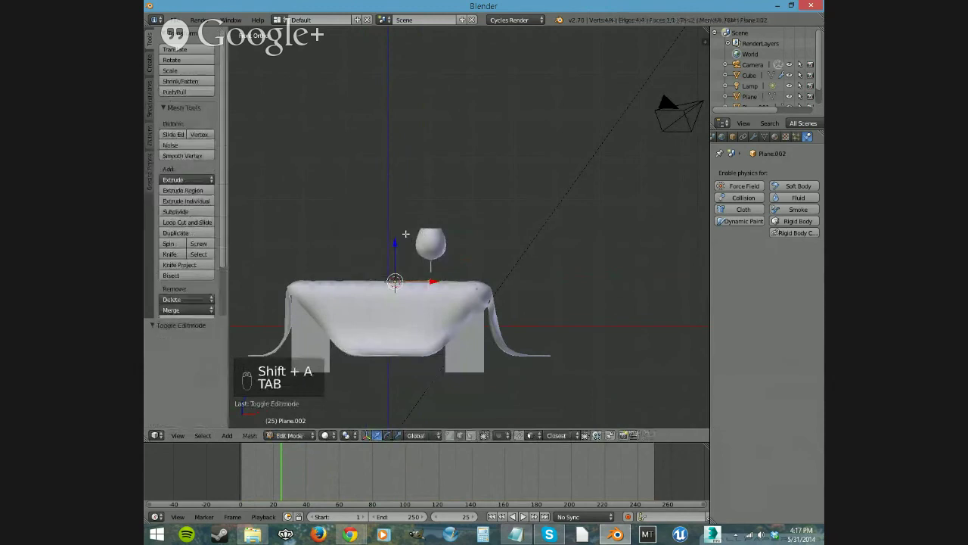
pyautogui.press('Delete')
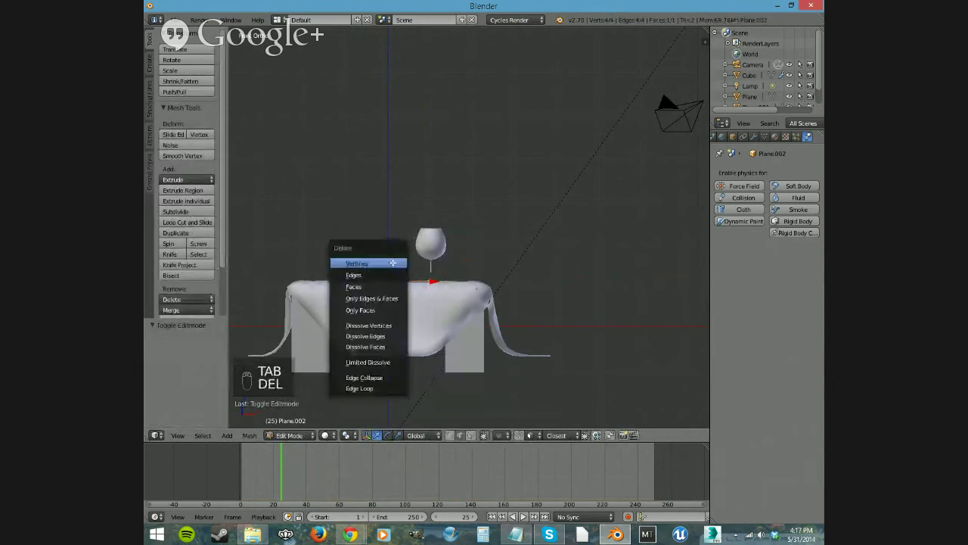
pyautogui.click(393, 262)
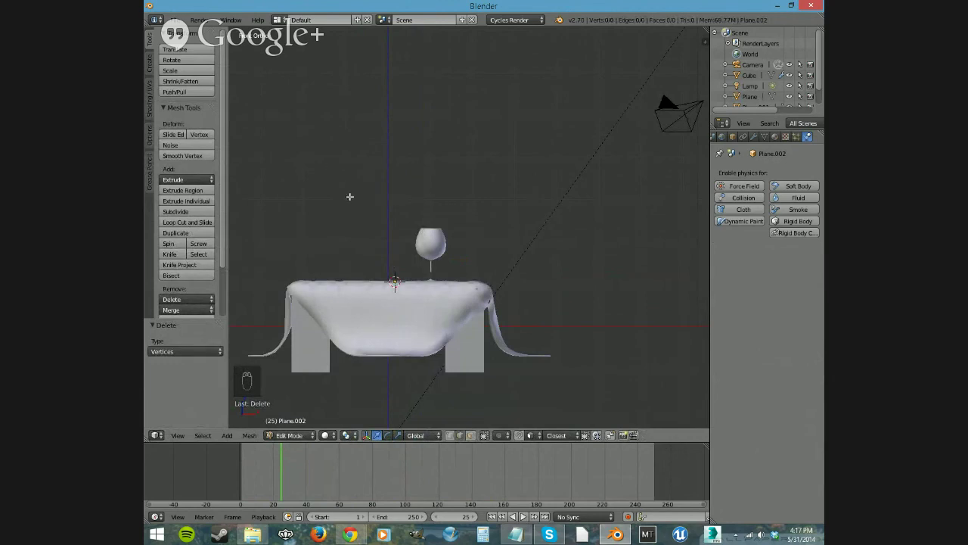
# Draw a thin, stepped half cross-section of a plate, vertex by vertex, above the tablecloth beside the wine glass.
pyautogui.keyDown('ctrl'); pyautogui.click(387, 229); pyautogui.keyUp('ctrl')
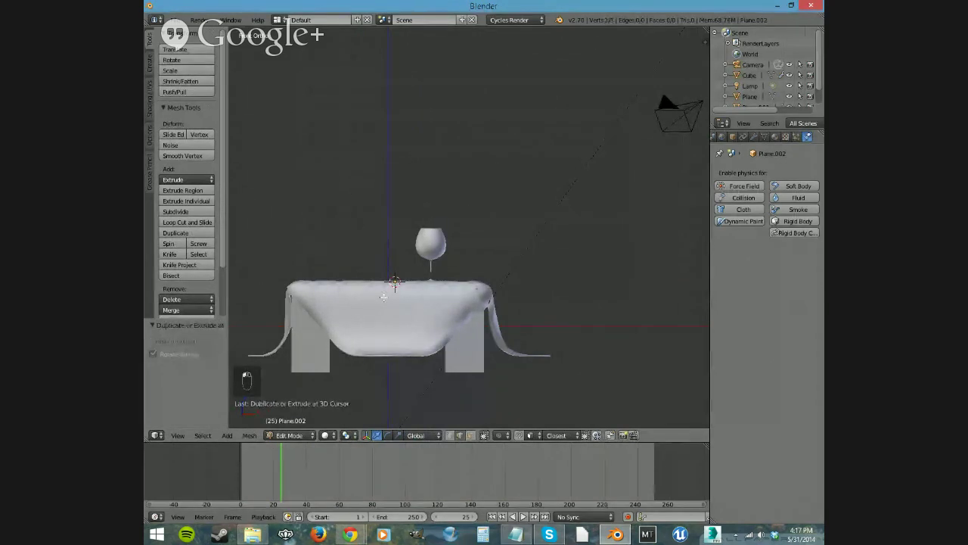
pyautogui.scroll(3, 366, 275)
pyautogui.keyDown('shift'); pyautogui.moveTo(356, 280); pyautogui.dragTo(527, 292, button='middle'); pyautogui.keyUp('shift')
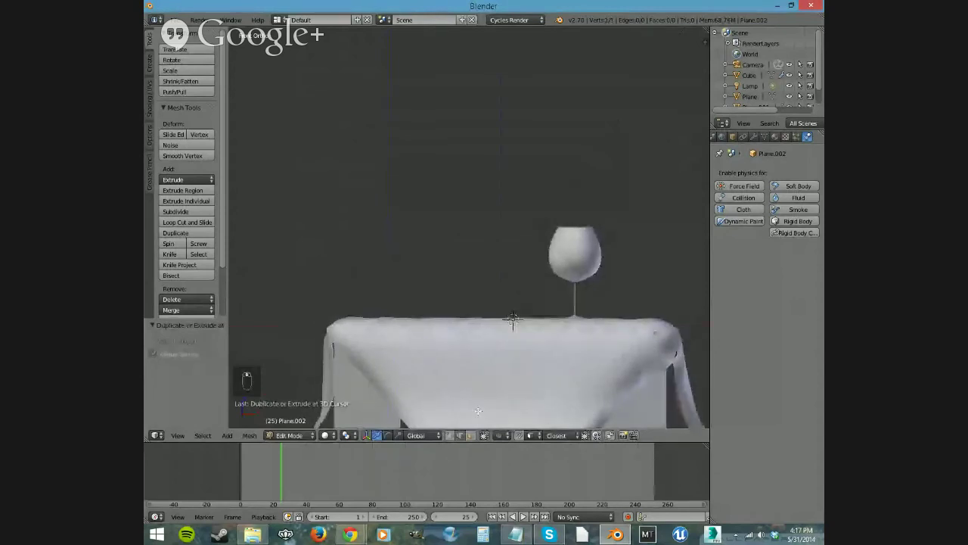
pyautogui.click(450, 436)
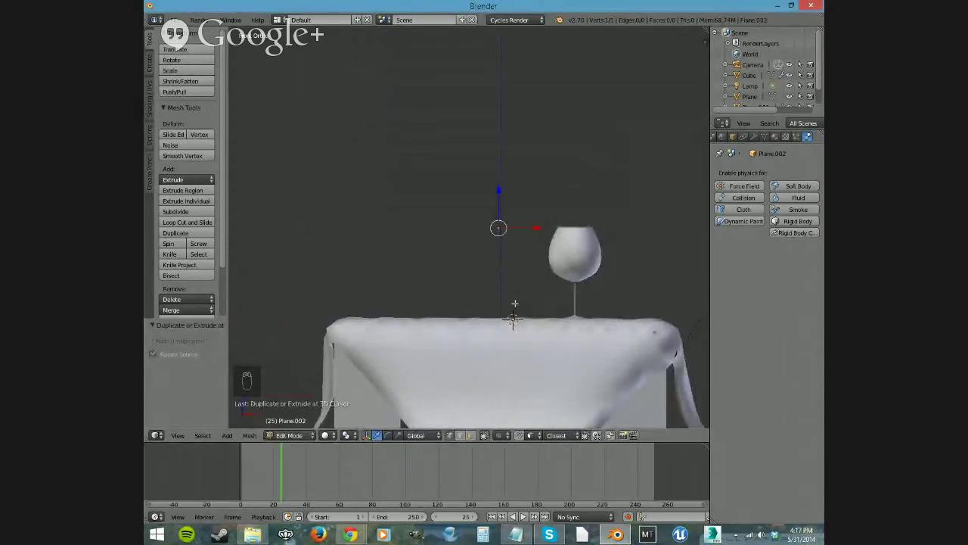
pyautogui.keyDown('ctrl'); pyautogui.click(460, 228); pyautogui.keyUp('ctrl')
pyautogui.click(367, 436)
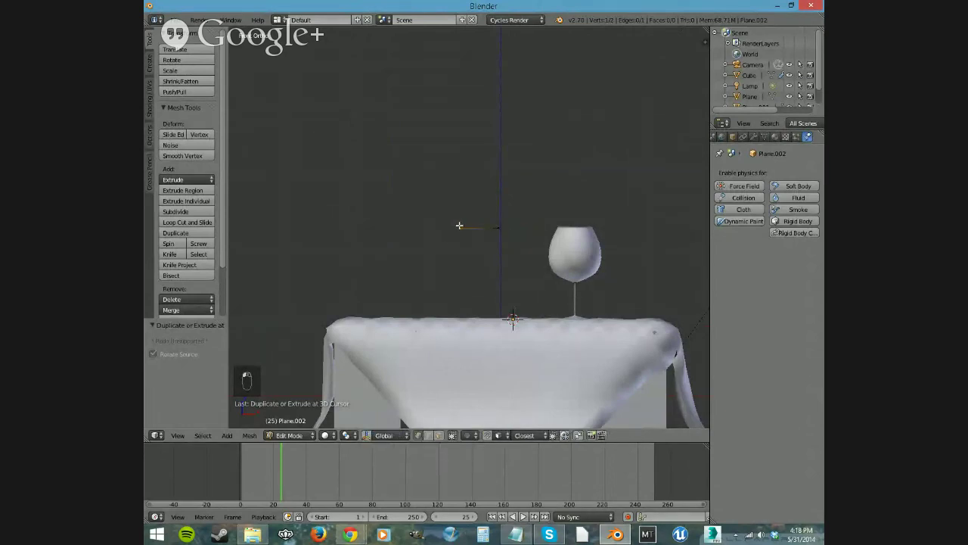
pyautogui.keyDown('ctrl'); pyautogui.click(389, 214); pyautogui.keyUp('ctrl')
# Snap the 3D cursor to the plate profile's lower vertex at its inner, center end.
pyautogui.rightClick(499, 230)
pyautogui.hotkey('shift', 's')
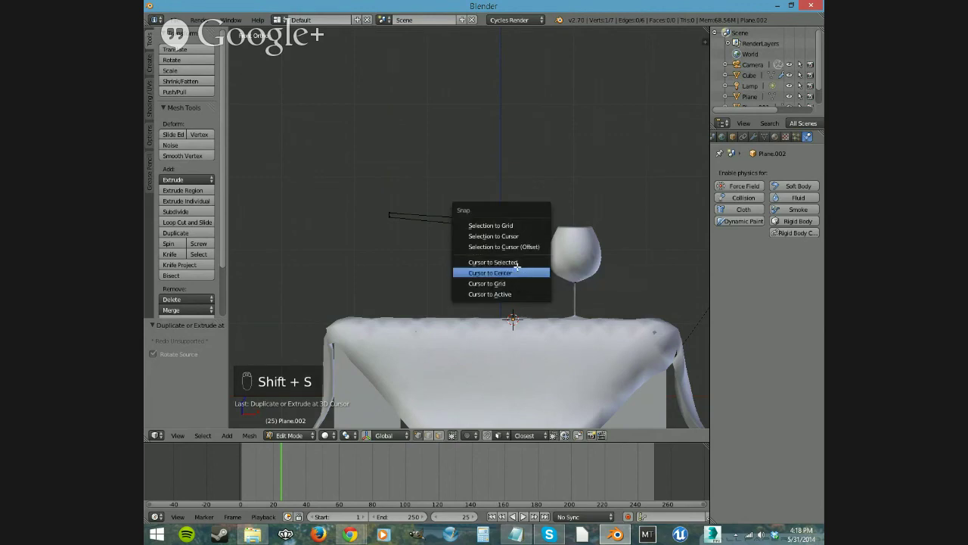
pyautogui.click(520, 266)
pyautogui.hotkey('shift', 's')
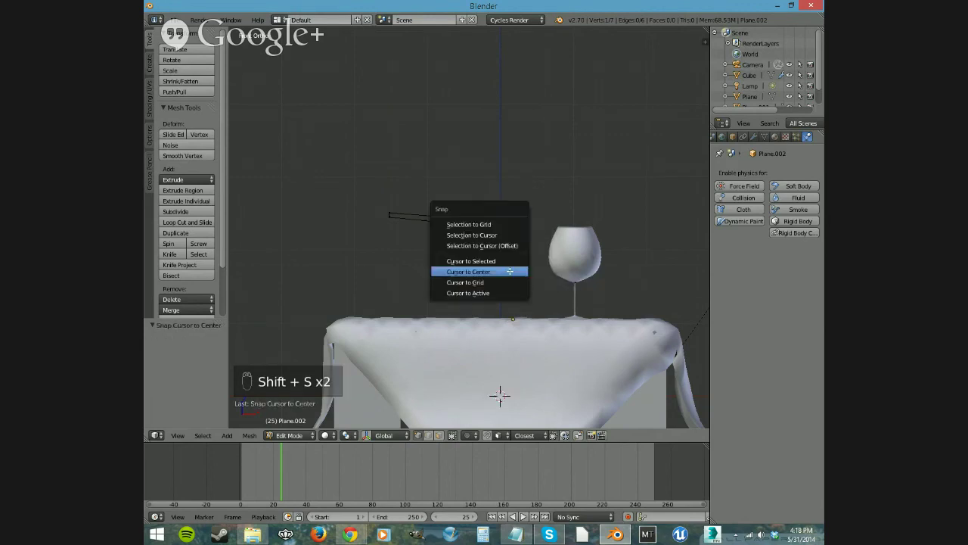
pyautogui.click(509, 262)
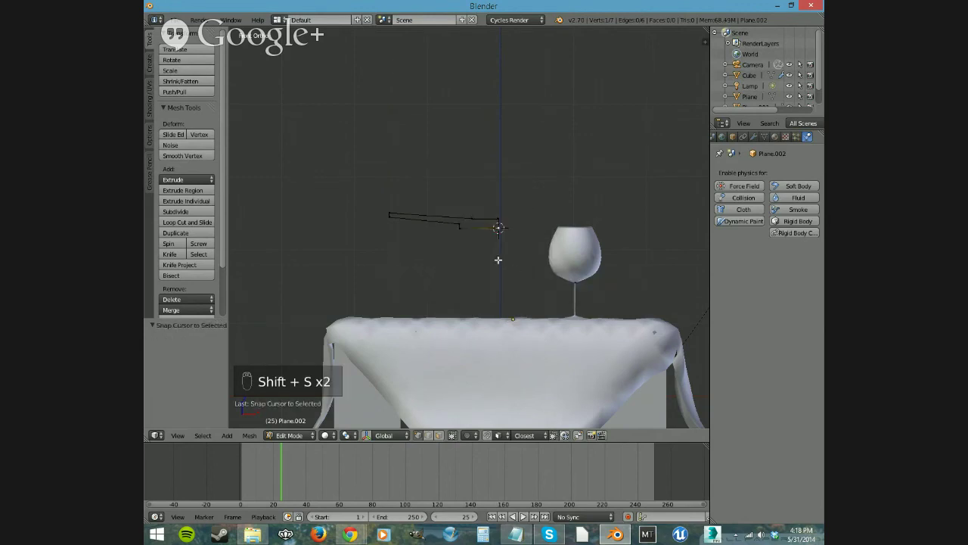
# Spin the entire plate profile 360° around the 3D cursor, with the axis set to X 0, Y 0, Z 1.
pyautogui.press('a')
pyautogui.press('a')
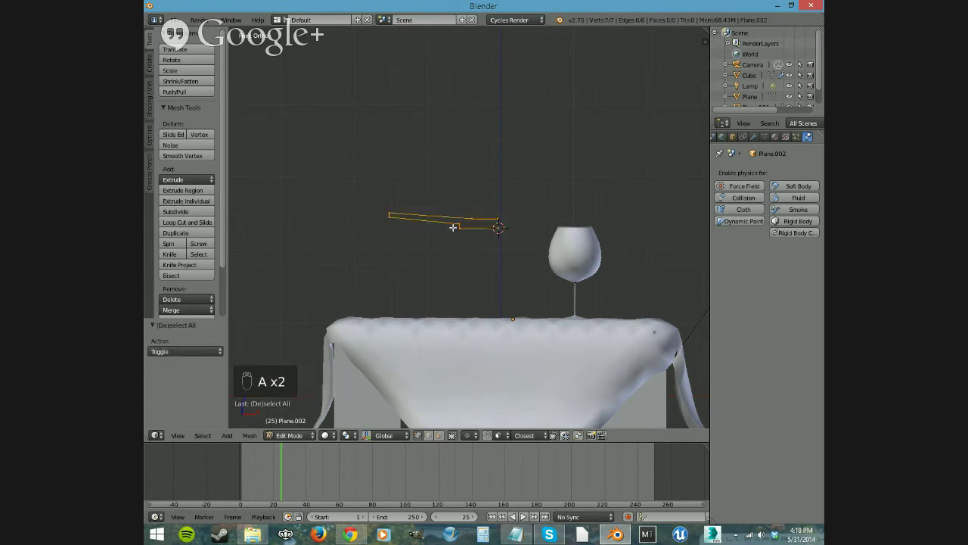
pyautogui.click(170, 243)
pyautogui.scroll(-3, 182, 370)
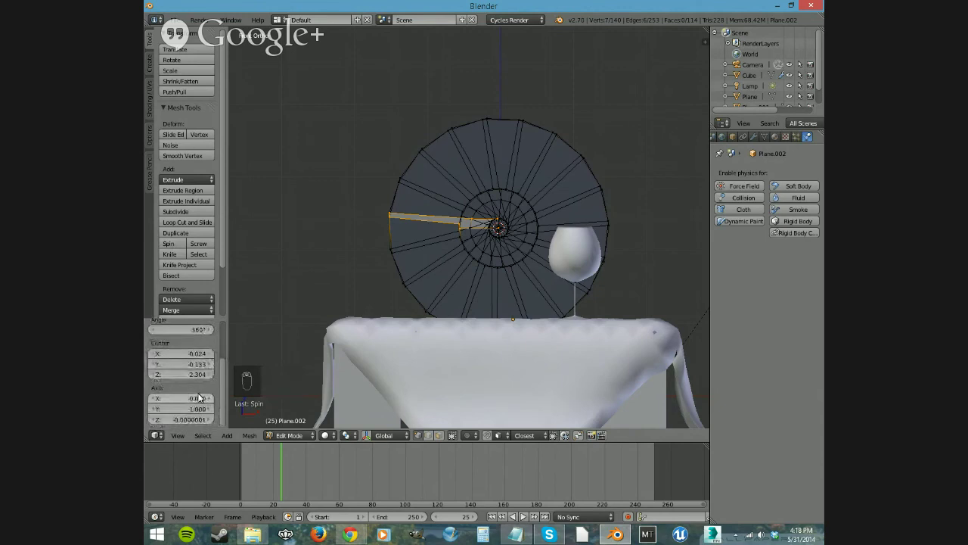
pyautogui.click(199, 398)
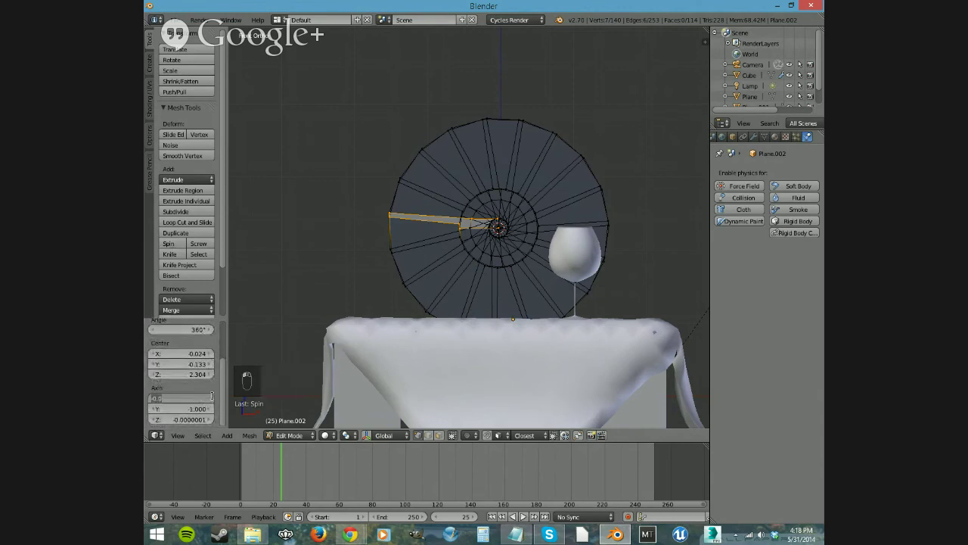
pyautogui.write('0')
pyautogui.press('Tab')
pyautogui.write('0')
pyautogui.press('Tab')
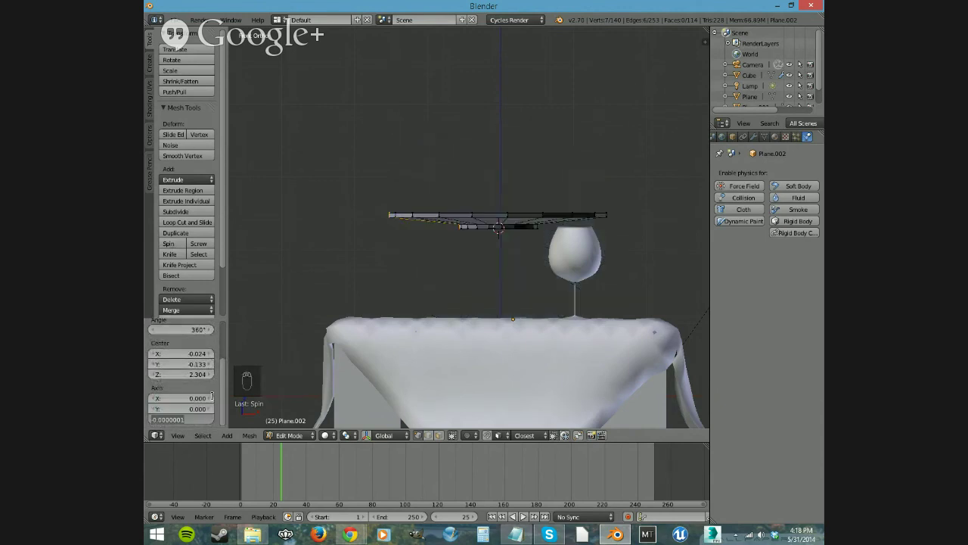
pyautogui.write('1')
pyautogui.press('Return')
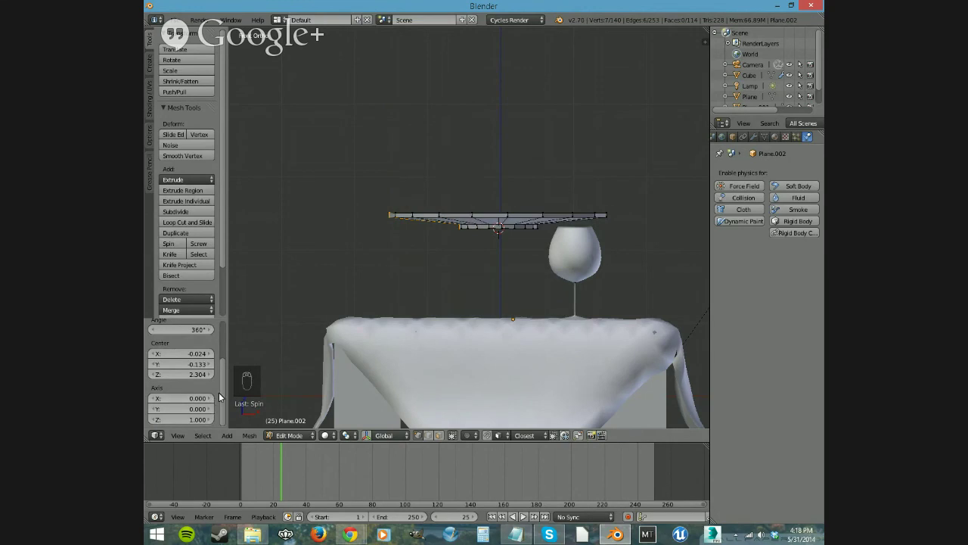
# Set the plate's spin to 20 steps.
pyautogui.moveTo(219, 397); pyautogui.dragTo(234, 326)
pyautogui.scroll(2, 219, 348)
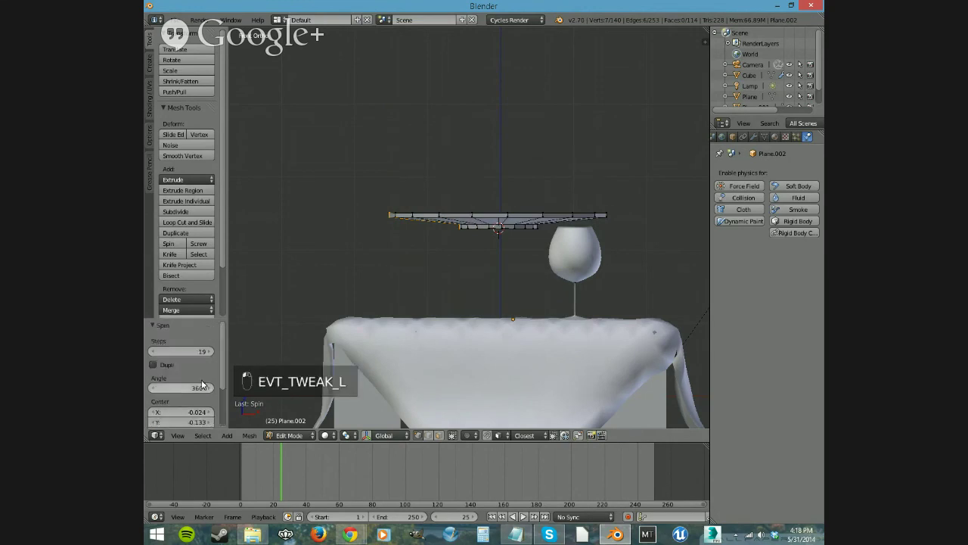
pyautogui.click(211, 353)
pyautogui.moveTo(506, 281); pyautogui.dragTo(439, 335, button='middle')
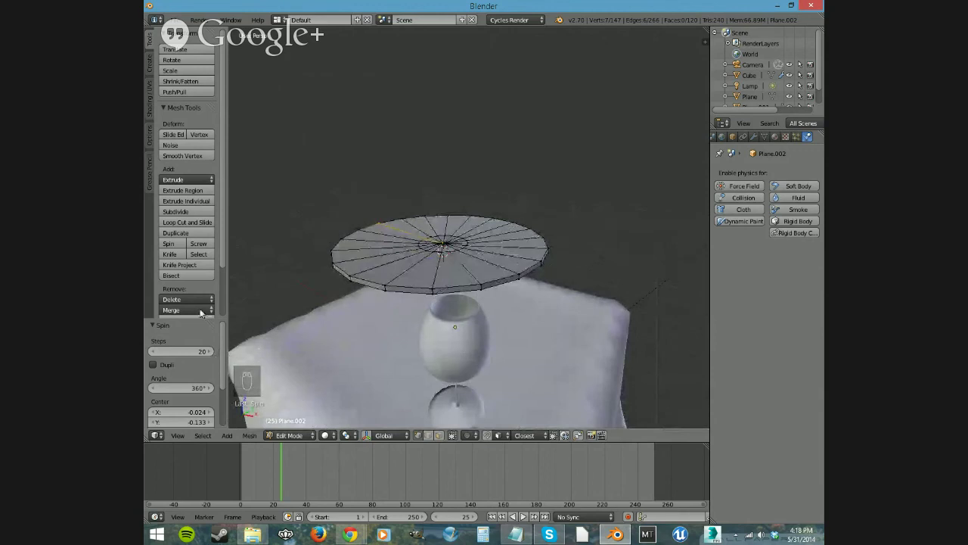
# Select the whole plate mesh and remove its doubled vertices.
pyautogui.scroll(-3, 192, 287)
pyautogui.press('a')
pyautogui.press('a')
pyautogui.press('a')
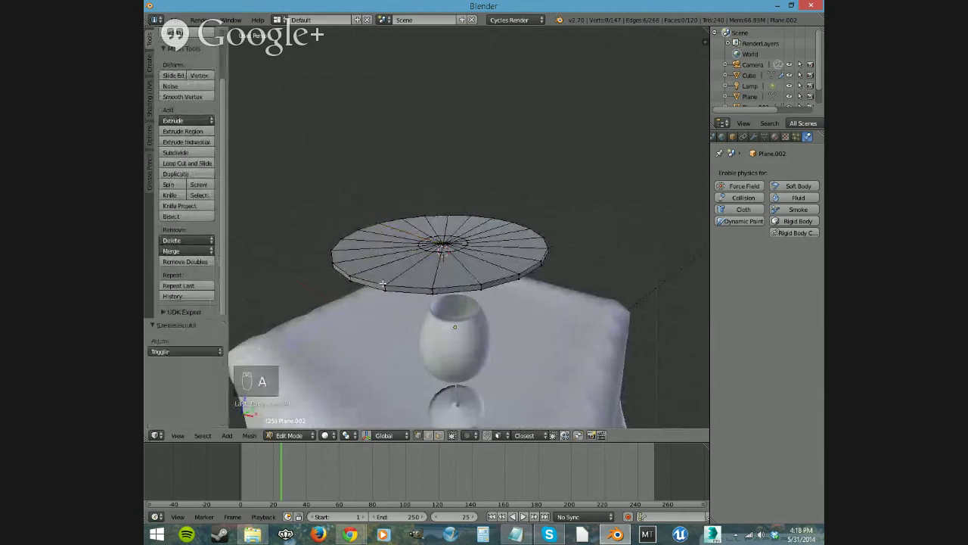
pyautogui.click(185, 262)
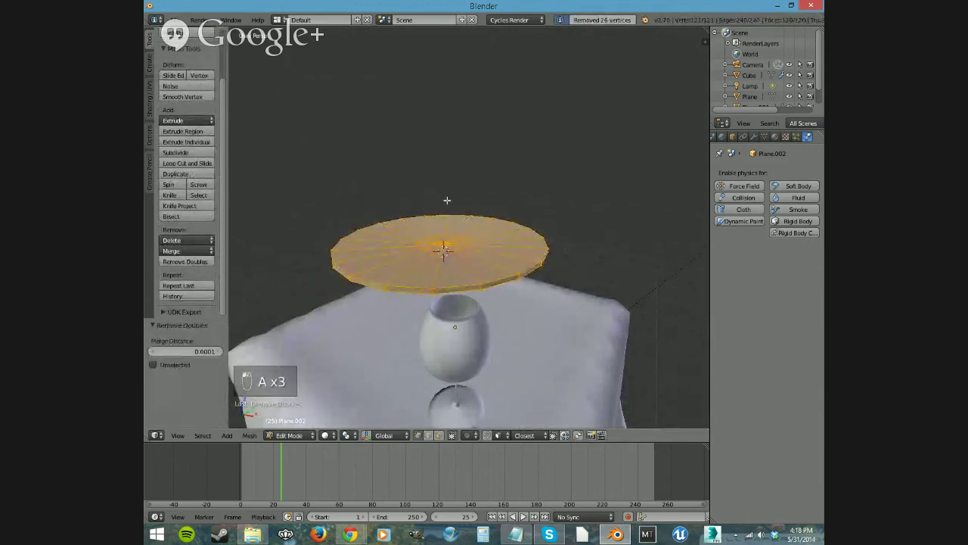
pyautogui.moveTo(446, 201); pyautogui.dragTo(499, 204, button='middle')
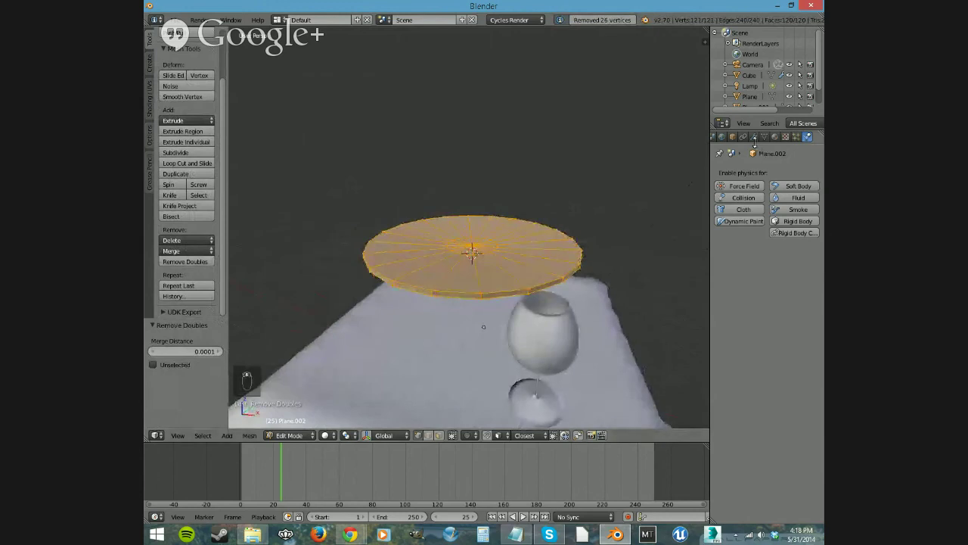
# Add a Catmull-Clark Subdivision Surface modifier to the plate with 2 view subdivisions, and apply it in Object Mode.
pyautogui.click(754, 136)
pyautogui.click(766, 172)
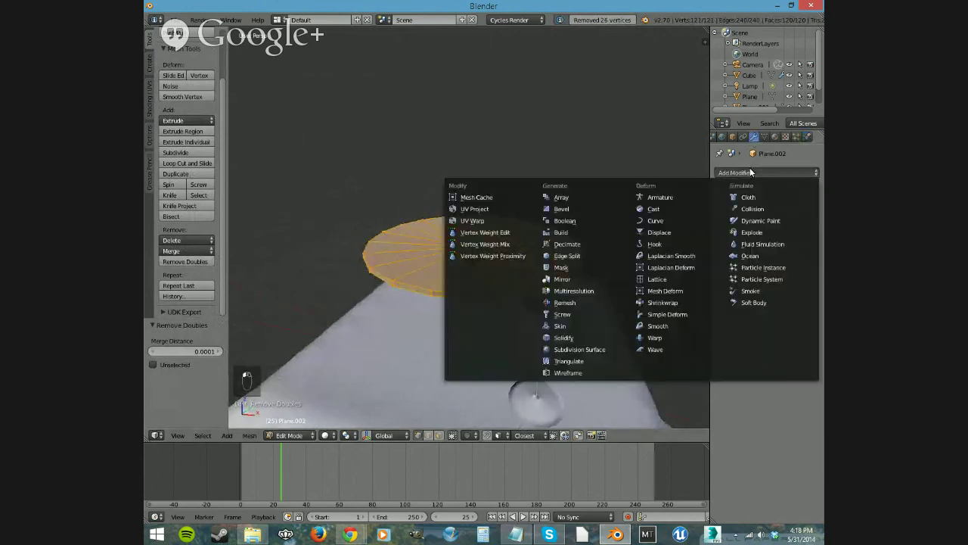
pyautogui.click(579, 348)
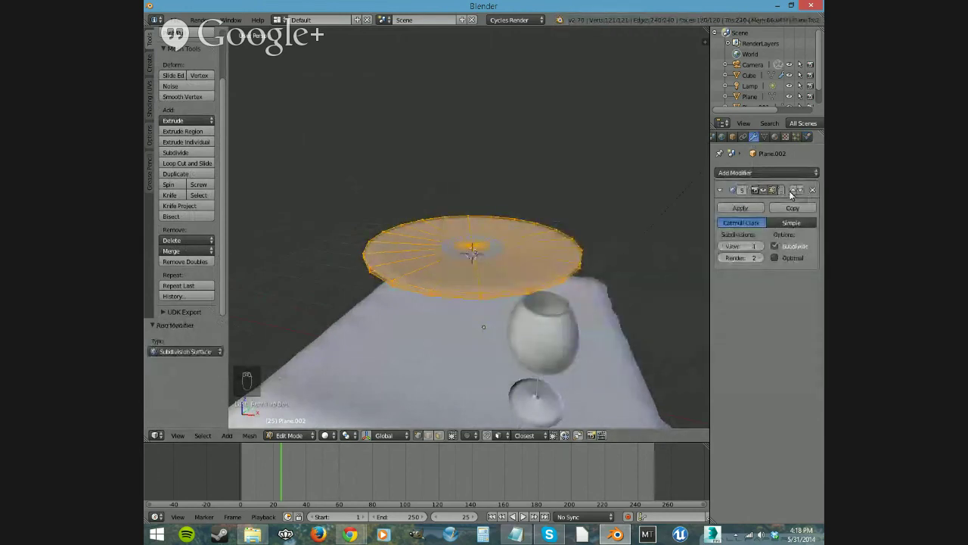
pyautogui.click(787, 190)
pyautogui.moveTo(403, 330); pyautogui.dragTo(408, 352, button='middle')
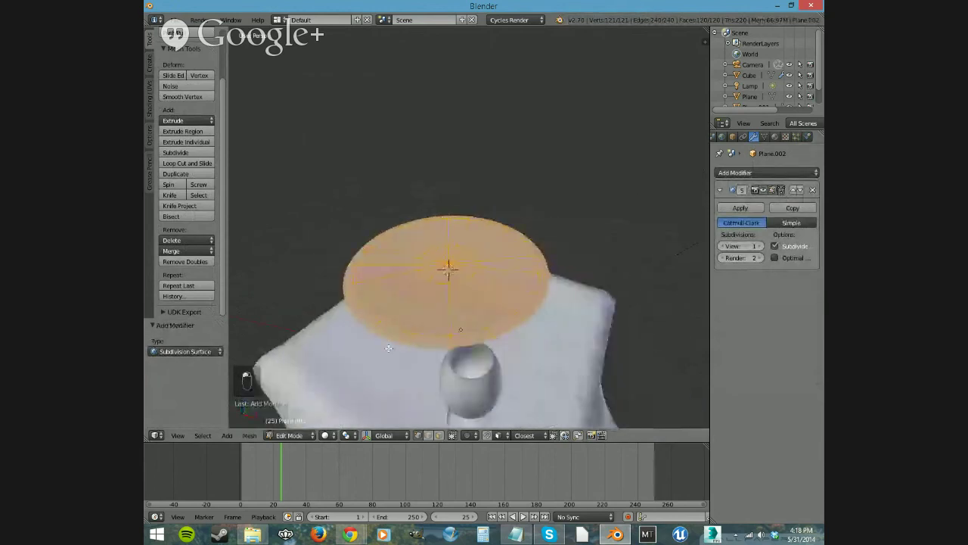
pyautogui.click(760, 247)
pyautogui.moveTo(454, 303)
pyautogui.mouseDown(button='middle')
pyautogui.moveTo(465, 282)
pyautogui.moveTo(444, 268)
pyautogui.moveTo(428, 274)
pyautogui.moveTo(460, 315)
pyautogui.mouseUp(button='middle')
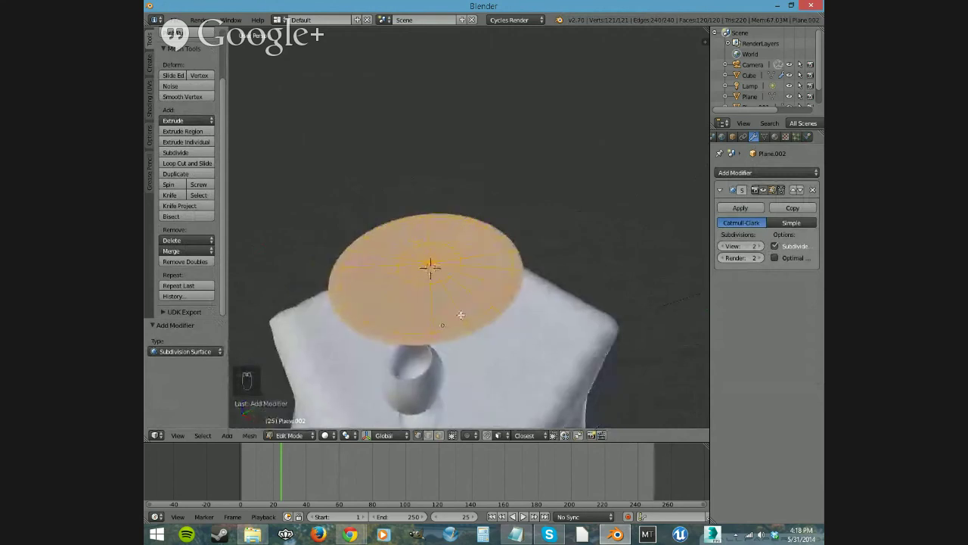
pyautogui.press('Tab')
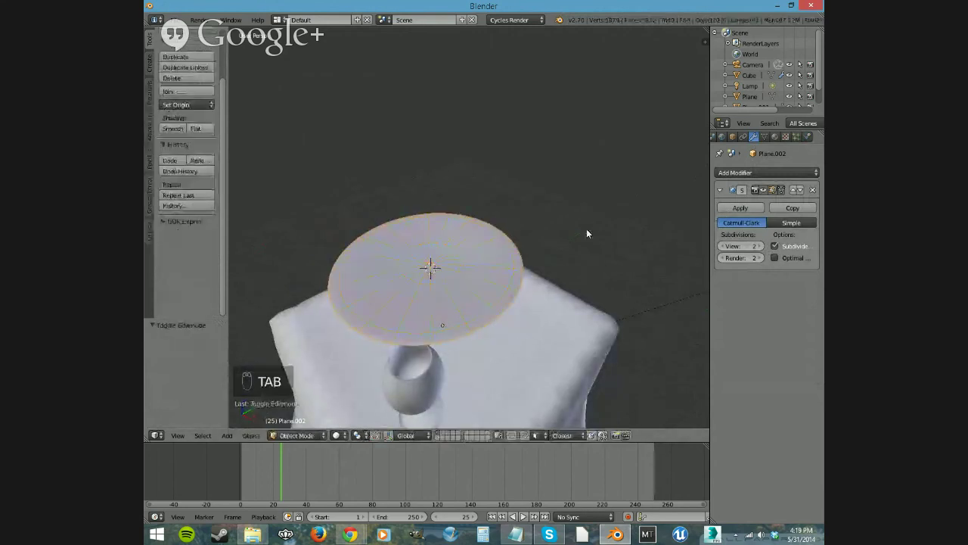
pyautogui.click(740, 207)
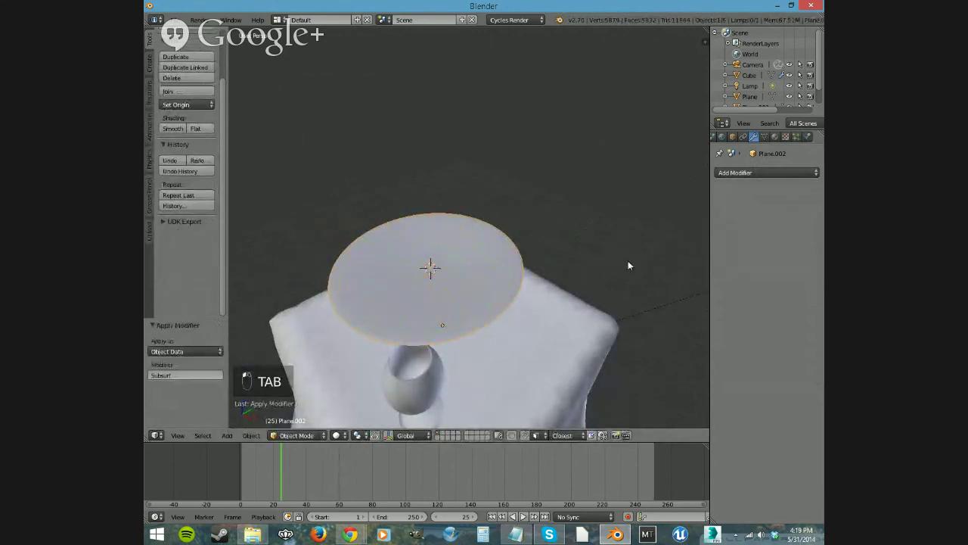
# Scale the plate by about 0.540 and set its origin to its geometry.
pyautogui.press('s')
pyautogui.click(549, 222)
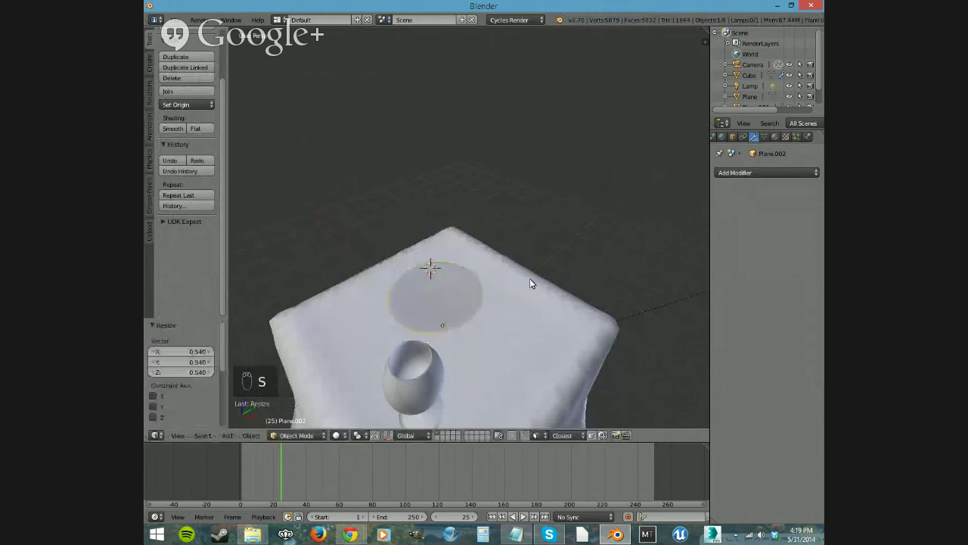
pyautogui.moveTo(530, 280); pyautogui.dragTo(415, 291, button='middle')
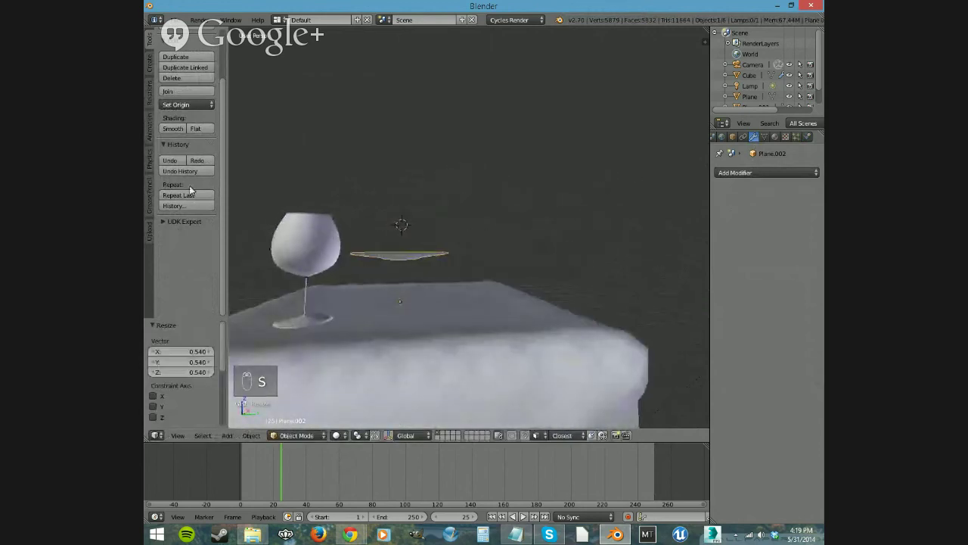
pyautogui.scroll(3, 209, 249)
pyautogui.click(196, 162)
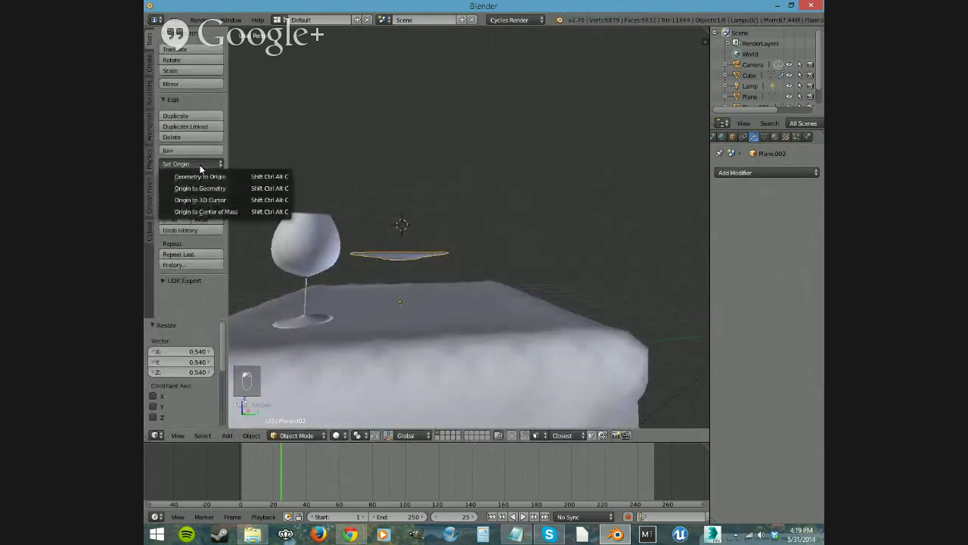
pyautogui.click(206, 189)
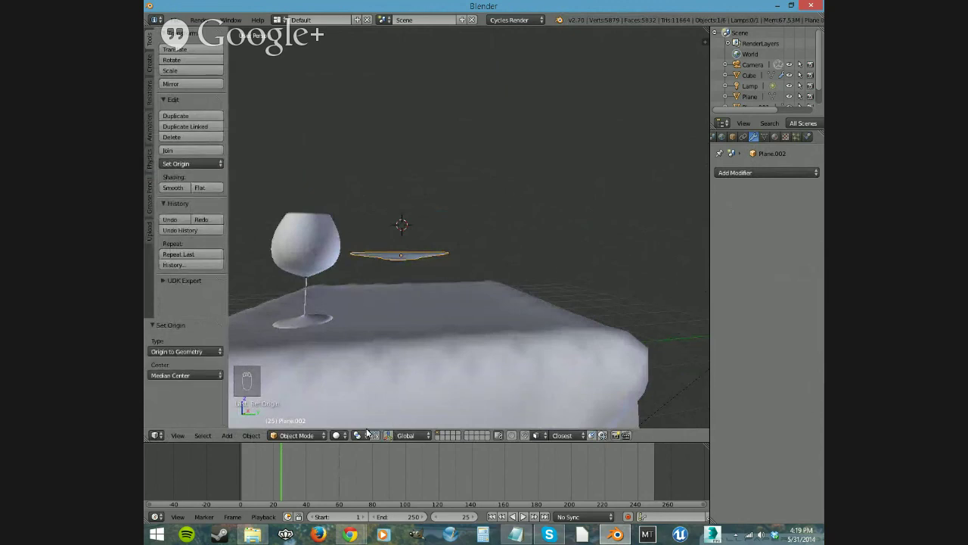
# Lower the plate onto the tablecloth and move it about 0.937 along X, beside the wine glass.
pyautogui.click(390, 435)
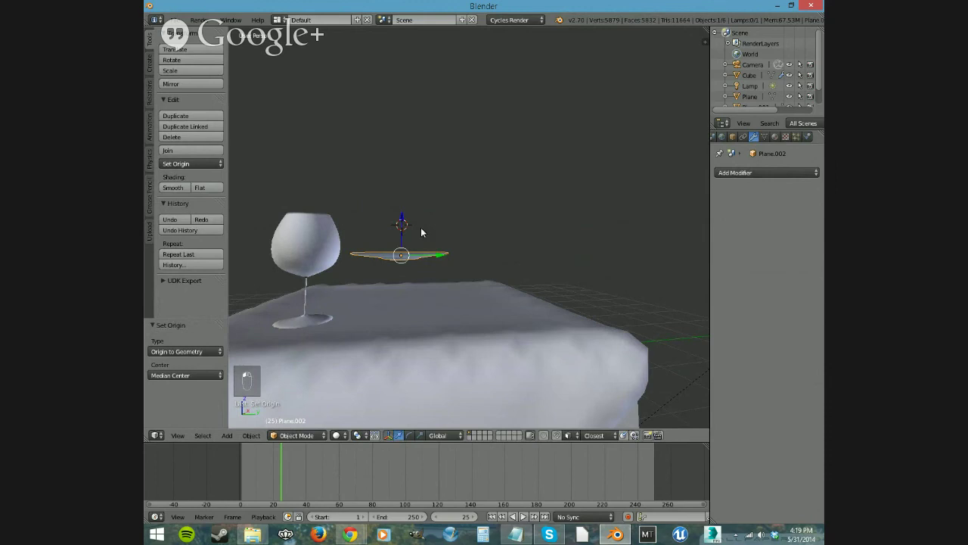
pyautogui.moveTo(463, 287); pyautogui.dragTo(454, 335, button='middle')
pyautogui.moveTo(397, 241); pyautogui.dragTo(423, 261)
pyautogui.moveTo(451, 357); pyautogui.dragTo(454, 307, button='middle')
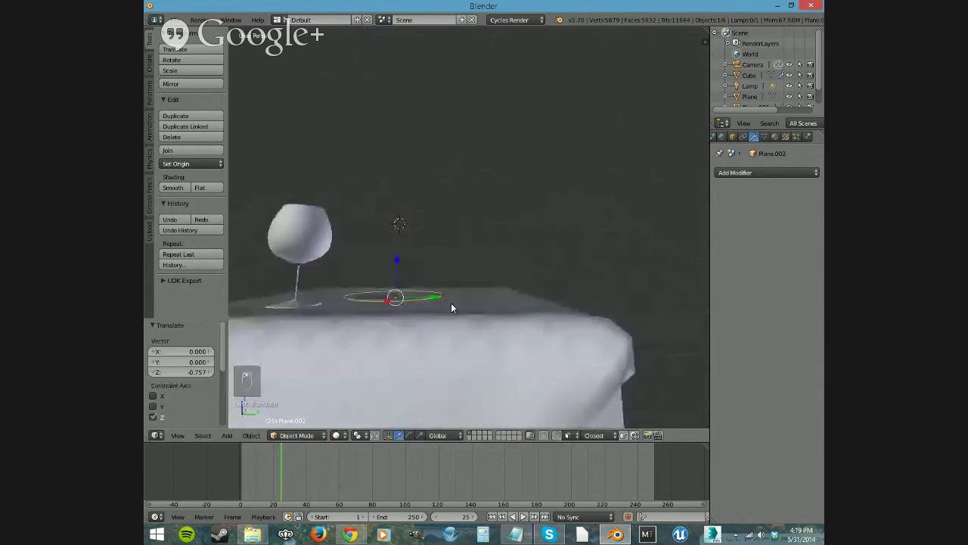
pyautogui.moveTo(397, 260); pyautogui.dragTo(409, 258)
pyautogui.moveTo(432, 327); pyautogui.dragTo(391, 309, button='middle')
pyautogui.moveTo(390, 309)
pyautogui.mouseDown()
pyautogui.moveTo(402, 338)
pyautogui.moveTo(395, 327)
pyautogui.mouseUp()
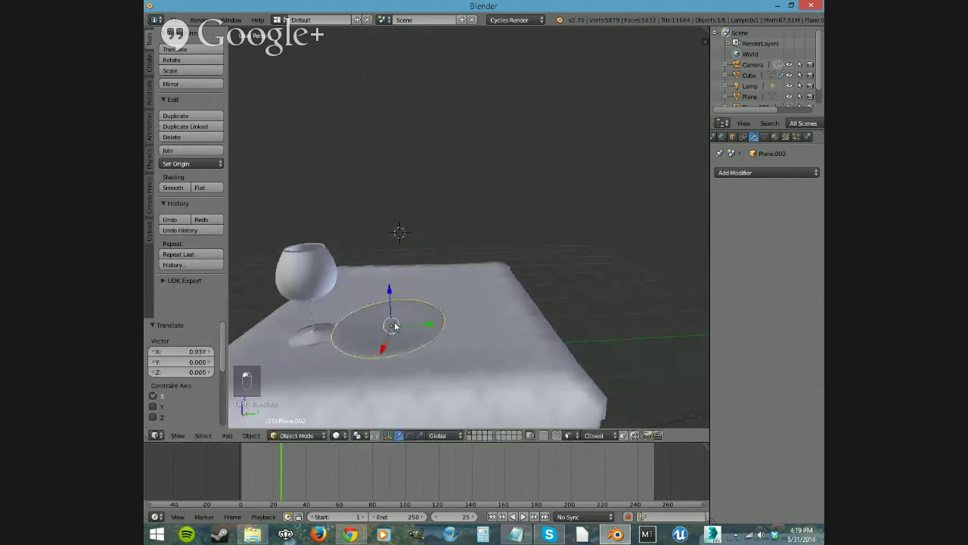
# Create a new material for the plate and replace the timeline with the Node Editor.
pyautogui.click(775, 137)
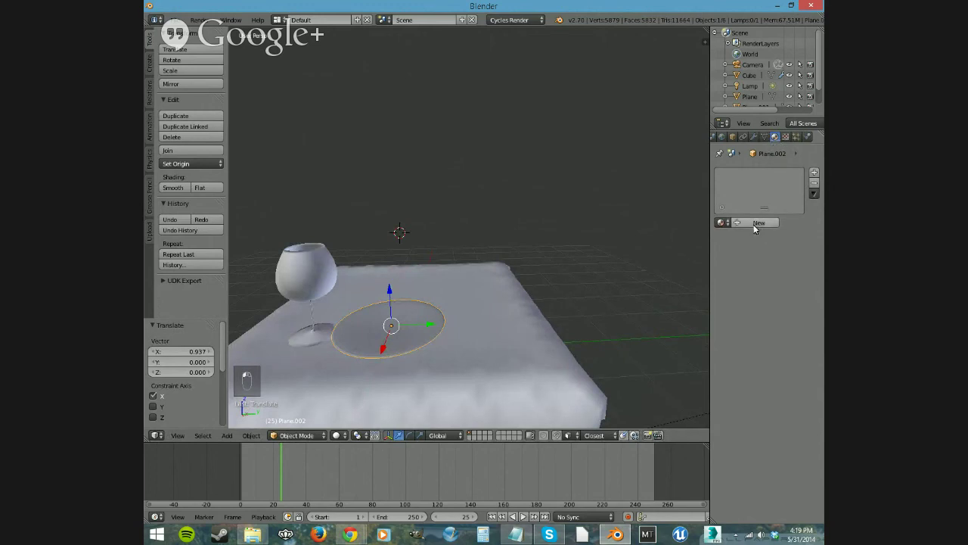
pyautogui.click(755, 224)
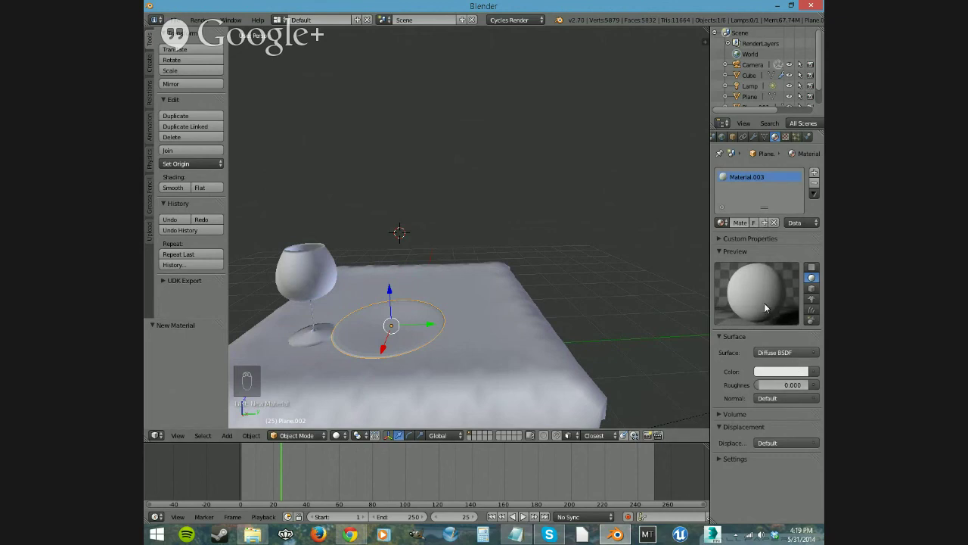
pyautogui.click(156, 518)
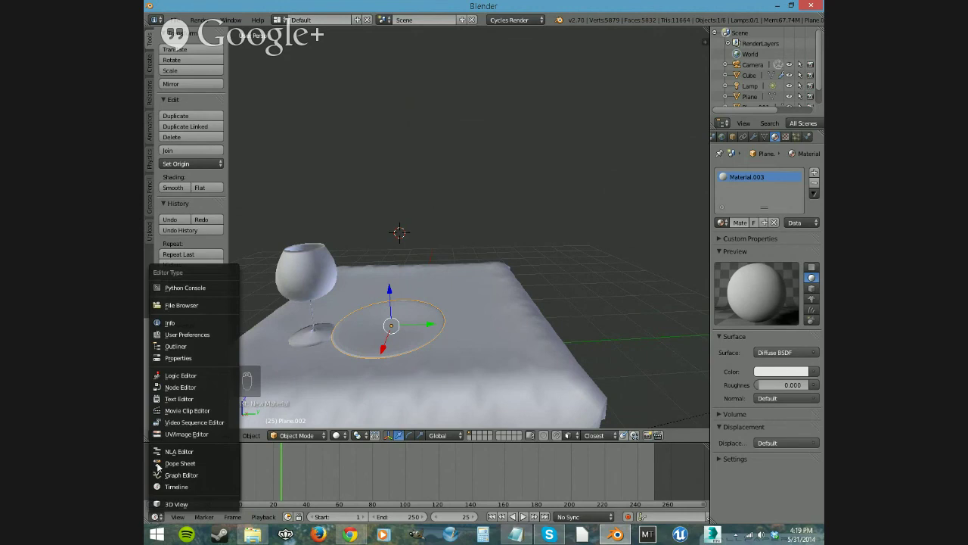
pyautogui.click(186, 387)
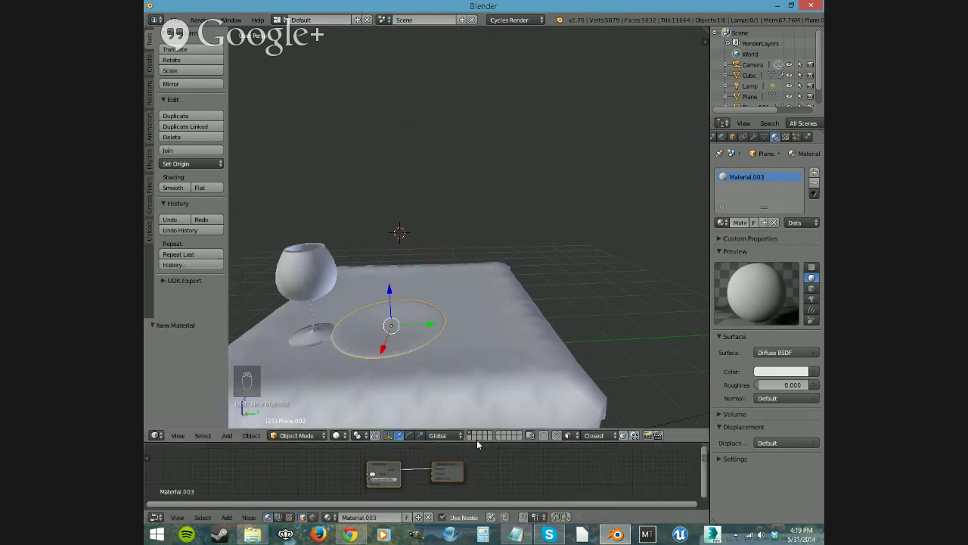
# Enlarge the Node Editor and spread the Diffuse BSDF and Material Output nodes apart.
pyautogui.moveTo(477, 445); pyautogui.dragTo(469, 351)
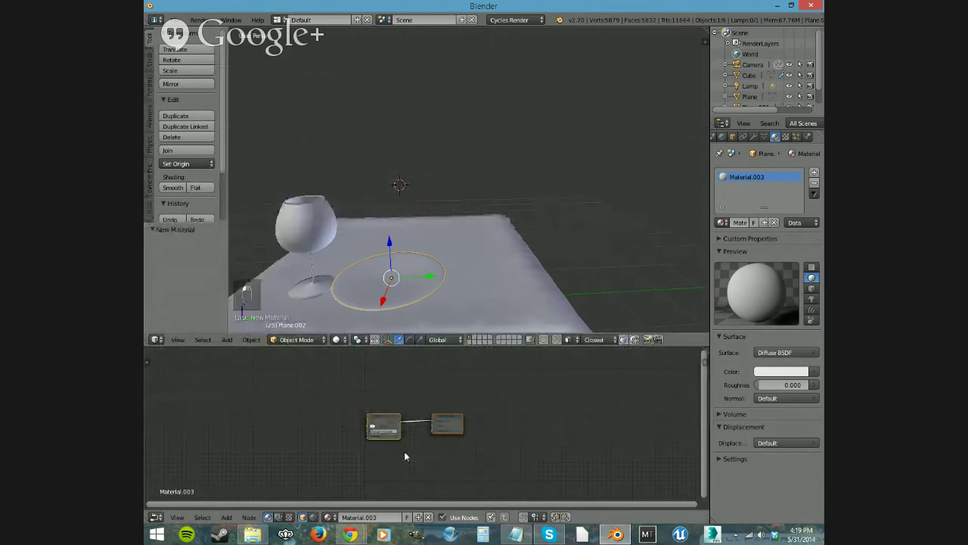
pyautogui.scroll(5, 404, 451)
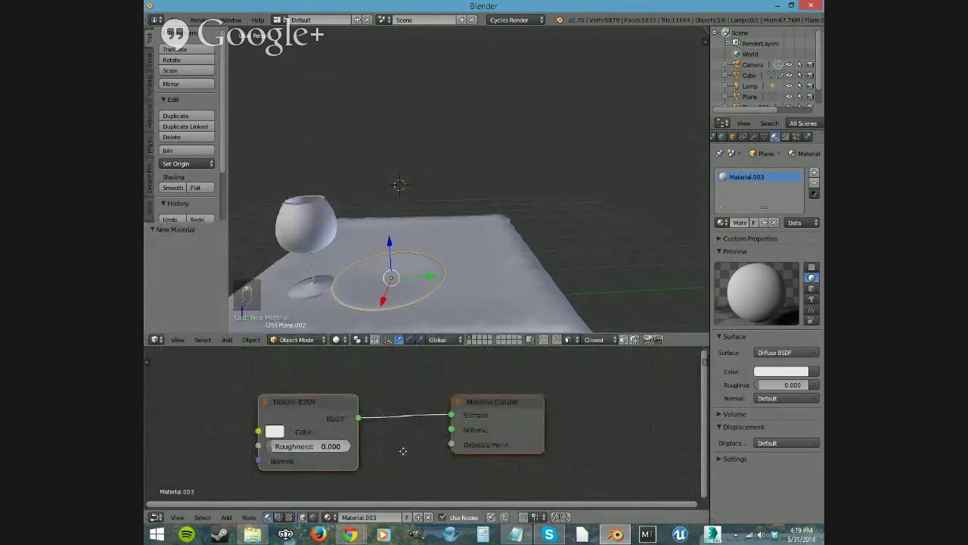
pyautogui.moveTo(403, 450); pyautogui.dragTo(478, 441, button='middle')
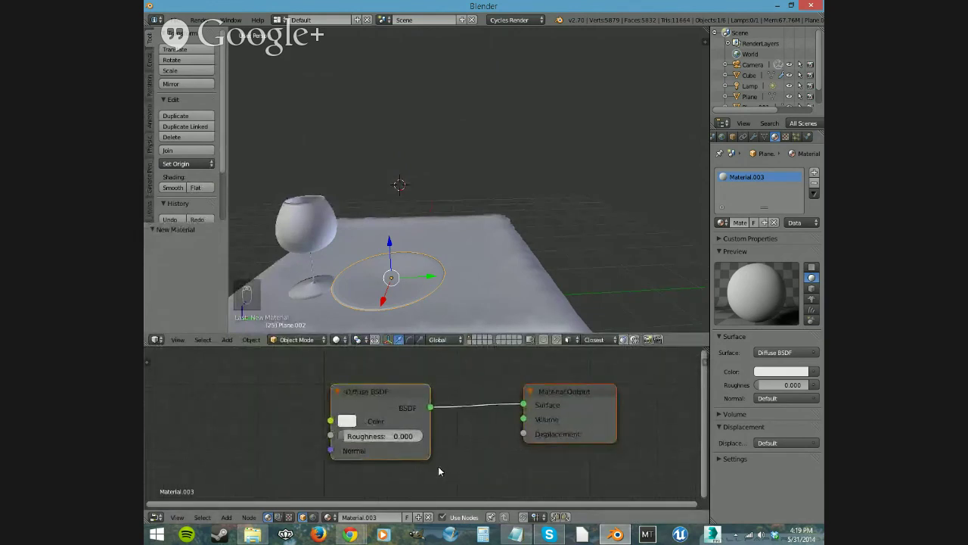
pyautogui.moveTo(376, 398); pyautogui.dragTo(239, 393)
pyautogui.scroll(-1, 385, 411)
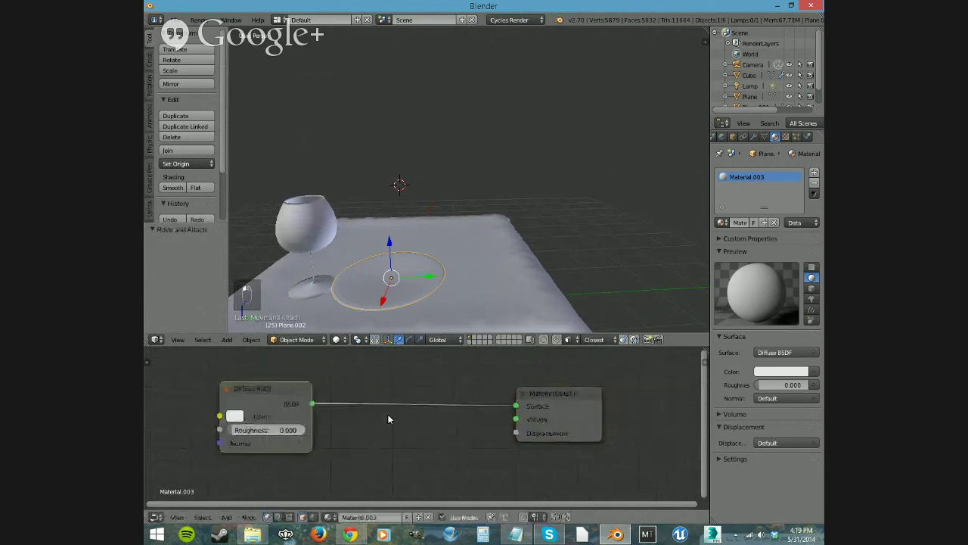
pyautogui.moveTo(567, 401); pyautogui.dragTo(653, 404)
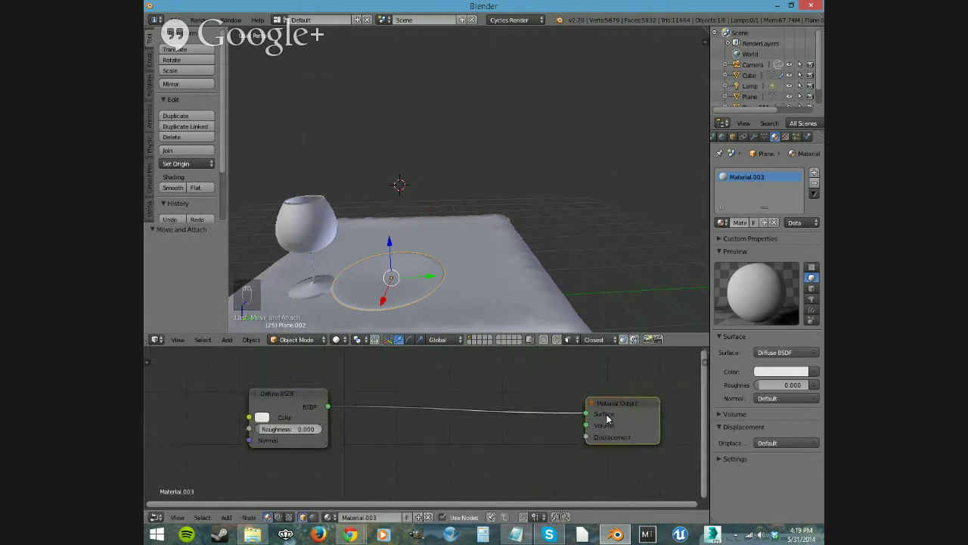
# Show the scene in rendered shading and insert a Mix Shader between the Diffuse BSDF and Material Output nodes.
pyautogui.moveTo(510, 245); pyautogui.dragTo(585, 210, button='middle')
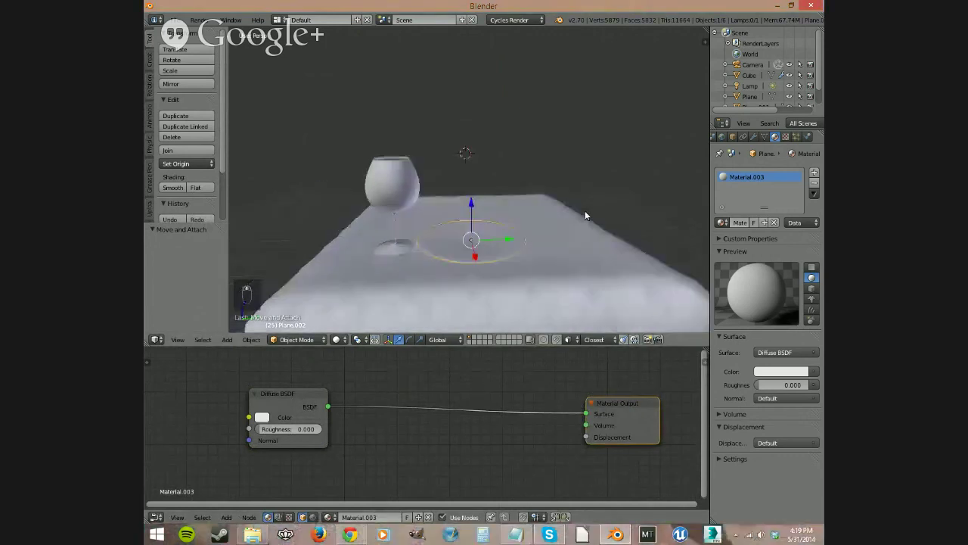
pyautogui.hotkey('shift', 'z')
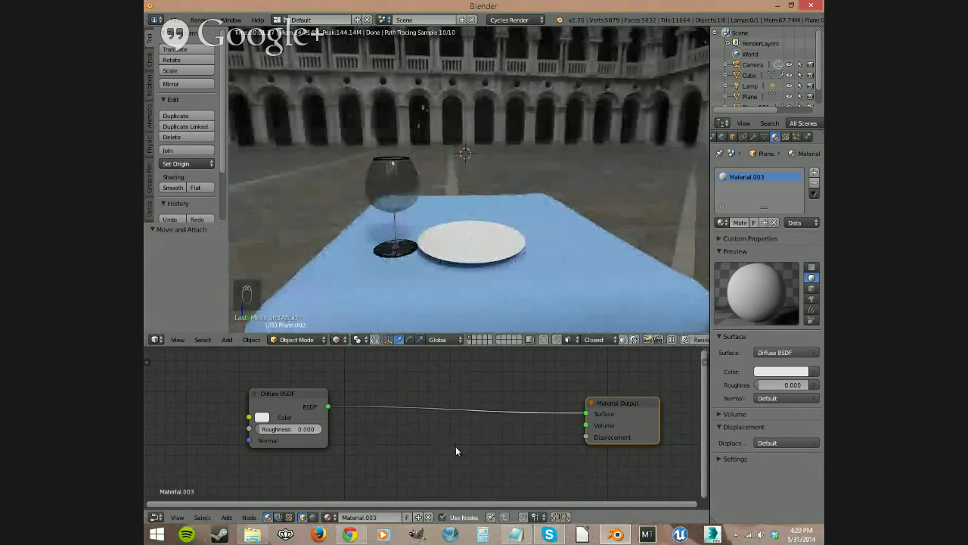
pyautogui.hotkey('shift', 'a')
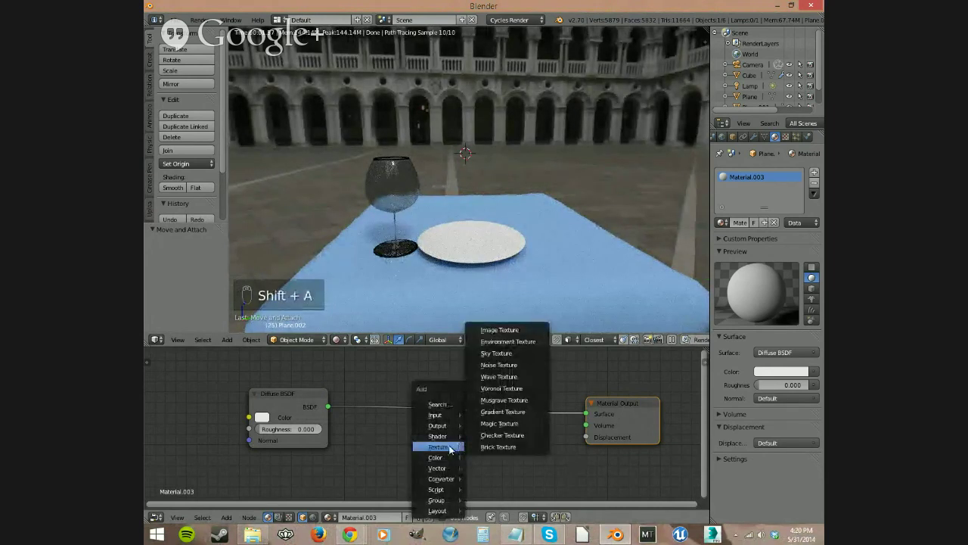
pyautogui.moveTo(446, 437)
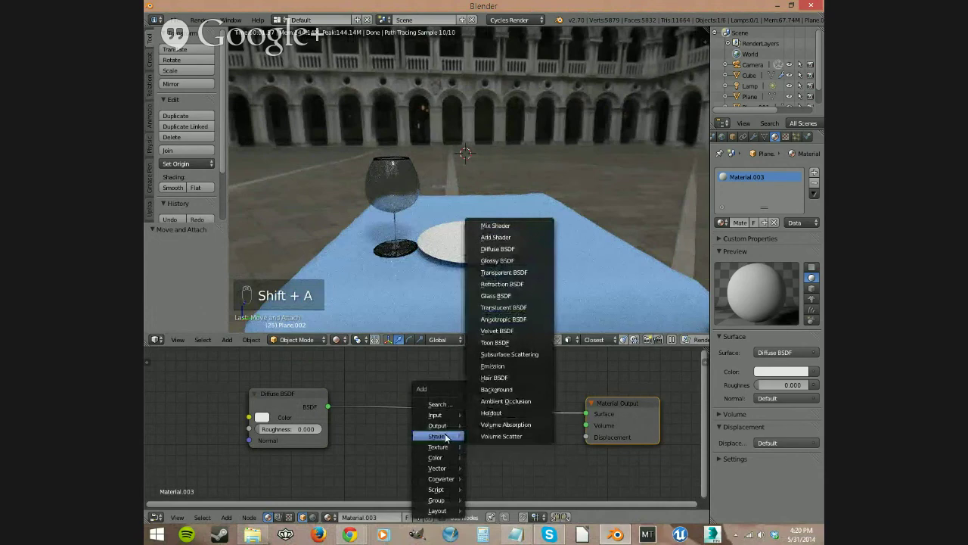
pyautogui.click(486, 226)
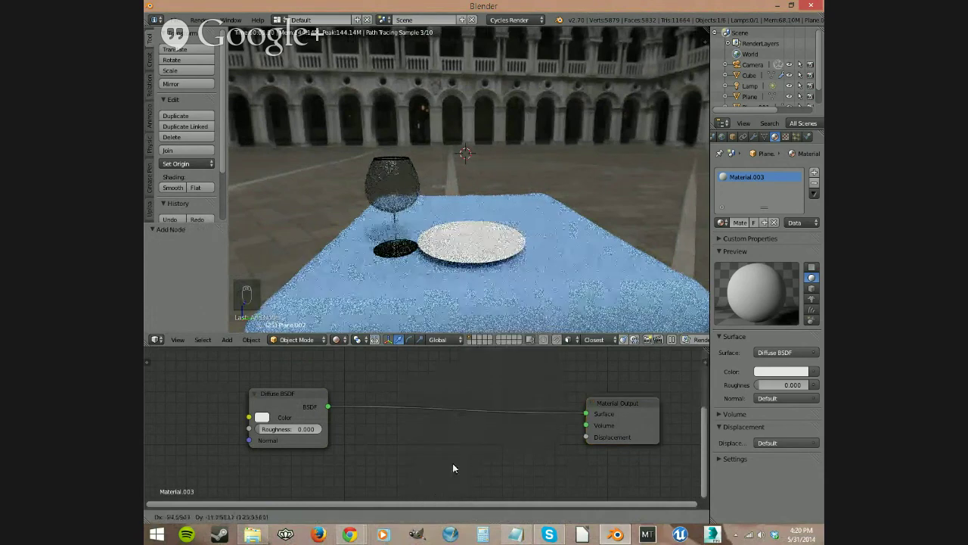
pyautogui.click(417, 384)
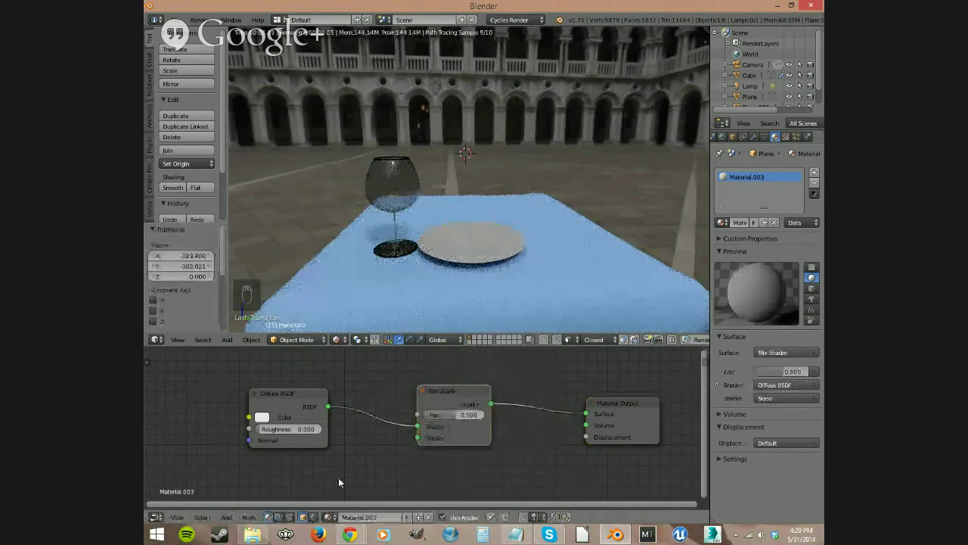
# Add a Glossy BSDF below the Diffuse BSDF, link it to the Mix Shader's second shader input, and set its roughness to 0.020.
pyautogui.moveTo(392, 459); pyautogui.dragTo(382, 447, button='middle')
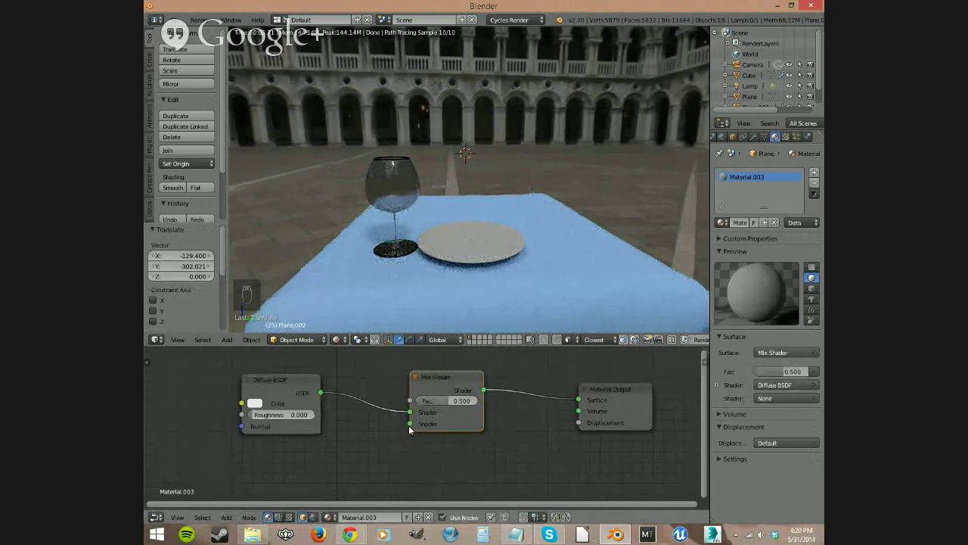
pyautogui.moveTo(409, 423); pyautogui.dragTo(293, 366)
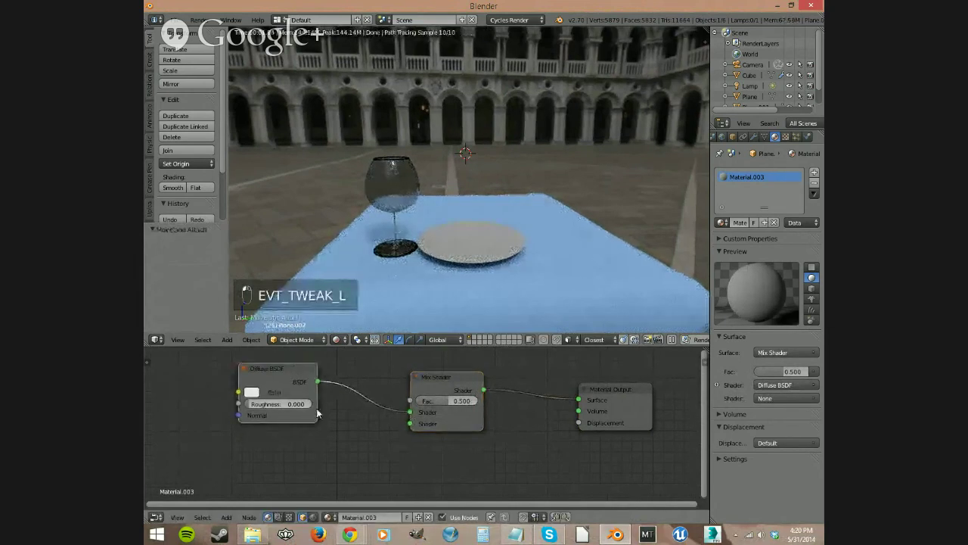
pyautogui.hotkey('shift', 'a')
pyautogui.moveTo(340, 435)
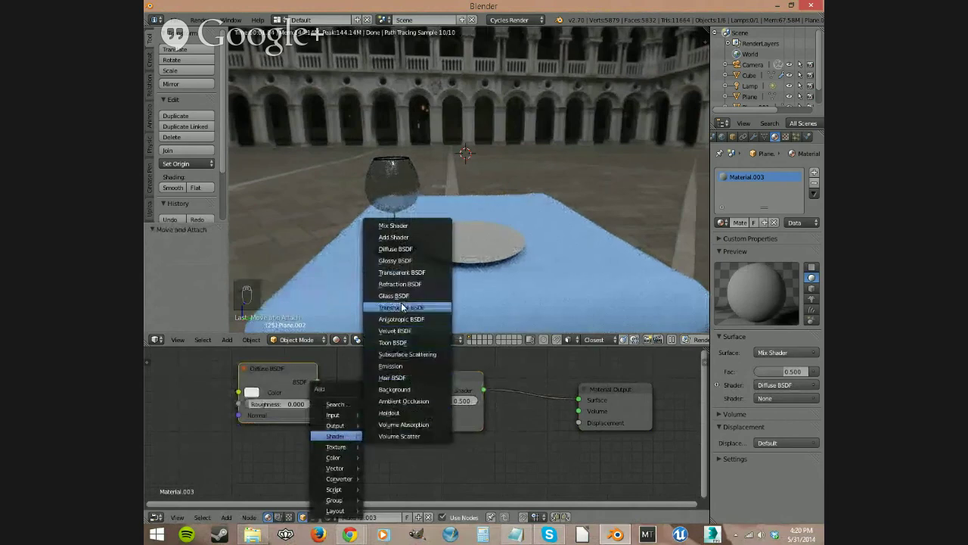
pyautogui.click(405, 262)
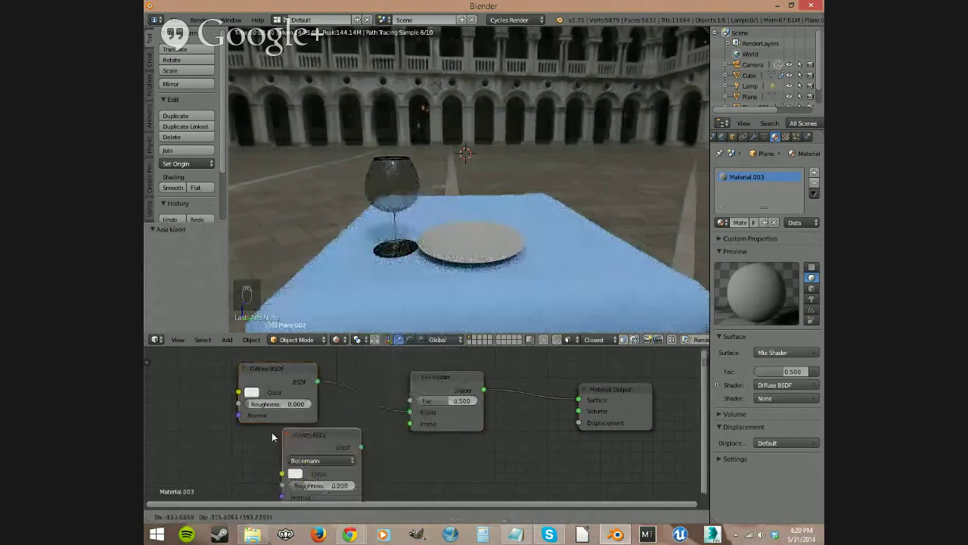
pyautogui.click(239, 437)
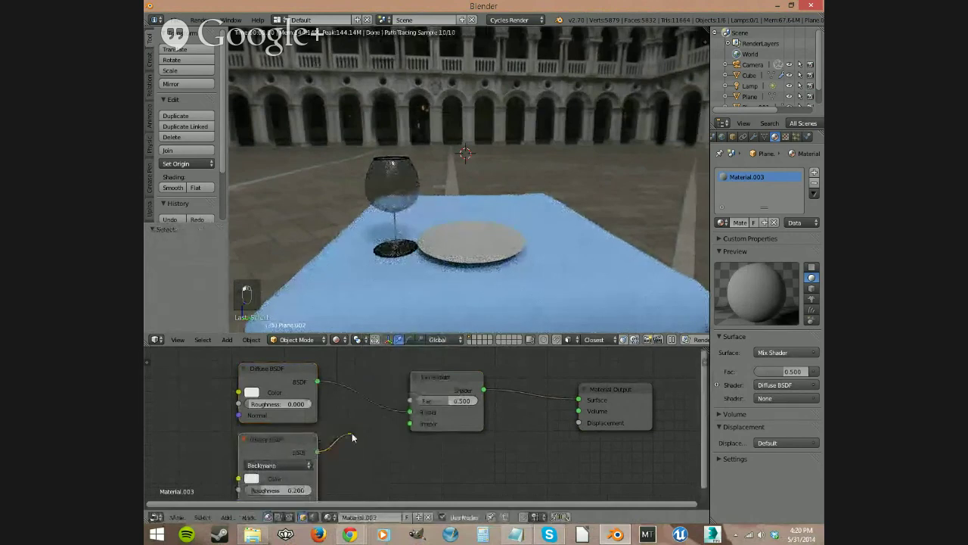
pyautogui.moveTo(399, 421); pyautogui.dragTo(407, 423)
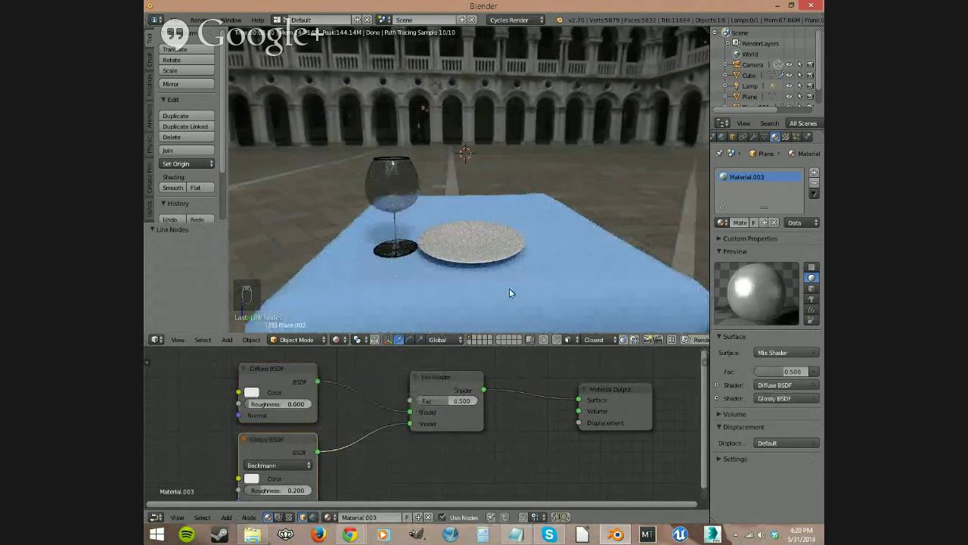
pyautogui.click(306, 489)
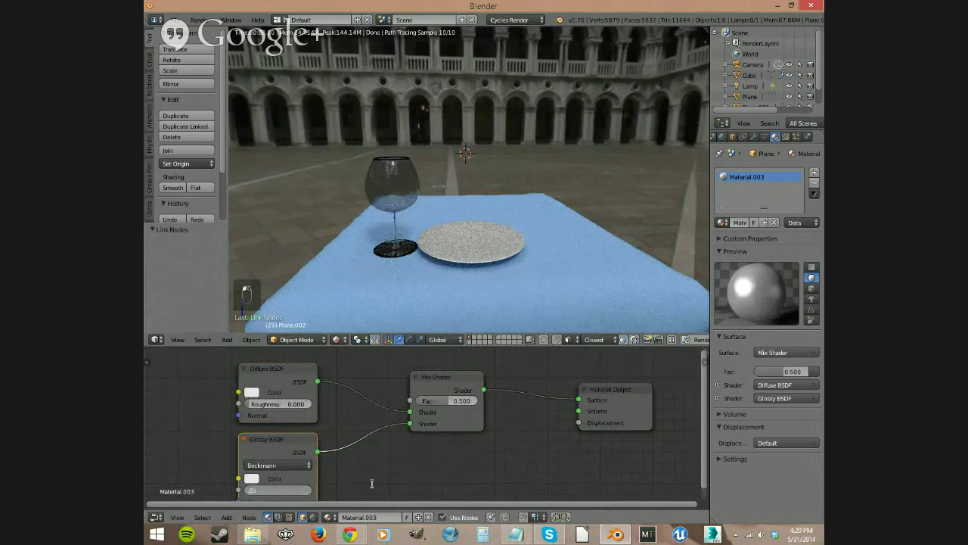
pyautogui.press('Return')
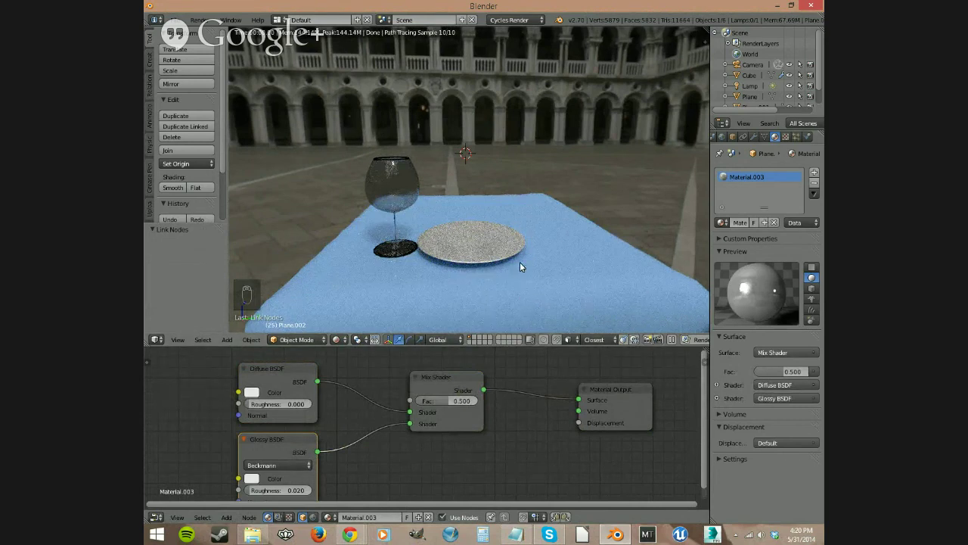
# Shrink the Node Editor and view the scene through the camera in solid shading.
pyautogui.hotkey('shift', 'z')
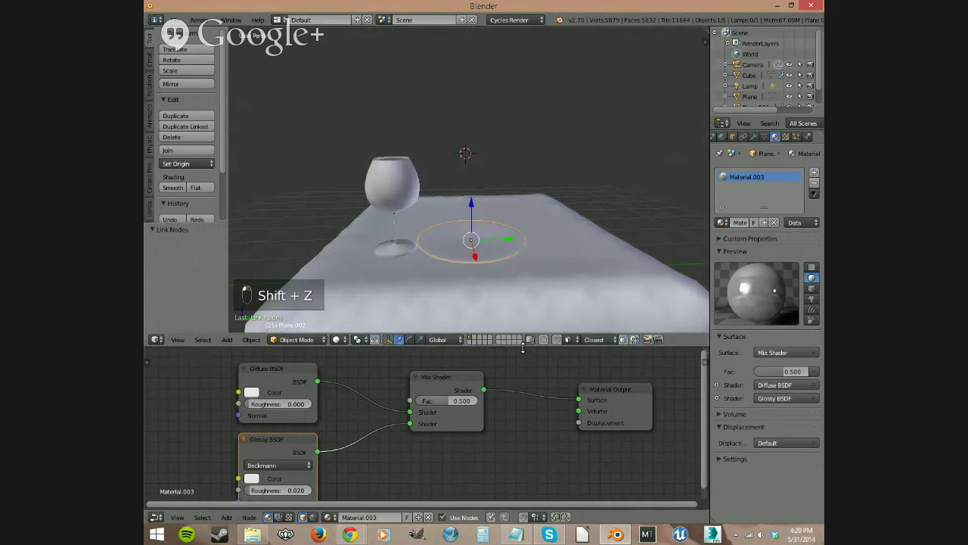
pyautogui.moveTo(523, 347); pyautogui.dragTo(540, 476)
pyautogui.scroll(-5, 492, 375)
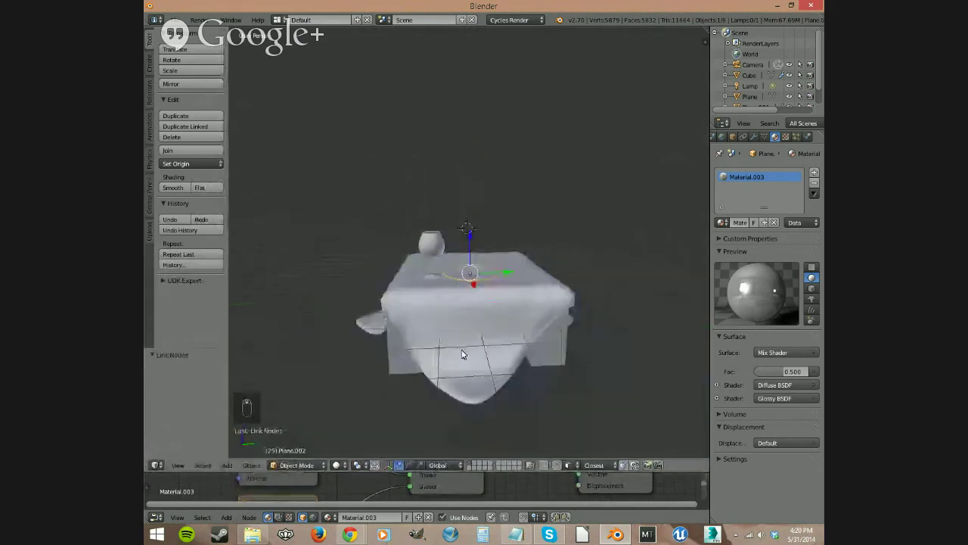
pyautogui.moveTo(484, 370); pyautogui.dragTo(460, 362, button='middle')
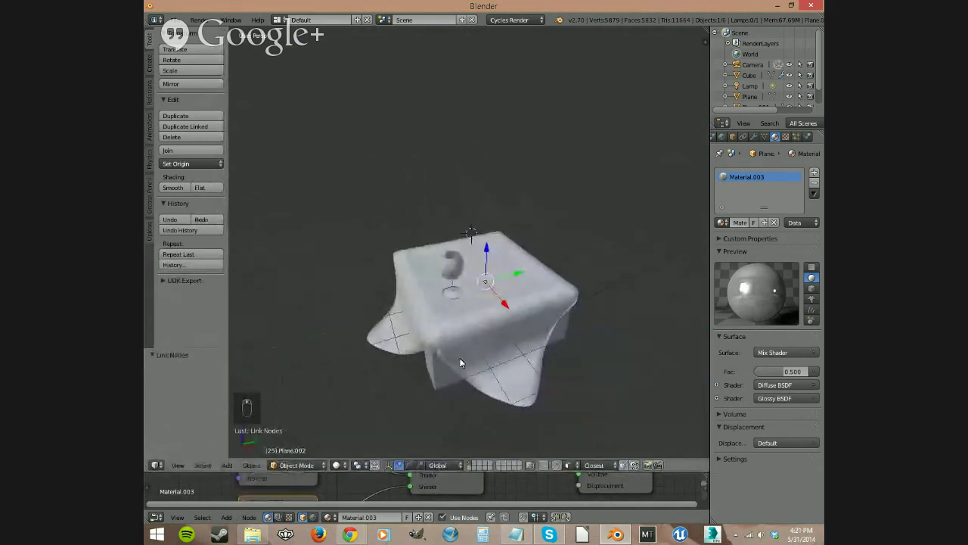
pyautogui.press('KP_0')
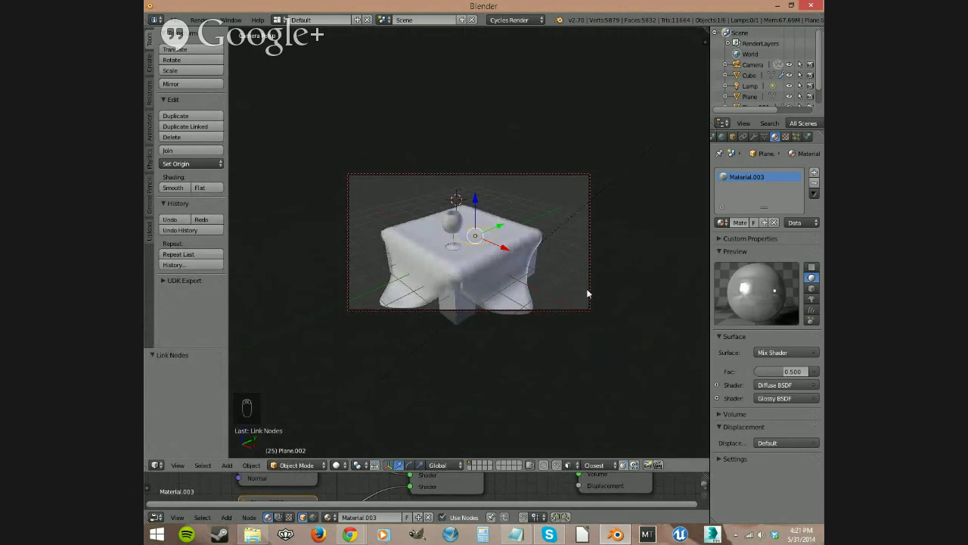
# With the camera locked to the view, move it slightly closer and tilt it to look at the table from higher up.
pyautogui.click(702, 43)
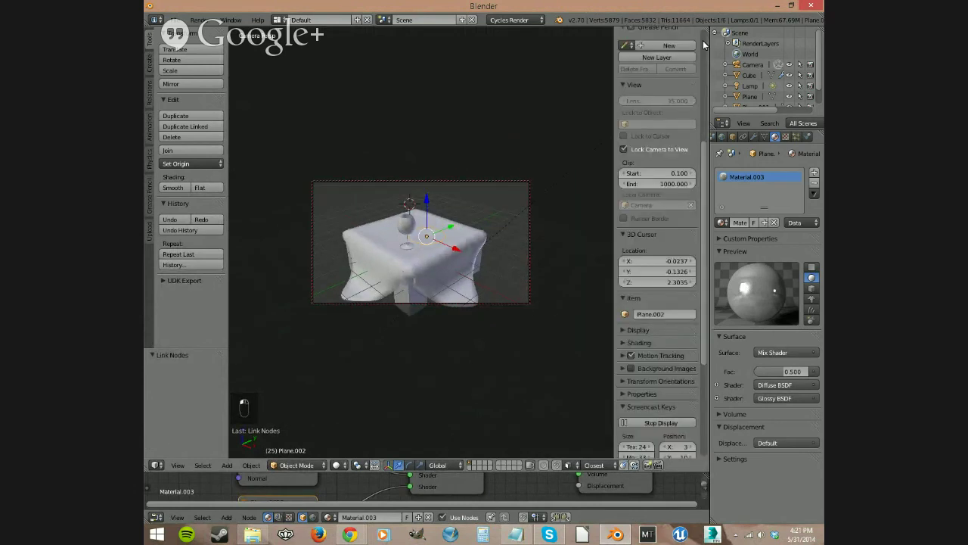
pyautogui.scroll(5, 602, 93)
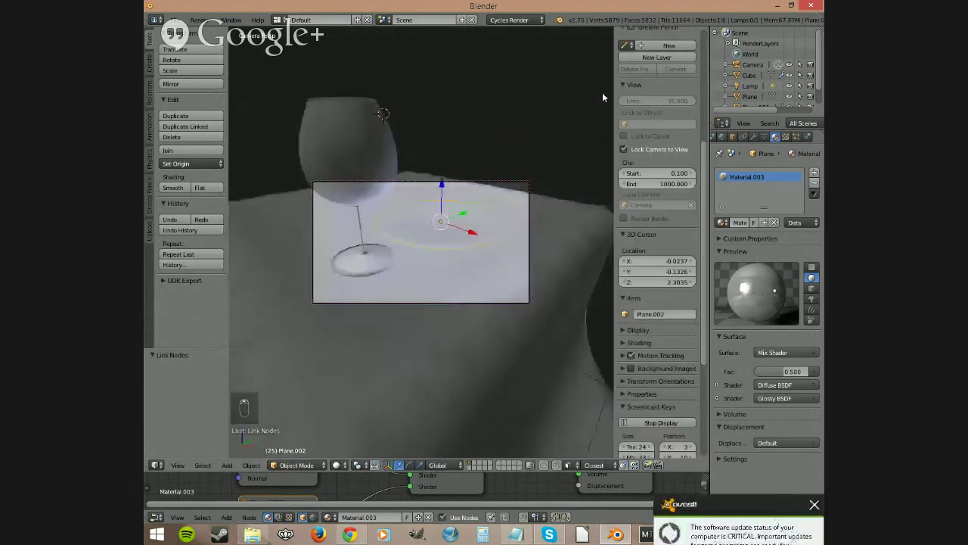
pyautogui.scroll(-4, 602, 93)
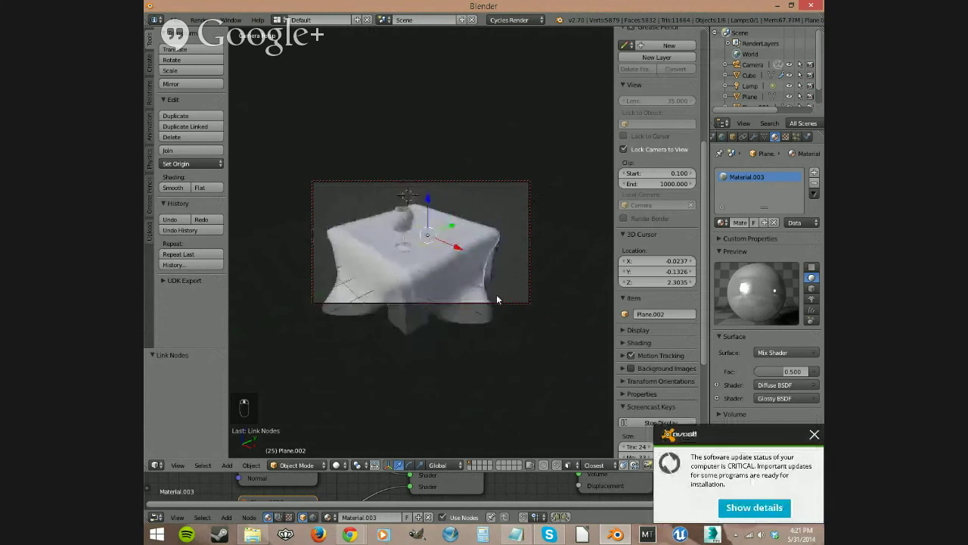
pyautogui.moveTo(497, 300)
pyautogui.mouseDown(button='middle')
pyautogui.moveTo(406, 280)
pyautogui.moveTo(499, 312)
pyautogui.mouseUp(button='middle')
pyautogui.click(813, 433)
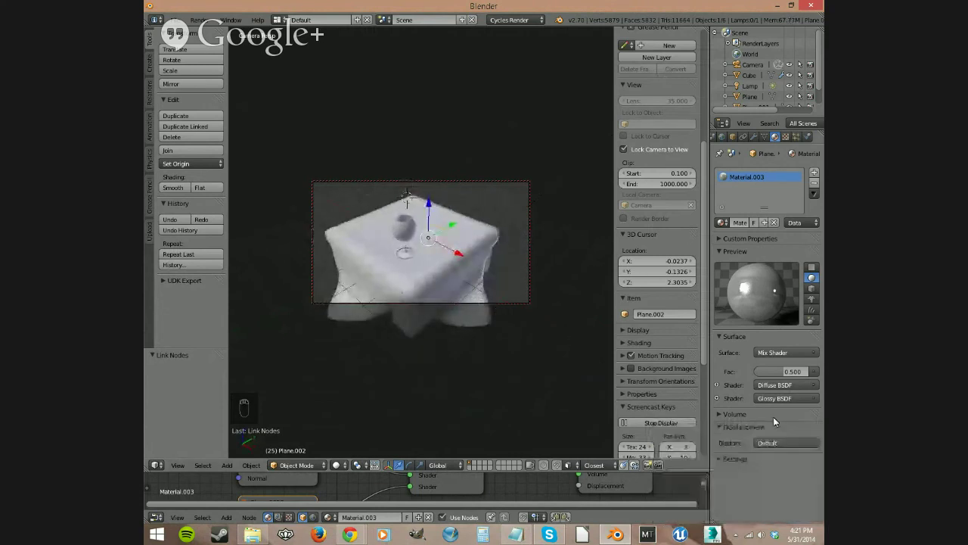
pyautogui.scroll(6, 704, 109)
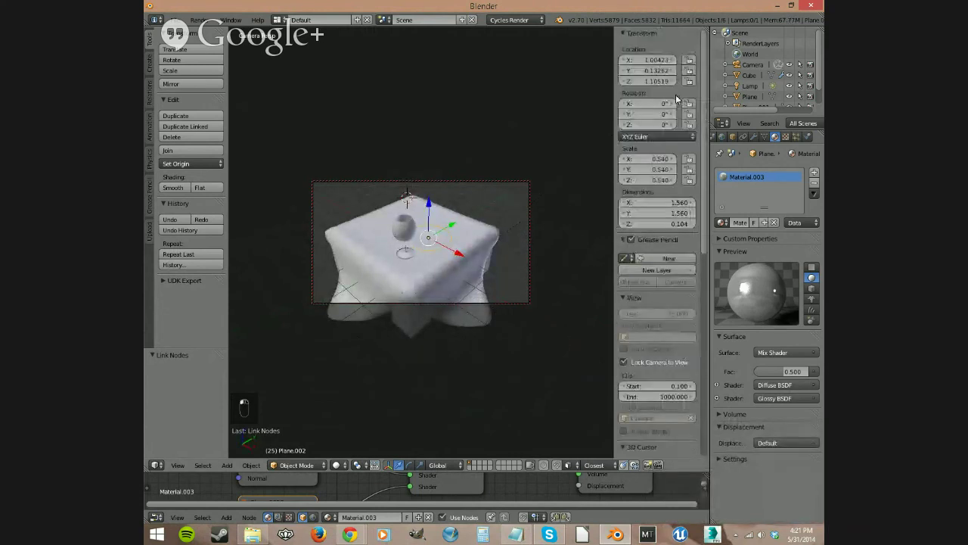
# Turn off Lock Camera to View and orbit out of the camera view to the other side of the table.
pyautogui.press('n')
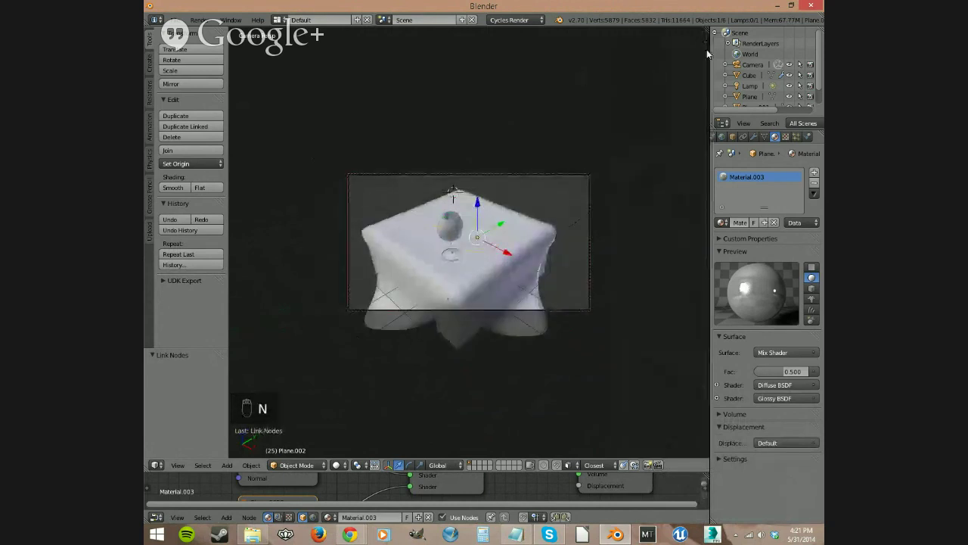
pyautogui.press('n')
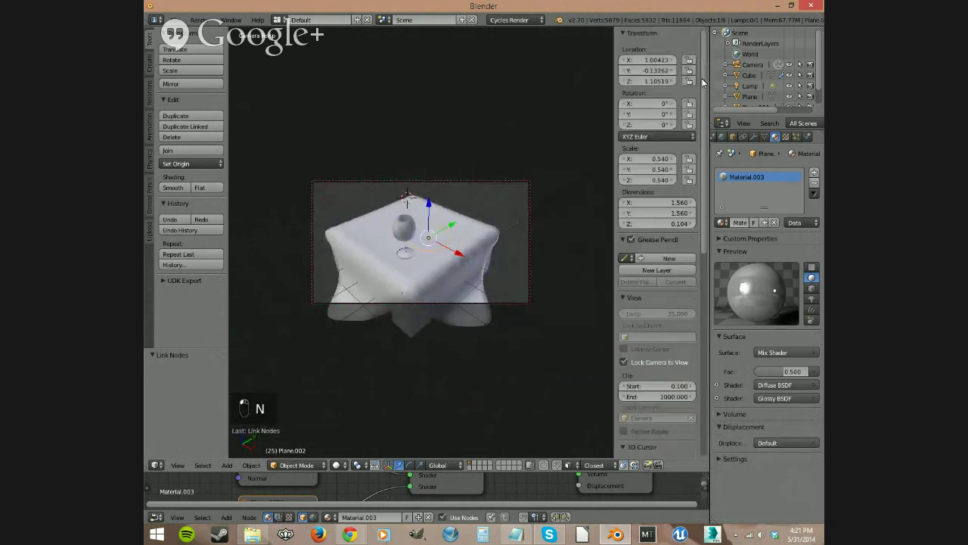
pyautogui.scroll(-8, 699, 167)
pyautogui.scroll(-2, 699, 166)
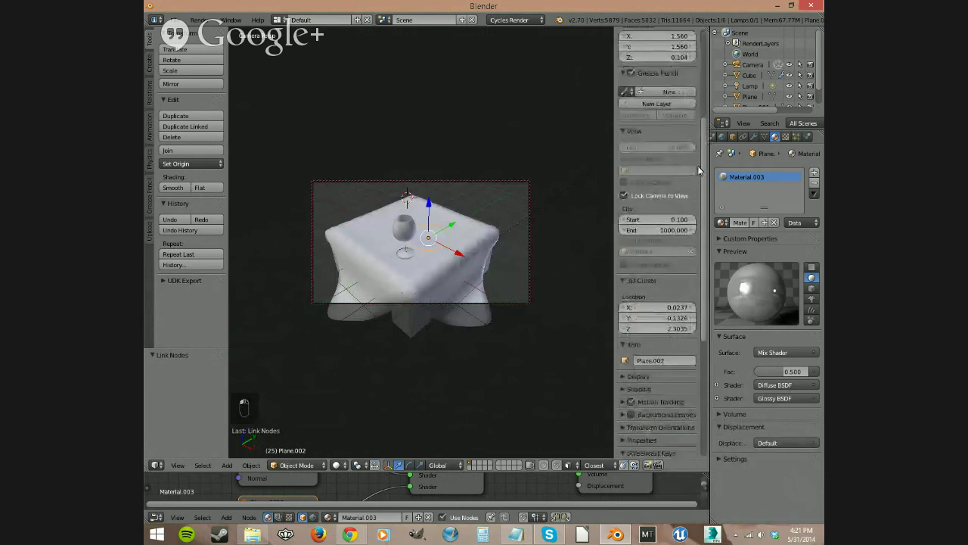
pyautogui.scroll(-3, 692, 144)
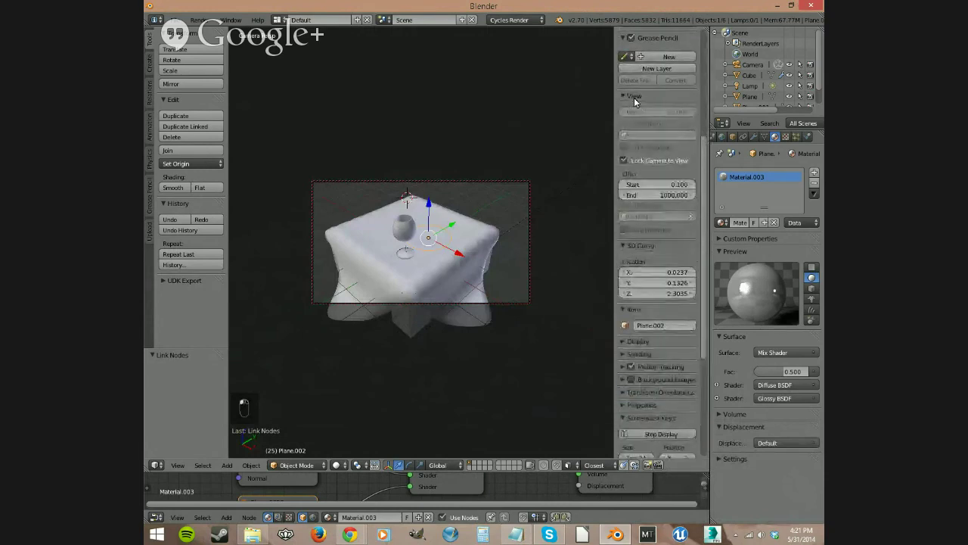
pyautogui.click(644, 161)
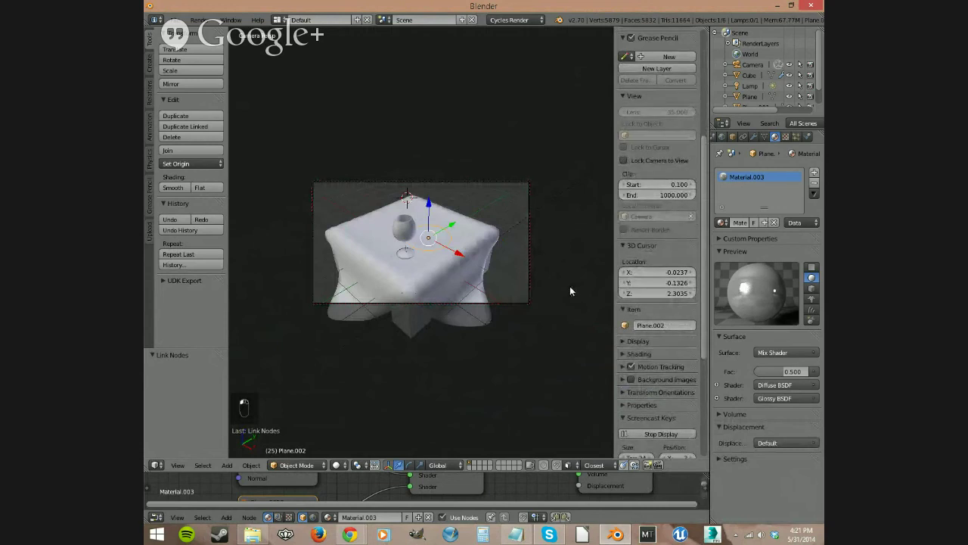
pyautogui.press('n')
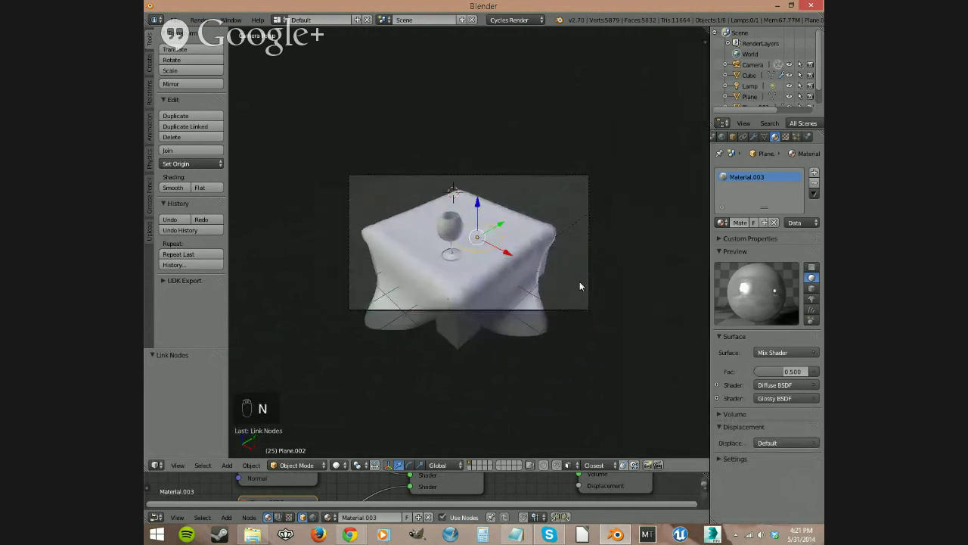
pyautogui.moveTo(580, 283); pyautogui.dragTo(386, 289, button='middle')
pyautogui.press('KP_0')
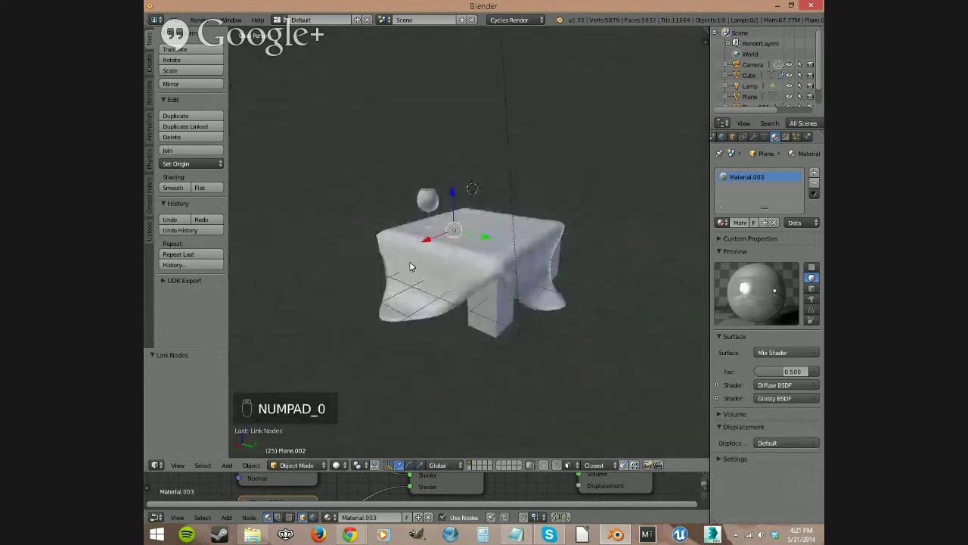
# Enable Lock Camera to View and reframe the camera closer to the table from a lower angle, keeping the glass and plate in frame.
pyautogui.press('n')
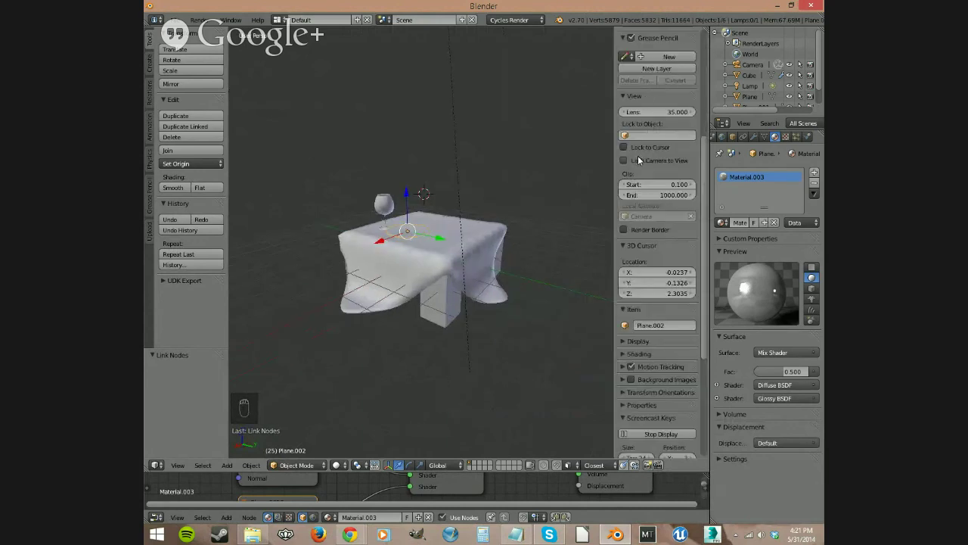
pyautogui.press('n')
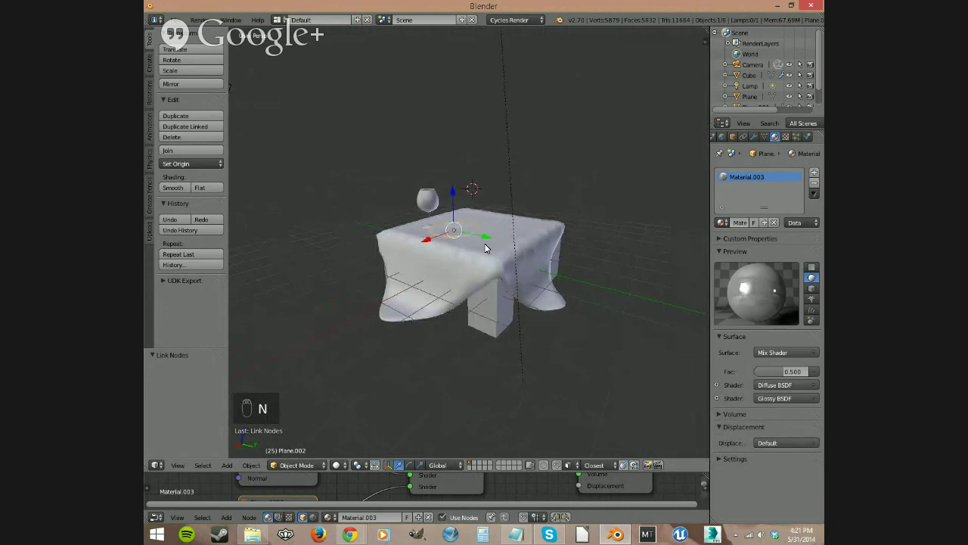
pyautogui.press('KP_0')
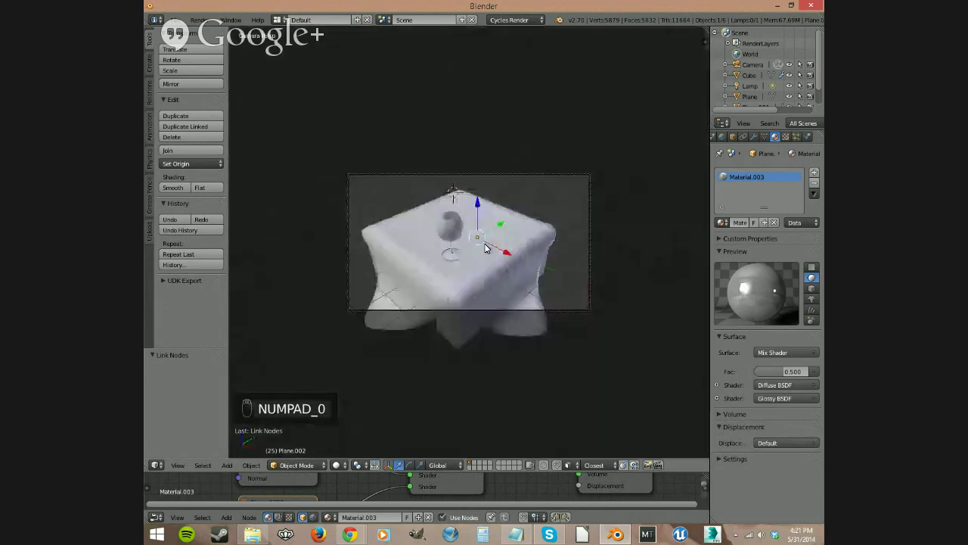
pyautogui.moveTo(480, 262); pyautogui.dragTo(501, 277, button='middle')
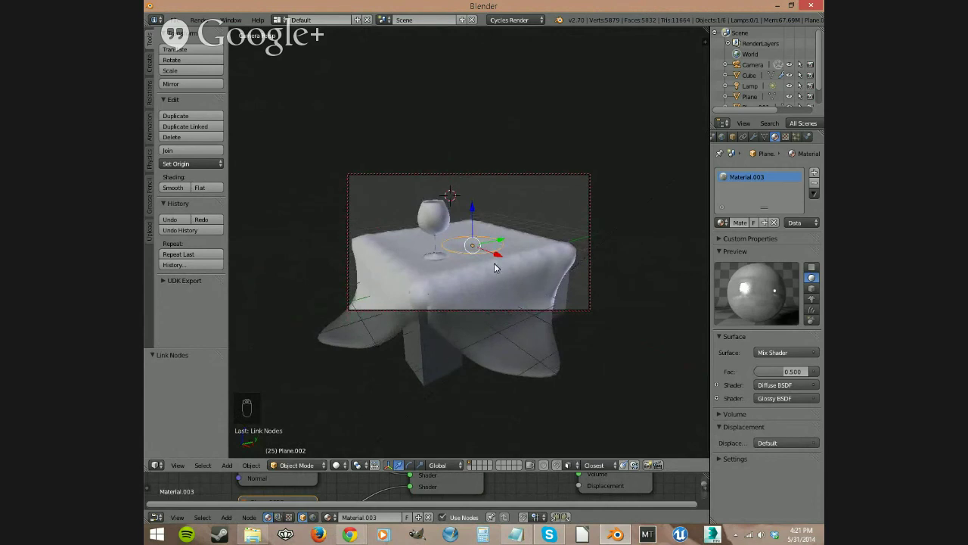
pyautogui.moveTo(455, 260)
pyautogui.mouseDown(button='middle')
pyautogui.moveTo(429, 266)
pyautogui.moveTo(458, 267)
pyautogui.mouseUp(button='middle')
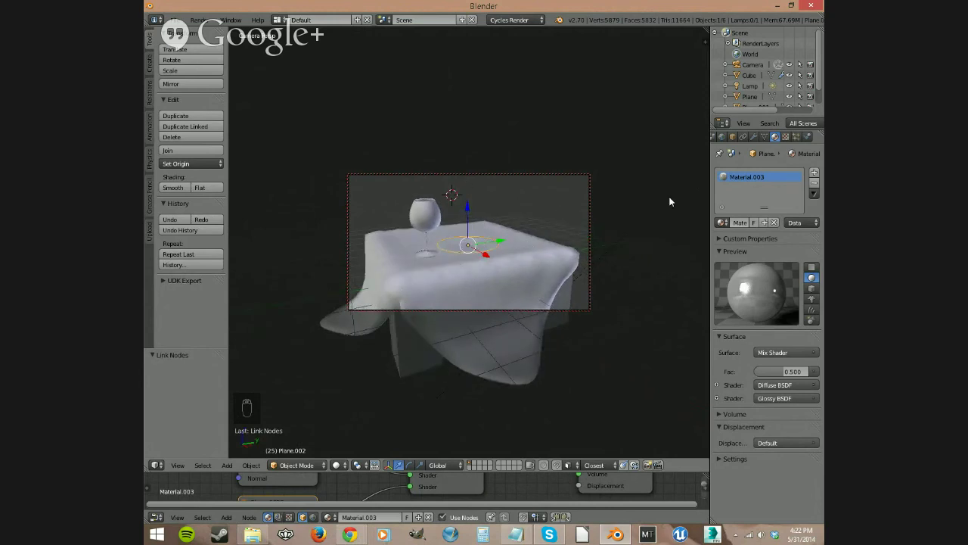
# Expand the world's Surface settings and render the scene through the camera.
pyautogui.click(743, 137)
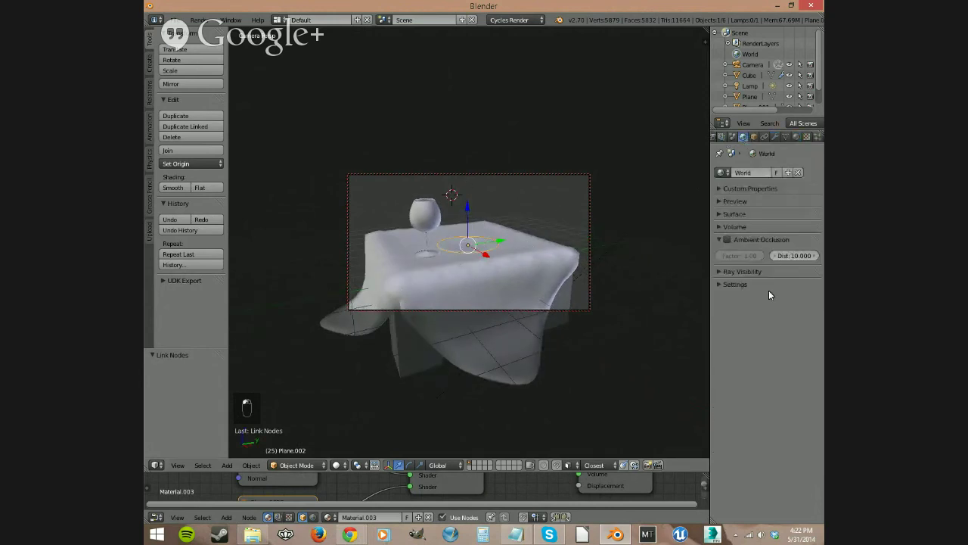
pyautogui.click(739, 214)
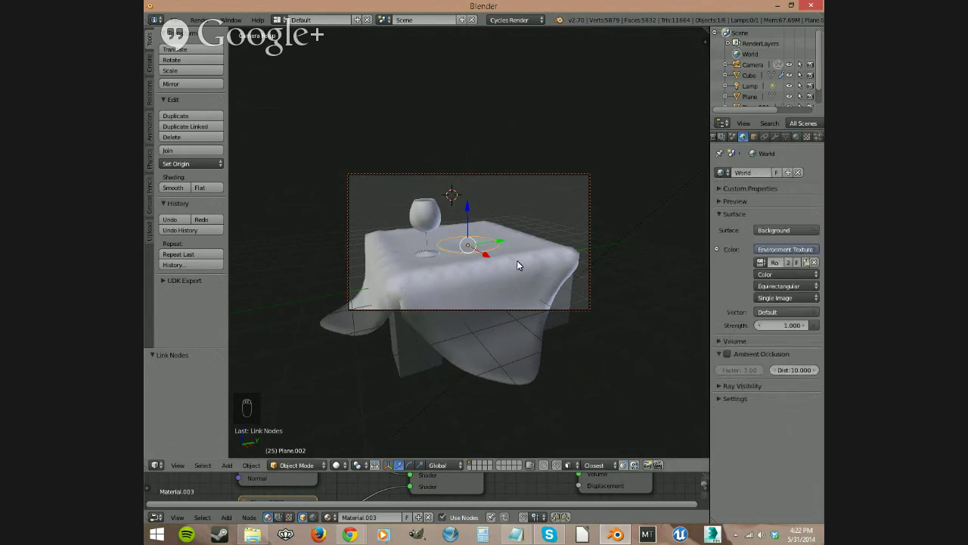
pyautogui.press('F12')
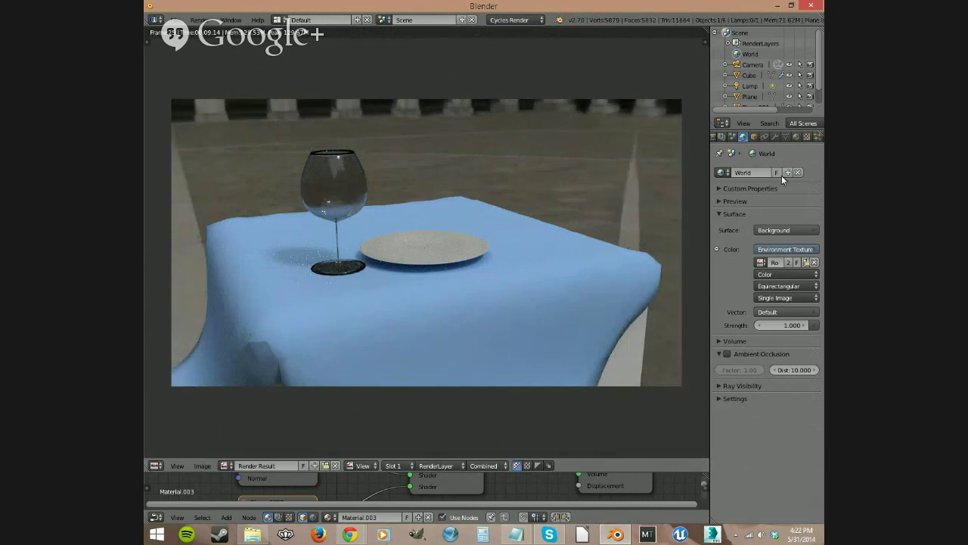
# Set the render samples to 100 and Clamp Indirect to 0.60 in the sampling settings.
pyautogui.click(733, 137)
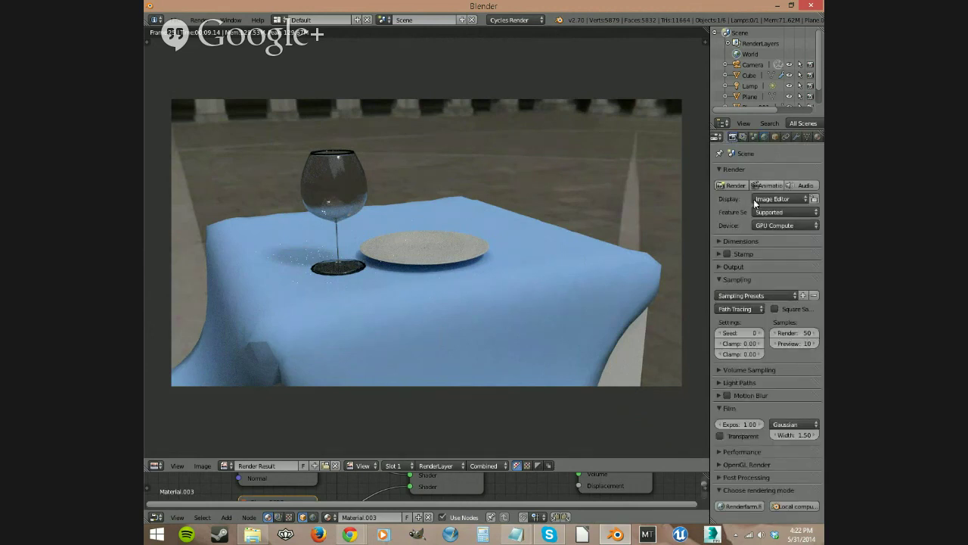
pyautogui.click(795, 333)
pyautogui.write('100')
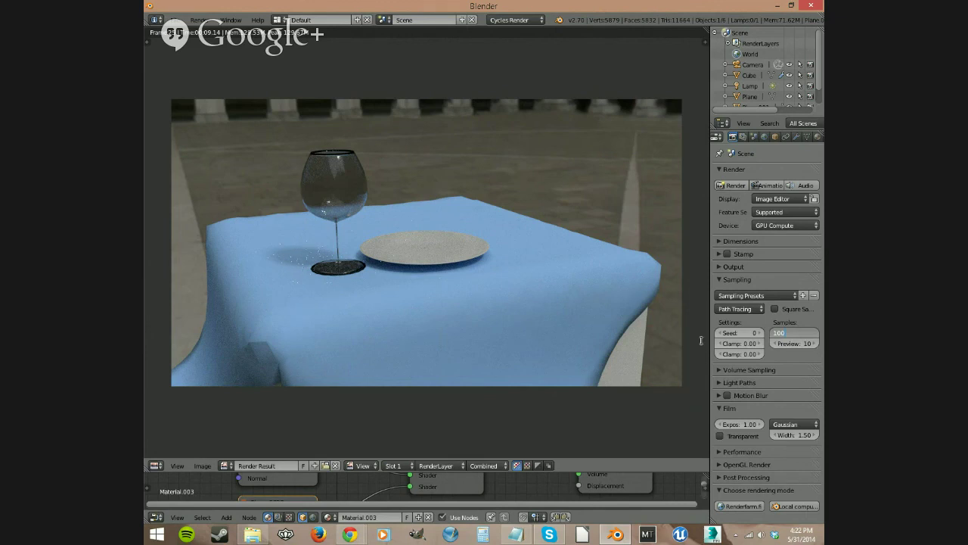
pyautogui.click(785, 359)
pyautogui.moveTo(712, 356); pyautogui.dragTo(657, 357)
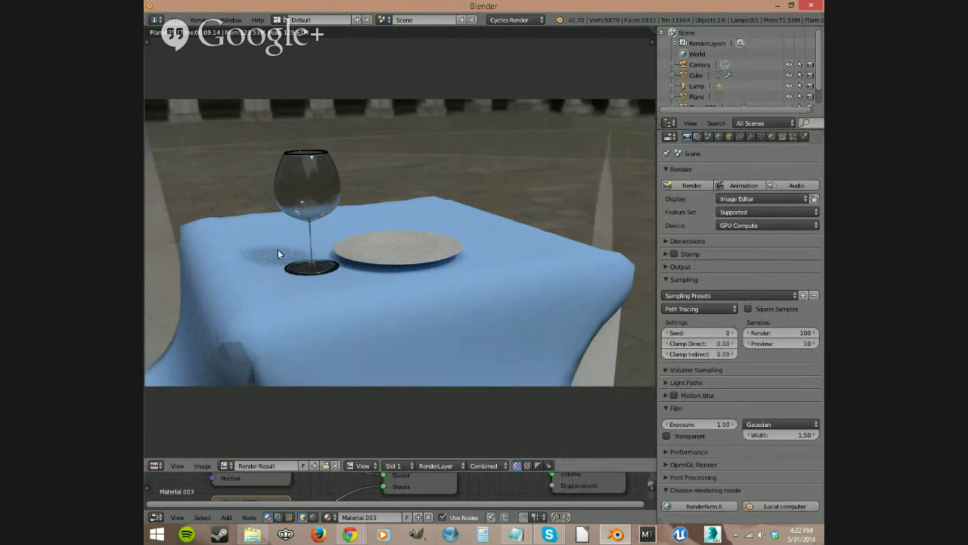
pyautogui.click(719, 353)
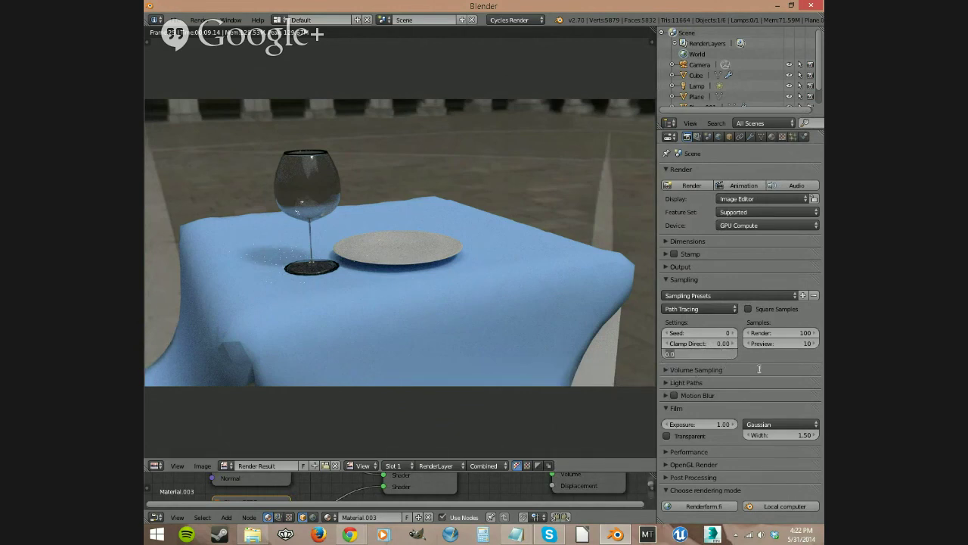
pyautogui.press('Return')
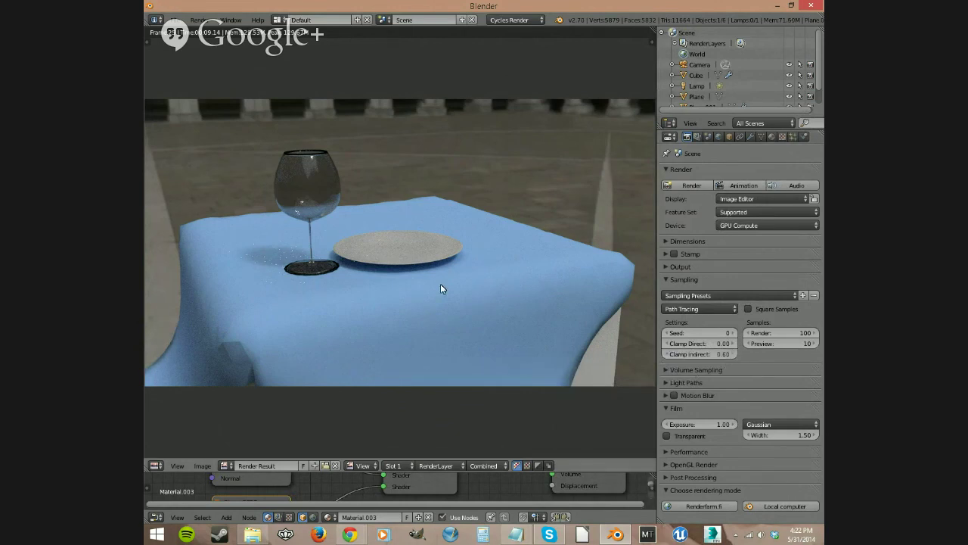
# Render the scene again, enlarge the Node Editor, and return to the 3D scene outside the camera view.
pyautogui.moveTo(656, 293); pyautogui.dragTo(685, 287)
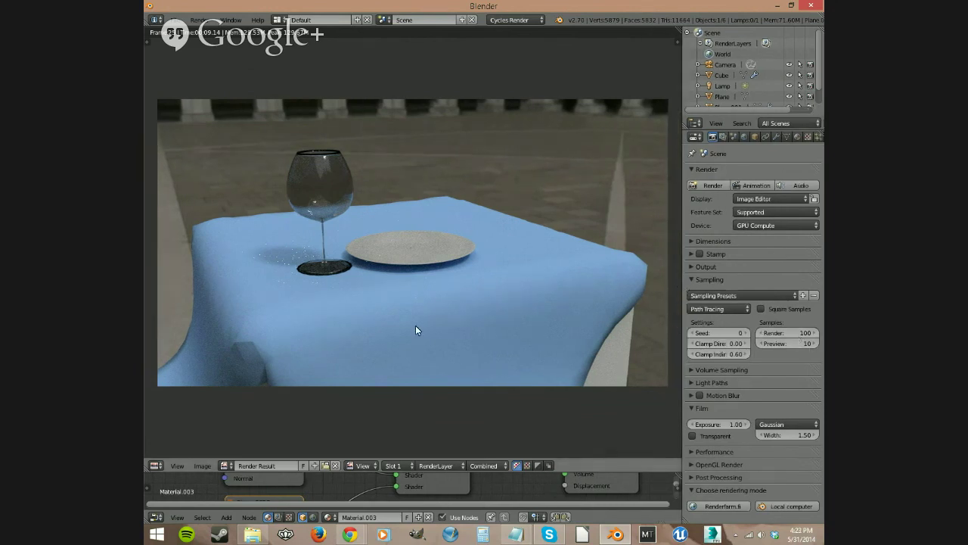
pyautogui.press('F12')
pyautogui.moveTo(567, 472); pyautogui.dragTo(579, 292)
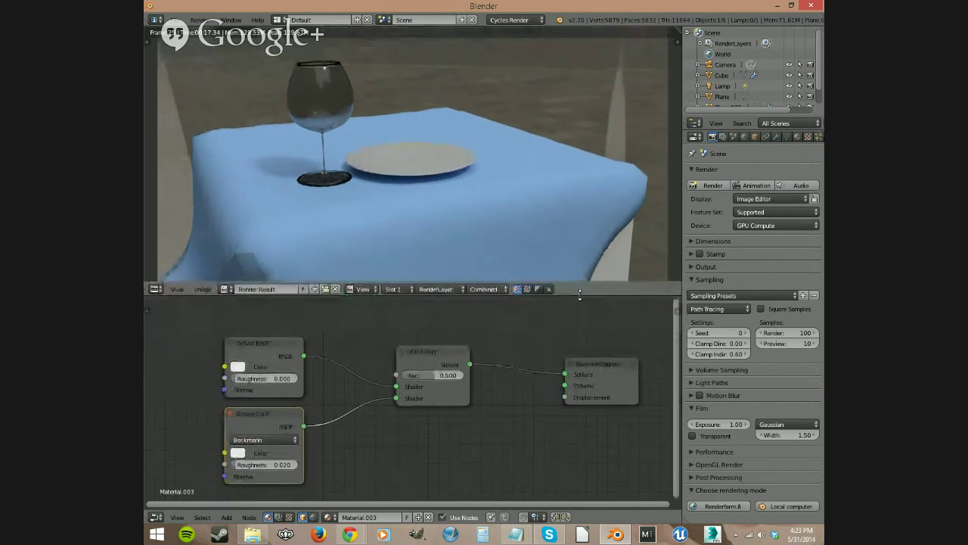
pyautogui.press('F11')
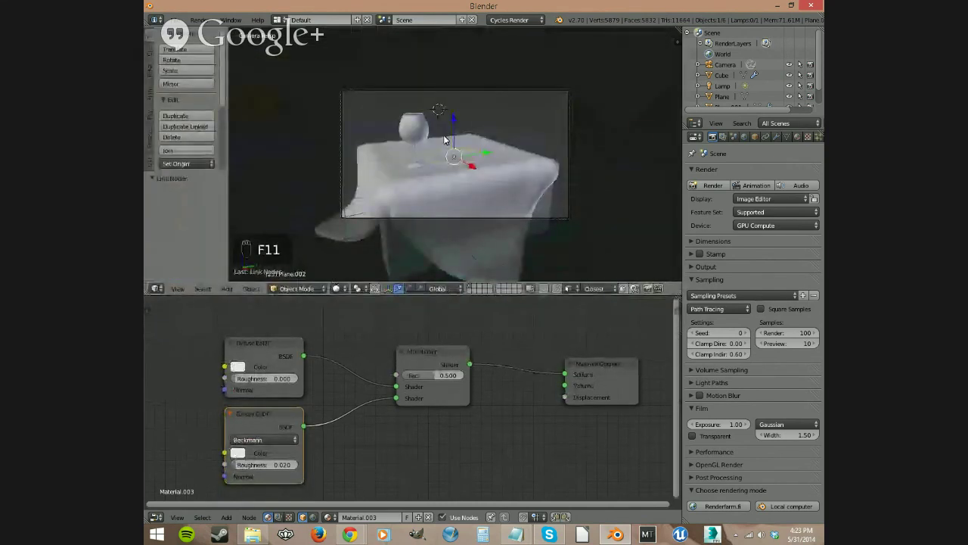
pyautogui.press('KP_0')
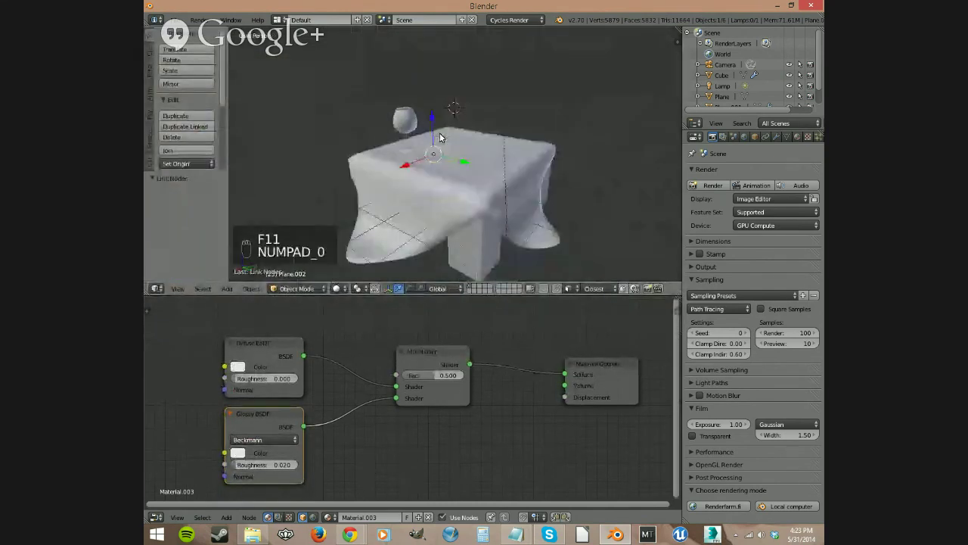
# Select the tablecloth, add an Image Texture node before its Diffuse BSDF, and link its Color output to the shader's Color input.
pyautogui.rightClick(471, 187)
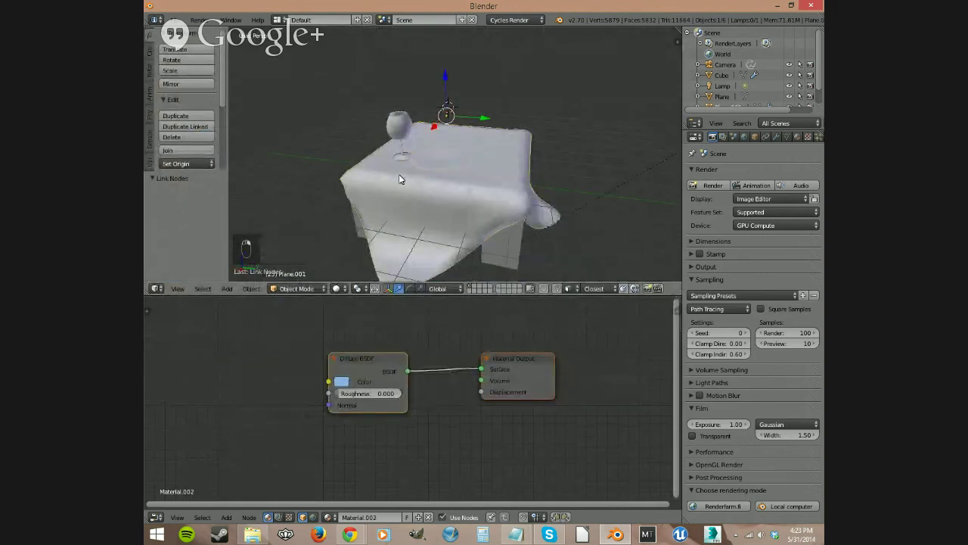
pyautogui.moveTo(365, 360)
pyautogui.mouseDown()
pyautogui.moveTo(385, 357)
pyautogui.moveTo(354, 347)
pyautogui.mouseUp()
pyautogui.hotkey('shift', 'a')
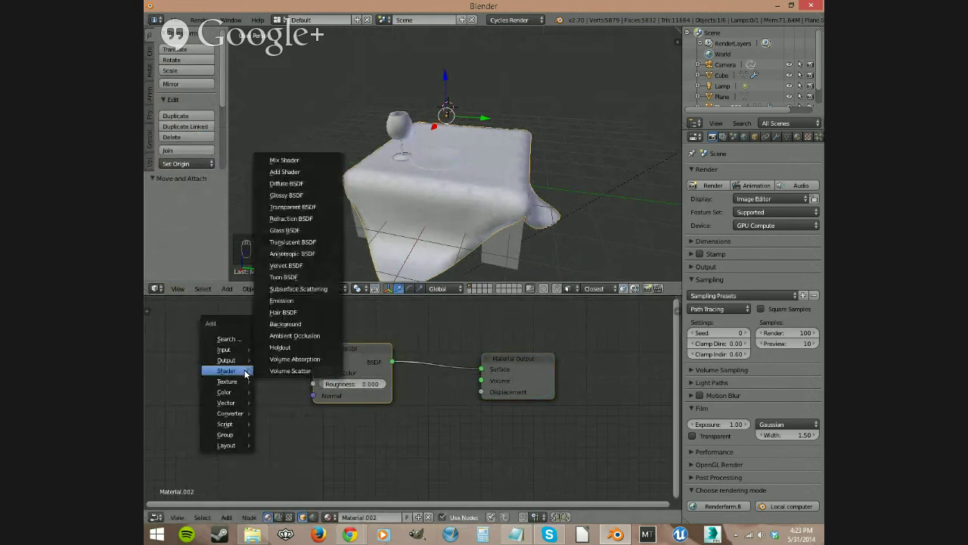
pyautogui.moveTo(239, 385)
pyautogui.click(288, 381)
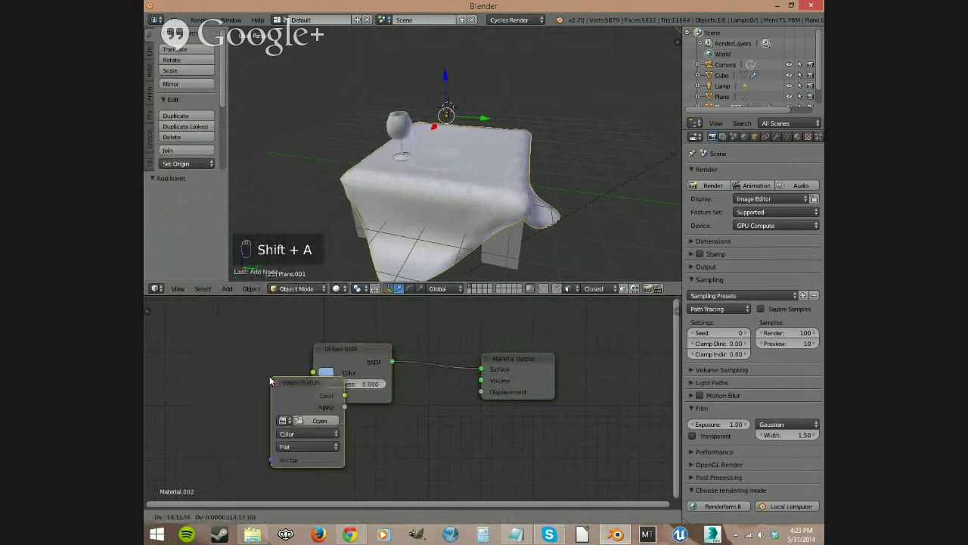
pyautogui.click(203, 348)
pyautogui.moveTo(260, 357); pyautogui.dragTo(313, 374)
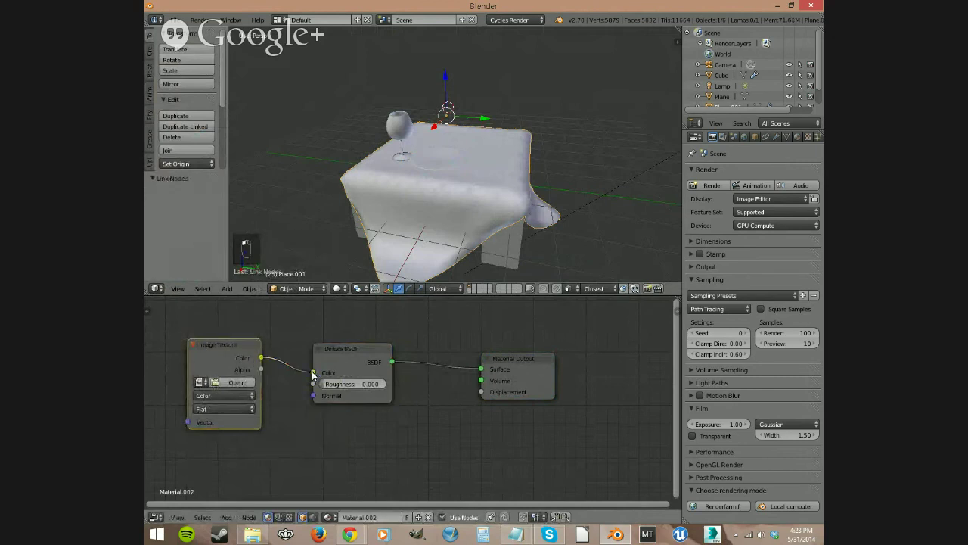
# Open the file browser for the Image Texture node's image and cancel it.
pyautogui.click(236, 383)
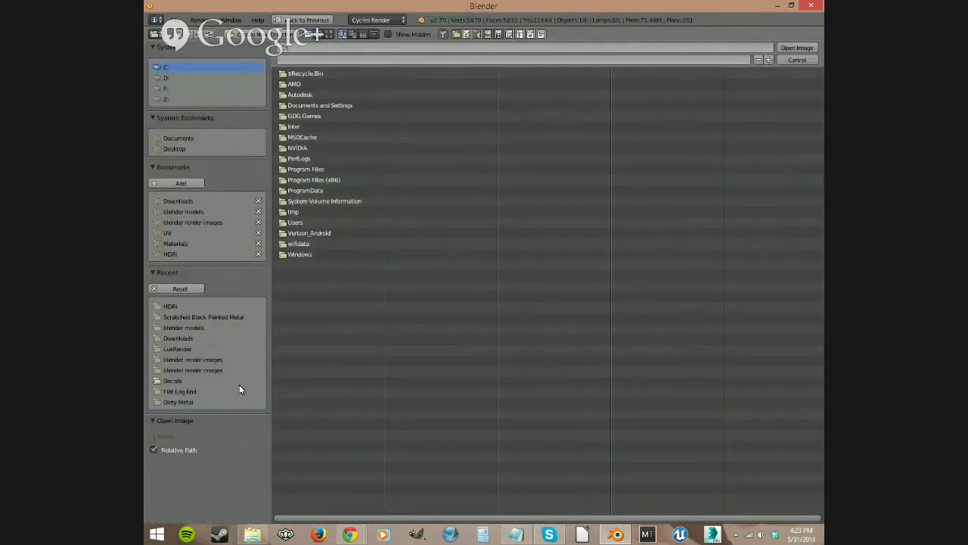
pyautogui.click(795, 60)
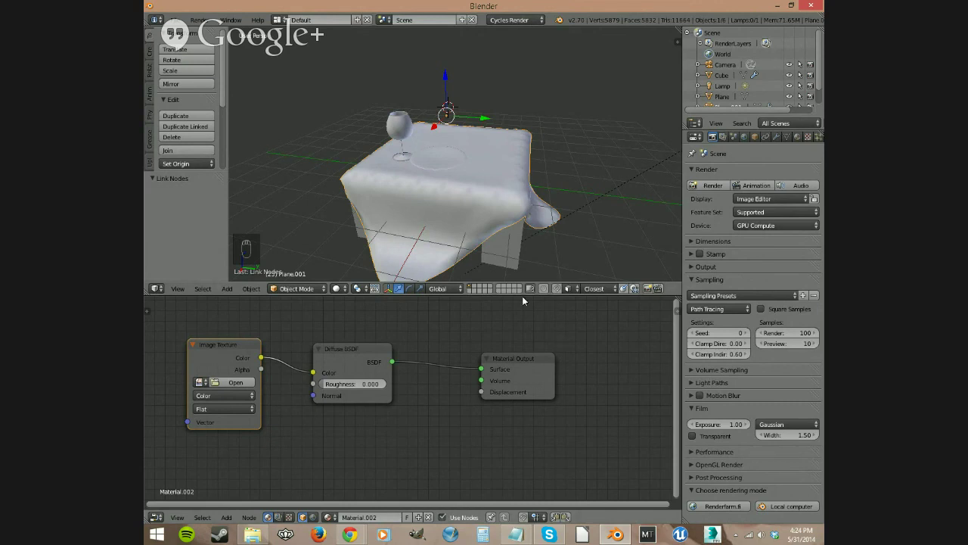
# Shrink the Node Editor to enlarge the 3D viewport, and switch to Chrome.
pyautogui.moveTo(521, 295); pyautogui.dragTo(545, 369)
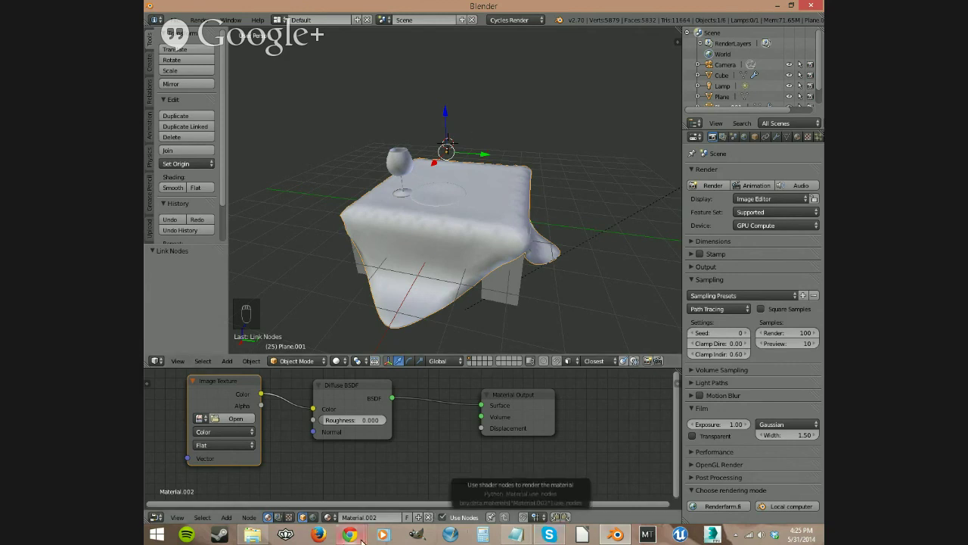
pyautogui.click(371, 501)
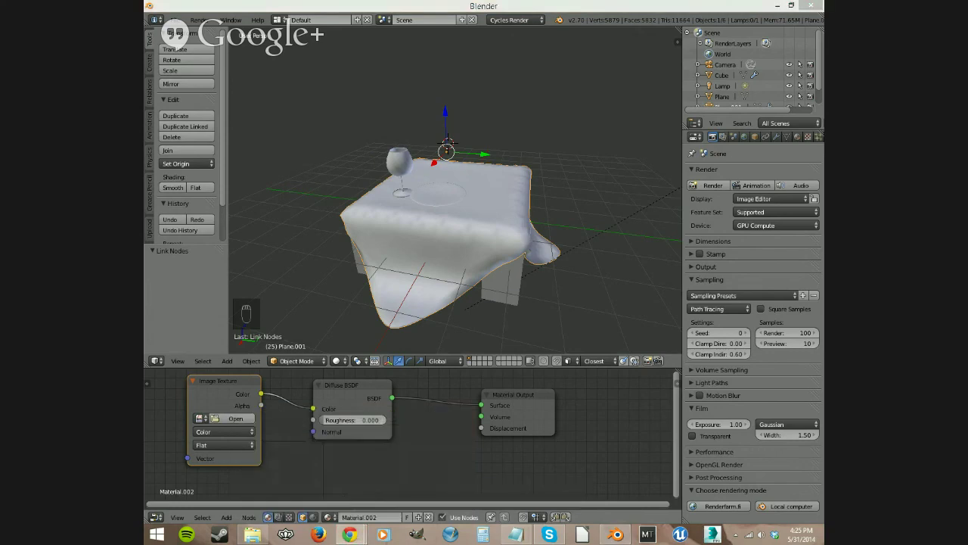